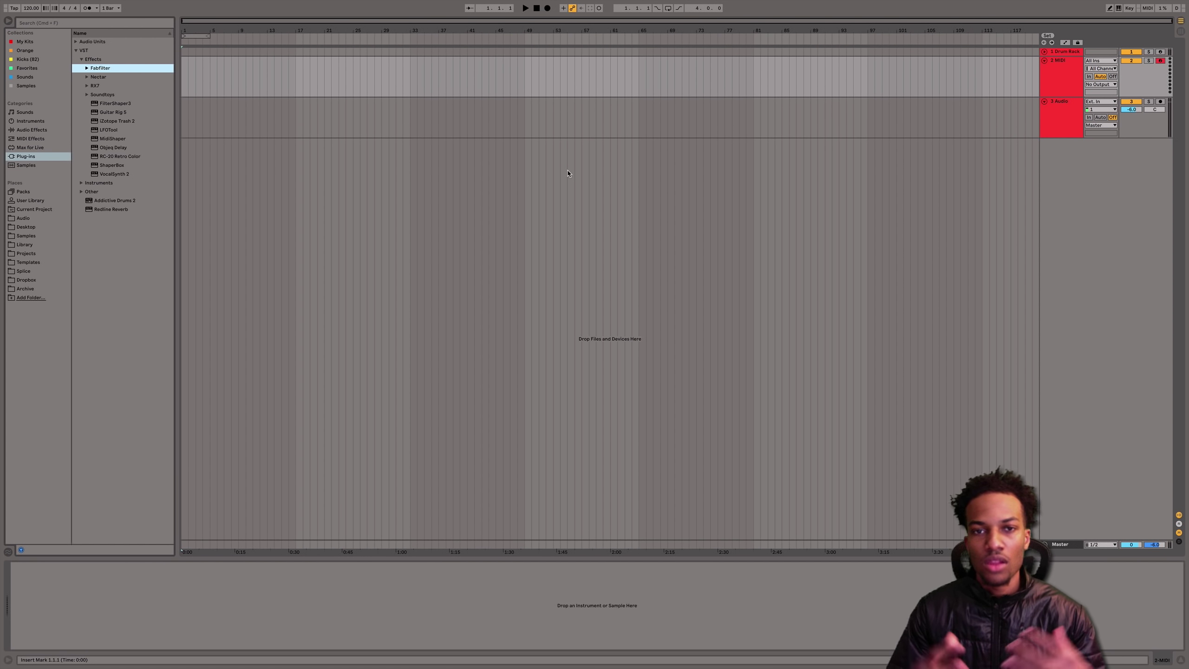
- Browse the My Kits collection and the Dropbox folder, and open the Samples folder to look for sounds
{"action": "left_click", "coordinate": [26, 41]}
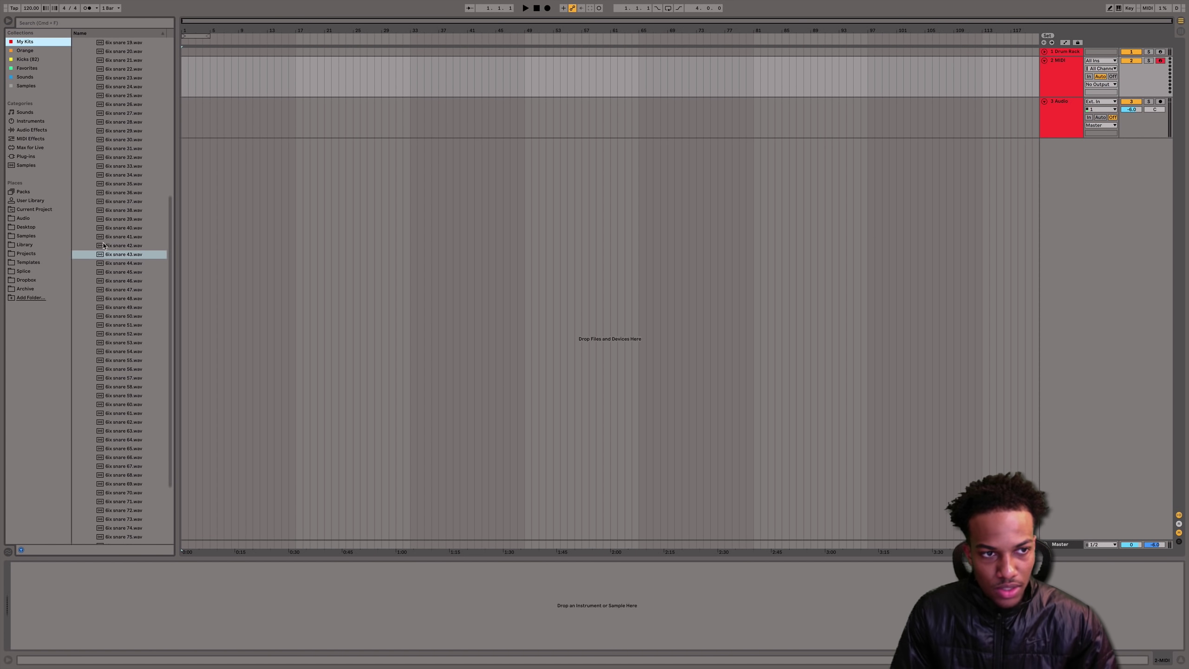
{"action": "scroll", "coordinate": [104, 244], "scroll_direction": "up", "scroll_amount": 8}
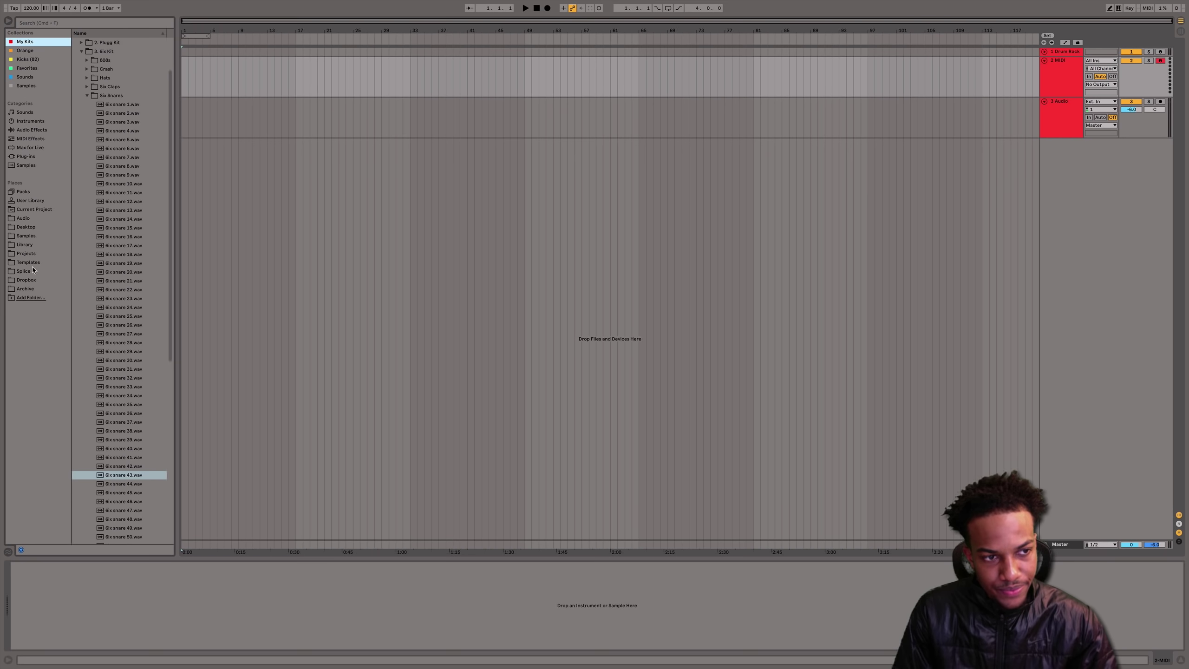
{"action": "left_click", "coordinate": [25, 280]}
{"action": "left_click", "coordinate": [80, 90]}
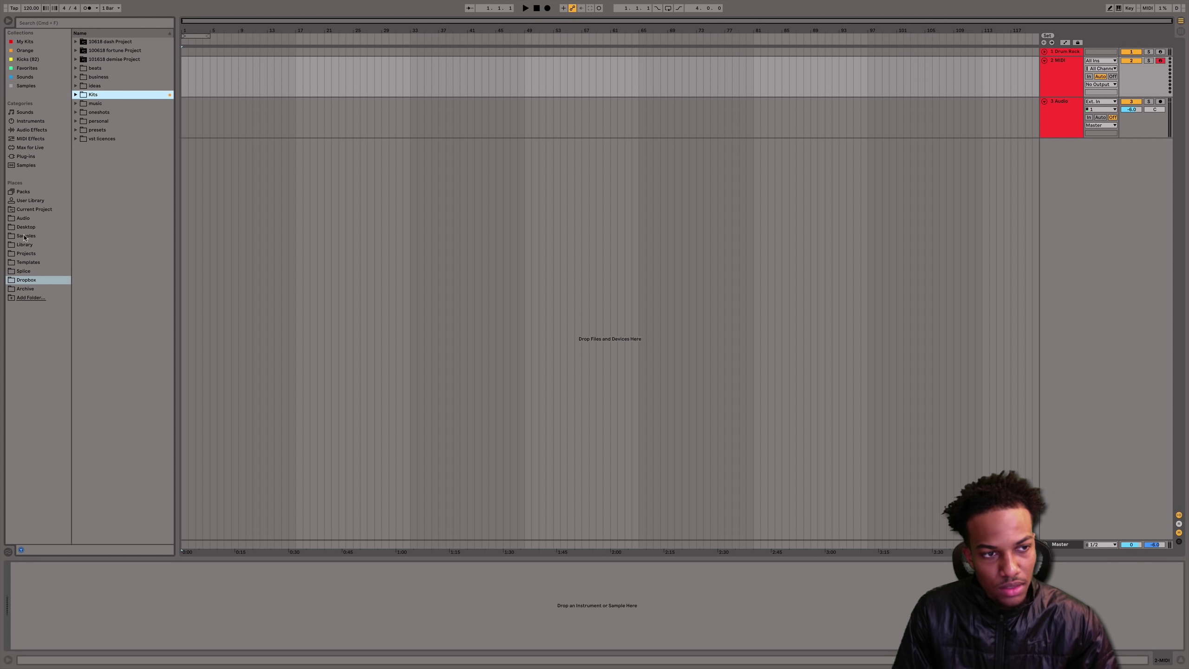
{"action": "left_click", "coordinate": [25, 235]}
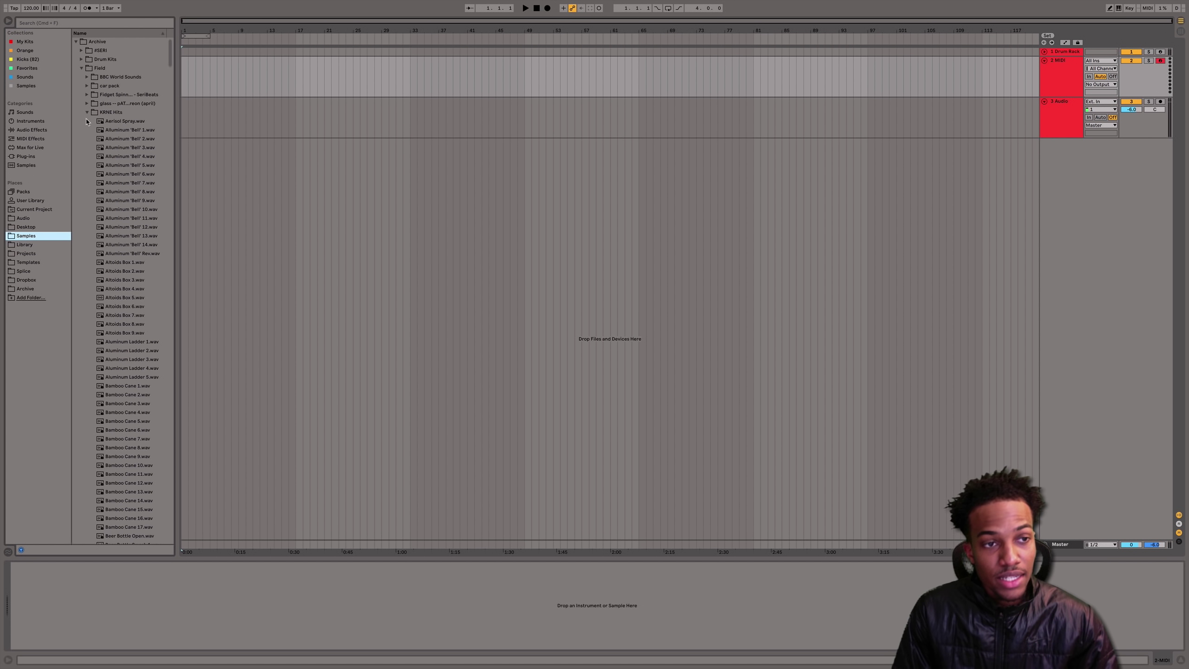
- Audition several Big Bamboo samples, including numbers 1, 2, 3 and 10, among the field recordings
{"action": "left_click", "coordinate": [124, 183]}
{"action": "scroll", "coordinate": [124, 234], "scroll_direction": "down", "scroll_amount": 5}
{"action": "left_click", "coordinate": [134, 441]}
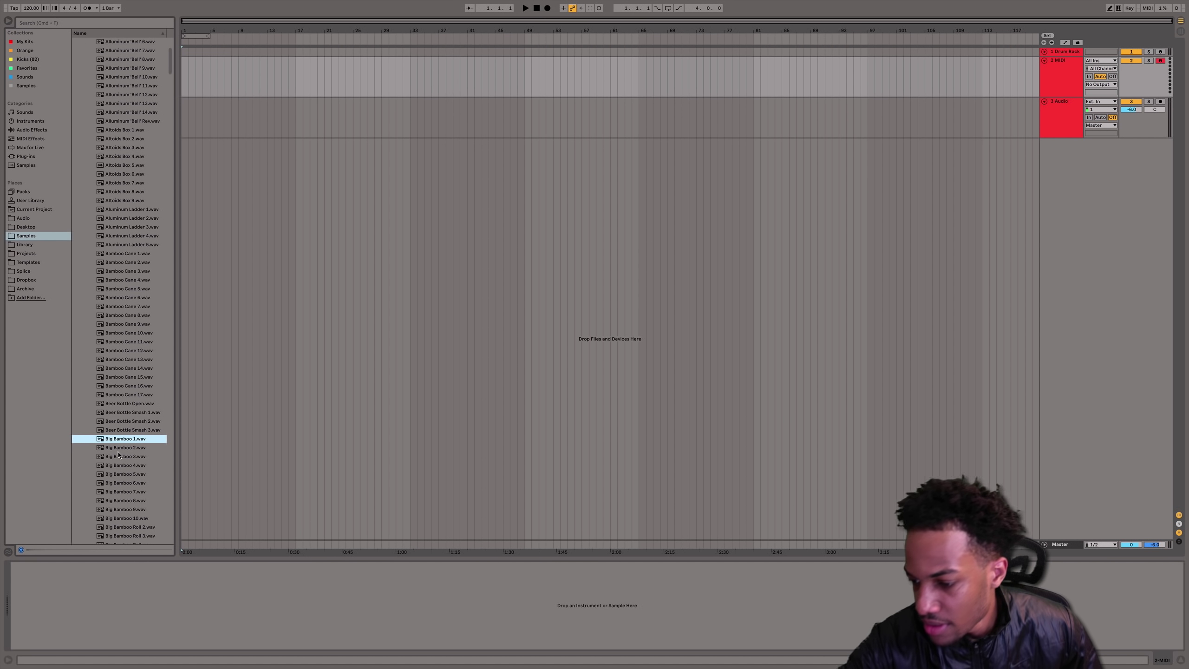
{"action": "key", "text": "XF86AudioRaiseVolume"}
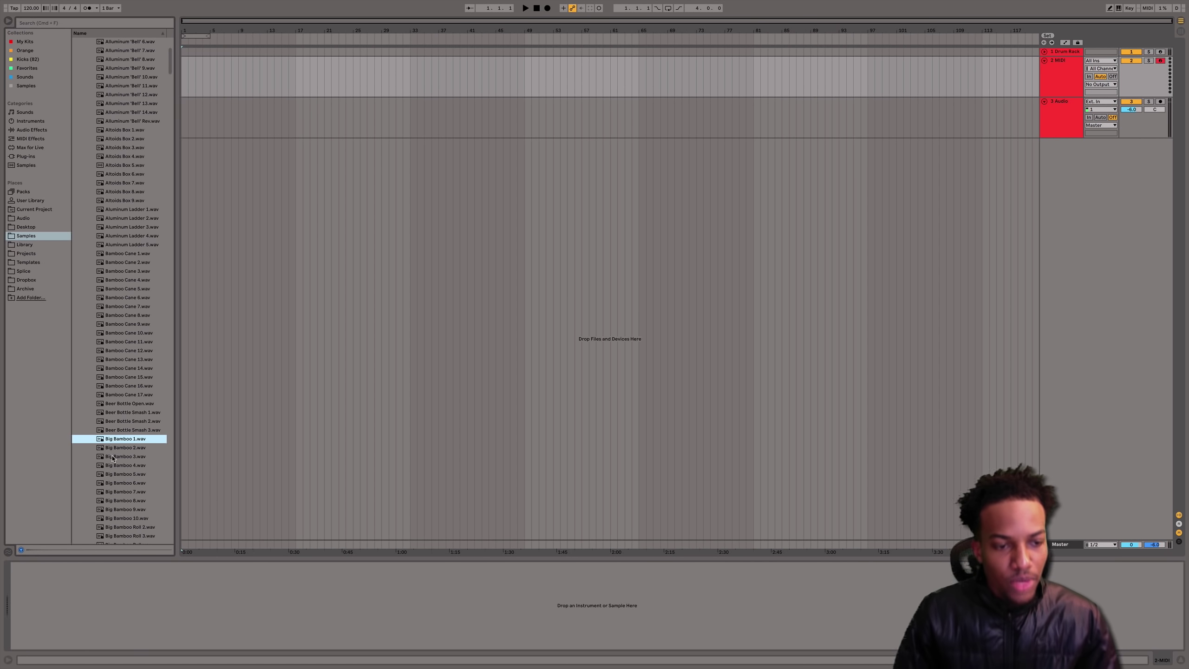
{"action": "left_click", "coordinate": [114, 449]}
{"action": "left_click", "coordinate": [115, 456]}
{"action": "left_click", "coordinate": [116, 518]}
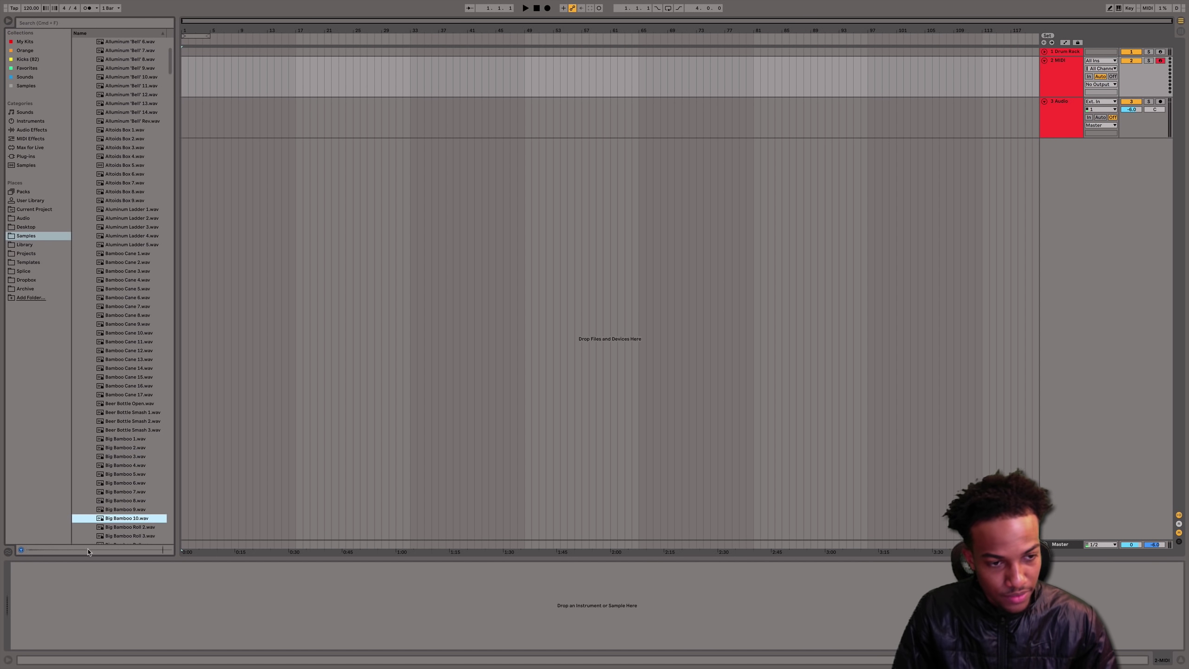
- Audition the field samples in order from Big Bamboo 10 through the Big Banding Straps series, up to number 19
{"action": "scroll", "coordinate": [116, 517], "scroll_direction": "down", "scroll_amount": 1}
{"action": "left_click", "coordinate": [117, 512]}
{"action": "key", "text": "Down"}
{"action": "key", "text": "Down"}
{"action": "key", "text": "Down"}
{"action": "key", "text": "Down"}
{"action": "key", "text": "Down"}
{"action": "key", "text": "Down"}
{"action": "key", "text": "Down"}
{"action": "key", "text": "Down"}
{"action": "key", "text": "Down"}
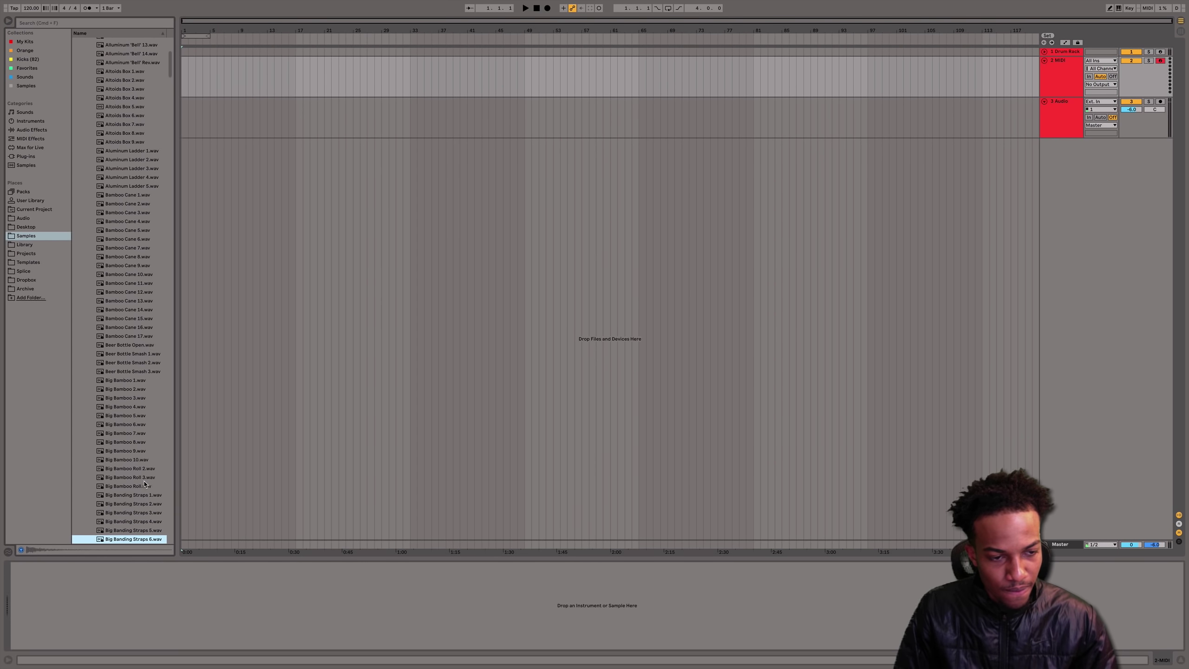
{"action": "key", "text": "Down"}
{"action": "key", "text": "Down"}
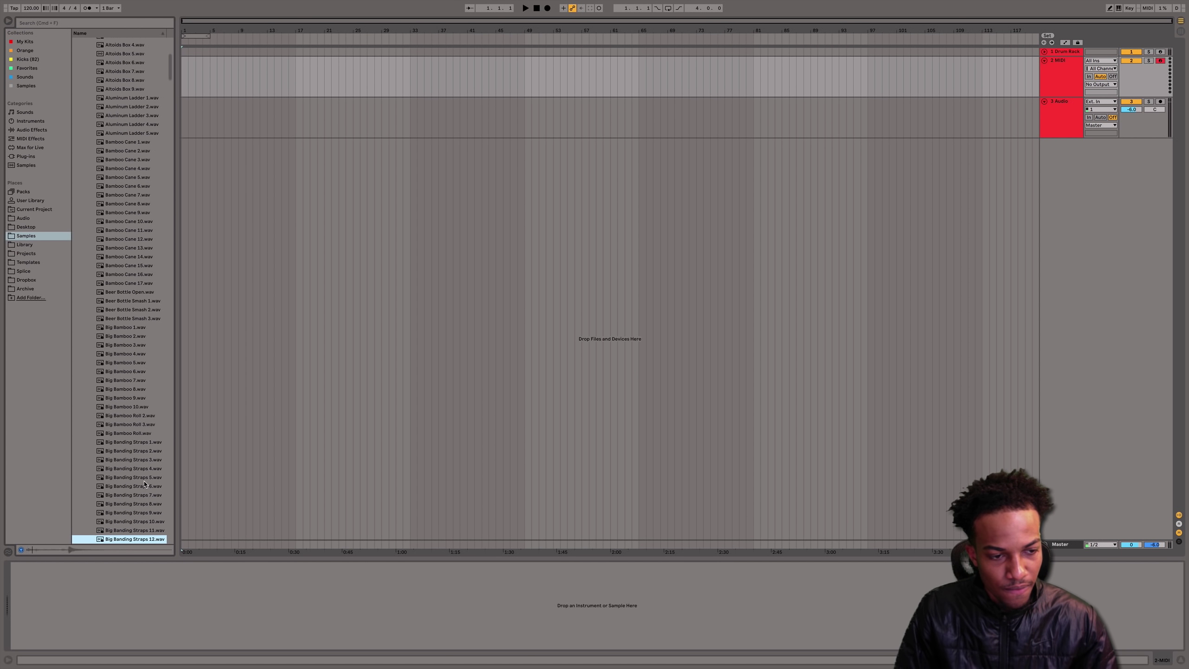
{"action": "scroll", "coordinate": [145, 484], "scroll_direction": "down", "scroll_amount": 1}
{"action": "key", "text": "Down"}
{"action": "key", "text": "Down"}
{"action": "key", "text": "Down"}
{"action": "key", "text": "Down"}
{"action": "key", "text": "Down"}
{"action": "key", "text": "Down"}
{"action": "key", "text": "Down"}
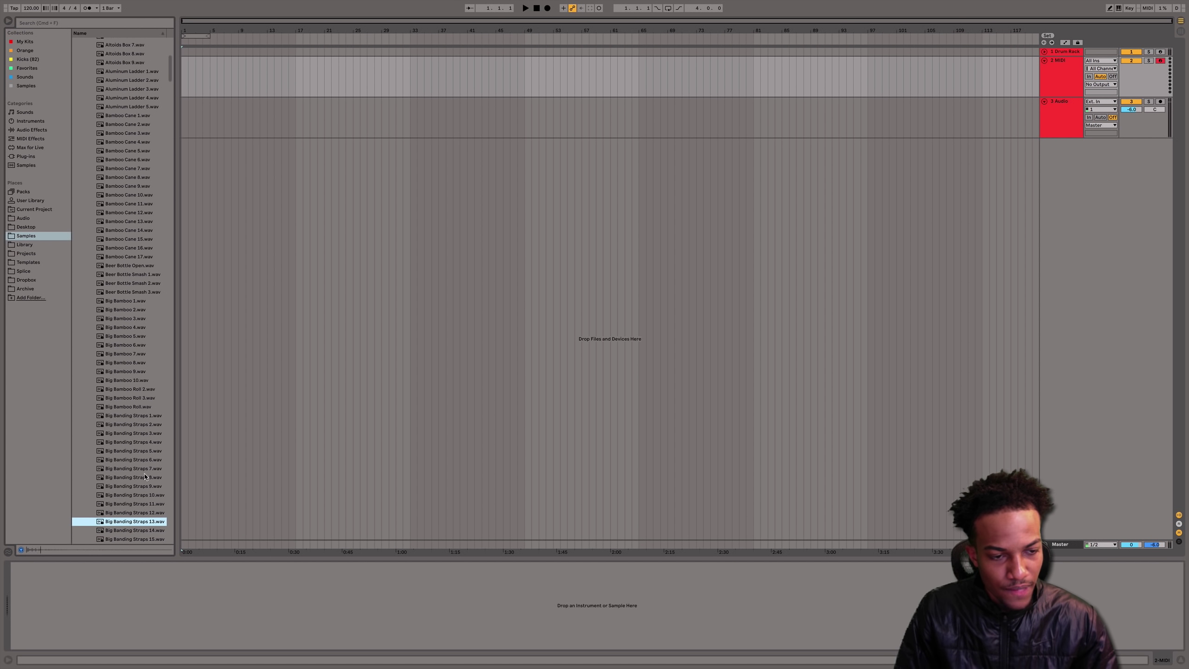
{"action": "key", "text": "Down"}
{"action": "key", "text": "Down"}
{"action": "scroll", "coordinate": [143, 487], "scroll_direction": "down", "scroll_amount": 3}
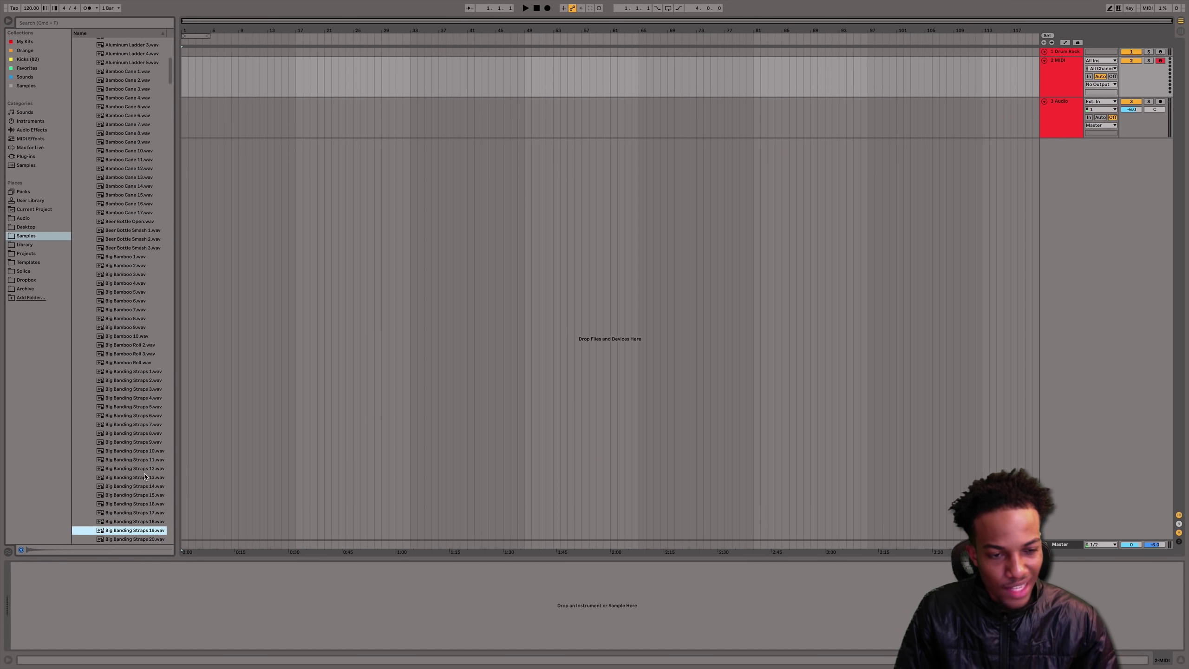
{"action": "scroll", "coordinate": [140, 501], "scroll_direction": "down", "scroll_amount": 2}
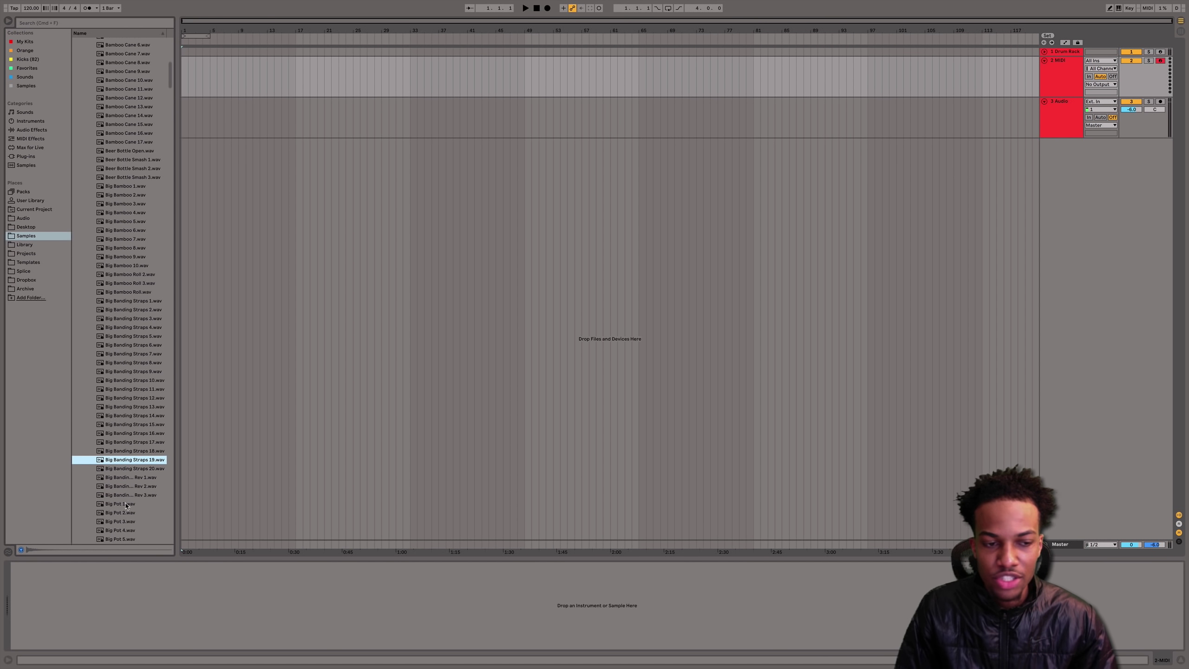
- Audition the Big Pot samples and look further down the field recordings to the Change In Cup sounds
{"action": "left_click", "coordinate": [124, 504]}
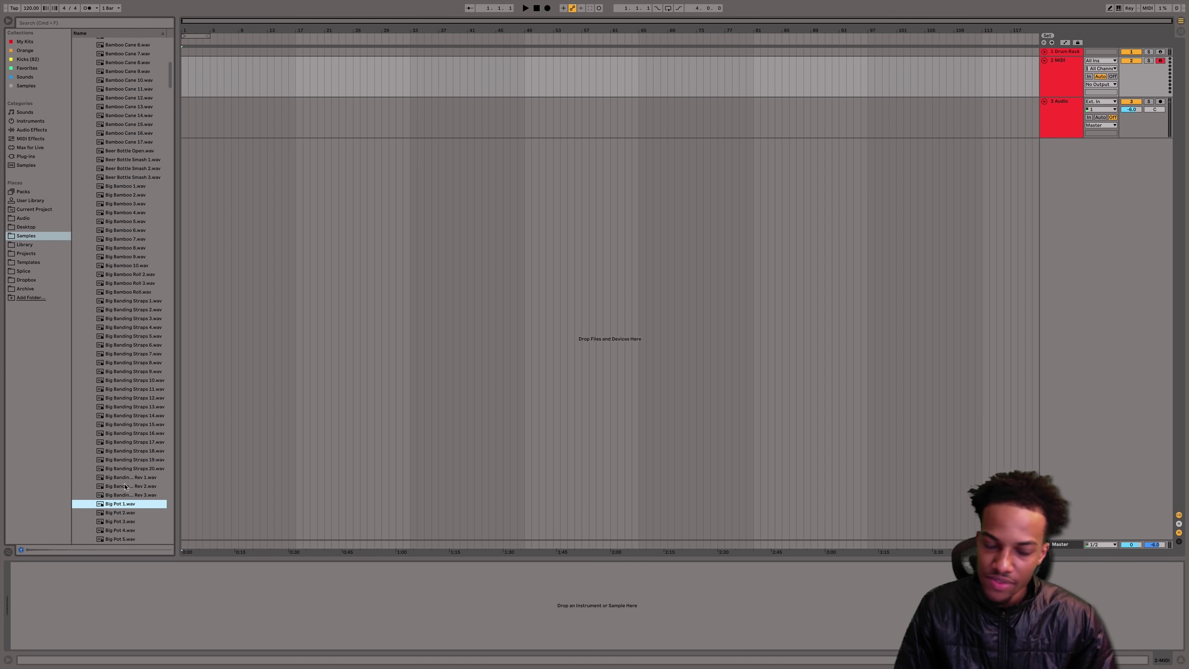
{"action": "key", "text": "Down"}
{"action": "key", "text": "Down"}
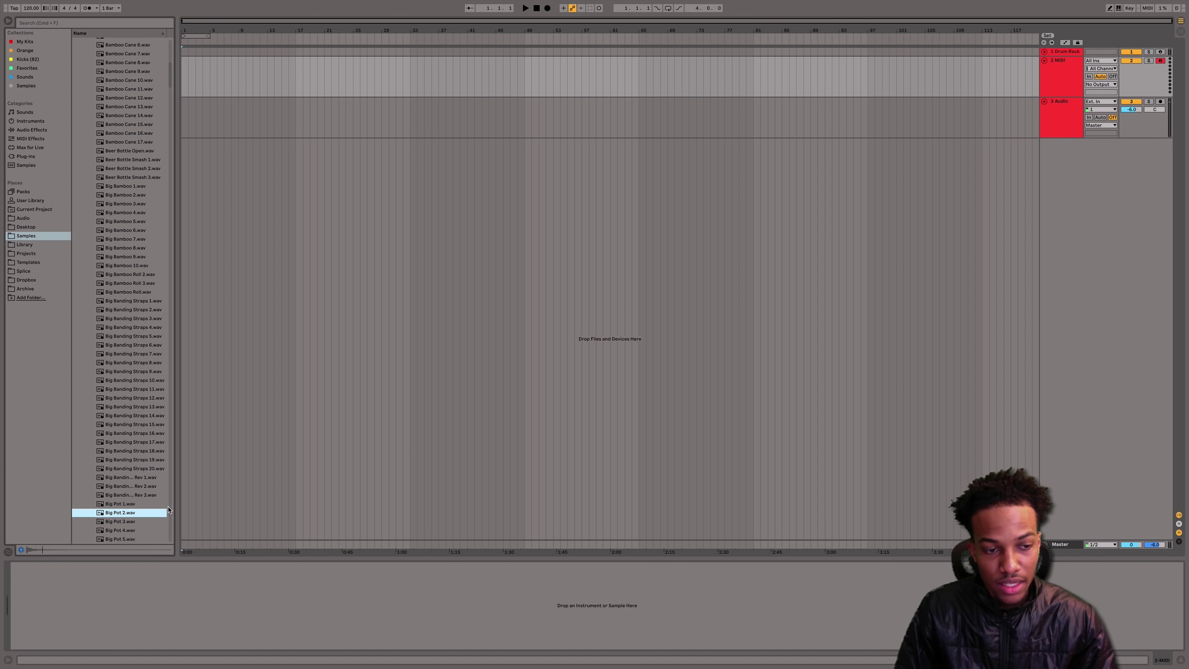
{"action": "key", "text": "Up"}
{"action": "key", "text": "Down"}
{"action": "key", "text": "Down"}
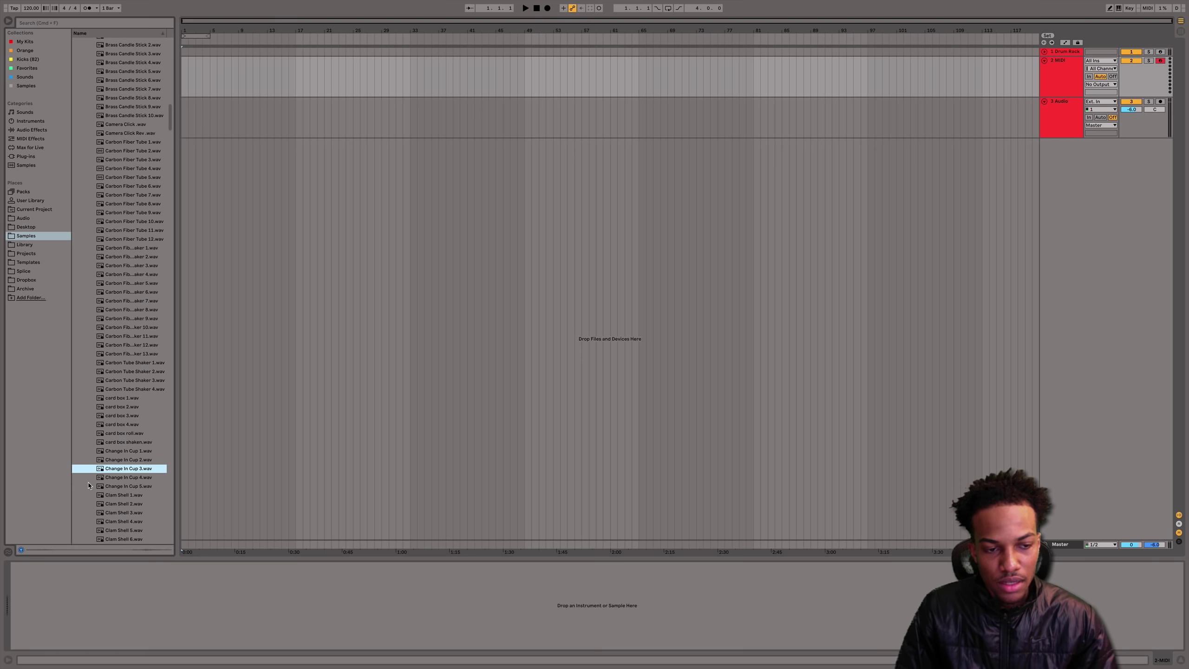
{"action": "scroll", "coordinate": [89, 486], "scroll_direction": "up", "scroll_amount": 2}
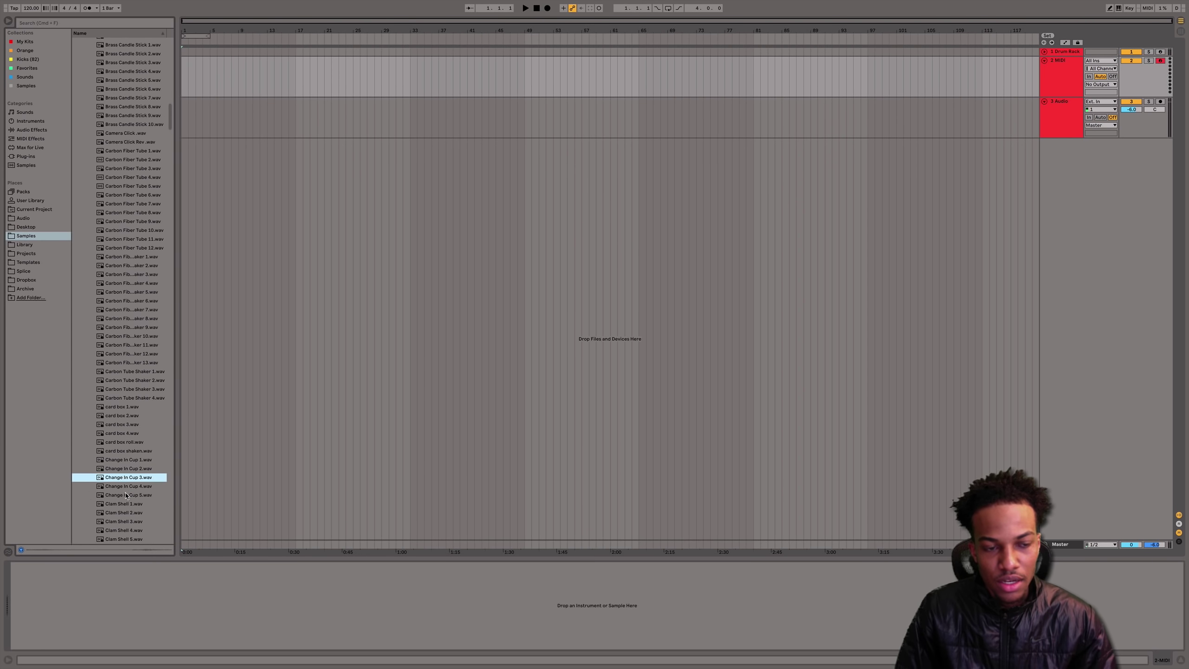
- Load the Serum VST instrument onto the empty MIDI track
{"action": "left_click", "coordinate": [1062, 79]}
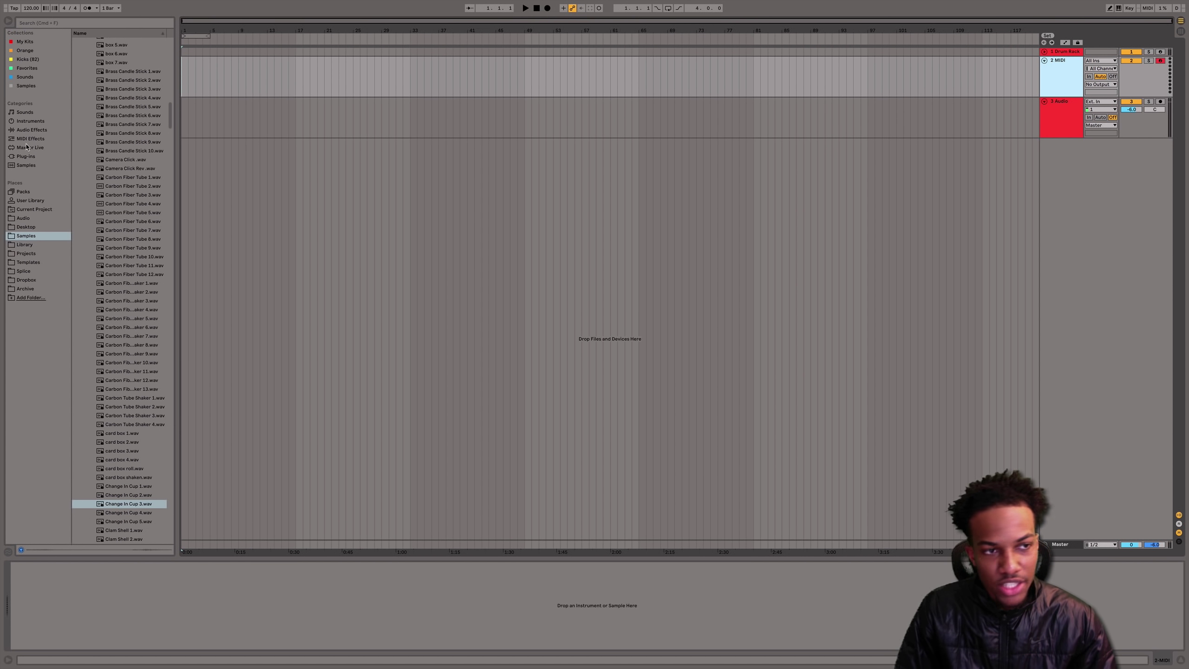
{"action": "left_click", "coordinate": [38, 156]}
{"action": "left_click", "coordinate": [81, 59]}
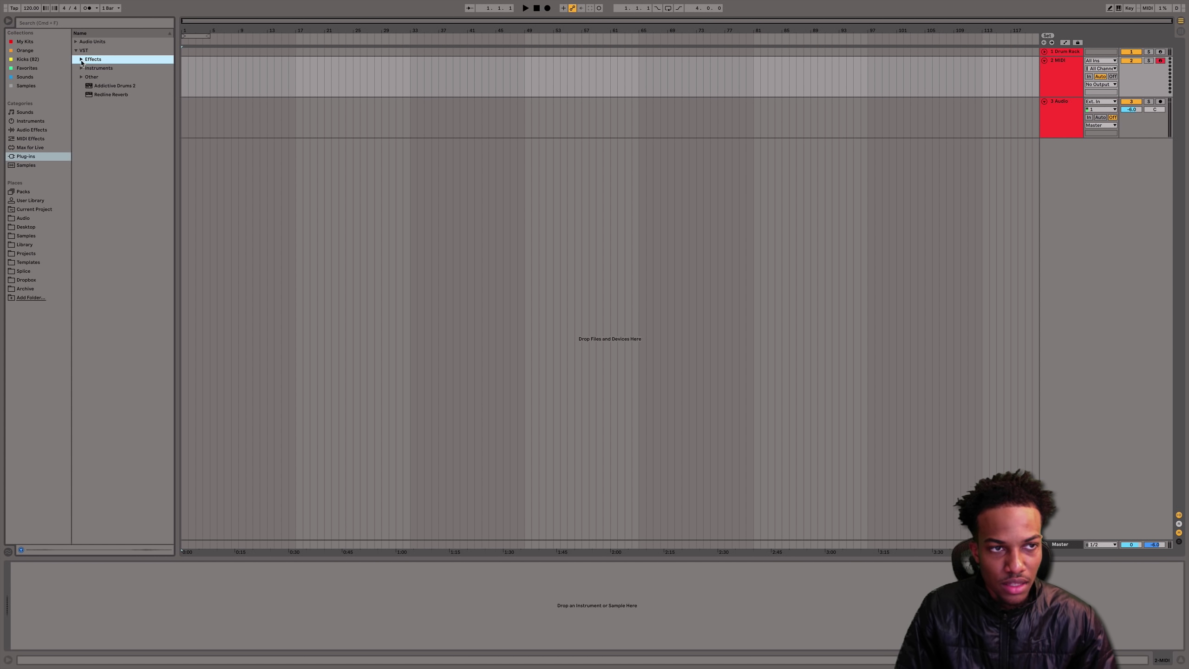
{"action": "left_click", "coordinate": [81, 67]}
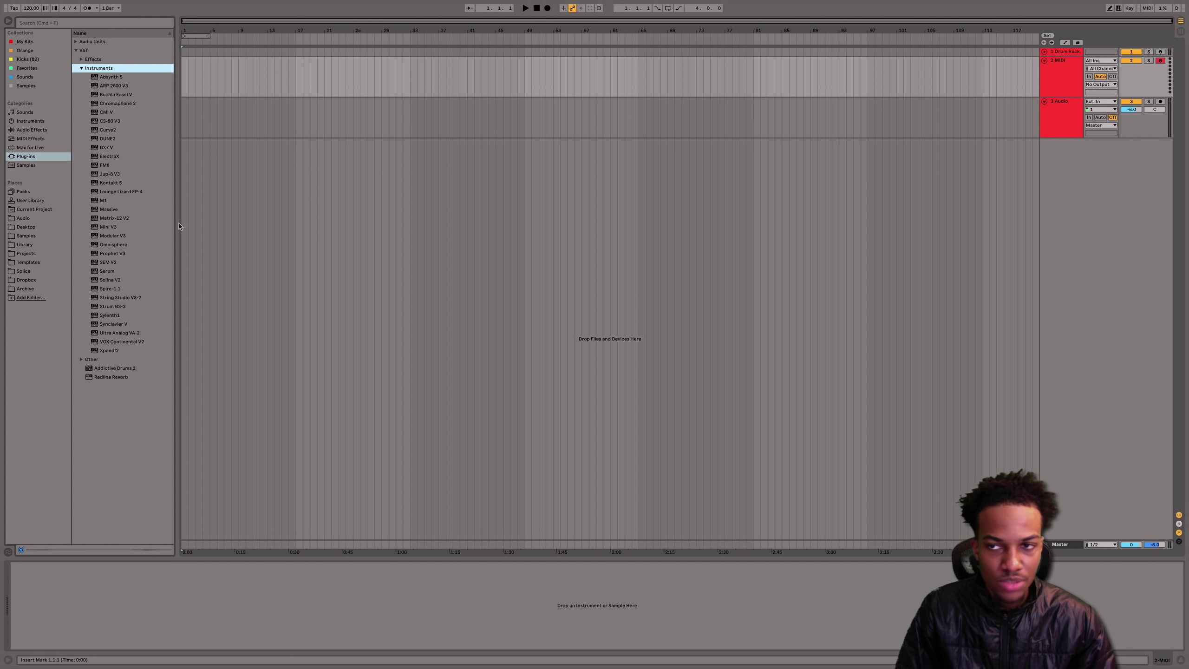
{"action": "left_click_drag", "start_coordinate": [107, 270], "coordinate": [1049, 85]}
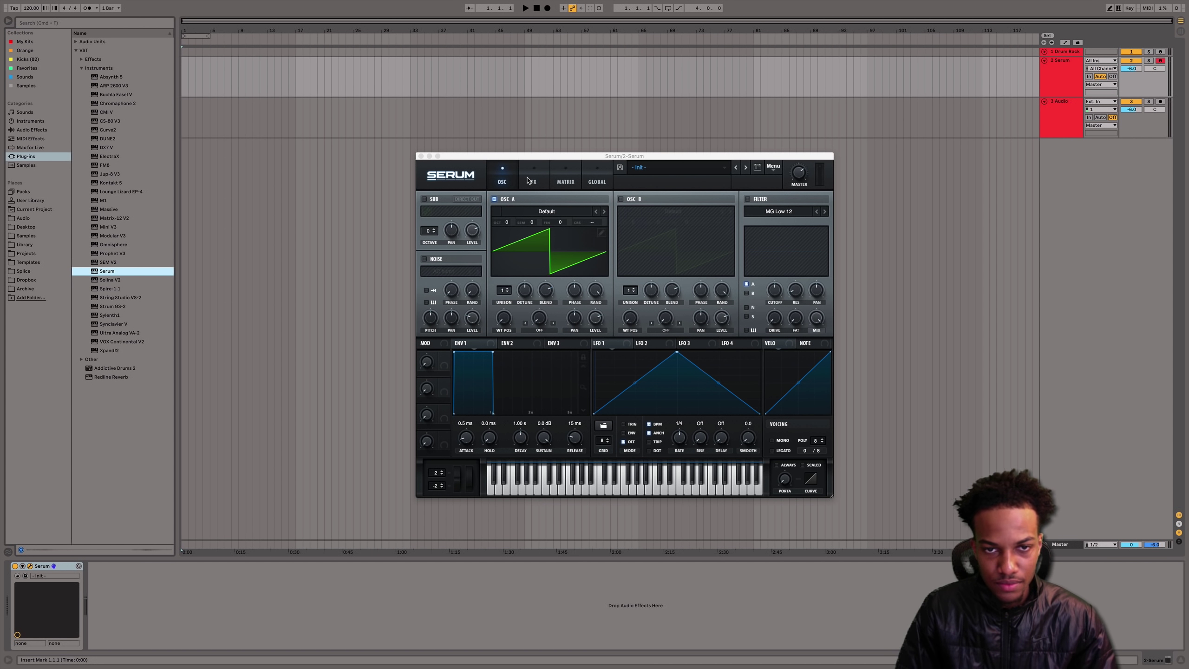
- Load the Analog Basic Shapes wavetable into oscillator A and shape envelope 1 with no sustain and a short decay
{"action": "left_click", "coordinate": [536, 213]}
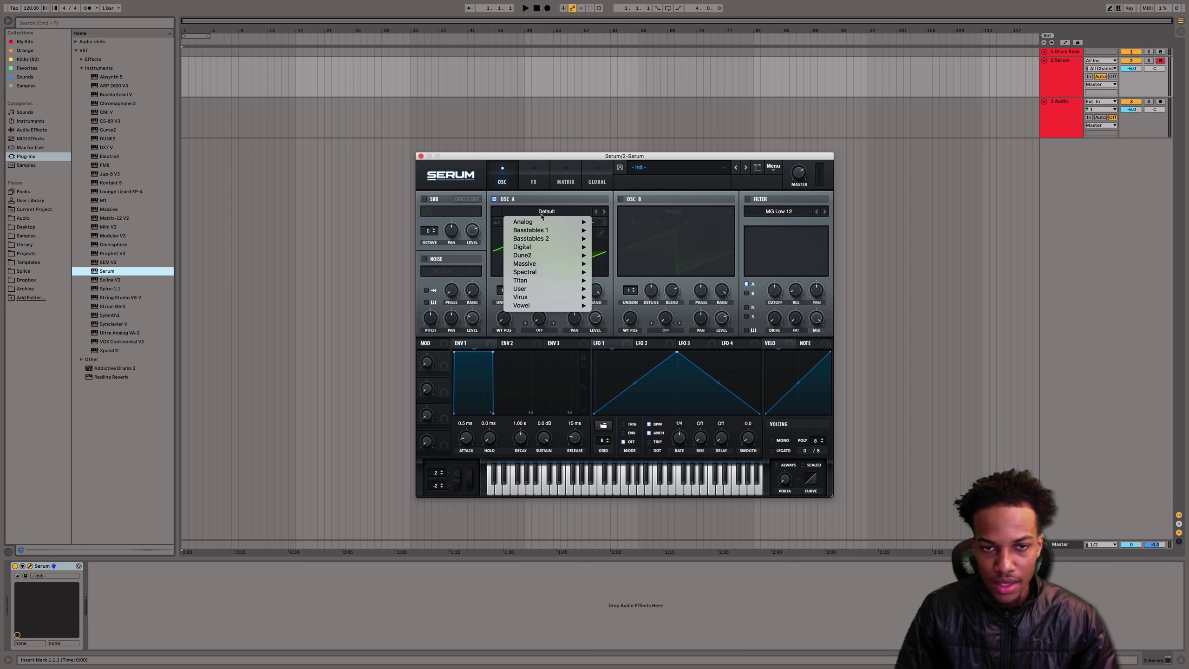
{"action": "mouse_move", "coordinate": [561, 222]}
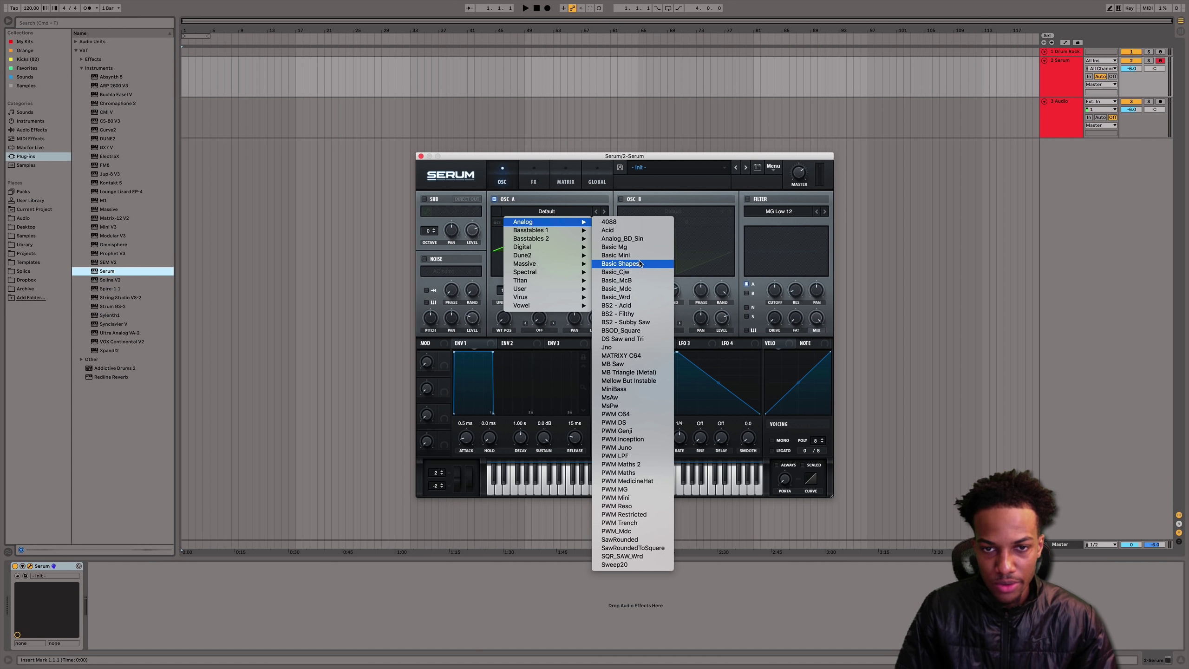
{"action": "left_click", "coordinate": [618, 264]}
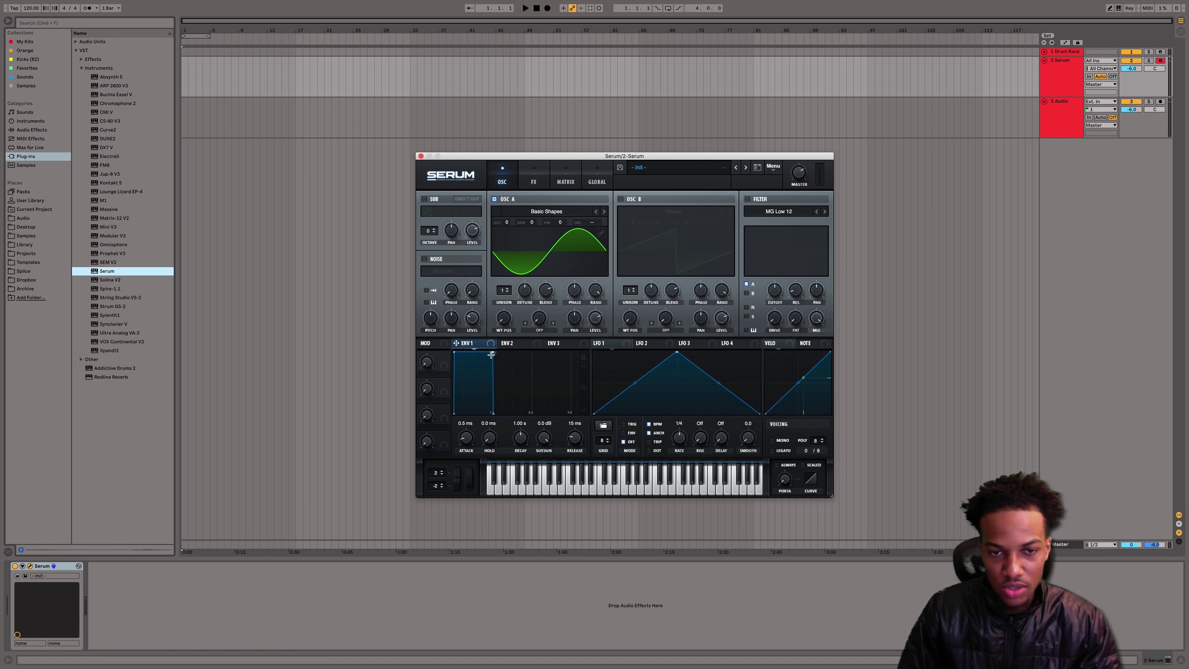
{"action": "left_click_drag", "start_coordinate": [492, 351], "coordinate": [478, 417]}
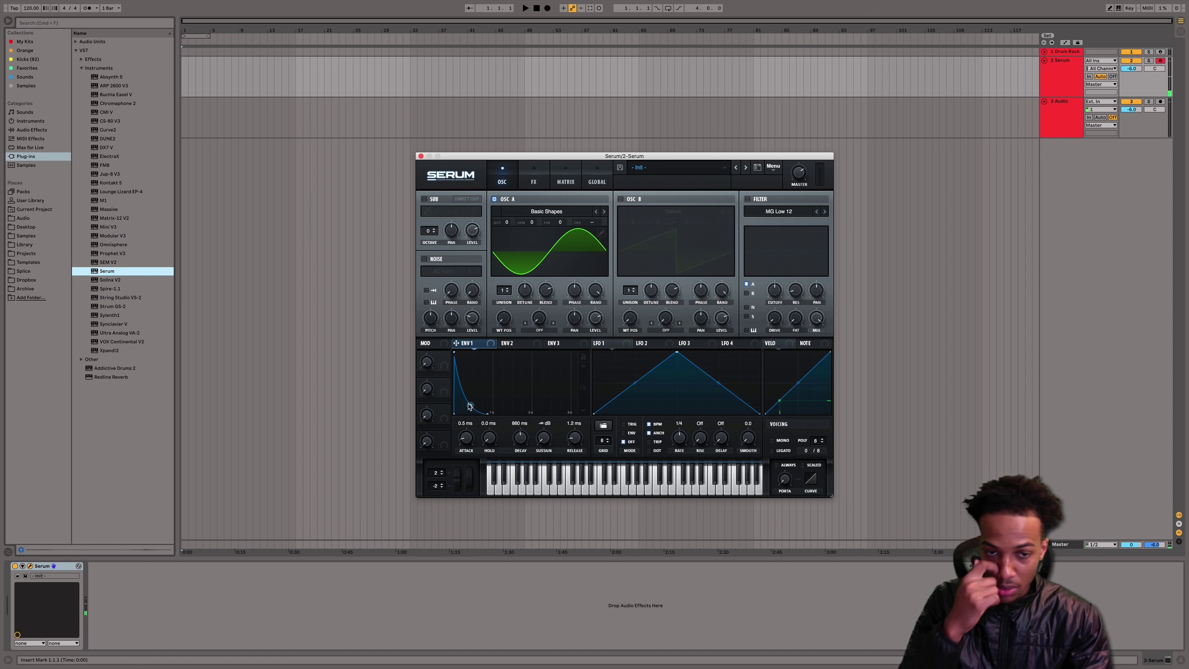
{"action": "left_click_drag", "start_coordinate": [520, 438], "coordinate": [518, 445]}
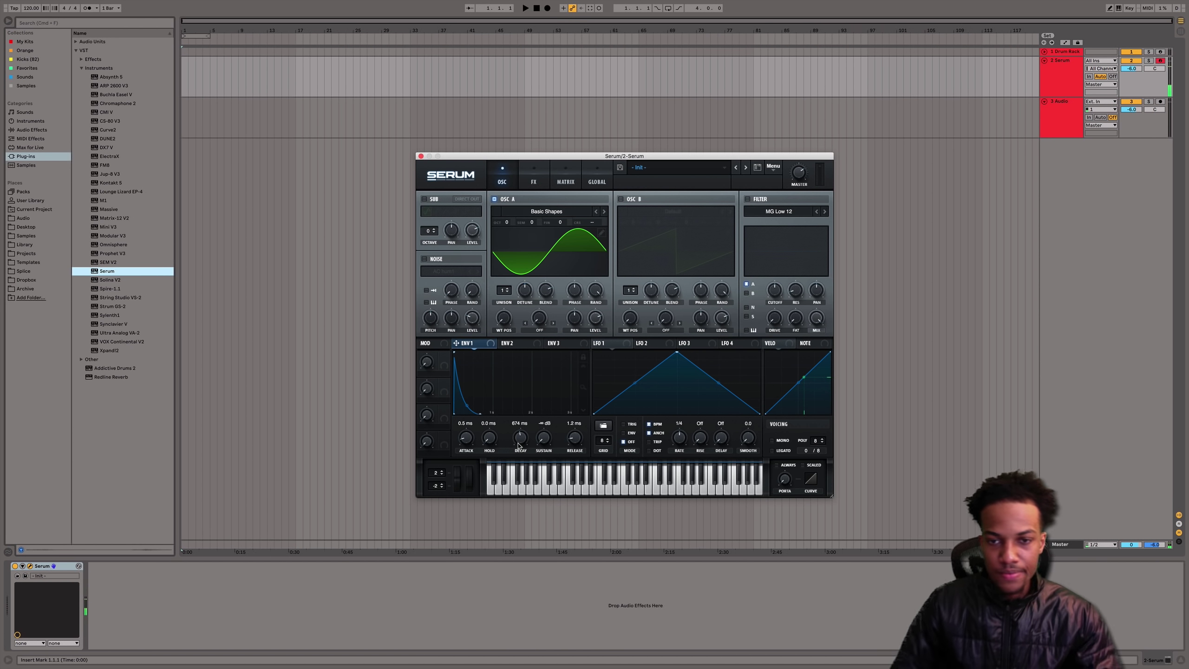
- Enable oscillator B with the Analog Basic Shapes wavetable and set its level to 0%
{"action": "left_click", "coordinate": [630, 199]}
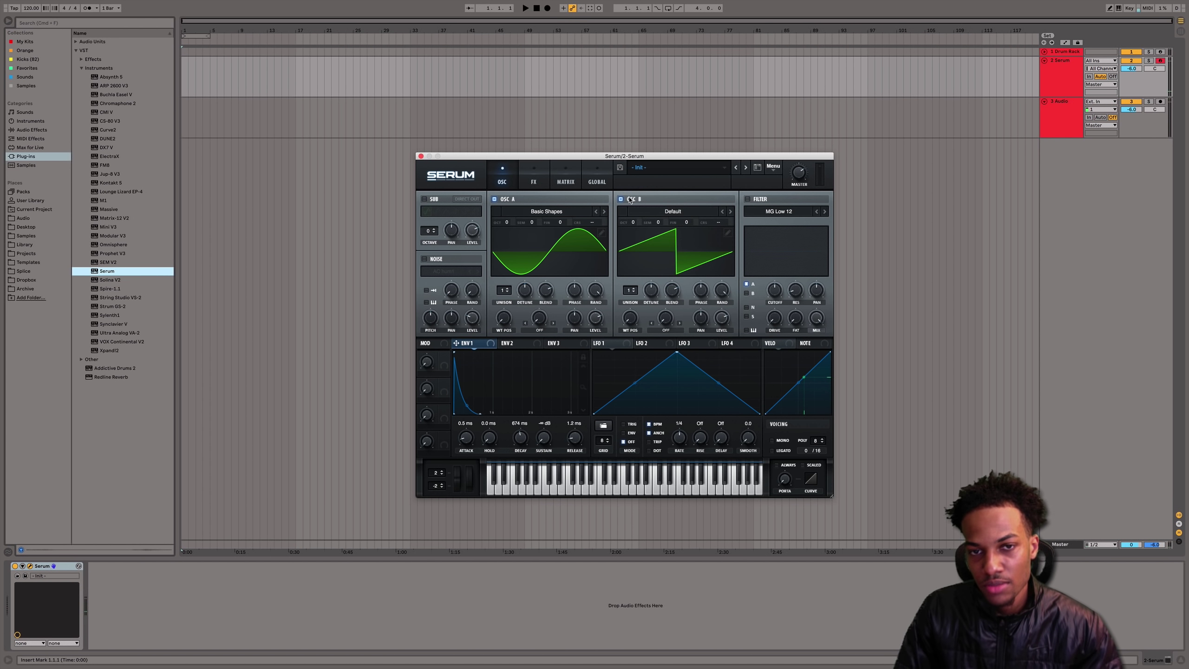
{"action": "left_click", "coordinate": [667, 211]}
{"action": "mouse_move", "coordinate": [691, 226]}
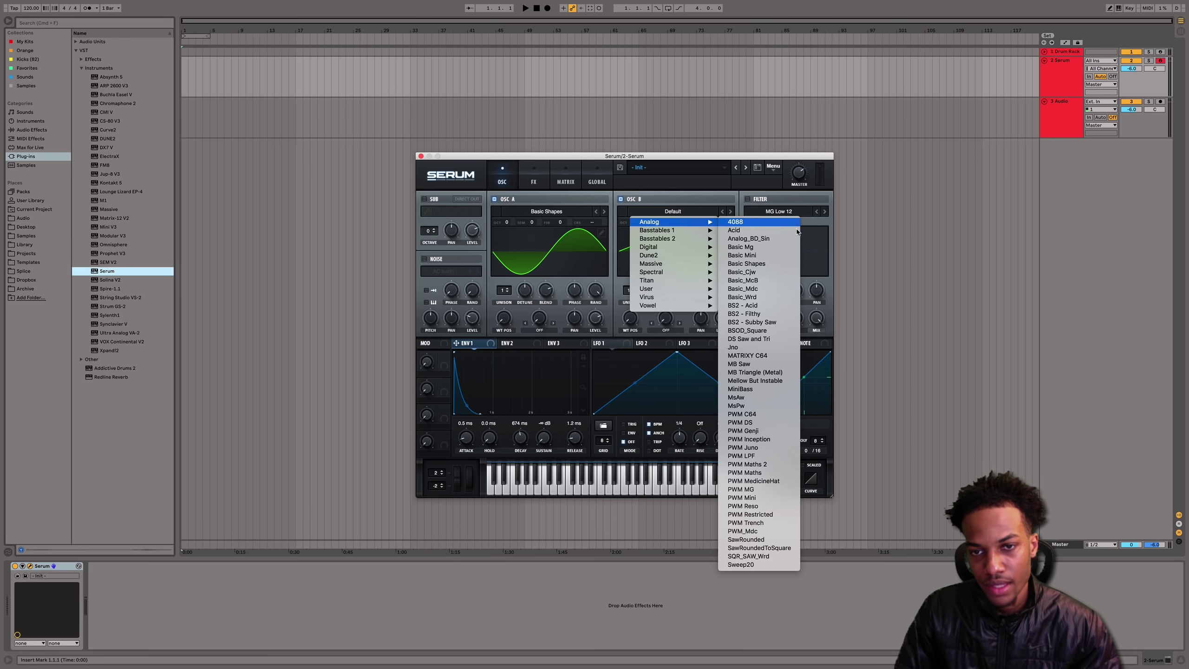
{"action": "left_click", "coordinate": [752, 265]}
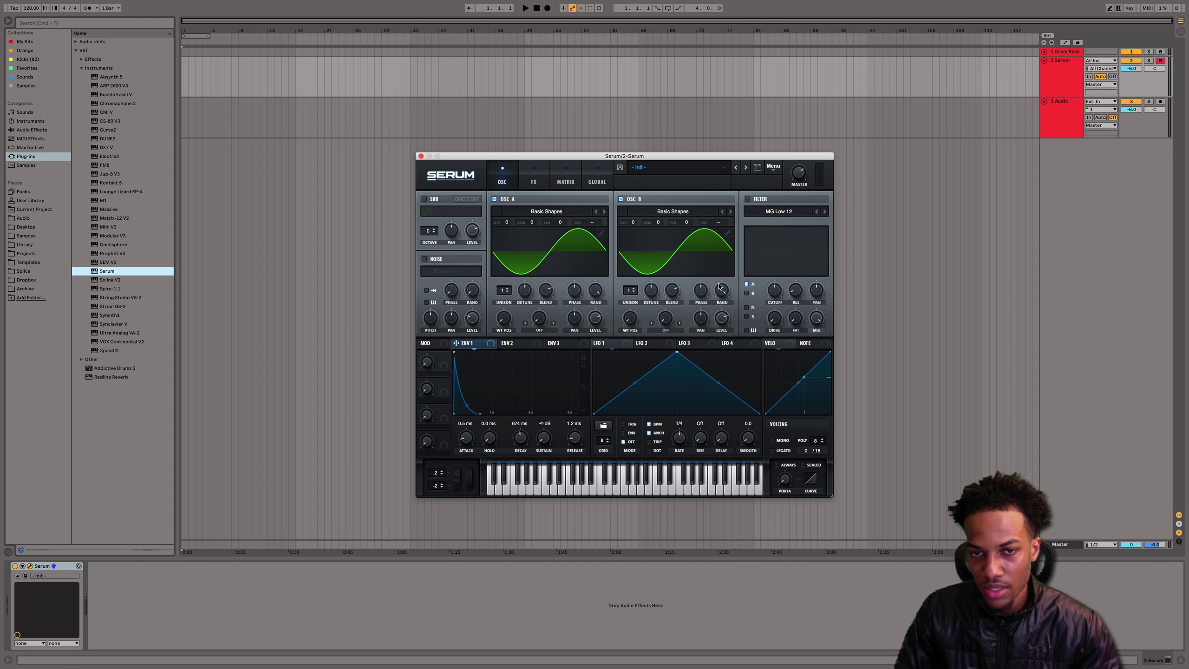
{"action": "left_click_drag", "start_coordinate": [721, 323], "coordinate": [702, 425]}
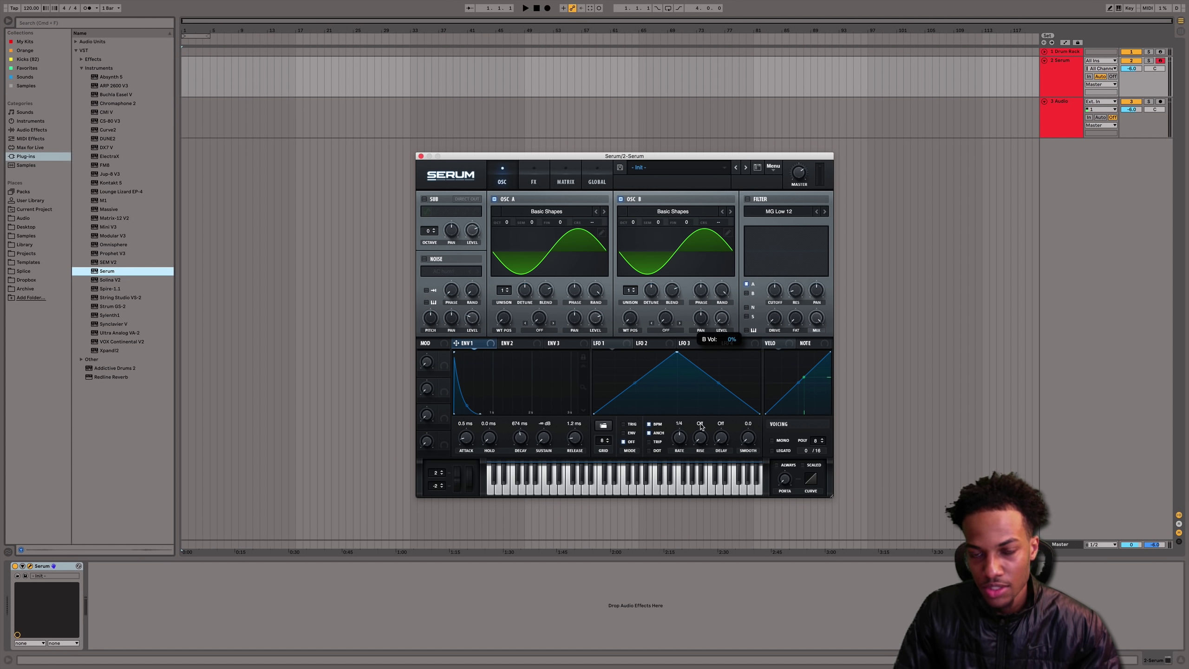
- Set oscillator A's warp mode to FM (from B), test the FM amount, and raise oscillator B by 3 octaves
{"action": "left_click", "coordinate": [550, 332]}
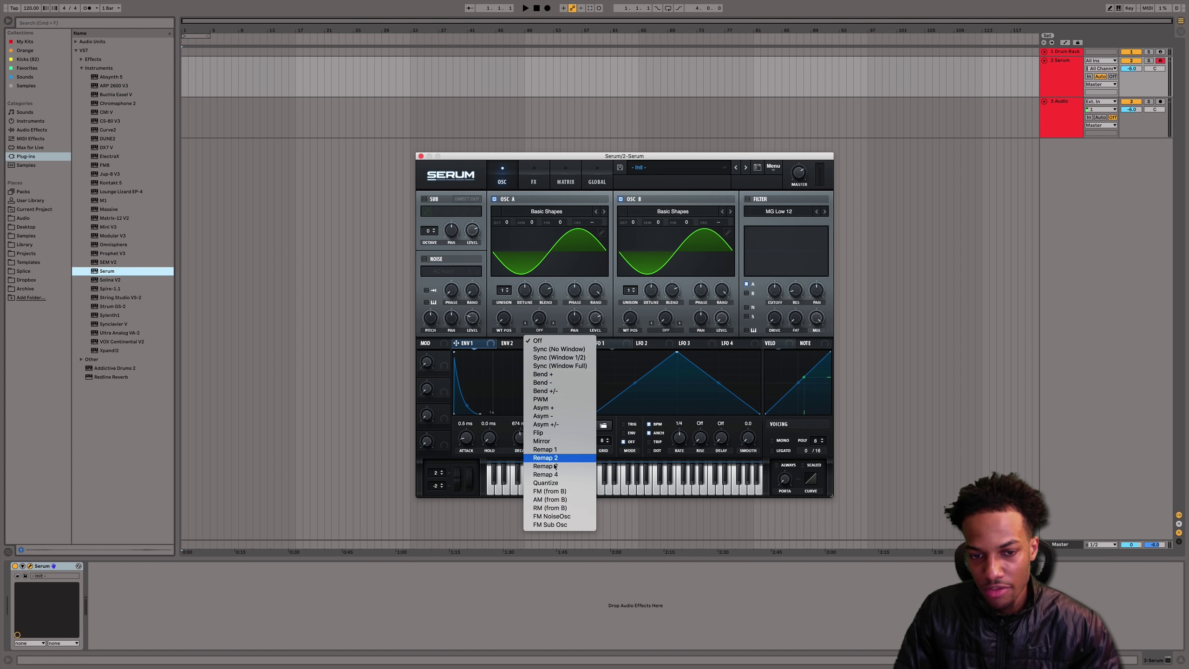
{"action": "left_click", "coordinate": [565, 492]}
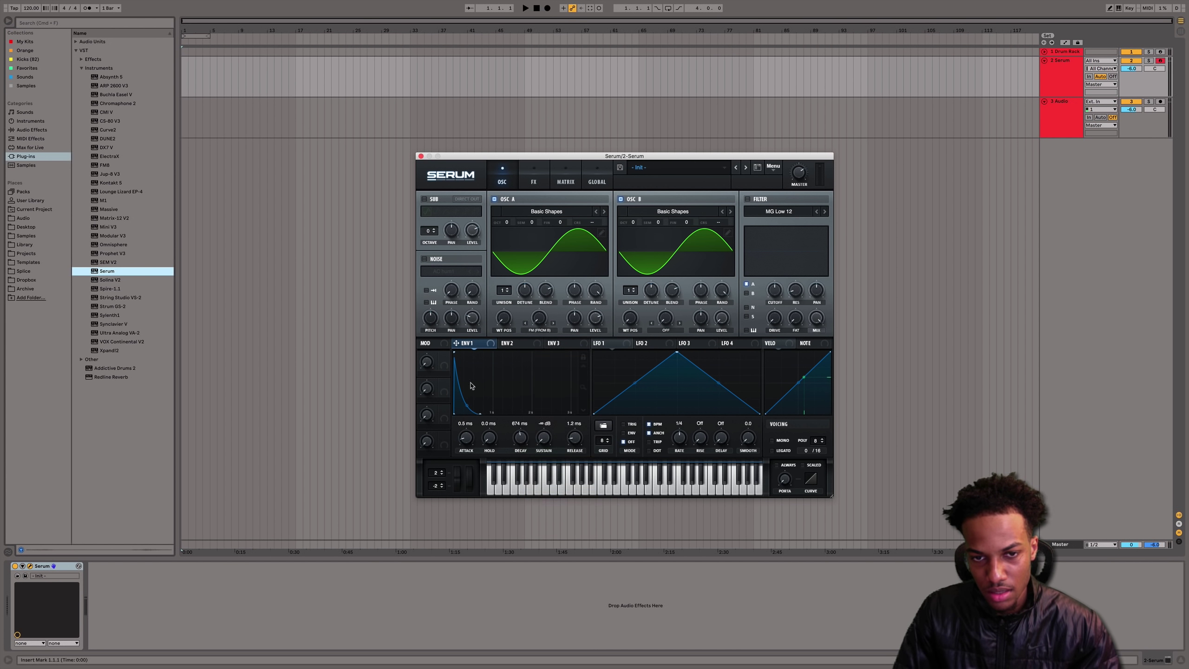
{"action": "left_click_drag", "start_coordinate": [538, 321], "coordinate": [538, 294]}
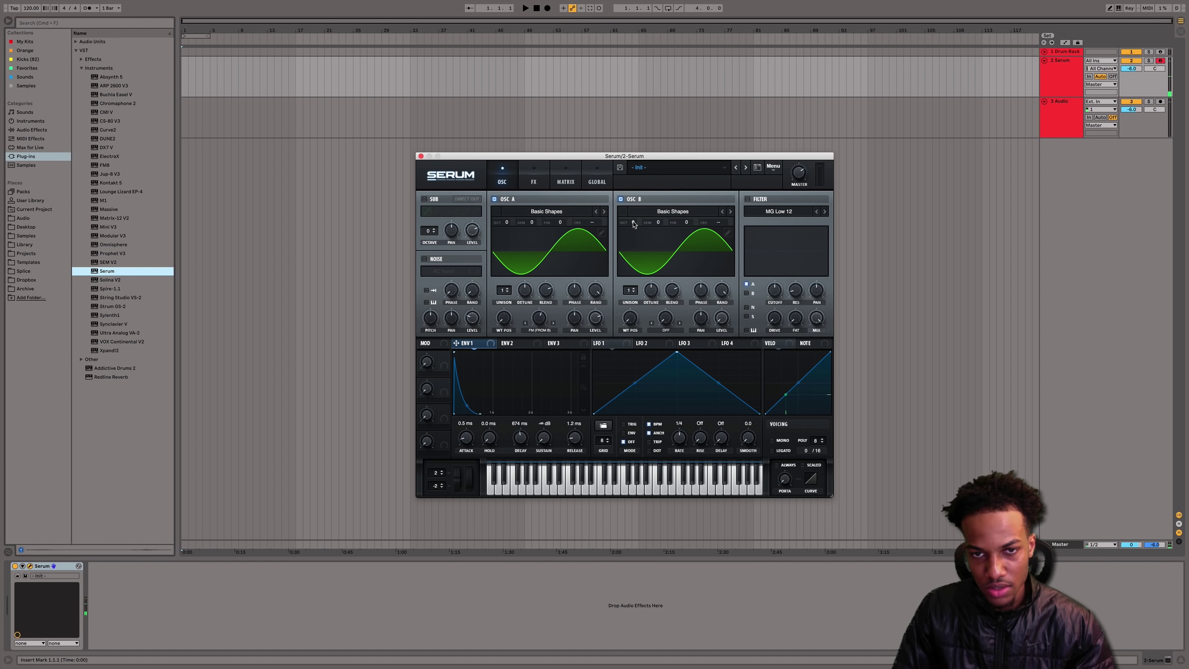
{"action": "mouse_move", "coordinate": [634, 224]}
{"action": "left_mouse_down"}
{"action": "mouse_move", "coordinate": [646, 197]}
{"action": "mouse_move", "coordinate": [627, 230]}
{"action": "mouse_move", "coordinate": [628, 220]}
{"action": "left_mouse_up"}
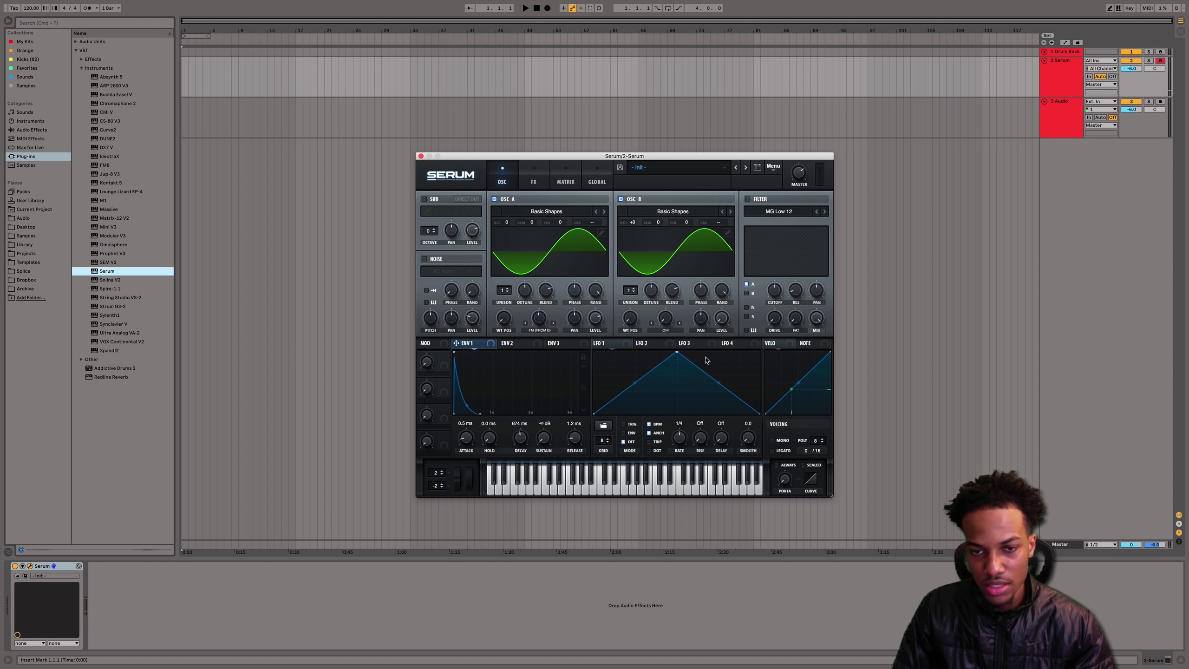
- Assign envelope 2 to modulate oscillator A's FM (from B) warp amount
{"action": "left_click", "coordinate": [533, 345]}
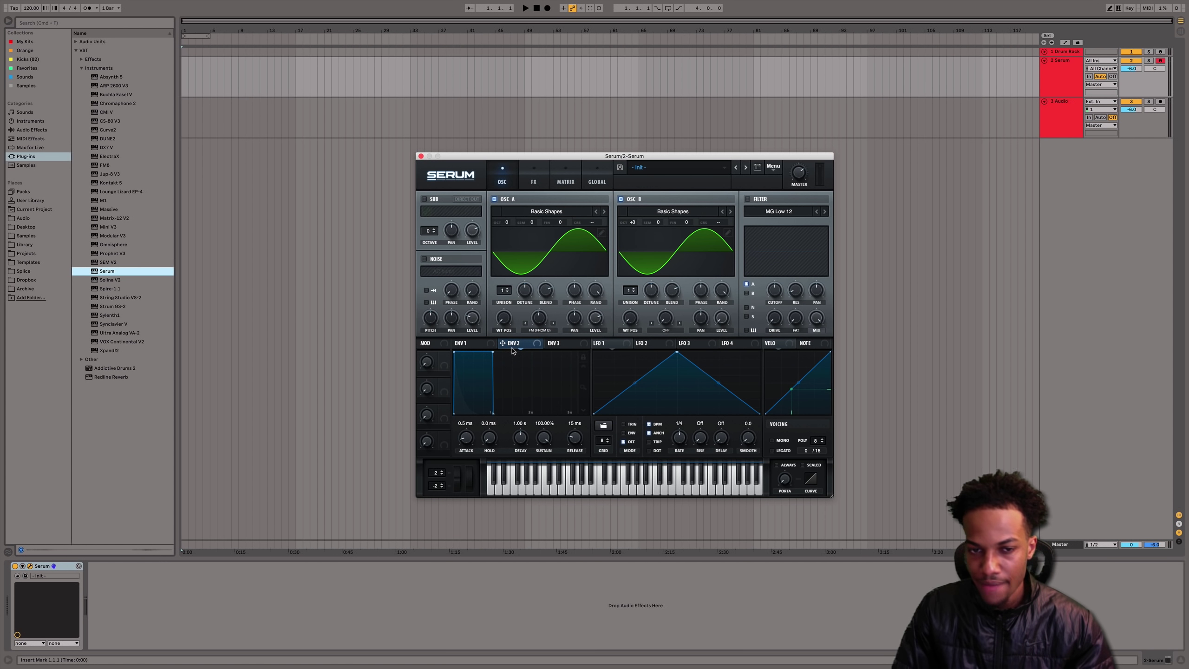
{"action": "left_click_drag", "start_coordinate": [506, 344], "coordinate": [531, 380]}
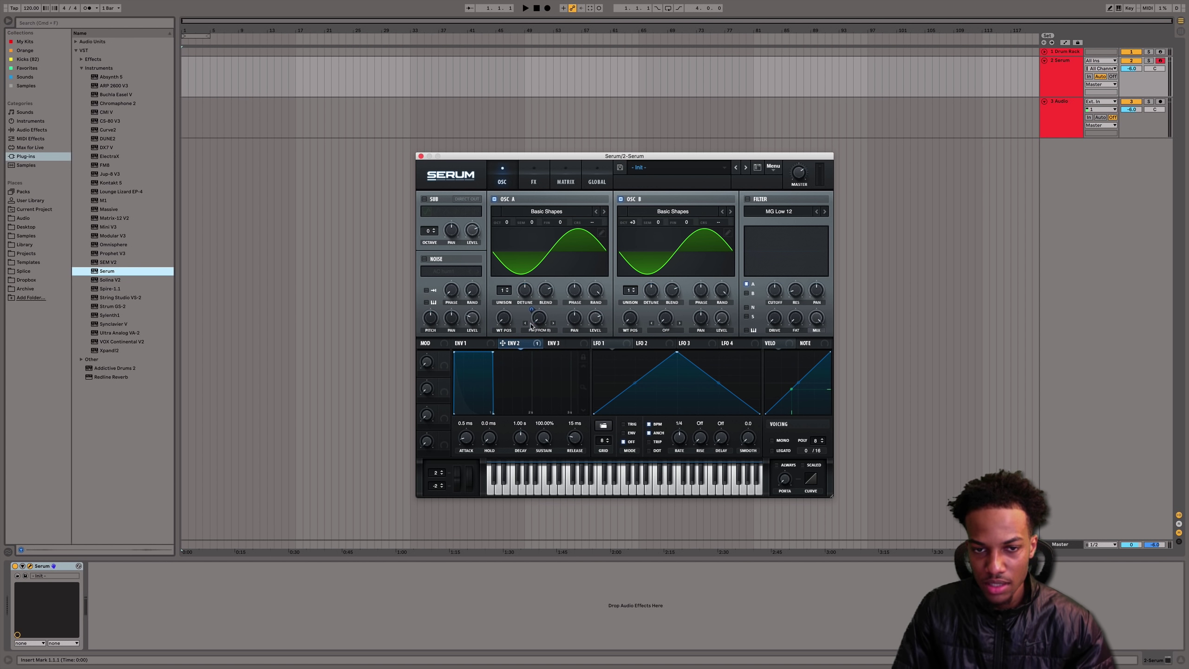
- Raise envelope 2's modulation of oscillator A's FM amount and shape envelope 2 with no sustain and a short decay
{"action": "left_click_drag", "start_coordinate": [531, 310], "coordinate": [549, 260]}
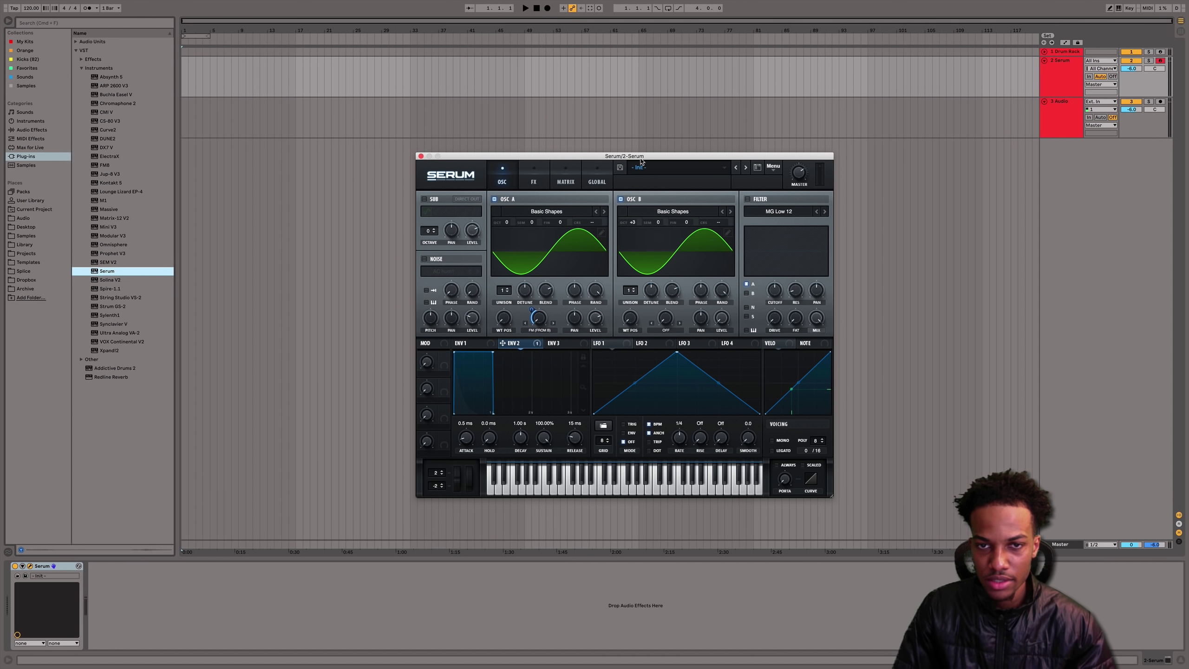
{"action": "left_click_drag", "start_coordinate": [641, 159], "coordinate": [615, 156]}
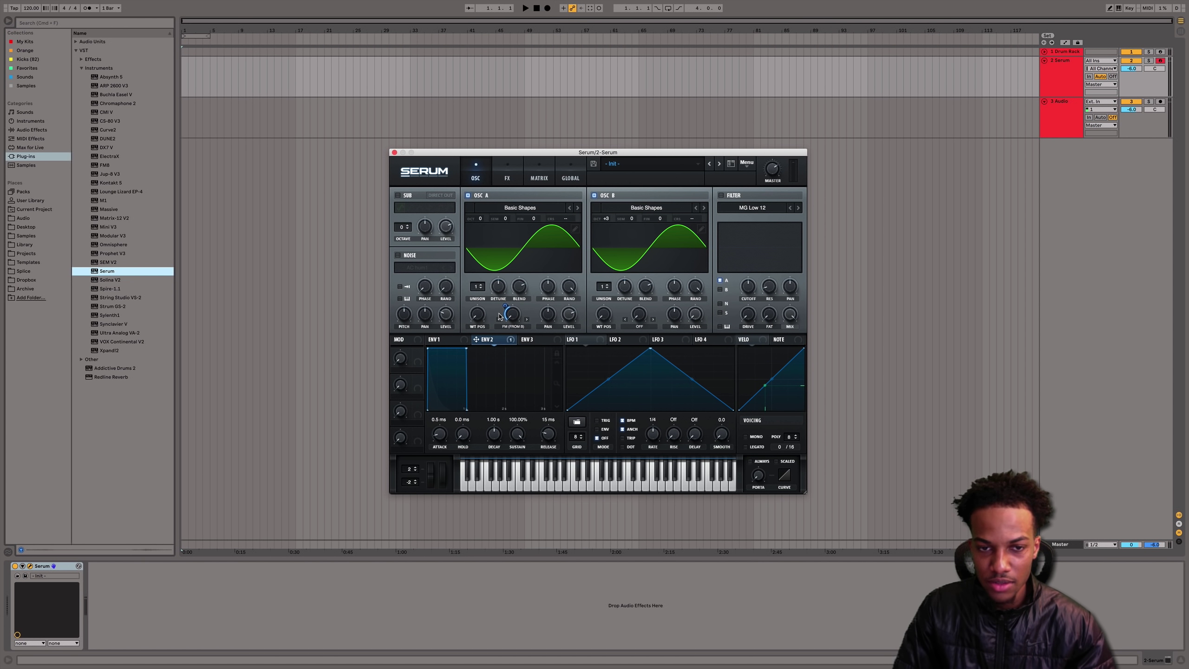
{"action": "mouse_move", "coordinate": [506, 304]}
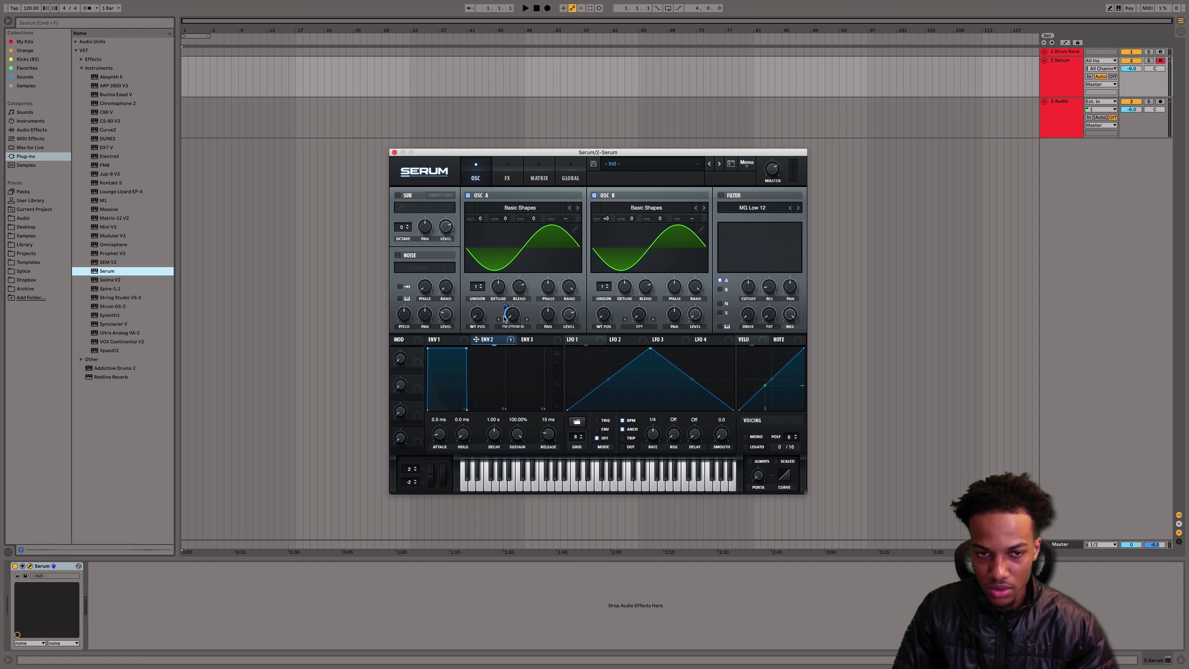
{"action": "left_click_drag", "start_coordinate": [467, 349], "coordinate": [438, 430]}
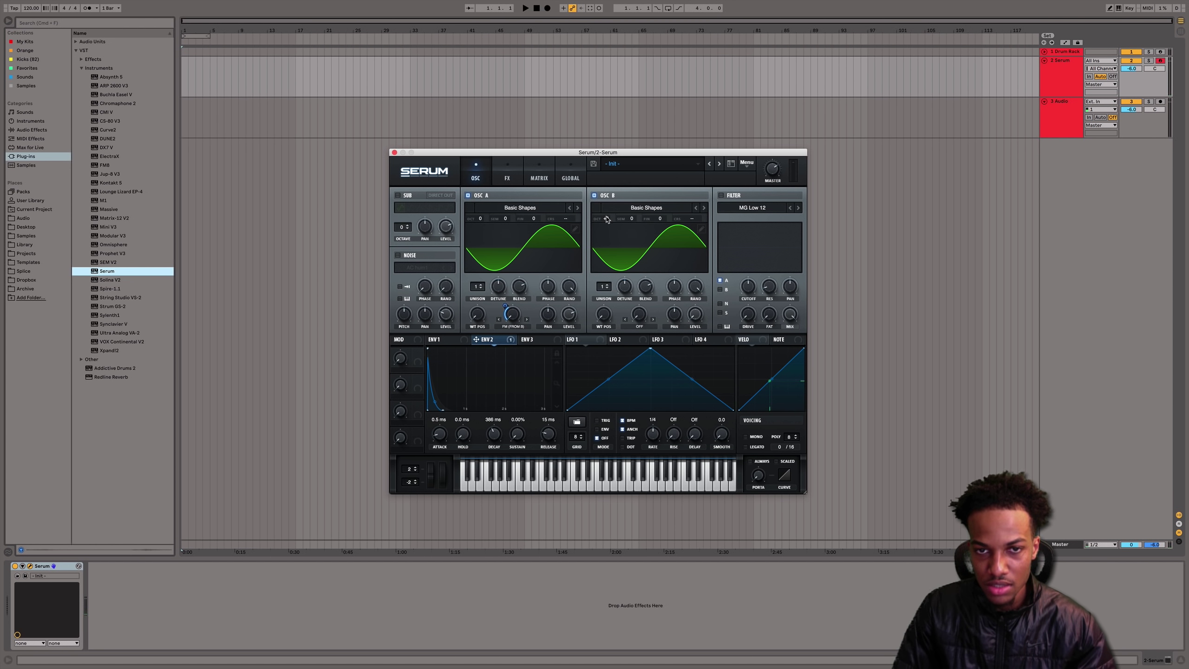
- Raise oscillator B to +4 octaves, then tighten envelope 2 with a 0.0 ms attack and 97 ms decay
{"action": "left_click_drag", "start_coordinate": [607, 220], "coordinate": [623, 191]}
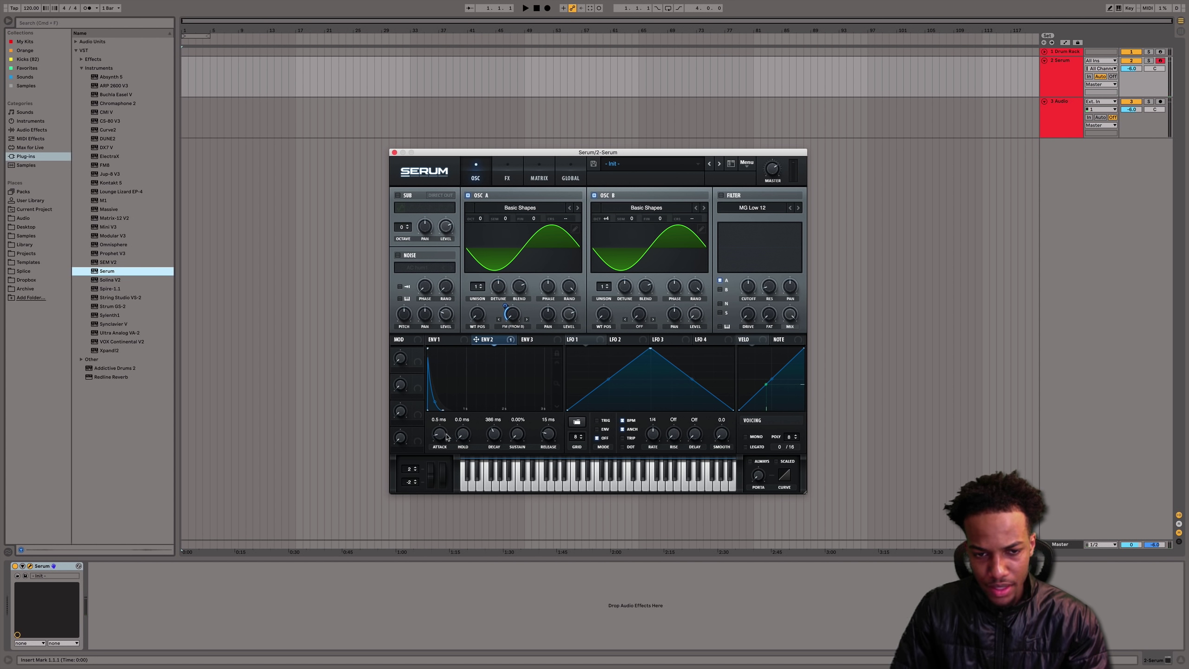
{"action": "left_click_drag", "start_coordinate": [446, 434], "coordinate": [495, 442]}
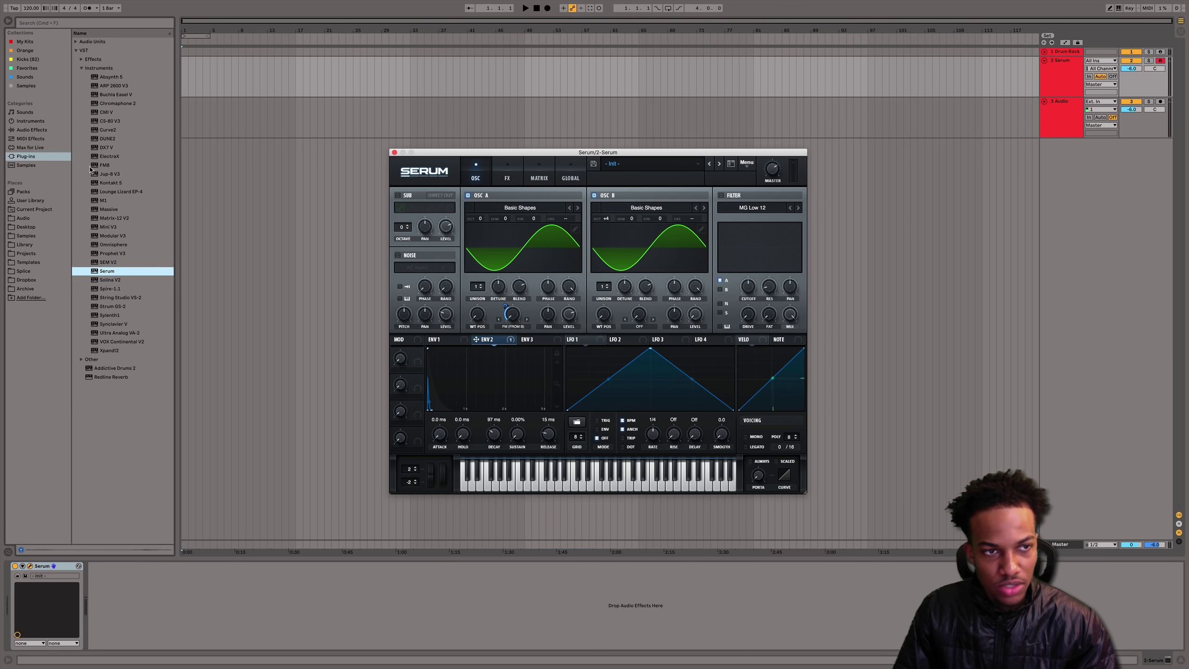
- Enable the noise oscillator with the BrightWhite noise from the Analog category and adjust its level
{"action": "left_click", "coordinate": [398, 255]}
{"action": "left_click", "coordinate": [421, 267]}
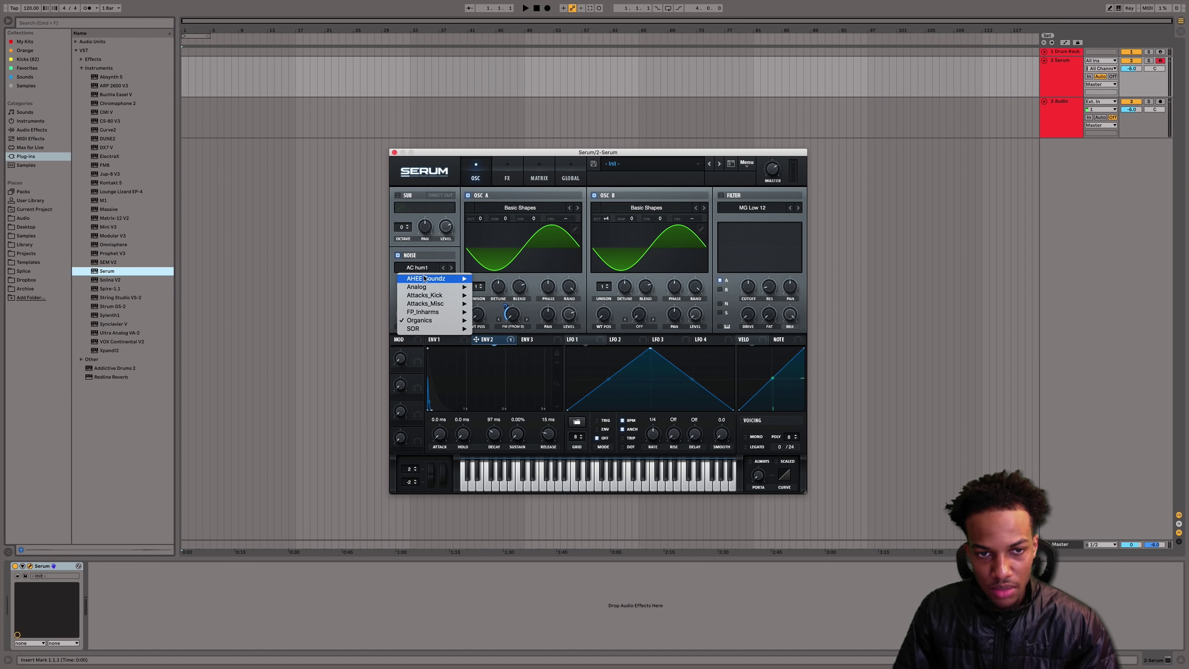
{"action": "mouse_move", "coordinate": [439, 287]}
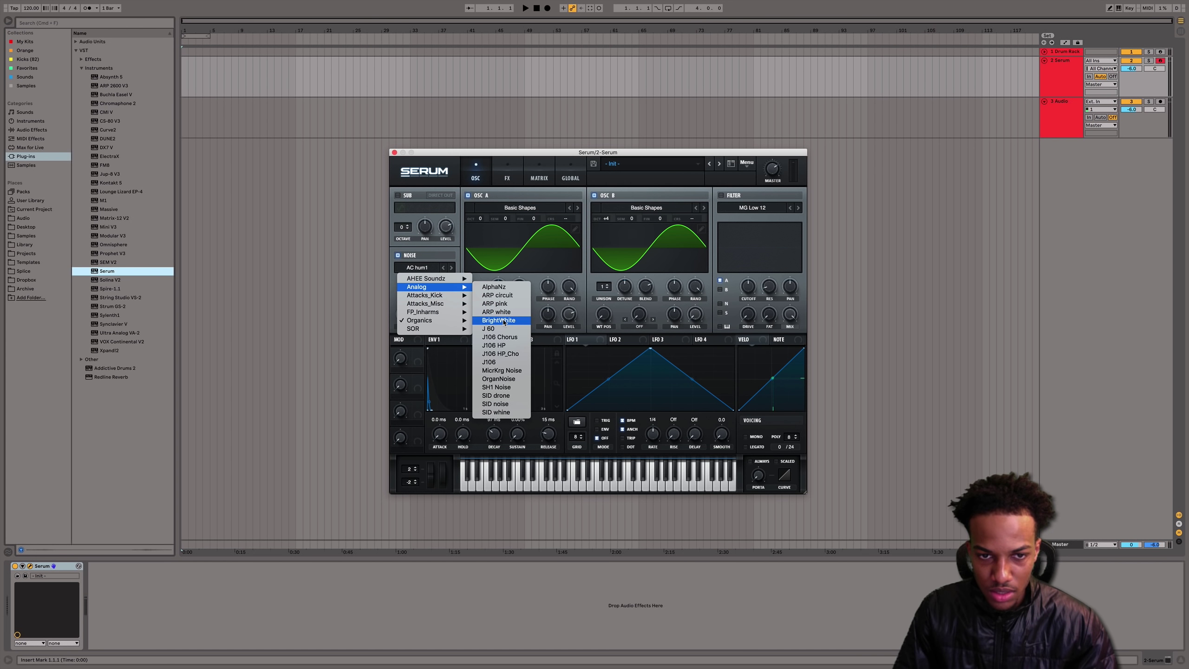
{"action": "left_click", "coordinate": [498, 320]}
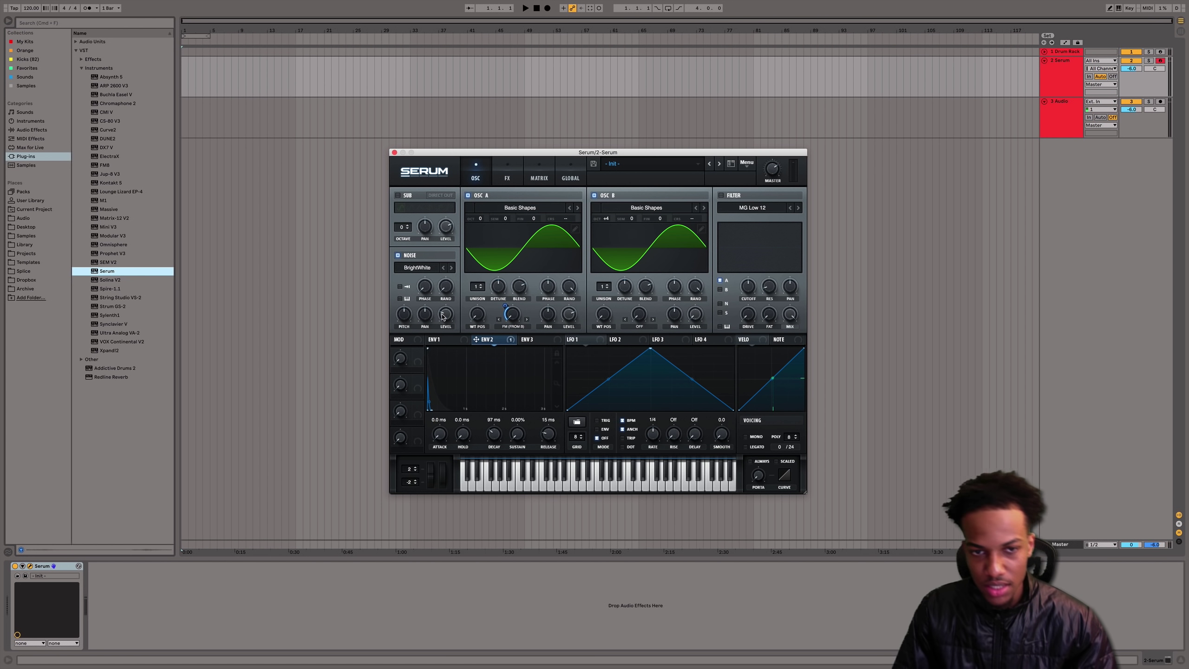
{"action": "left_click_drag", "start_coordinate": [447, 315], "coordinate": [450, 285]}
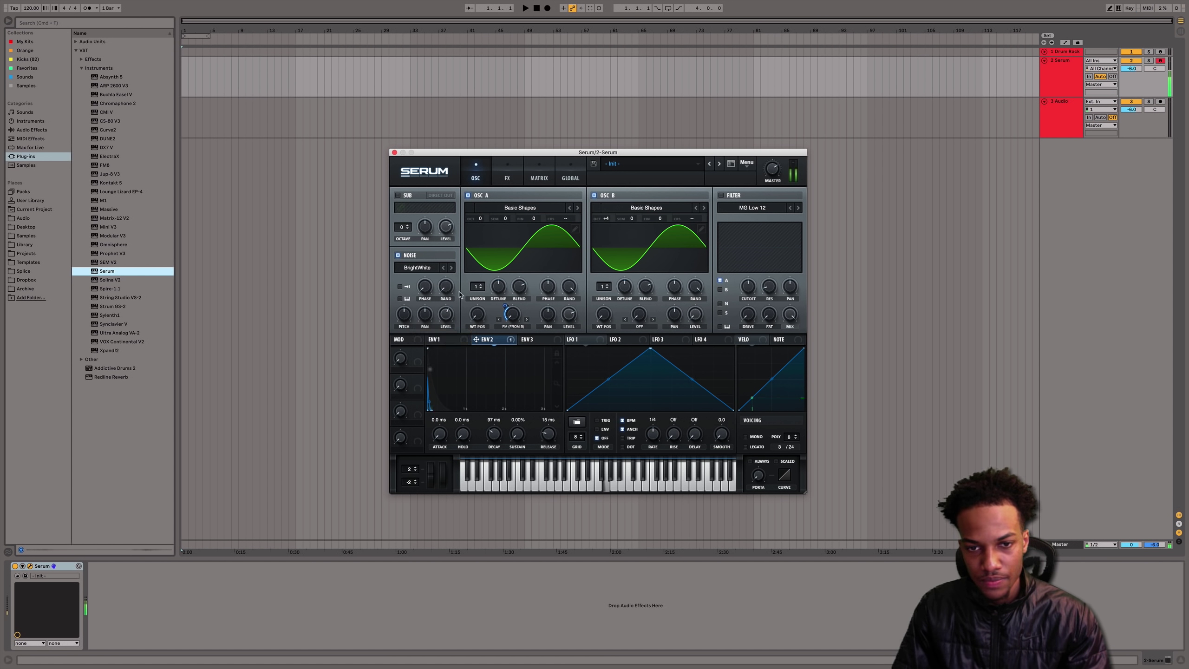
- Assign envelope 3 to modulate the noise level and shape it with no sustain and a short decay
{"action": "left_click", "coordinate": [537, 341]}
{"action": "left_click_drag", "start_coordinate": [523, 340], "coordinate": [442, 292]}
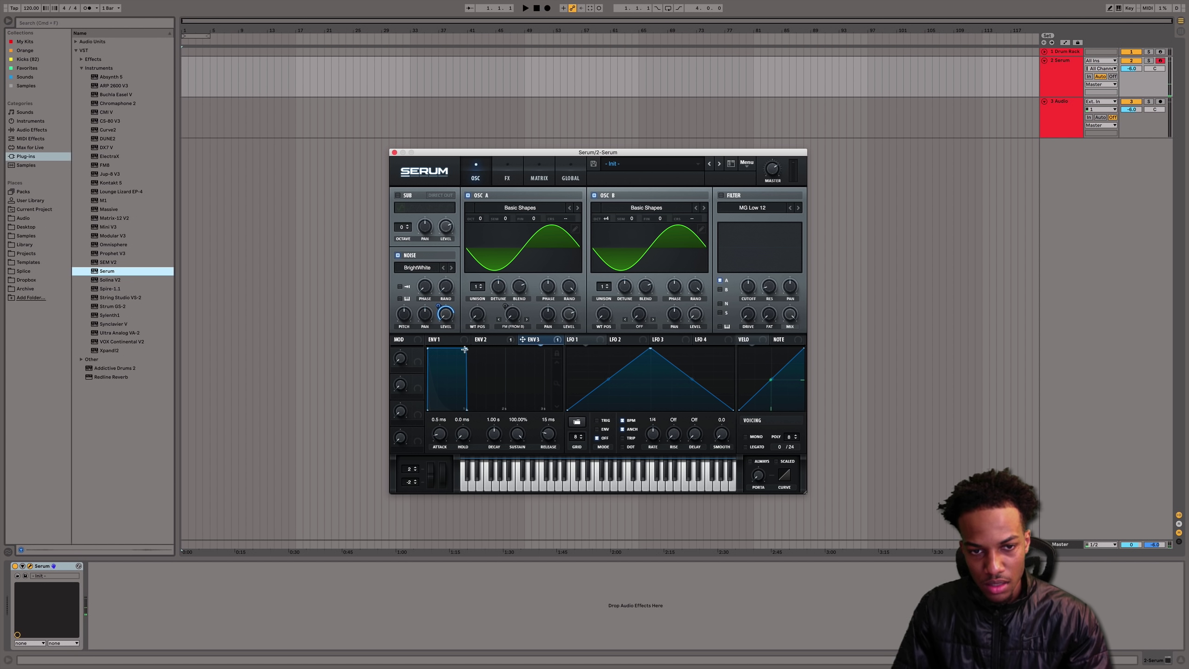
{"action": "left_click_drag", "start_coordinate": [465, 349], "coordinate": [490, 448]}
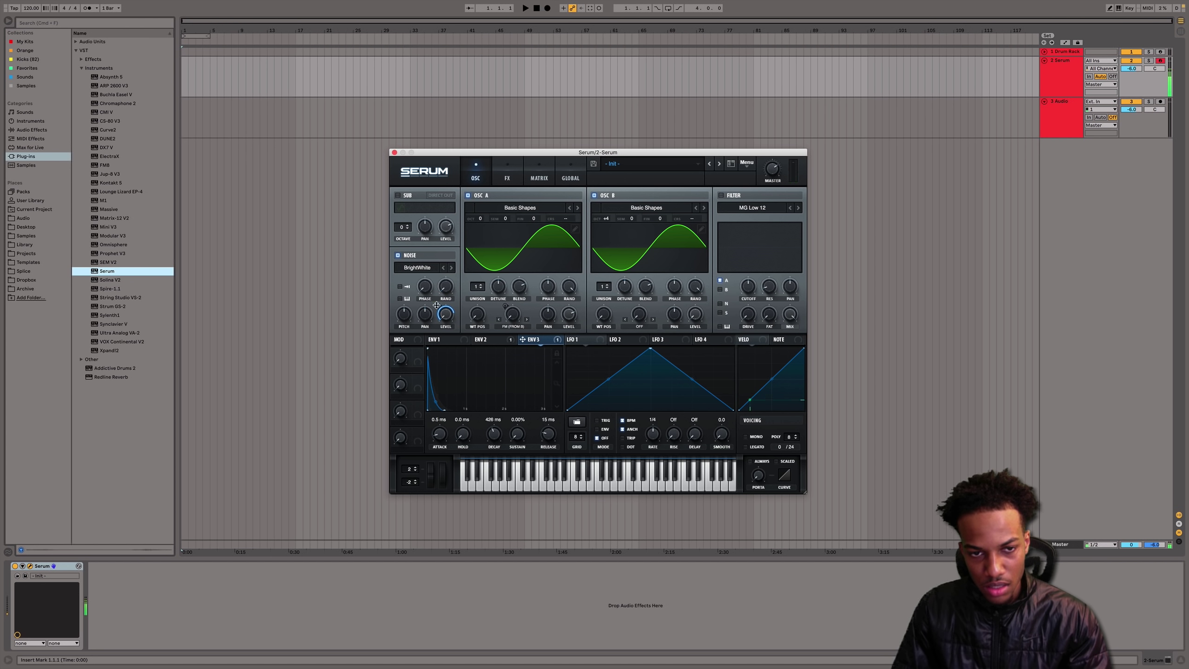
{"action": "left_click_drag", "start_coordinate": [436, 305], "coordinate": [439, 319]}
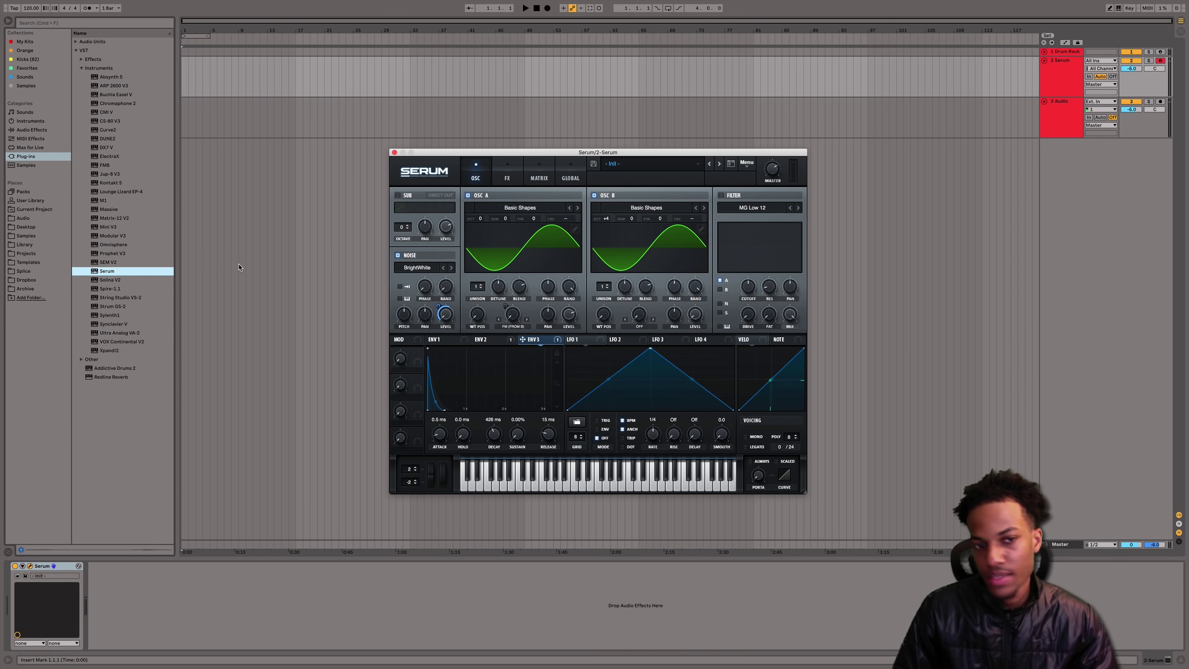
- Close the synth window and create an empty four-bar MIDI clip at the start of the Serum track
{"action": "left_click", "coordinate": [394, 152]}
{"action": "left_click_drag", "start_coordinate": [295, 87], "coordinate": [164, 86]}
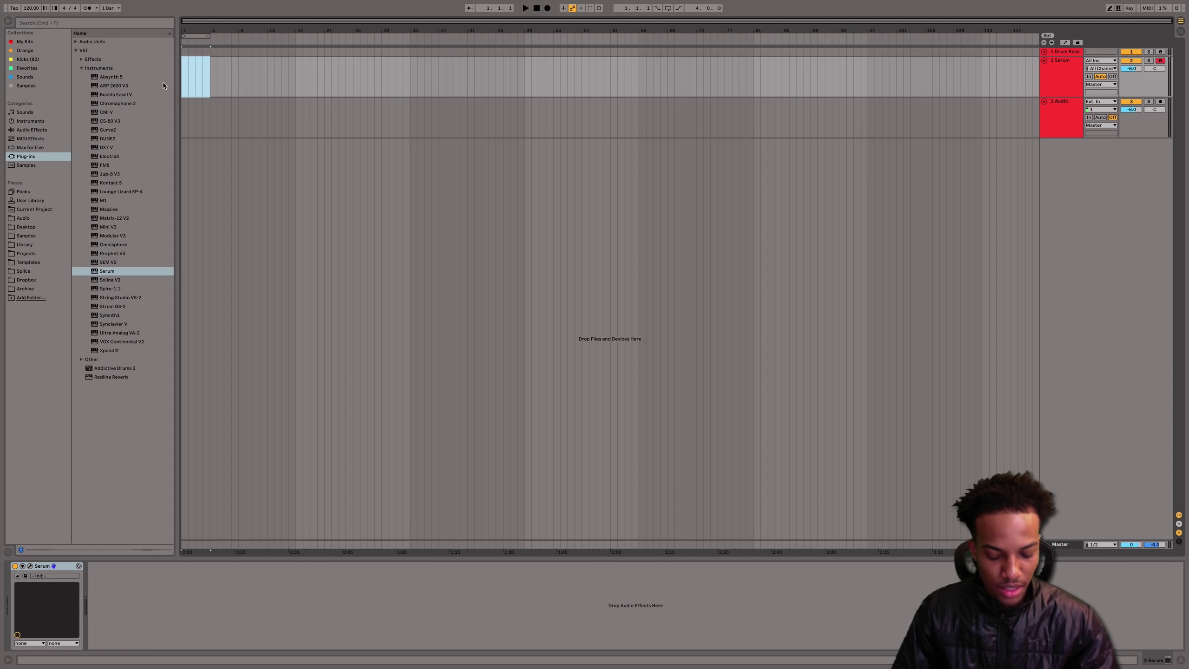
{"action": "key", "text": "super+shift+m"}
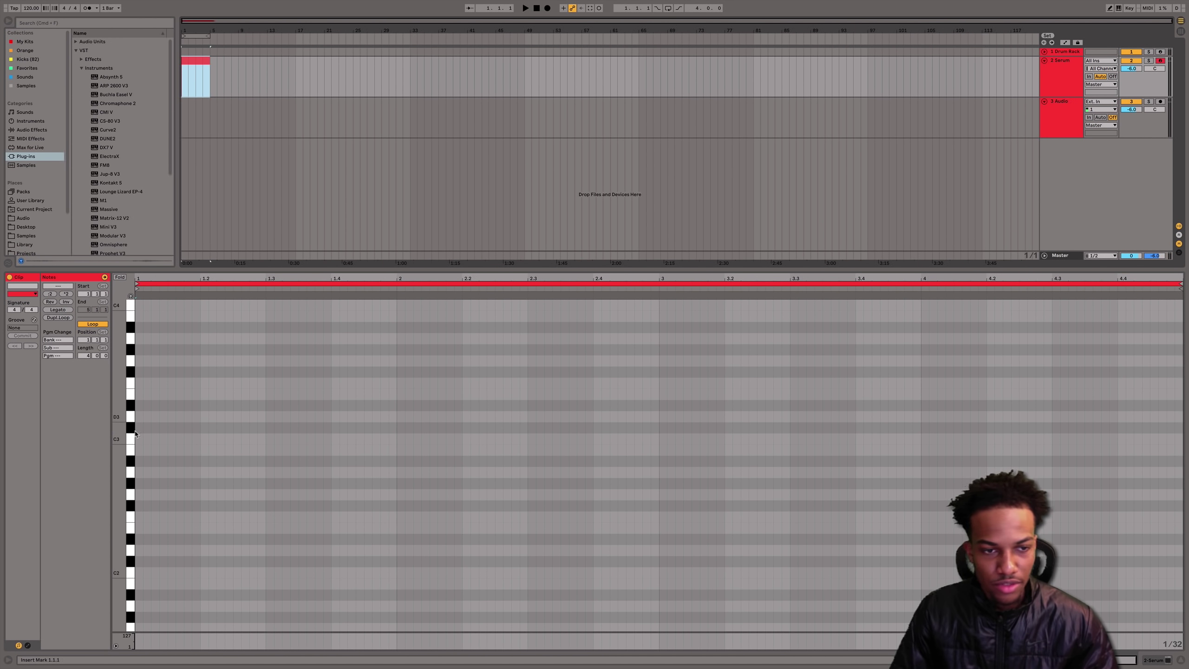
- Set the clip's grid to 1/2, add a half-note C3 at the clip's start, and play it
{"action": "left_click", "coordinate": [141, 361]}
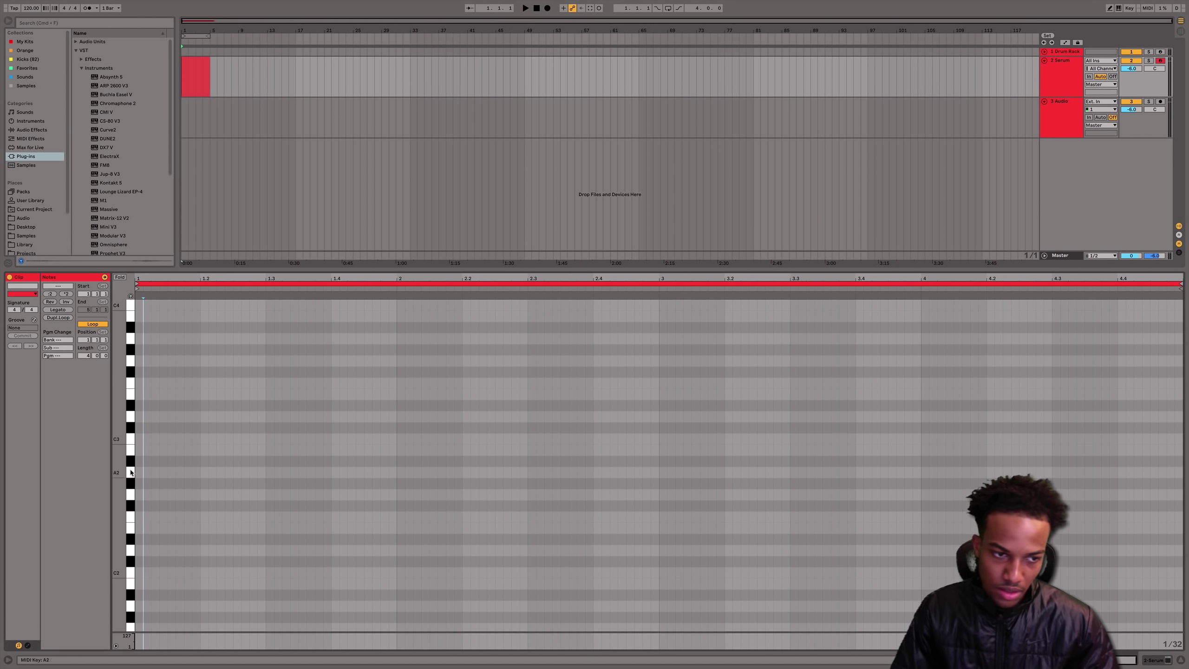
{"action": "key", "text": "super+2"}
{"action": "key", "text": "super+2"}
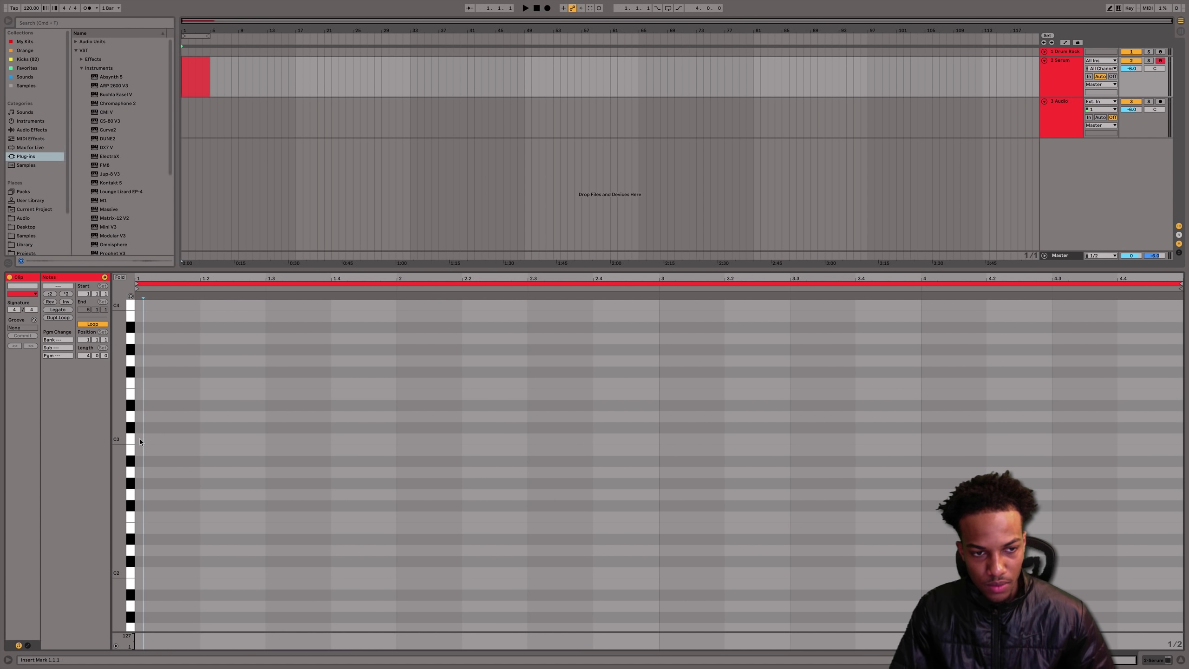
{"action": "double_click", "coordinate": [165, 439]}
{"action": "key", "text": "space"}
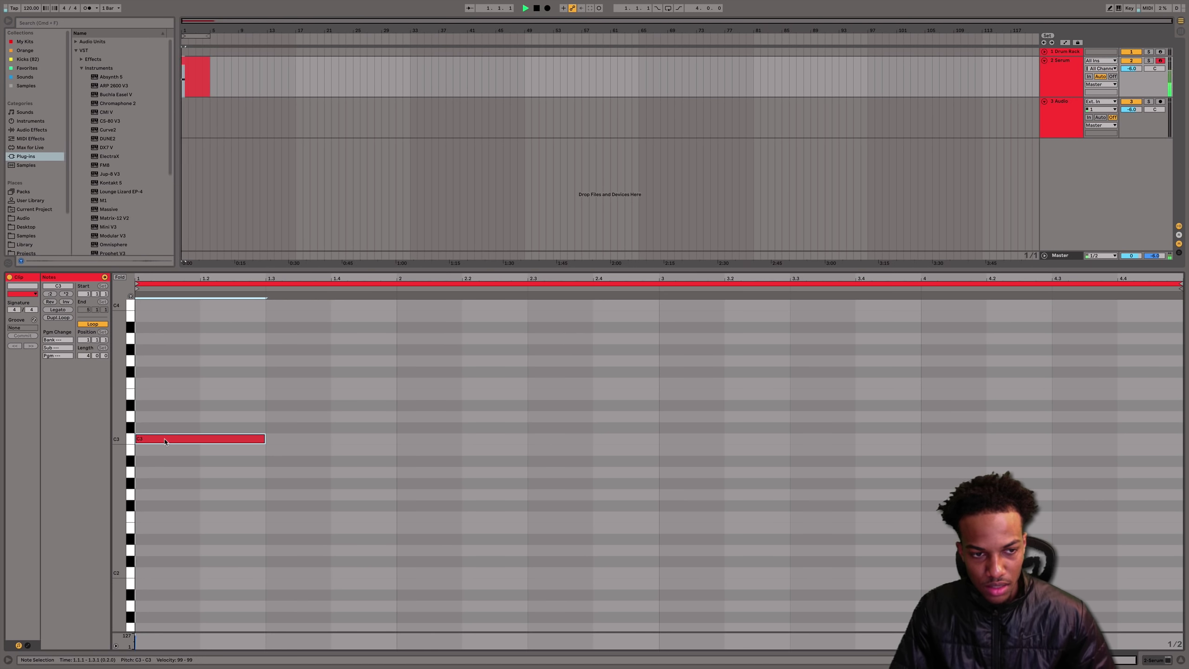
{"action": "key", "text": "space"}
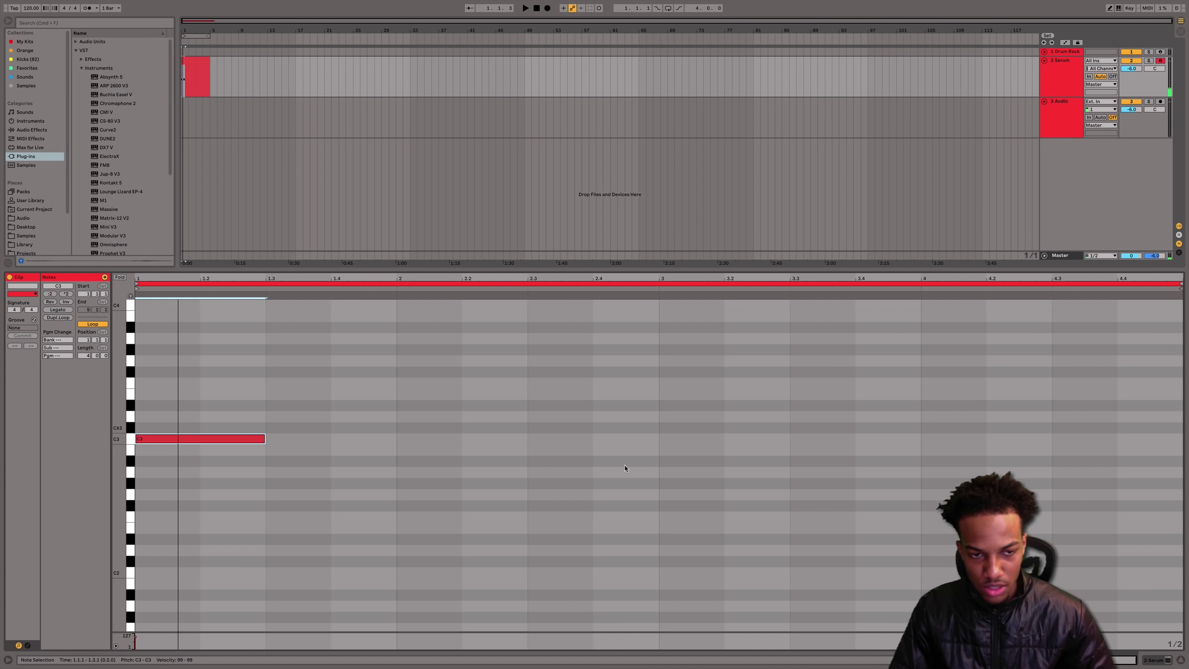
- Return to the Serum device view, play the MIDI clip, and zoom the arrangement to fit it
{"action": "key", "text": "shift+Tab"}
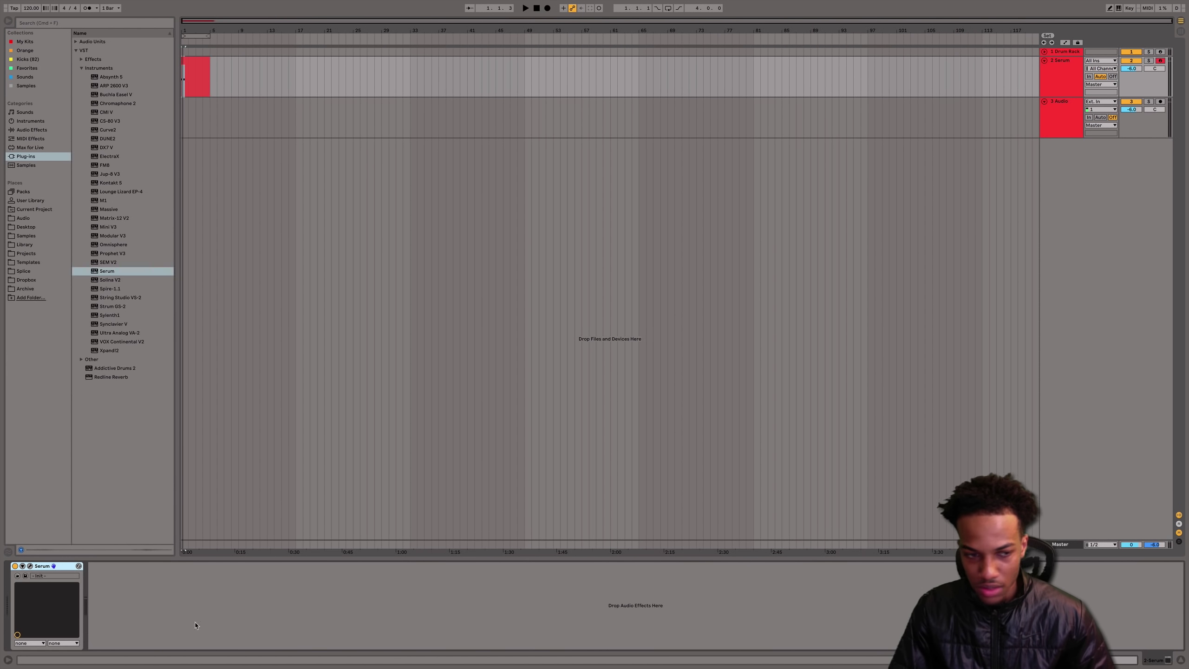
{"action": "left_click", "coordinate": [31, 566]}
{"action": "left_click", "coordinate": [395, 153]}
{"action": "left_click", "coordinate": [199, 61]}
{"action": "key", "text": "space"}
{"action": "key", "text": "space"}
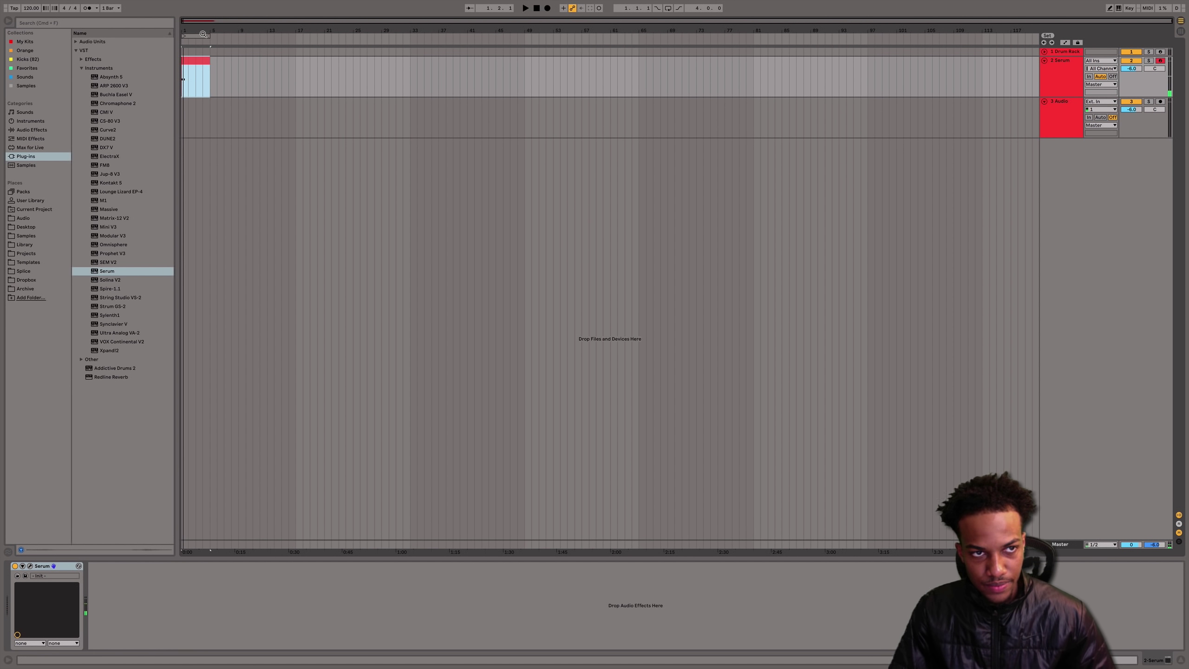
{"action": "double_click", "coordinate": [203, 35]}
{"action": "key", "text": "space"}
{"action": "key", "text": "space"}
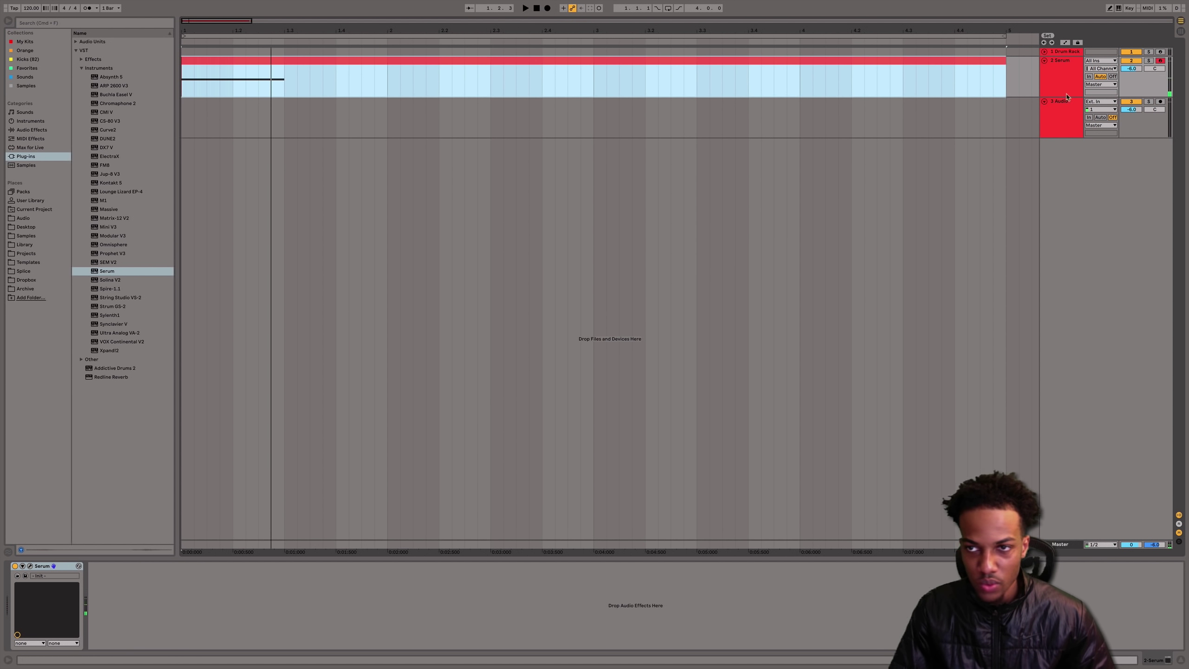
- Group the Serum device into an Instrument Rack and show the rack's chain list
{"action": "left_click", "coordinate": [1052, 77]}
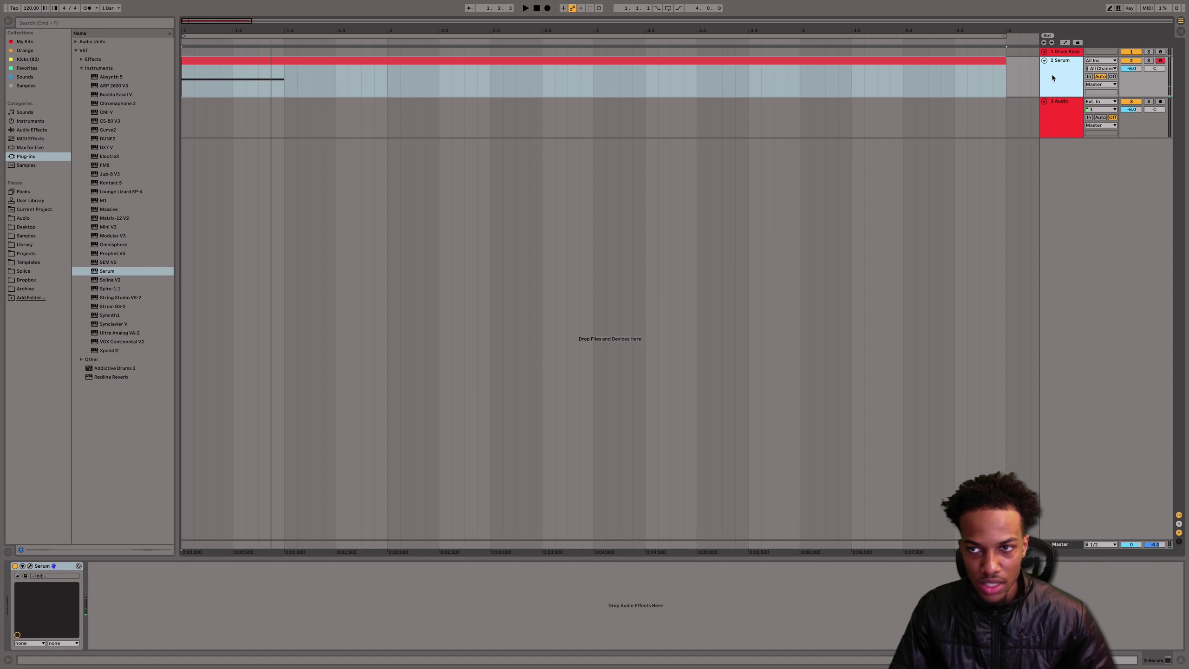
{"action": "left_click", "coordinate": [38, 567]}
{"action": "key", "text": "super+g"}
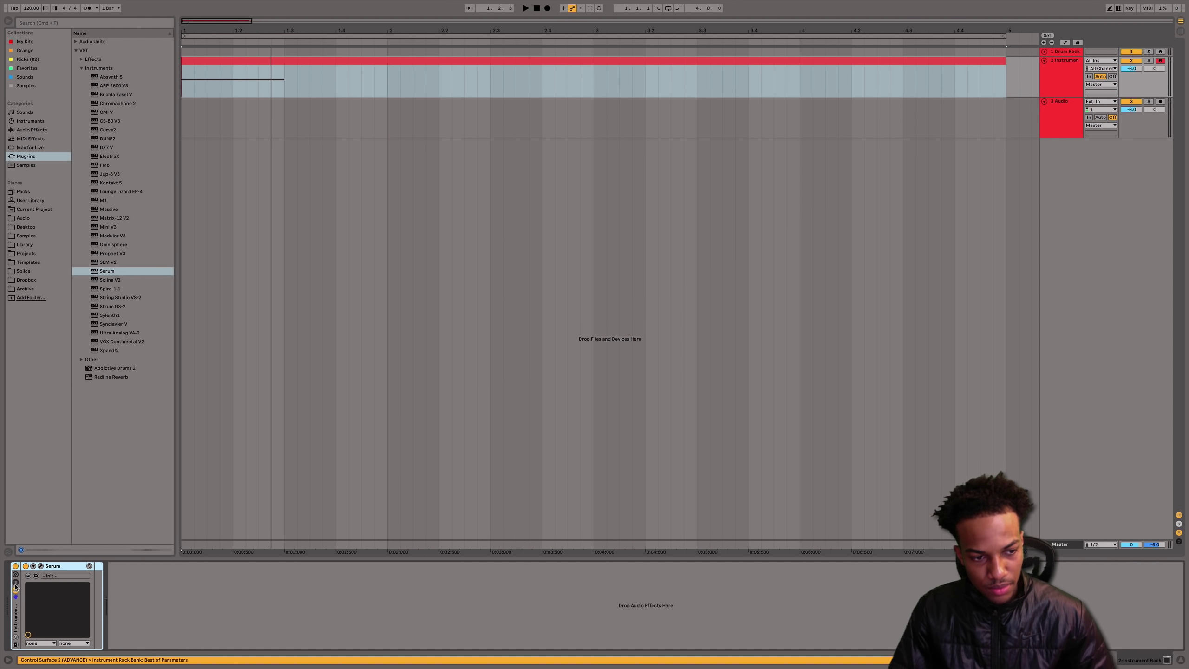
{"action": "left_click", "coordinate": [15, 585]}
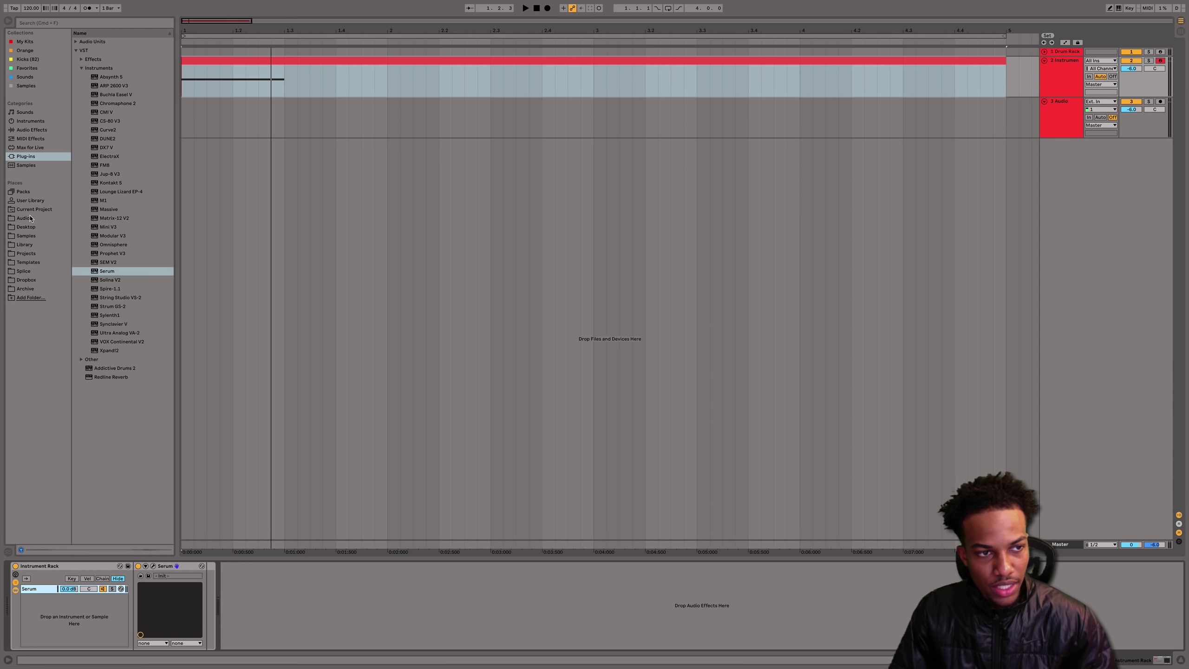
- Audition samples in the Samples folder and load Metal Rod Strike 10.wav as a second chain of the Instrument Rack
{"action": "left_click", "coordinate": [31, 235]}
{"action": "scroll", "coordinate": [122, 196], "scroll_direction": "up", "scroll_amount": 2}
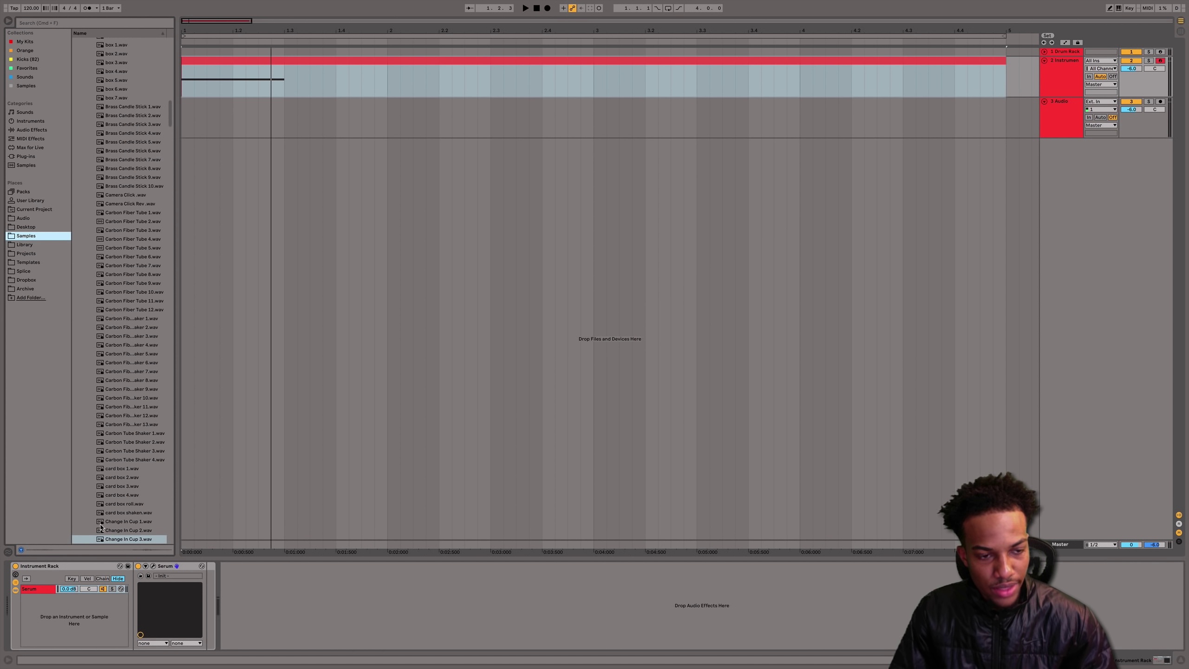
{"action": "left_click", "coordinate": [151, 486]}
{"action": "left_click", "coordinate": [133, 513]}
{"action": "scroll", "coordinate": [132, 508], "scroll_direction": "down", "scroll_amount": 4}
{"action": "left_click", "coordinate": [124, 398]}
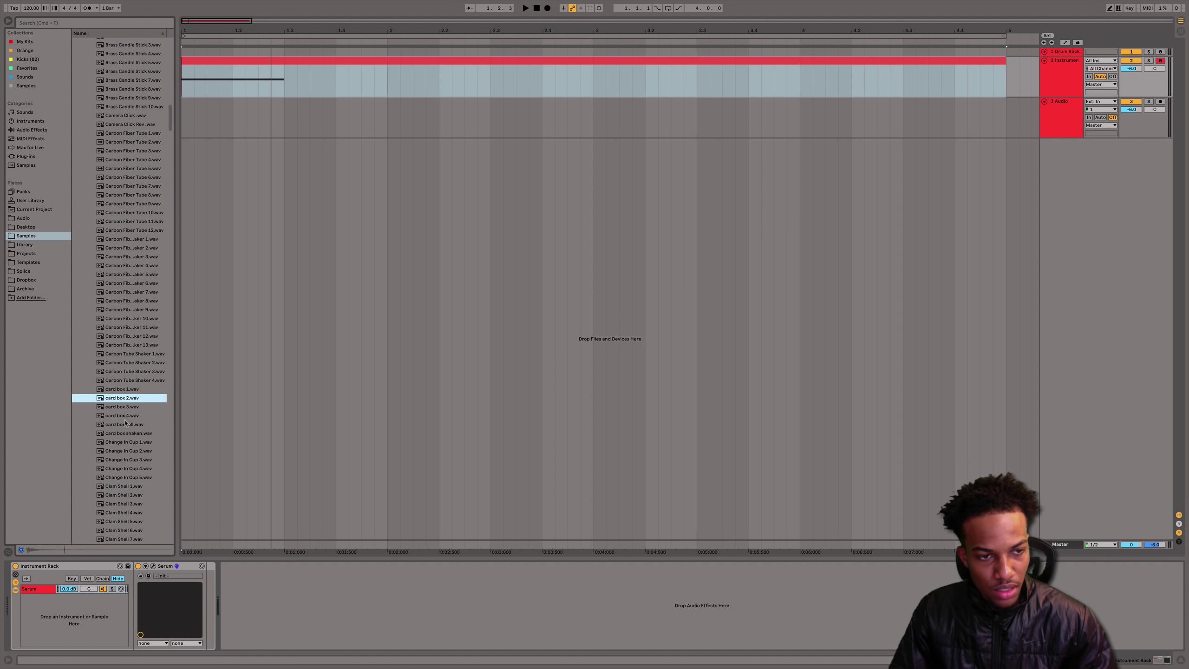
{"action": "left_click", "coordinate": [129, 460]}
{"action": "left_click", "coordinate": [129, 451]}
{"action": "left_click", "coordinate": [129, 442]}
{"action": "left_click", "coordinate": [130, 503]}
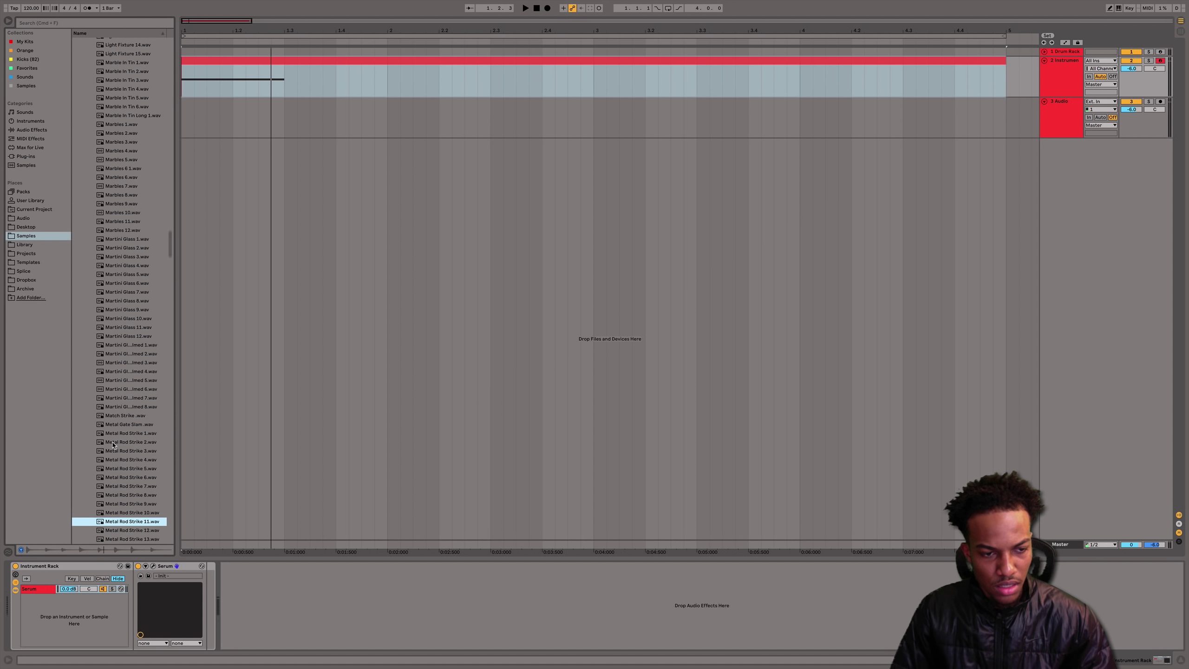
{"action": "key", "text": "Up"}
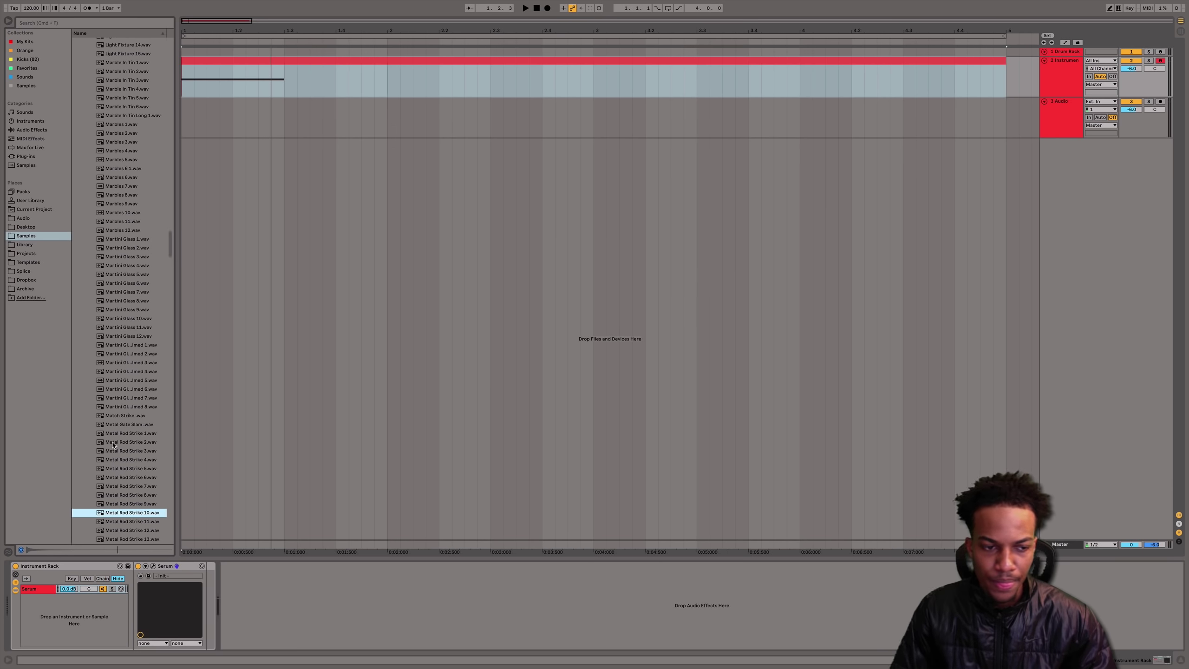
{"action": "left_click_drag", "start_coordinate": [124, 514], "coordinate": [65, 606]}
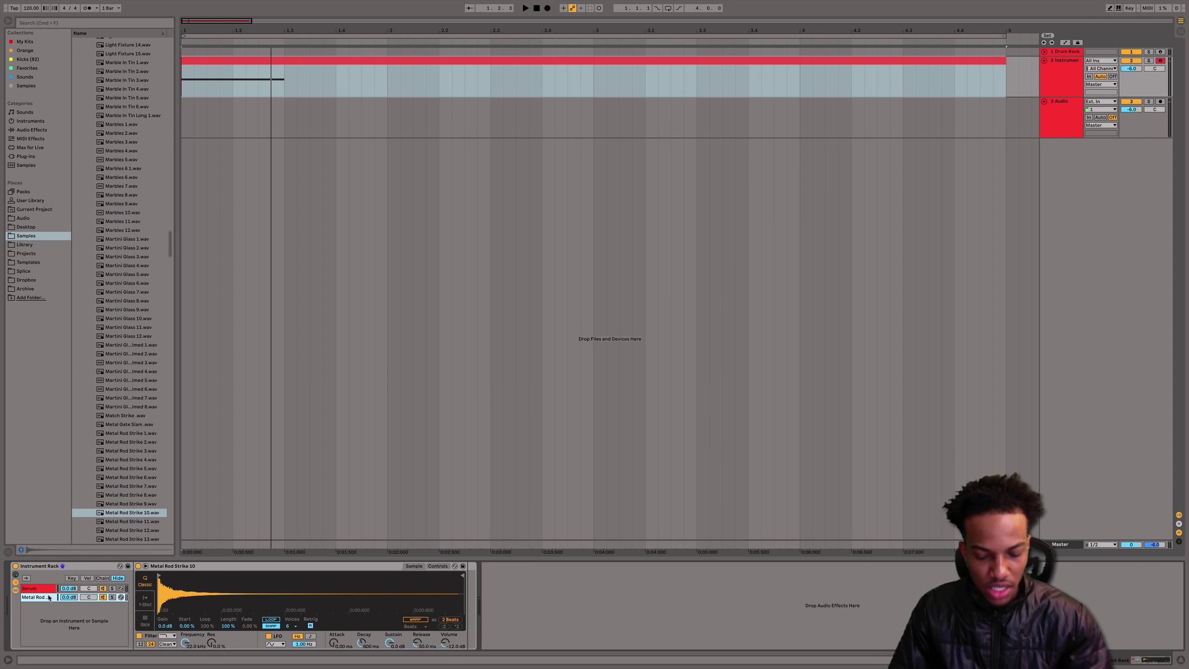
- Solo the Metal Rod Strike chain and add a Tuner after the Instrument Rack
{"action": "left_click", "coordinate": [112, 597]}
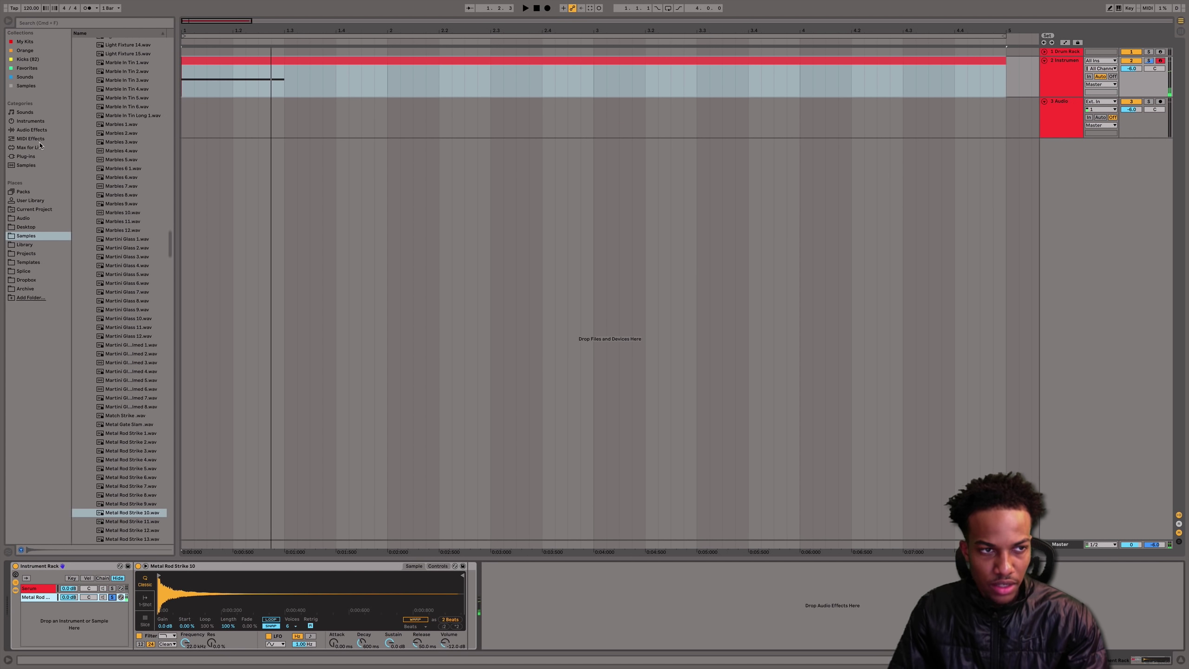
{"action": "left_click", "coordinate": [46, 130]}
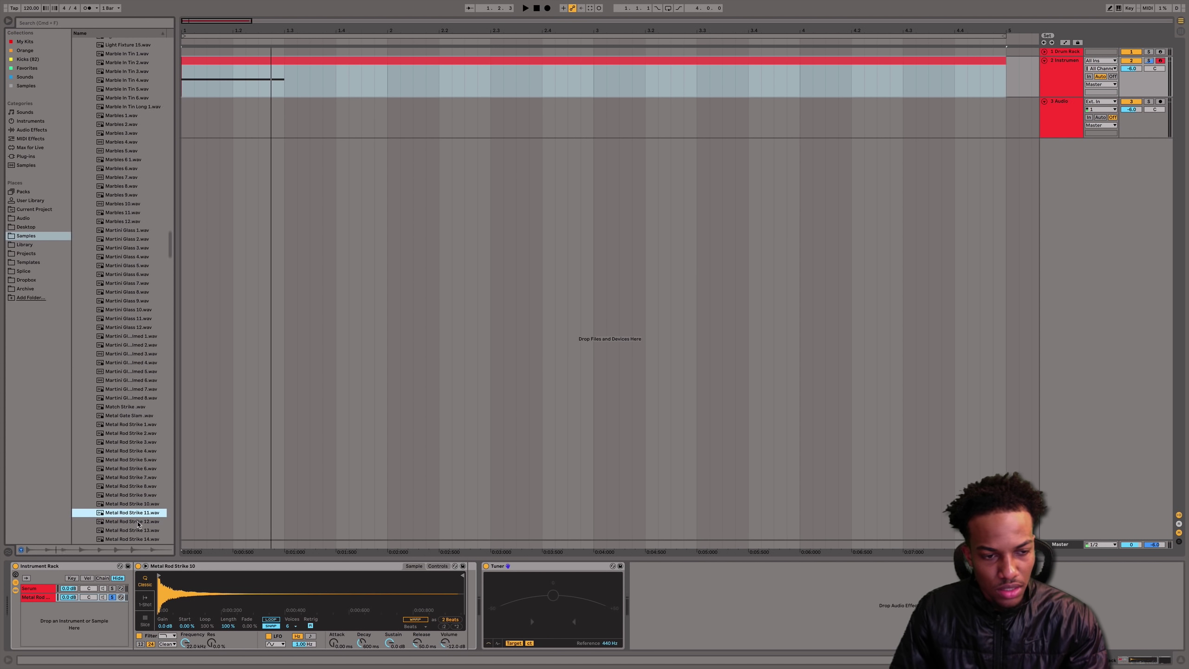
- Browse further percussive recordings in the Samples folder, from the Metal Rod Strike sounds to the Mexican Box Scrape sounds
{"action": "key", "text": "Up"}
{"action": "key", "text": "Up"}
{"action": "key", "text": "Down"}
{"action": "key", "text": "Down"}
{"action": "key", "text": "Down"}
{"action": "key", "text": "Down"}
{"action": "key", "text": "Up"}
{"action": "key", "text": "Up"}
{"action": "key", "text": "Up"}
{"action": "key", "text": "Up"}
{"action": "key", "text": "Up"}
{"action": "key", "text": "Up"}
{"action": "key", "text": "Up"}
{"action": "key", "text": "Up"}
{"action": "key", "text": "Up"}
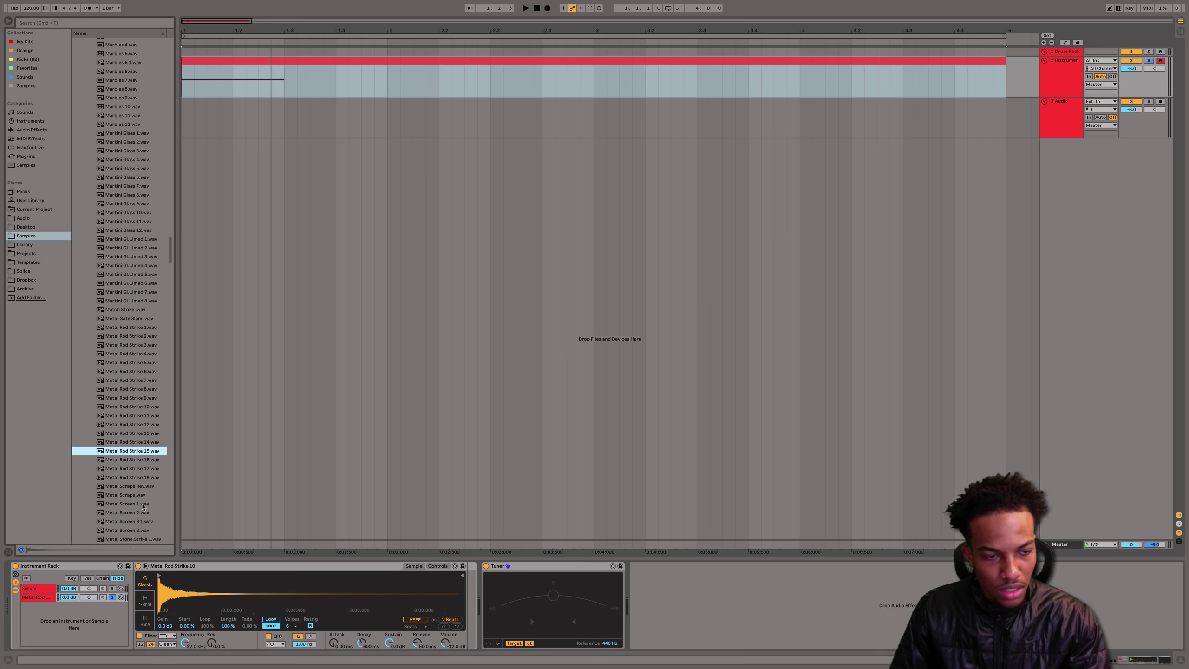
{"action": "key", "text": "Down"}
{"action": "key", "text": "Down"}
{"action": "key", "text": "Down"}
{"action": "key", "text": "Down"}
{"action": "key", "text": "Down"}
{"action": "key", "text": "Down"}
{"action": "key", "text": "Down"}
{"action": "key", "text": "Down"}
{"action": "key", "text": "Down"}
{"action": "key", "text": "Down"}
{"action": "key", "text": "Down"}
{"action": "key", "text": "Down"}
{"action": "key", "text": "Down"}
{"action": "key", "text": "Down"}
{"action": "key", "text": "Down"}
{"action": "key", "text": "Down"}
{"action": "key", "text": "Down"}
{"action": "key", "text": "Down"}
{"action": "key", "text": "Down"}
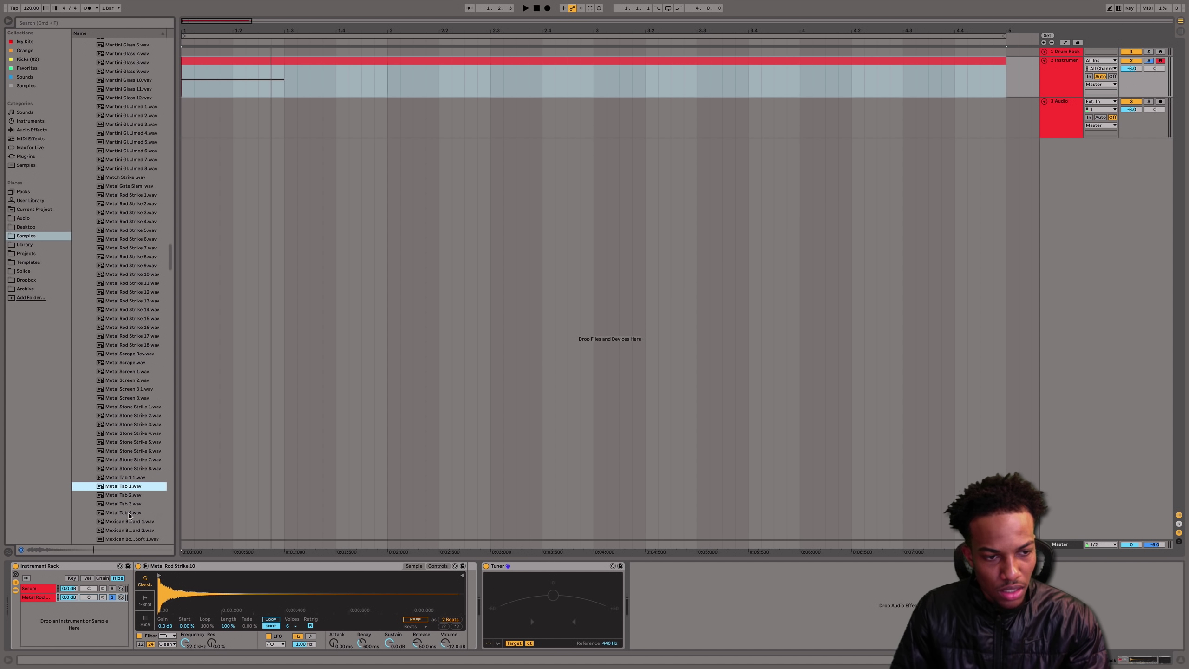
{"action": "key", "text": "Down"}
{"action": "key", "text": "Down"}
{"action": "key", "text": "Down"}
{"action": "key", "text": "Down"}
{"action": "key", "text": "Down"}
{"action": "key", "text": "Down"}
{"action": "key", "text": "Down"}
{"action": "key", "text": "Down"}
{"action": "key", "text": "Down"}
{"action": "key", "text": "Down"}
{"action": "key", "text": "Down"}
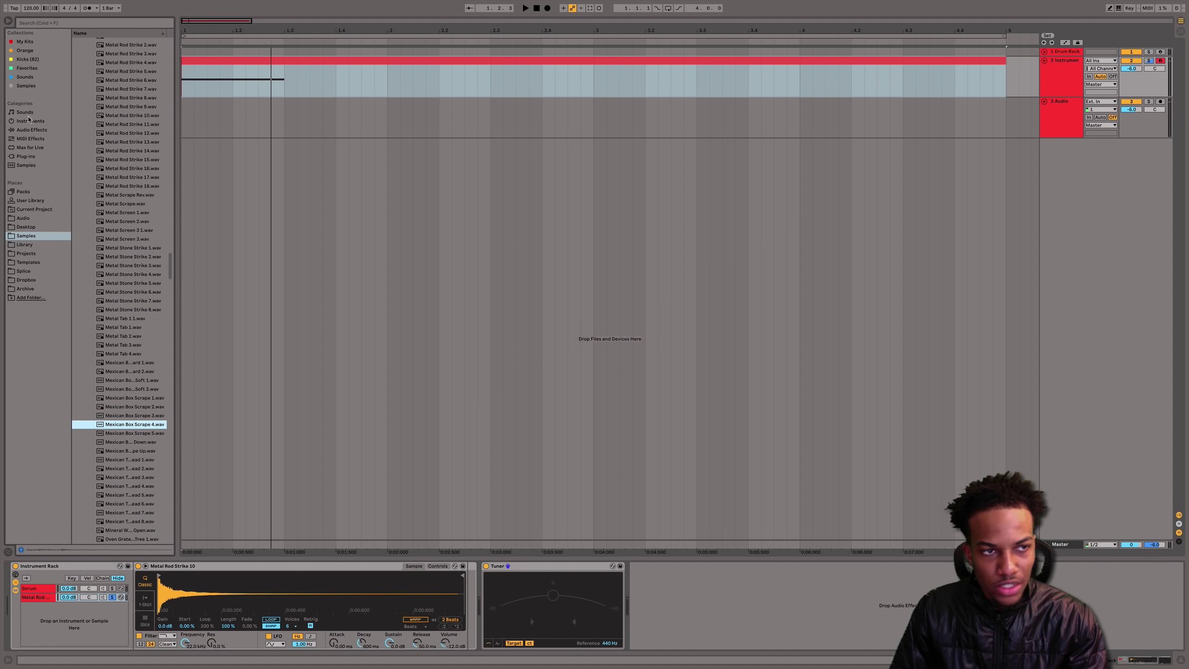
- Audition percussion samples in the Sounds collection and swap the Metal Rod Strike chain's sample for Electone PercVerb_04.wav
{"action": "left_click", "coordinate": [42, 76]}
{"action": "left_click", "coordinate": [113, 68]}
{"action": "left_click", "coordinate": [115, 61]}
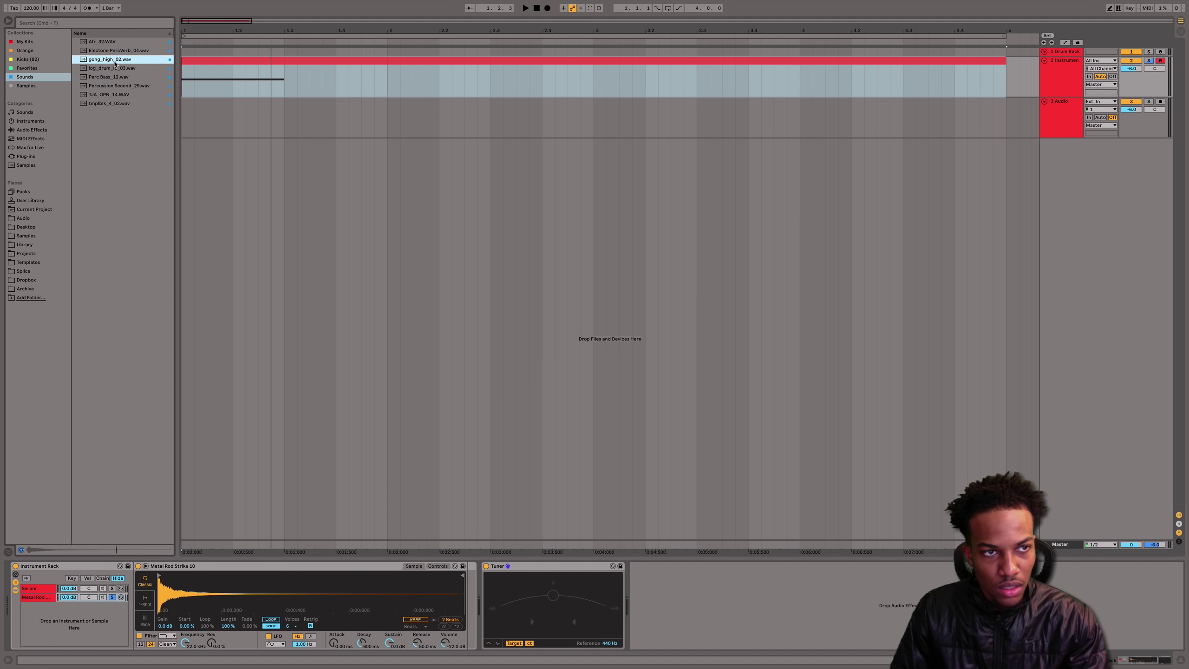
{"action": "left_click", "coordinate": [120, 52]}
{"action": "left_click", "coordinate": [121, 59]}
{"action": "left_click", "coordinate": [114, 53]}
{"action": "left_click_drag", "start_coordinate": [112, 668], "coordinate": [244, 596]}
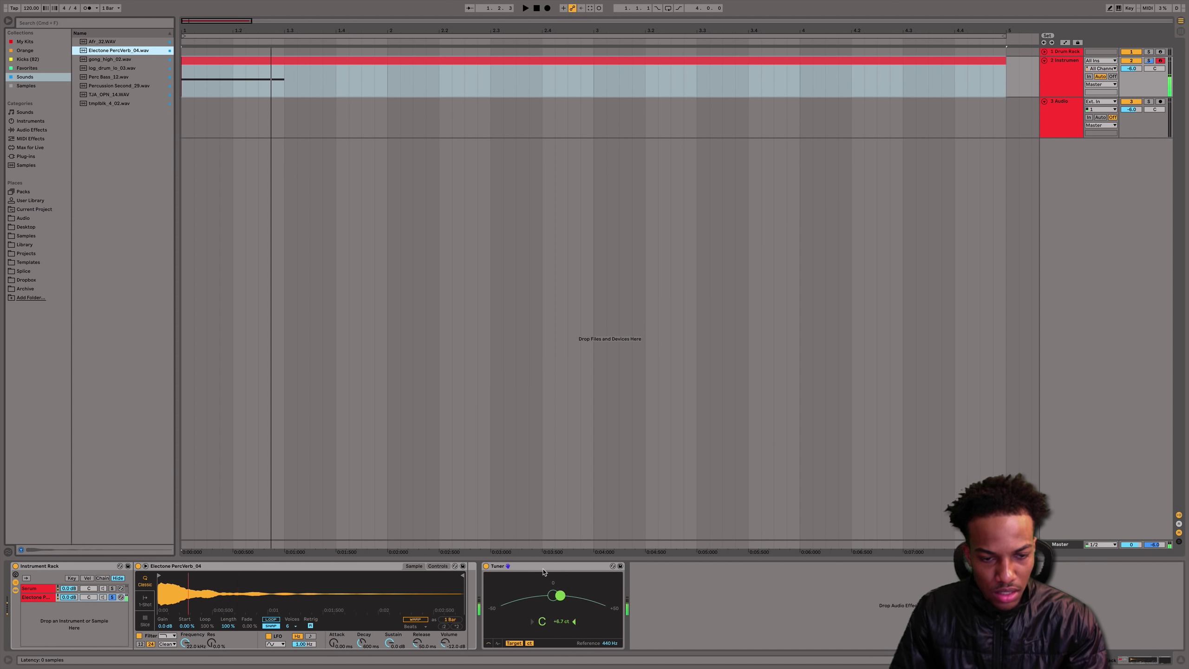
- Check the Electone PercVerb_04 Simpler's controls, unsolo its chain and delete the Tuner after the Instrument Rack
{"action": "left_click", "coordinate": [434, 565]}
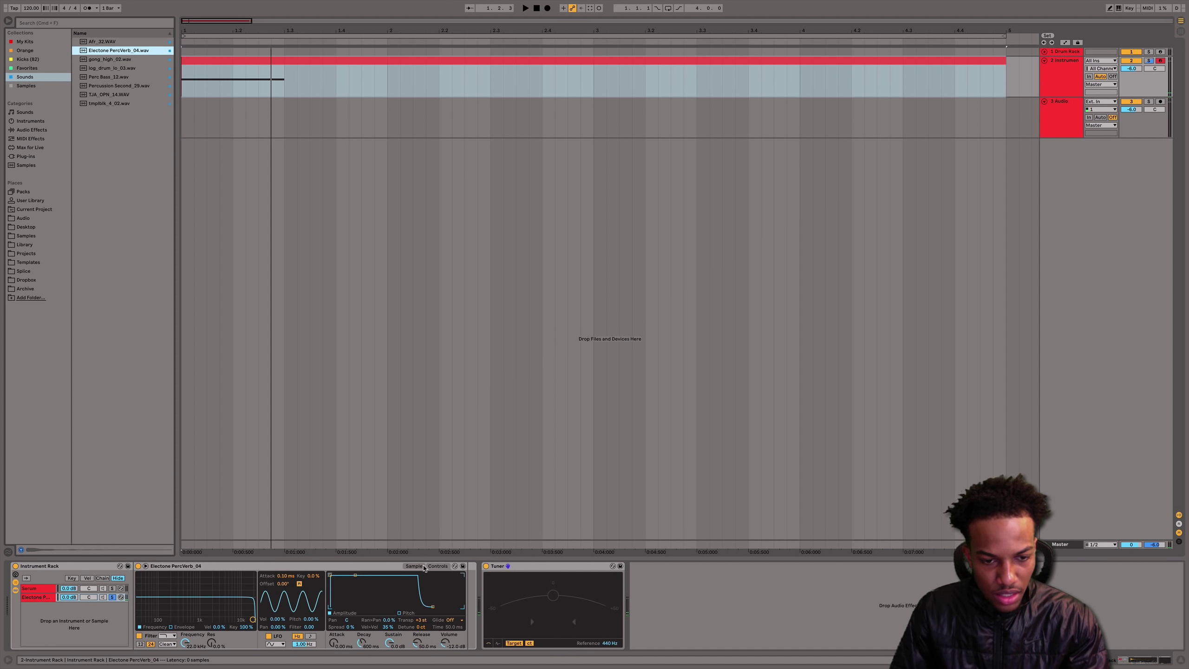
{"action": "left_click", "coordinate": [417, 566]}
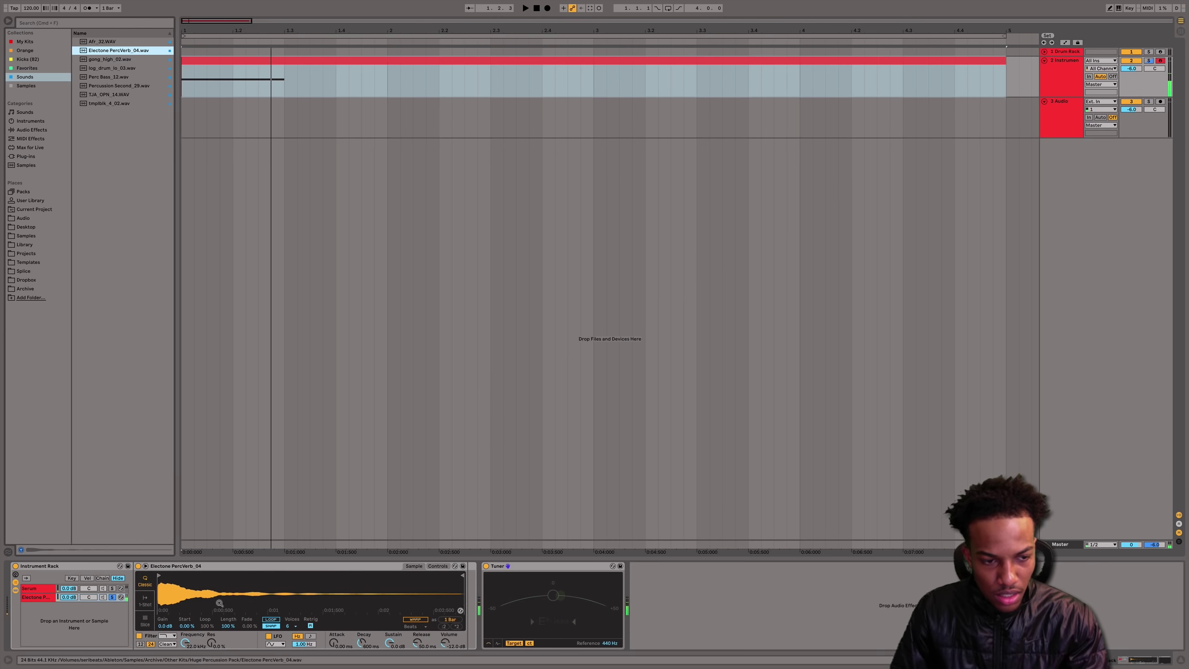
{"action": "left_click", "coordinate": [111, 598]}
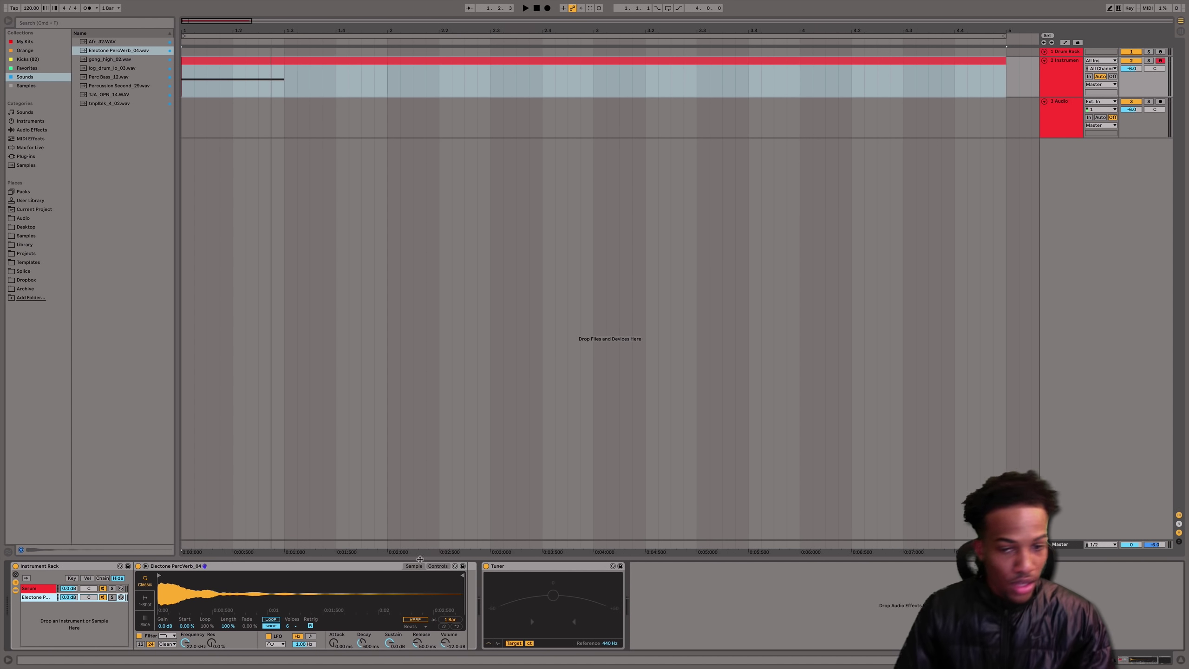
{"action": "left_click", "coordinate": [561, 576]}
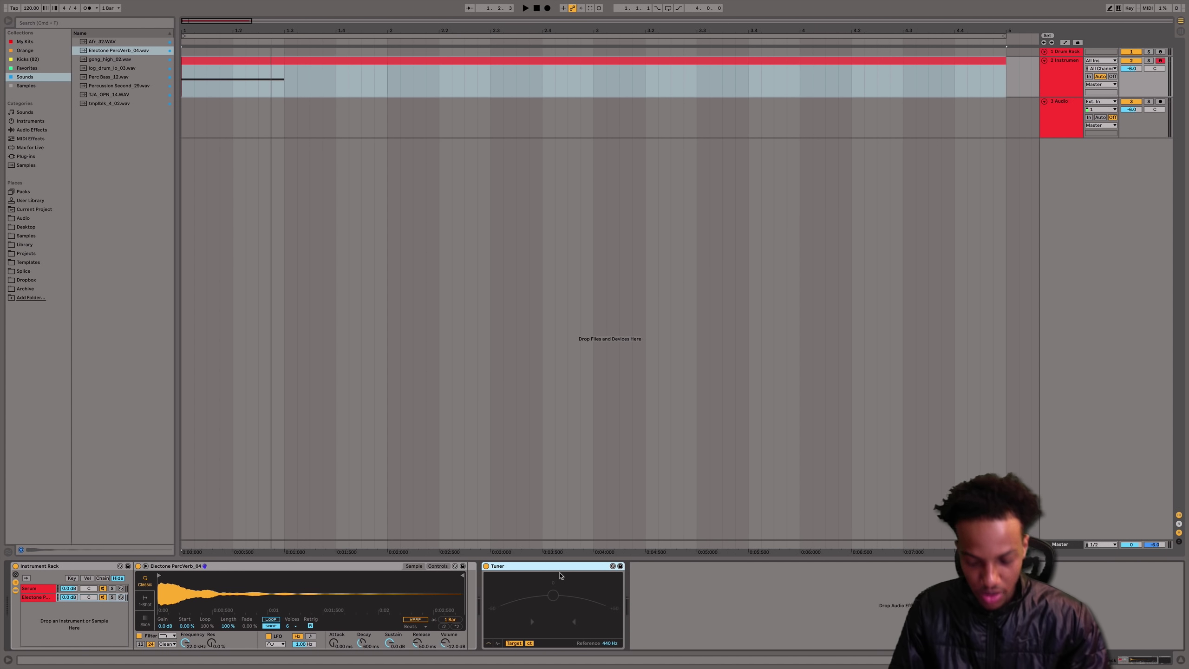
{"action": "key", "text": "Delete"}
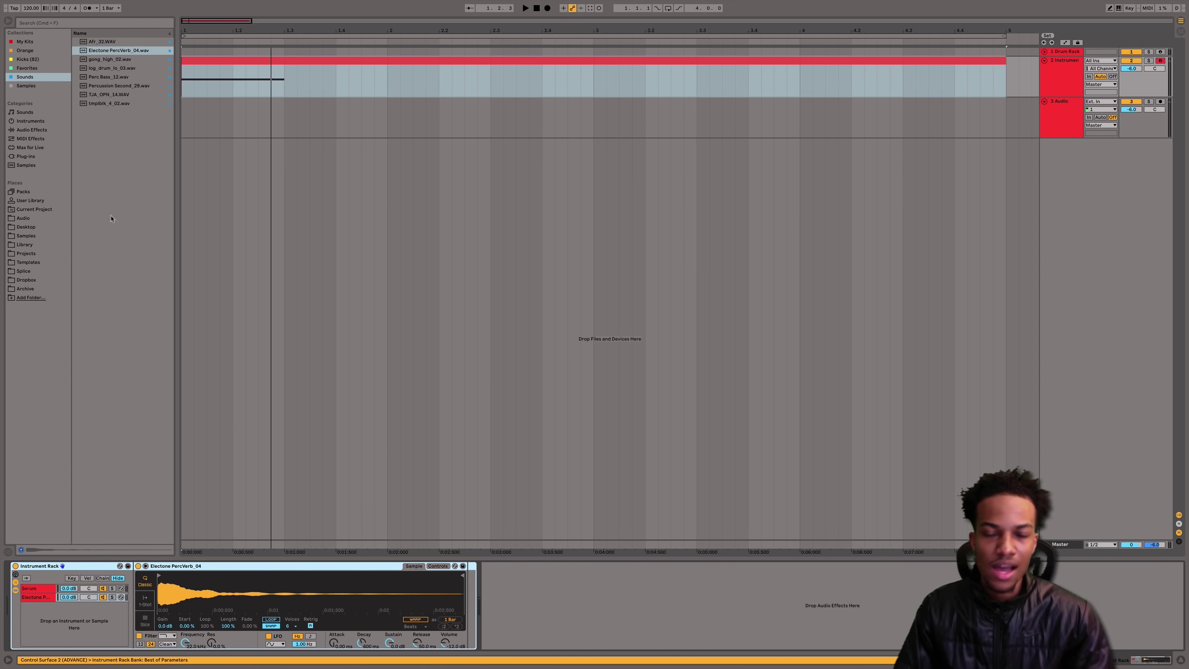
- Add a Reverb after the Instrument Rack, adjust its decay time and Dry/Wet amount, and play the sound through it
{"action": "left_click", "coordinate": [29, 130]}
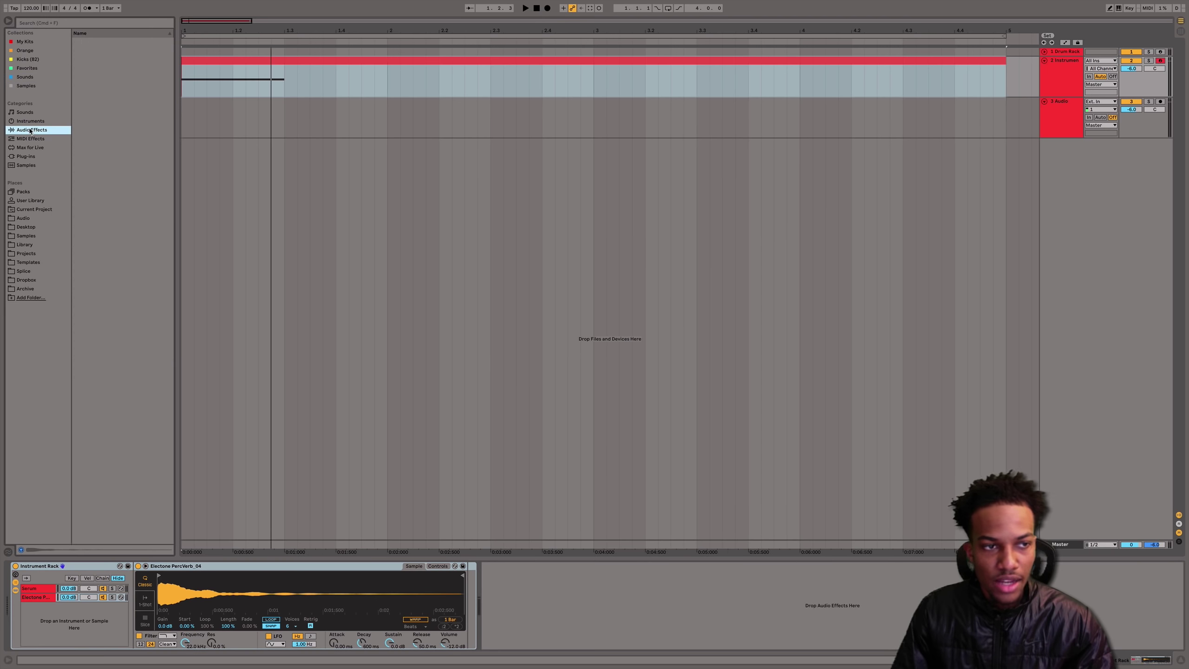
{"action": "left_click_drag", "start_coordinate": [97, 315], "coordinate": [504, 604]}
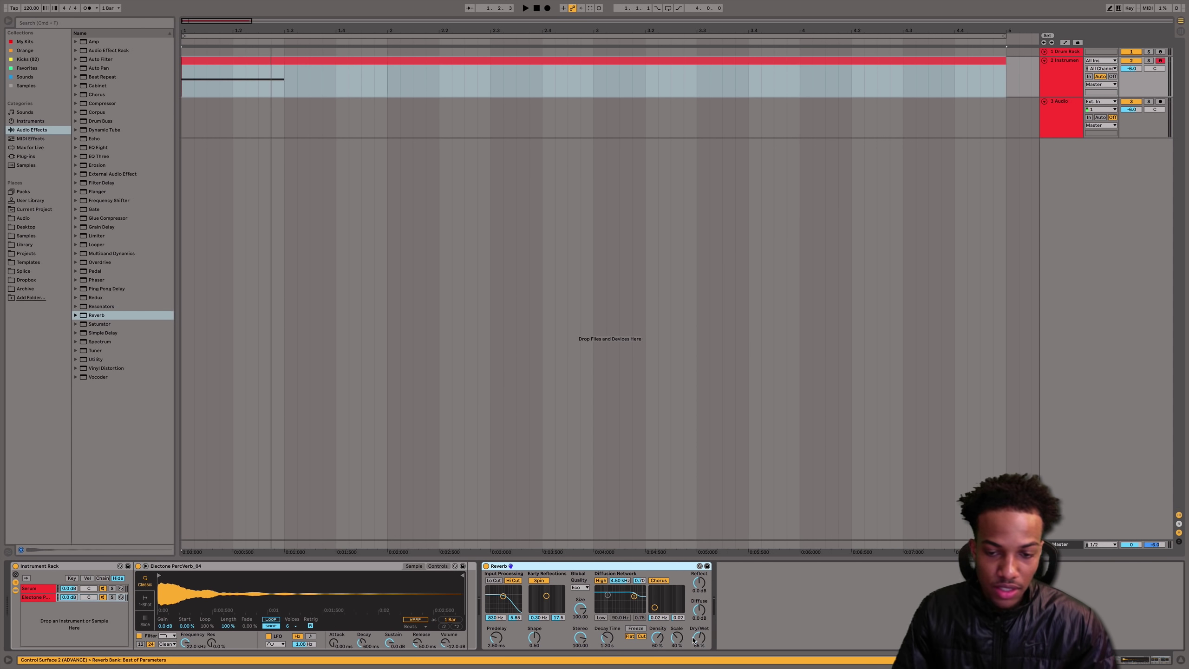
{"action": "left_click_drag", "start_coordinate": [699, 638], "coordinate": [699, 637]}
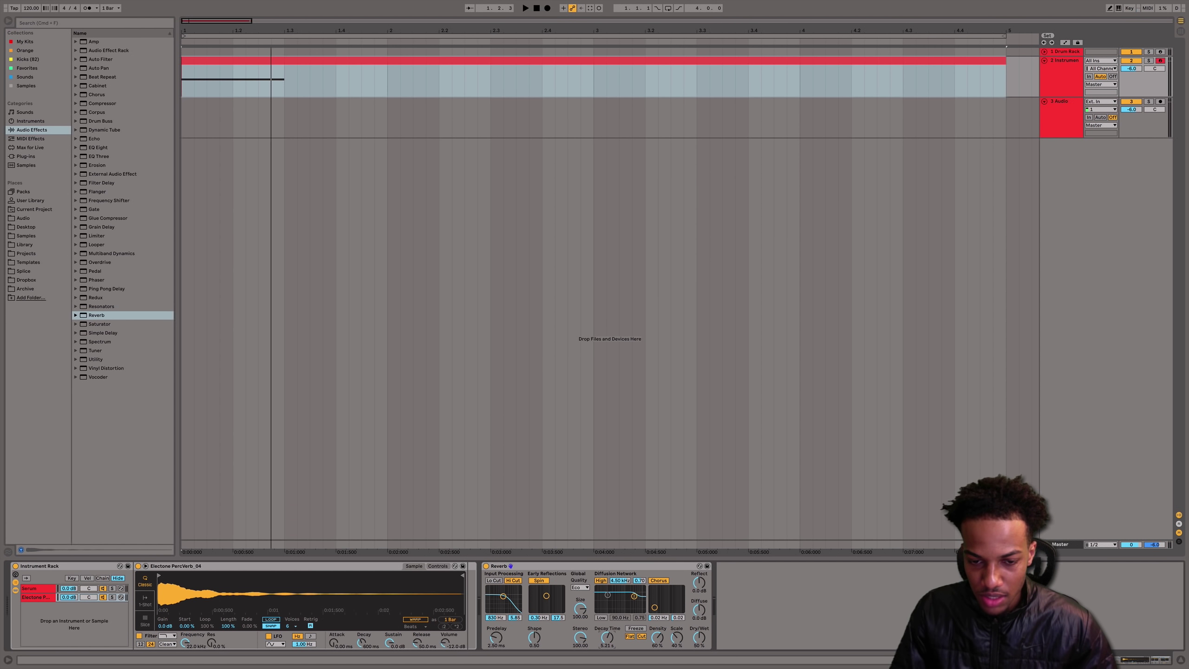
{"action": "key", "text": "space"}
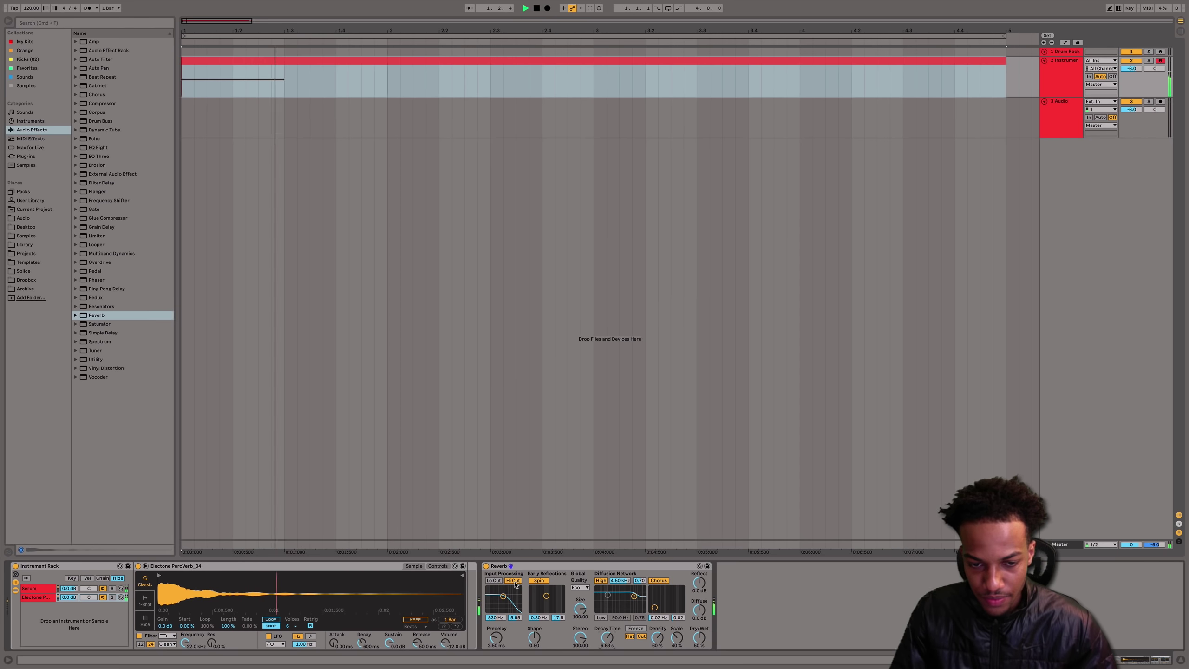
{"action": "key", "text": "space"}
- Turn off the Reverb's input Hi Cut filter, try High quality during playback and return the quality to Eco
{"action": "left_click", "coordinate": [513, 580]}
{"action": "key", "text": "space"}
{"action": "left_click", "coordinate": [585, 589]}
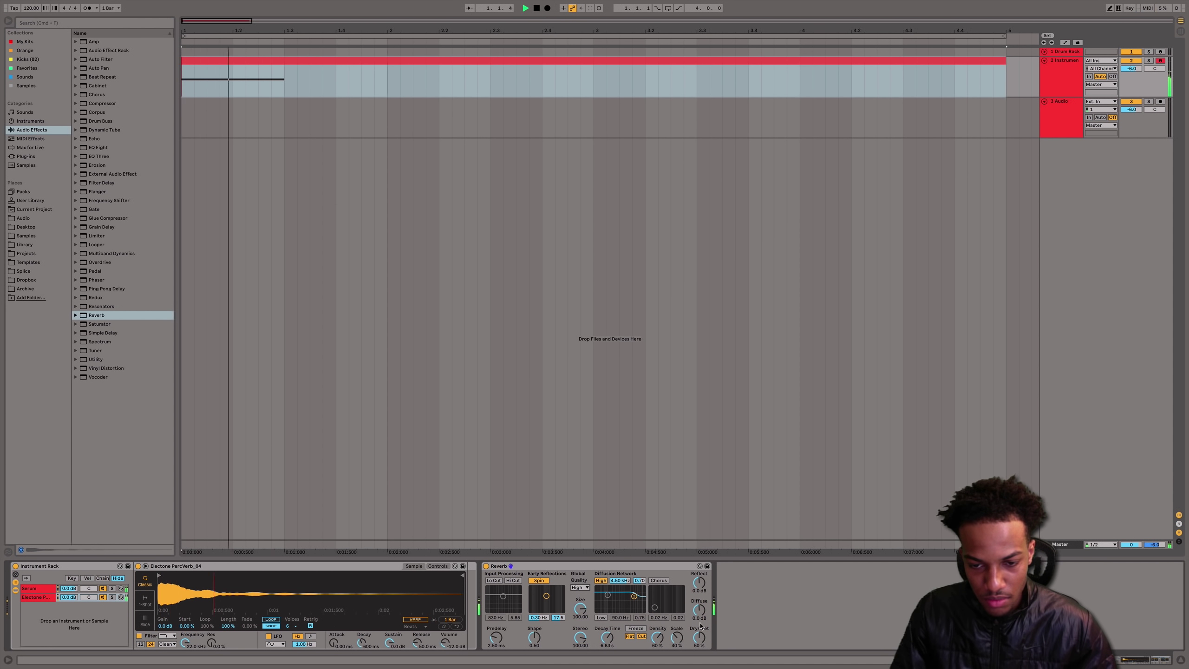
{"action": "left_click", "coordinate": [583, 608]}
{"action": "left_click", "coordinate": [576, 594]}
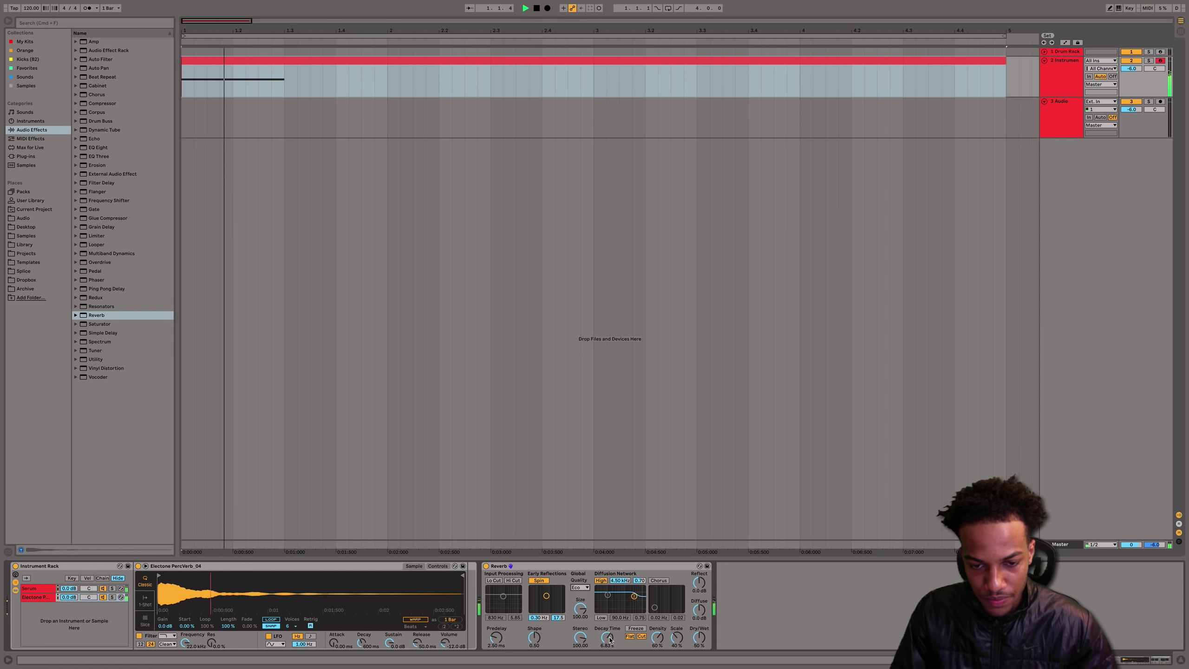
- Adjust the Reverb's Dry/Wet and Diffuse levels and enable its input Lo Cut filter while auditioning the clip
{"action": "left_click_drag", "start_coordinate": [698, 637], "coordinate": [698, 627]}
{"action": "key", "text": "space"}
{"action": "key", "text": "space"}
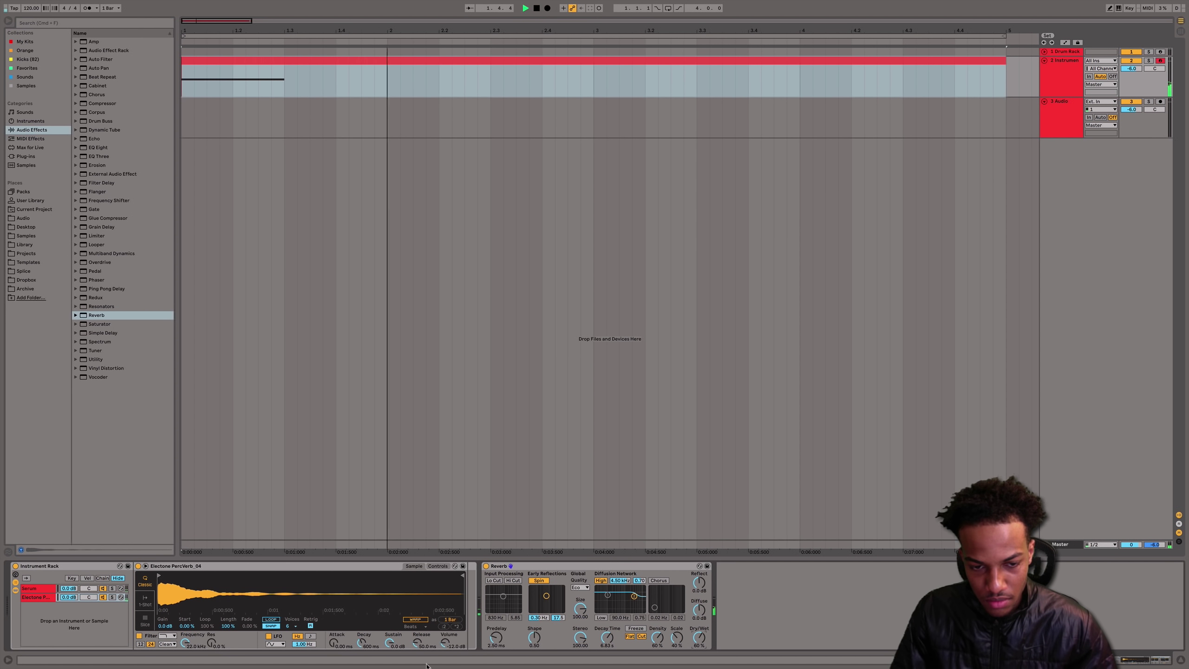
{"action": "mouse_move", "coordinate": [699, 609]}
{"action": "left_mouse_down"}
{"action": "mouse_move", "coordinate": [699, 598]}
{"action": "mouse_move", "coordinate": [699, 614]}
{"action": "left_mouse_up"}
{"action": "key", "text": "space"}
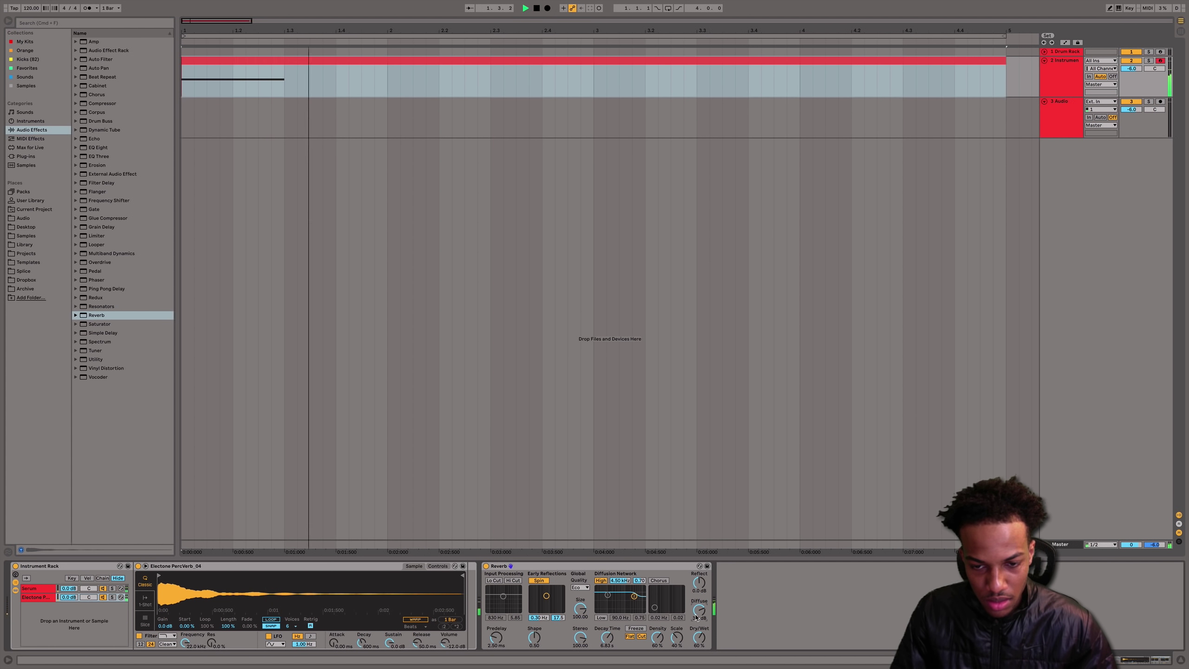
{"action": "left_click", "coordinate": [495, 580]}
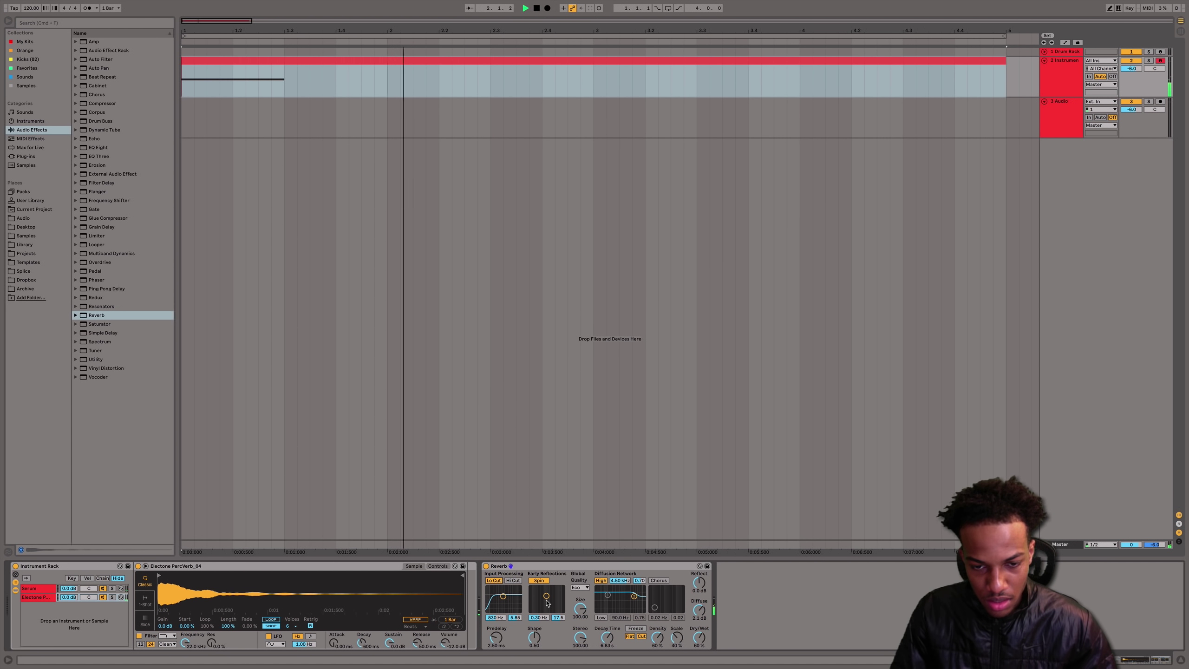
{"action": "key", "text": "space"}
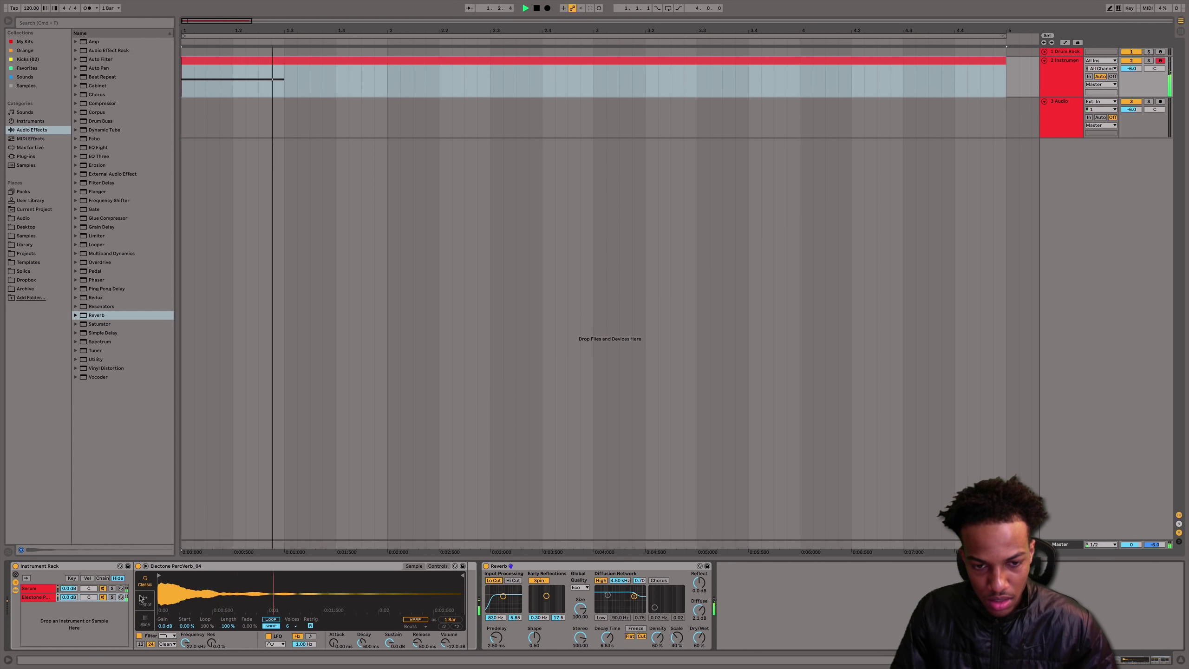
{"action": "key", "text": "space"}
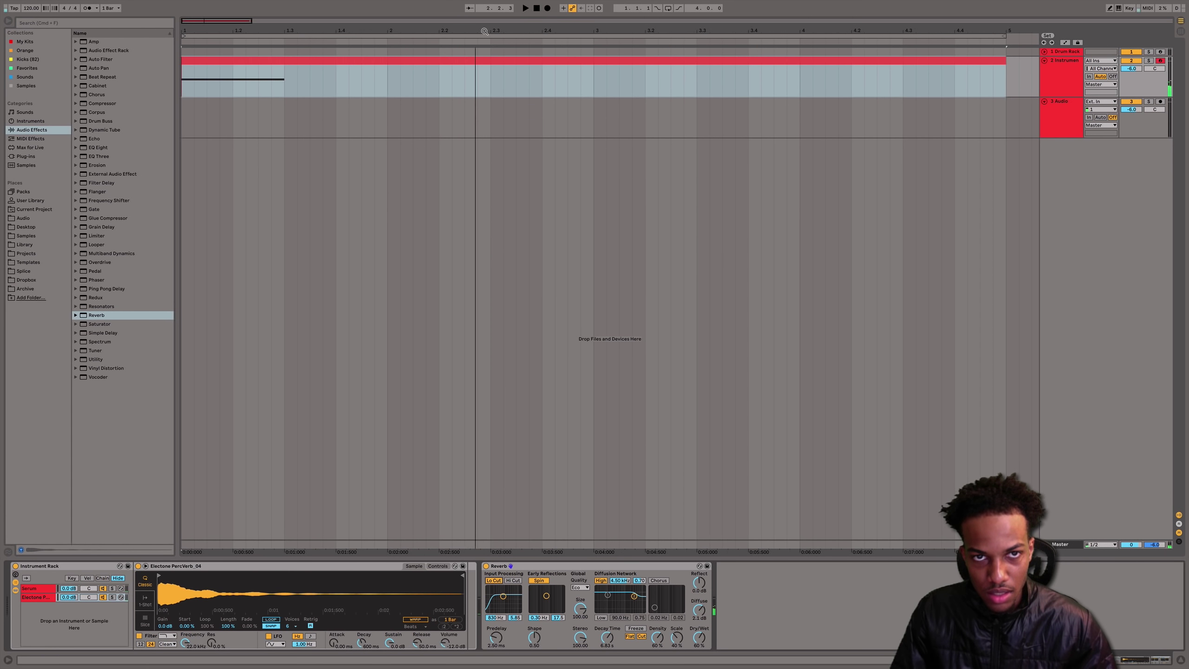
- Freeze the Instrument Rack track
{"action": "left_click_drag", "start_coordinate": [484, 31], "coordinate": [249, 41]}
{"action": "left_click", "coordinate": [348, 81]}
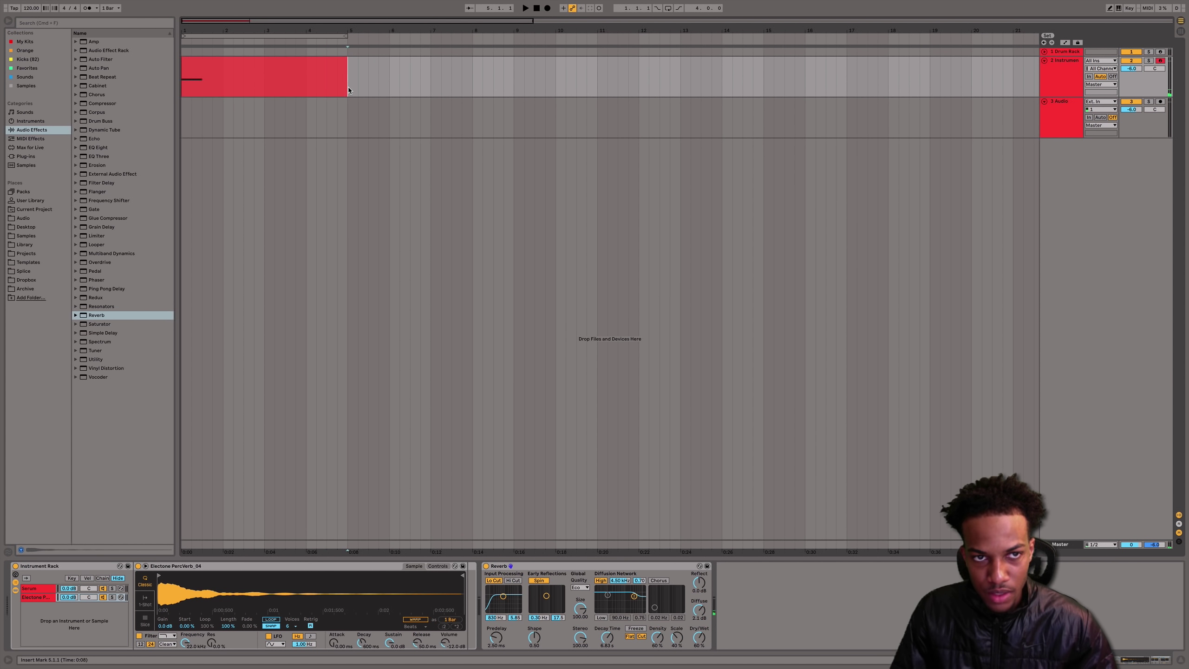
{"action": "right_click", "coordinate": [744, 82]}
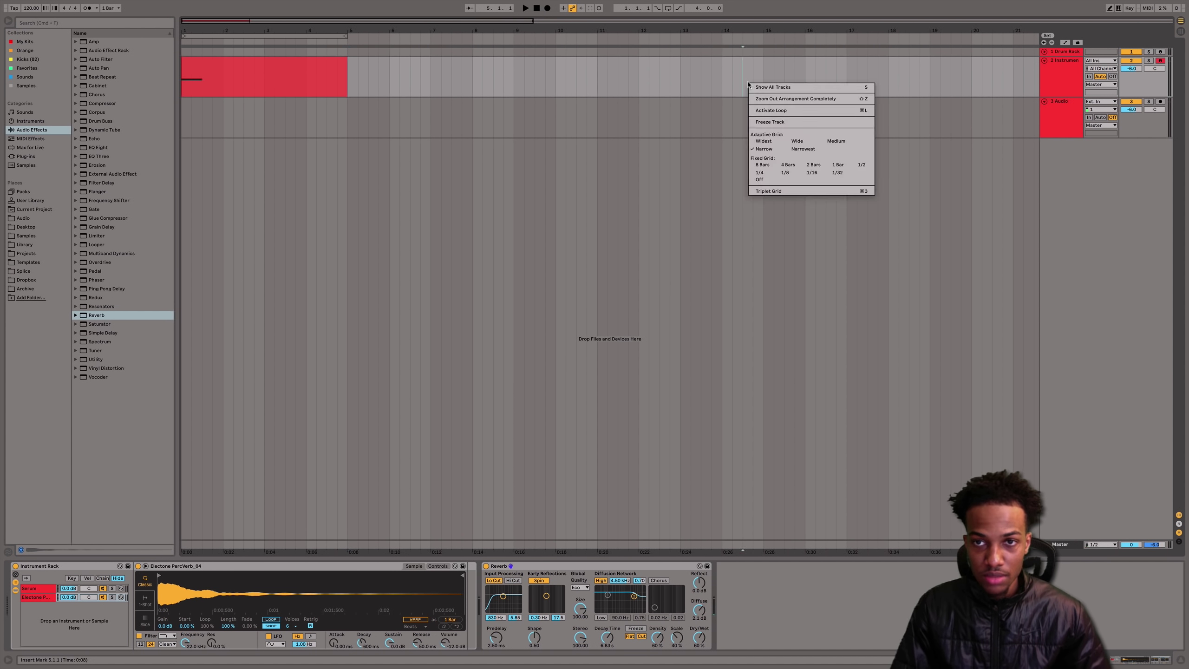
{"action": "left_click", "coordinate": [776, 122]}
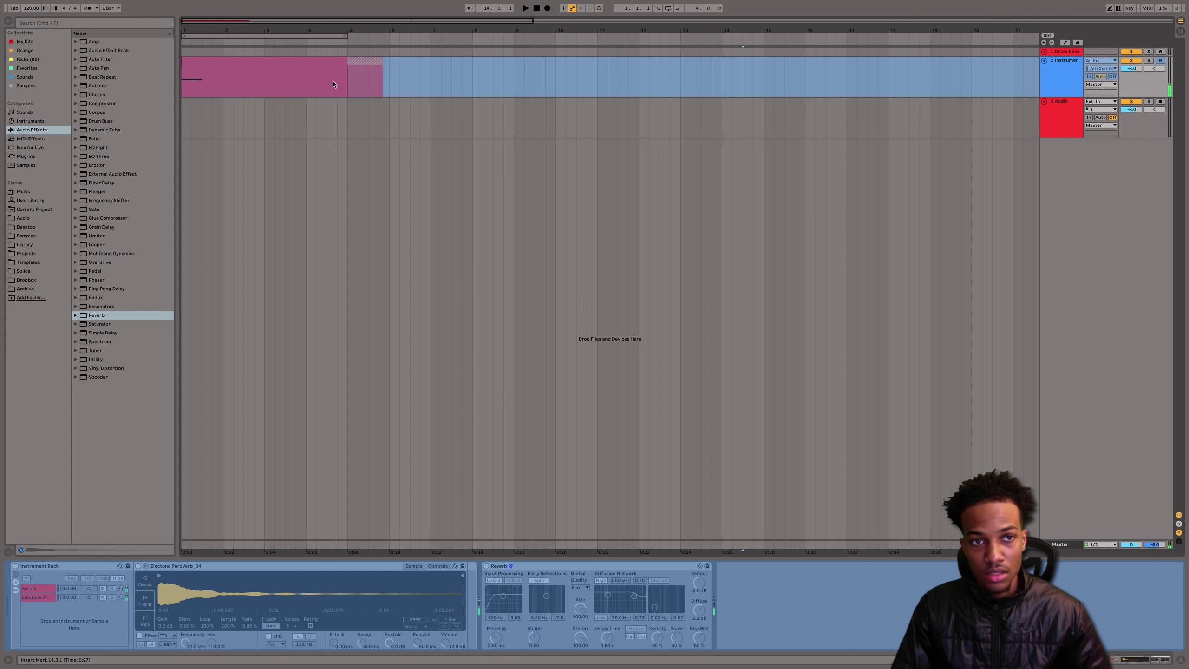
- Copy the frozen clip with its tail onto the audio track below and extend the Freeze clip over the tail section
{"action": "left_click", "coordinate": [389, 80]}
{"action": "left_click_drag", "start_coordinate": [253, 82], "coordinate": [162, 76]}
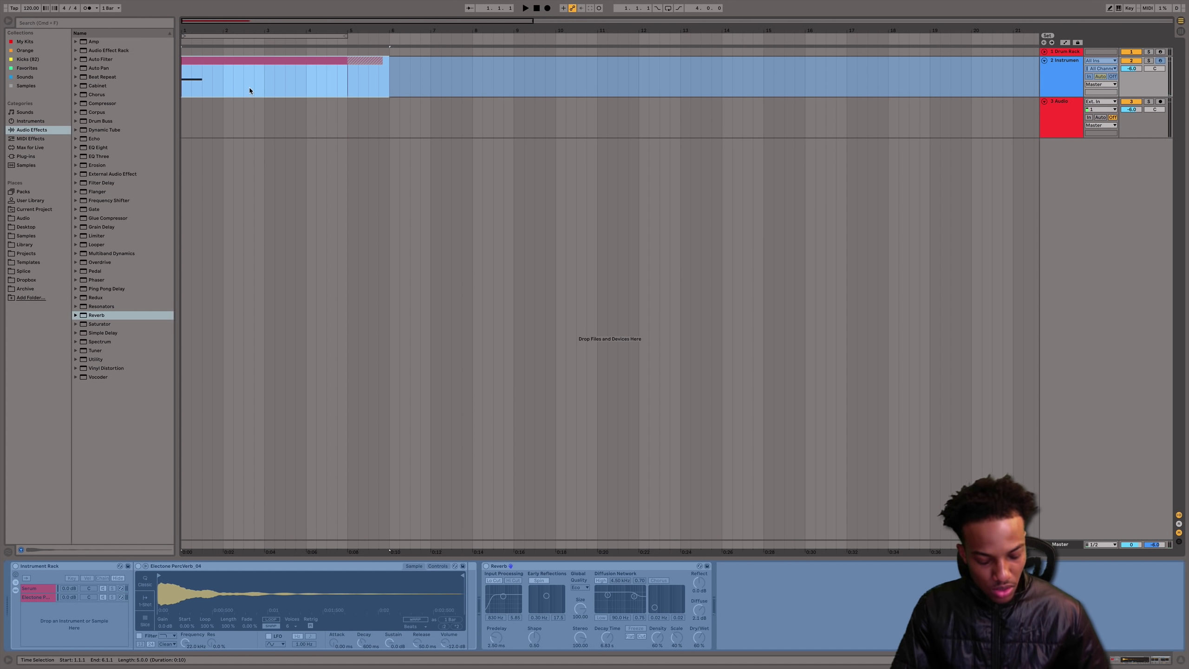
{"action": "left_click_drag", "start_coordinate": [237, 64], "coordinate": [232, 115]}
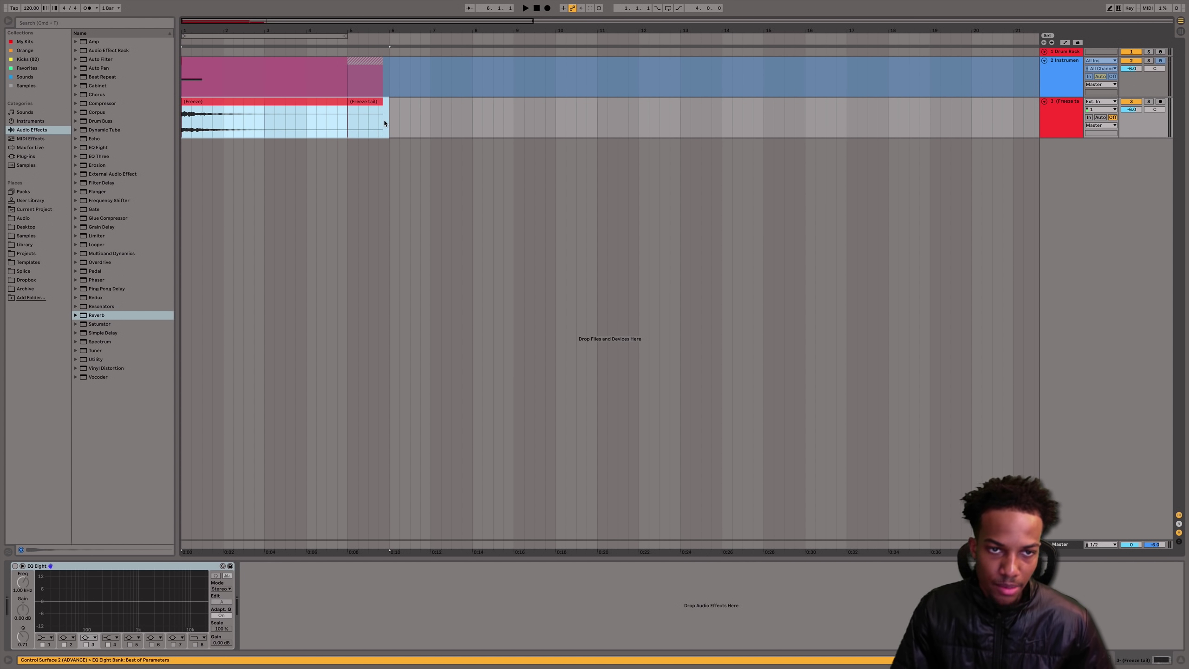
{"action": "left_click", "coordinate": [280, 104]}
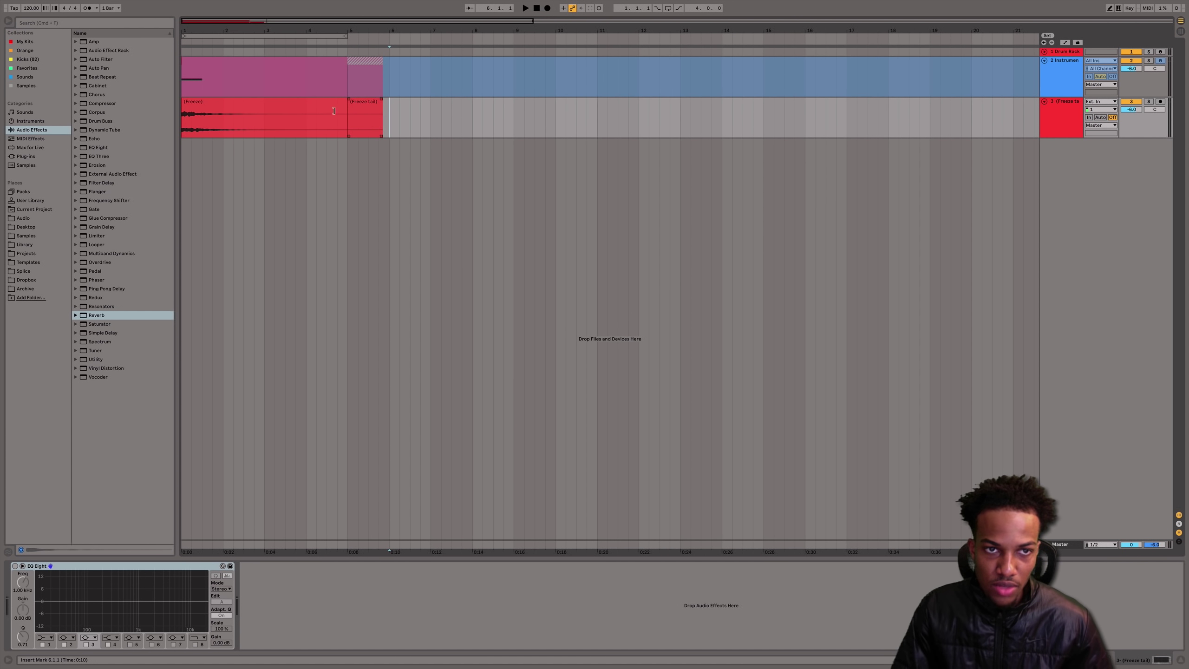
{"action": "left_click_drag", "start_coordinate": [347, 109], "coordinate": [394, 109]}
- Unfreeze the Instrument Rack track and deactivate it
{"action": "right_click", "coordinate": [380, 77]}
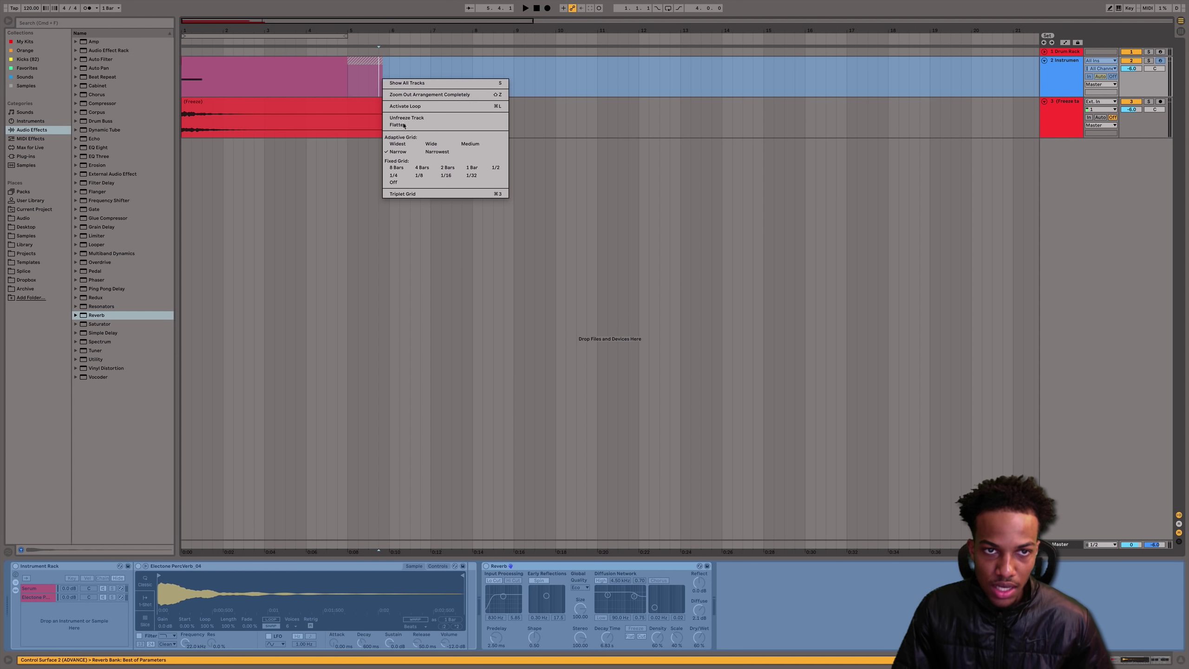
{"action": "left_click", "coordinate": [411, 118]}
{"action": "left_click", "coordinate": [316, 83]}
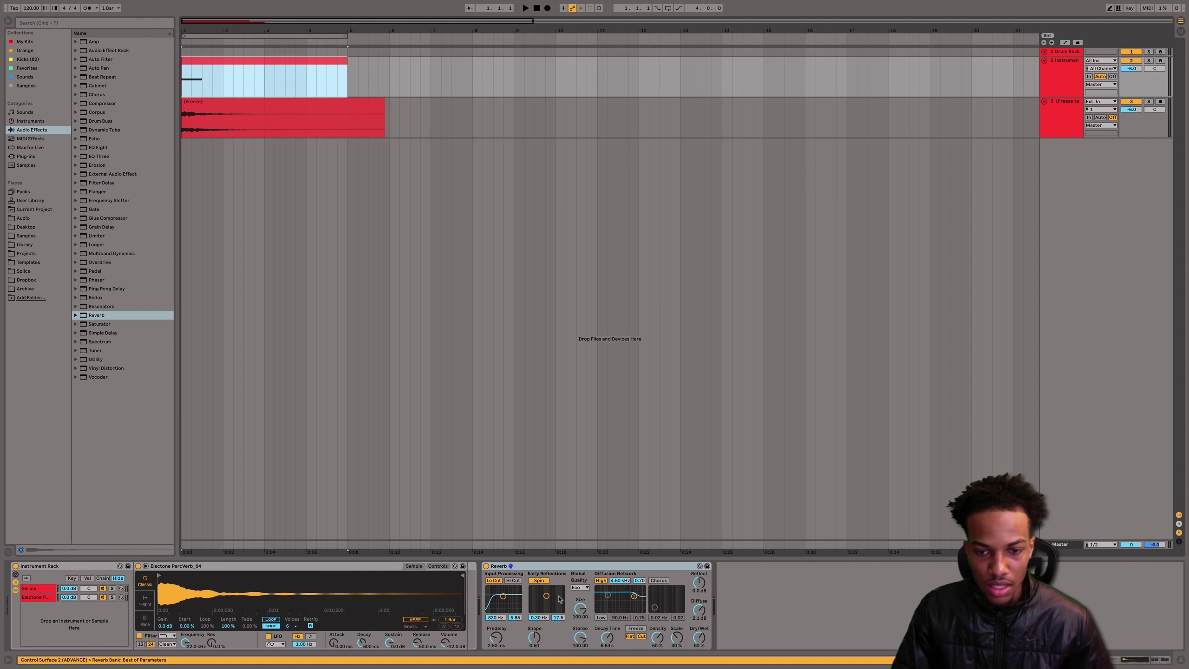
{"action": "left_click", "coordinate": [1135, 63]}
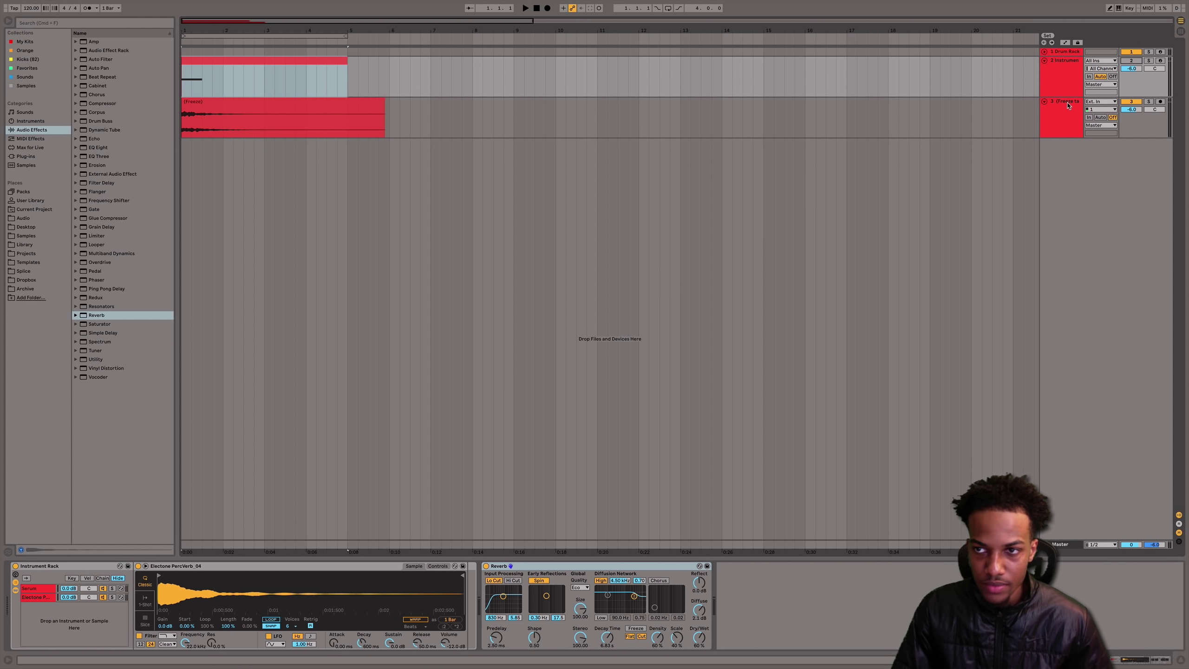
- Insert a new MIDI track, load the rendered Freeze clip into it as a Simpler instrument and arm the track
{"action": "key", "text": "super+shift+t"}
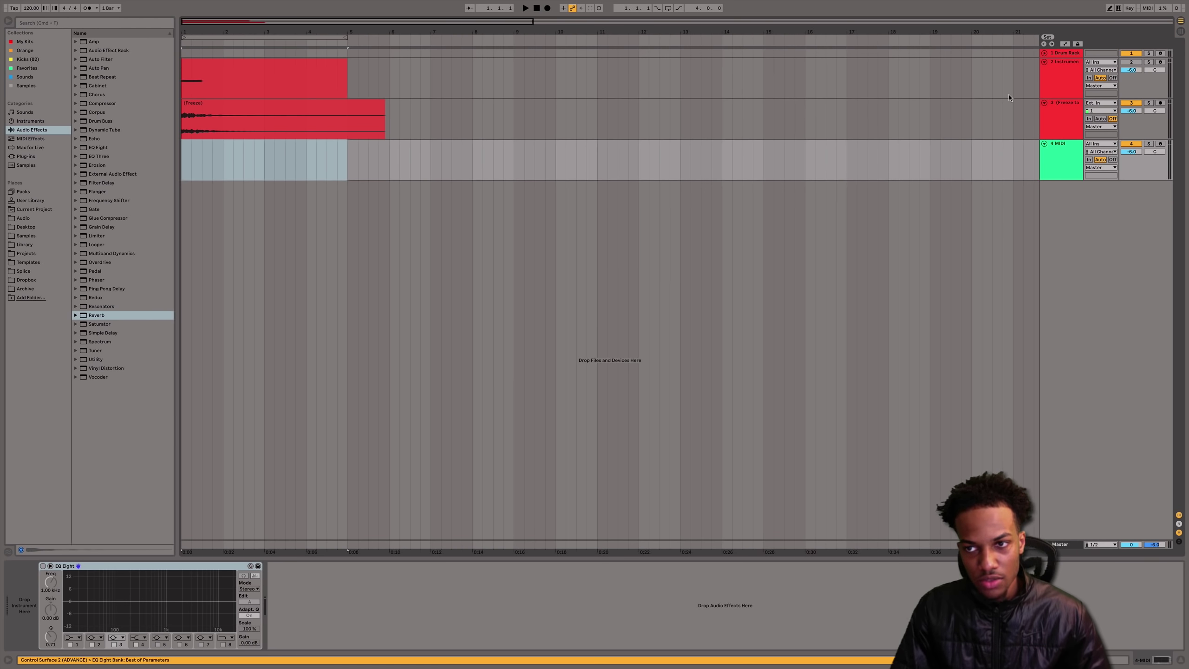
{"action": "left_click", "coordinate": [212, 105]}
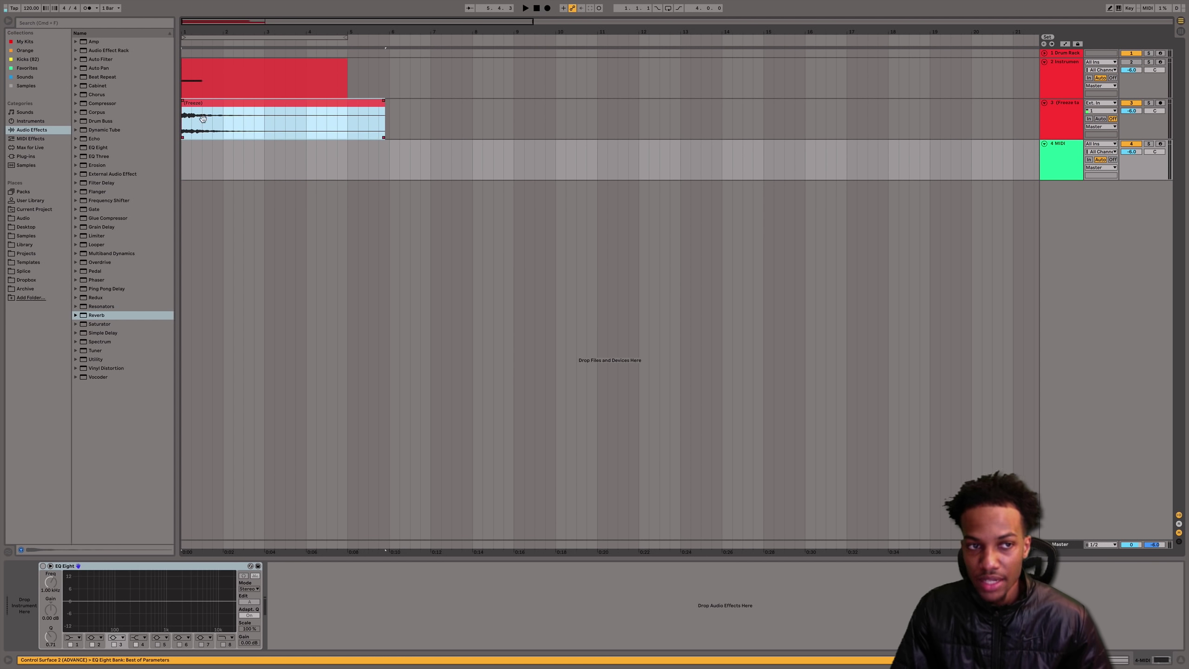
{"action": "left_click_drag", "start_coordinate": [61, 583], "coordinate": [45, 595]}
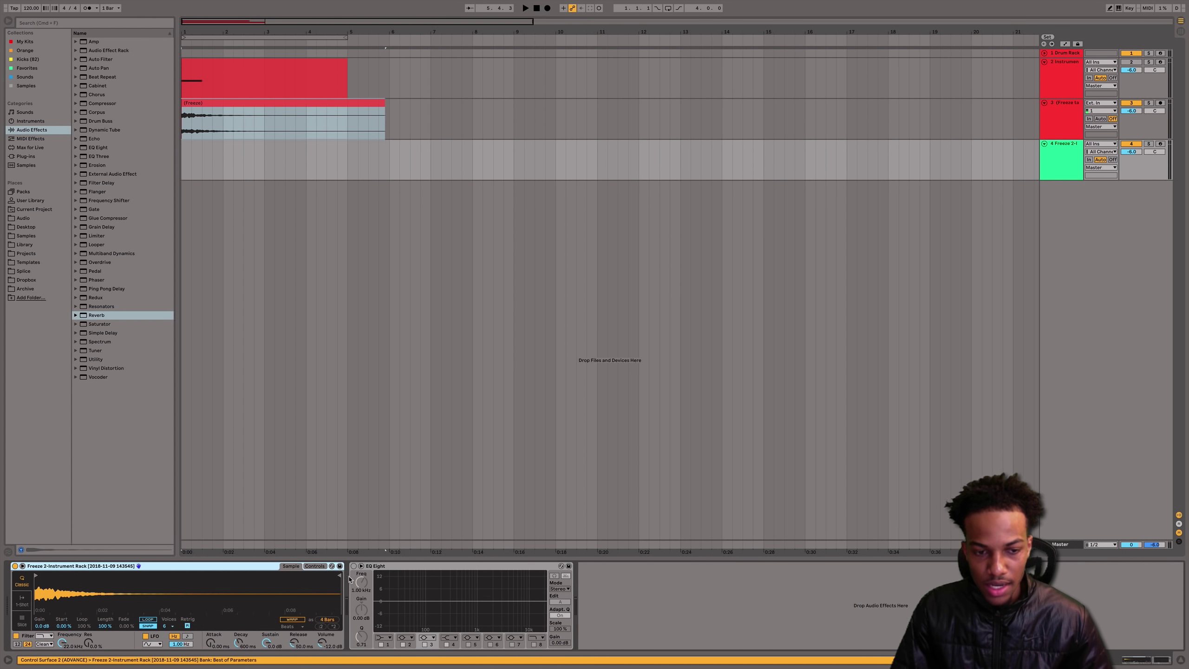
{"action": "left_click", "coordinate": [1163, 144]}
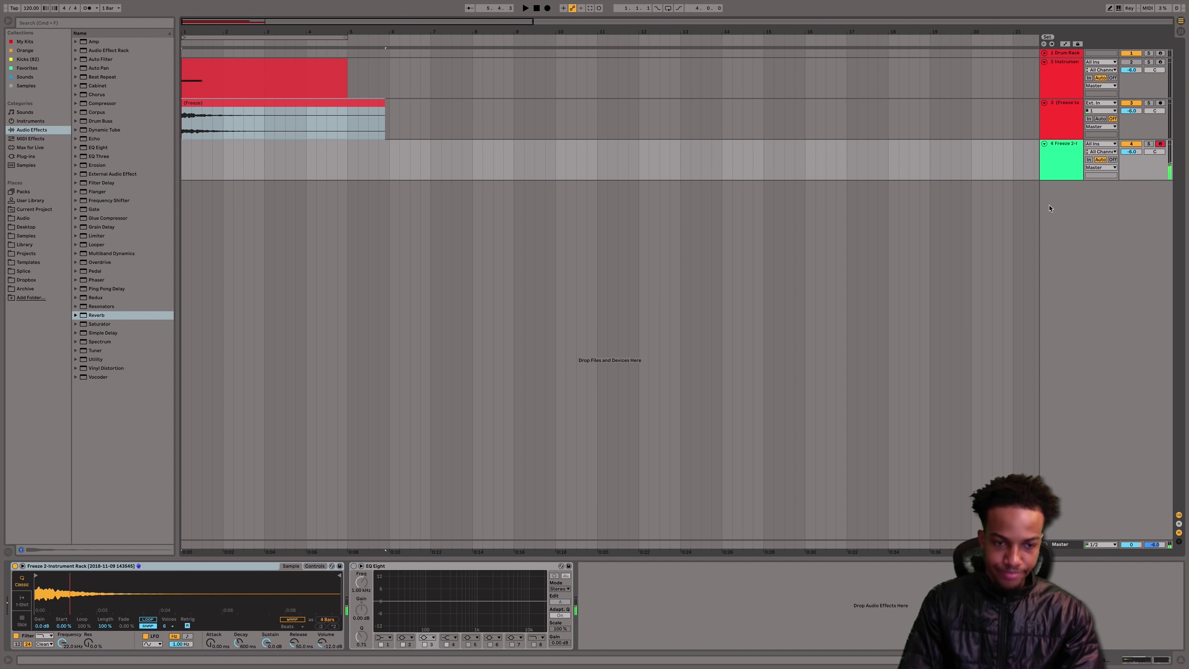
- Lengthen the attack and release of the new Simpler's amplitude envelope
{"action": "left_click", "coordinate": [317, 567]}
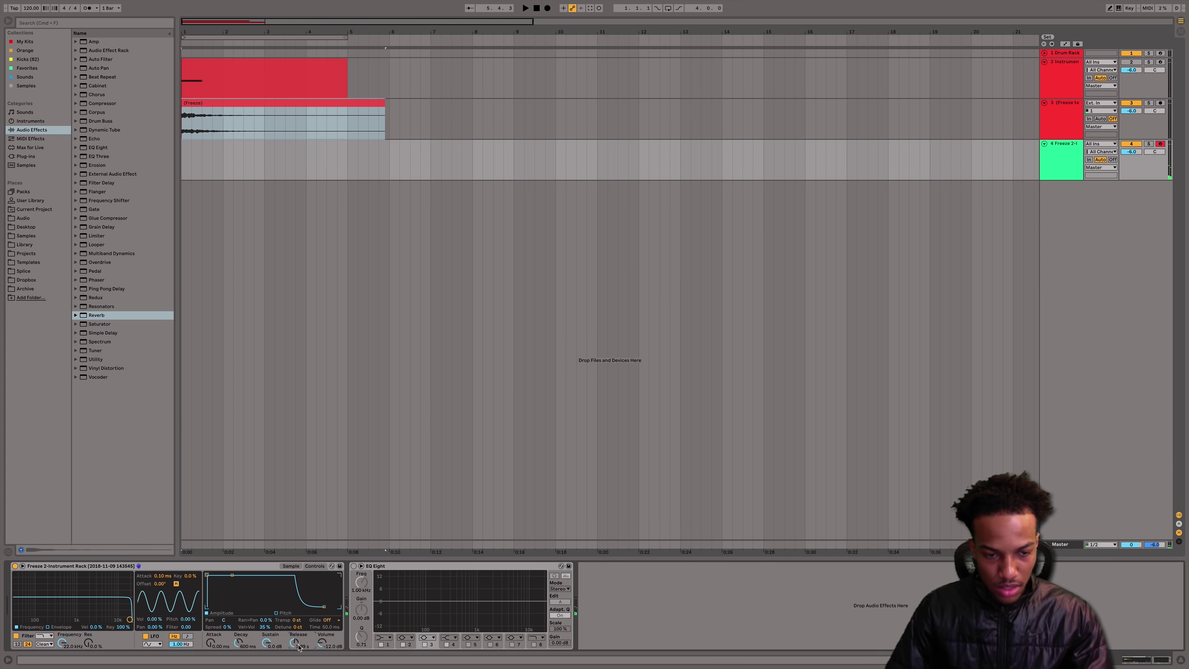
{"action": "left_click_drag", "start_coordinate": [299, 648], "coordinate": [299, 632]}
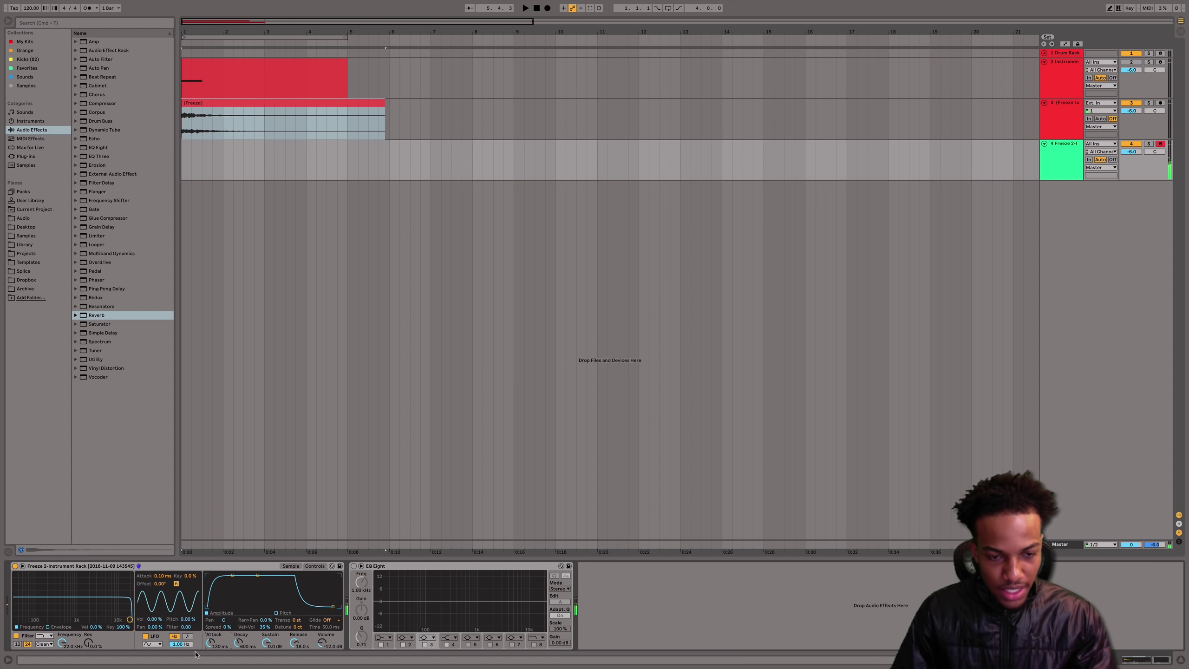
{"action": "mouse_move", "coordinate": [111, 666]}
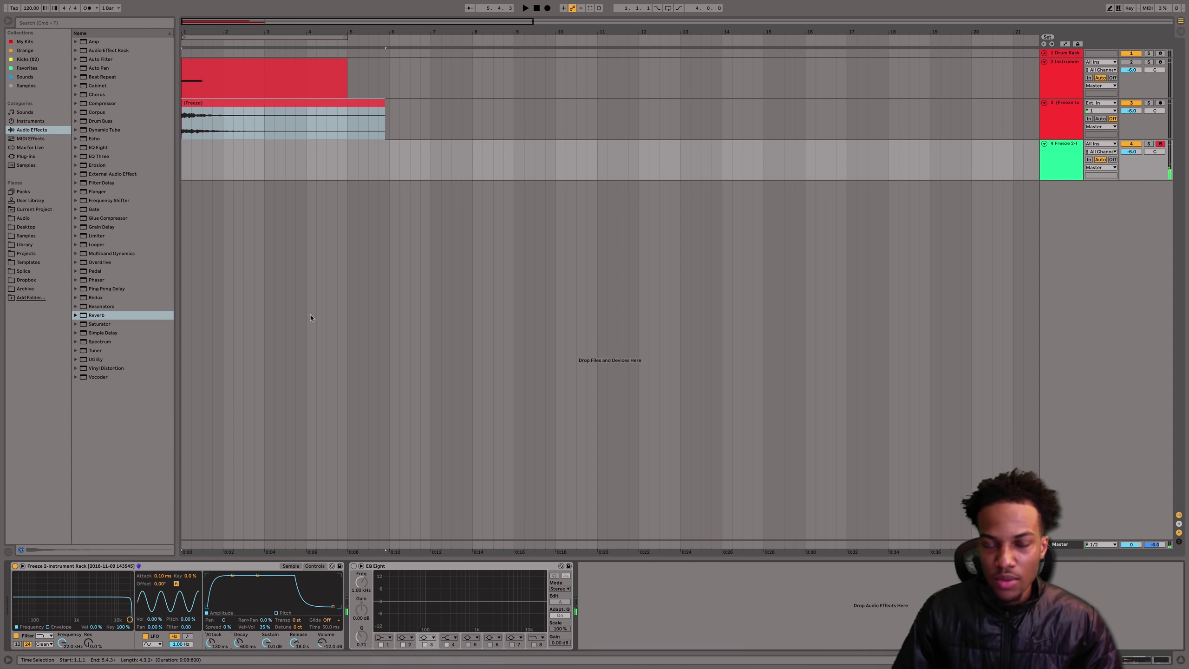
- Show the Simpler's sample waveform and normalize its volume
{"action": "left_click", "coordinate": [288, 566]}
{"action": "right_click", "coordinate": [166, 592]}
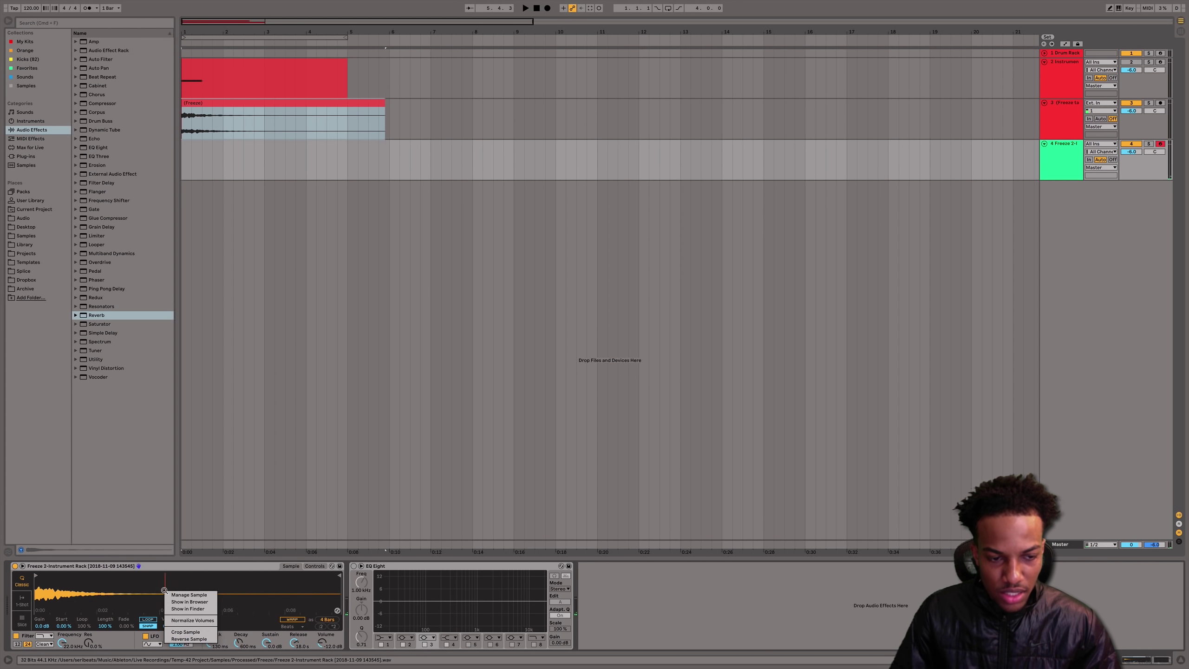
{"action": "left_click", "coordinate": [205, 621]}
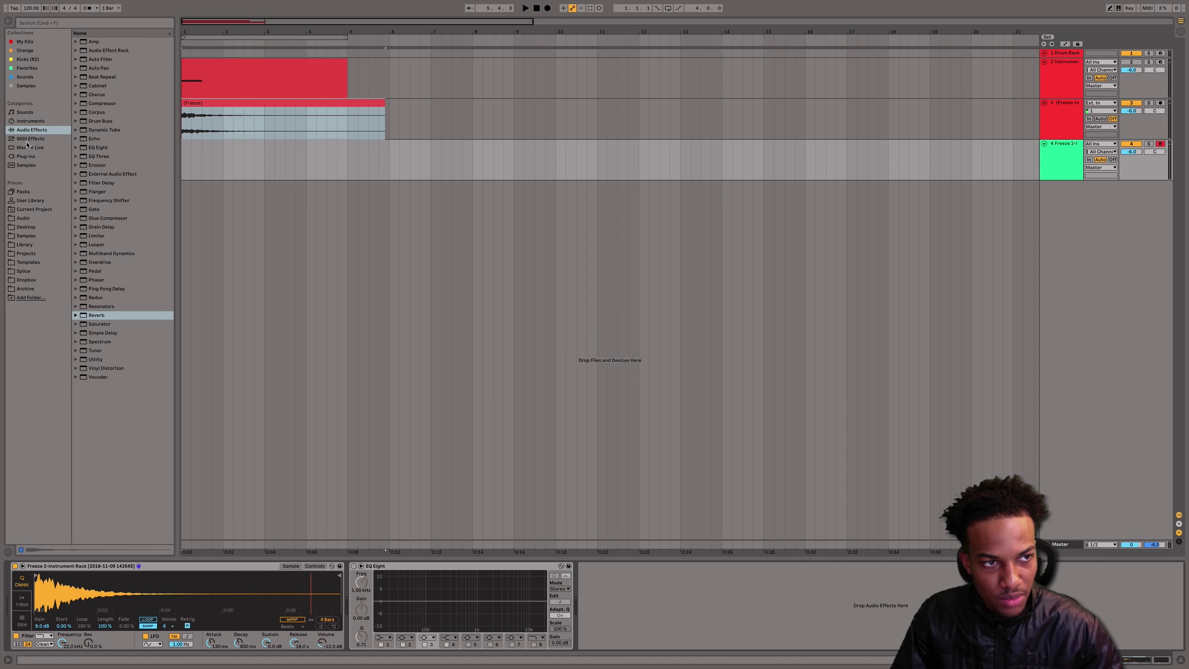
- Browse the Dropbox place to ideas > loops > MIDI harmonic (melodies) and expand the 11 2018 folder
{"action": "left_click", "coordinate": [26, 280]}
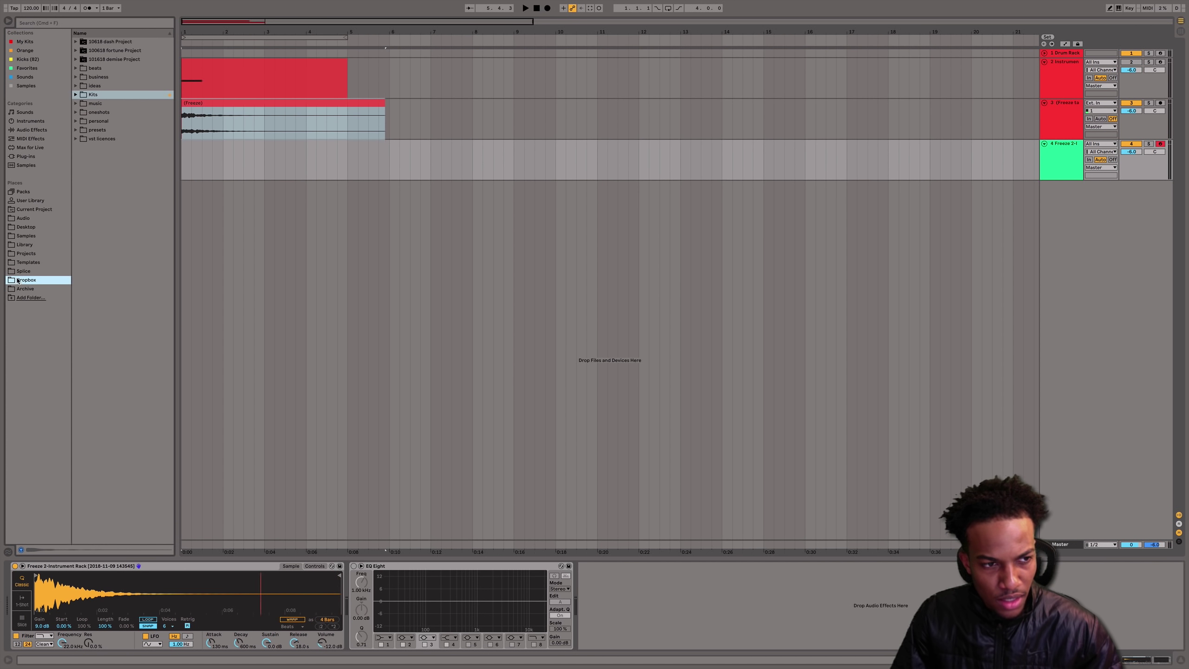
{"action": "left_click", "coordinate": [78, 86]}
{"action": "left_click", "coordinate": [81, 94]}
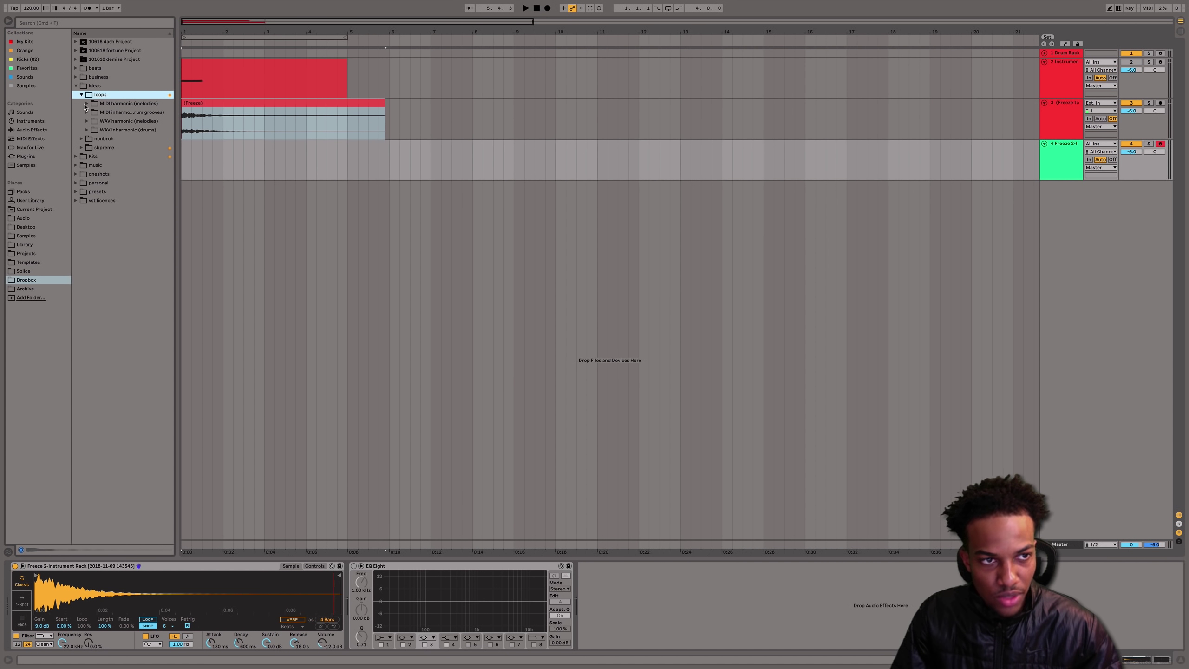
{"action": "left_click", "coordinate": [89, 111]}
{"action": "left_click", "coordinate": [91, 103]}
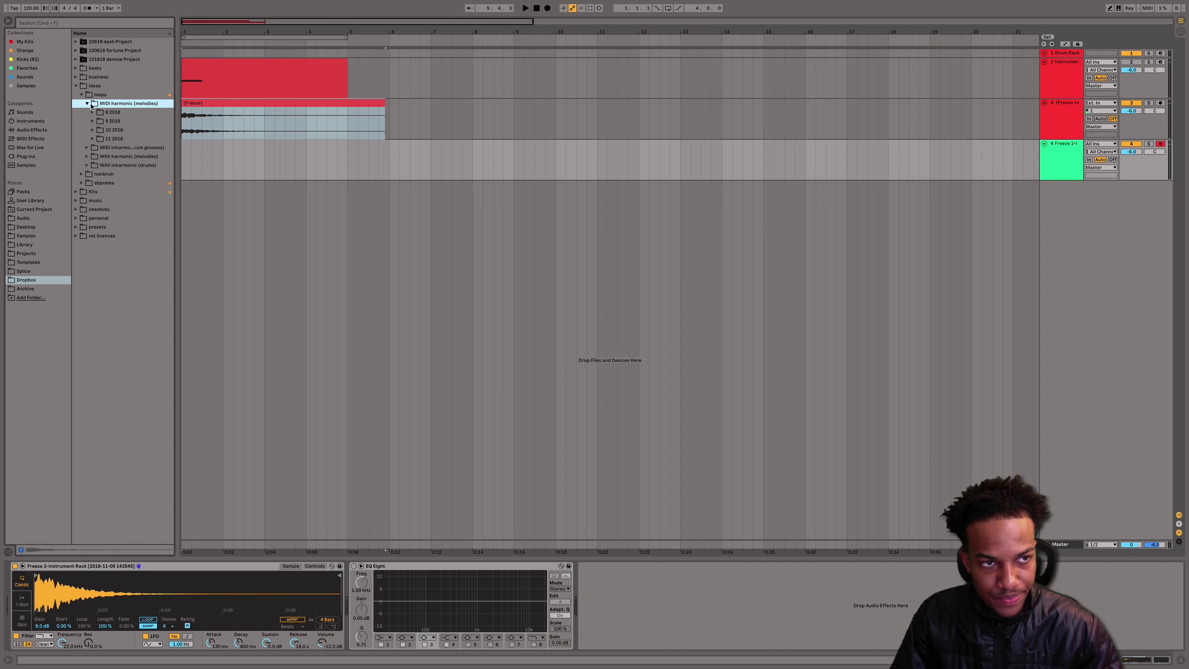
{"action": "left_click", "coordinate": [92, 138]}
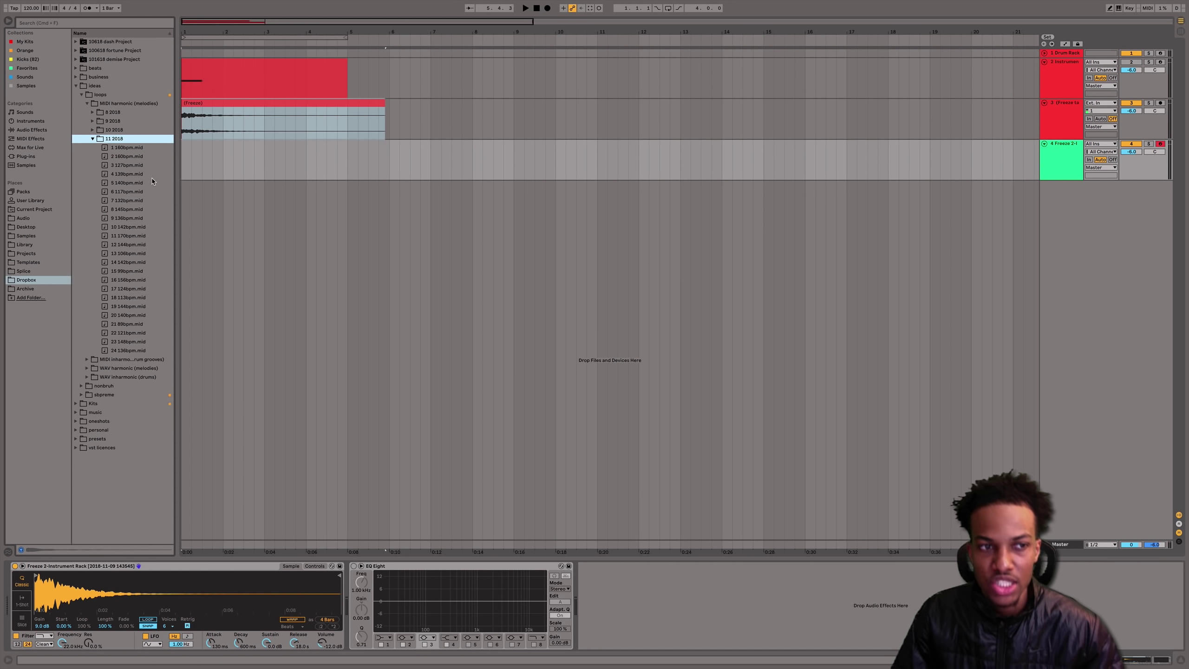
- Preview the first two MIDI melodies and place 2 160bpm.mid at bar 1 of the Simpler track without importing its tempo
{"action": "left_click", "coordinate": [117, 150]}
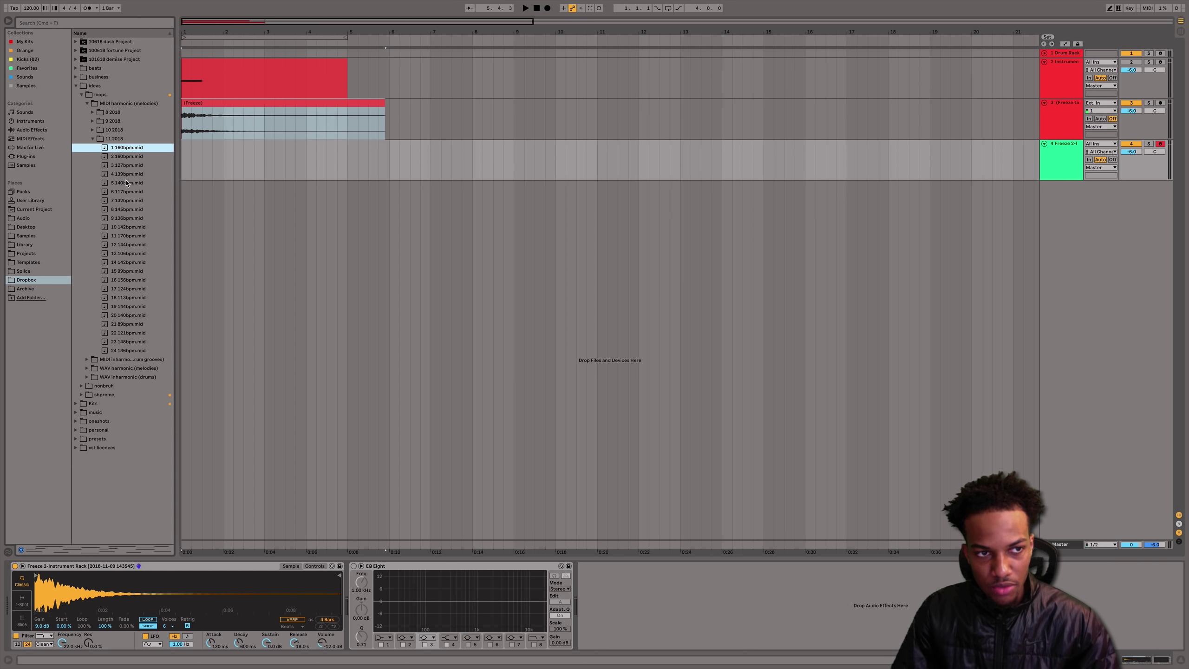
{"action": "left_click", "coordinate": [132, 157]}
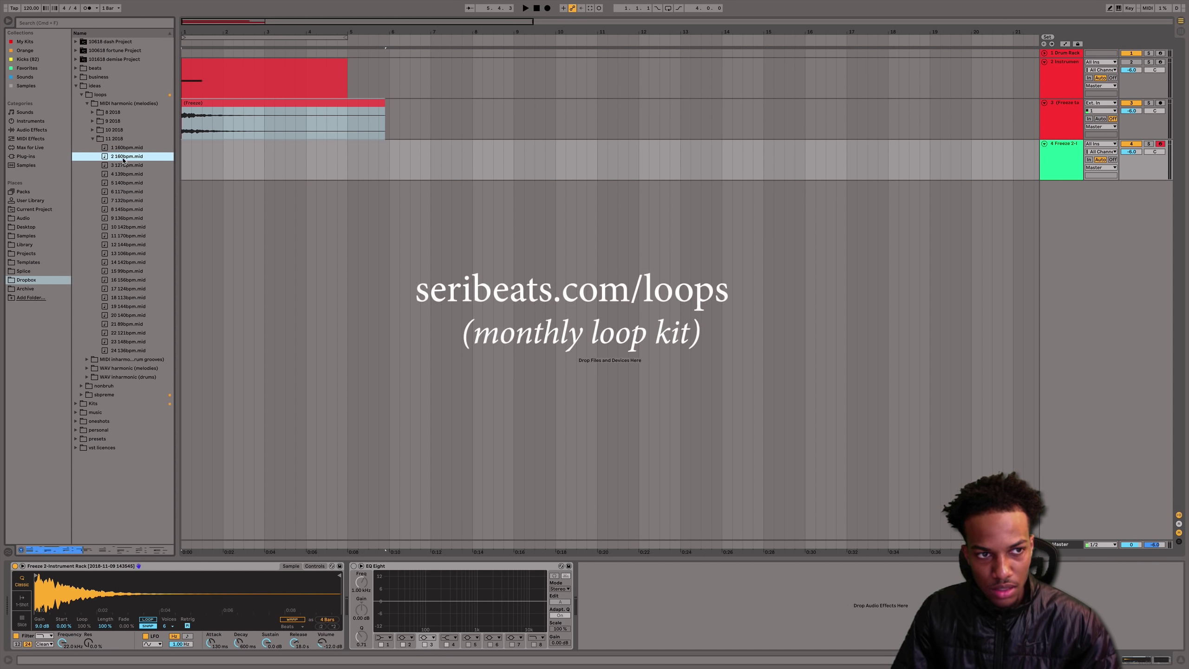
{"action": "mouse_move", "coordinate": [124, 160]}
{"action": "left_mouse_down"}
{"action": "mouse_move", "coordinate": [220, 170]}
{"action": "mouse_move", "coordinate": [184, 164]}
{"action": "left_mouse_up"}
{"action": "left_click", "coordinate": [624, 355]}
{"action": "key", "text": "space"}
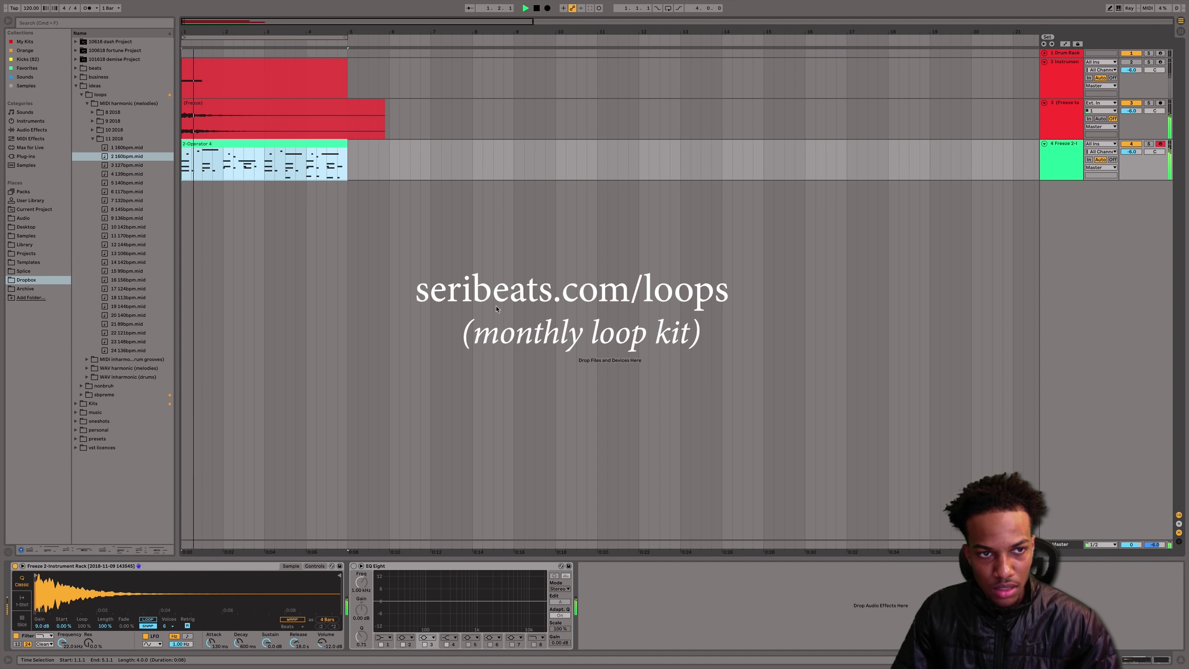
- Transpose all notes of the melody clip down one octave and audition it
{"action": "double_click", "coordinate": [261, 145]}
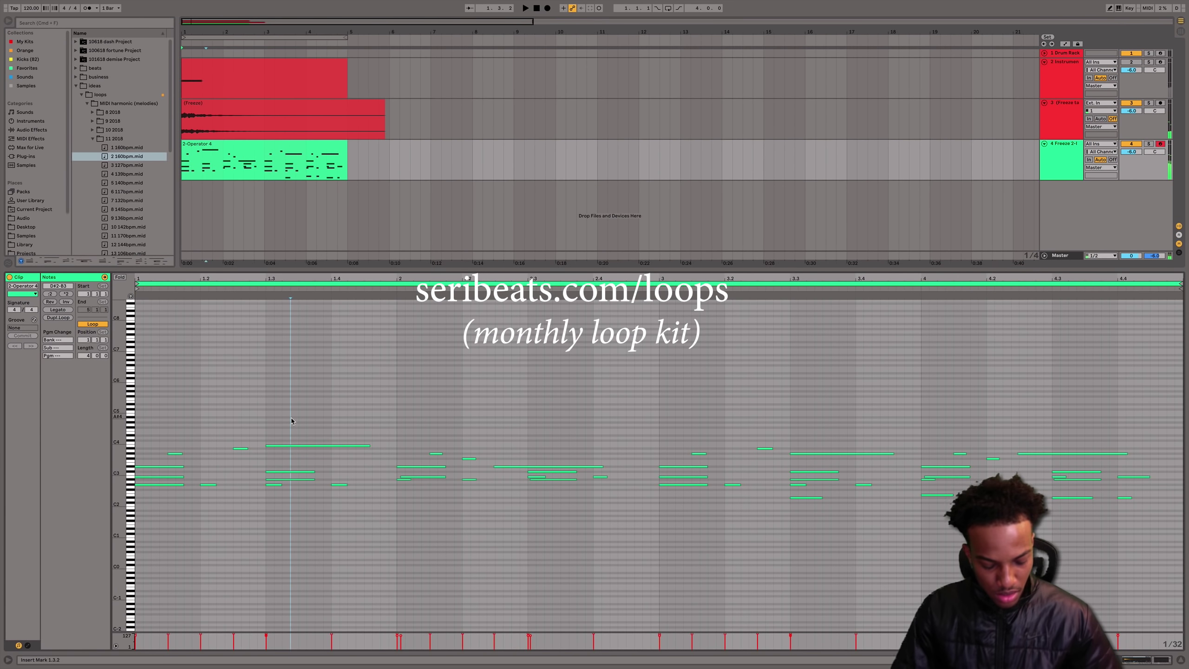
{"action": "key", "text": "space"}
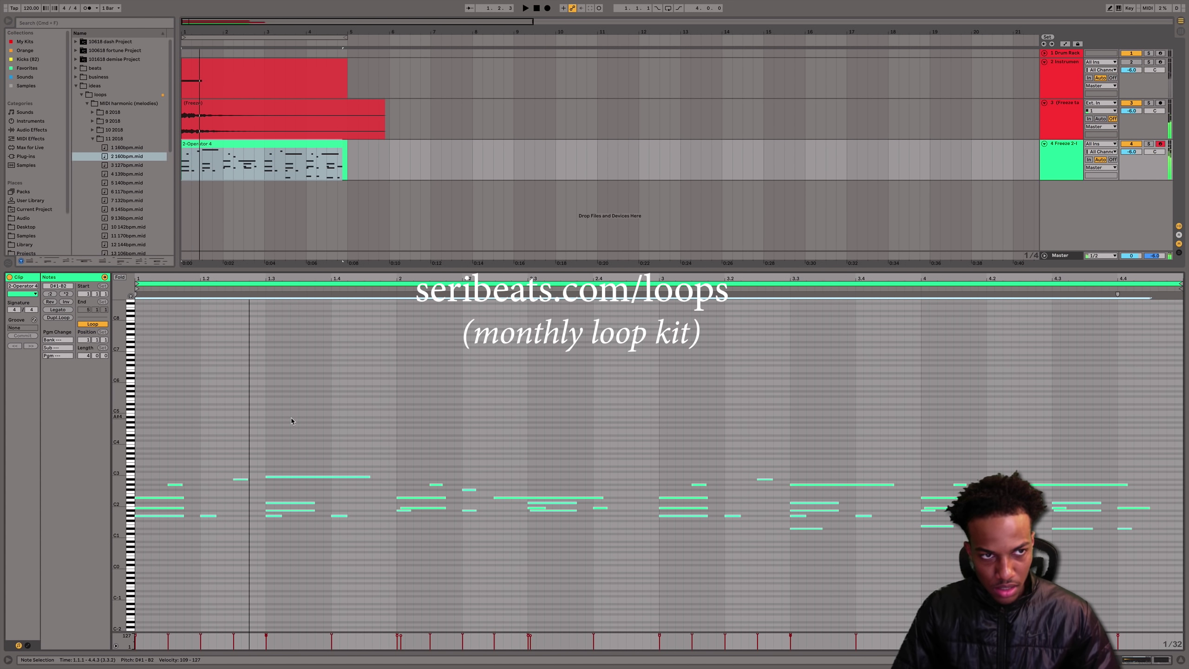
{"action": "left_click", "coordinate": [280, 144]}
{"action": "left_click", "coordinate": [294, 460]}
{"action": "left_click", "coordinate": [292, 411]}
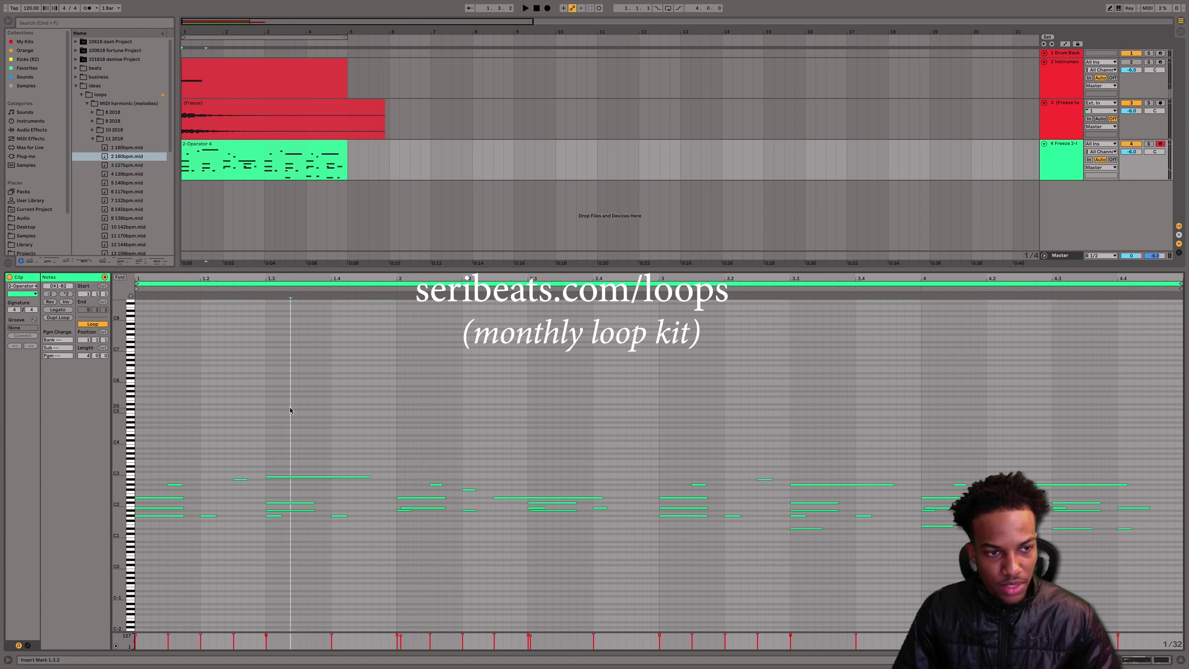
- Double the length and spacing of all the clip's notes and extend the clip to bar 7
{"action": "key", "text": "super+a"}
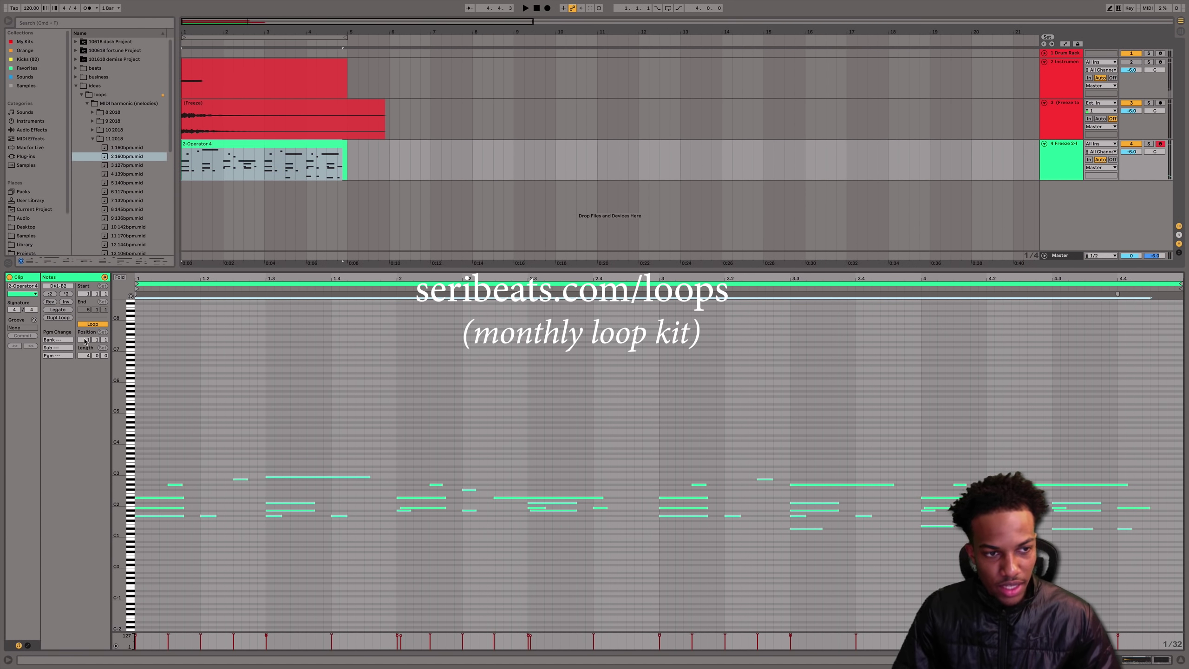
{"action": "left_click", "coordinate": [66, 294]}
{"action": "key", "text": "space"}
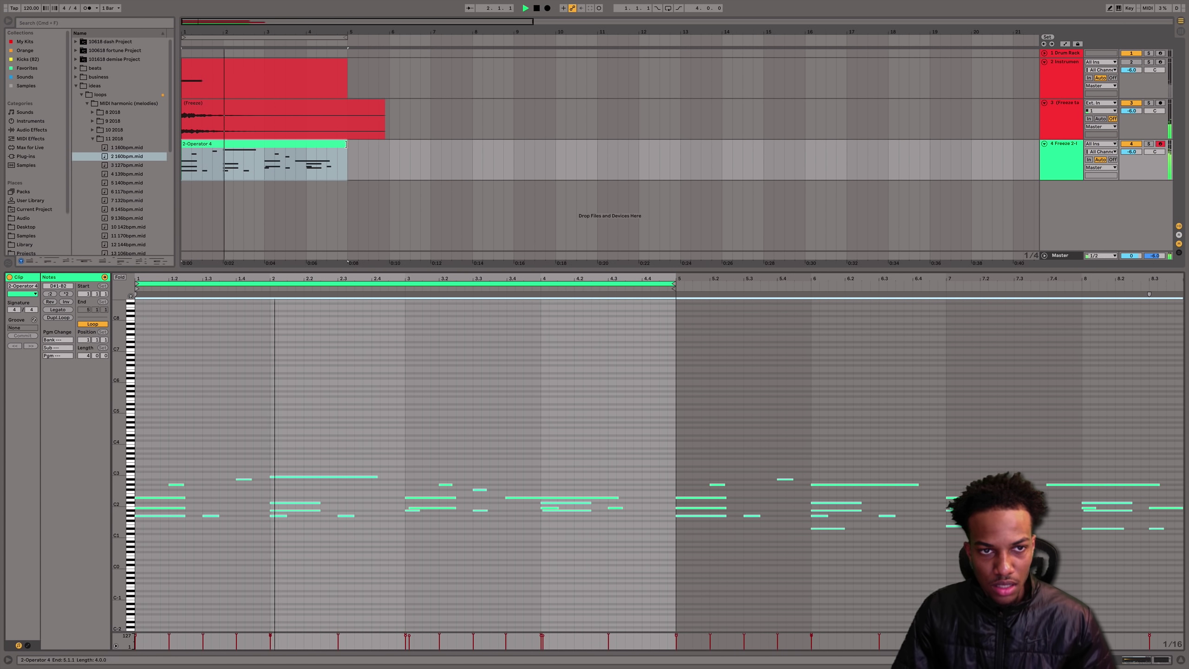
{"action": "left_click_drag", "start_coordinate": [348, 146], "coordinate": [433, 146]}
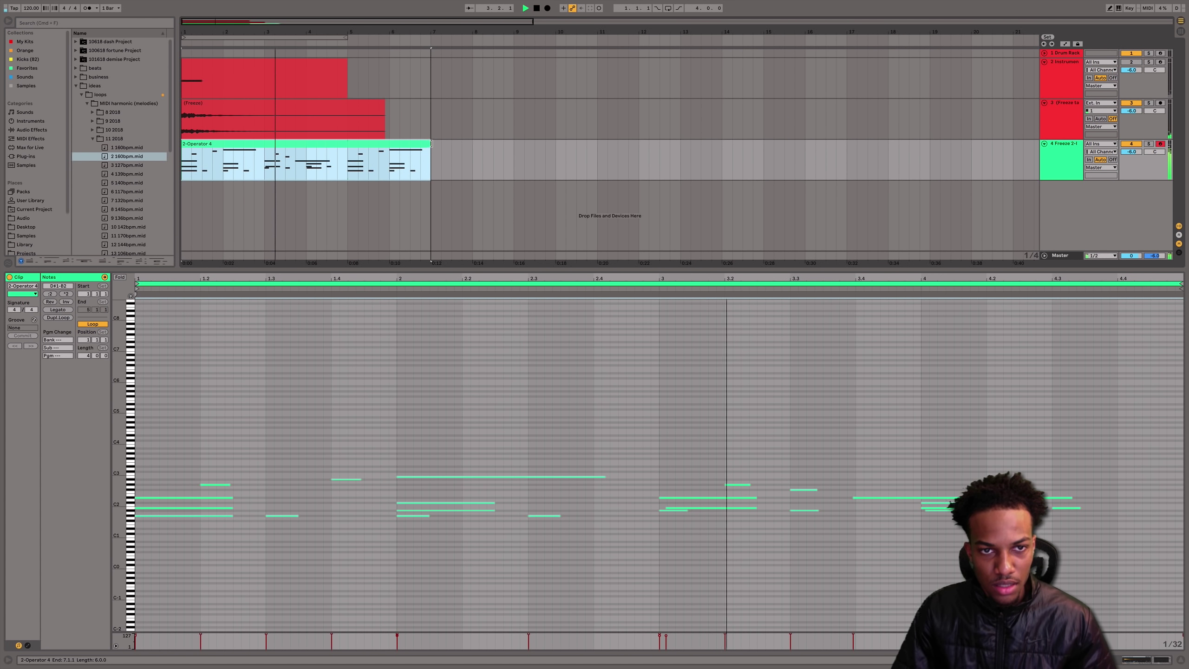
- Lengthen the attack of the Simpler's amplitude envelope to just over 500 ms while auditioning the melody clip
{"action": "double_click", "coordinate": [1049, 175]}
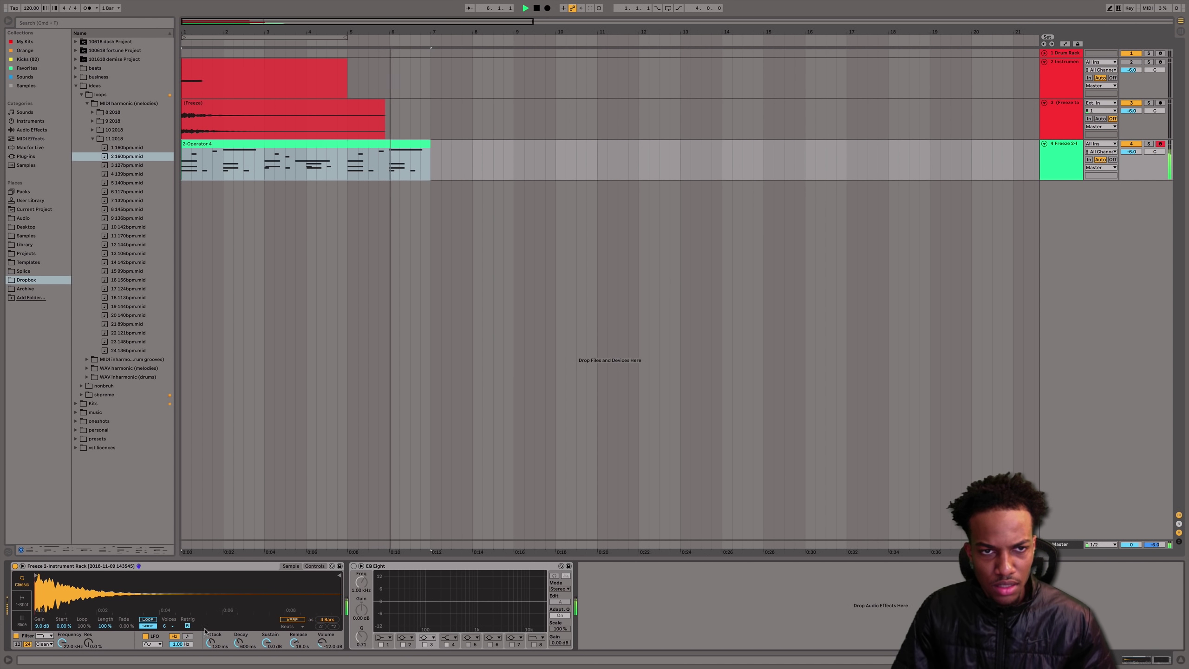
{"action": "left_click", "coordinate": [354, 154]}
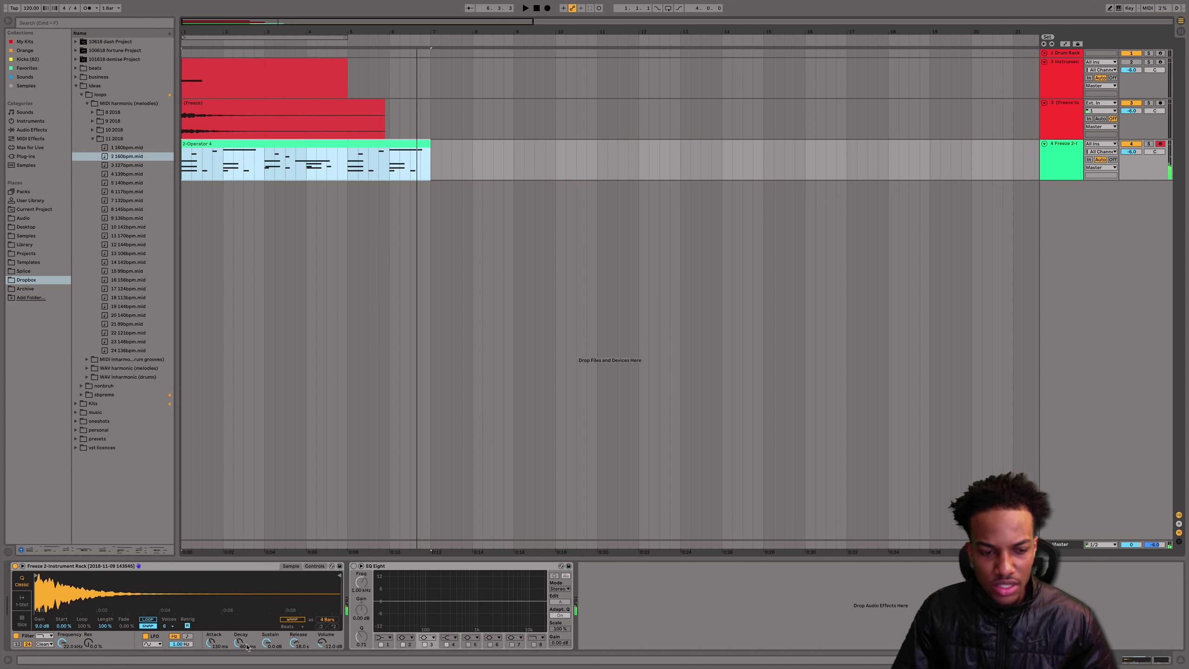
{"action": "left_click_drag", "start_coordinate": [209, 643], "coordinate": [209, 627]}
{"action": "key", "text": "space"}
{"action": "key", "text": "space"}
{"action": "key", "text": "space"}
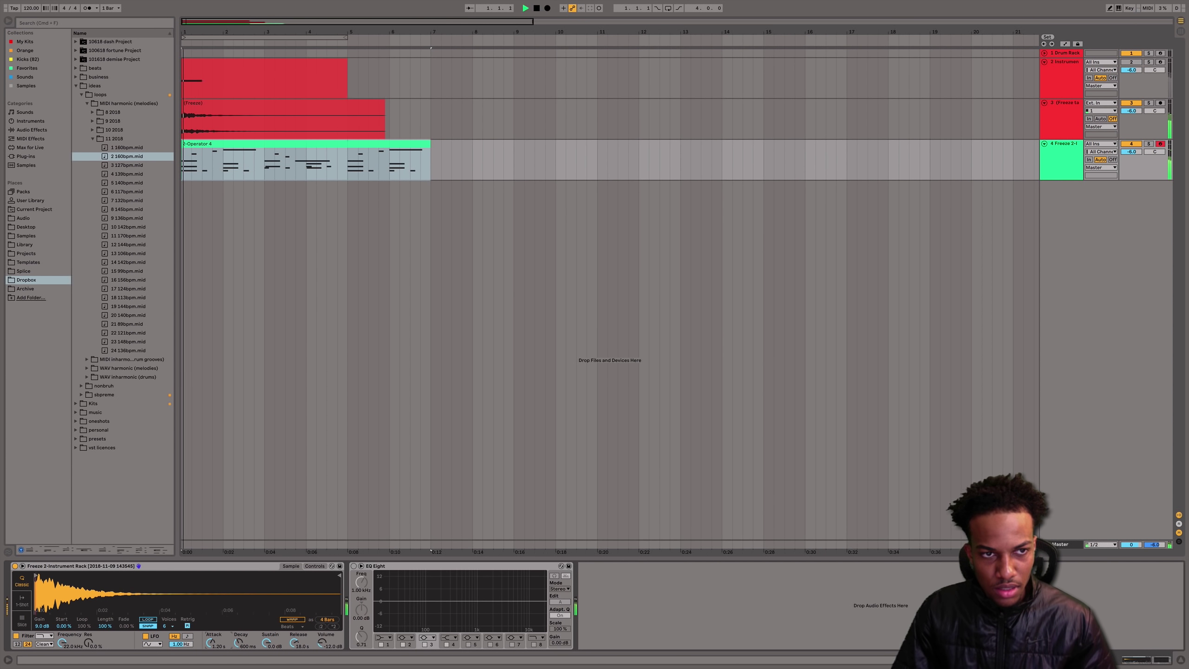
{"action": "key", "text": "space"}
{"action": "key", "text": "space"}
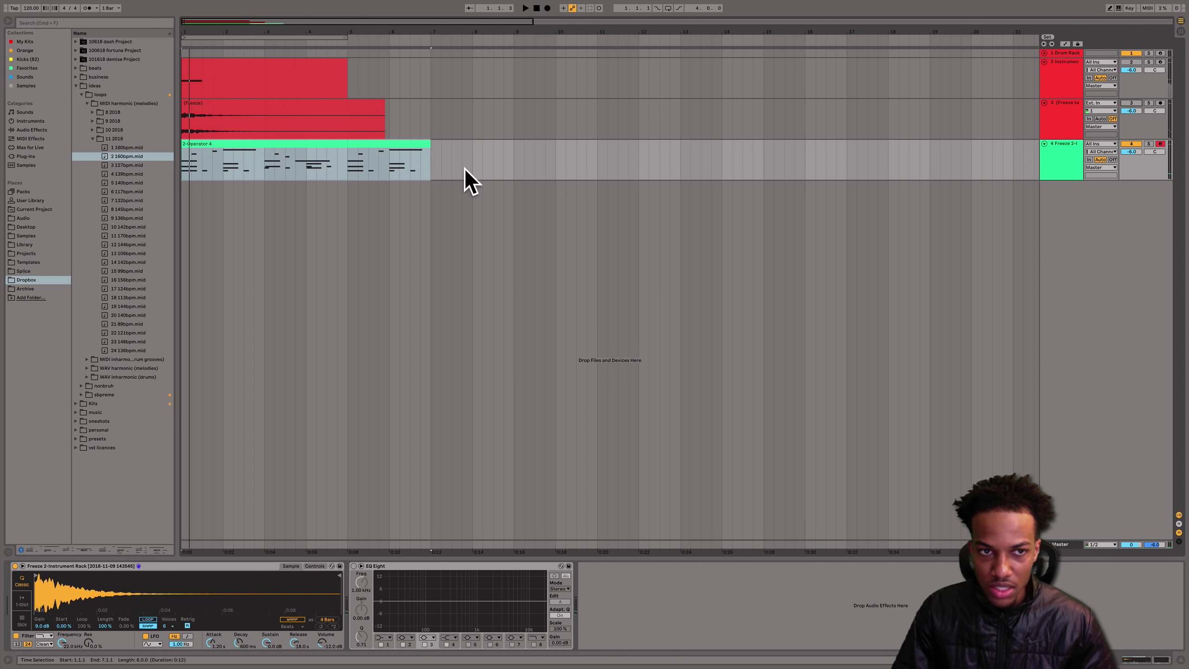
{"action": "left_click", "coordinate": [371, 149]}
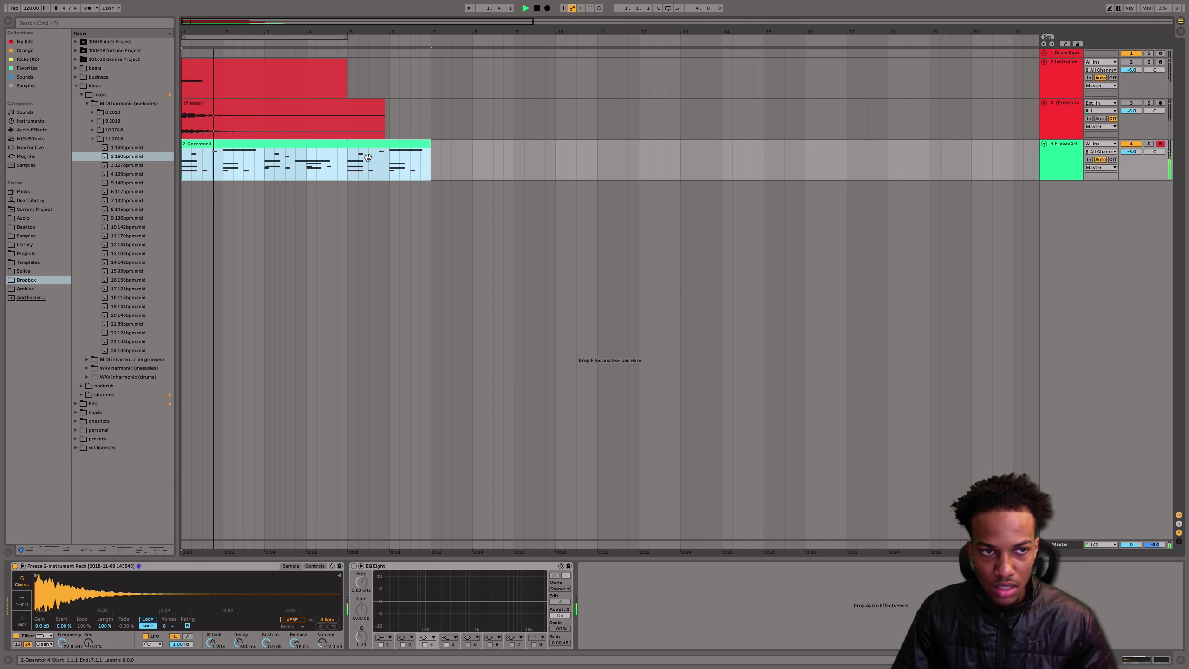
{"action": "left_click_drag", "start_coordinate": [211, 643], "coordinate": [210, 652]}
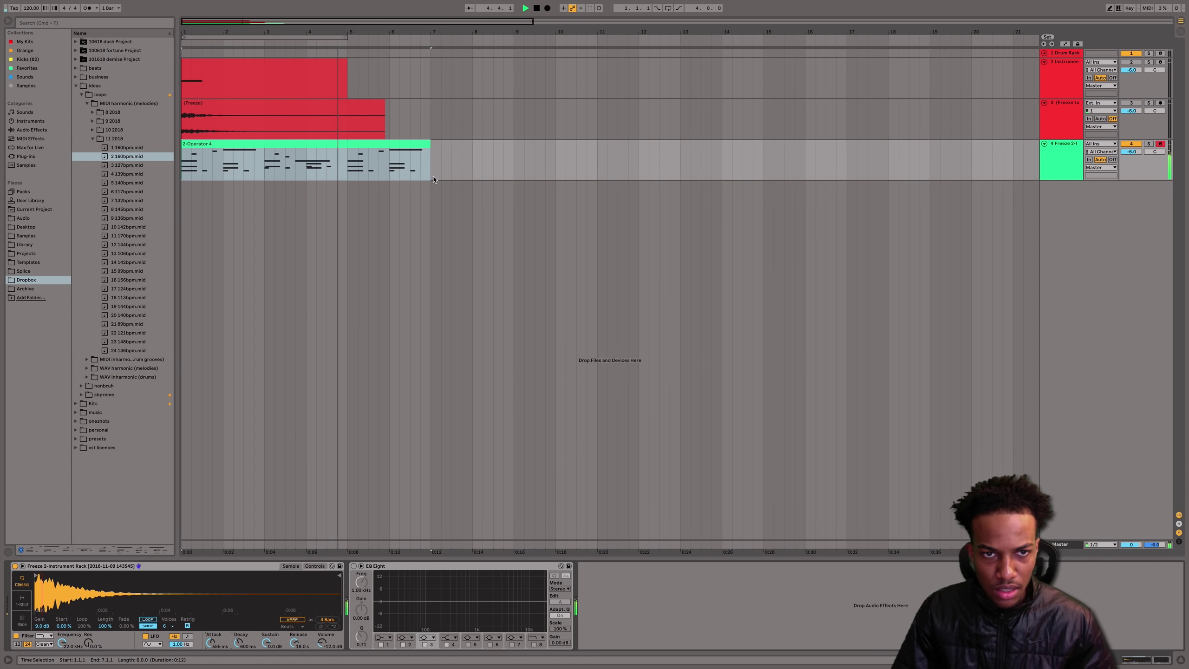
- Extend the melody clip to bar 9 and loop the arrangement over its eight bars
{"action": "left_click", "coordinate": [420, 158]}
{"action": "left_click", "coordinate": [402, 156]}
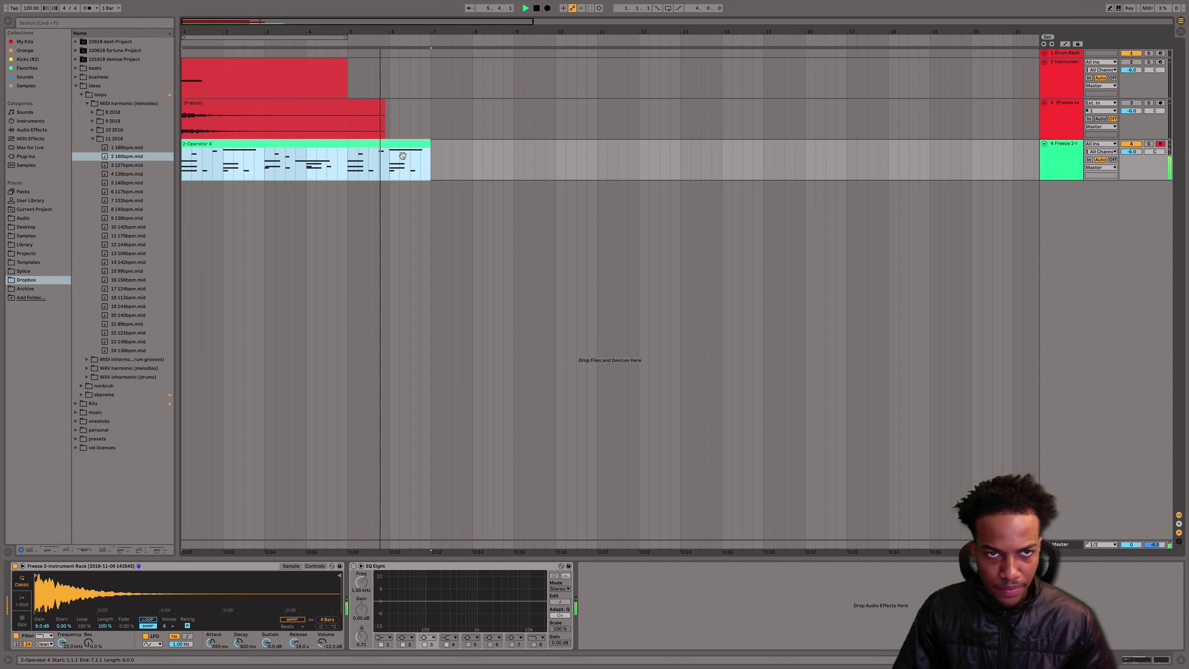
{"action": "left_click_drag", "start_coordinate": [429, 149], "coordinate": [514, 150]}
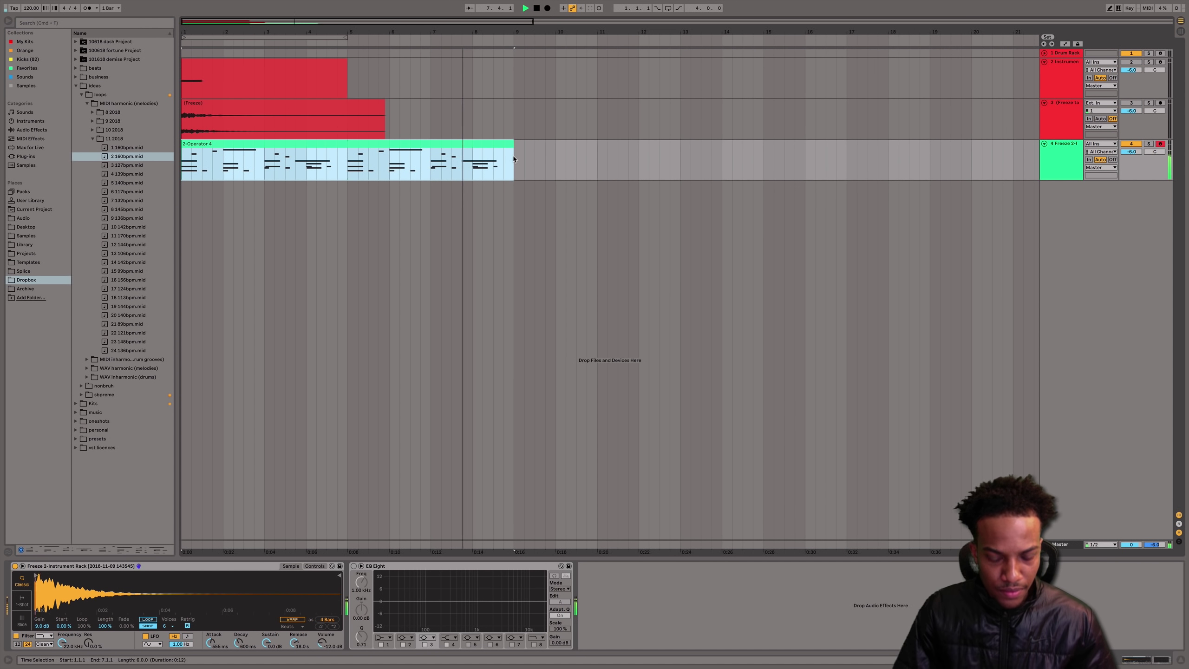
{"action": "key", "text": "super+l"}
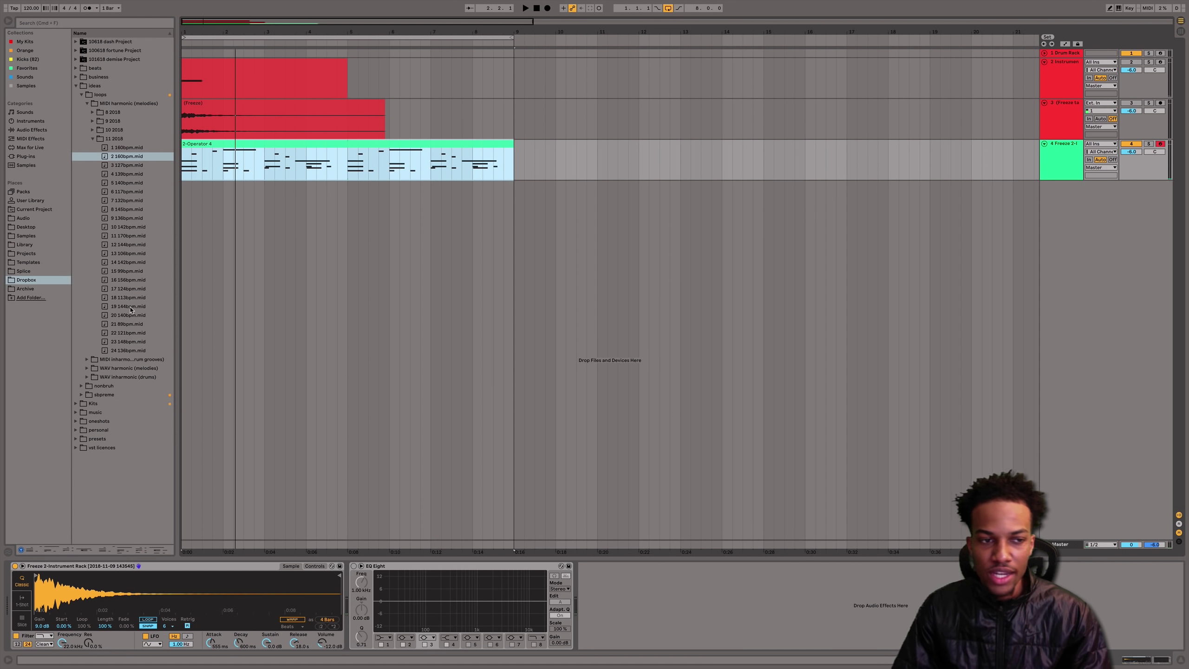
- Preview the MIDI melodies numbered 16 to 19 in the 11 2018 folder
{"action": "left_click", "coordinate": [120, 282]}
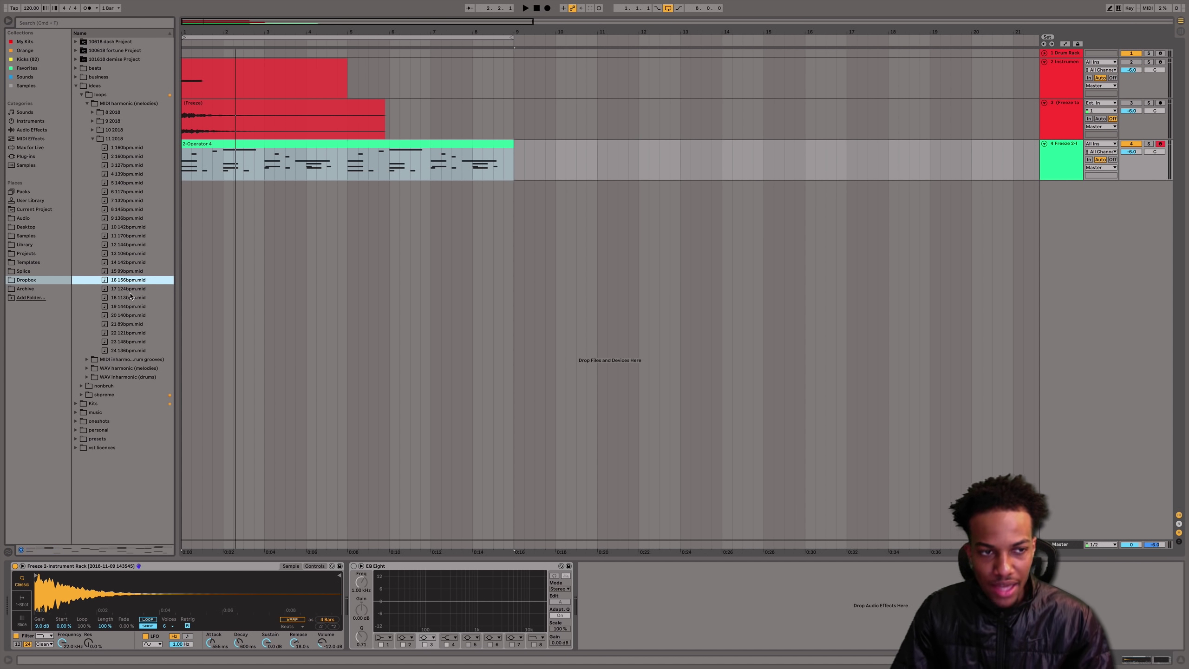
{"action": "left_click", "coordinate": [138, 290]}
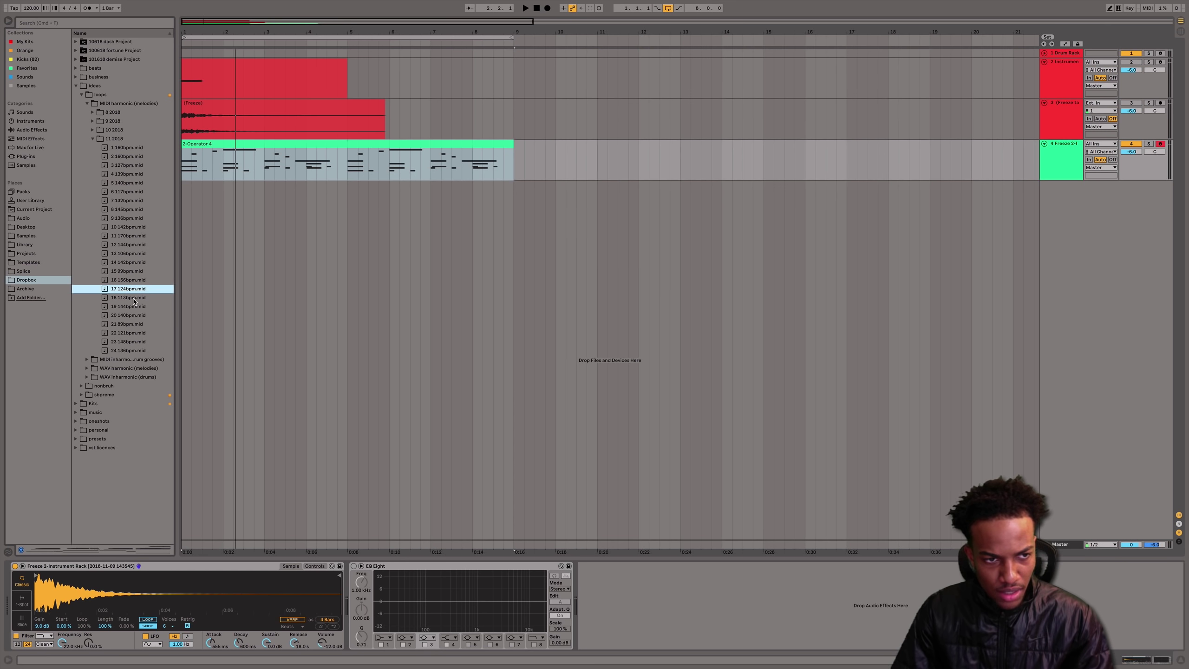
{"action": "left_click", "coordinate": [134, 300]}
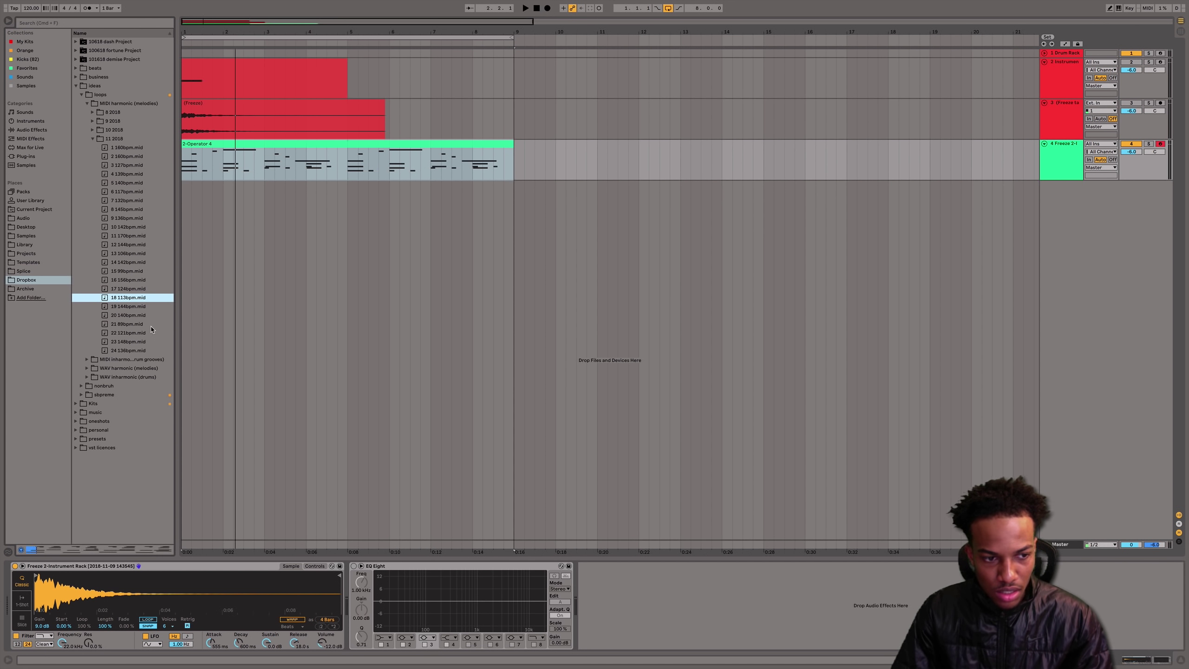
{"action": "left_click", "coordinate": [148, 308]}
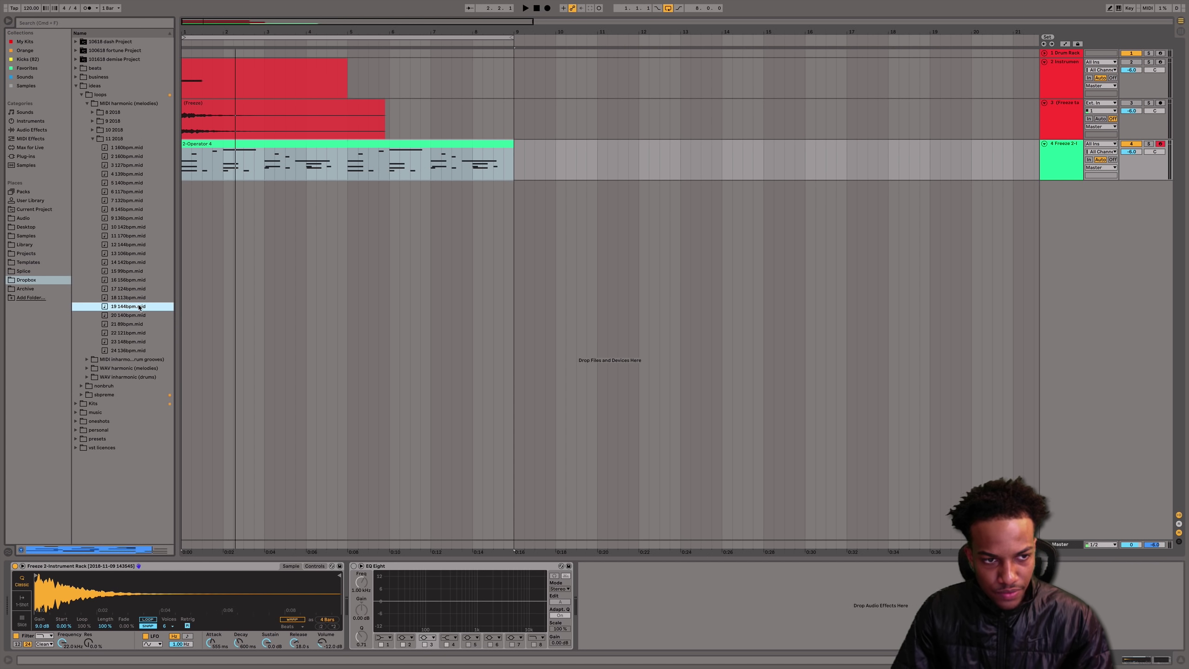
- Place 19 144bpm.mid at bar 1 of the Simpler track without importing its tempo, and delete the rest of the old melody clip
{"action": "left_click_drag", "start_coordinate": [134, 308], "coordinate": [185, 159]}
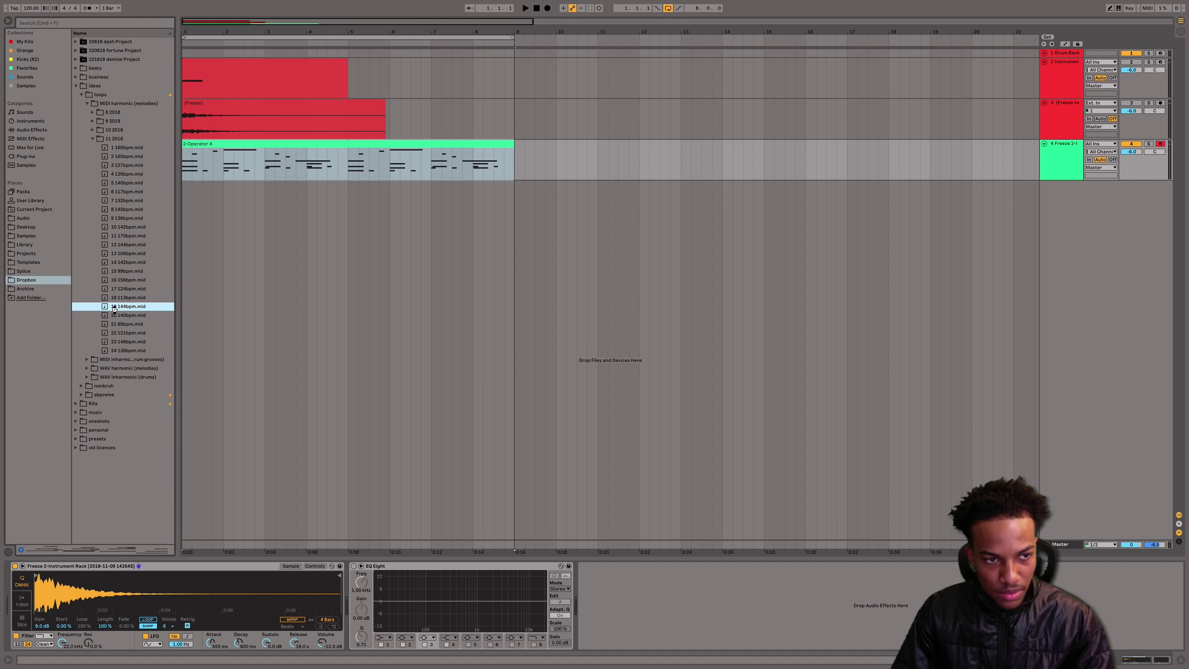
{"action": "mouse_move", "coordinate": [115, 310]}
{"action": "left_mouse_down"}
{"action": "mouse_move", "coordinate": [194, 279]}
{"action": "mouse_move", "coordinate": [185, 160]}
{"action": "left_mouse_up"}
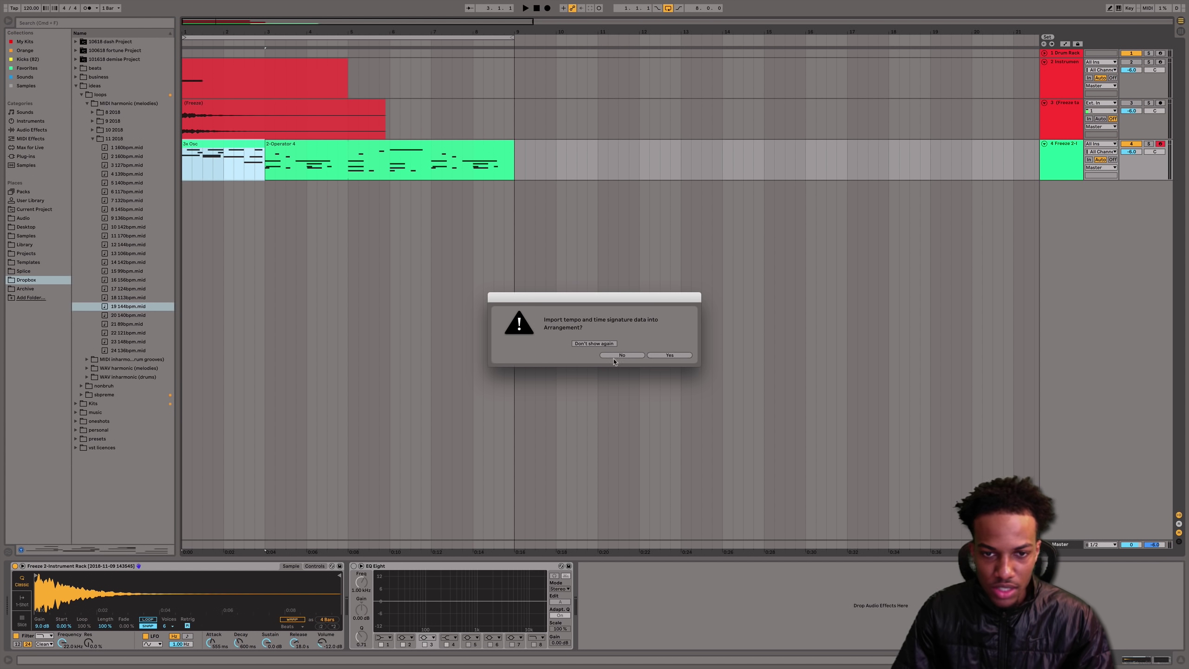
{"action": "left_click", "coordinate": [617, 356]}
{"action": "left_click", "coordinate": [302, 141]}
{"action": "key", "text": "Delete"}
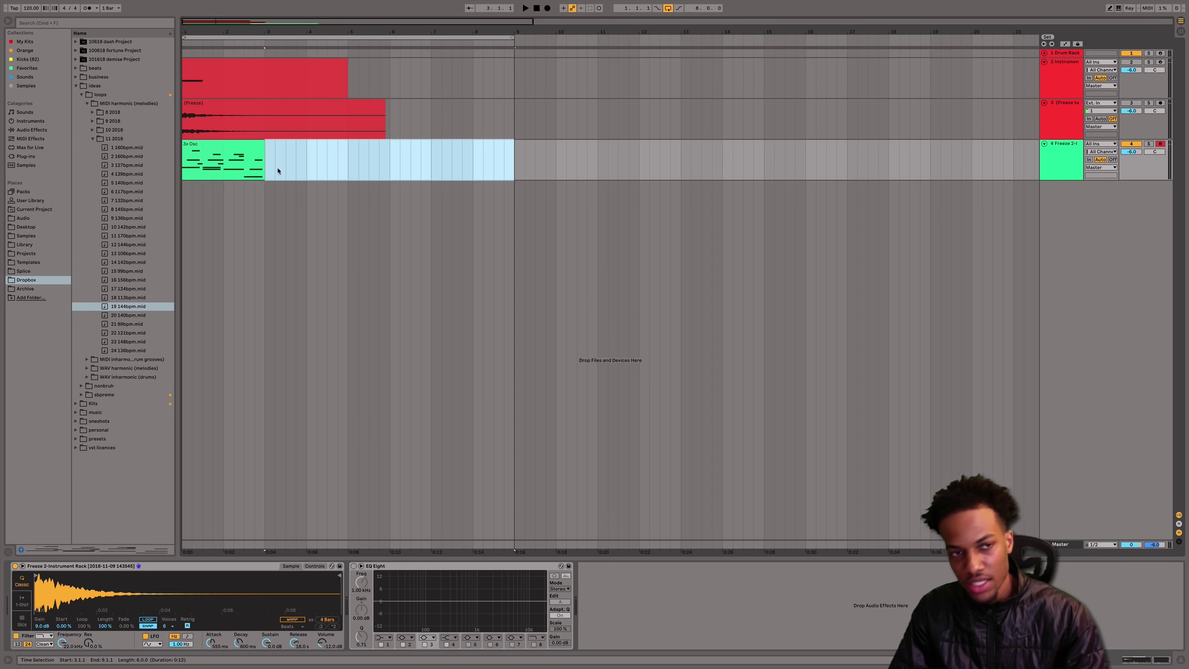
- Double the length and spacing of the new clip's notes, extend the clip to bar 5 and close its note editor
{"action": "double_click", "coordinate": [234, 144]}
{"action": "left_click", "coordinate": [210, 502]}
{"action": "key", "text": "super+a"}
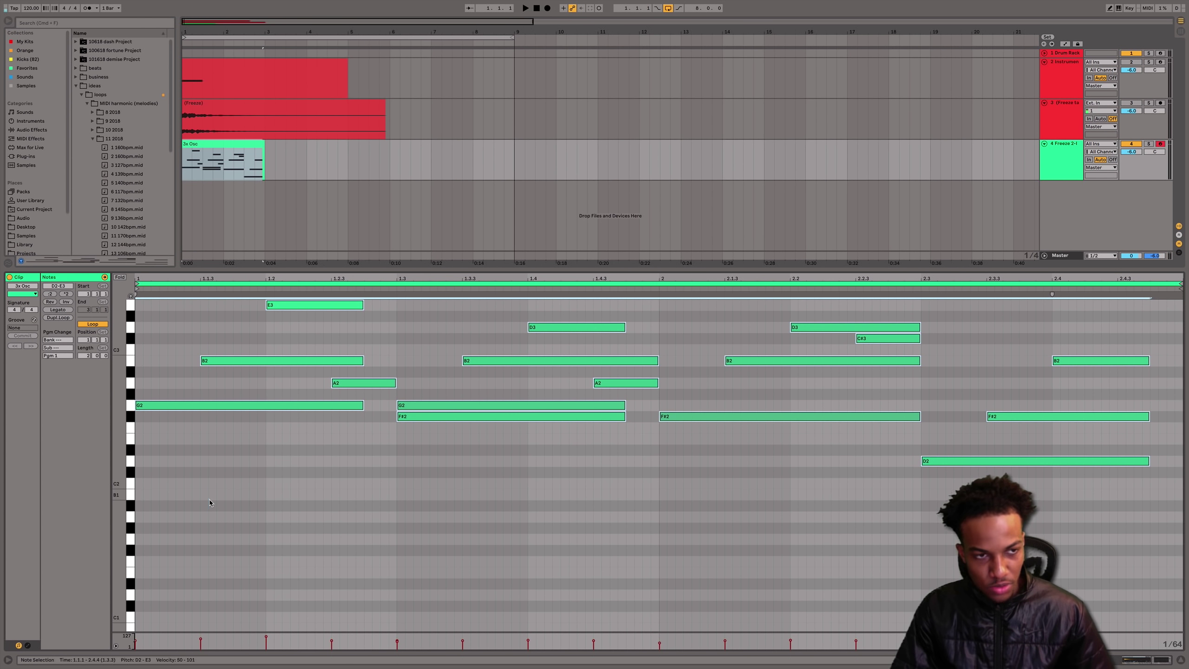
{"action": "left_click", "coordinate": [66, 296]}
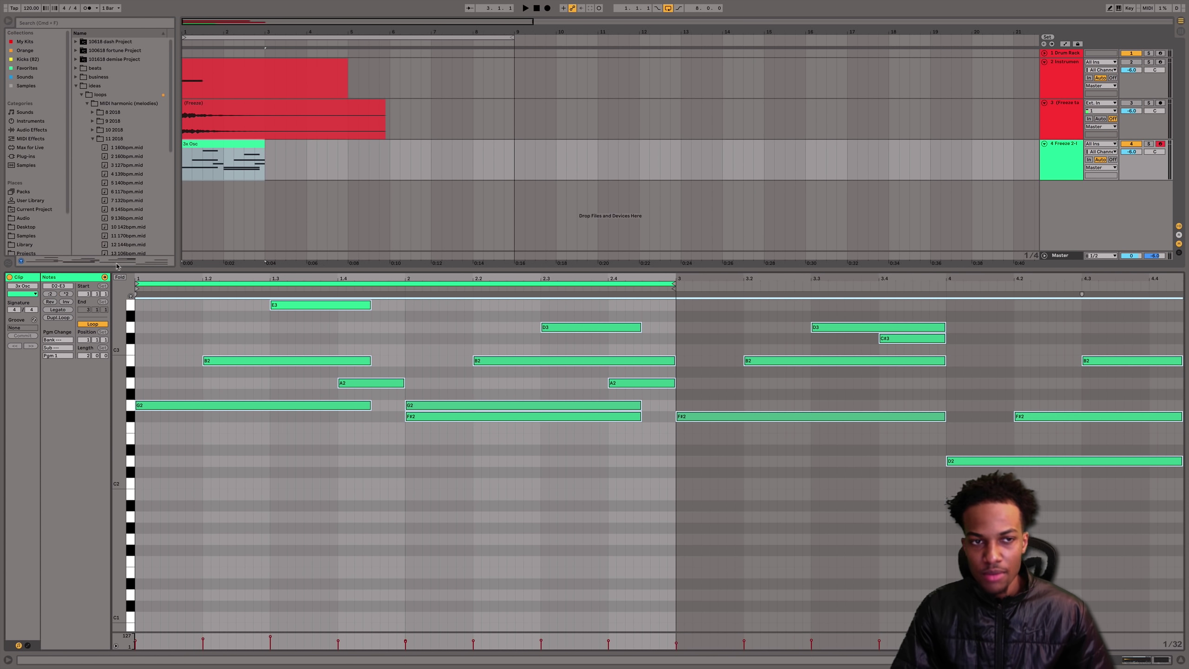
{"action": "left_click_drag", "start_coordinate": [264, 145], "coordinate": [348, 149]}
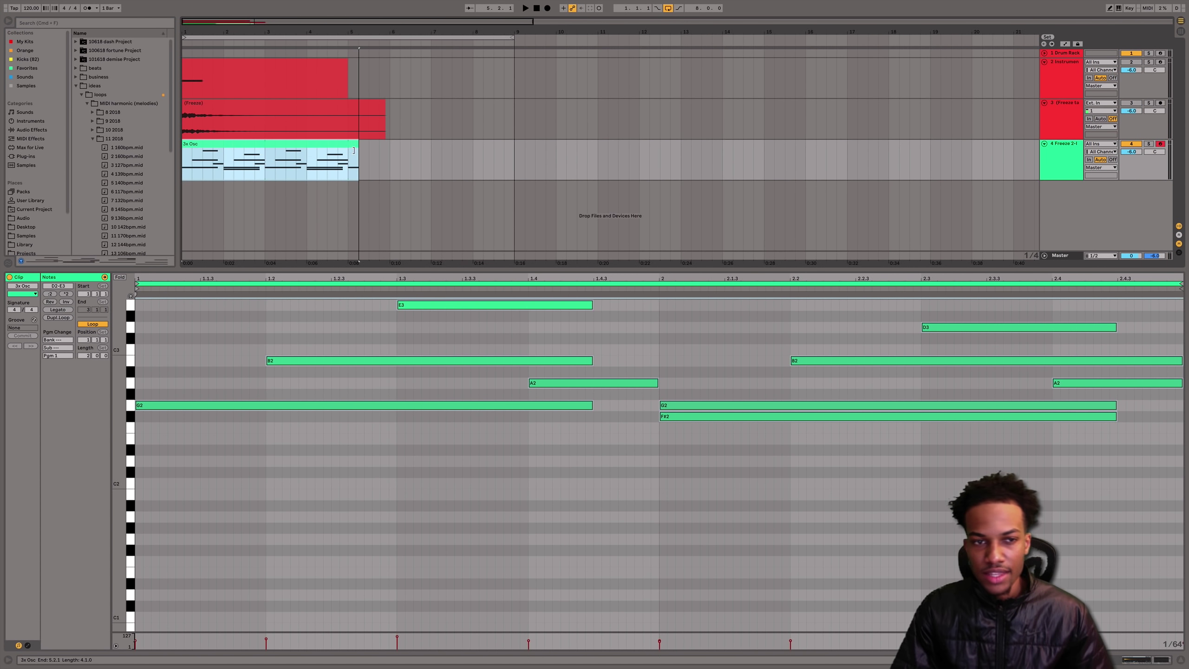
{"action": "left_click", "coordinate": [1182, 664]}
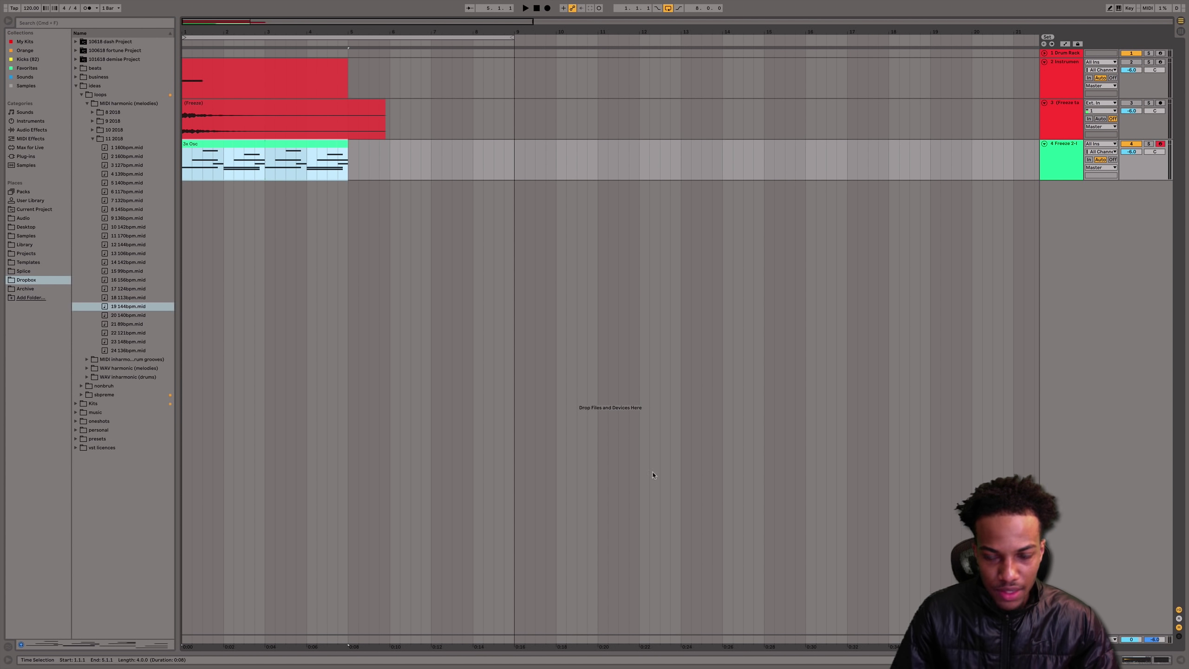
- Shorten the melody clip on the Simpler track to end at bar 3 and open its notes
{"action": "mouse_move", "coordinate": [348, 147]}
{"action": "left_mouse_down"}
{"action": "mouse_move", "coordinate": [264, 147]}
{"action": "mouse_move", "coordinate": [349, 144]}
{"action": "left_mouse_up"}
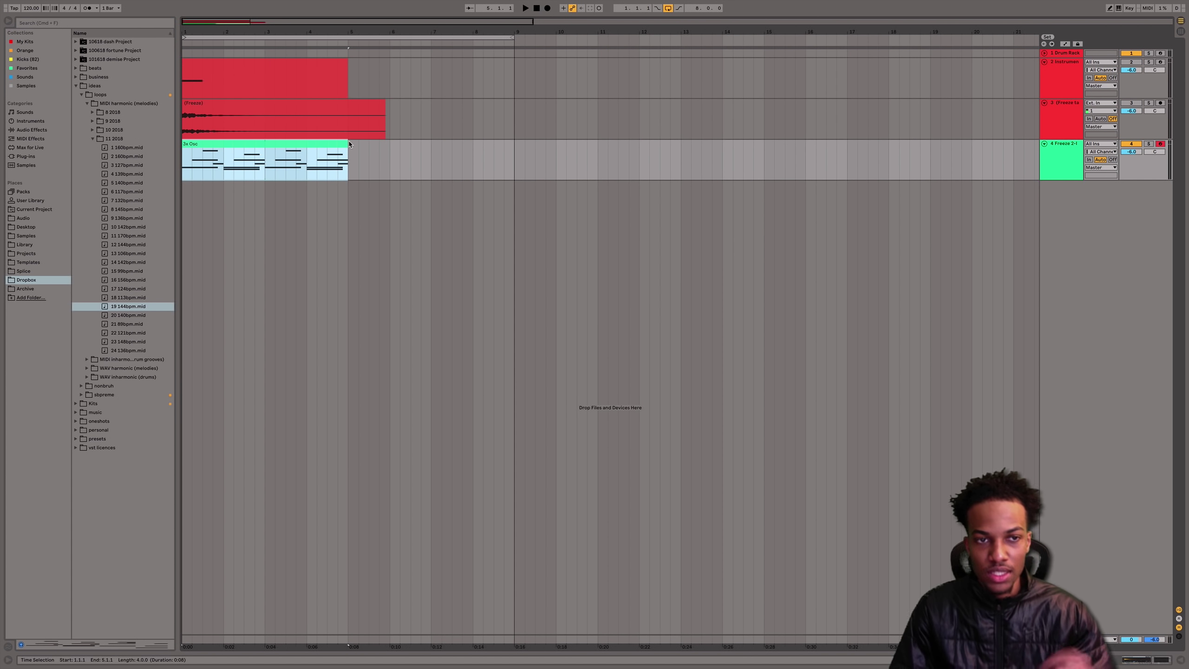
{"action": "left_click_drag", "start_coordinate": [342, 147], "coordinate": [268, 148]}
{"action": "key", "text": "space"}
{"action": "double_click", "coordinate": [248, 148]}
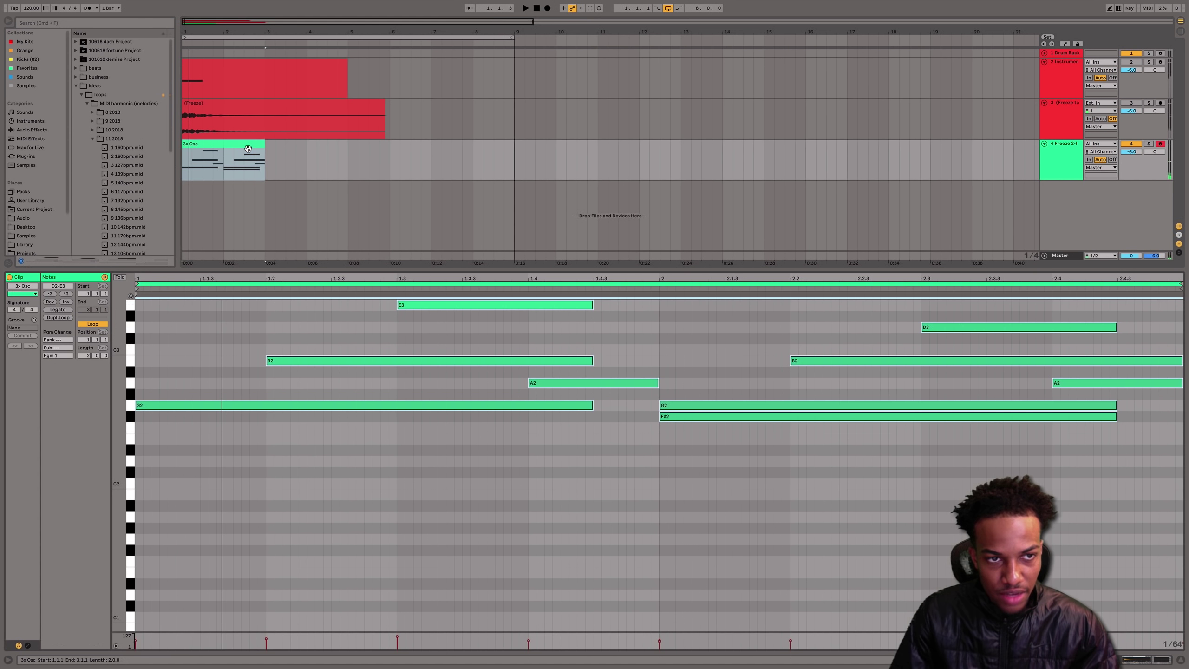
{"action": "left_click", "coordinate": [239, 357]}
{"action": "left_click", "coordinate": [221, 125]}
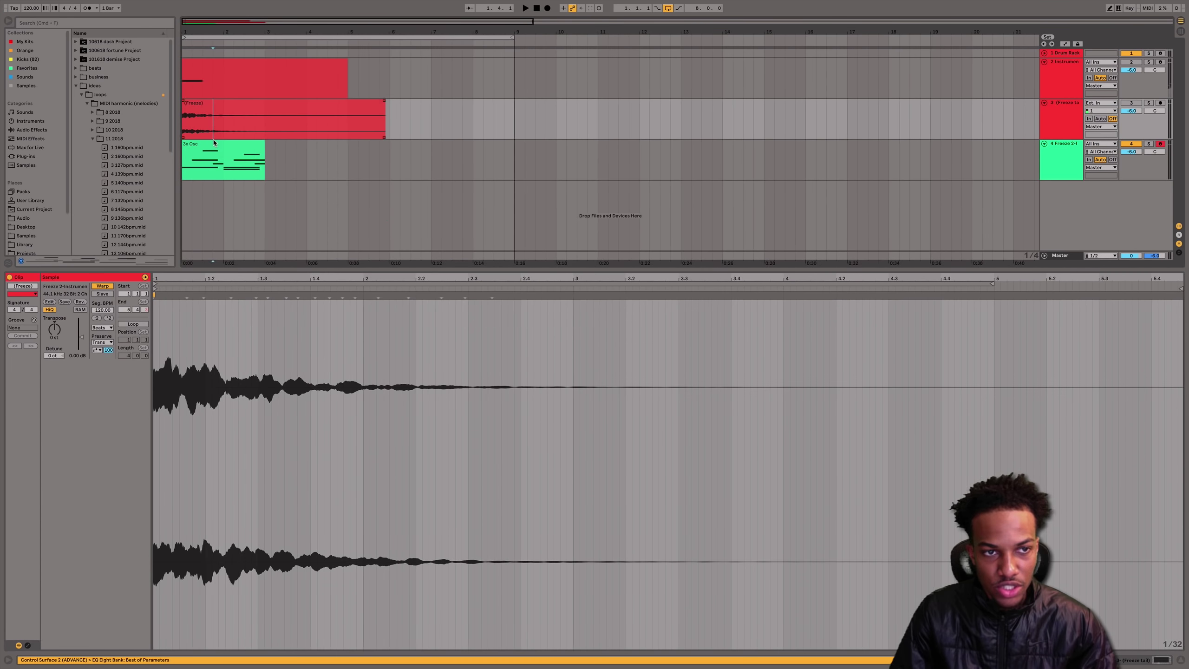
{"action": "left_click", "coordinate": [218, 147]}
- Solo the Simpler track, play it from the start and loop the arrangement over the two-bar melody clip
{"action": "left_click", "coordinate": [1148, 144]}
{"action": "left_click", "coordinate": [800, 169]}
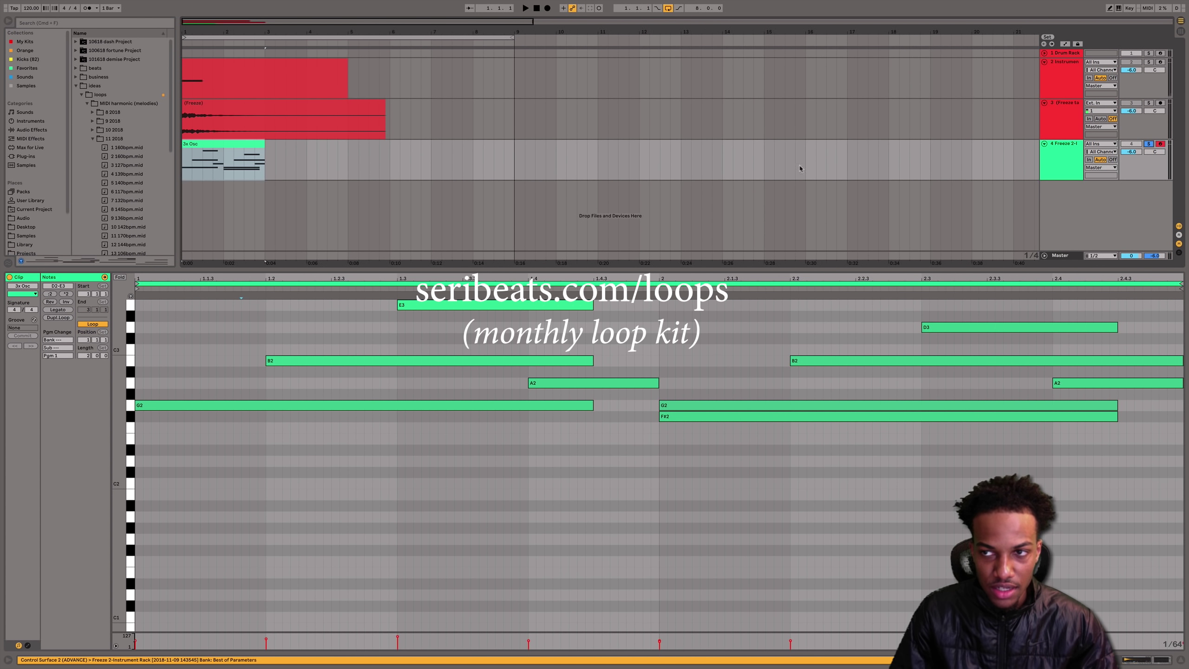
{"action": "left_click", "coordinate": [192, 217]}
{"action": "key", "text": "space"}
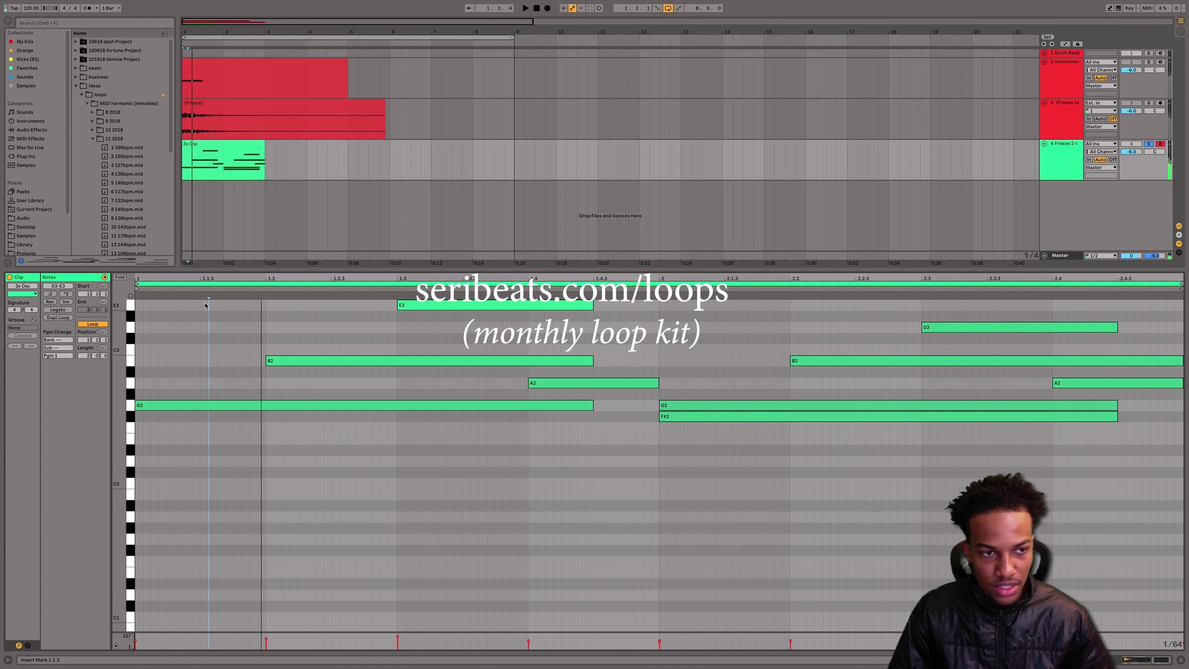
{"action": "left_click", "coordinate": [236, 149]}
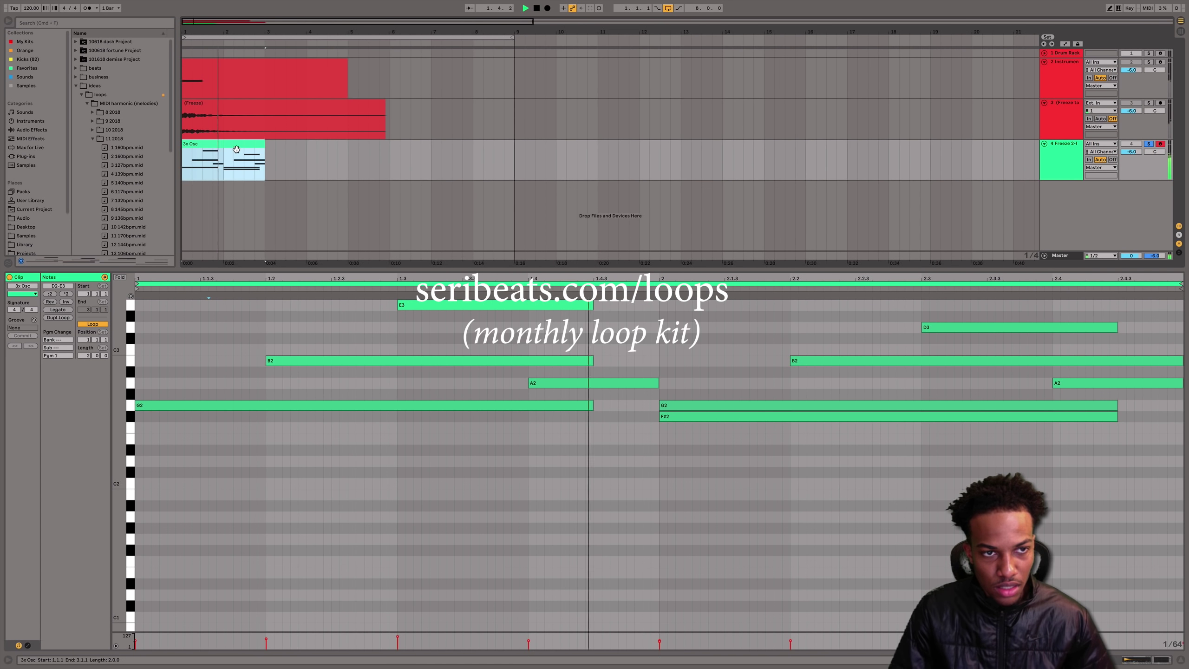
{"action": "key", "text": "super+l"}
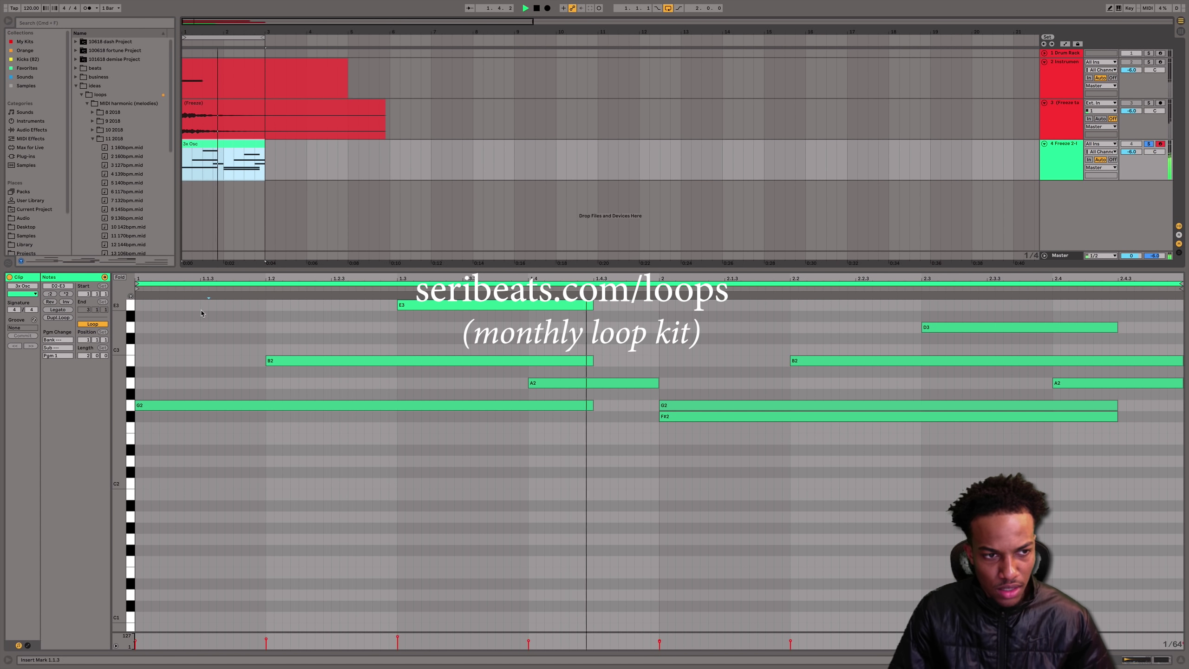
- Double the length and spacing of the melody notes, and extend the arrangement loop and the clip to bar 5 for playback
{"action": "left_click", "coordinate": [190, 322]}
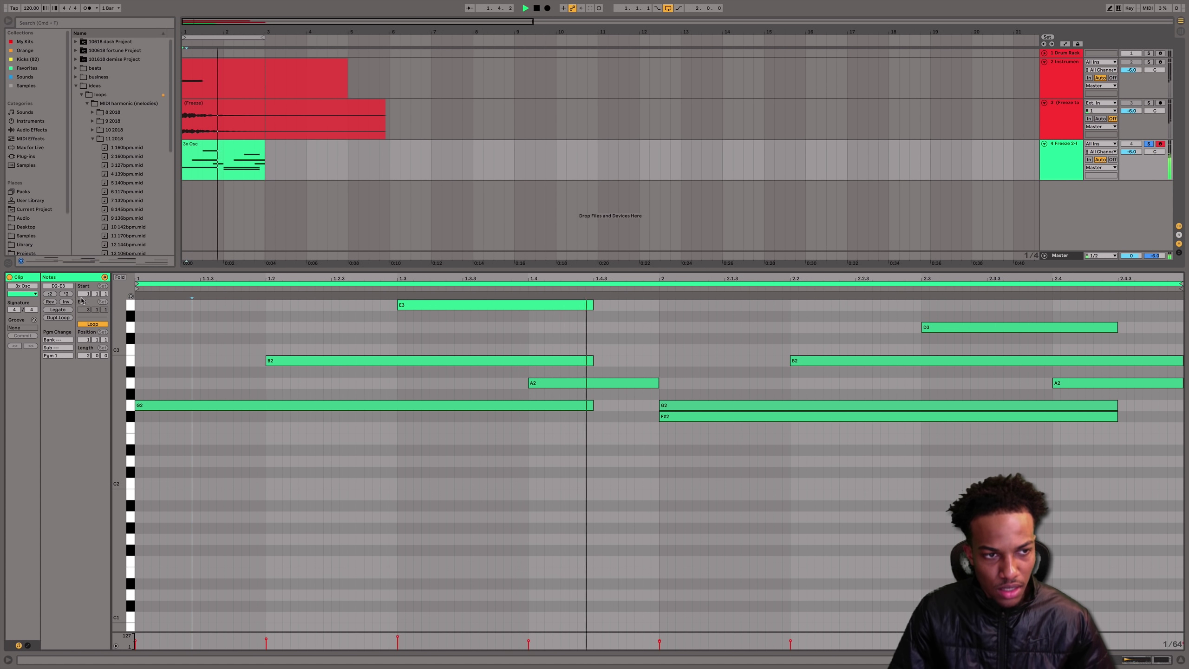
{"action": "left_click", "coordinate": [66, 293]}
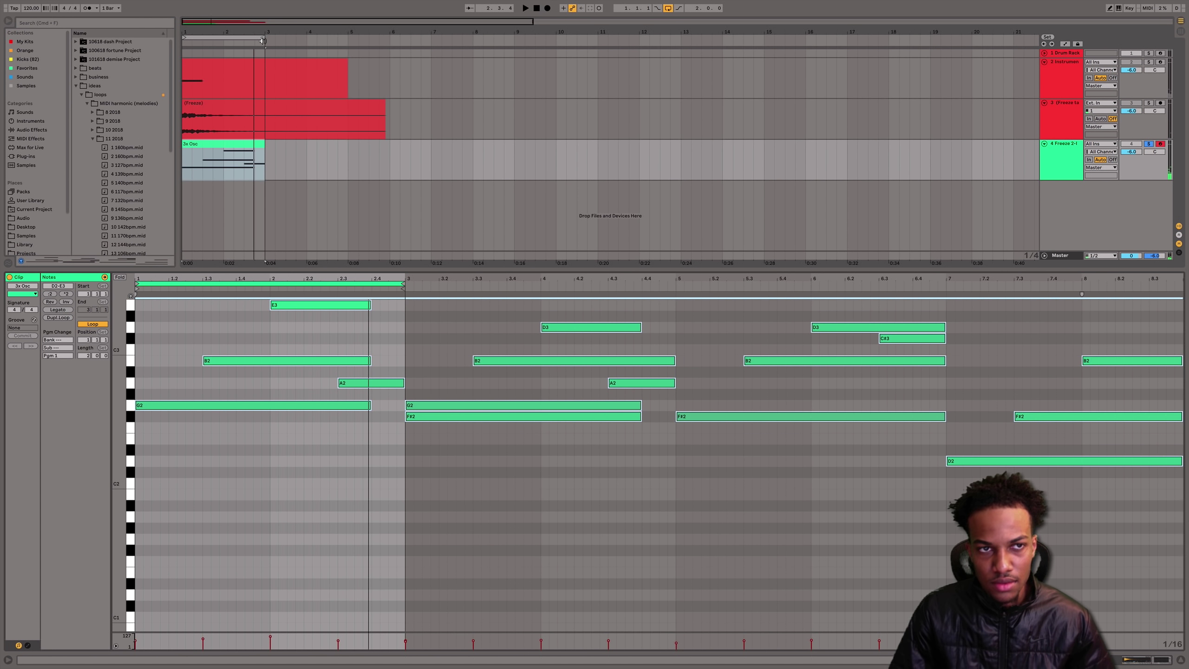
{"action": "left_click_drag", "start_coordinate": [263, 41], "coordinate": [354, 46]}
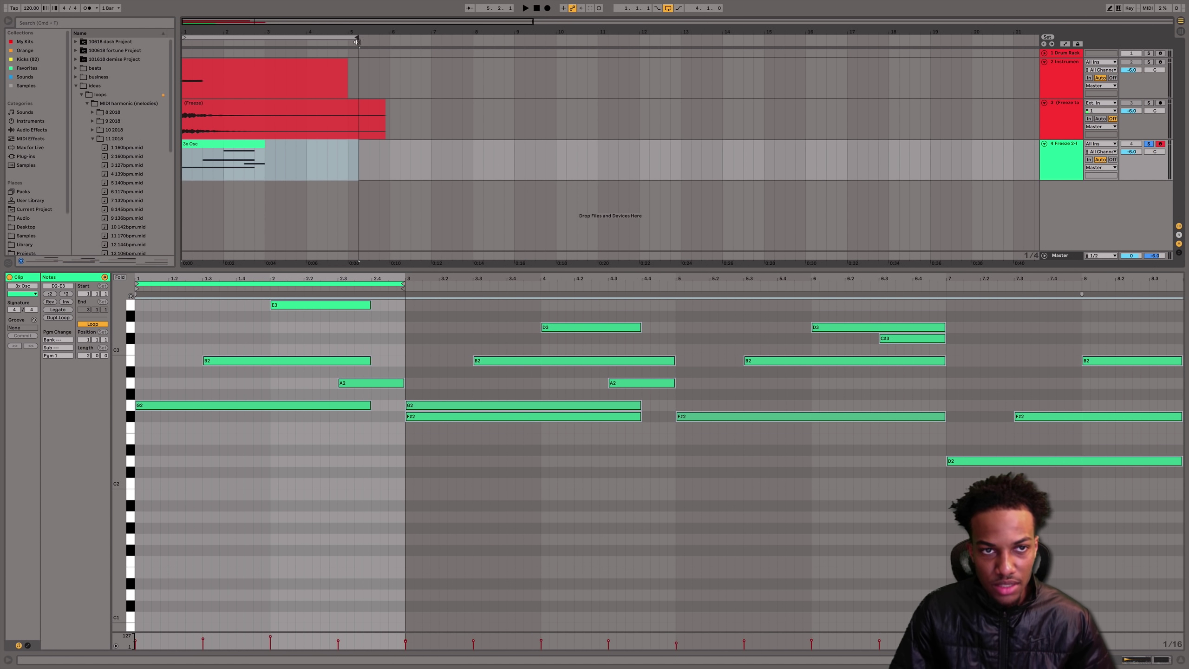
{"action": "left_click", "coordinate": [262, 144]}
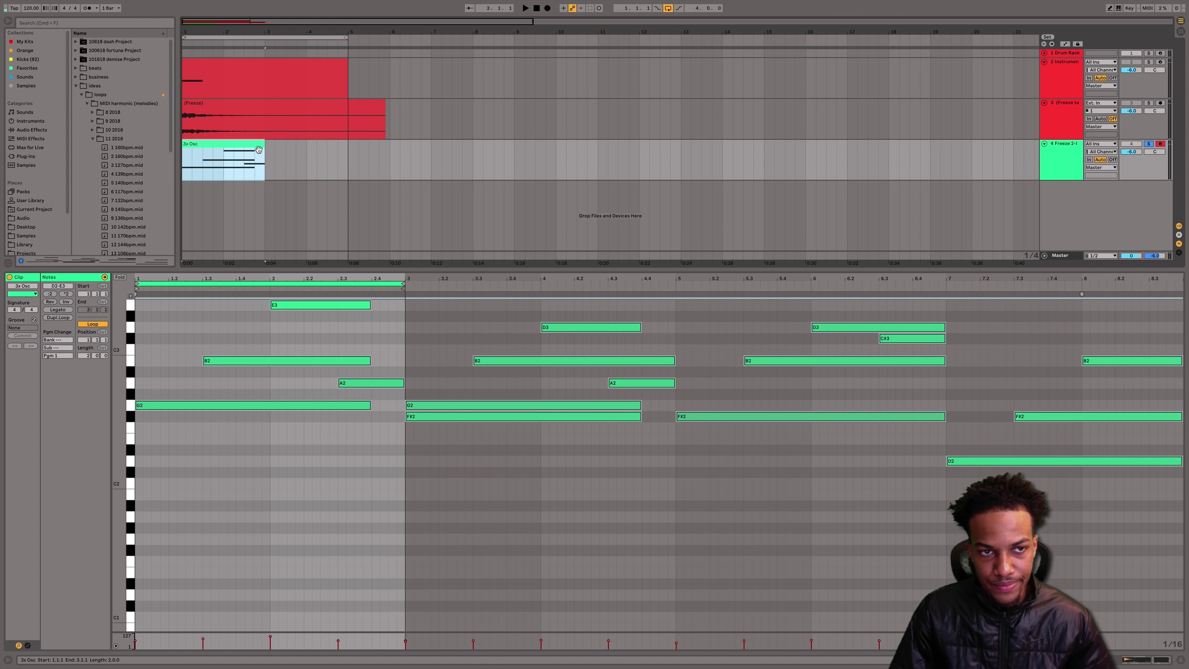
{"action": "left_click_drag", "start_coordinate": [298, 149], "coordinate": [347, 153]}
{"action": "key", "text": "space"}
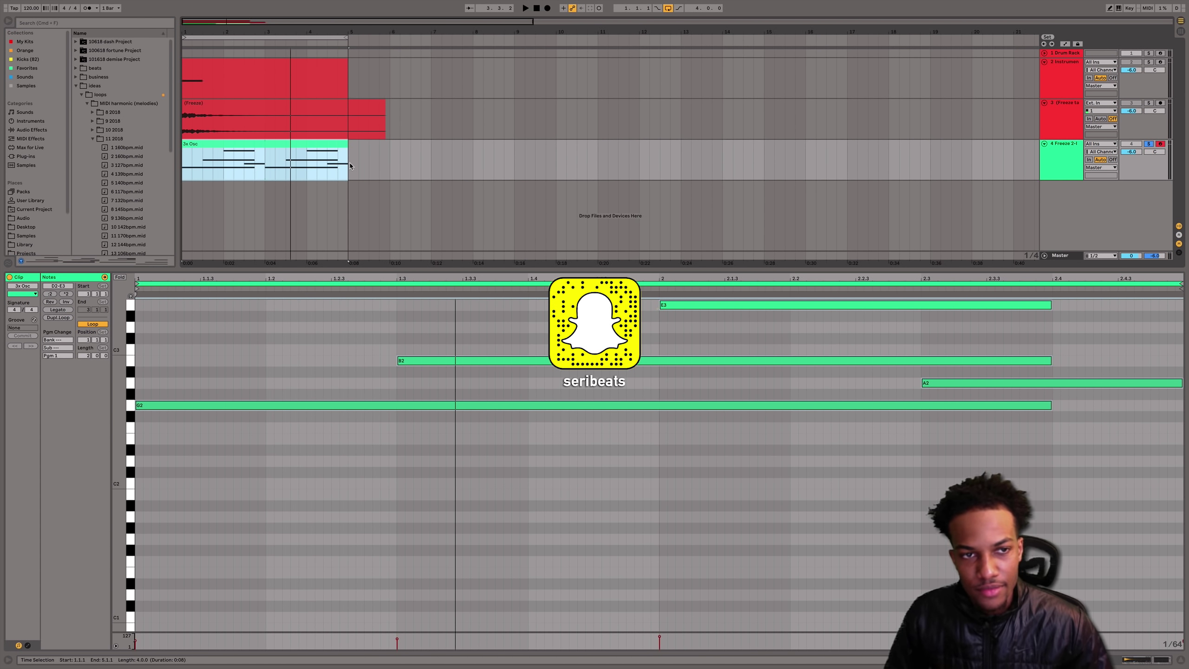
{"action": "key", "text": "space"}
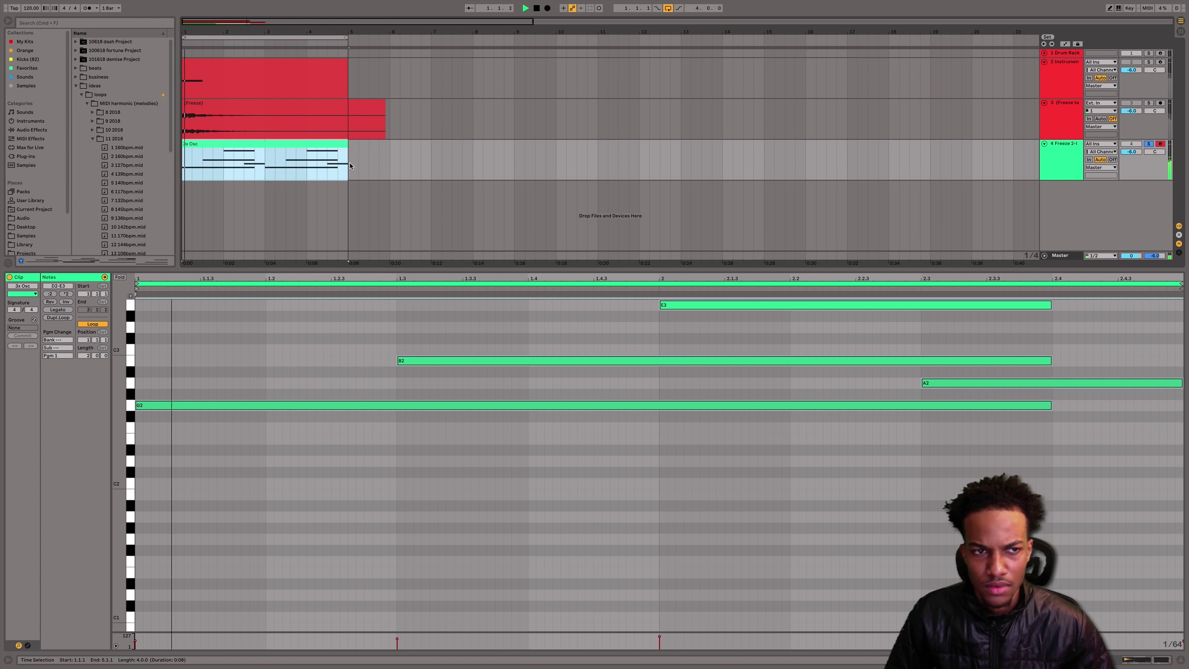
{"action": "key", "text": "space"}
- Extend the loop inside the melody clip to bar 9 and play the result
{"action": "double_click", "coordinate": [323, 146]}
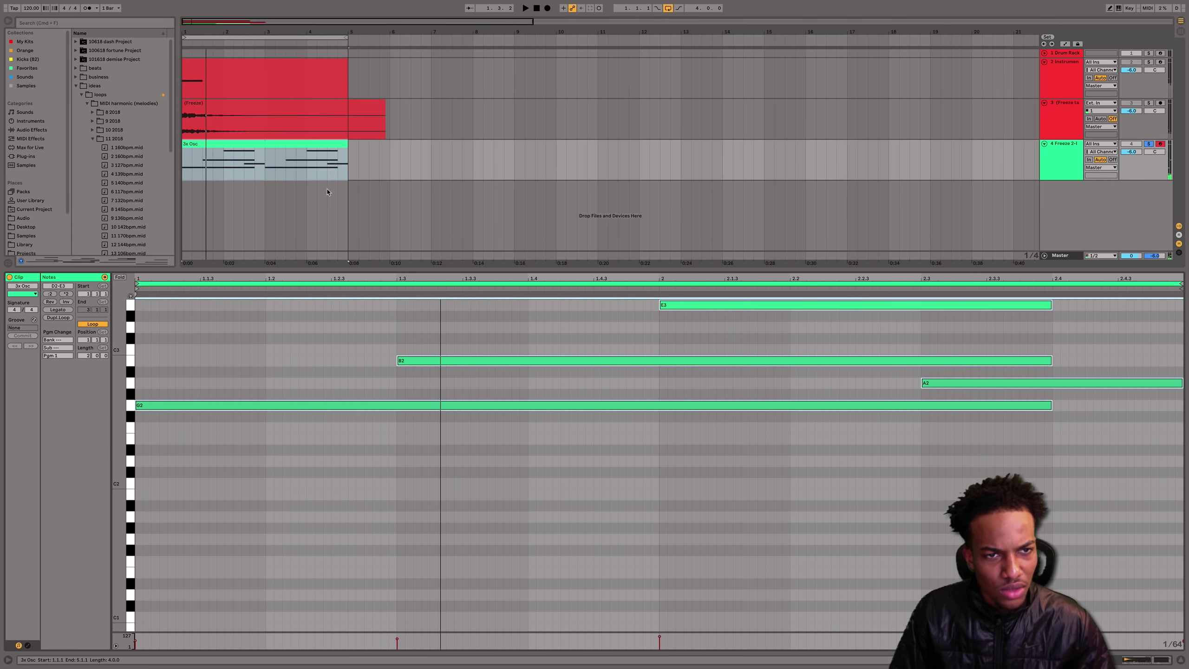
{"action": "left_click", "coordinate": [316, 345]}
{"action": "left_click_drag", "start_coordinate": [413, 280], "coordinate": [413, 225]}
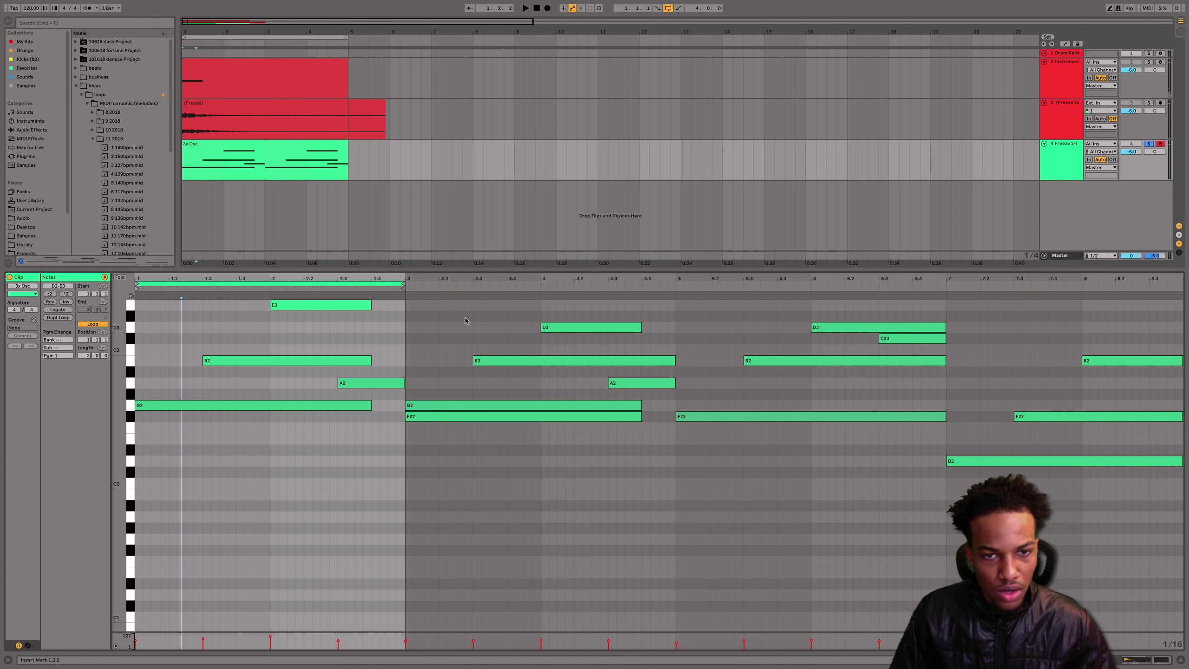
{"action": "left_click_drag", "start_coordinate": [402, 281], "coordinate": [1122, 309]}
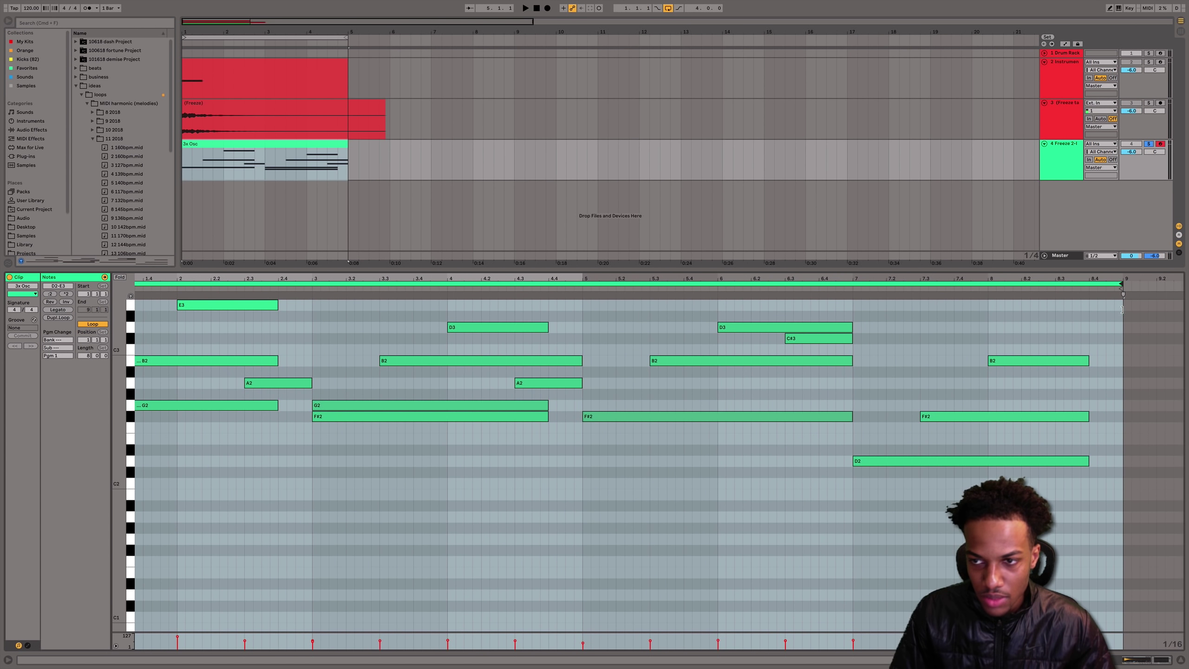
{"action": "left_click", "coordinate": [256, 149]}
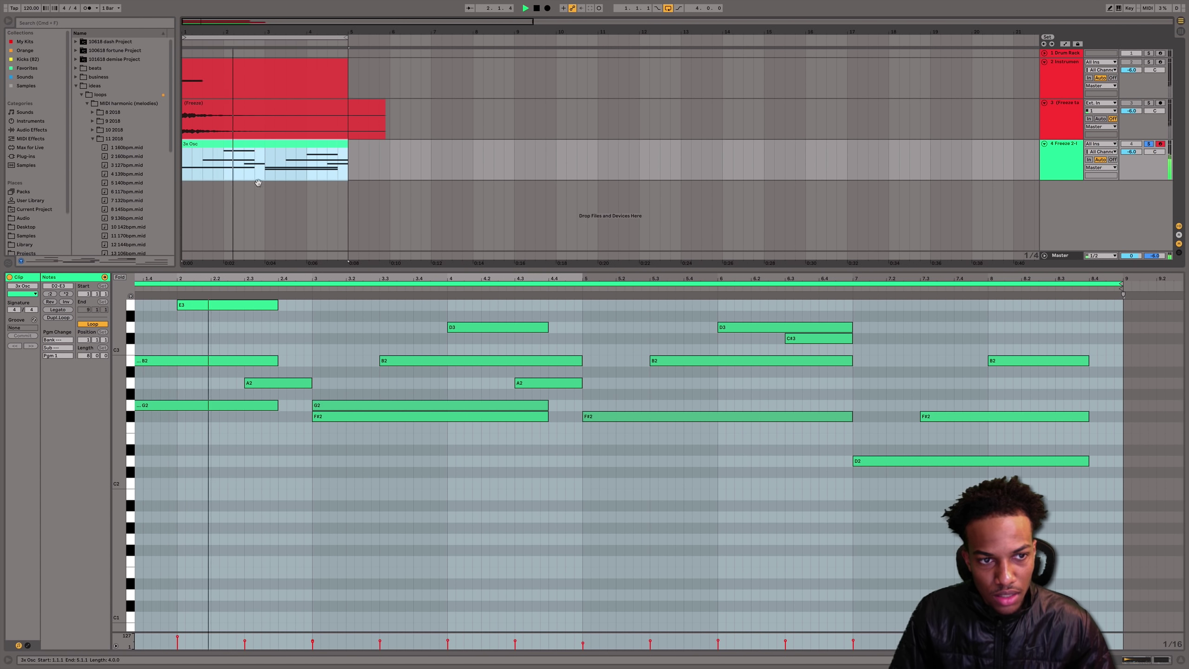
{"action": "key", "text": "space"}
- Halve the length and spacing of all notes in the melody clip and set the project tempo to 124 BPM
{"action": "left_click", "coordinate": [337, 353]}
{"action": "key", "text": "super+a"}
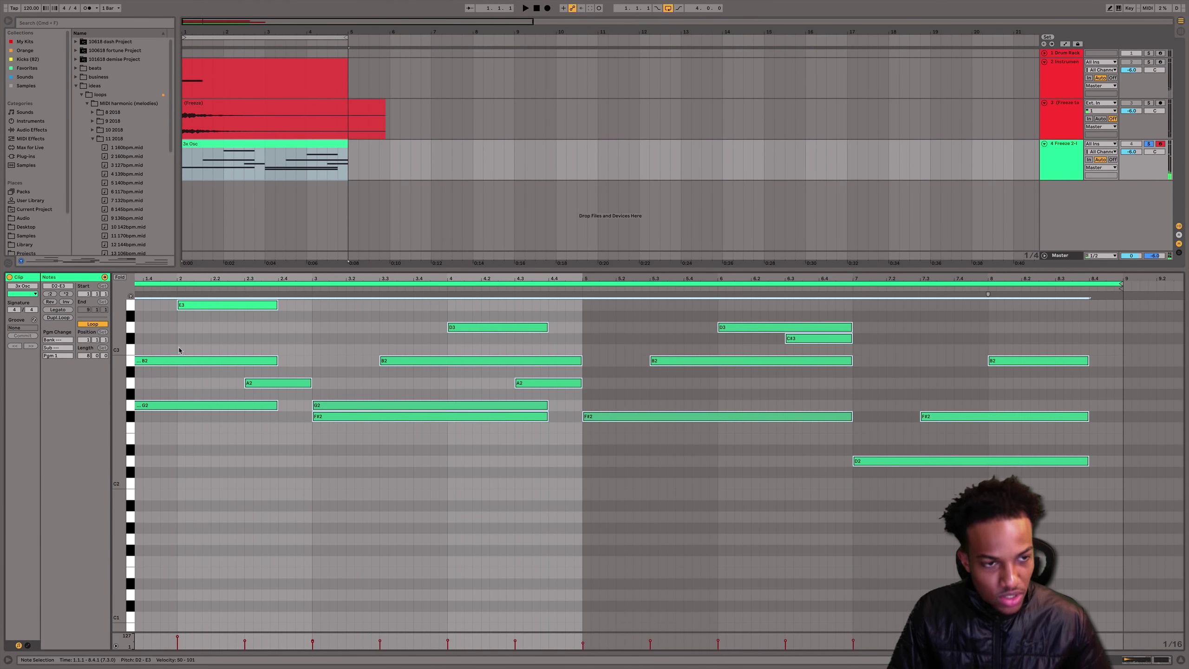
{"action": "left_click", "coordinate": [50, 293]}
{"action": "key", "text": "space"}
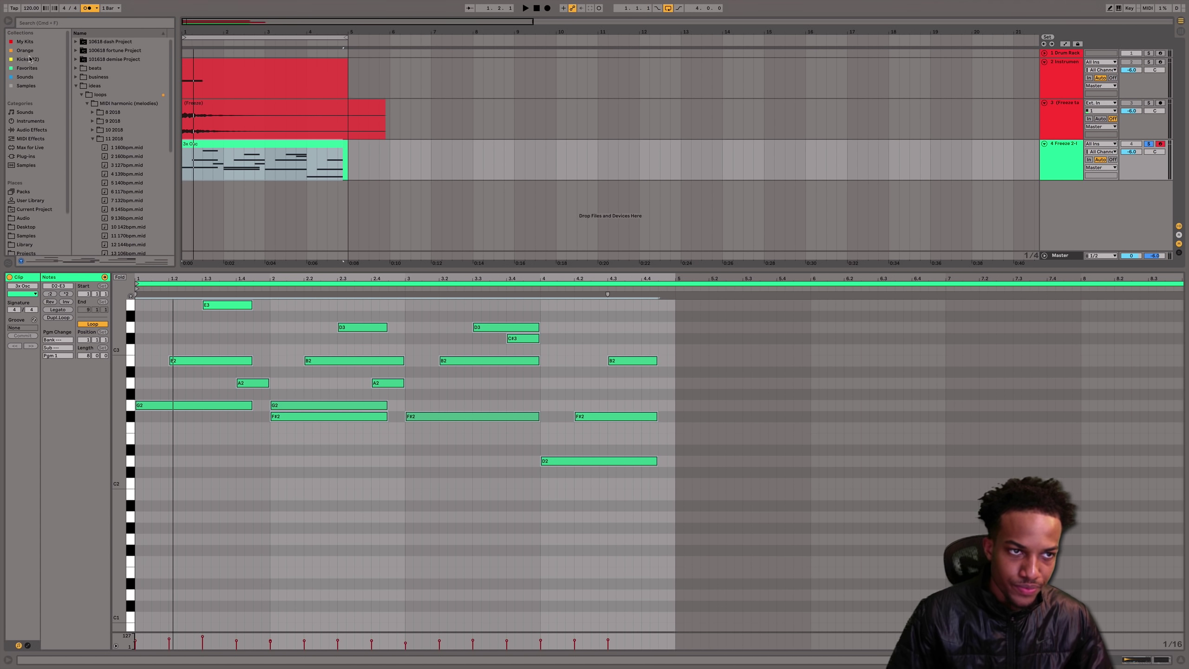
{"action": "mouse_move", "coordinate": [28, 6]}
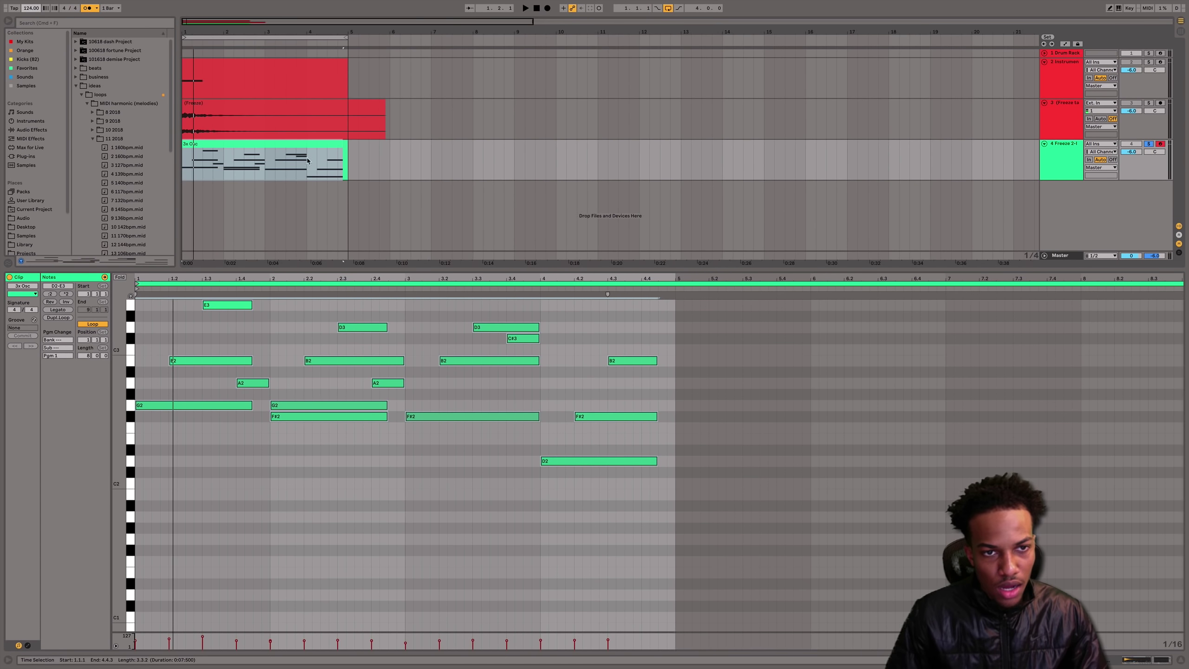
- Transpose all notes of the melody clip down one semitone and play the result
{"action": "left_click", "coordinate": [604, 361]}
{"action": "left_click", "coordinate": [270, 360]}
{"action": "key", "text": "super+a"}
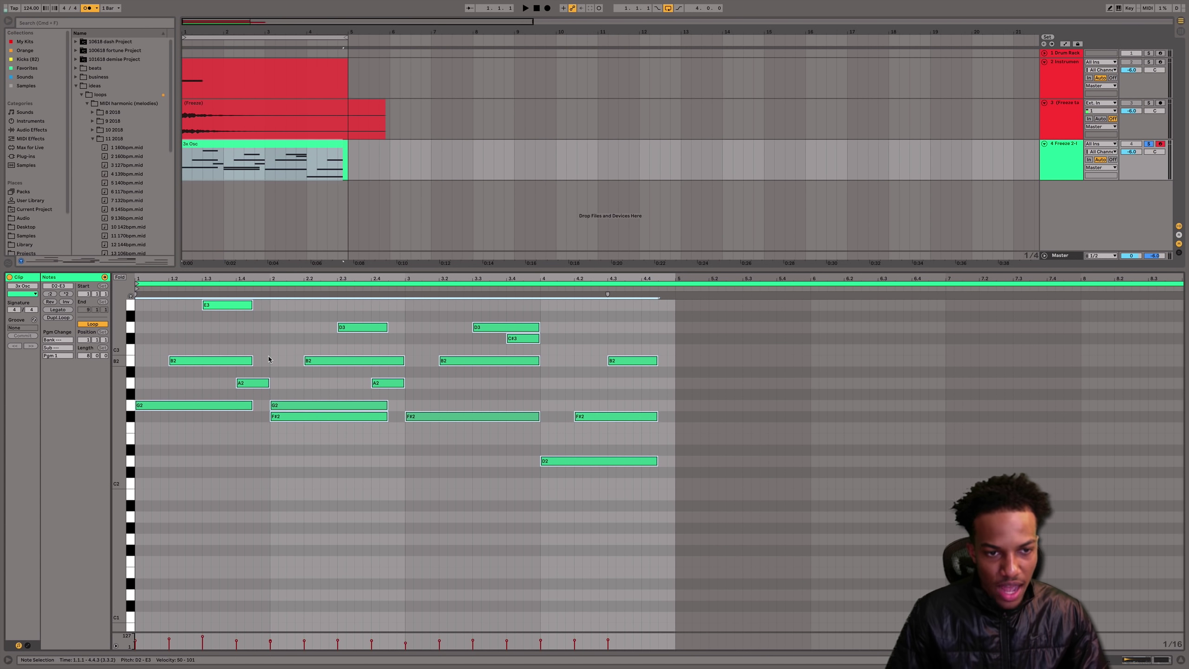
{"action": "key", "text": "Down"}
{"action": "key", "text": "space"}
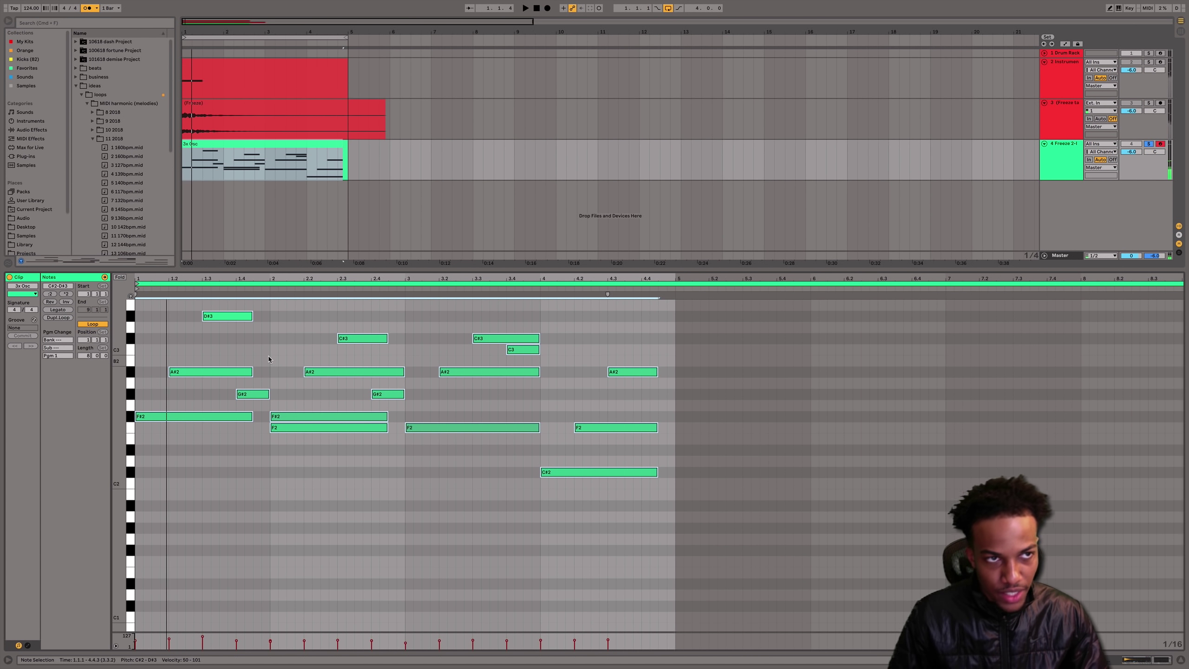
{"action": "key", "text": "space"}
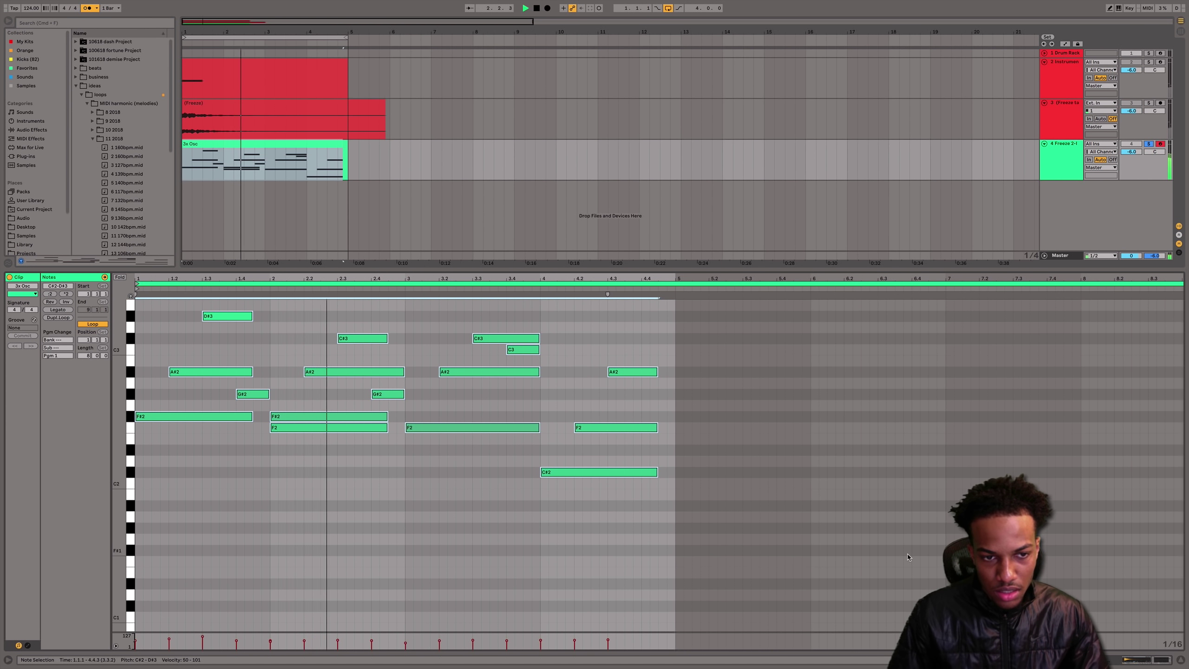
- Try the melody one and two semitones lower still, and raise all notes three semitones again
{"action": "key", "text": "Down"}
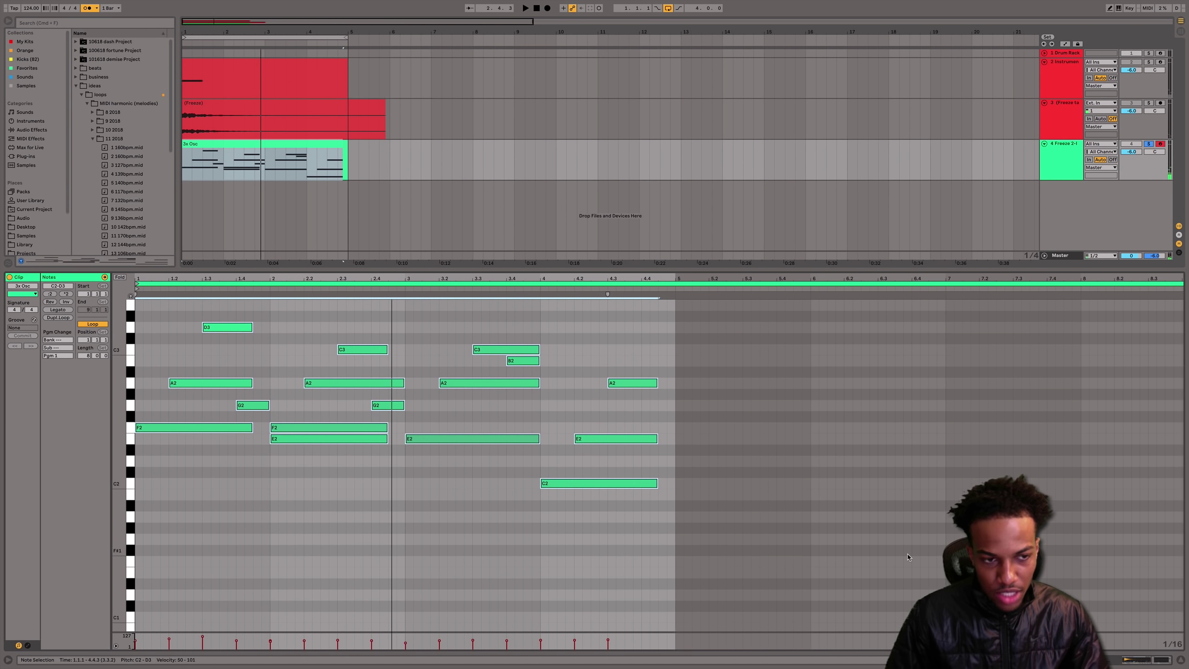
{"action": "key", "text": "space"}
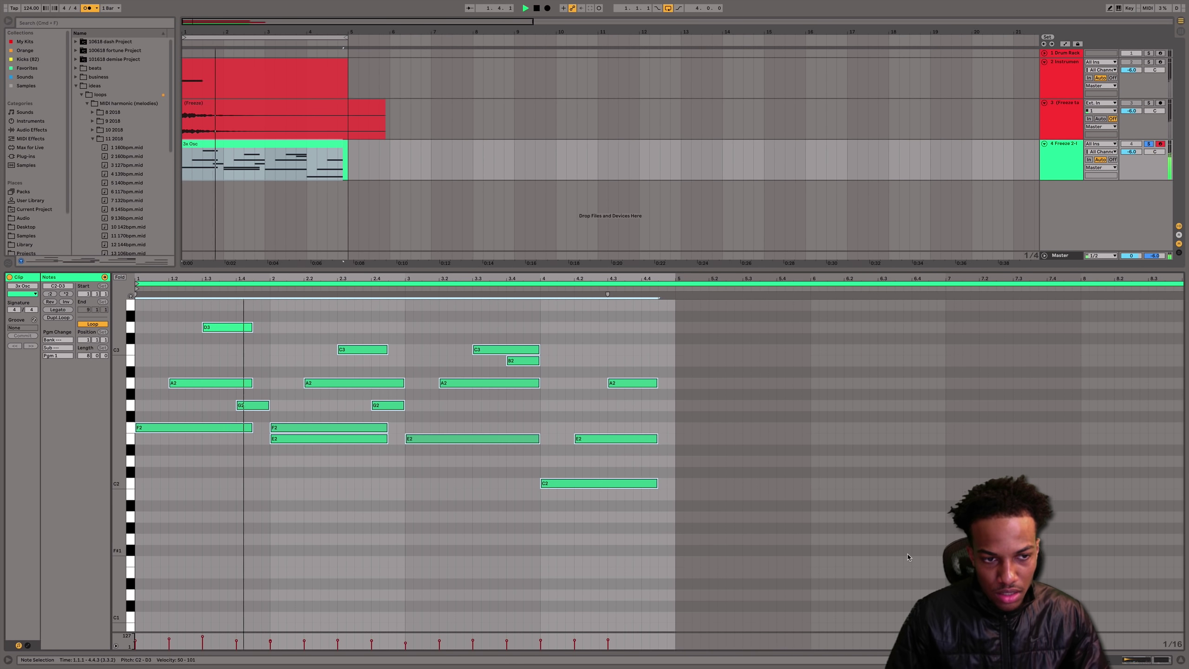
{"action": "key", "text": "Down"}
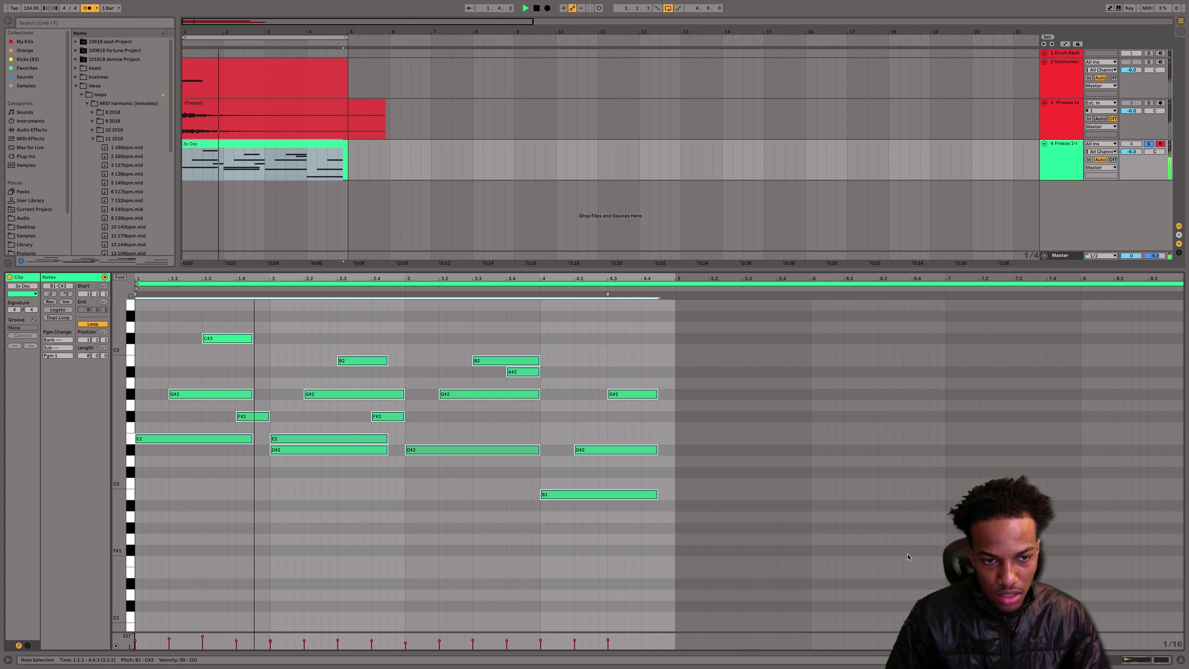
{"action": "key", "text": "Up"}
{"action": "key", "text": "Up"}
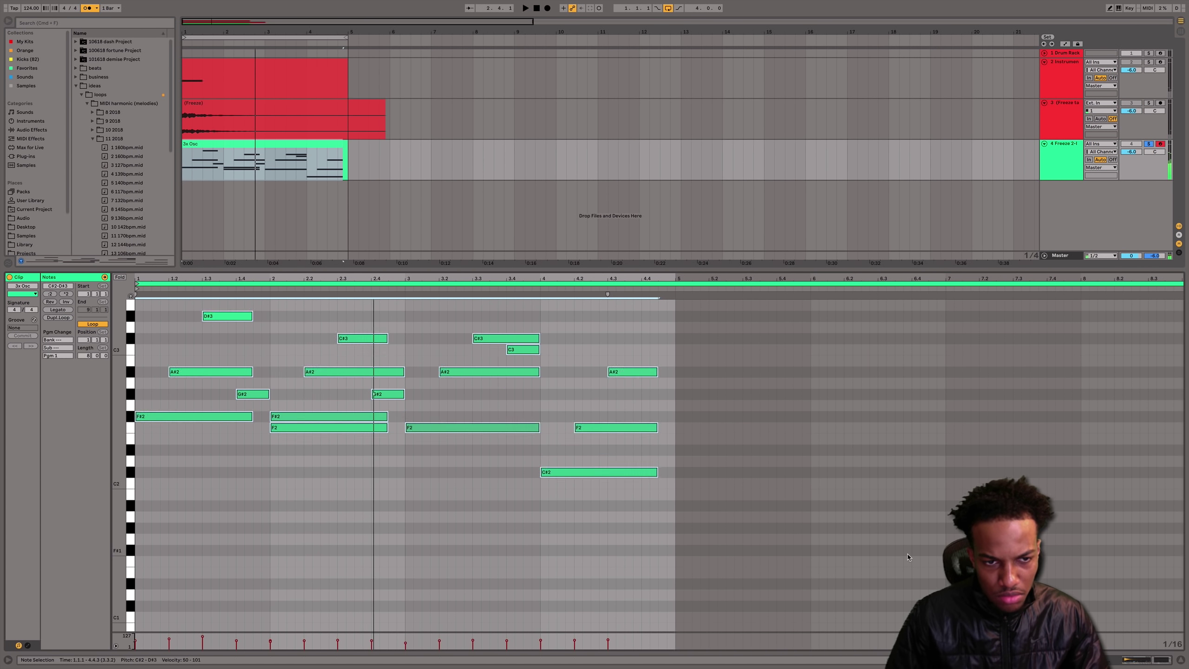
{"action": "key", "text": "Up"}
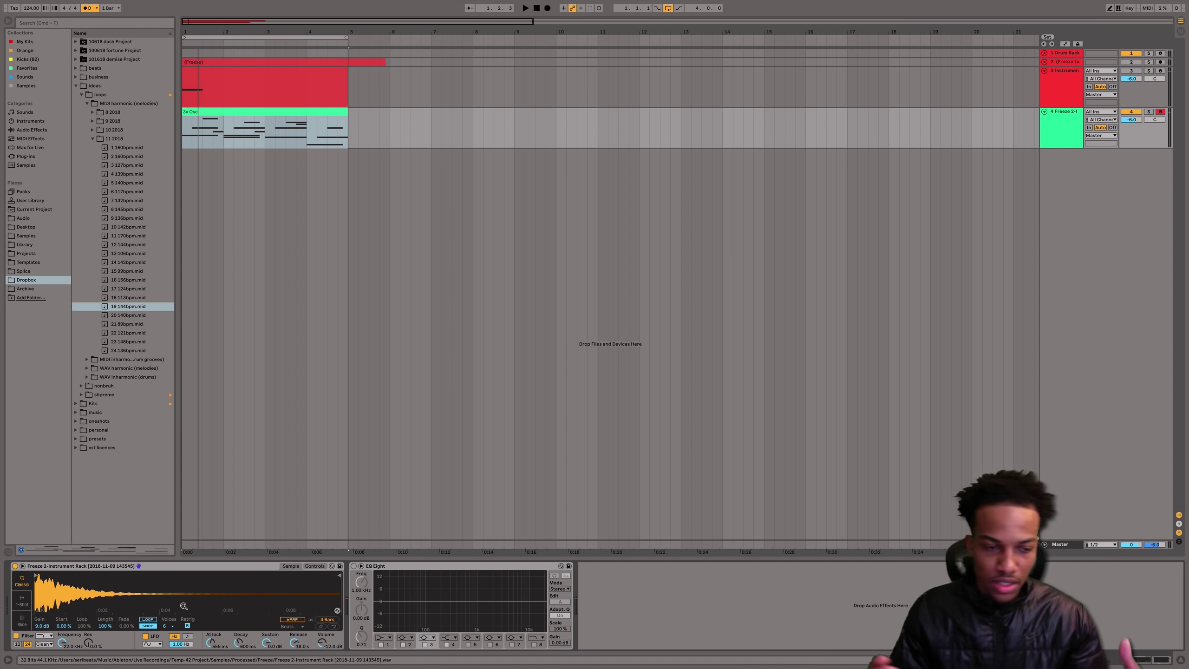
- Convert the Simpler holding the frozen rack sample to Sampler, switch it back to Simpler once and convert it to Sampler again
{"action": "right_click", "coordinate": [184, 566]}
{"action": "left_click", "coordinate": [211, 520]}
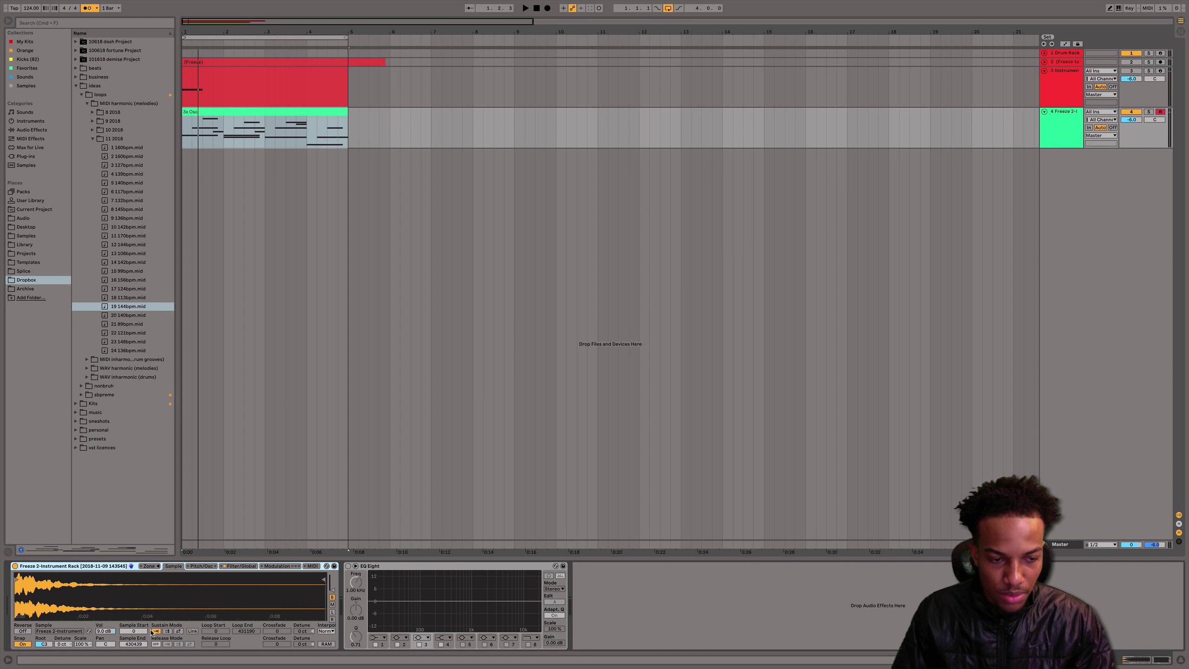
{"action": "right_click", "coordinate": [120, 566]}
{"action": "left_click", "coordinate": [133, 560]}
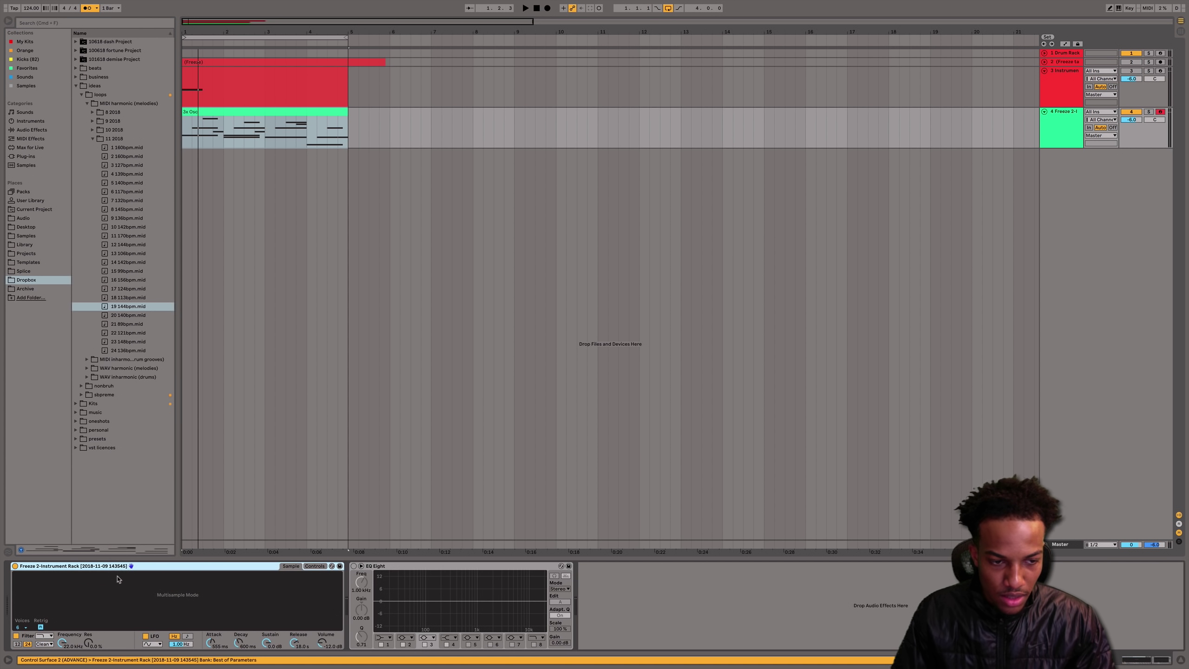
{"action": "right_click", "coordinate": [124, 567]}
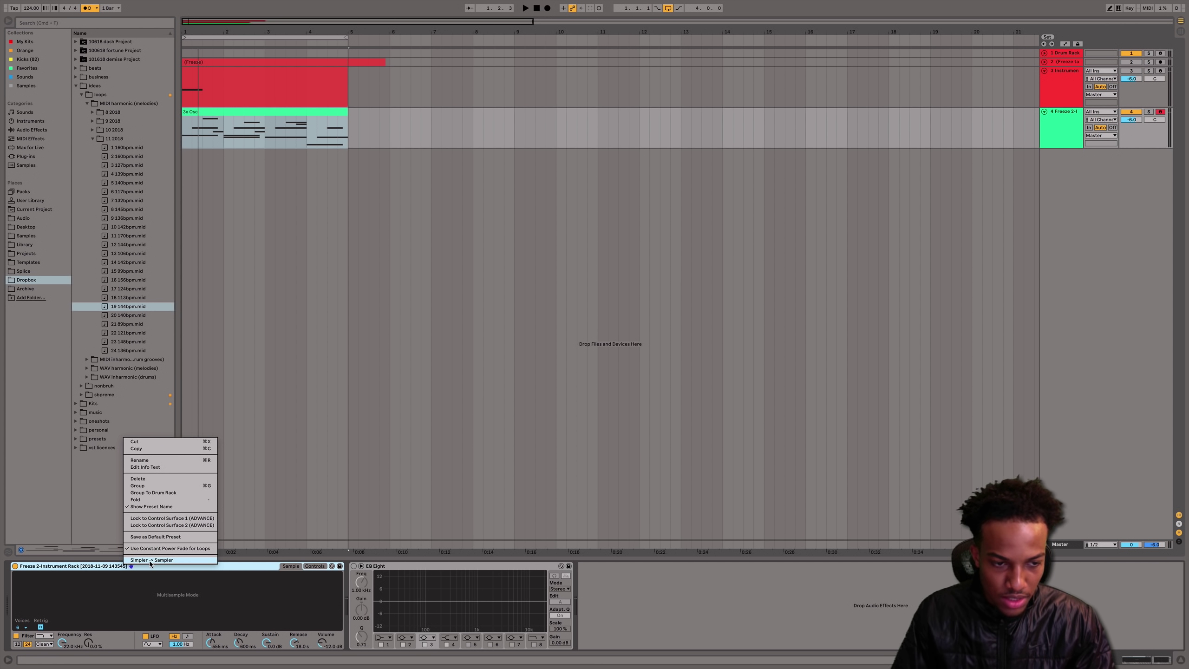
{"action": "left_click", "coordinate": [150, 560]}
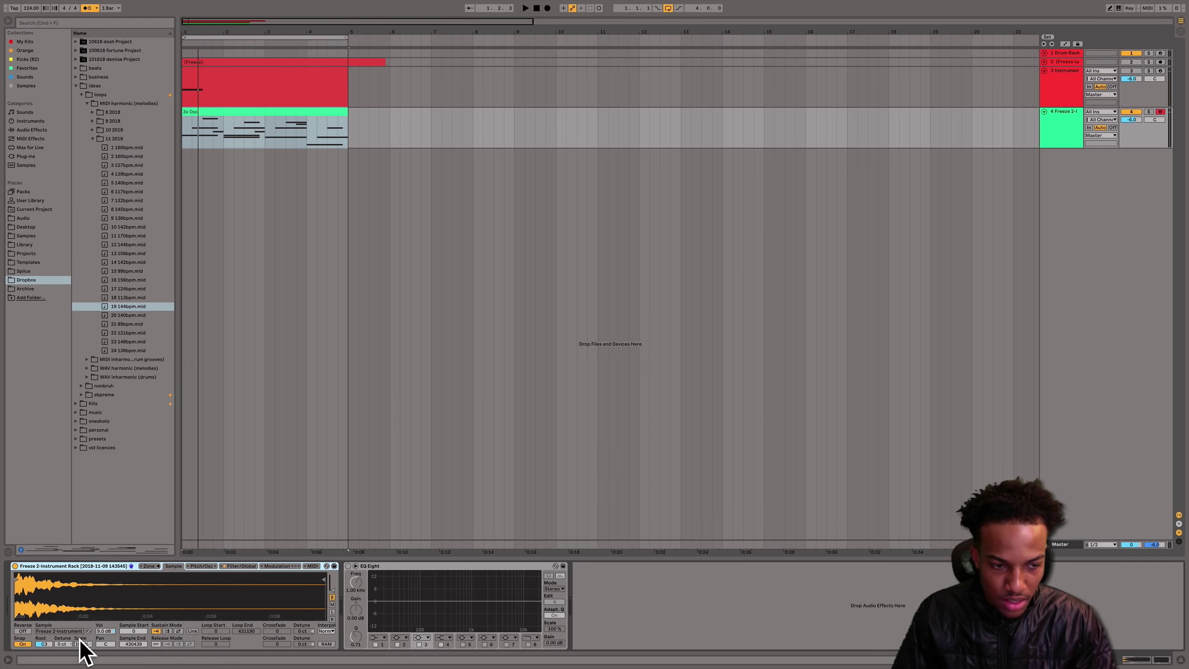
- Reverse the sample in Sampler and shorten its sample end to about 170500, checking different end positions by playback
{"action": "left_click", "coordinate": [21, 631]}
{"action": "left_click_drag", "start_coordinate": [324, 579], "coordinate": [131, 572]}
{"action": "key", "text": "space"}
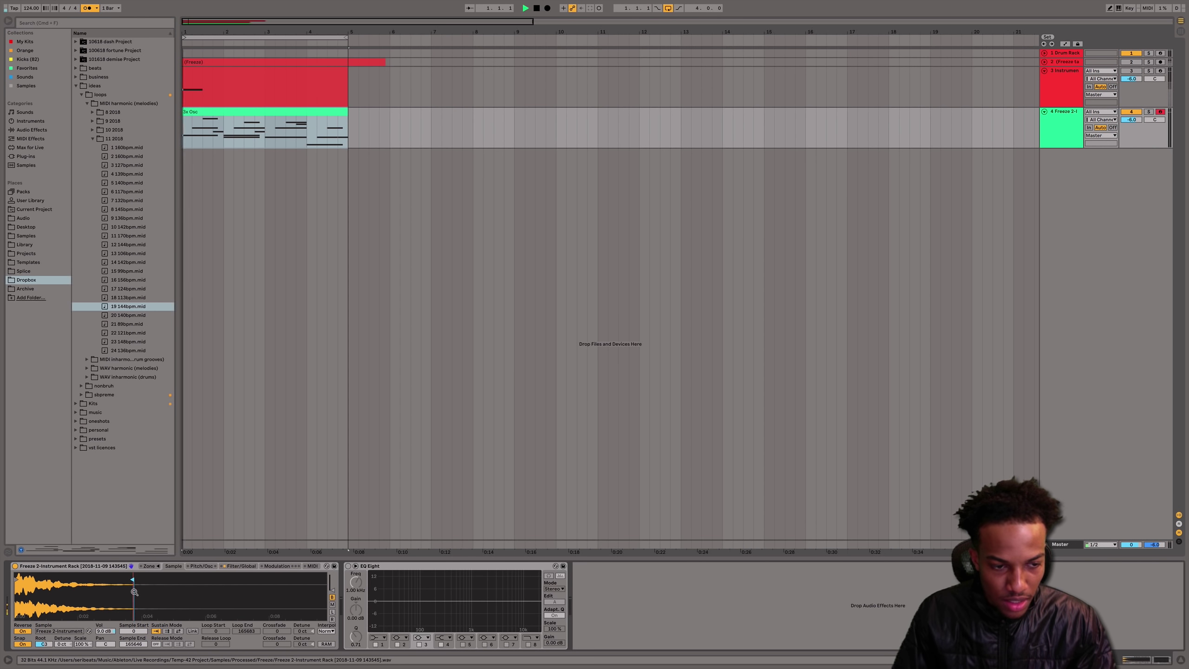
{"action": "key", "text": "space"}
{"action": "key", "text": "space"}
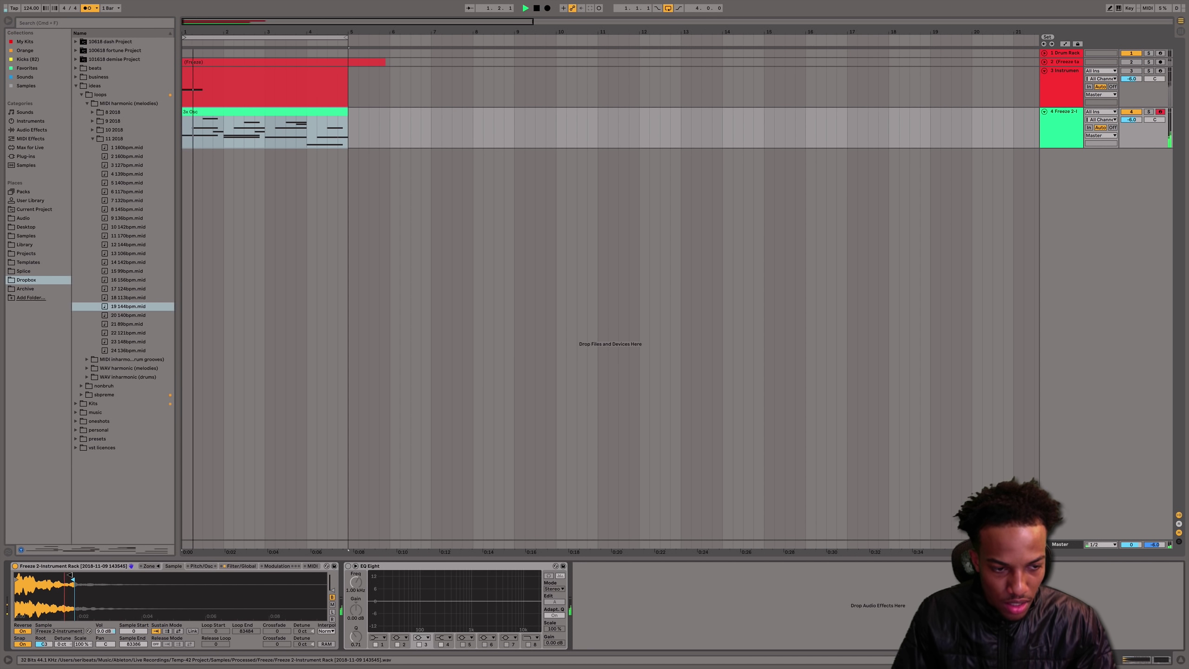
{"action": "mouse_move", "coordinate": [71, 575]}
{"action": "left_mouse_down"}
{"action": "mouse_move", "coordinate": [53, 572]}
{"action": "mouse_move", "coordinate": [112, 576]}
{"action": "left_mouse_up"}
{"action": "key", "text": "space"}
{"action": "key", "text": "space"}
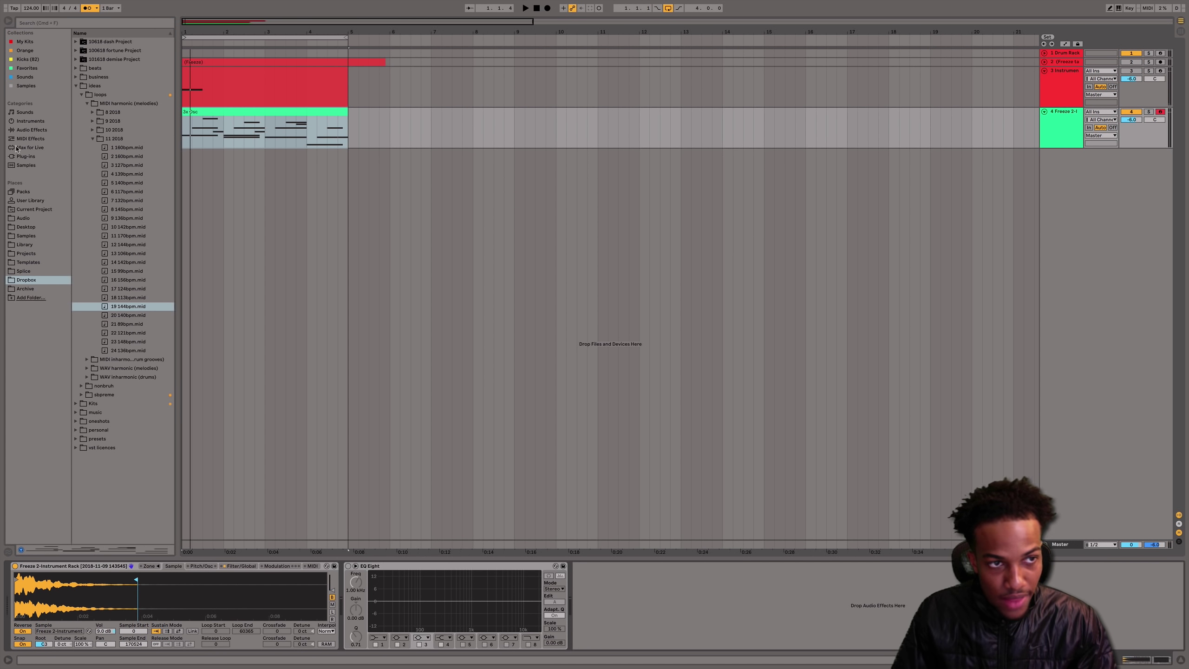
- Insert a Compressor between Sampler and EQ Eight, and lower its threshold to about -53 dB with a 3.60:1 ratio
{"action": "left_click", "coordinate": [31, 130]}
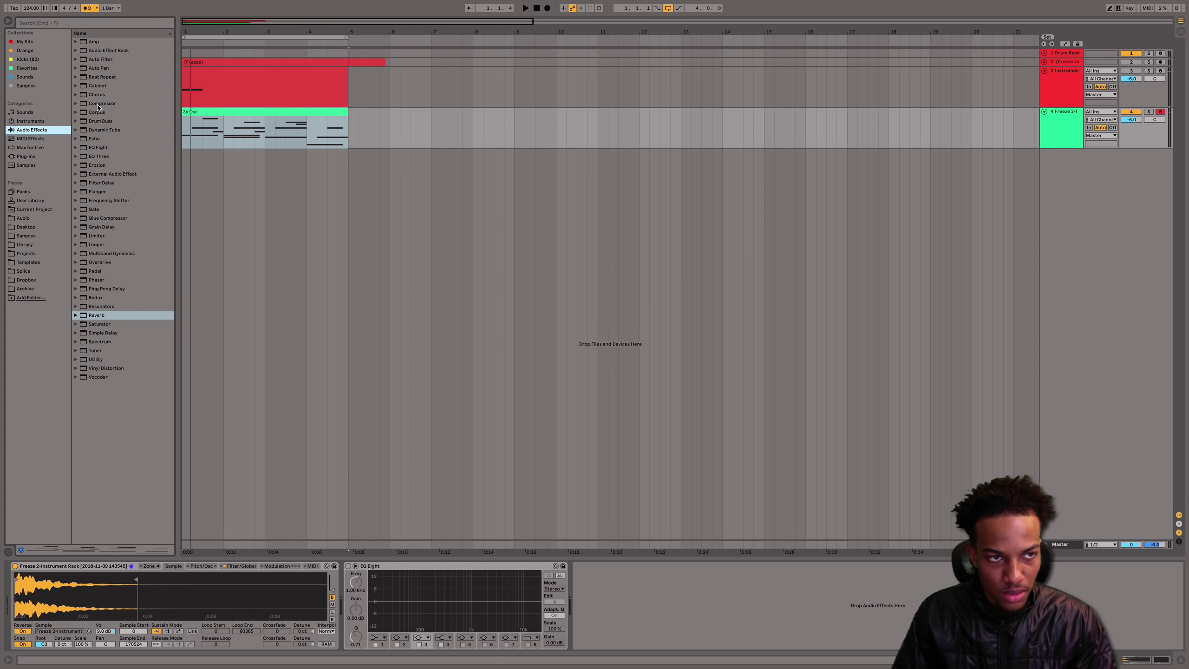
{"action": "left_click_drag", "start_coordinate": [98, 104], "coordinate": [349, 590]}
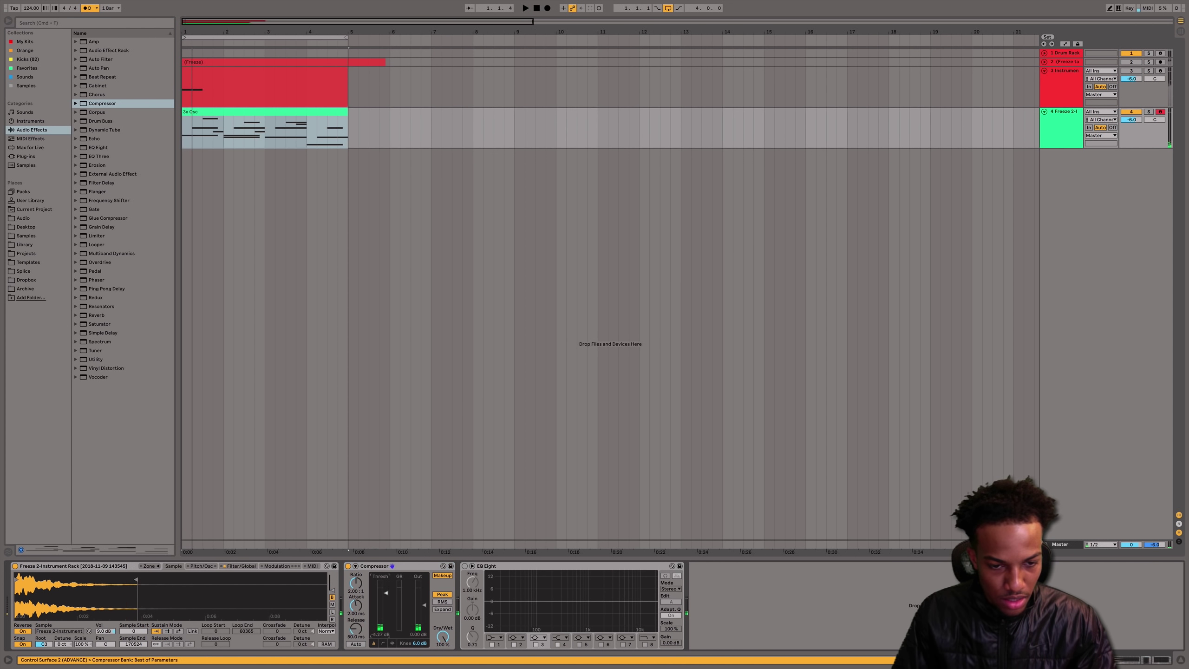
{"action": "left_click", "coordinate": [232, 566]}
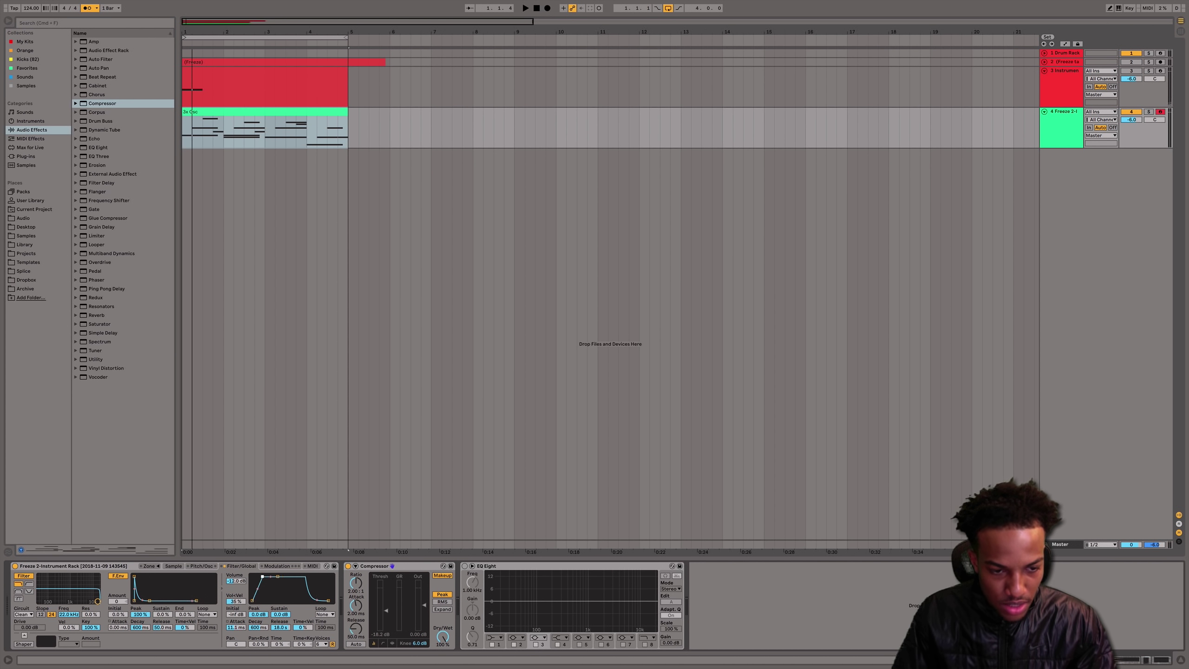
{"action": "left_click_drag", "start_coordinate": [383, 607], "coordinate": [385, 627]}
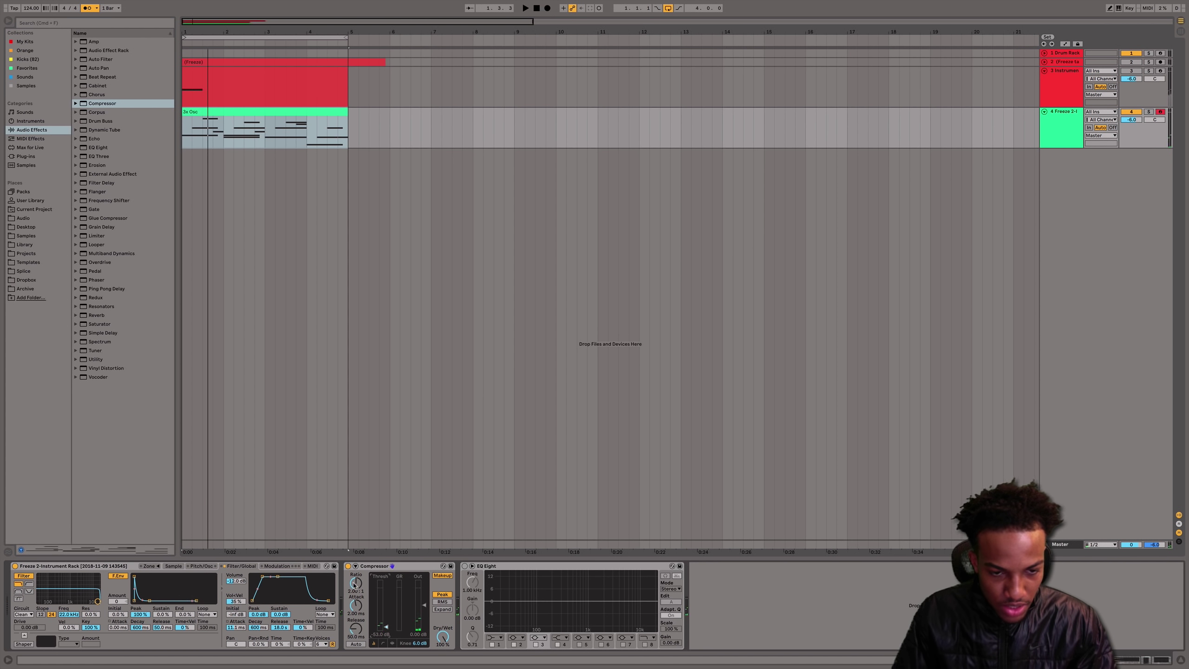
{"action": "key", "text": "space"}
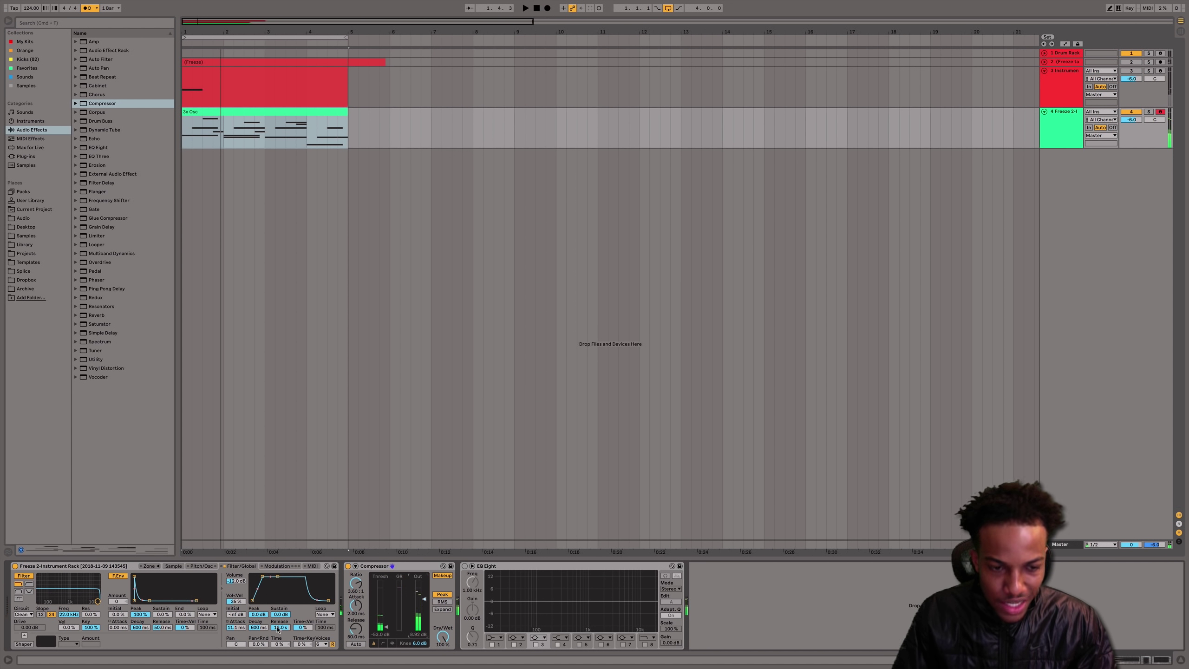
- Shorten the release of Sampler's volume envelope to 6.42 s, checking the sound by playing the loop
{"action": "left_click_drag", "start_coordinate": [281, 628], "coordinate": [282, 628]}
{"action": "key", "text": "space"}
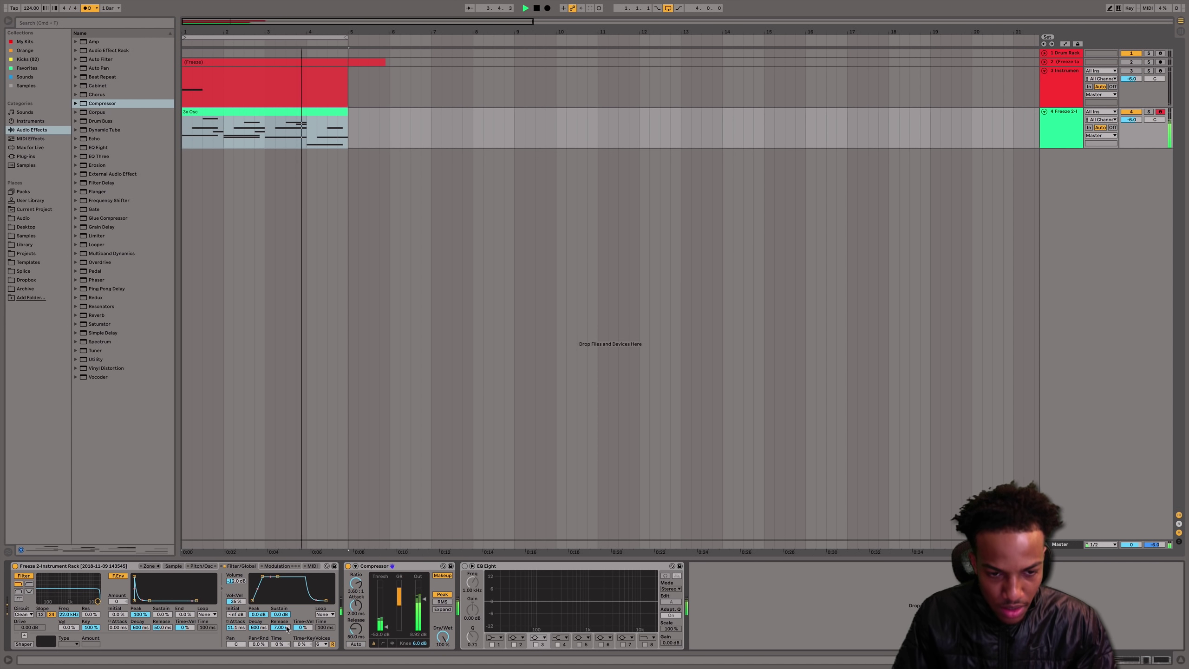
{"action": "left_click_drag", "start_coordinate": [281, 627], "coordinate": [281, 630]}
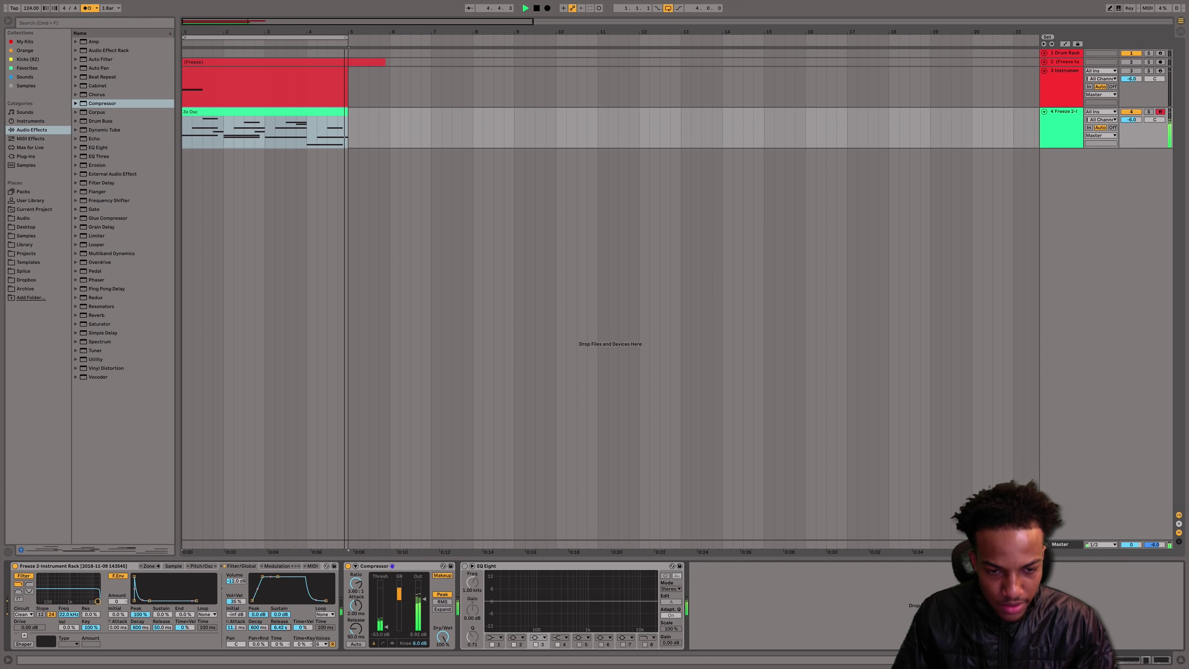
{"action": "key", "text": "space"}
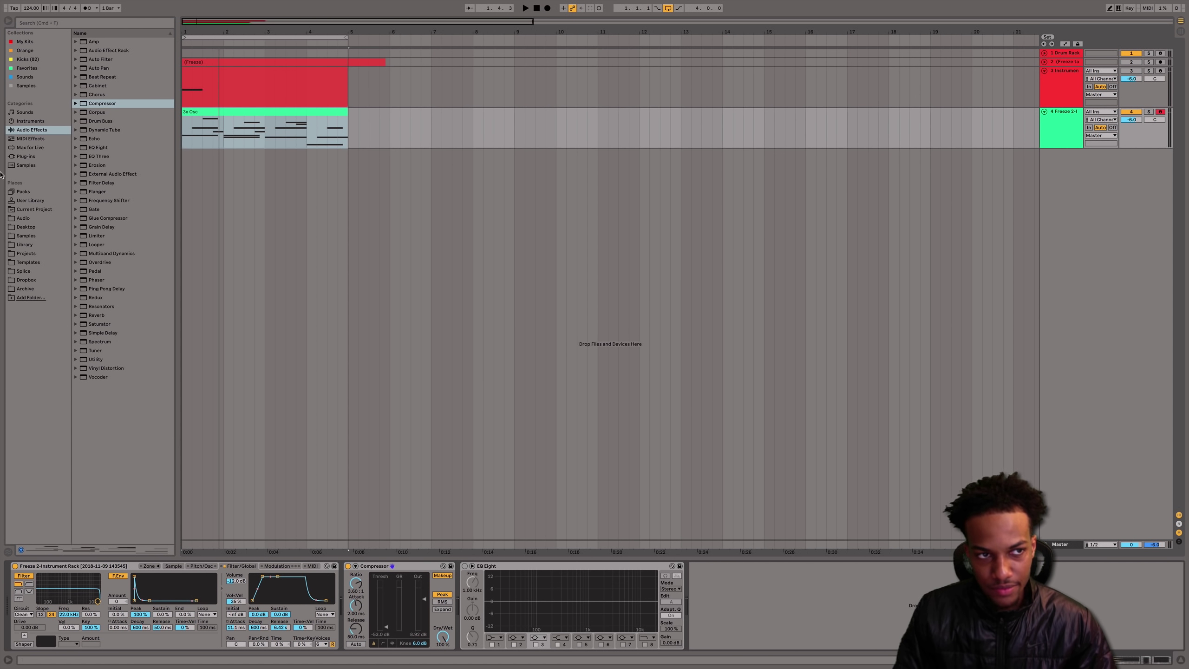
- Insert an Auto Pan after the Compressor and delete EQ Eight from the device chain
{"action": "left_click_drag", "start_coordinate": [96, 69], "coordinate": [463, 647]}
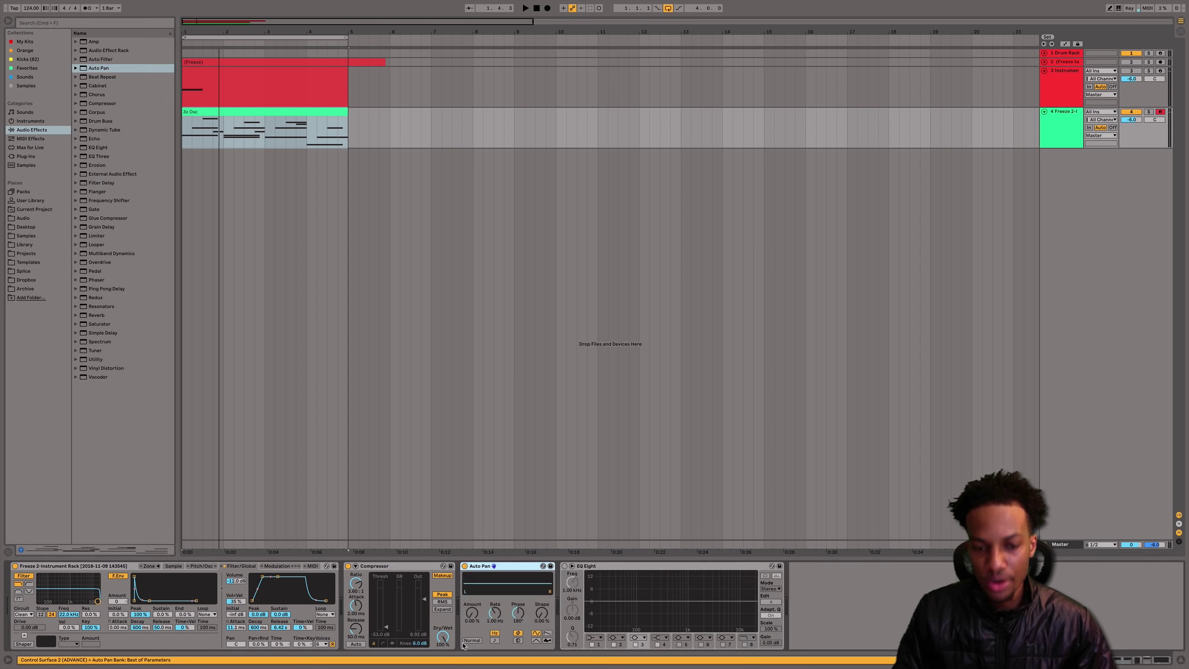
{"action": "left_click", "coordinate": [582, 567]}
{"action": "key", "text": "Delete"}
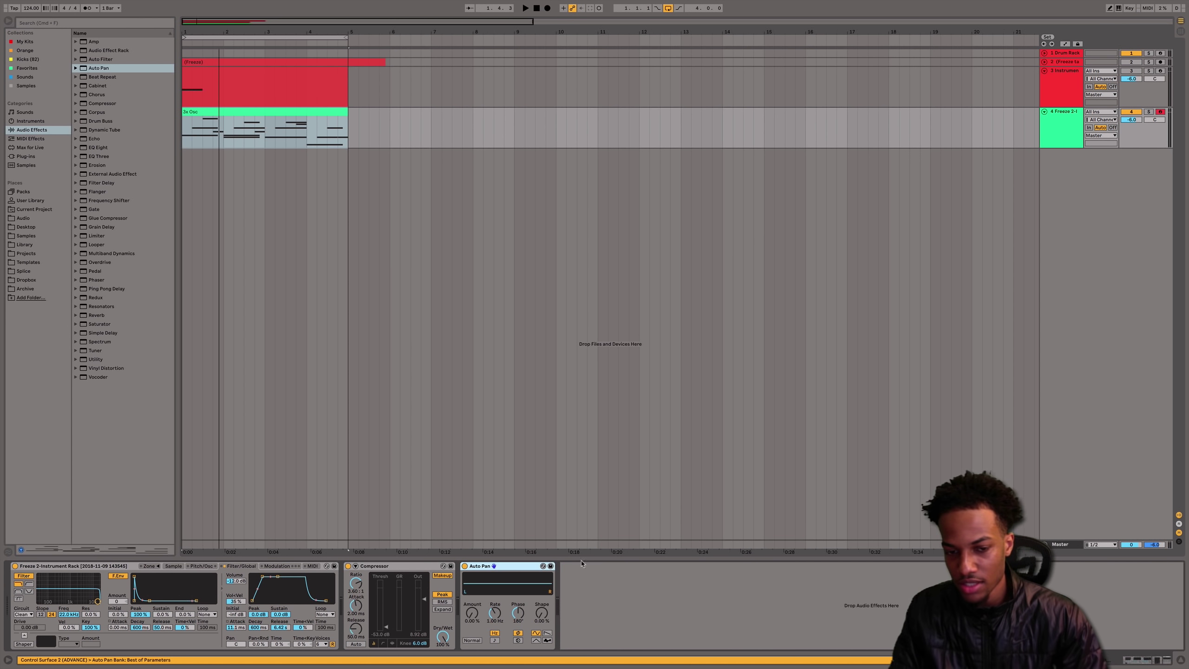
- Set the Auto Pan amount to 100% and its tempo-synced rate to 1/8, and play the loop
{"action": "left_click_drag", "start_coordinate": [473, 613], "coordinate": [473, 576]}
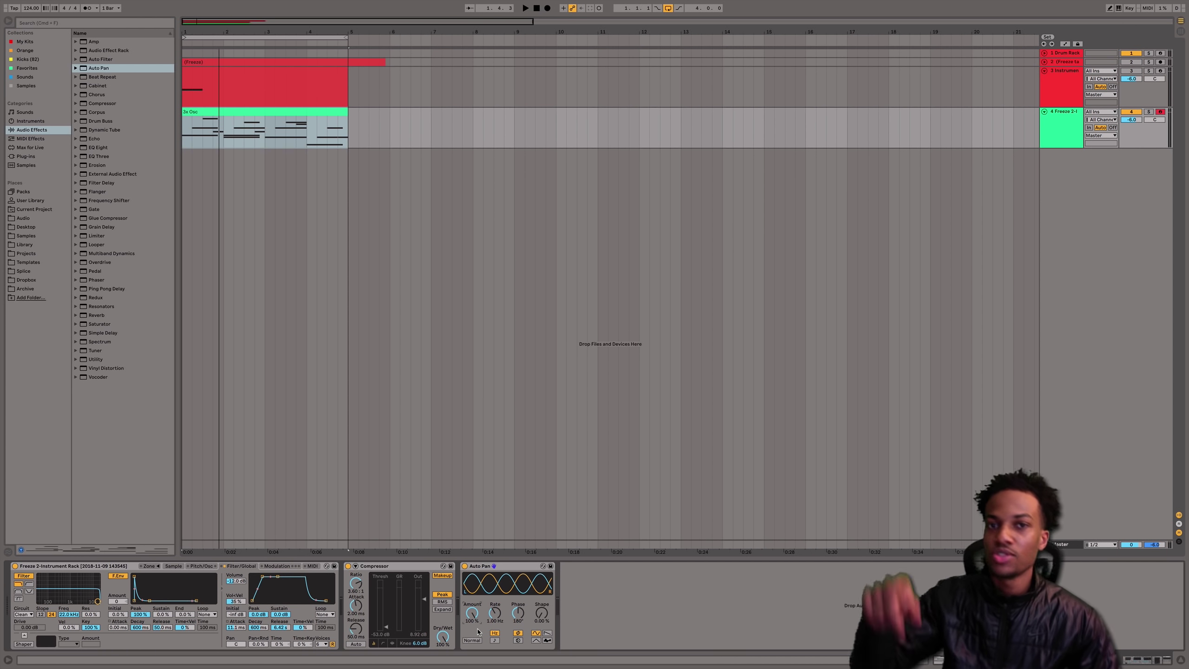
{"action": "mouse_move", "coordinate": [494, 613]}
{"action": "left_mouse_down"}
{"action": "mouse_move", "coordinate": [494, 588]}
{"action": "mouse_move", "coordinate": [494, 612]}
{"action": "left_mouse_up"}
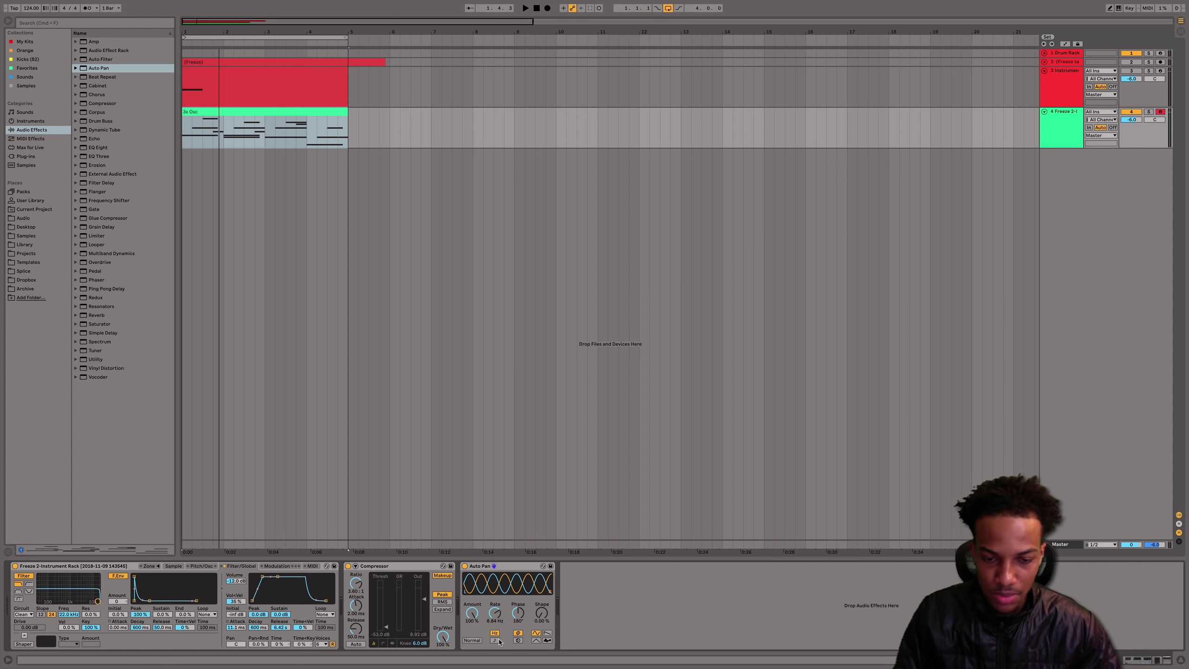
{"action": "left_click", "coordinate": [495, 640]}
{"action": "left_click_drag", "start_coordinate": [494, 613], "coordinate": [495, 617]}
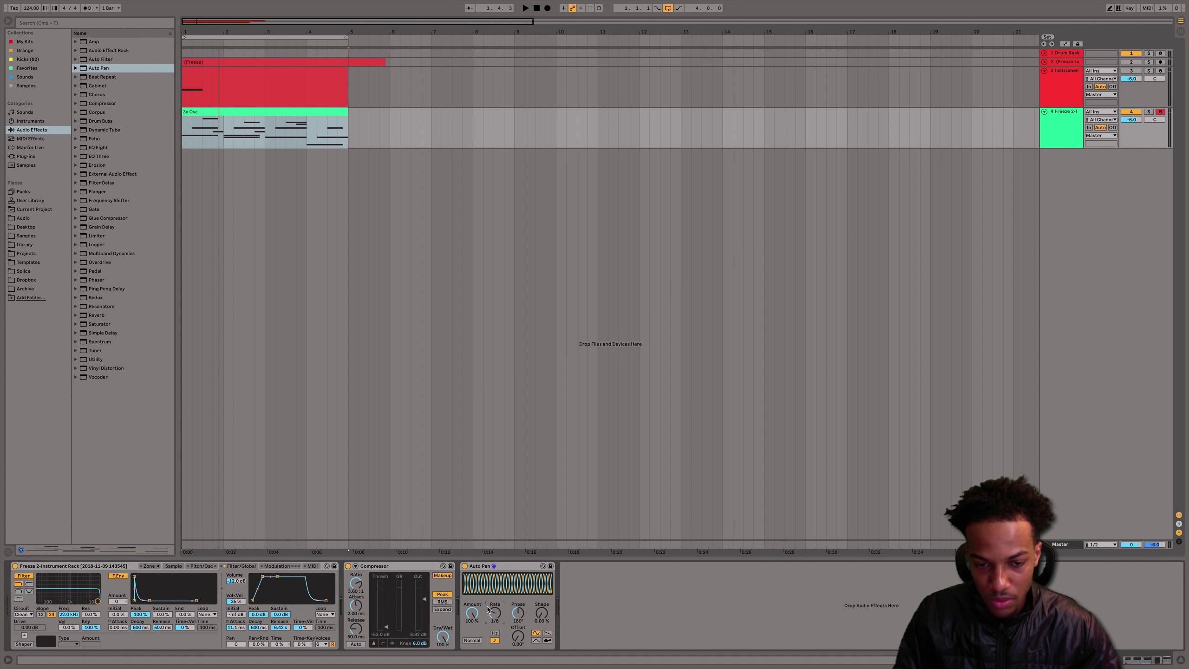
{"action": "key", "text": "space"}
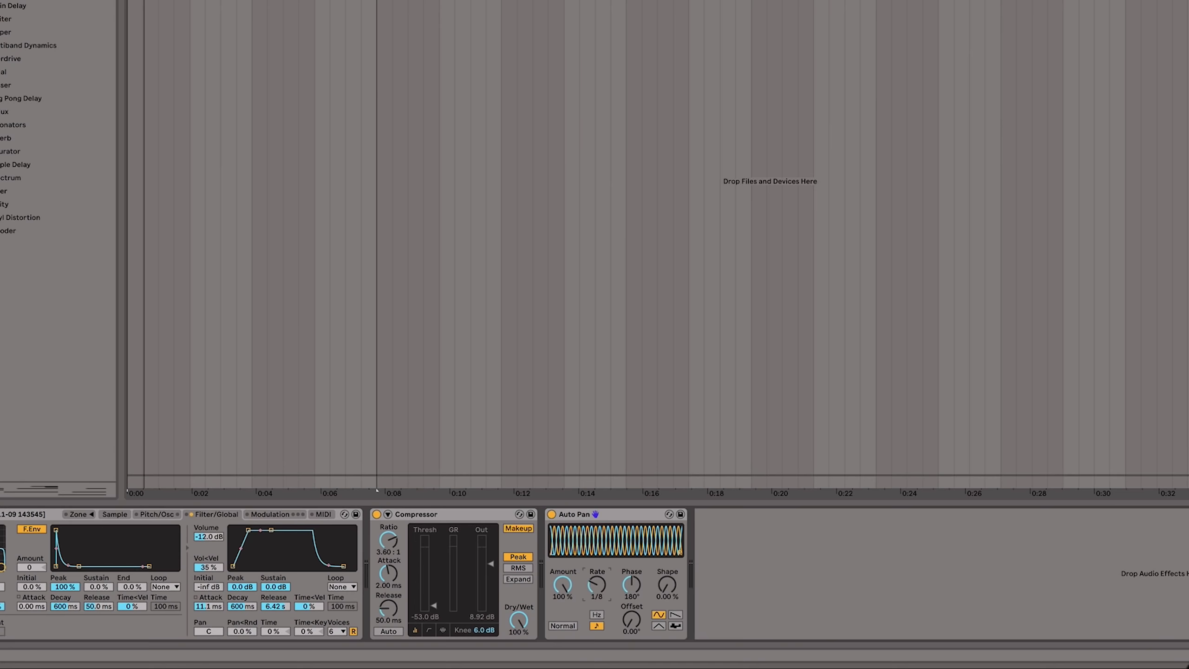
- Try slower Auto Pan rates during playback, set the phase to 0° and settle the rate on 1/4
{"action": "left_click_drag", "start_coordinate": [496, 612], "coordinate": [496, 596]}
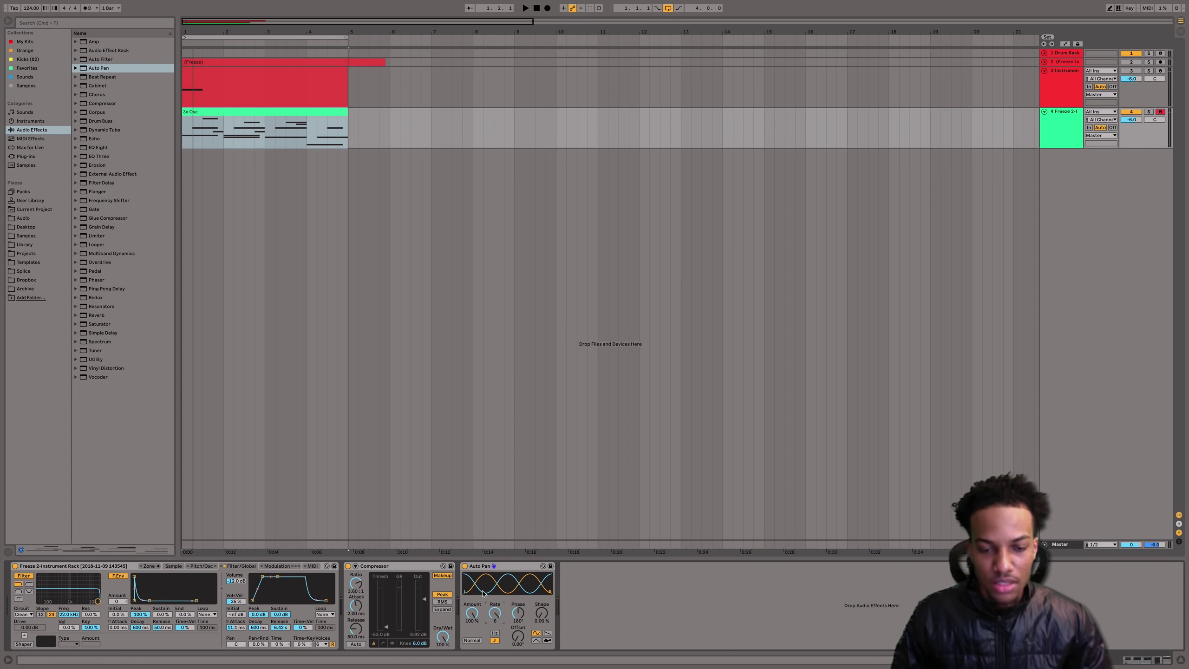
{"action": "key", "text": "space"}
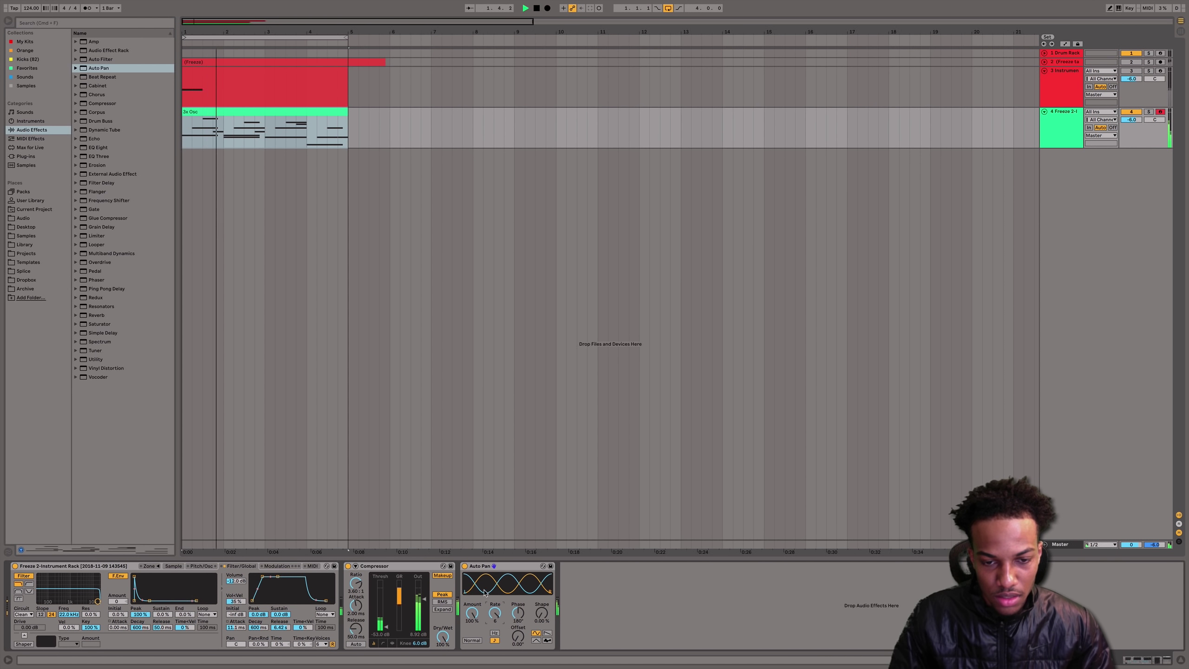
{"action": "left_click_drag", "start_coordinate": [495, 613], "coordinate": [495, 642]}
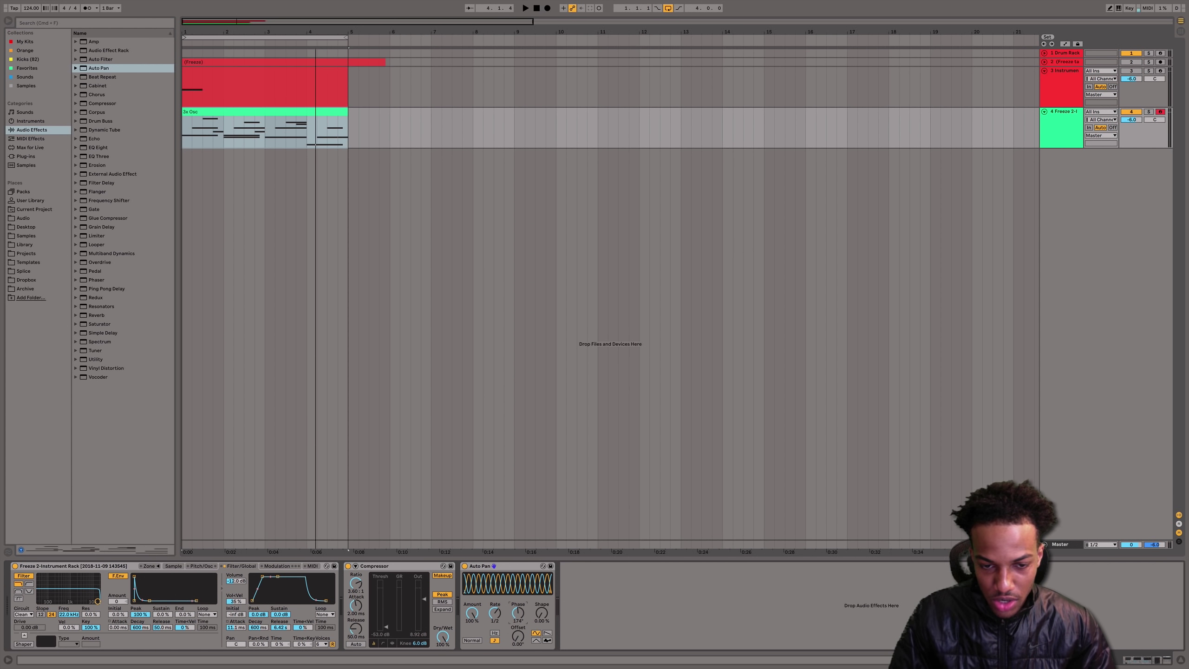
{"action": "left_click_drag", "start_coordinate": [518, 613], "coordinate": [517, 660]}
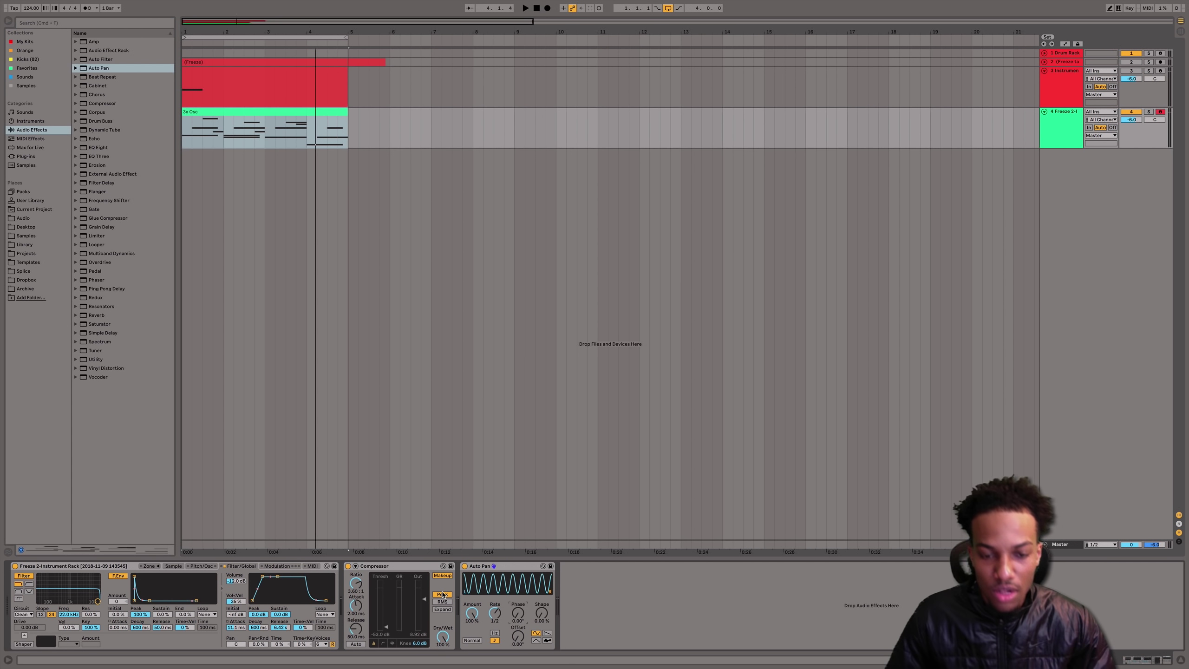
{"action": "key", "text": "space"}
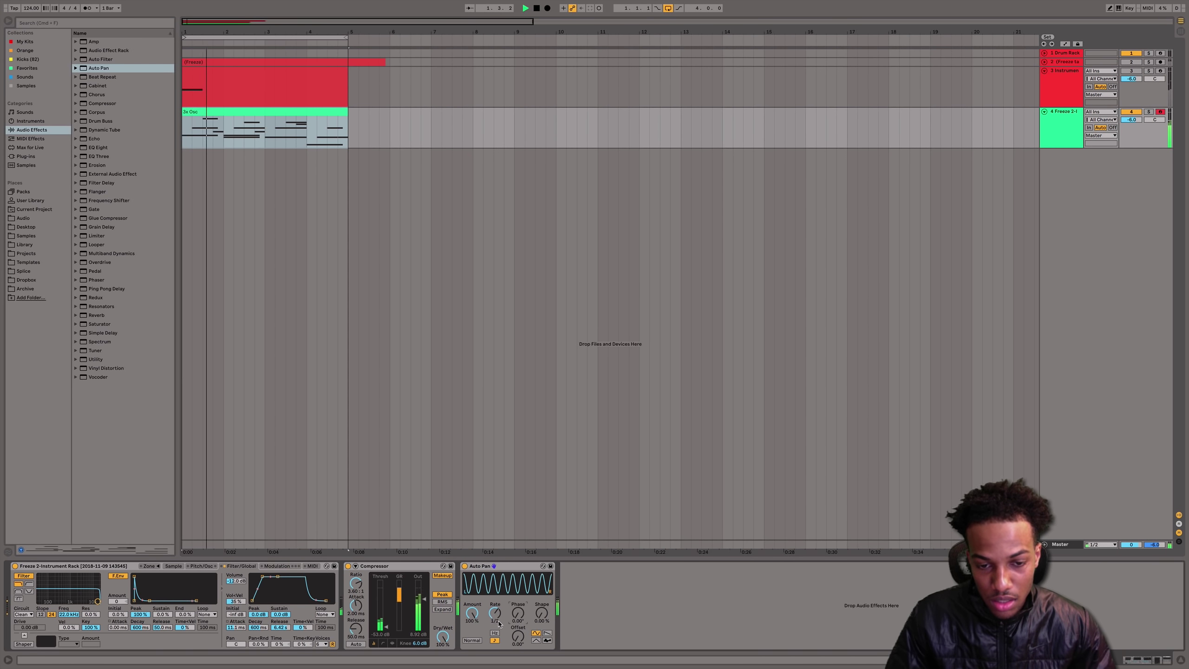
{"action": "left_click_drag", "start_coordinate": [497, 617], "coordinate": [497, 632]}
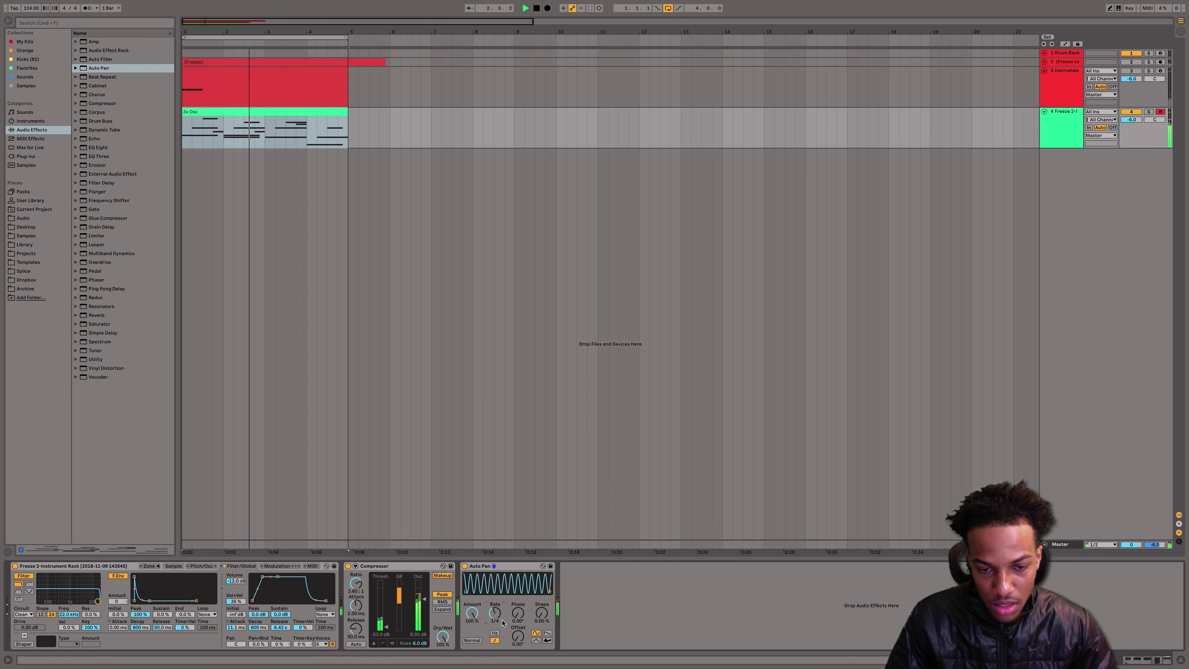
- Try an Auto Pan offset of 180° during playback and reset the offset to 0°
{"action": "left_click", "coordinate": [520, 638]}
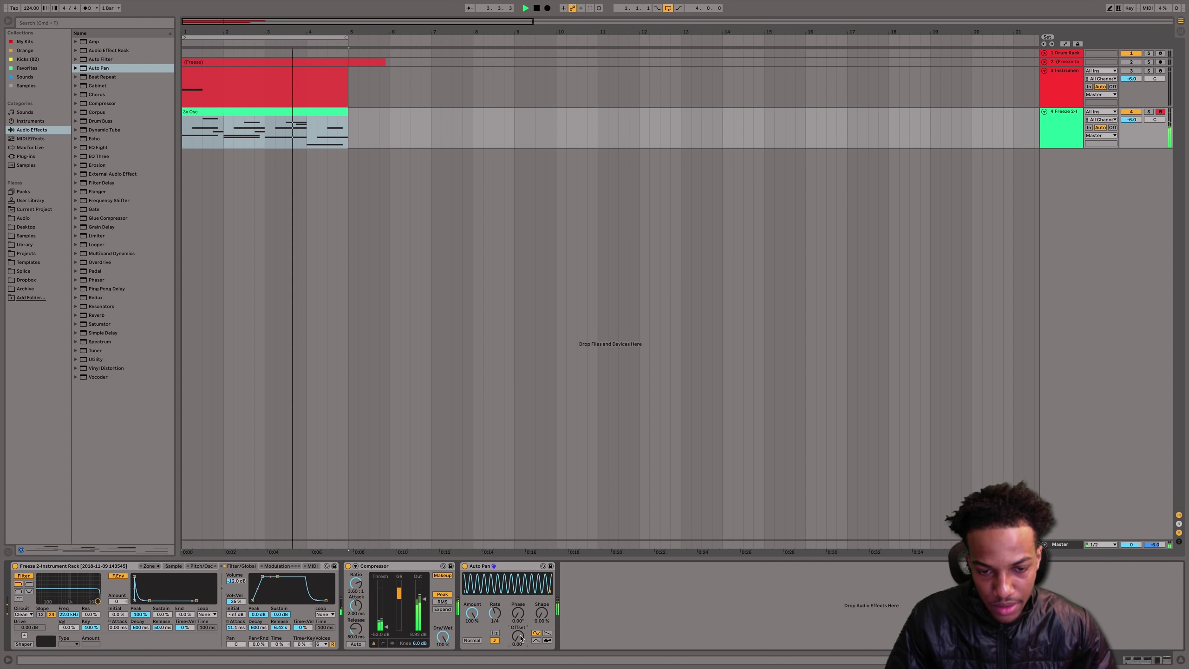
{"action": "type", "text": "180"}
{"action": "key", "text": "Return"}
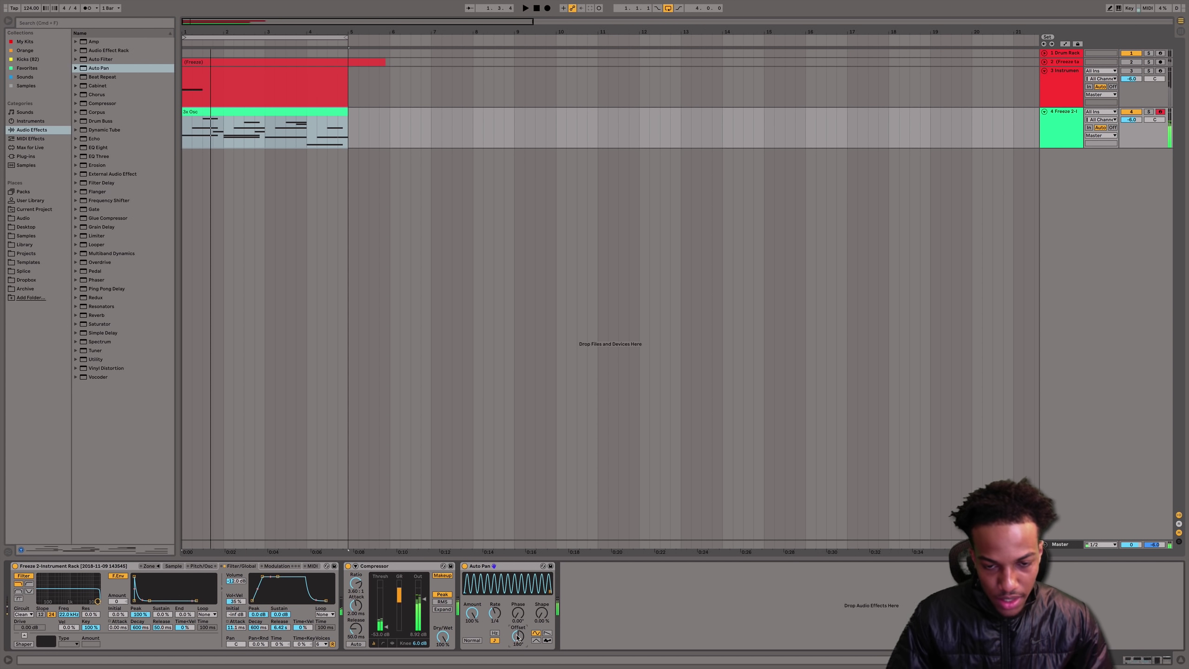
{"action": "key", "text": "Delete"}
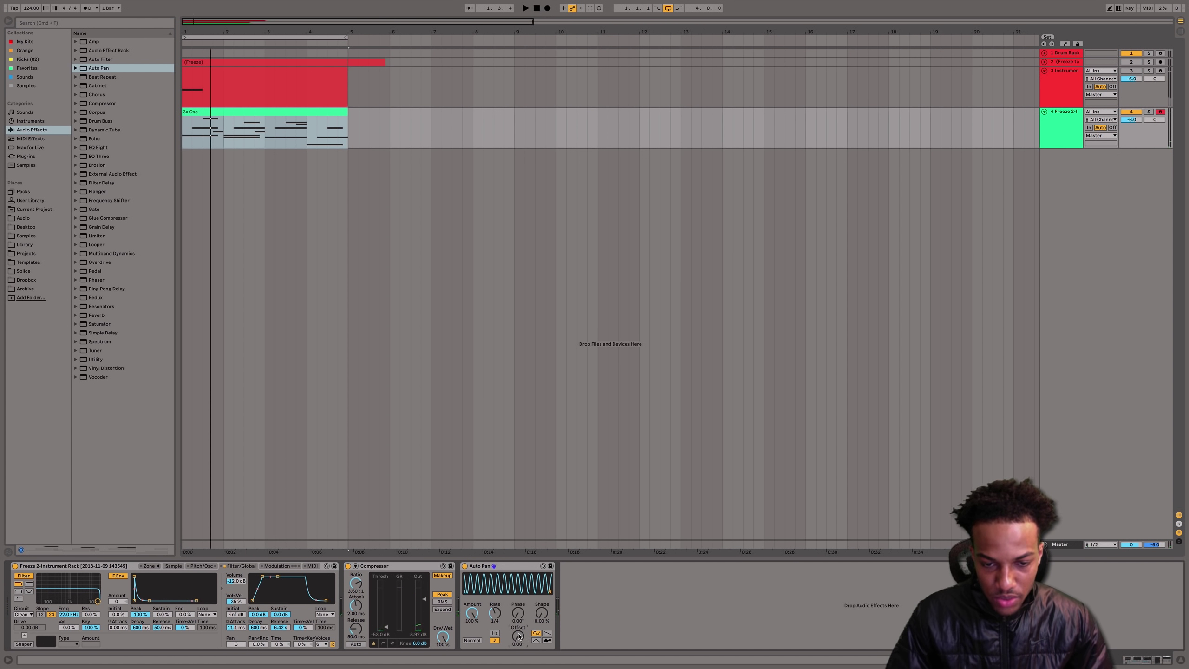
{"action": "mouse_move", "coordinate": [519, 636]}
{"action": "left_mouse_down"}
{"action": "mouse_move", "coordinate": [519, 586]}
{"action": "mouse_move", "coordinate": [519, 636]}
{"action": "left_mouse_up"}
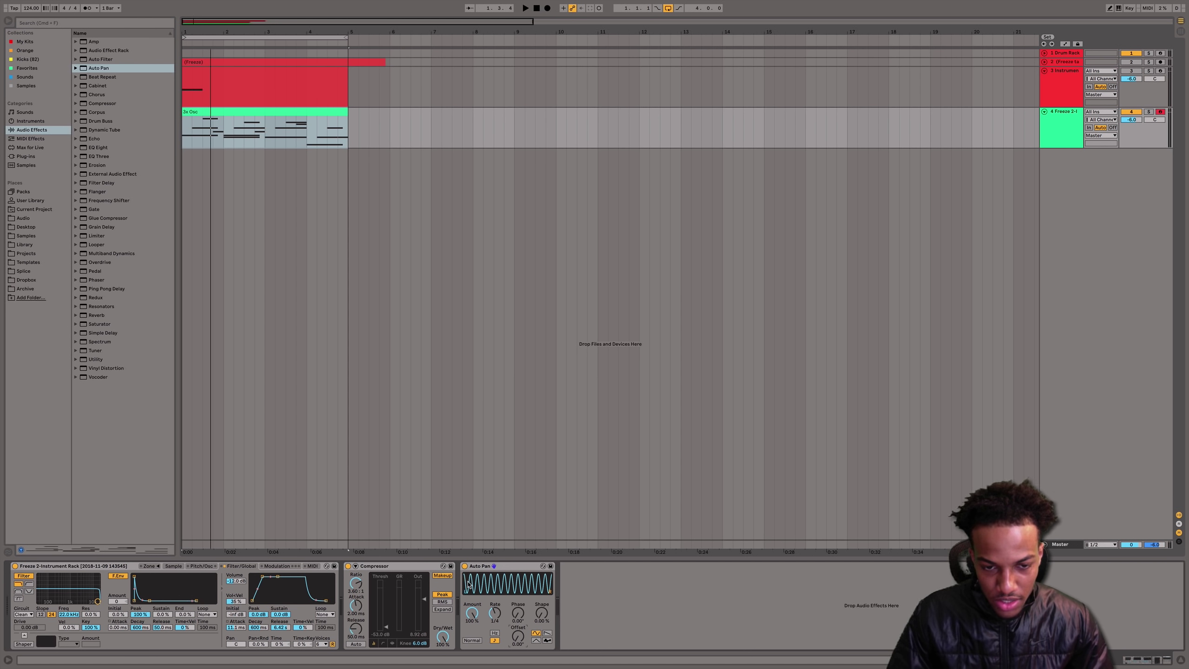
- Compare Auto Pan waveforms and choose the sawtooth shape
{"action": "left_click", "coordinate": [546, 633]}
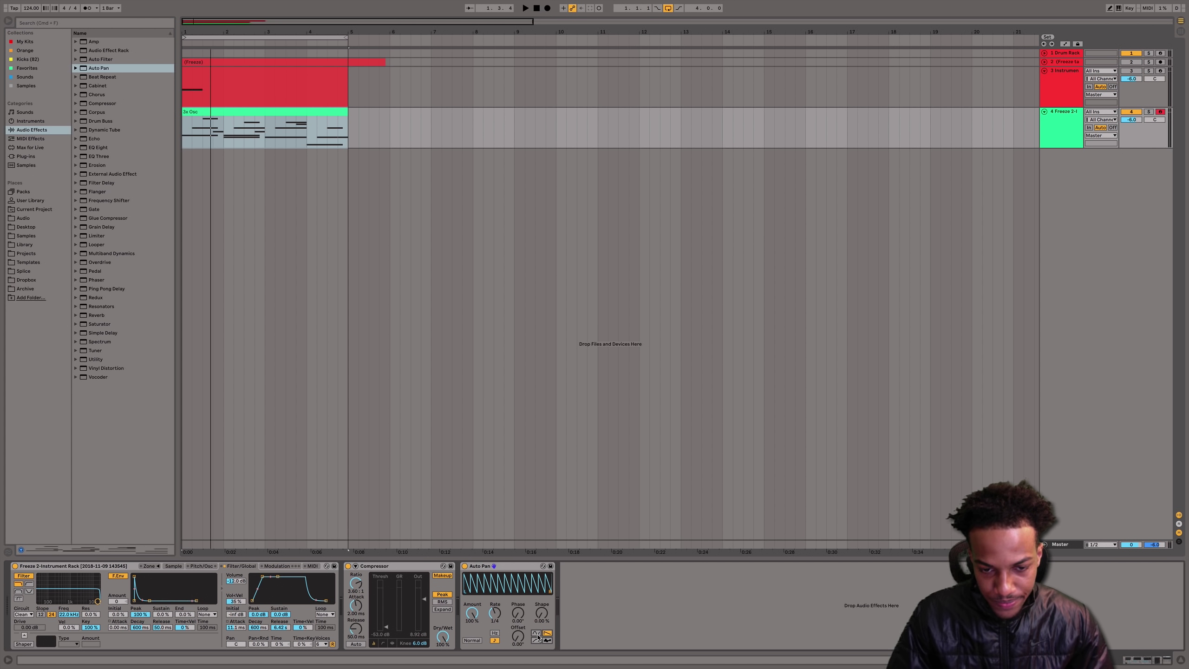
{"action": "left_click", "coordinate": [537, 634]}
{"action": "left_click", "coordinate": [546, 635]}
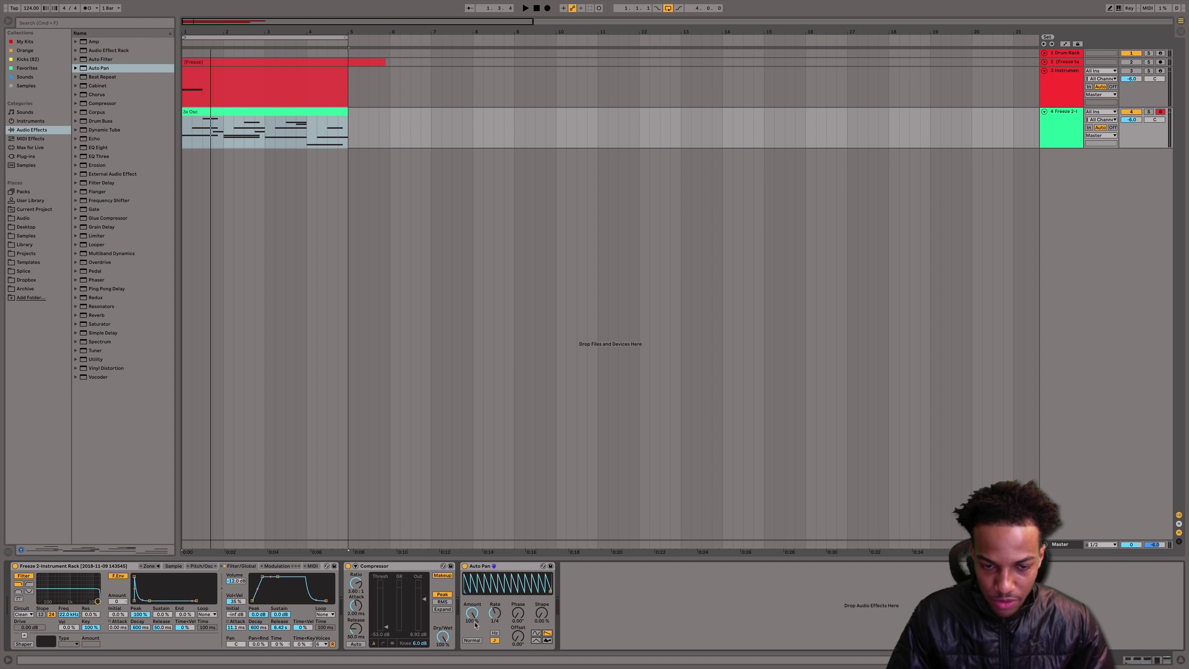
- Try the inverted Auto Pan waveform while playing the loop, and switch it back to Normal
{"action": "left_click", "coordinate": [476, 640]}
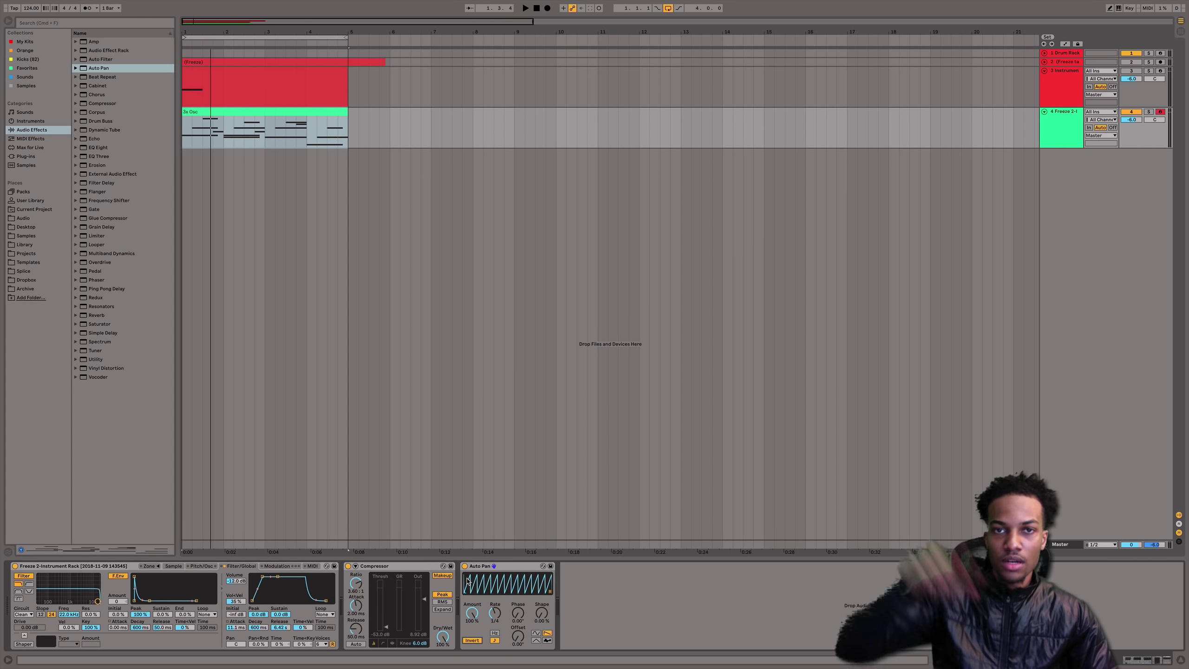
{"action": "key", "text": "space"}
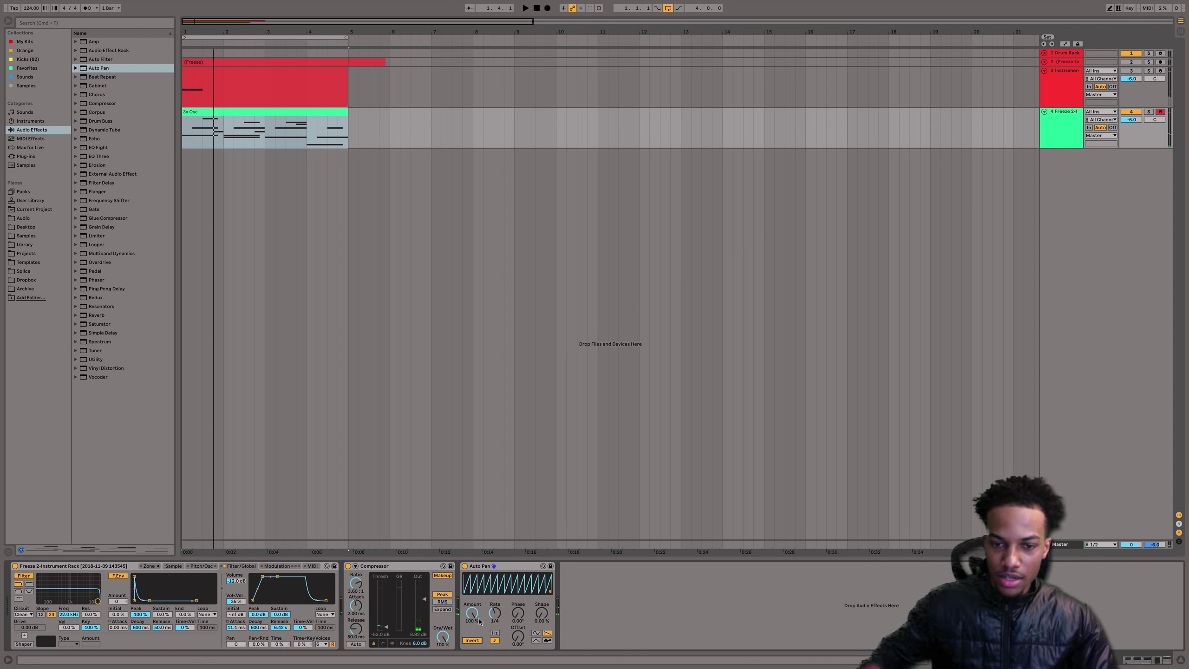
{"action": "key", "text": "space"}
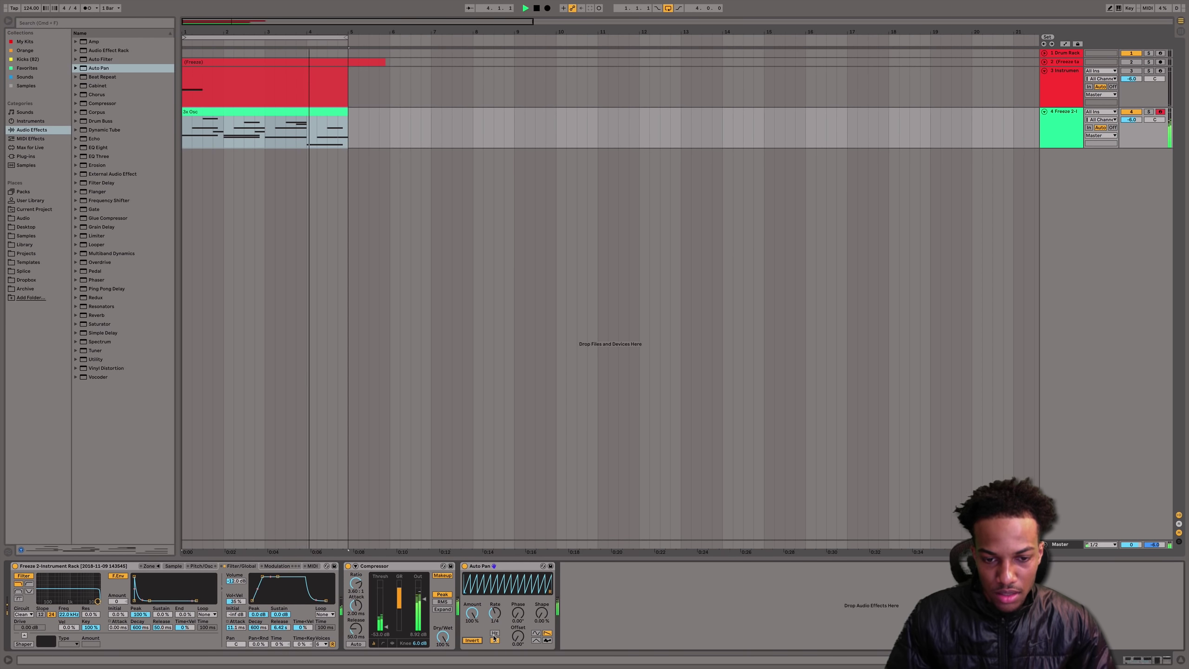
{"action": "left_click", "coordinate": [473, 640]}
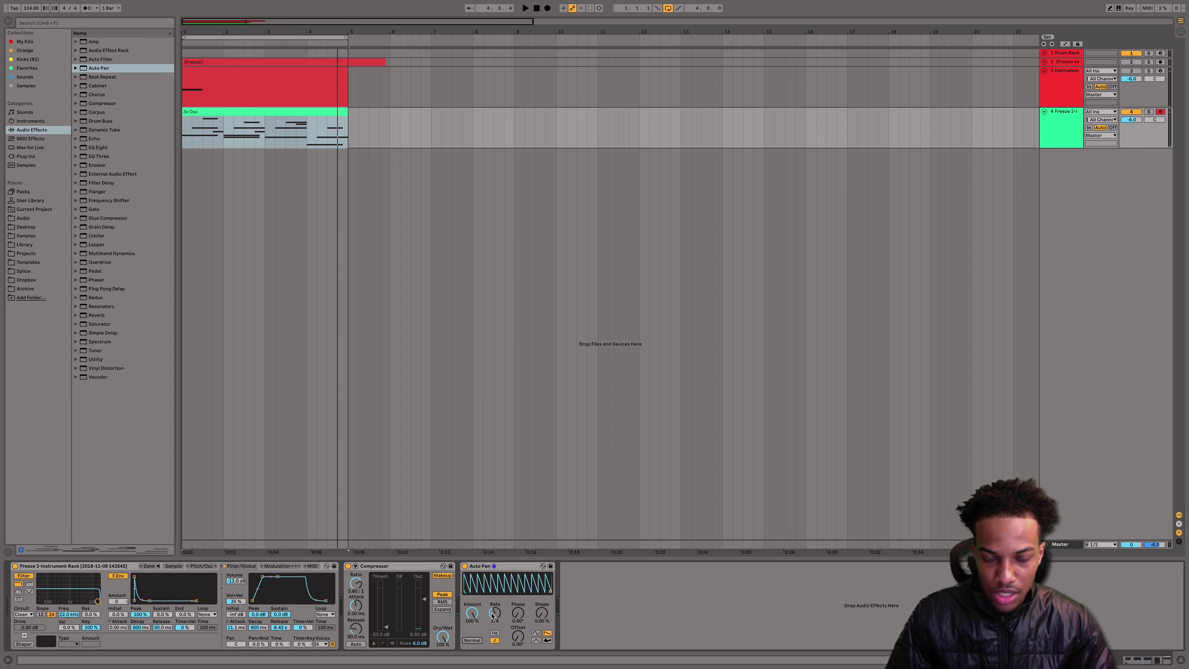
- Set the Auto Pan rate to 1/8 and play the loop to check the pulsing
{"action": "key", "text": "space"}
{"action": "left_click_drag", "start_coordinate": [494, 614], "coordinate": [494, 611]}
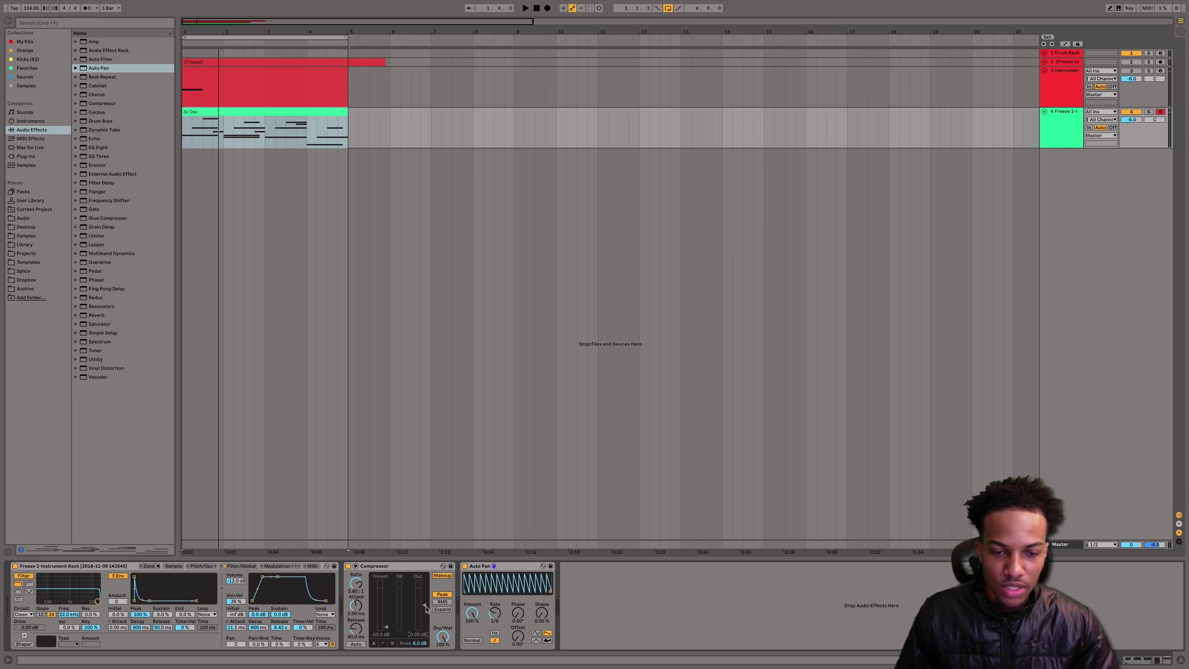
{"action": "key", "text": "space"}
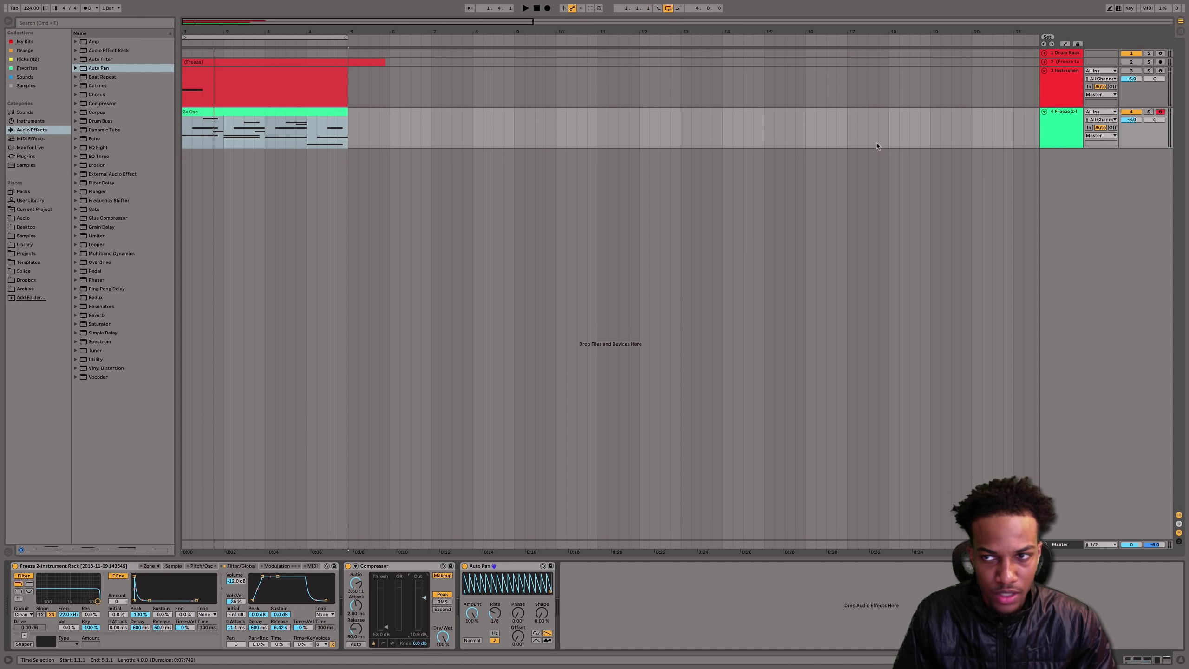
- Fold and unfold the original Instrument Rack track, and activate and arm it
{"action": "left_click", "coordinate": [1045, 71]}
{"action": "left_click", "coordinate": [1059, 97]}
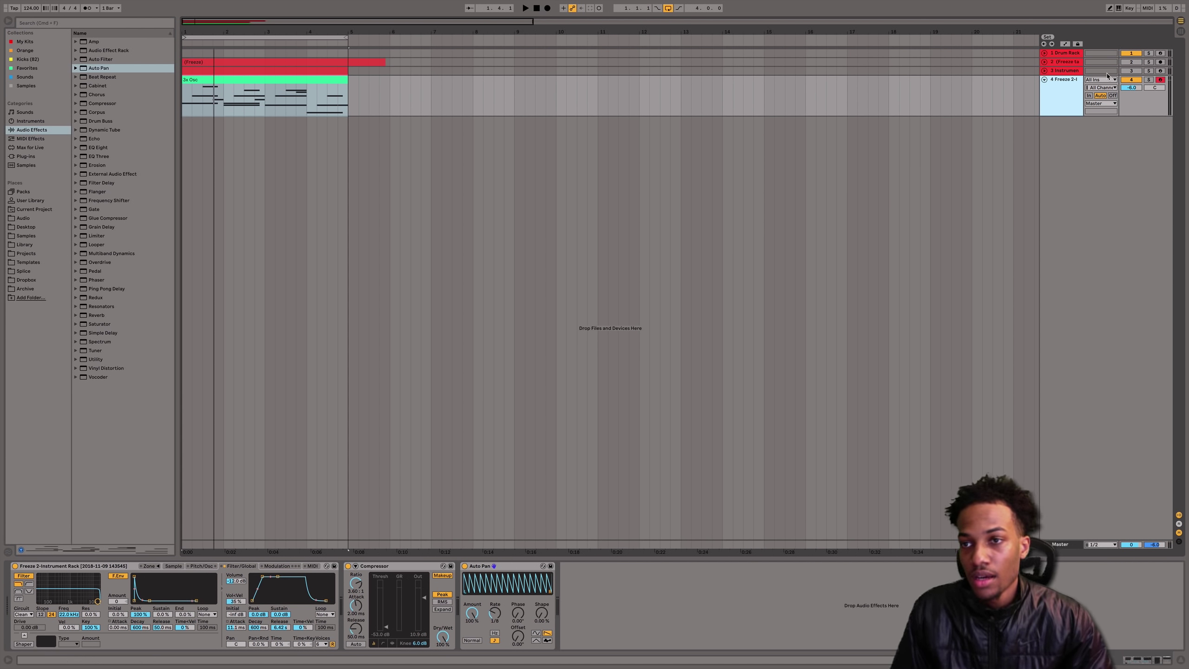
{"action": "left_click", "coordinate": [1045, 71]}
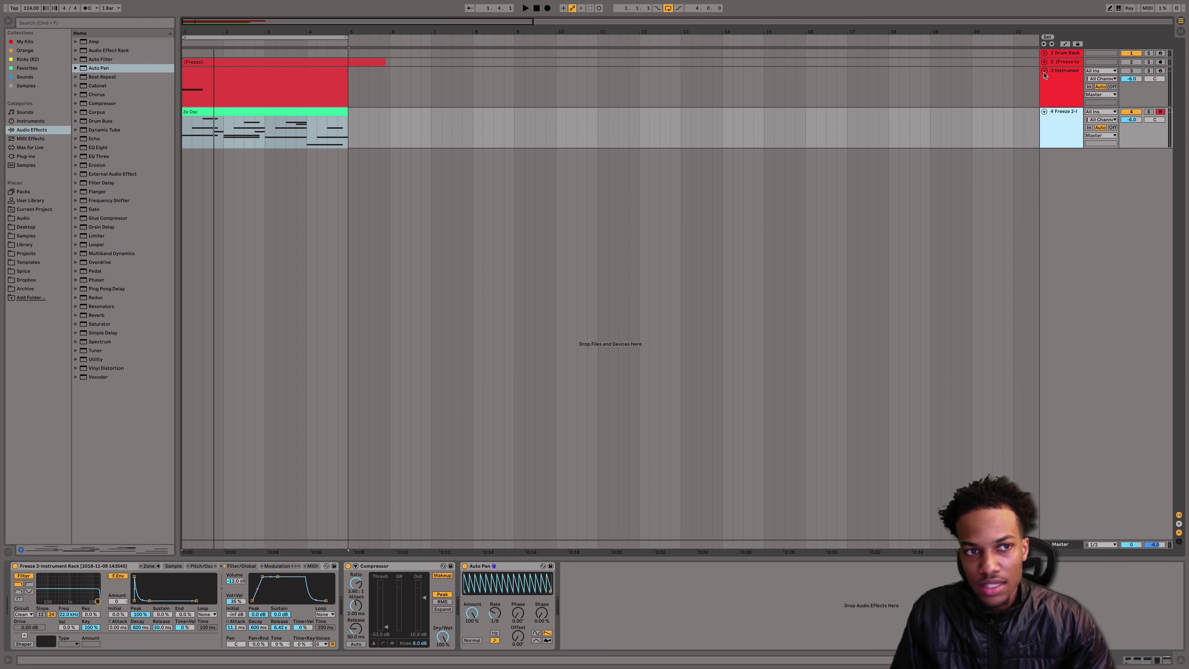
{"action": "left_click", "coordinate": [1125, 71]}
{"action": "left_click", "coordinate": [1161, 70]}
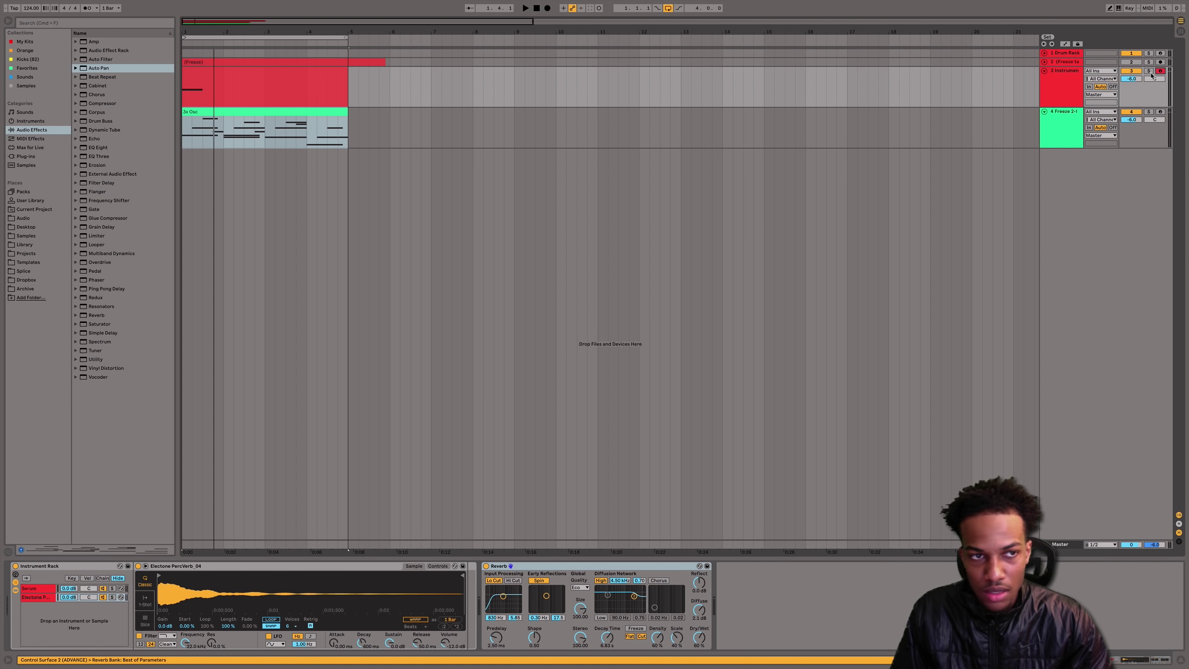
- Delete the MIDI clip from the Instrument Rack track and set the track's Reverb Dry/Wet to 17 %
{"action": "left_click", "coordinate": [240, 85]}
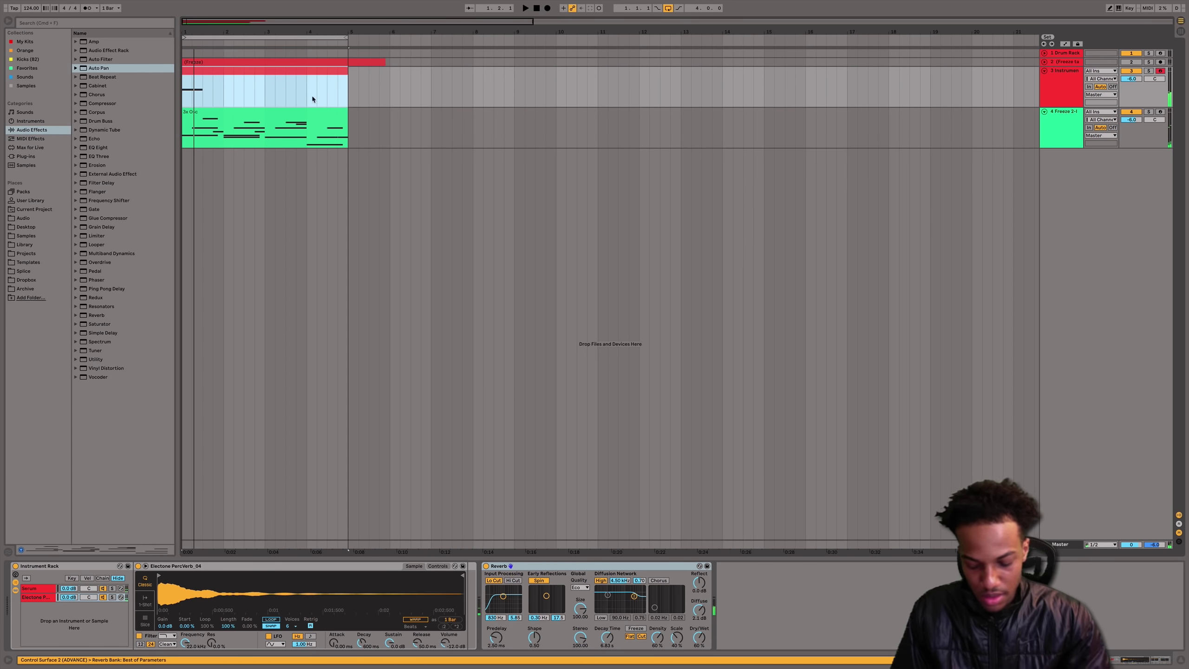
{"action": "left_click", "coordinate": [1103, 85]}
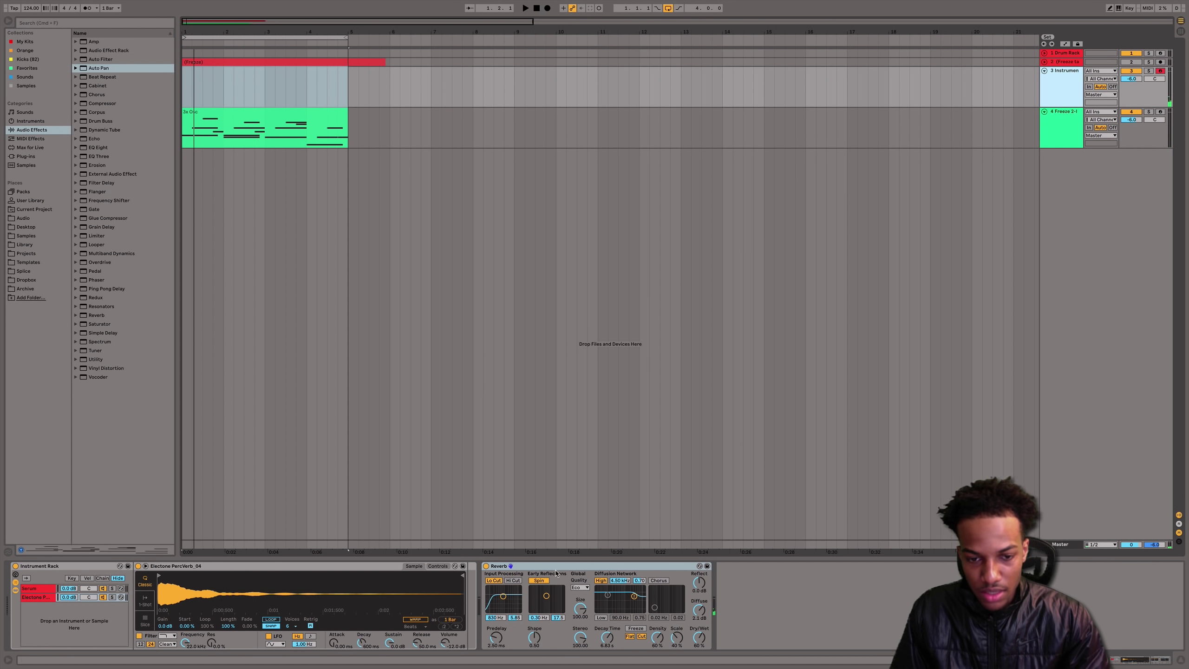
{"action": "left_click_drag", "start_coordinate": [698, 636], "coordinate": [698, 643]}
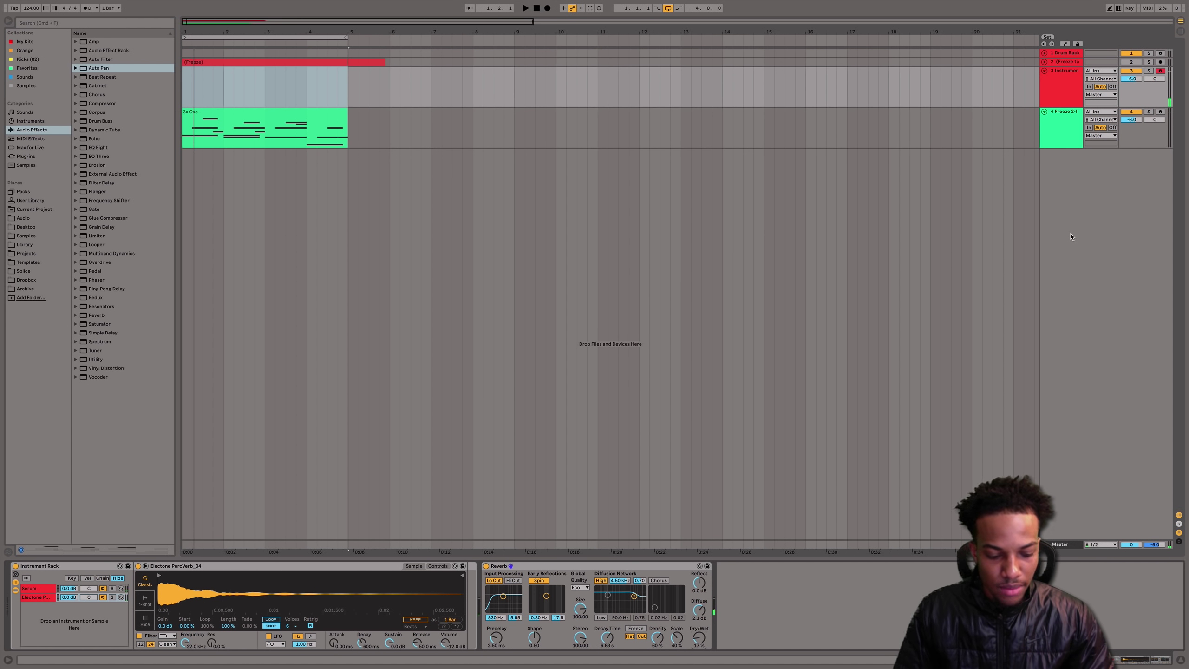
- Play the loop several times while auditioning the armed Instrument Rack sound over the melody
{"action": "key", "text": "space"}
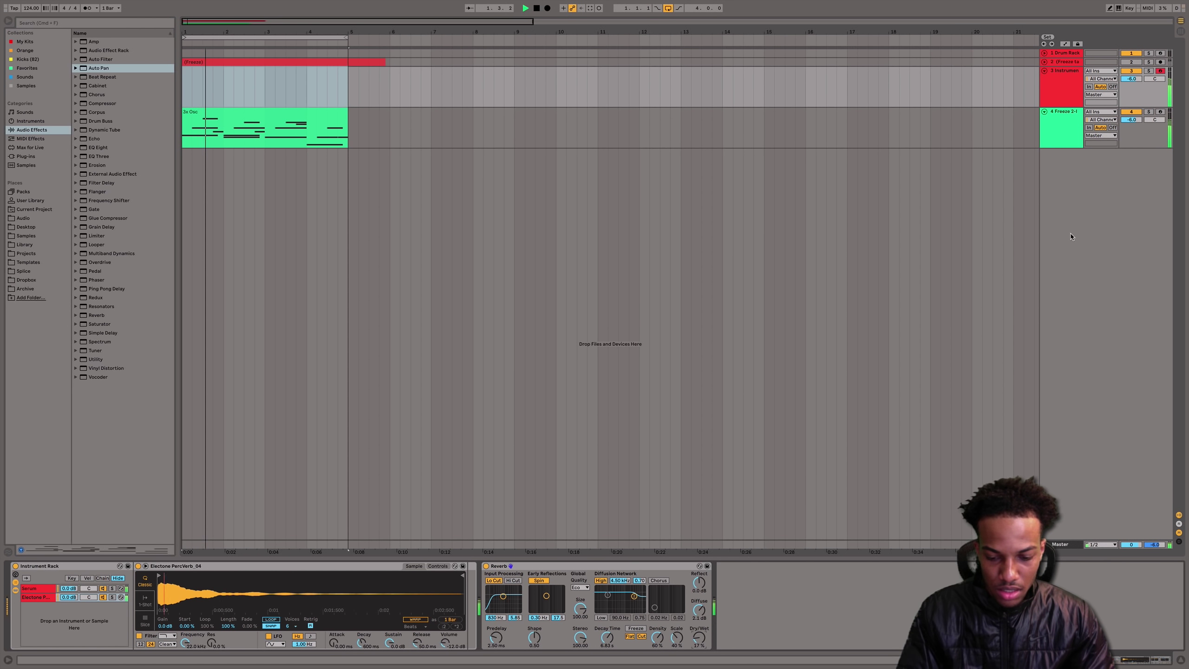
{"action": "key", "text": "space"}
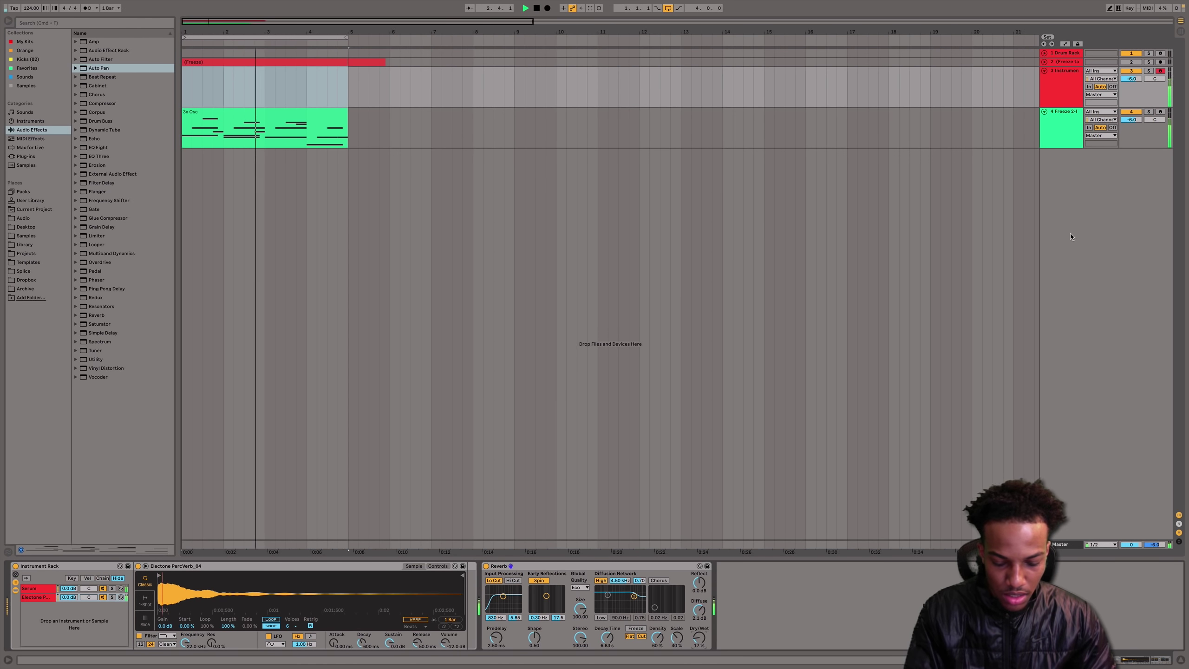
{"action": "key", "text": "space"}
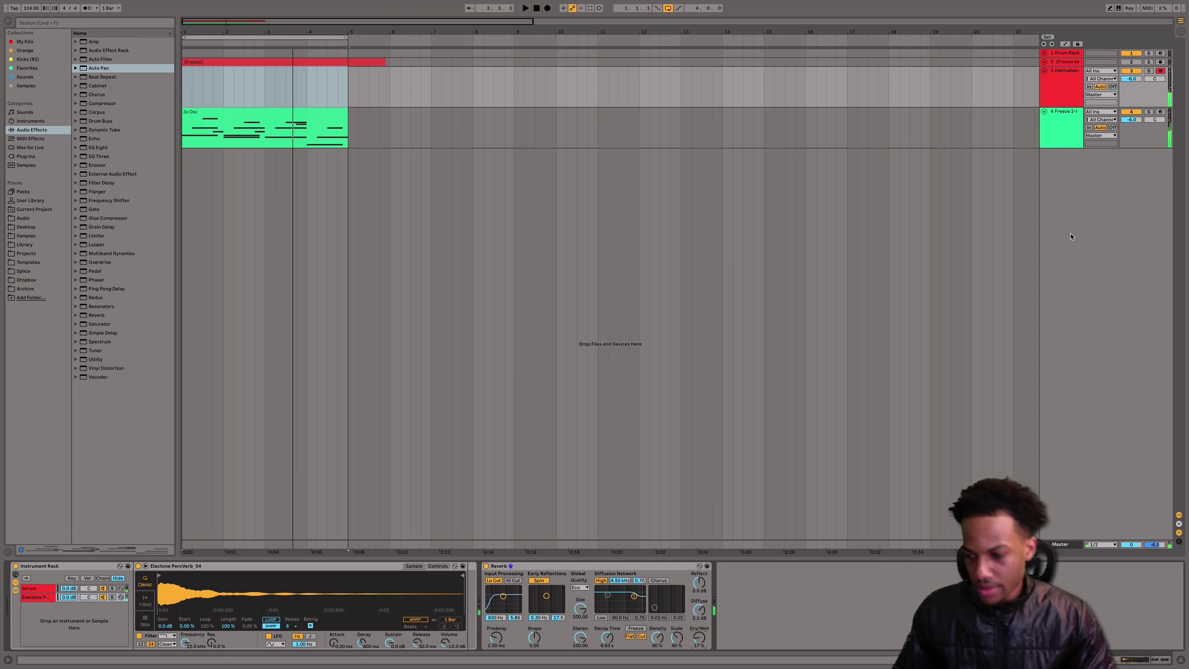
{"action": "key", "text": "space"}
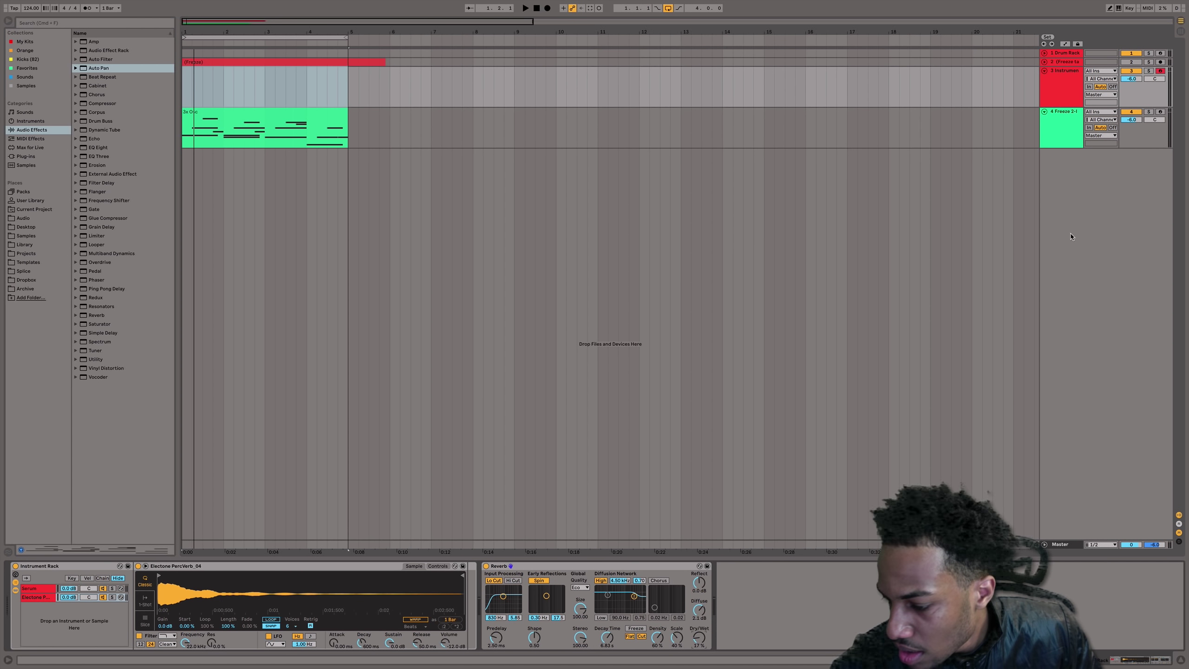
{"action": "key", "text": "space"}
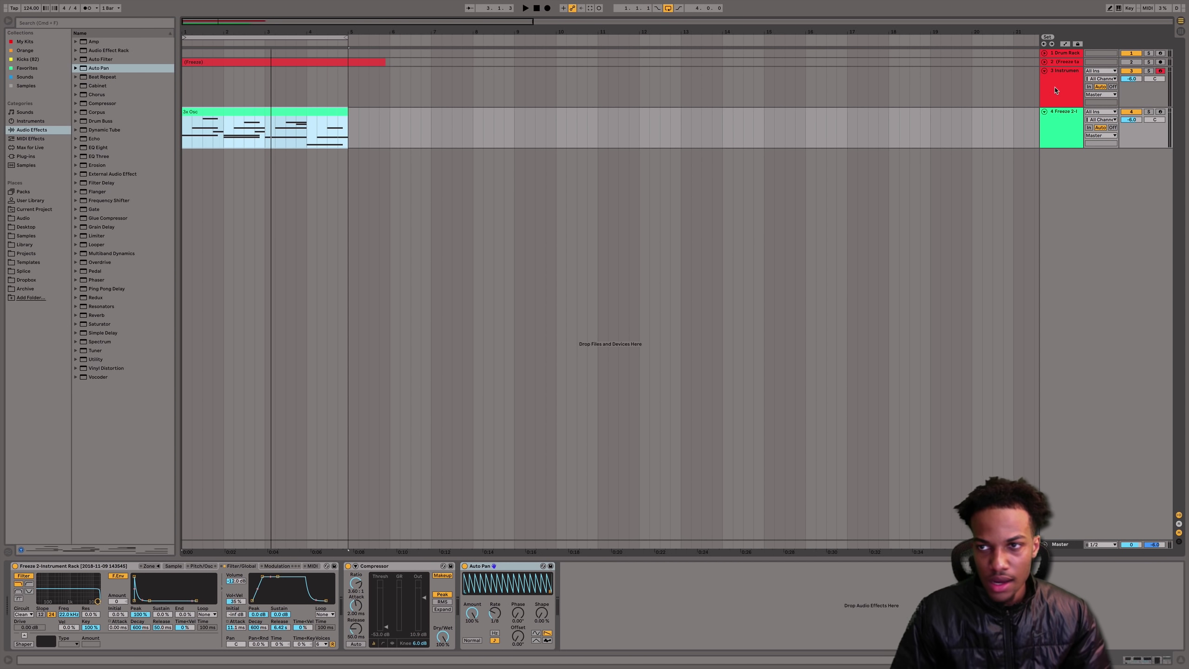
- Move the Instrument Rack track above the frozen audio track, and try deleting the frozen audio track before undoing it
{"action": "left_click", "coordinate": [1053, 82]}
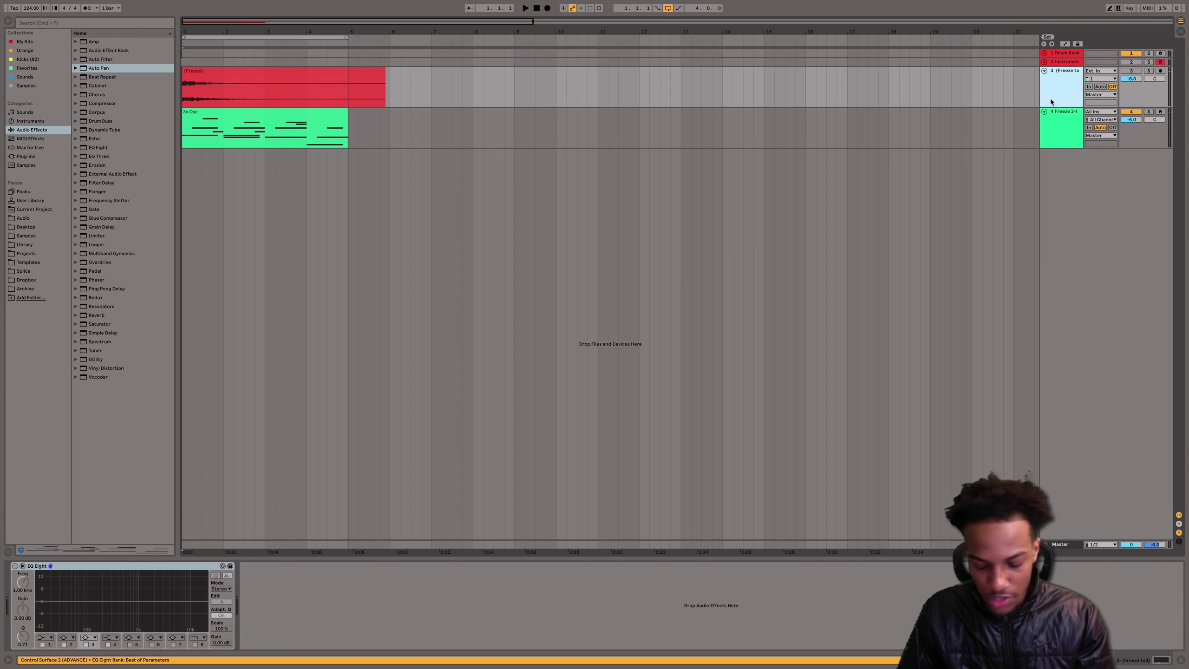
{"action": "key", "text": "Delete"}
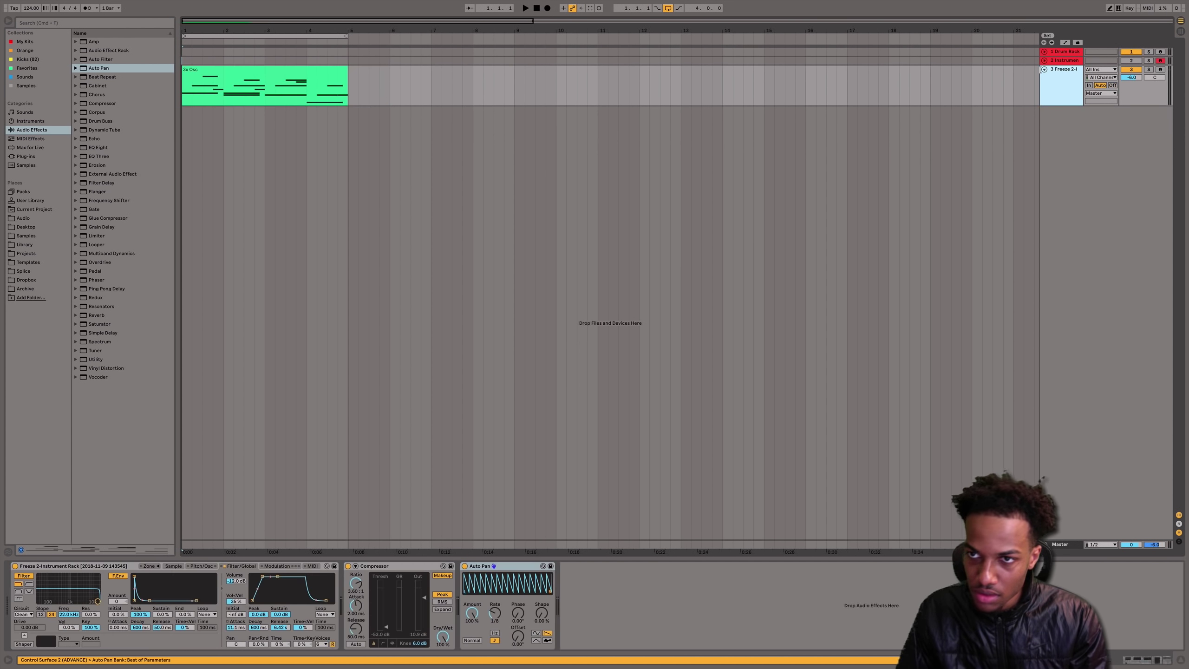
{"action": "left_click", "coordinate": [1058, 64]}
{"action": "key", "text": "super+z"}
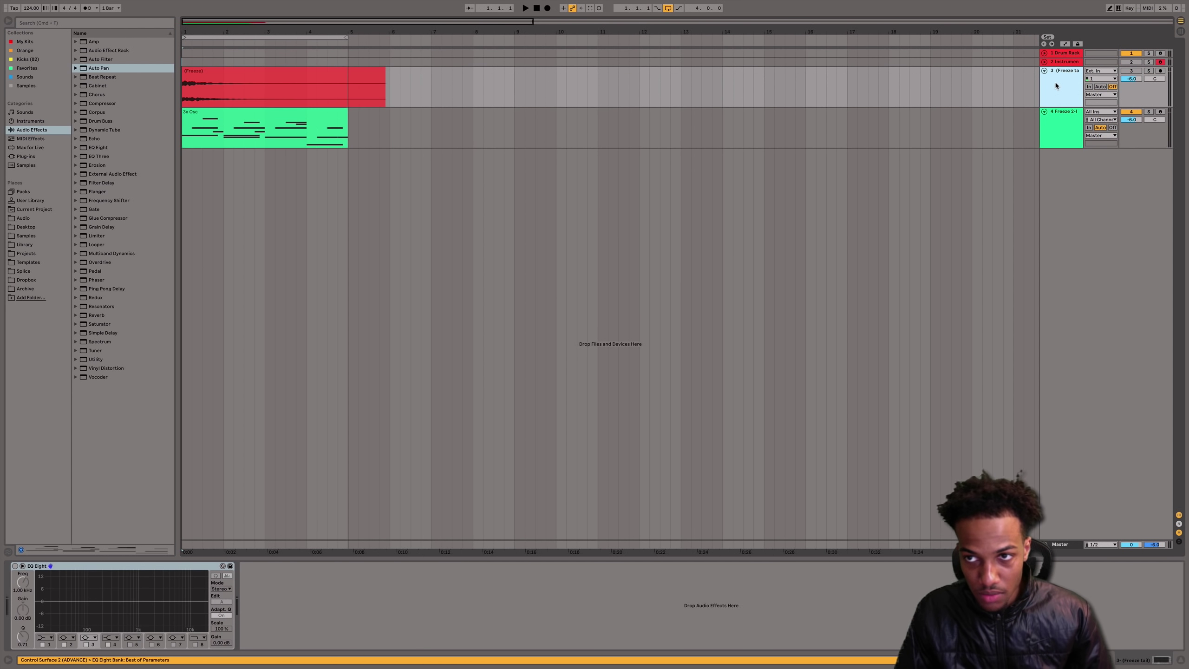
- Delete the frozen audio track and insert a new MIDI track directly below the Instrument Rack track
{"action": "left_click", "coordinate": [1051, 128]}
{"action": "left_click", "coordinate": [1055, 80]}
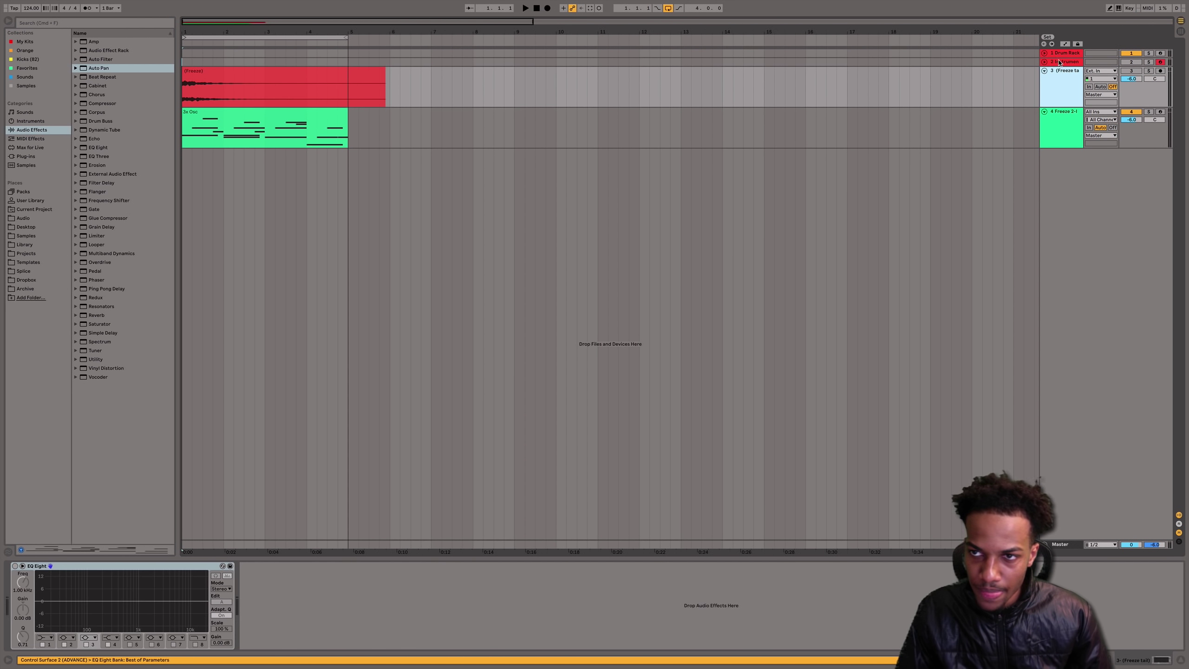
{"action": "left_click", "coordinate": [1059, 64]}
{"action": "left_click", "coordinate": [1057, 80]}
{"action": "key", "text": "Delete"}
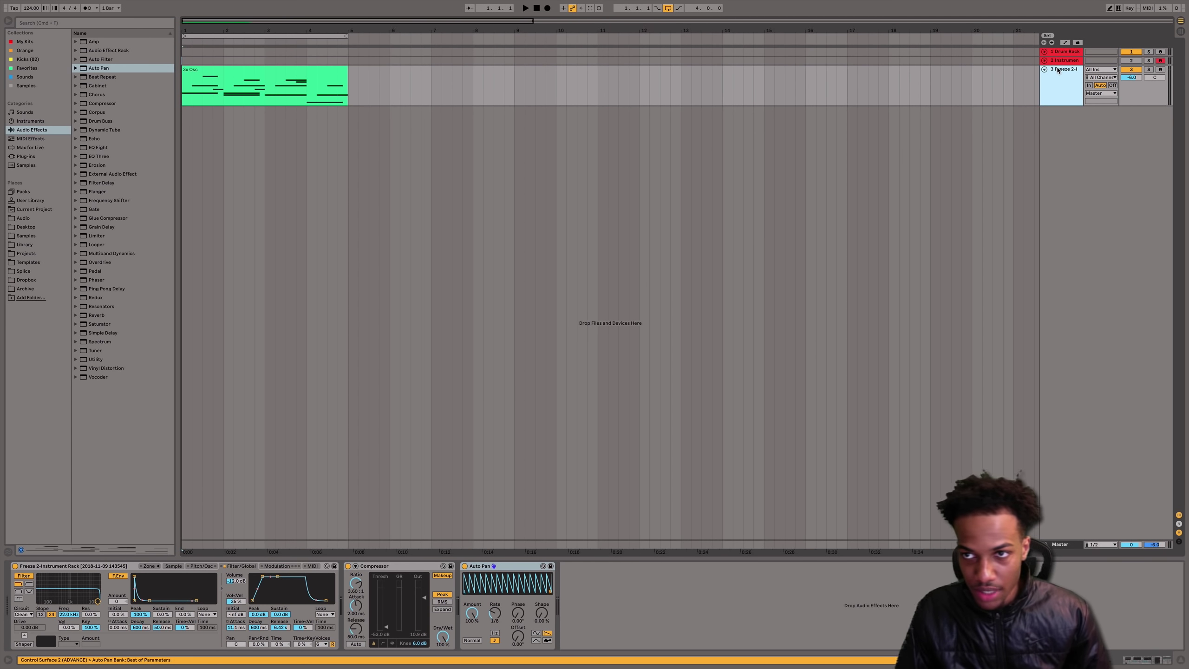
{"action": "left_click", "coordinate": [1060, 61]}
{"action": "key", "text": "super+z"}
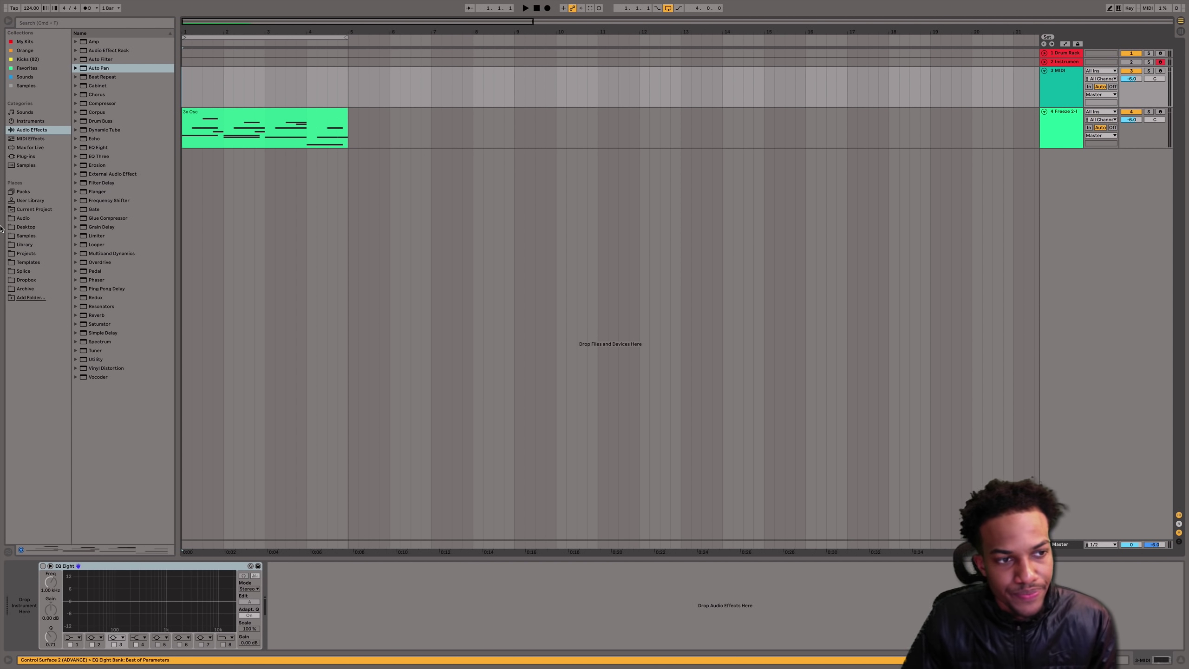
- Load the ElectraX plug-in on the new MIDI track, close its window and replace it with Xpand!2
{"action": "left_click", "coordinate": [26, 157]}
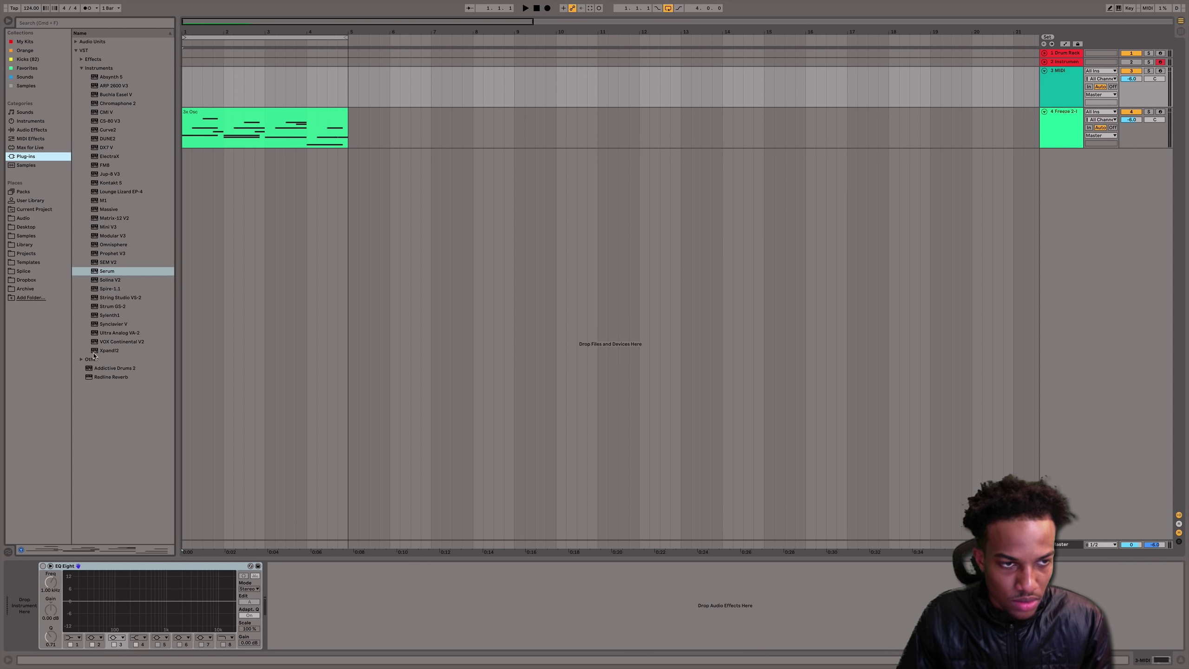
{"action": "left_click_drag", "start_coordinate": [101, 154], "coordinate": [16, 579]}
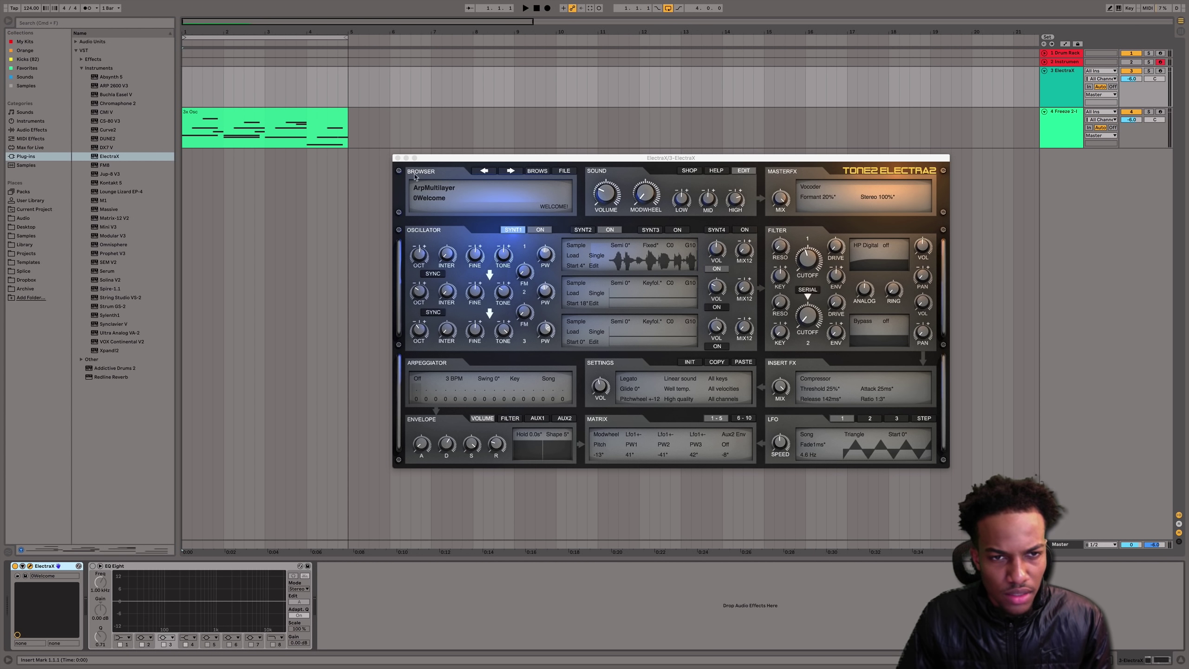
{"action": "left_click", "coordinate": [398, 158]}
{"action": "left_click", "coordinate": [109, 350]}
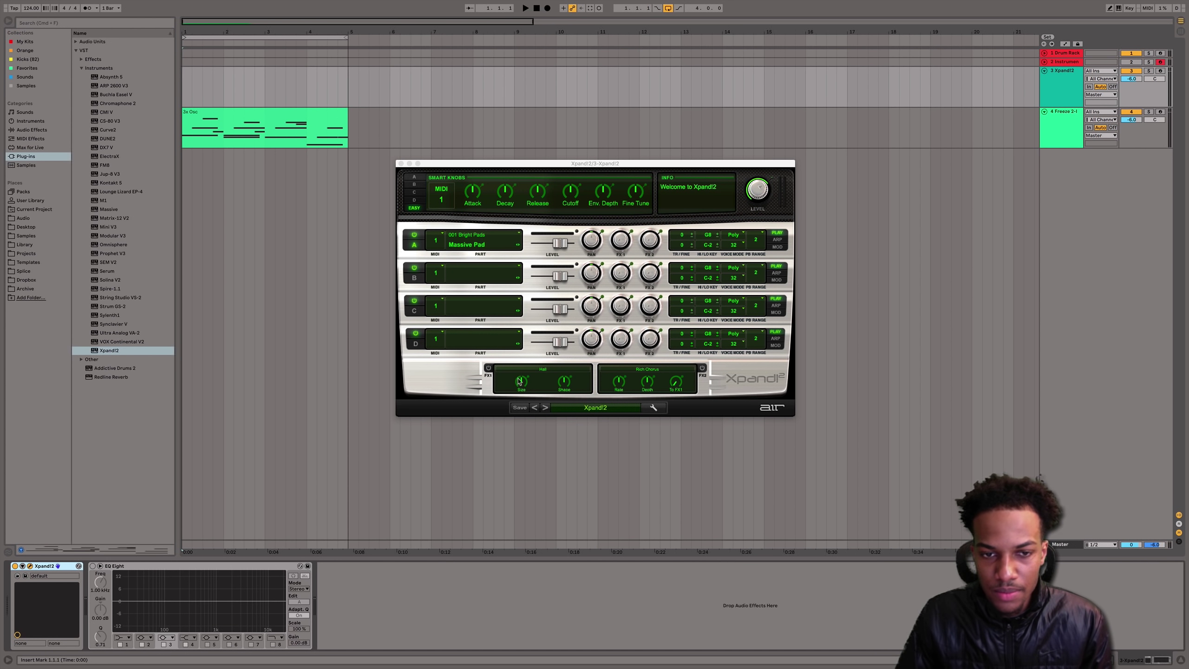
- Load the Xpand!2 preset 17 Brit Wave 2 from the Soft Leads category and arm its track
{"action": "left_click", "coordinate": [583, 409]}
{"action": "left_click", "coordinate": [595, 406]}
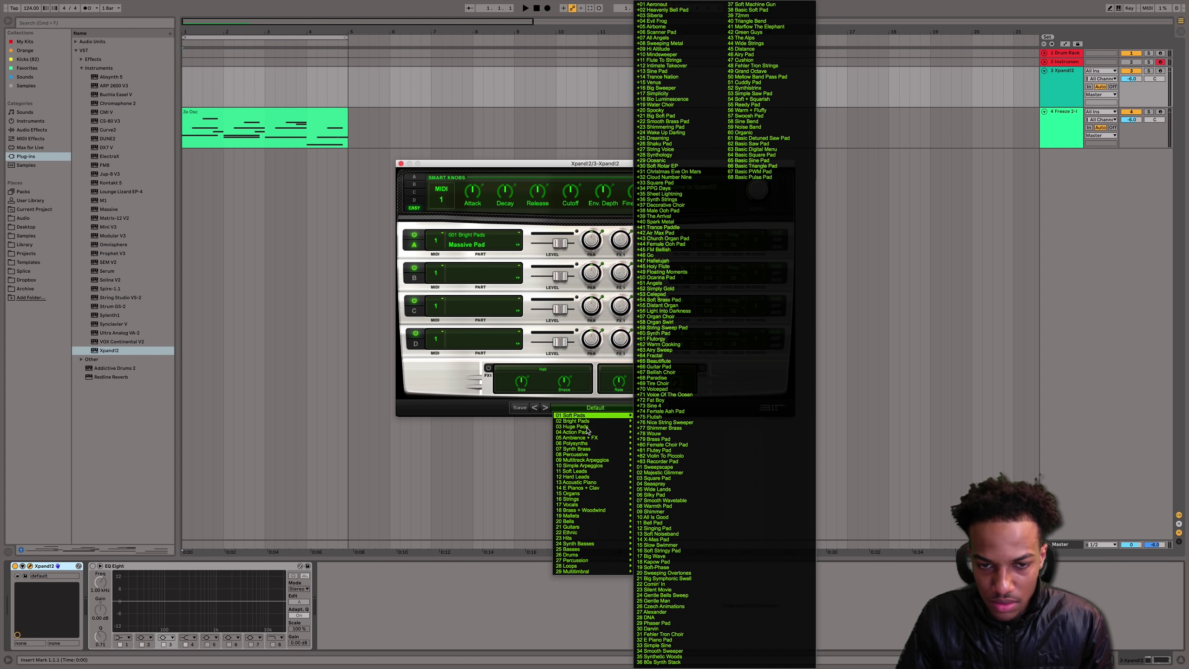
{"action": "mouse_move", "coordinate": [588, 477]}
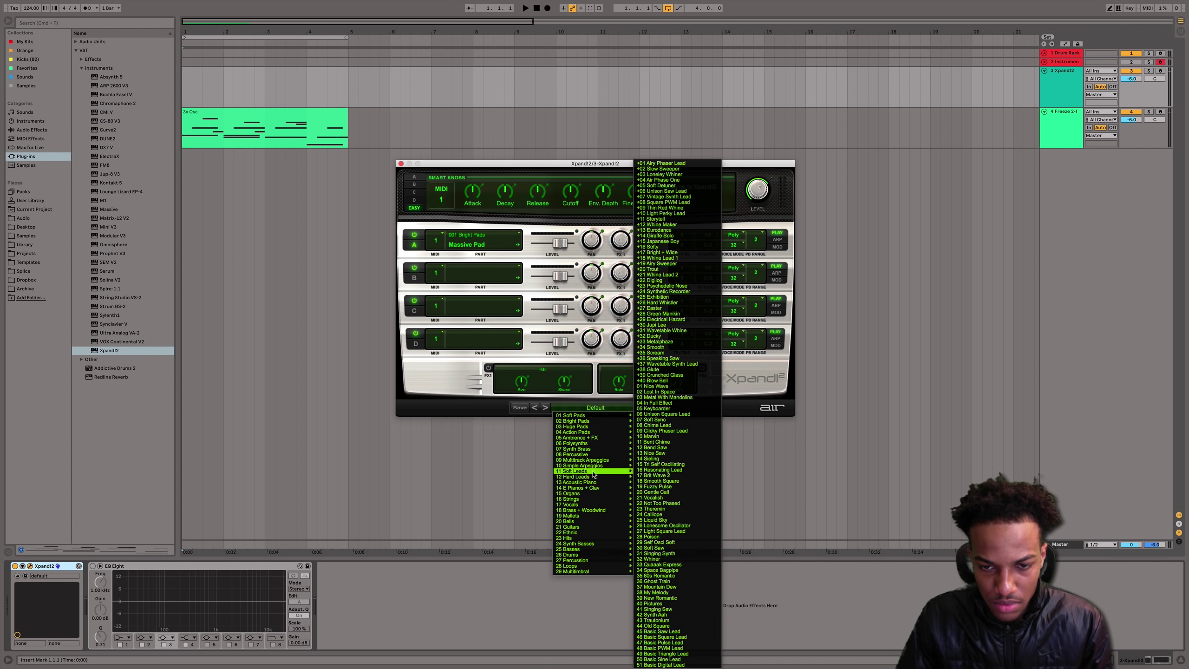
{"action": "left_click", "coordinate": [655, 478]}
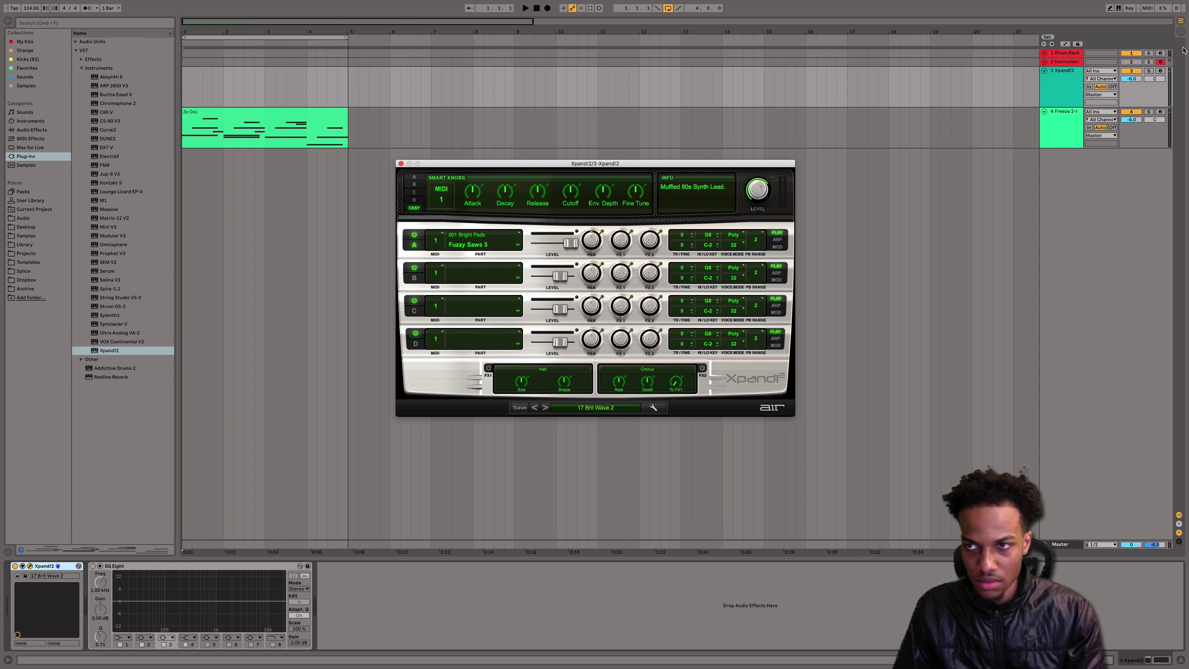
{"action": "left_click", "coordinate": [1161, 71]}
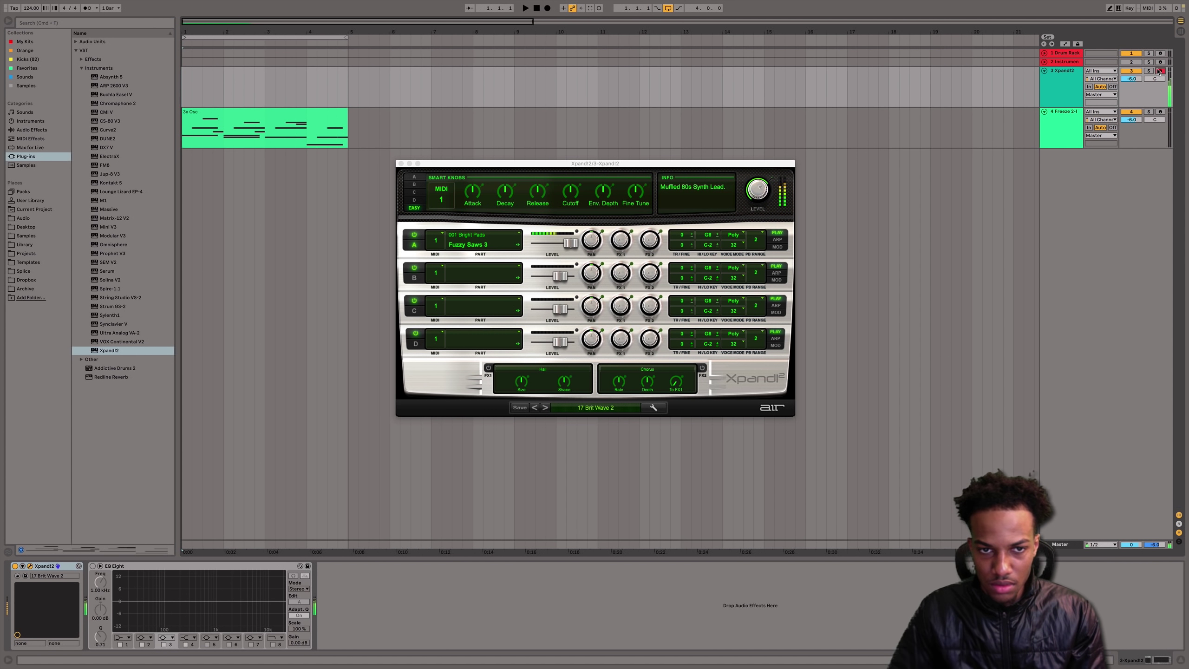
- Copy the Reverb from the Instrument Rack track to the Xpand!2 track, raise its Dry/Wet and set Decay Time to 11.8 s
{"action": "left_click", "coordinate": [1072, 64]}
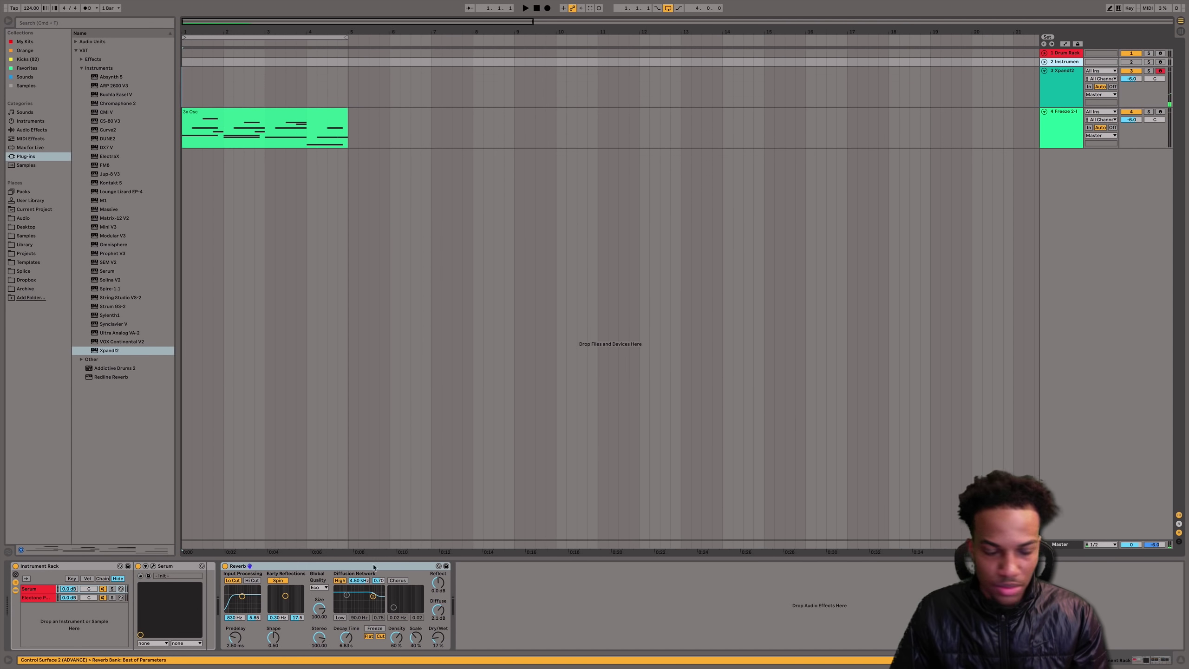
{"action": "left_click", "coordinate": [1134, 213]}
{"action": "left_click", "coordinate": [1064, 94]}
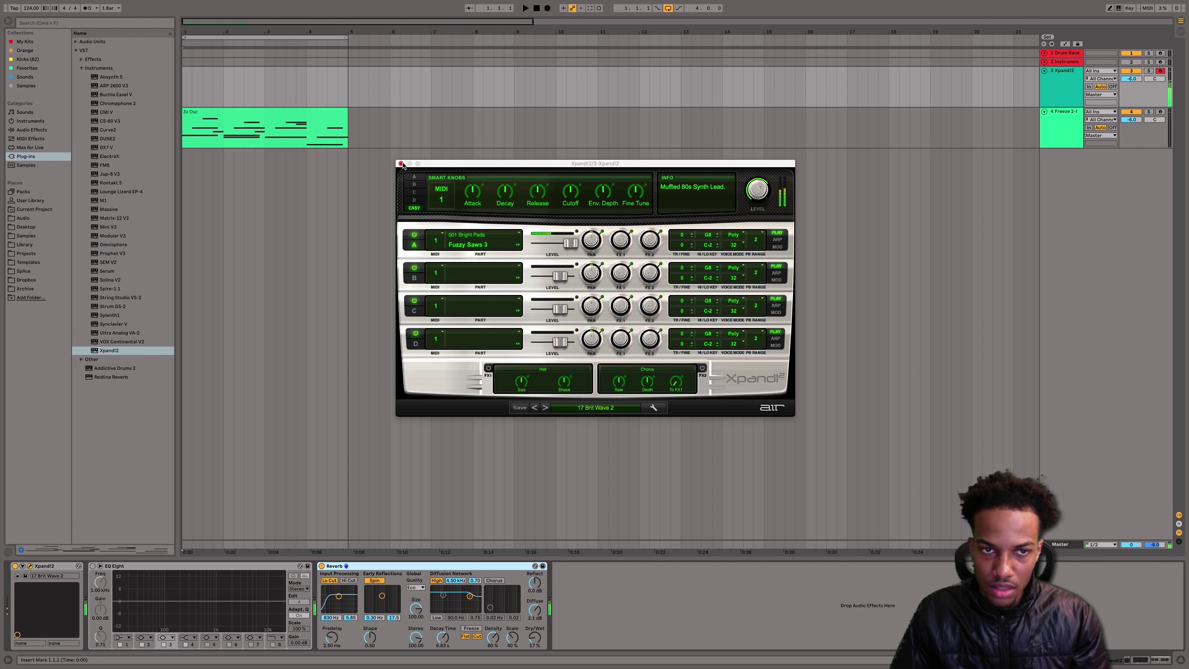
{"action": "left_click_drag", "start_coordinate": [535, 650], "coordinate": [536, 623]}
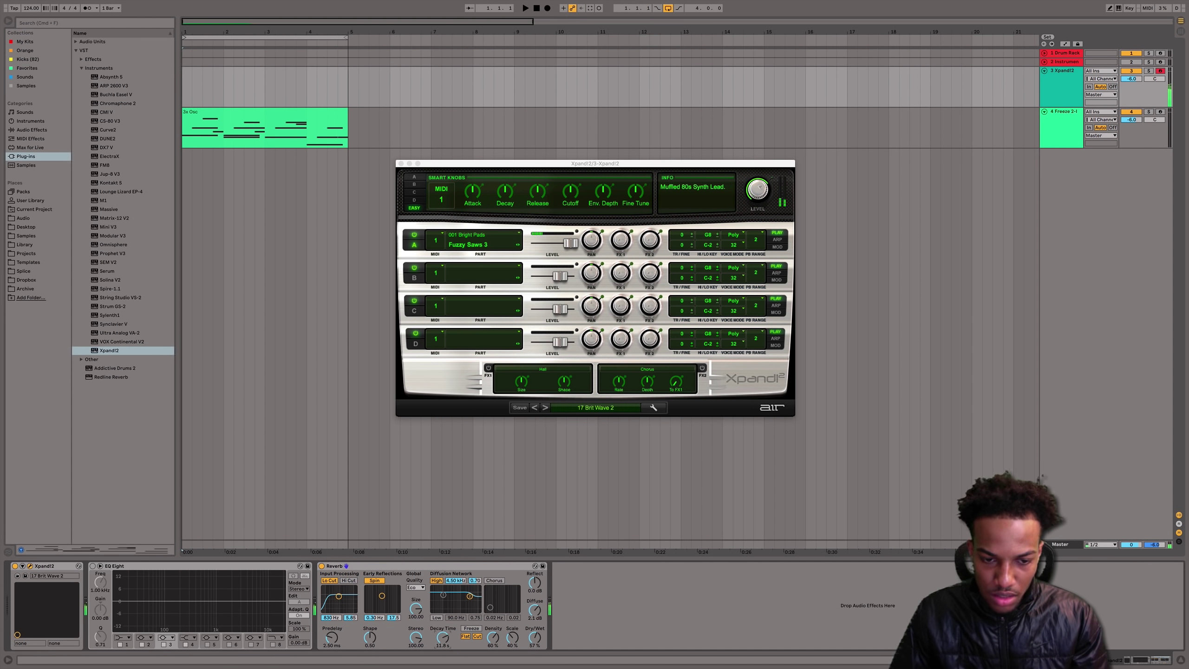
- Play the loop repeatedly from the start while rehearsing an Xpand!2 lead part over the melody
{"action": "key", "text": "space"}
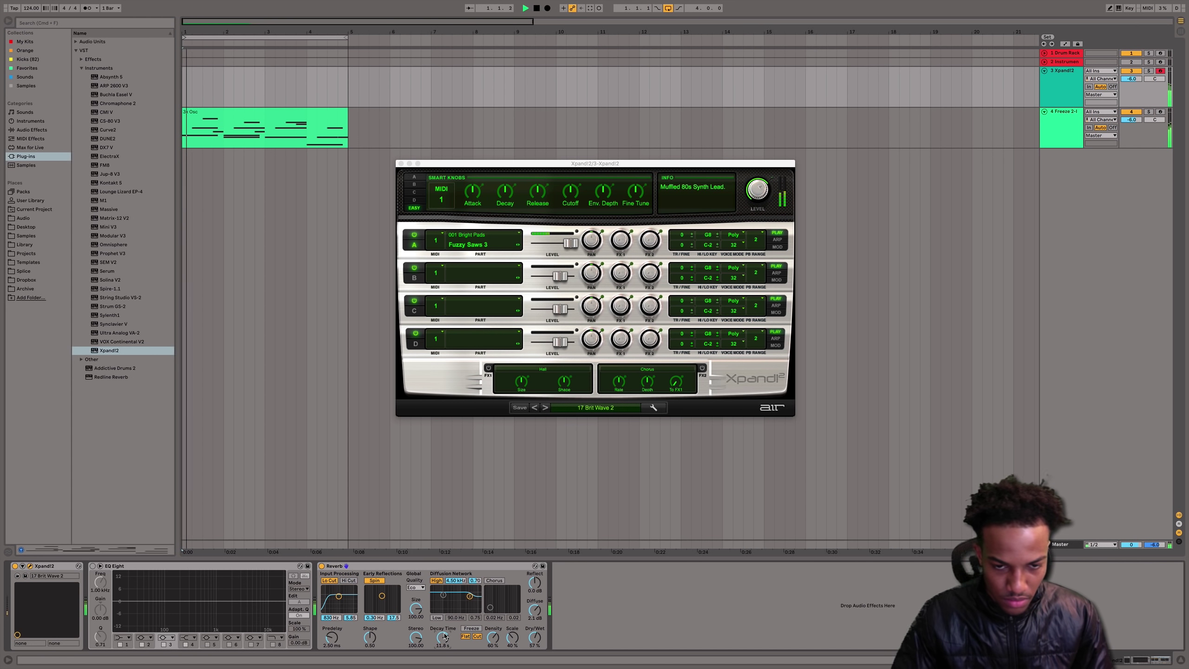
{"action": "key", "text": "space"}
{"action": "key", "text": "space"}
{"action": "key", "text": "space"}
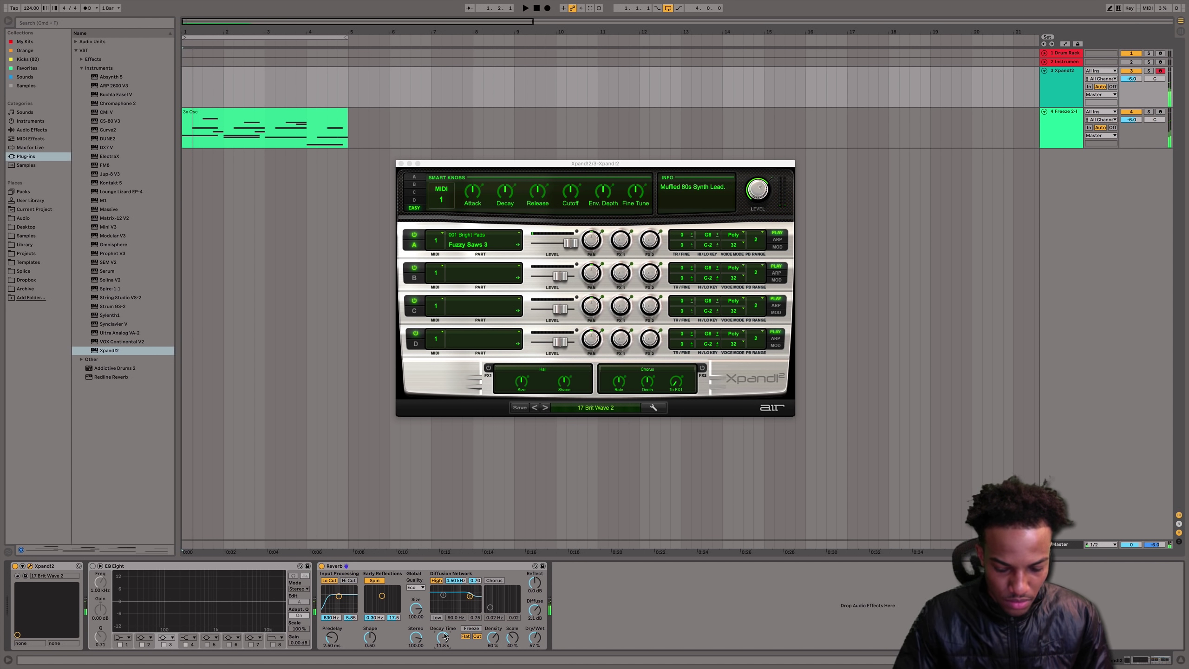
{"action": "key", "text": "space"}
{"action": "key", "text": "space"}
{"action": "key", "text": "space"}
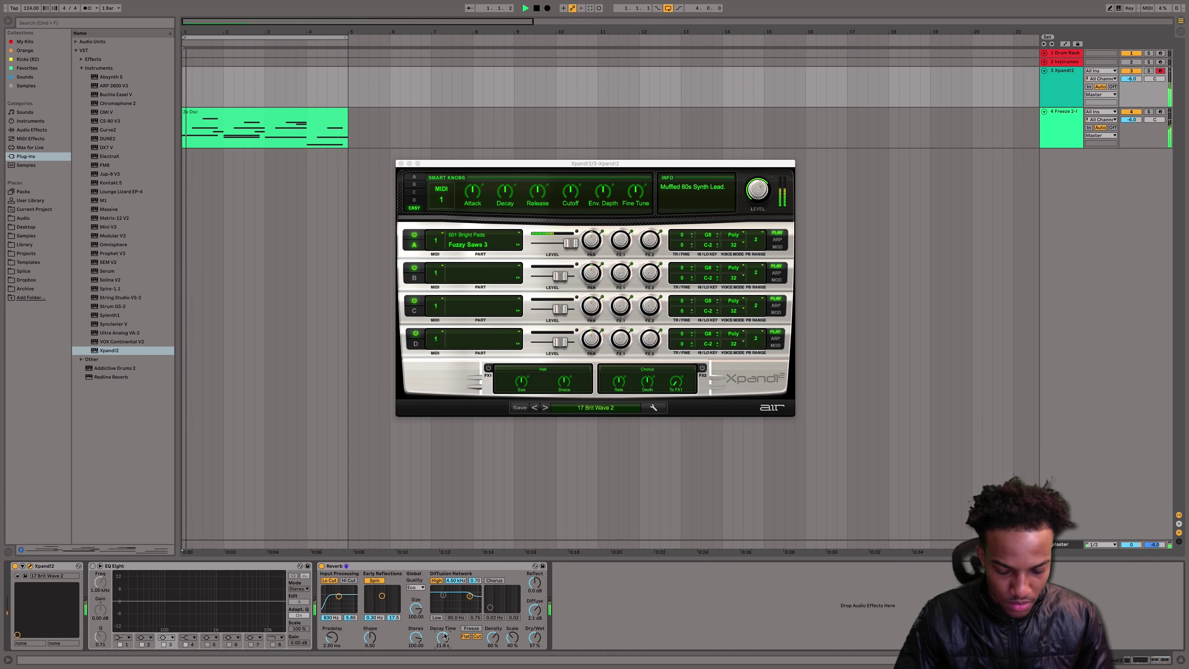
{"action": "key", "text": "space"}
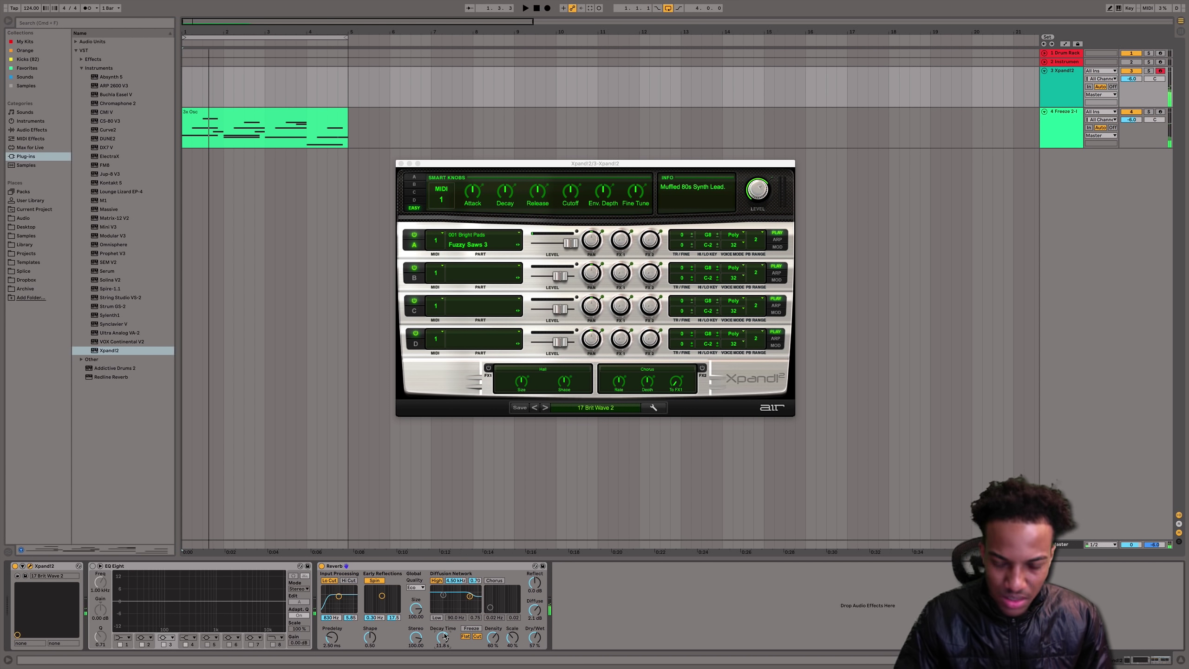
{"action": "key", "text": "space"}
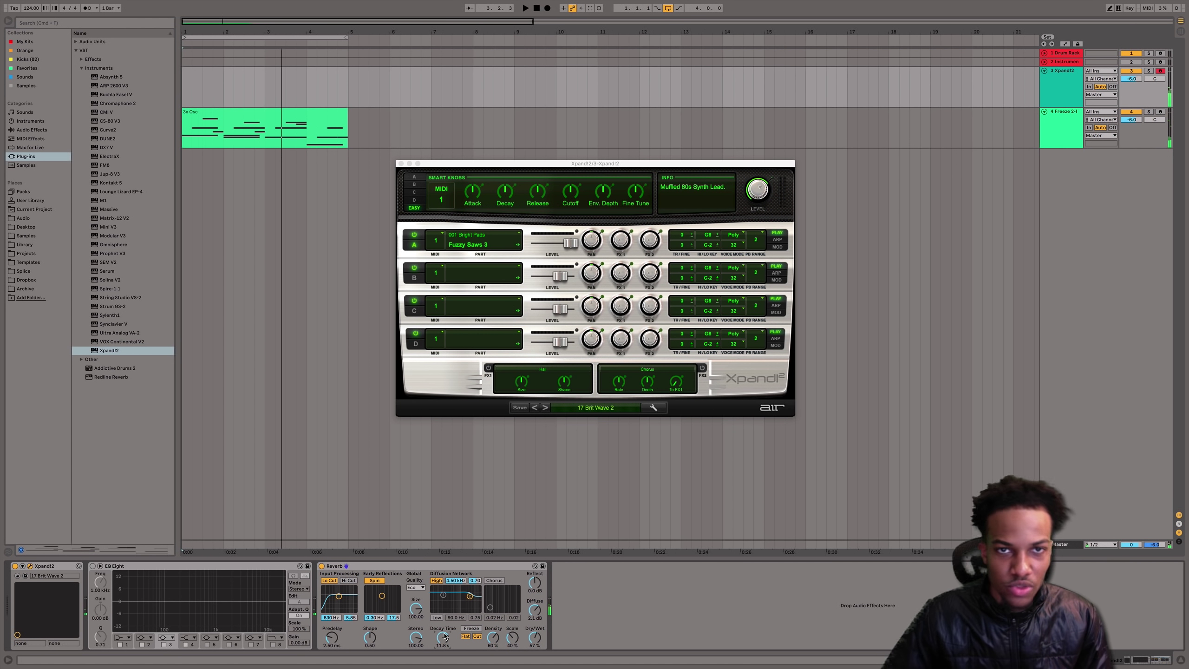
- Record a trial take of the Xpand!2 lead over the loop, and delete the recorded clip
{"action": "left_click", "coordinate": [537, 9]}
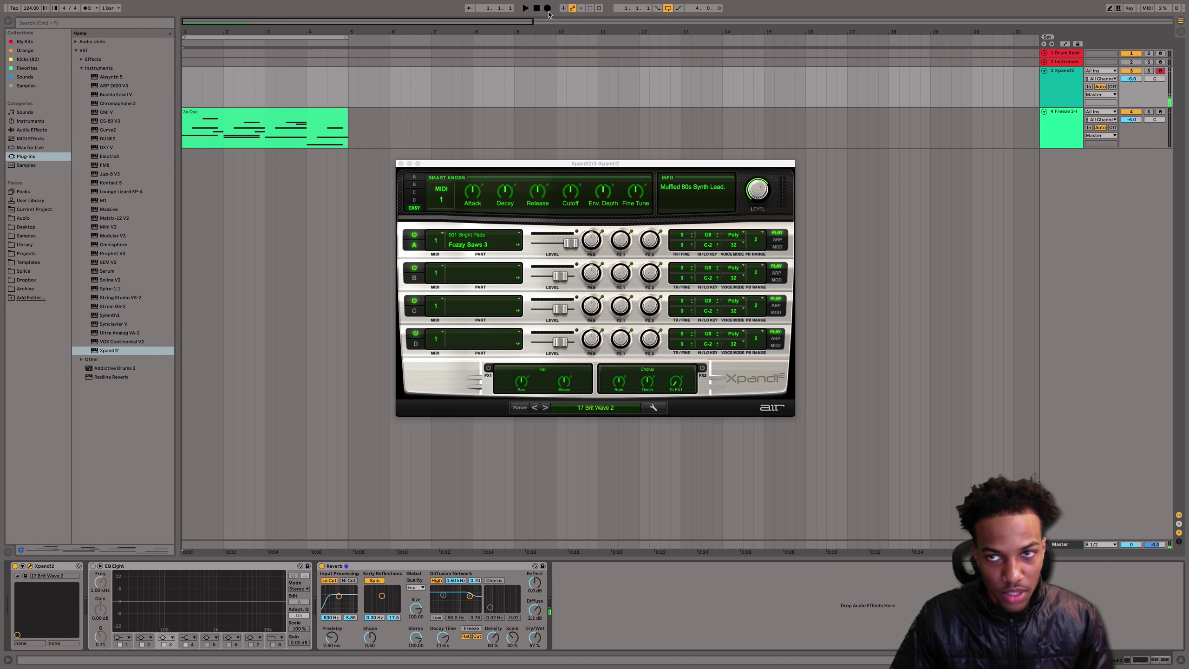
{"action": "left_click", "coordinate": [546, 8]}
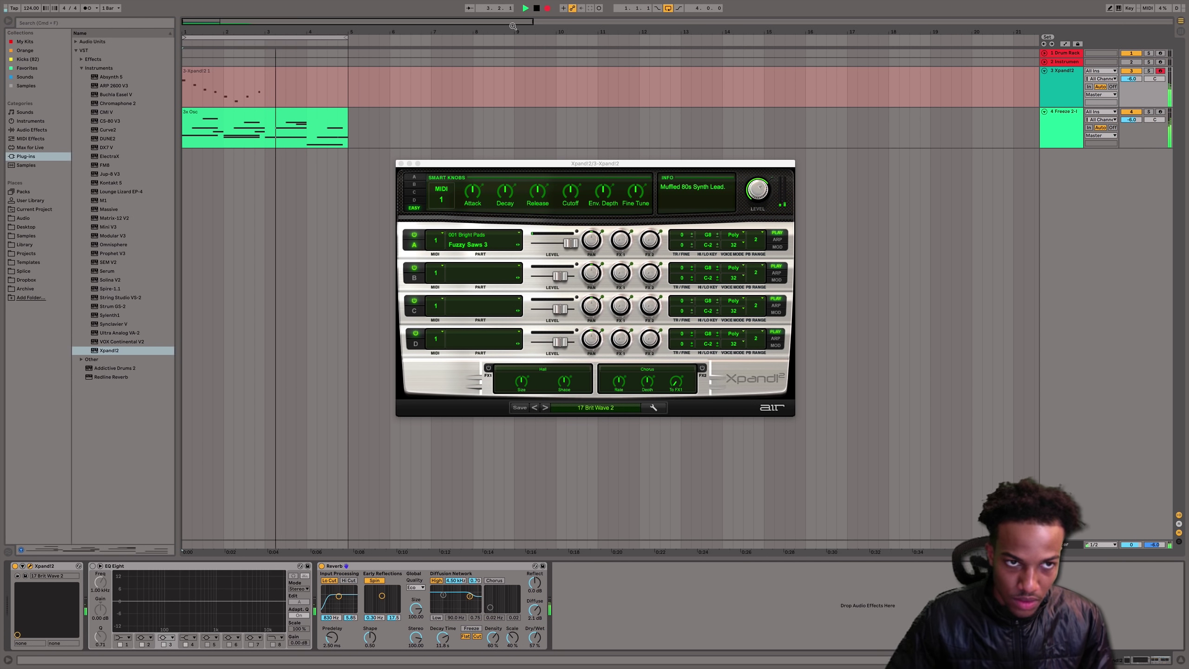
{"action": "key", "text": "space"}
{"action": "double_click", "coordinate": [243, 78]}
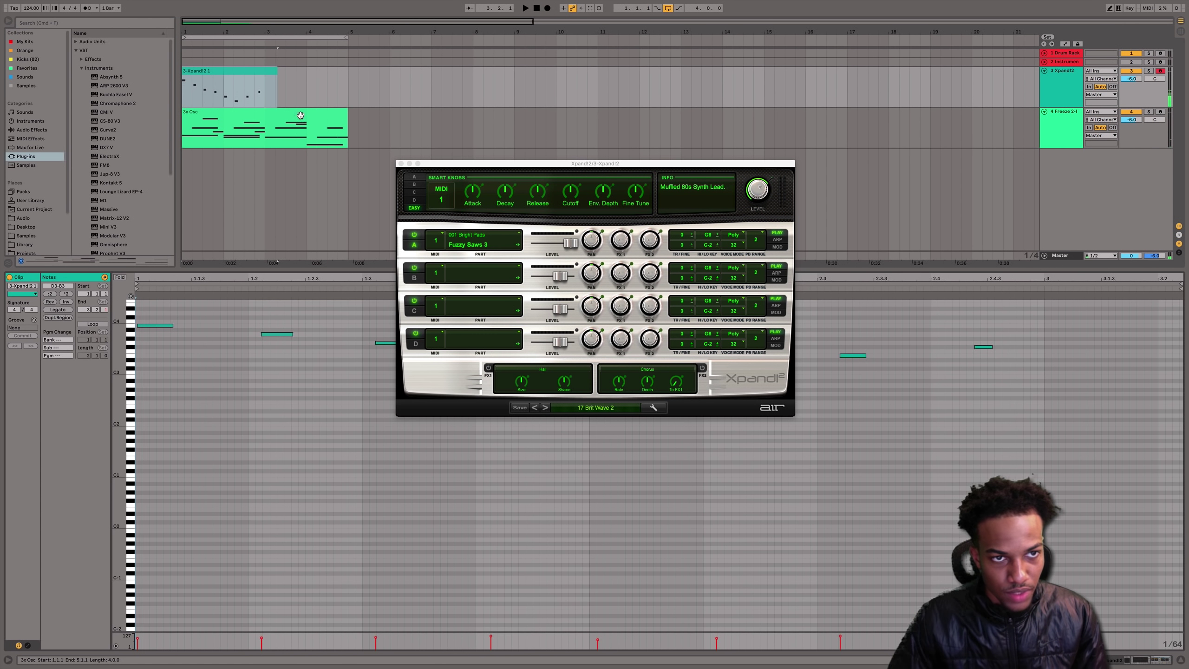
{"action": "key", "text": "Delete"}
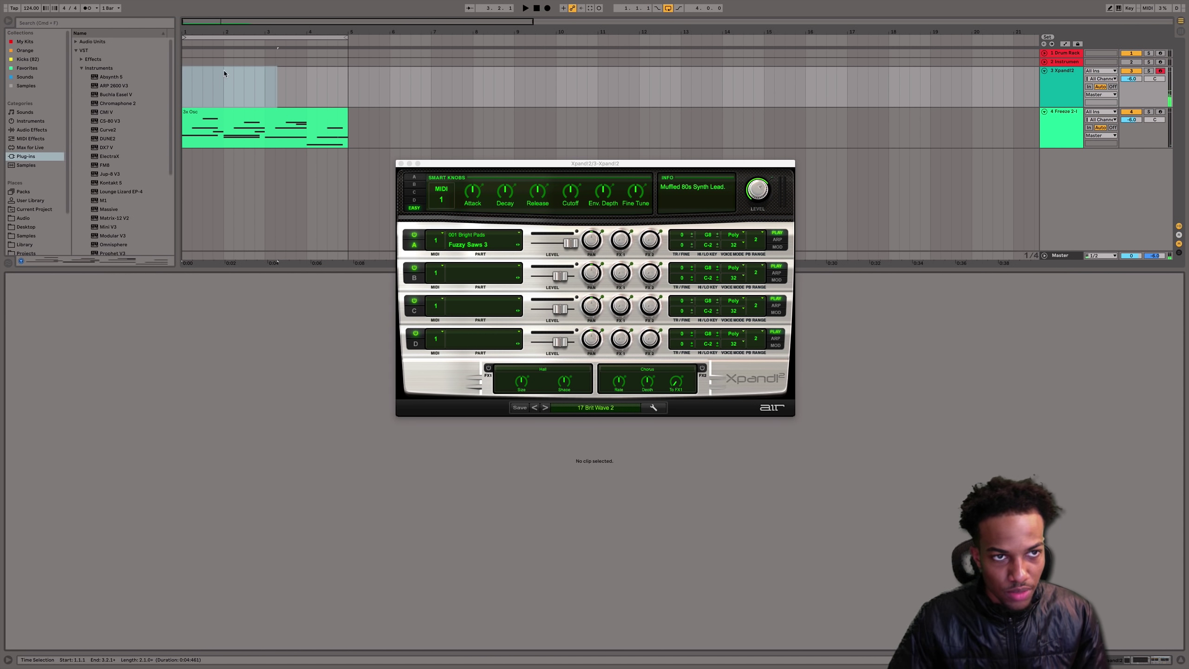
- Record a new two-bar take of the Xpand!2 lead over the loop with the metronome on
{"action": "left_click", "coordinate": [546, 9]}
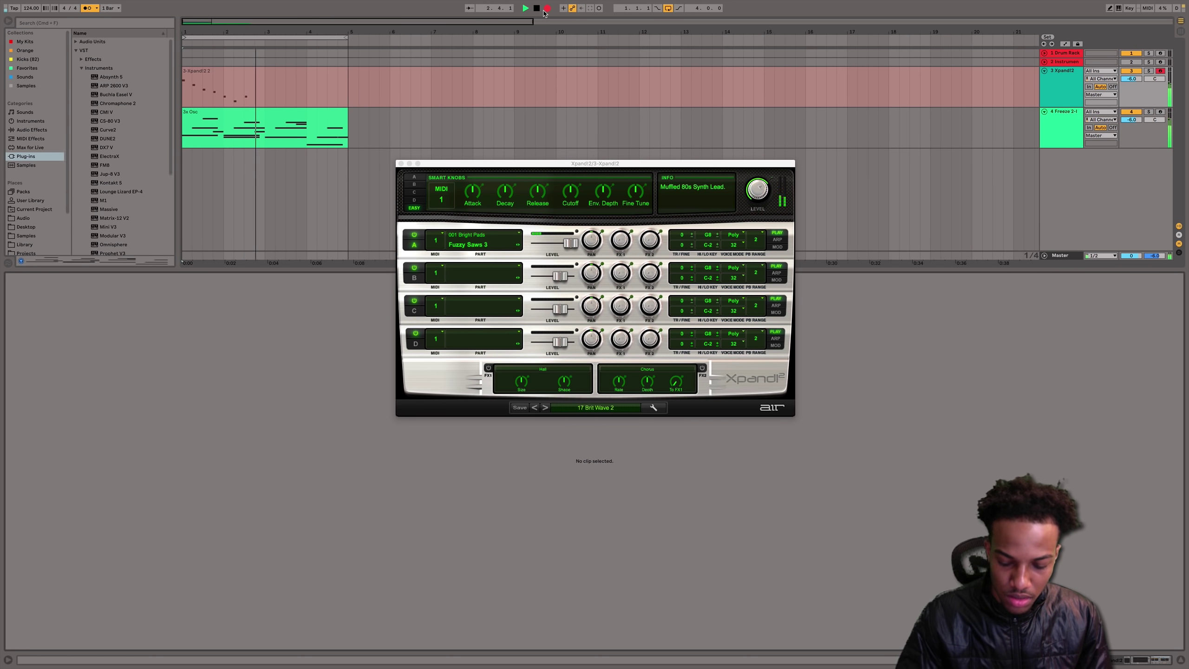
{"action": "left_click", "coordinate": [544, 10]}
{"action": "key", "text": "space"}
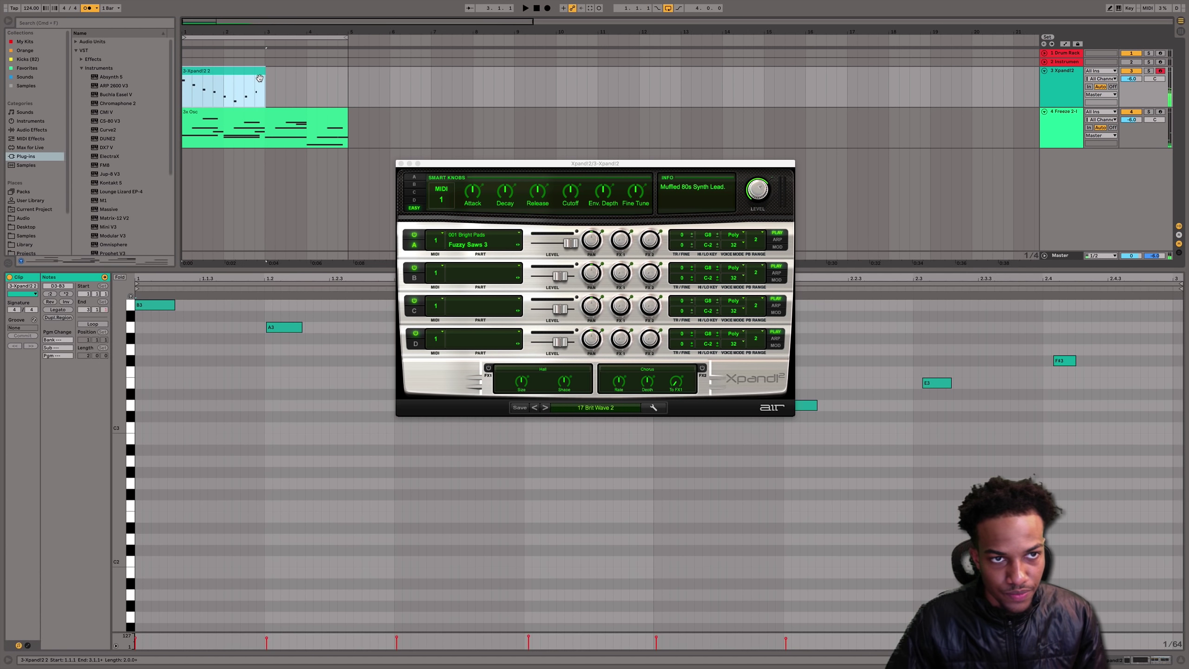
- Close the Xpand!2 window and record the next two bars of the lead starting at bar 3
{"action": "left_click", "coordinate": [262, 78]}
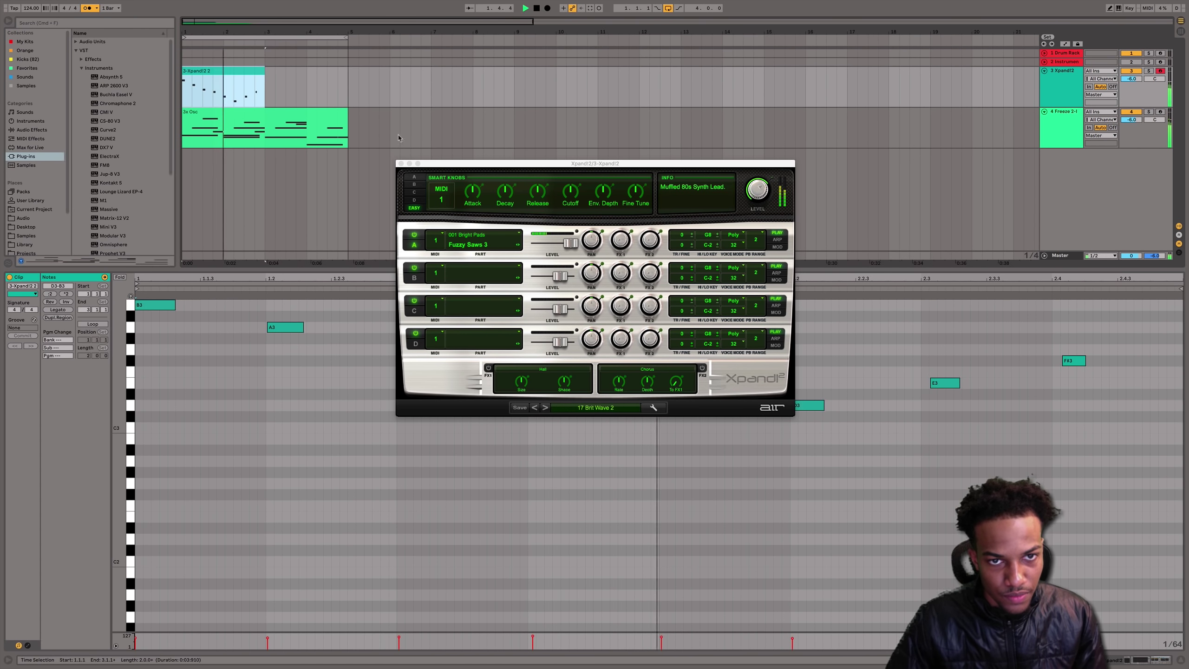
{"action": "left_click", "coordinate": [400, 163]}
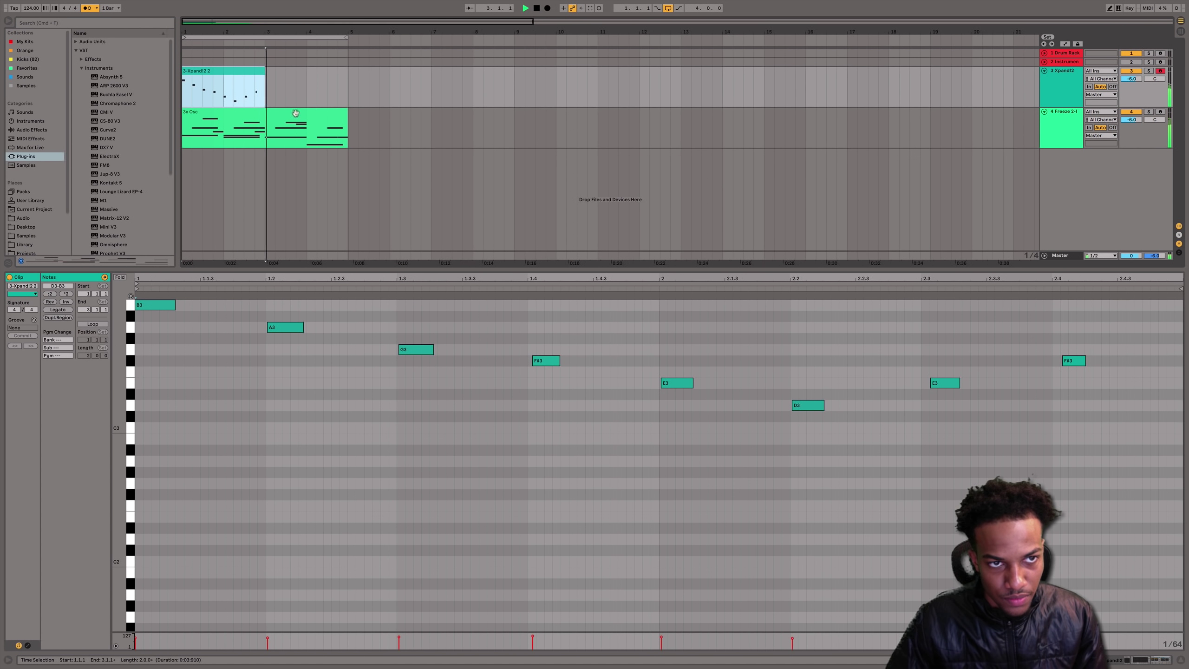
{"action": "left_click", "coordinate": [267, 90]}
{"action": "key", "text": "space"}
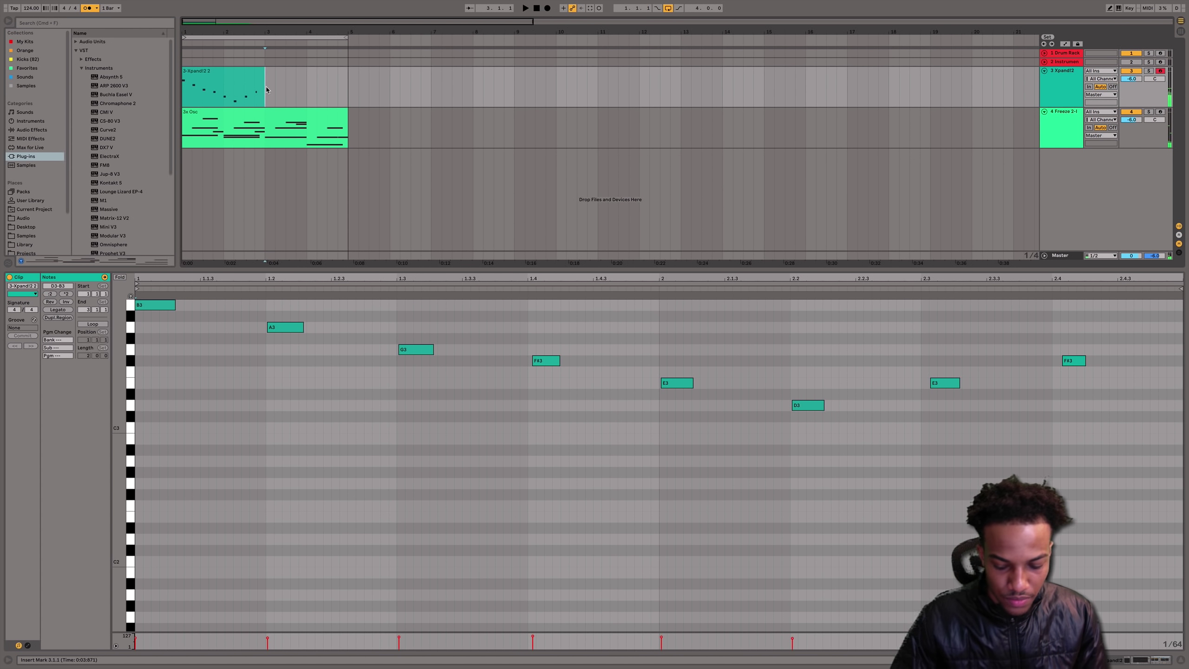
{"action": "key", "text": "space"}
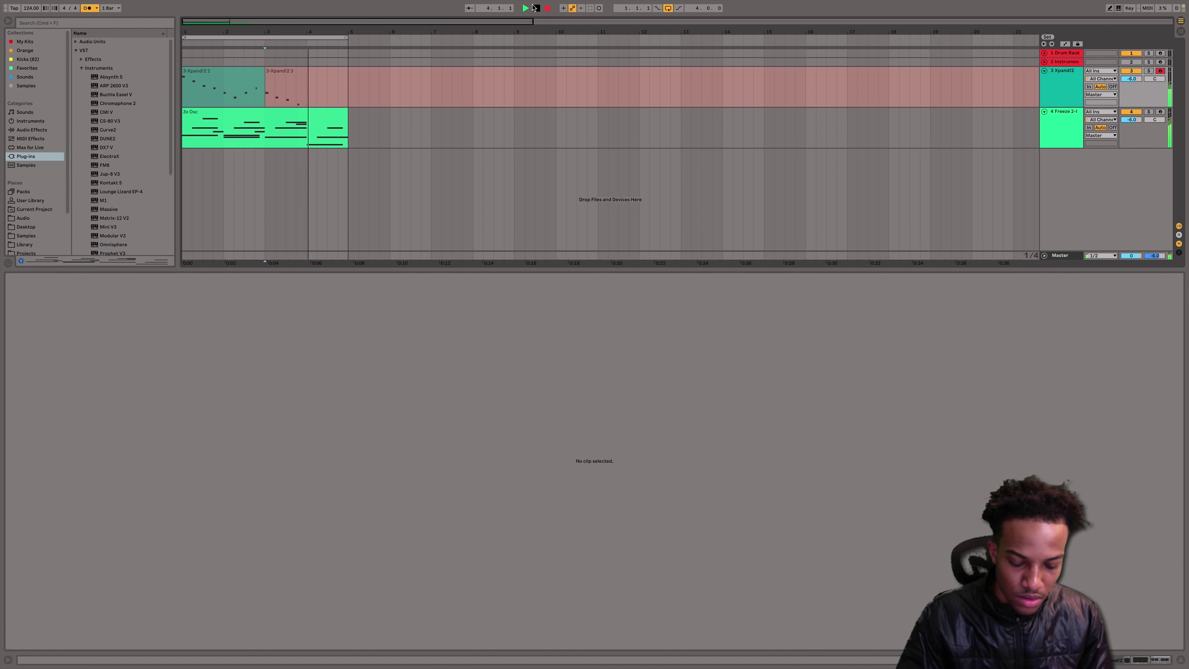
{"action": "left_click", "coordinate": [535, 7]}
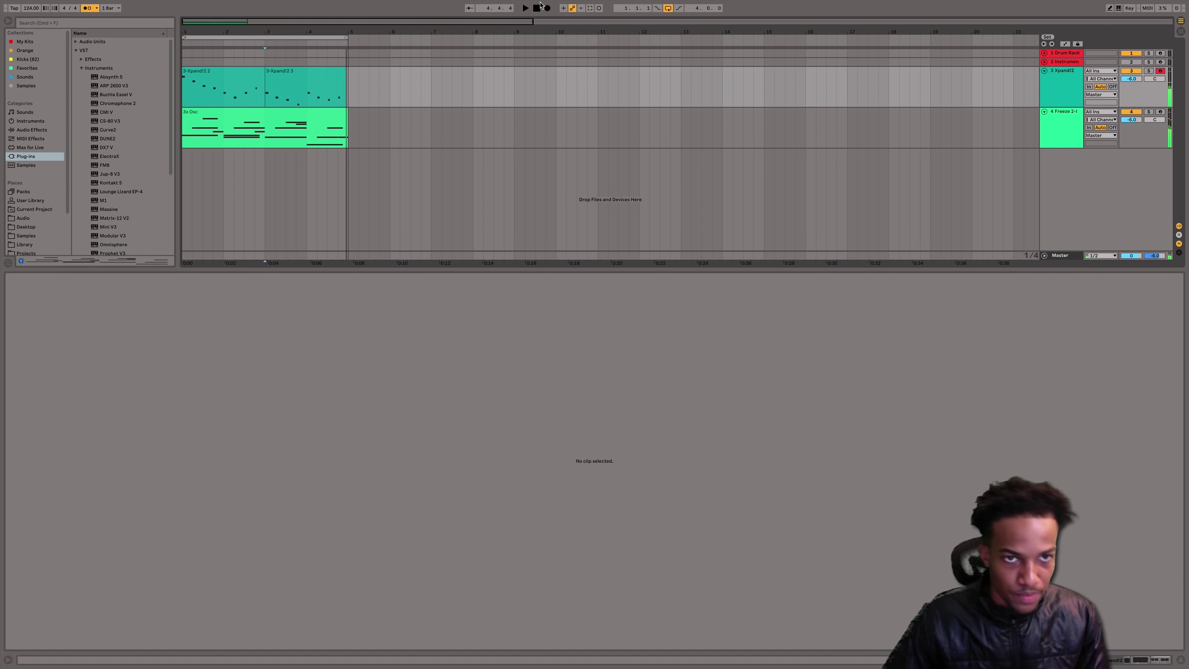
- Consolidate the two recorded Xpand!2 lead clips into one clip and quantize its notes
{"action": "left_click", "coordinate": [285, 82]}
{"action": "left_click", "coordinate": [240, 80], "text": "shift"}
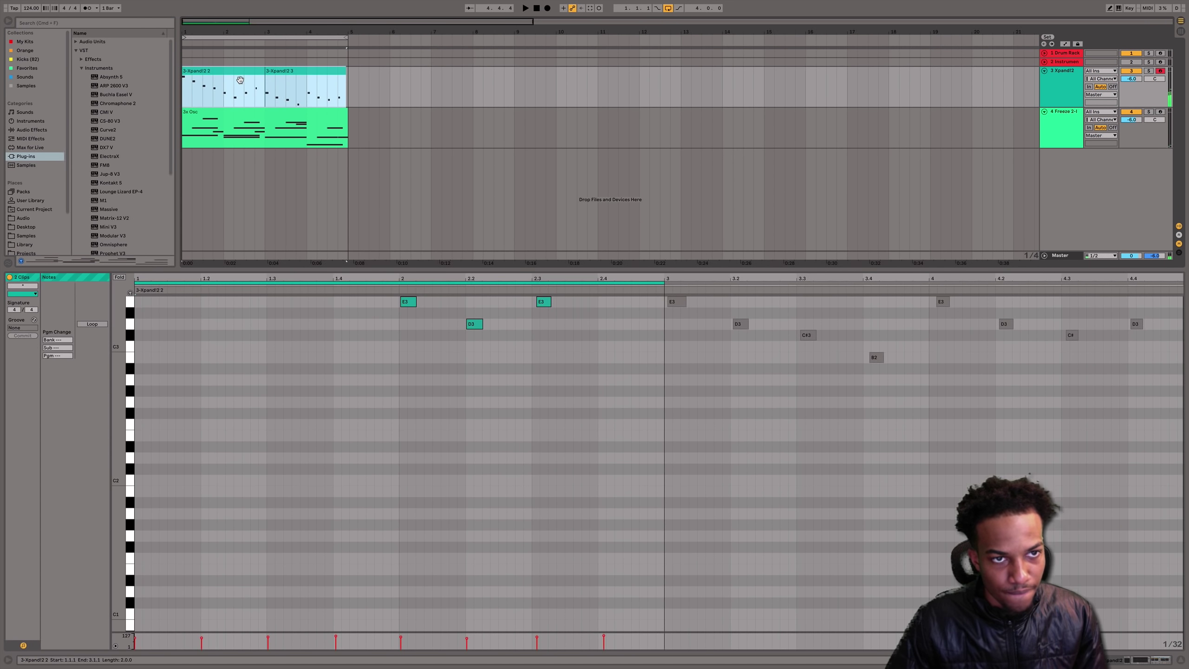
{"action": "key", "text": "super+j"}
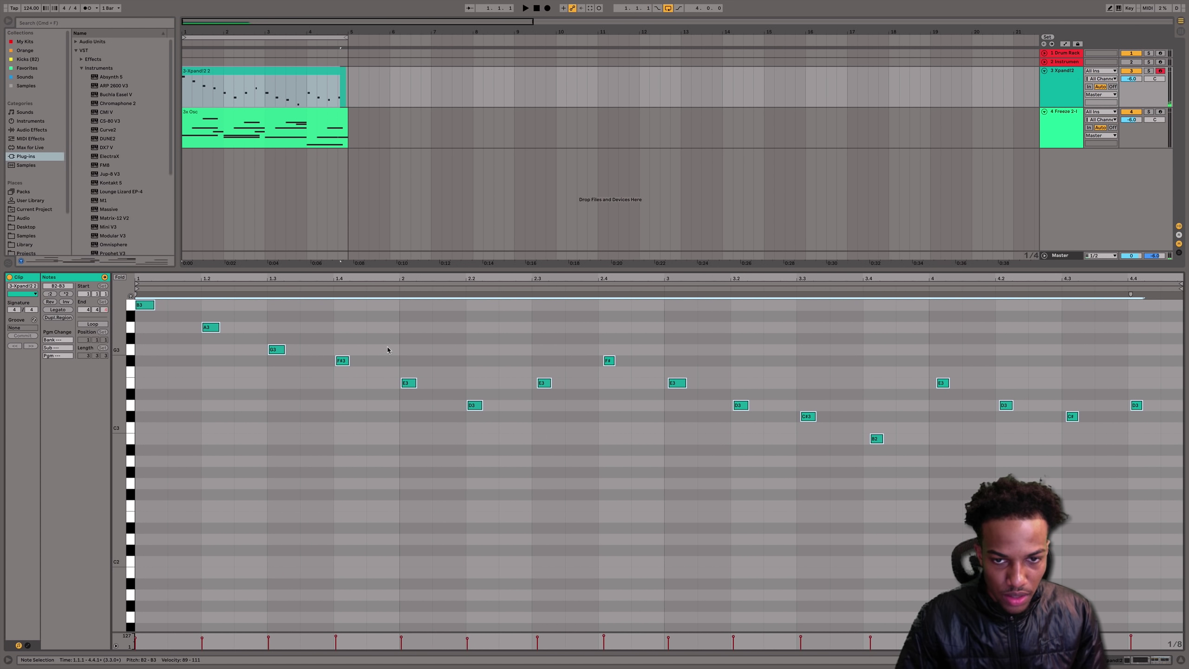
{"action": "key", "text": "super+u"}
- Transpose all lead notes up one octave during playback and lower the first note of bar 3
{"action": "key", "text": "space"}
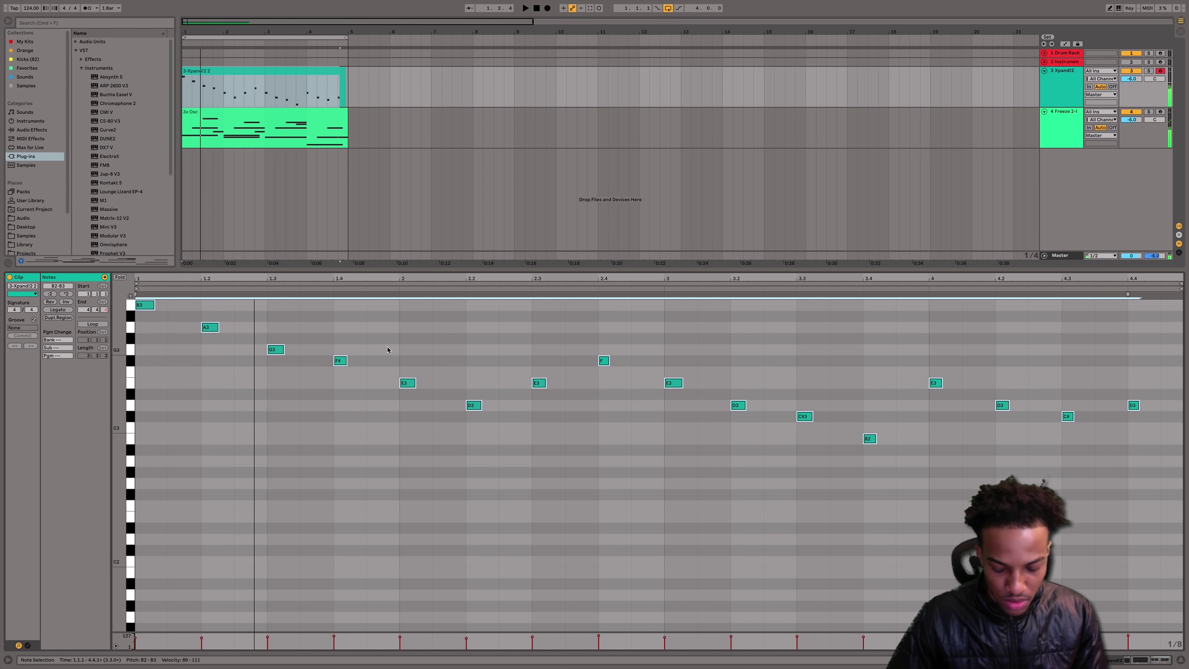
{"action": "key", "text": "shift+Up"}
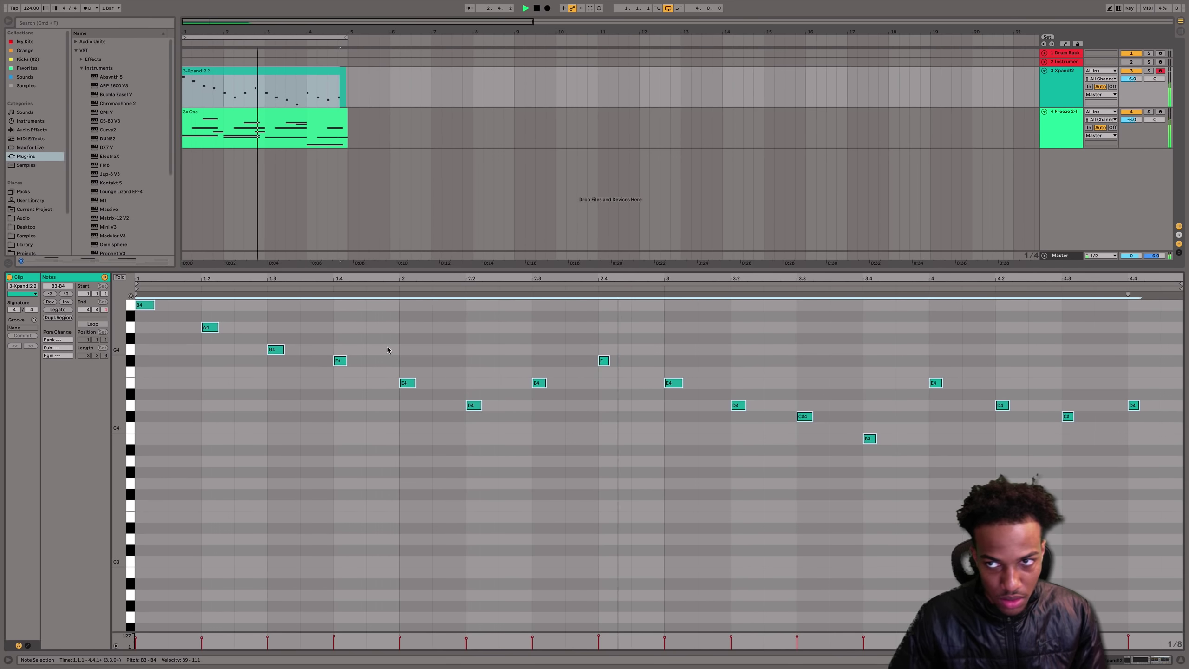
{"action": "left_click", "coordinate": [735, 448]}
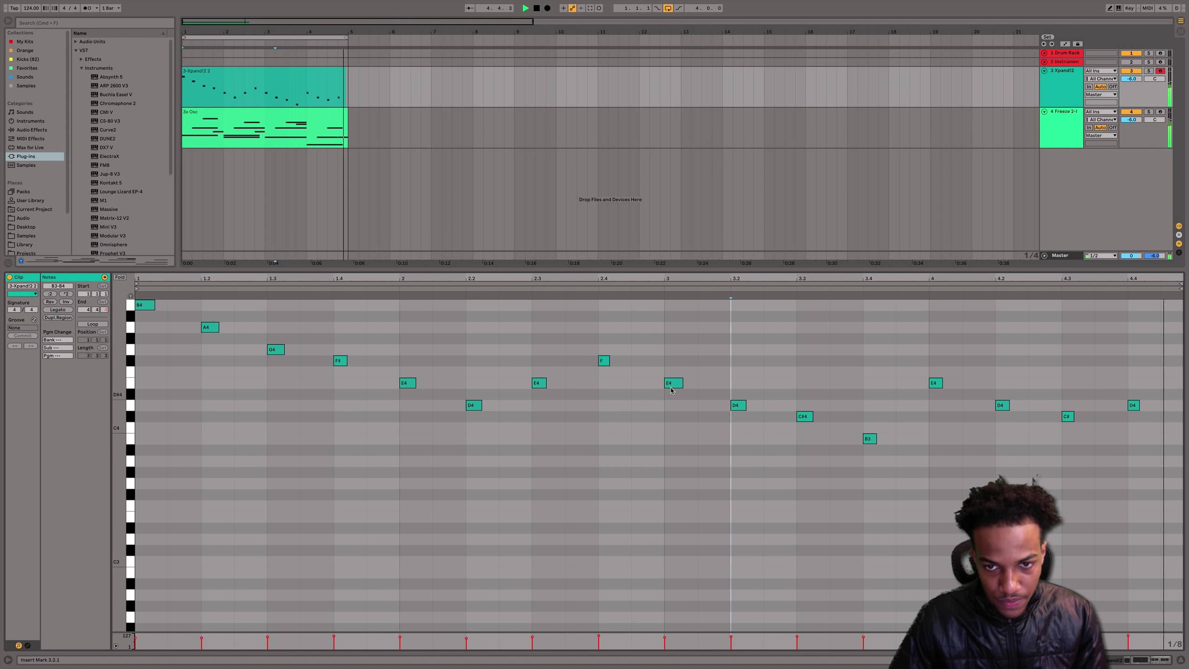
{"action": "left_click_drag", "start_coordinate": [670, 391], "coordinate": [669, 408]}
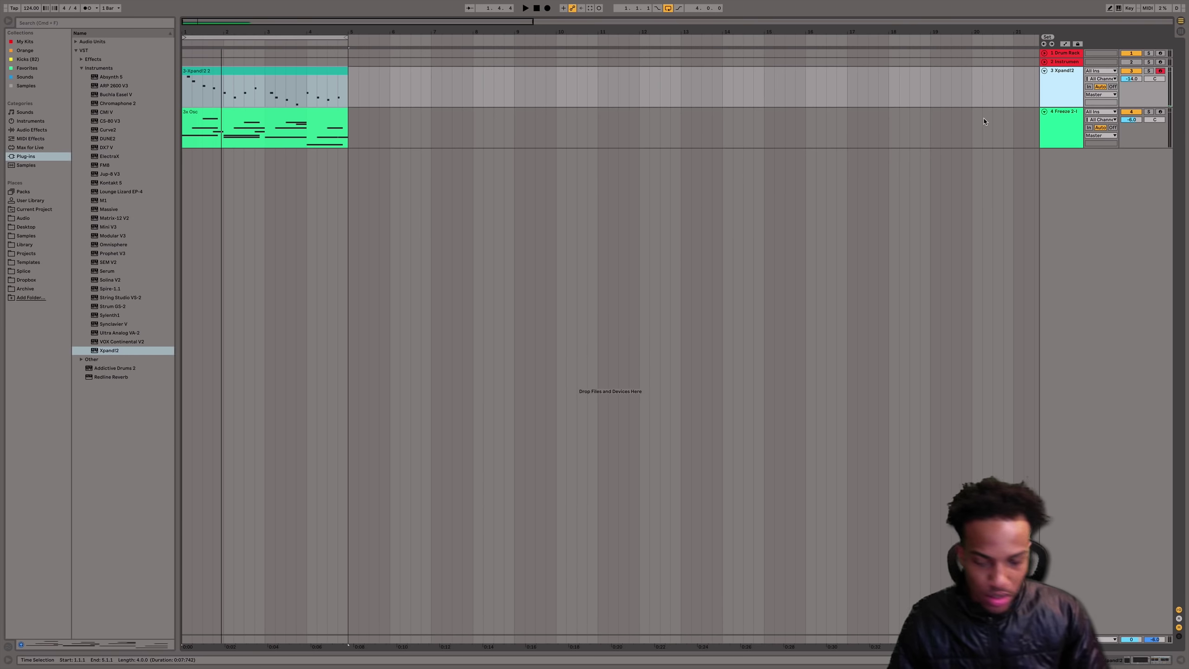
- Insert a MIDI track below the Xpand!2 track and load the Jup-8 V3 instrument on it
{"action": "key", "text": "super+t"}
{"action": "key", "text": "super+z"}
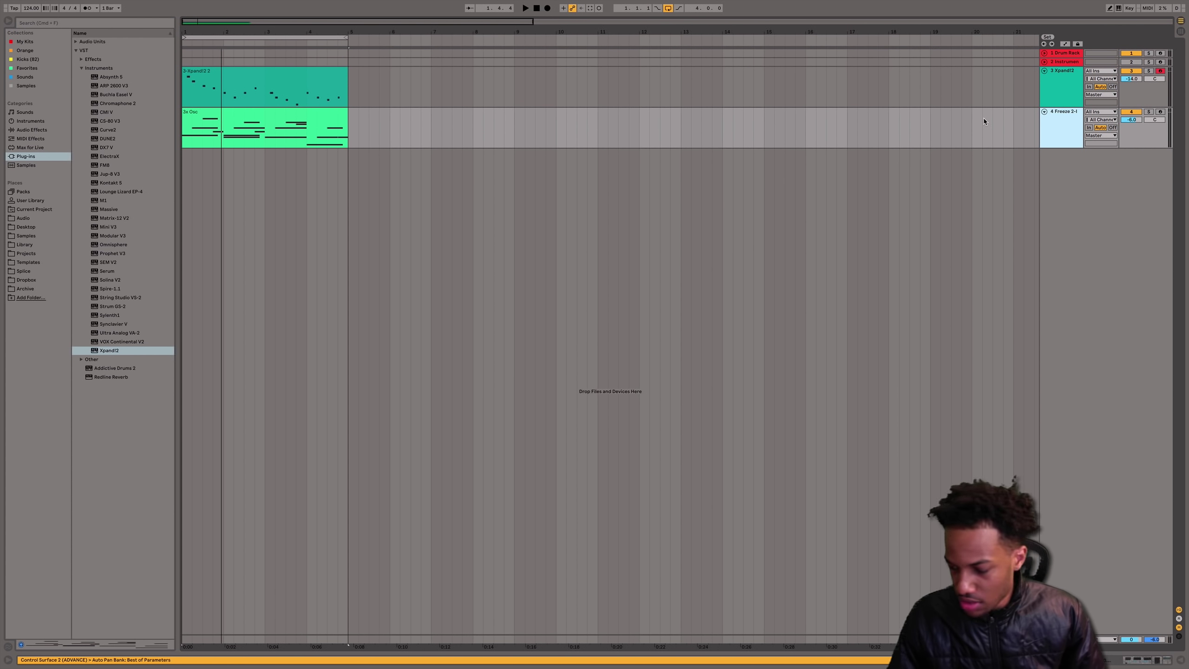
{"action": "left_click", "coordinate": [1052, 103]}
{"action": "key", "text": "super+shift+t"}
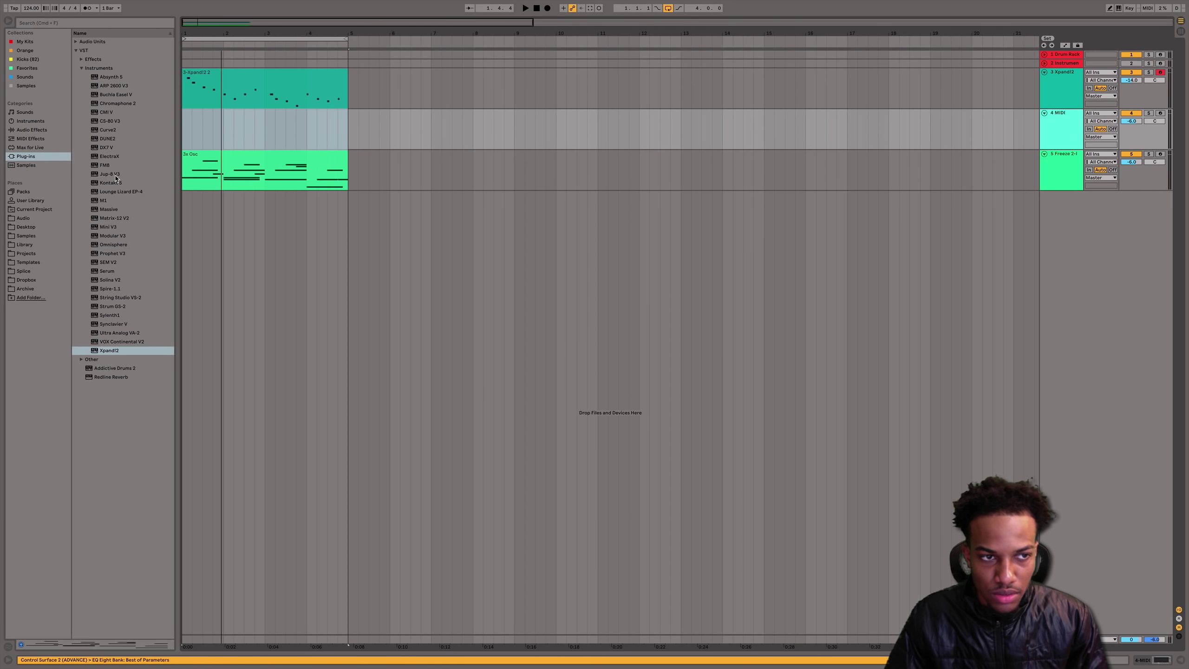
{"action": "left_click_drag", "start_coordinate": [115, 175], "coordinate": [193, 172]}
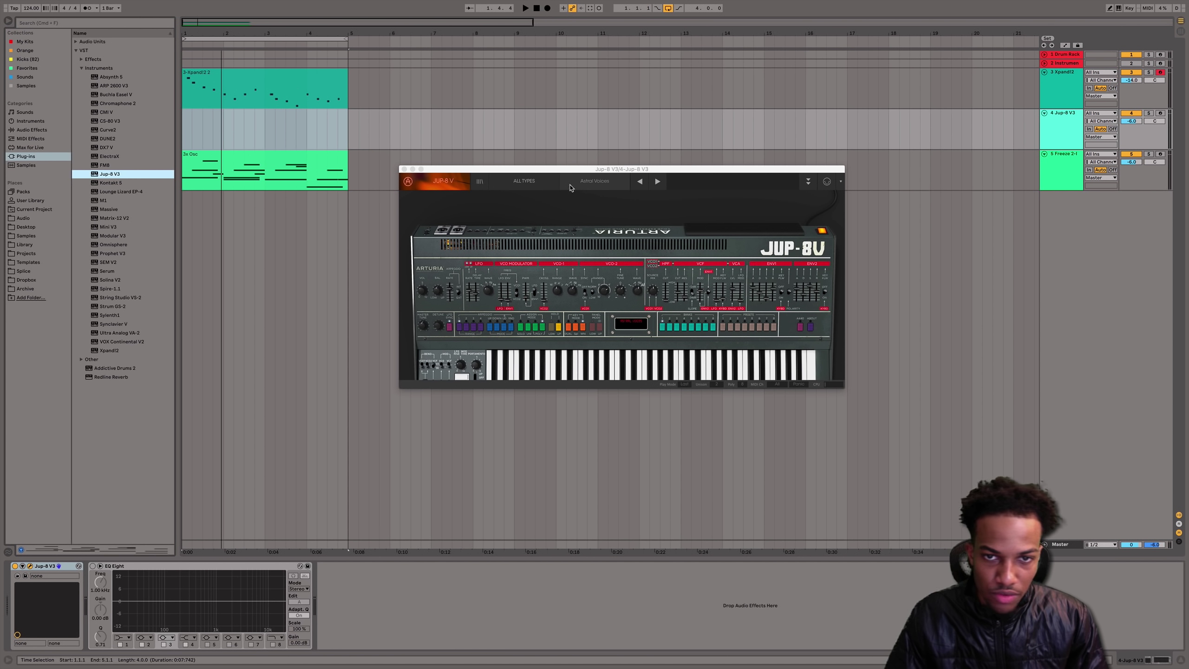
- Load the Bovine preset in Jup-8 V3 and arm its track for playing
{"action": "left_click", "coordinate": [570, 186]}
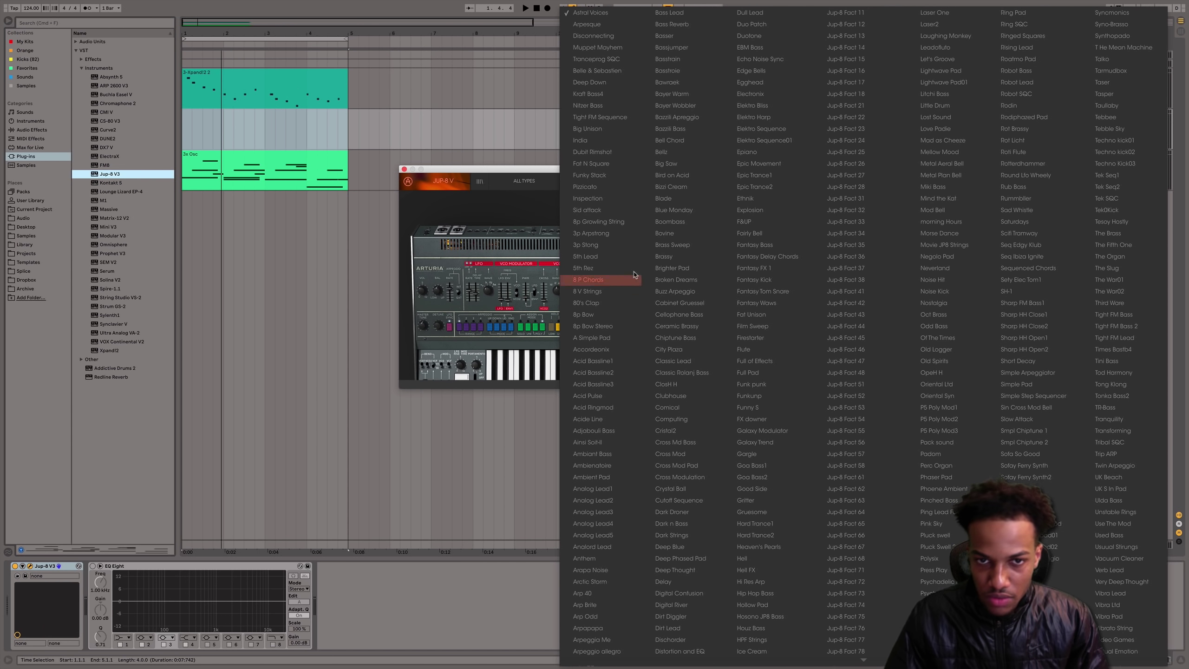
{"action": "left_click", "coordinate": [665, 233]}
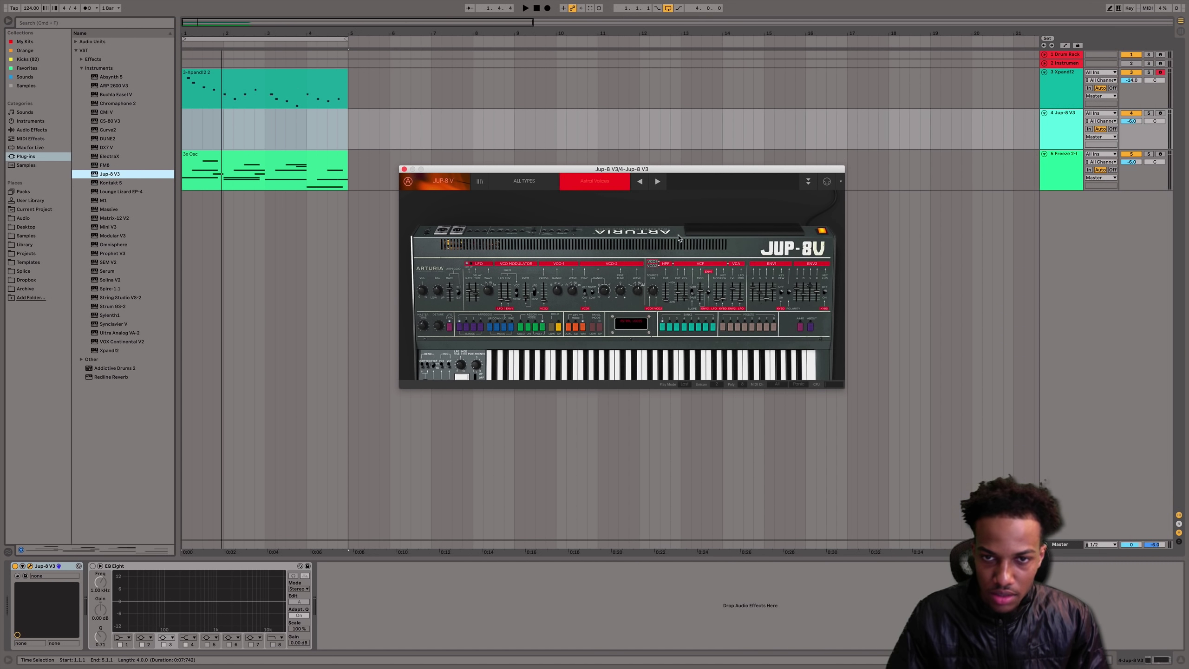
{"action": "left_click", "coordinate": [1160, 114]}
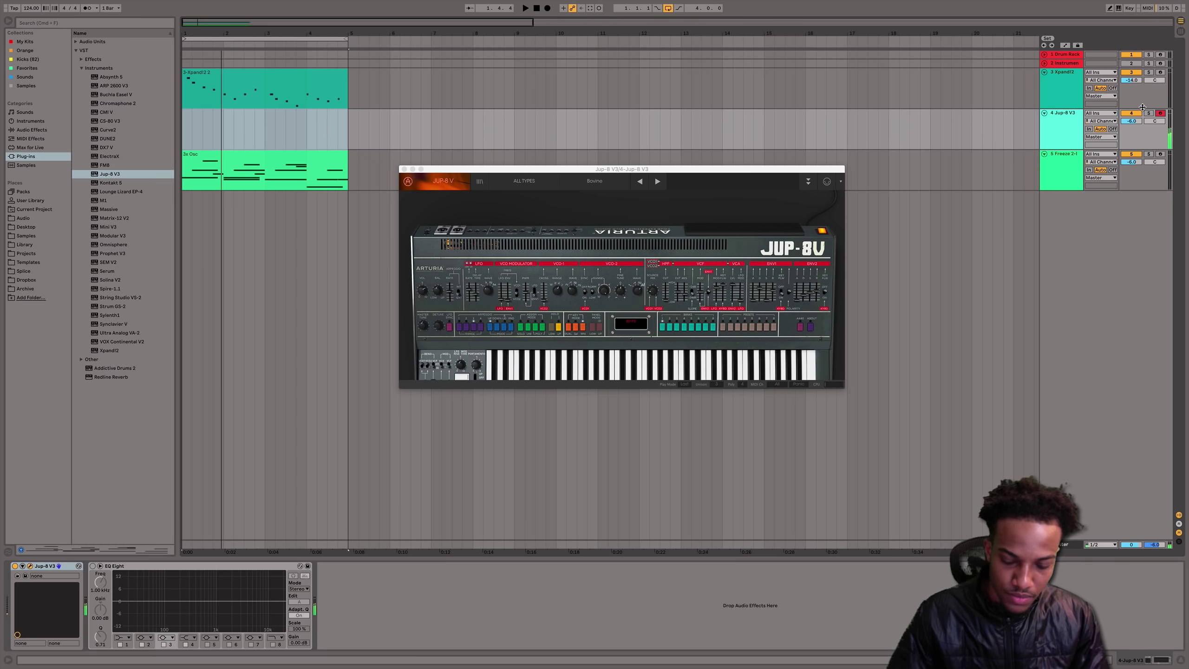
- Audition the Jup-8 V3 presets Brighter Pad, Noise Kick and Sofay Ferry Synth2
{"action": "left_click", "coordinate": [657, 182]}
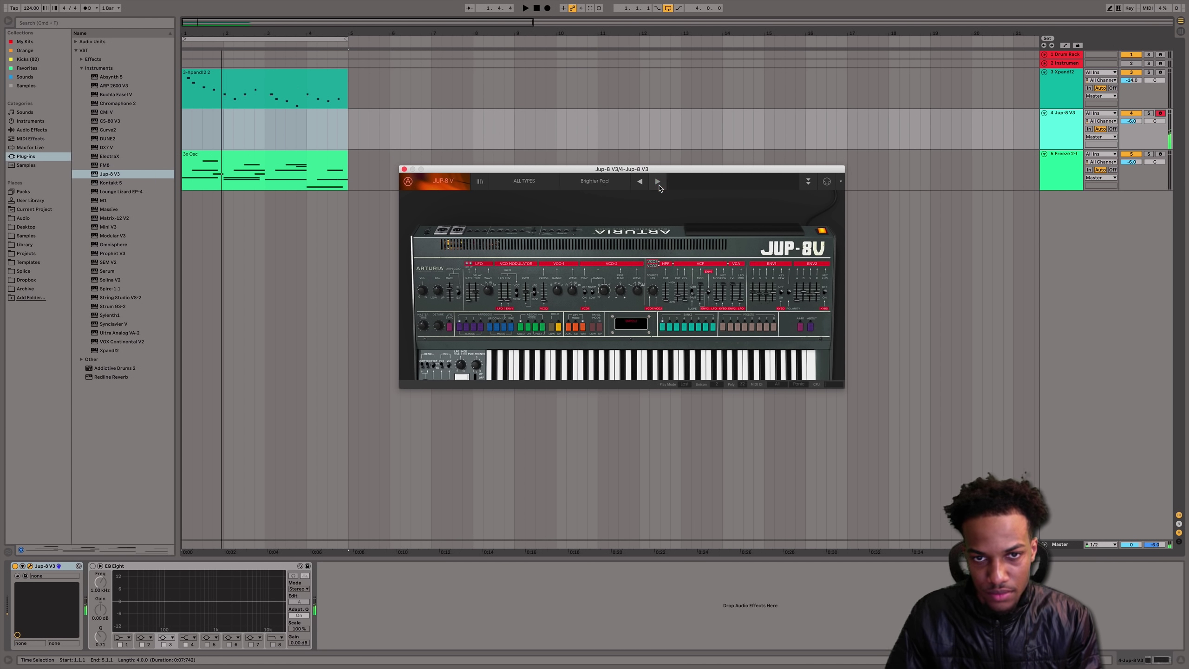
{"action": "left_click", "coordinate": [614, 180]}
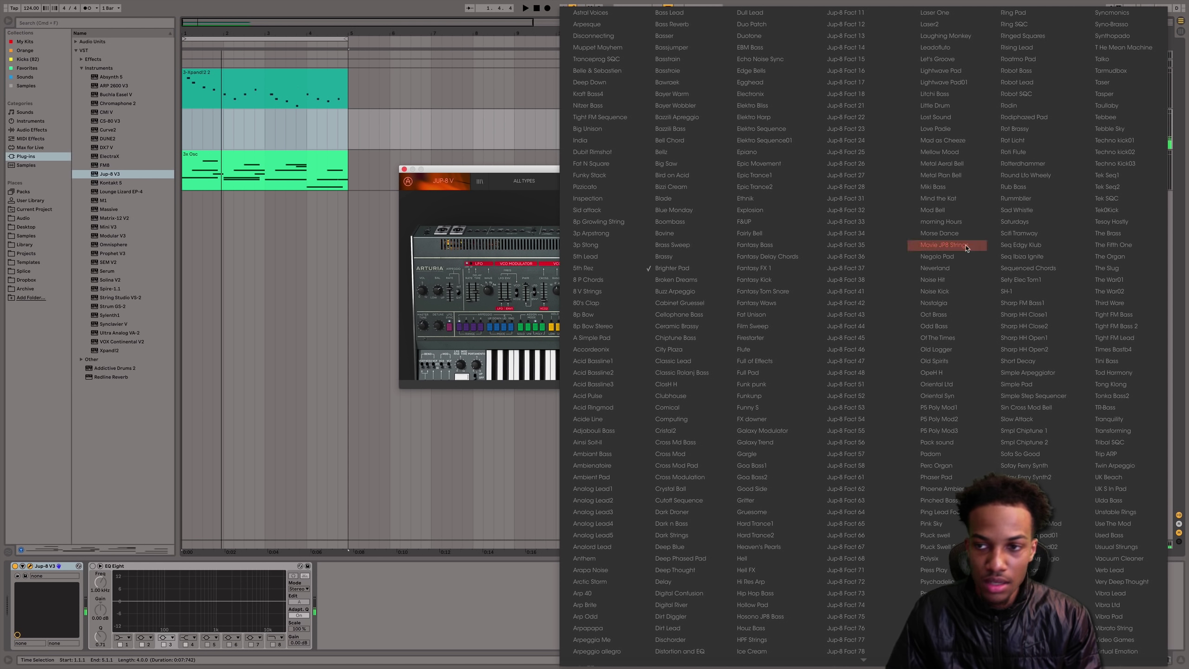
{"action": "left_click", "coordinate": [967, 291]}
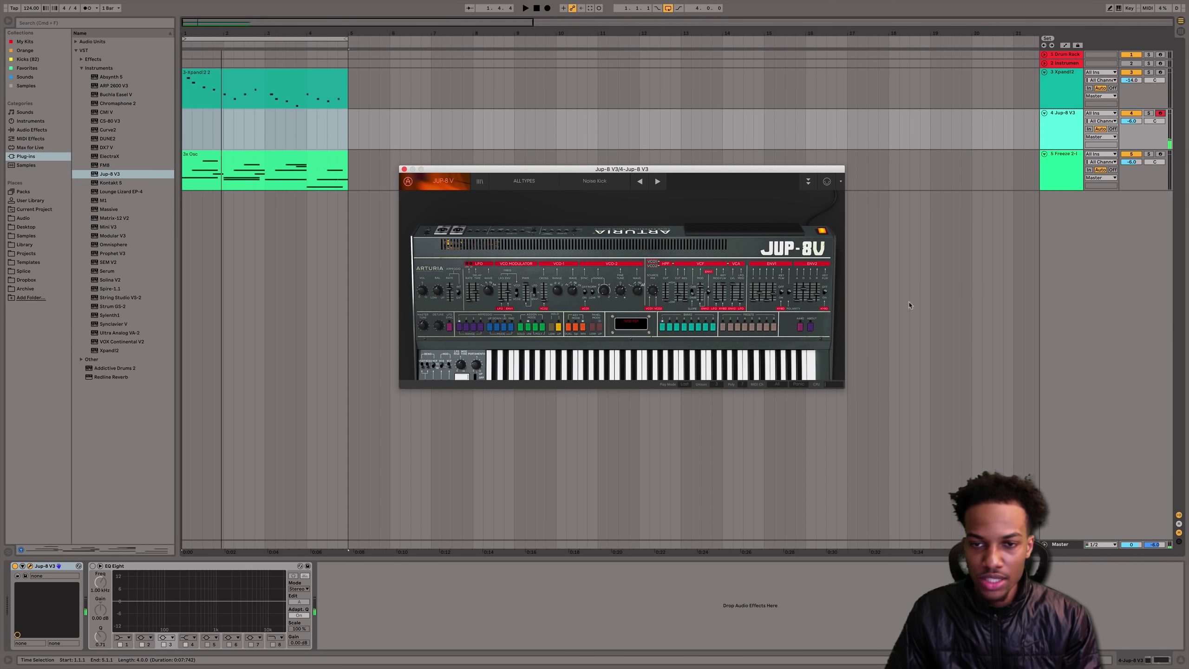
{"action": "left_click", "coordinate": [581, 187]}
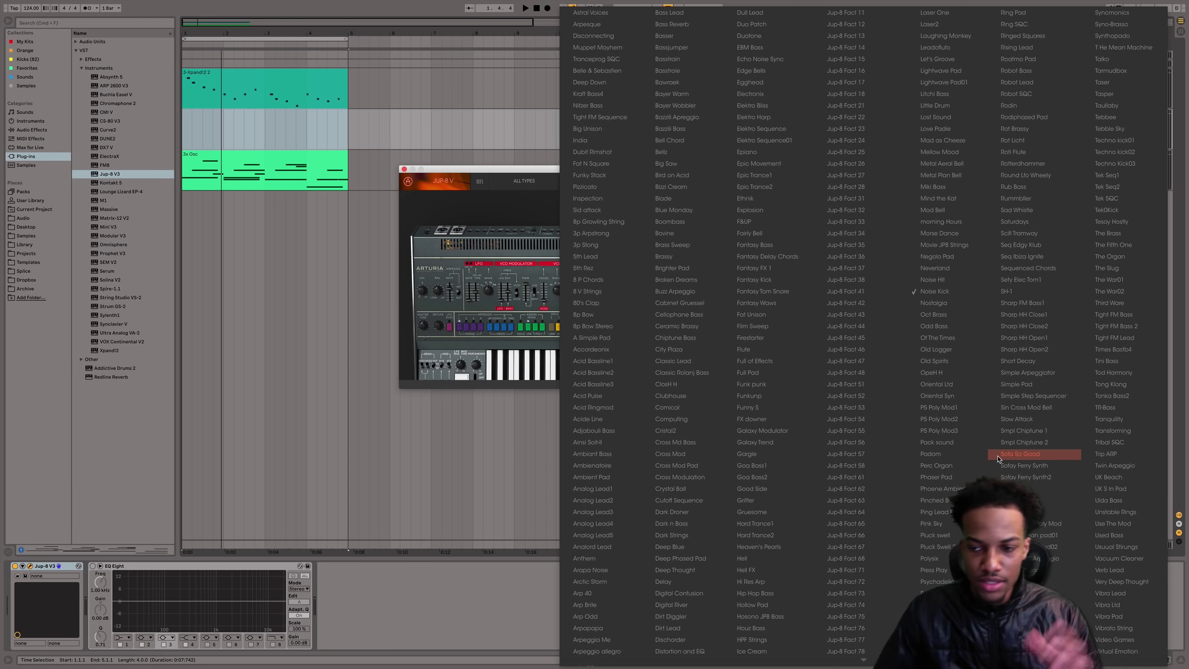
{"action": "left_click", "coordinate": [1025, 477]}
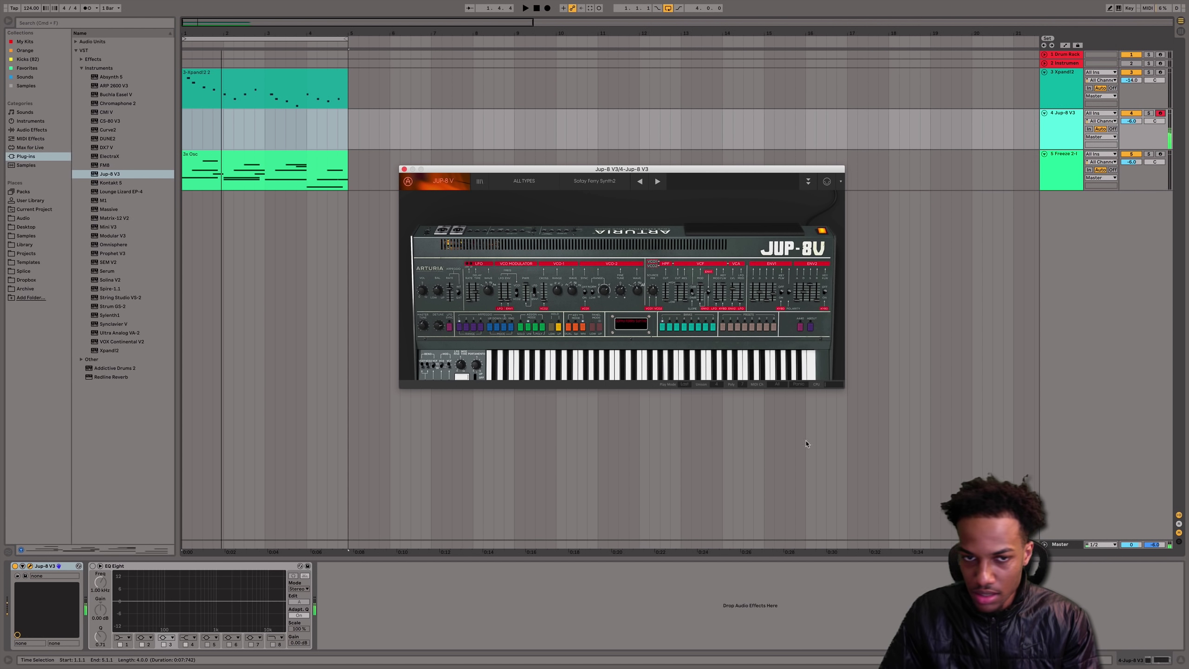
- Audition the Jup-8 V3 presets The War01 and RBL One
{"action": "left_click", "coordinate": [584, 187]}
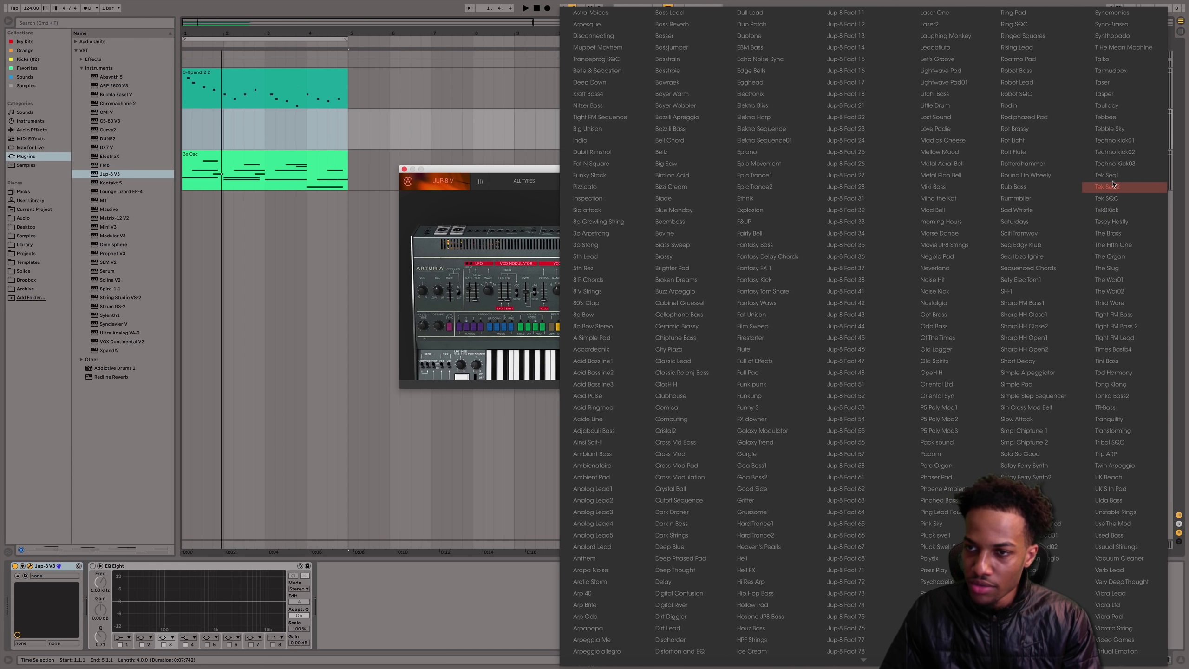
{"action": "left_click", "coordinate": [1109, 279]}
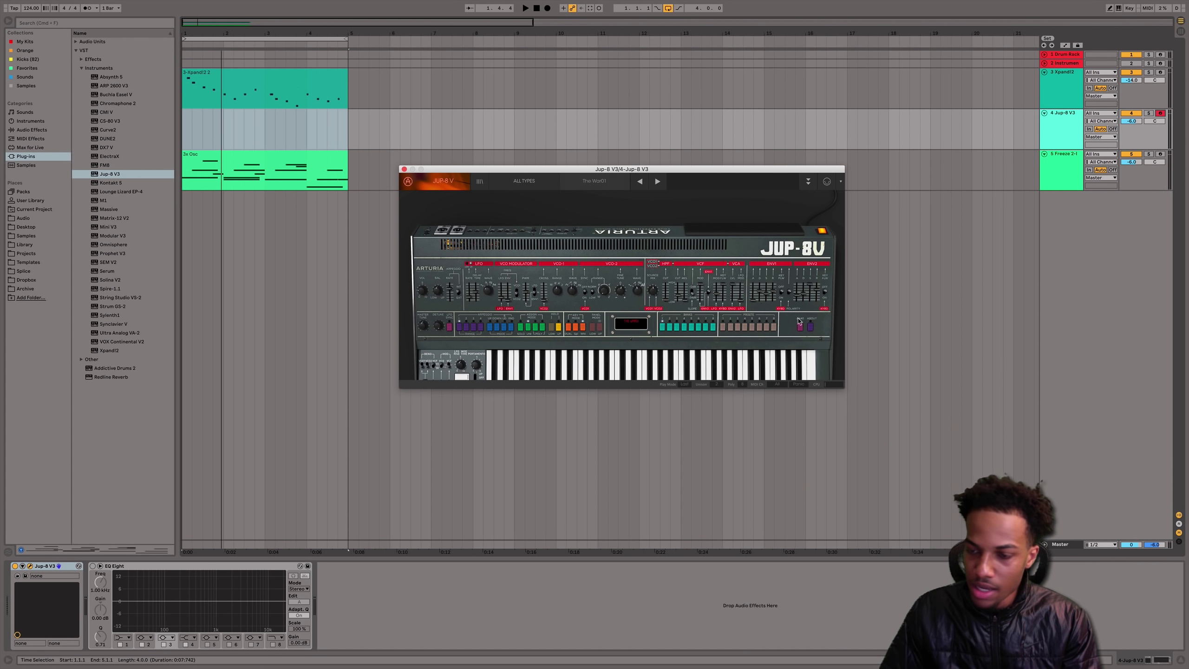
{"action": "left_click", "coordinate": [594, 181]}
{"action": "scroll", "coordinate": [1085, 562], "scroll_direction": "down", "scroll_amount": 3}
{"action": "left_click", "coordinate": [1038, 595]}
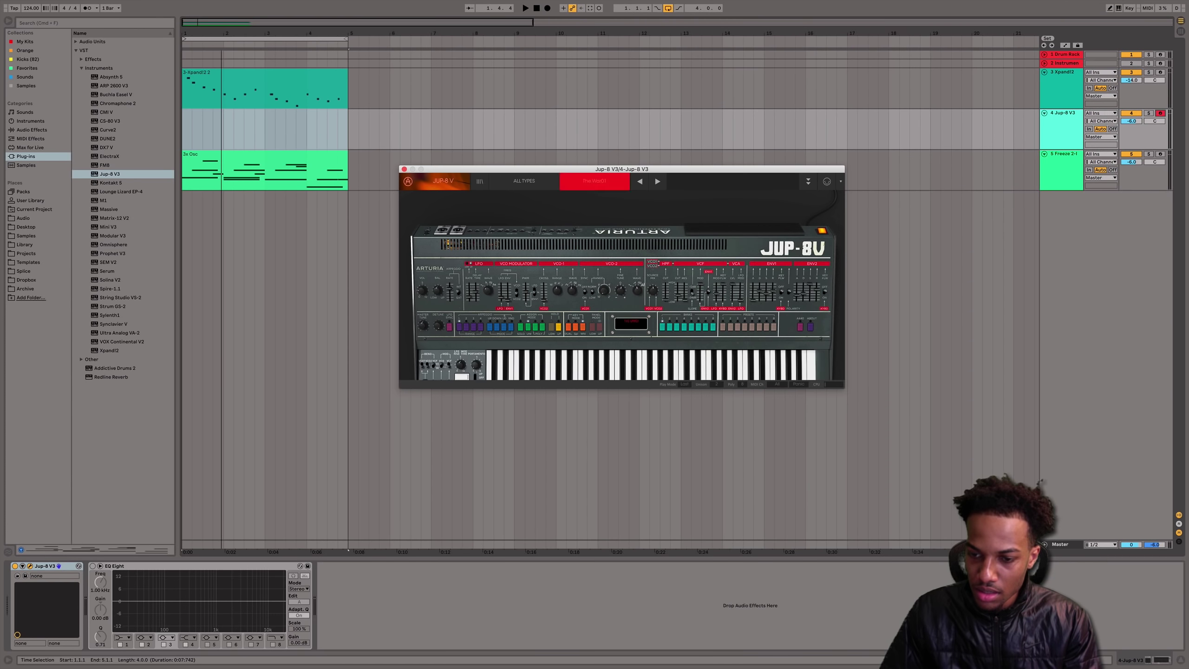
{"action": "left_click", "coordinate": [594, 181]}
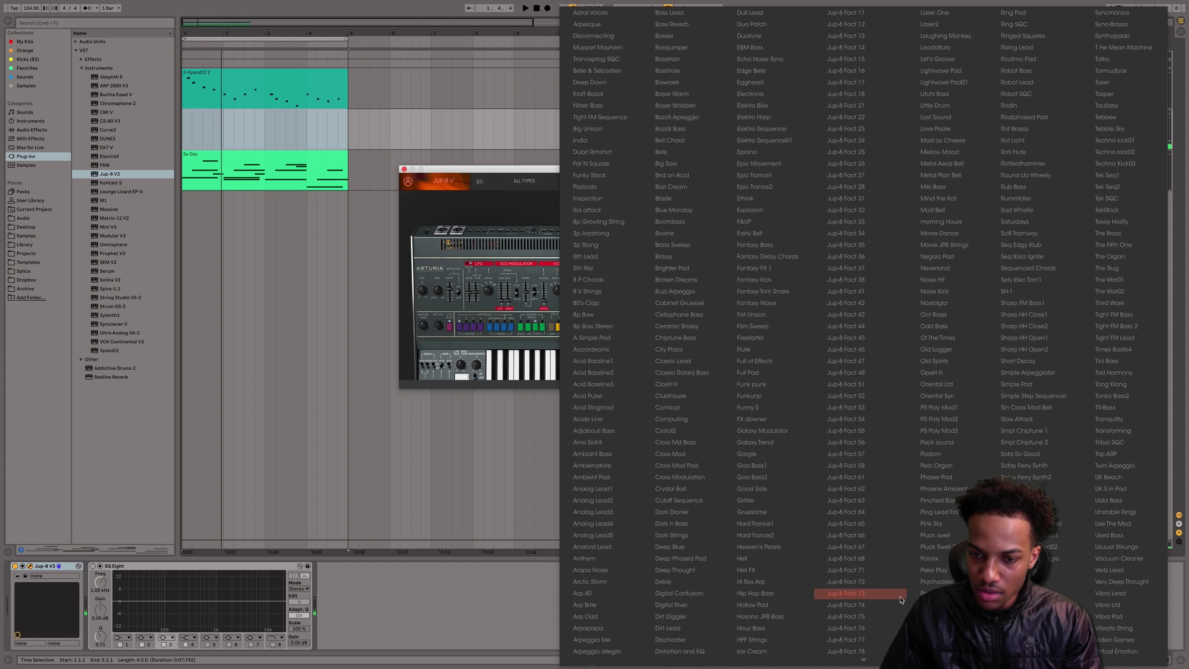
{"action": "scroll", "coordinate": [896, 594], "scroll_direction": "down", "scroll_amount": 5}
{"action": "left_click", "coordinate": [934, 609]}
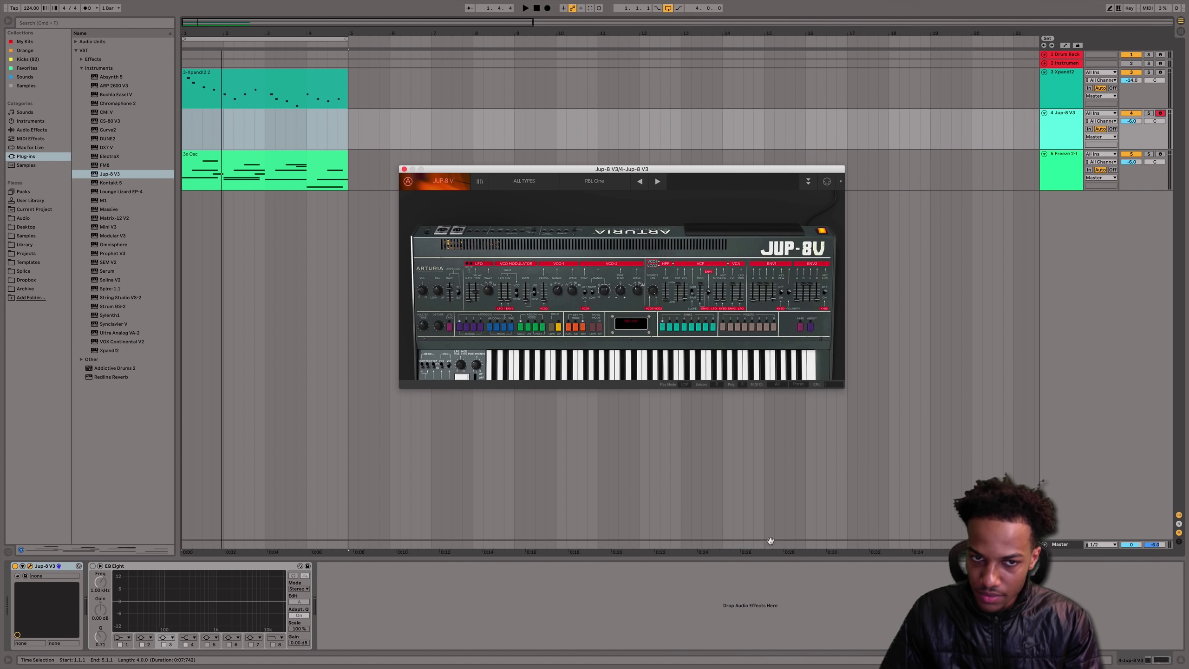
- Move the Jup-8 V3 window aside and audition presets further down the list, through Resowhah
{"action": "left_click", "coordinate": [615, 187]}
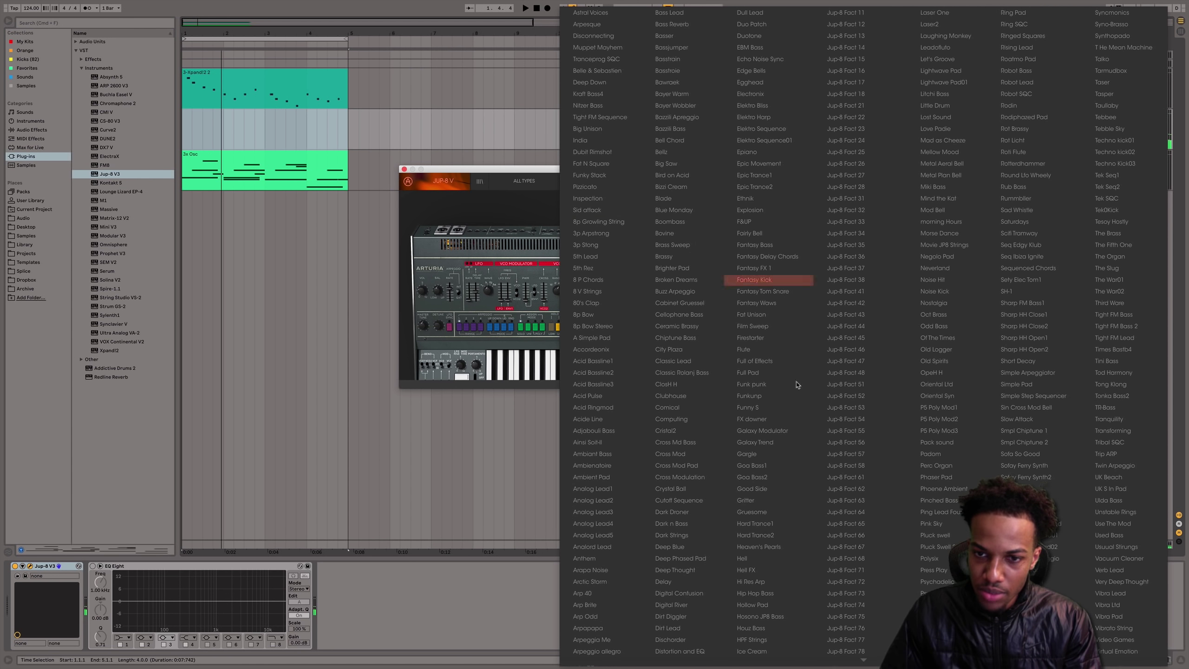
{"action": "left_click", "coordinate": [503, 122]}
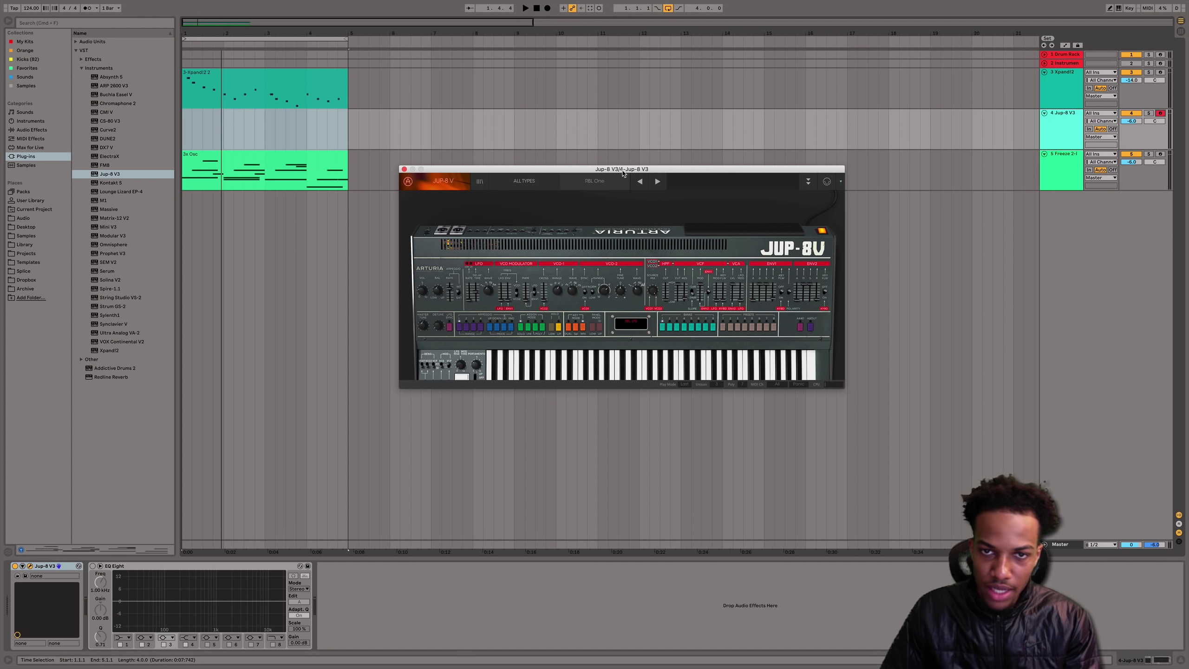
{"action": "left_click_drag", "start_coordinate": [630, 170], "coordinate": [577, 157]}
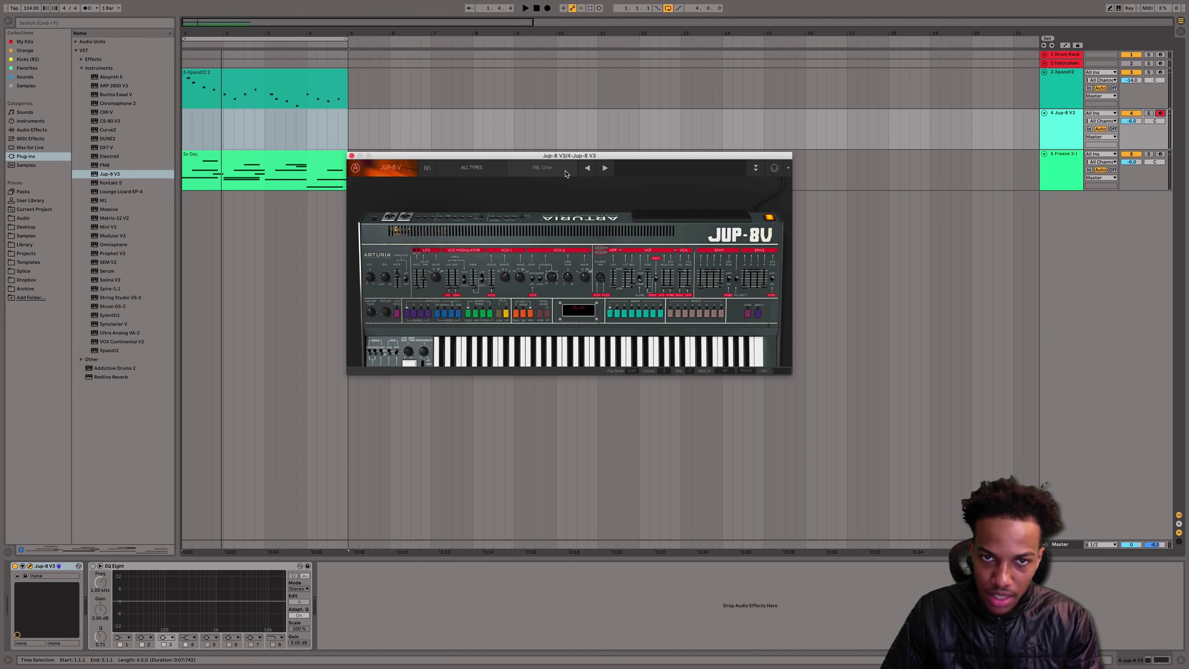
{"action": "left_click", "coordinate": [565, 173]}
{"action": "scroll", "coordinate": [889, 510], "scroll_direction": "down", "scroll_amount": 5}
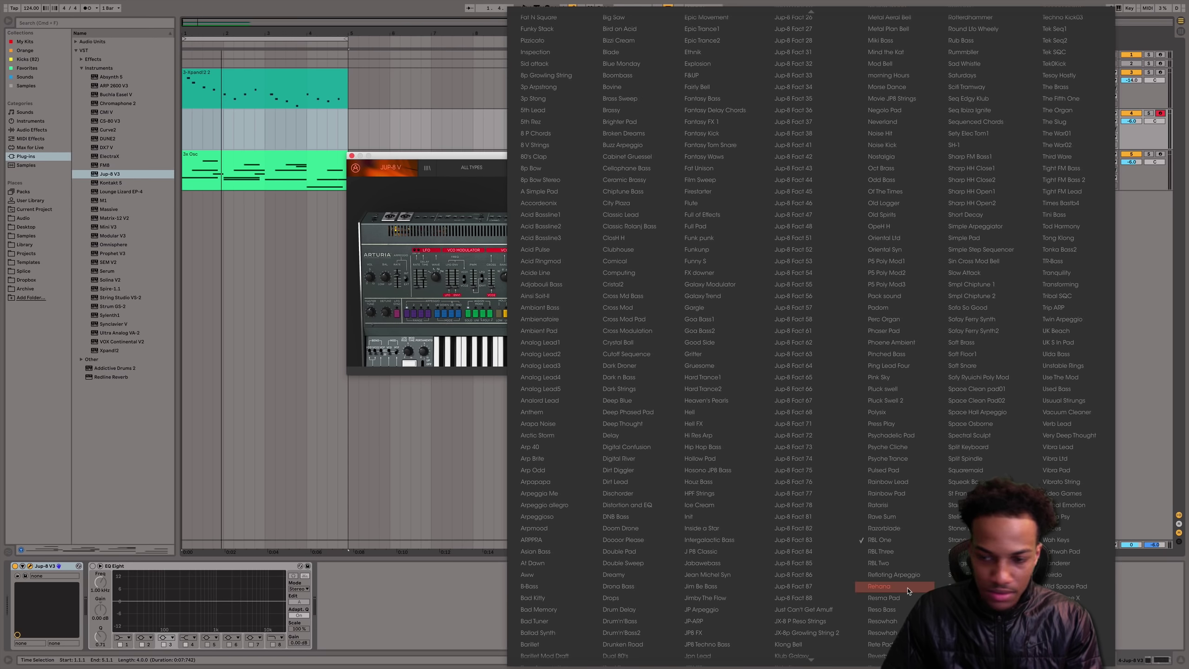
{"action": "left_click", "coordinate": [908, 591]}
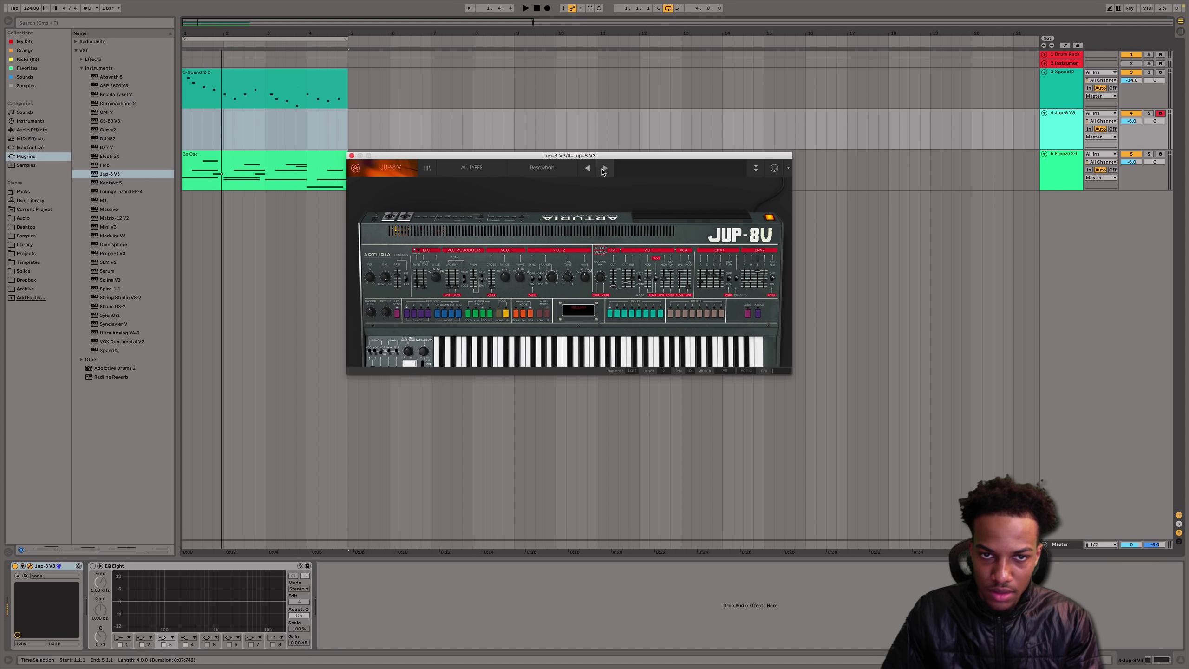
{"action": "left_click", "coordinate": [537, 169]}
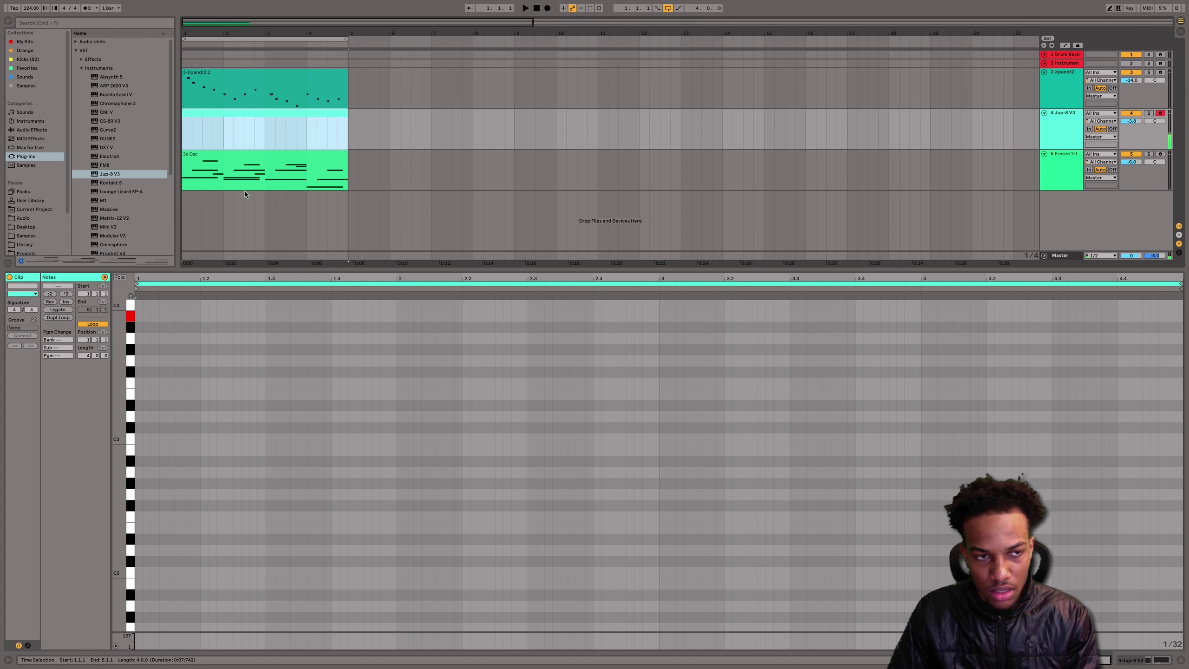
- Draw a one-bar B3 note at the start of the Jup-8 V3 track's four-bar clip
{"action": "double_click", "coordinate": [138, 317]}
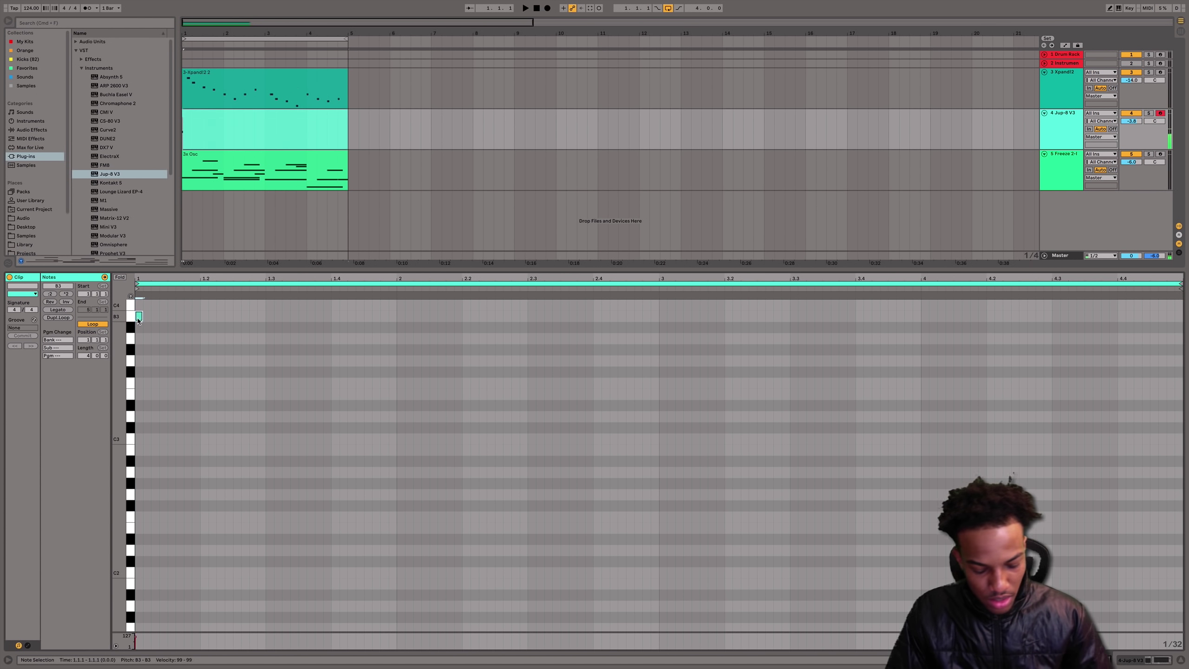
{"action": "left_click_drag", "start_coordinate": [158, 321], "coordinate": [396, 321]}
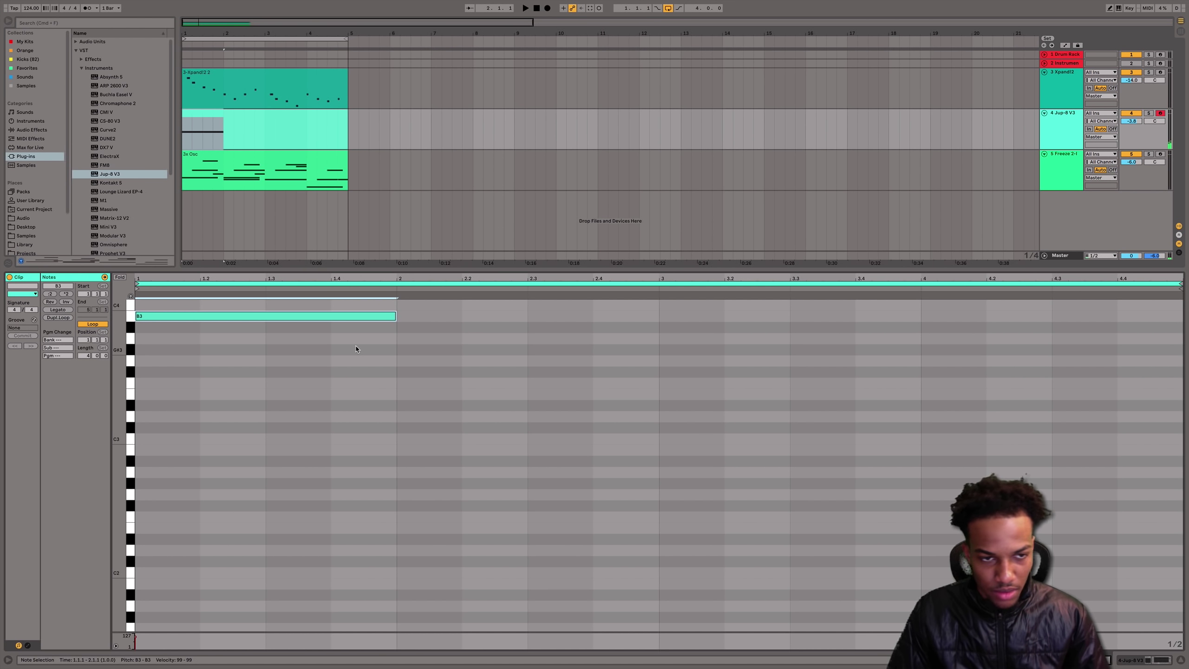
- Duplicate the B3 note bar by bar and transpose the copies to A3 in bar 2, G3 in bar 3 and D3 in bar 4
{"action": "key", "text": "super+d"}
{"action": "key", "text": "space"}
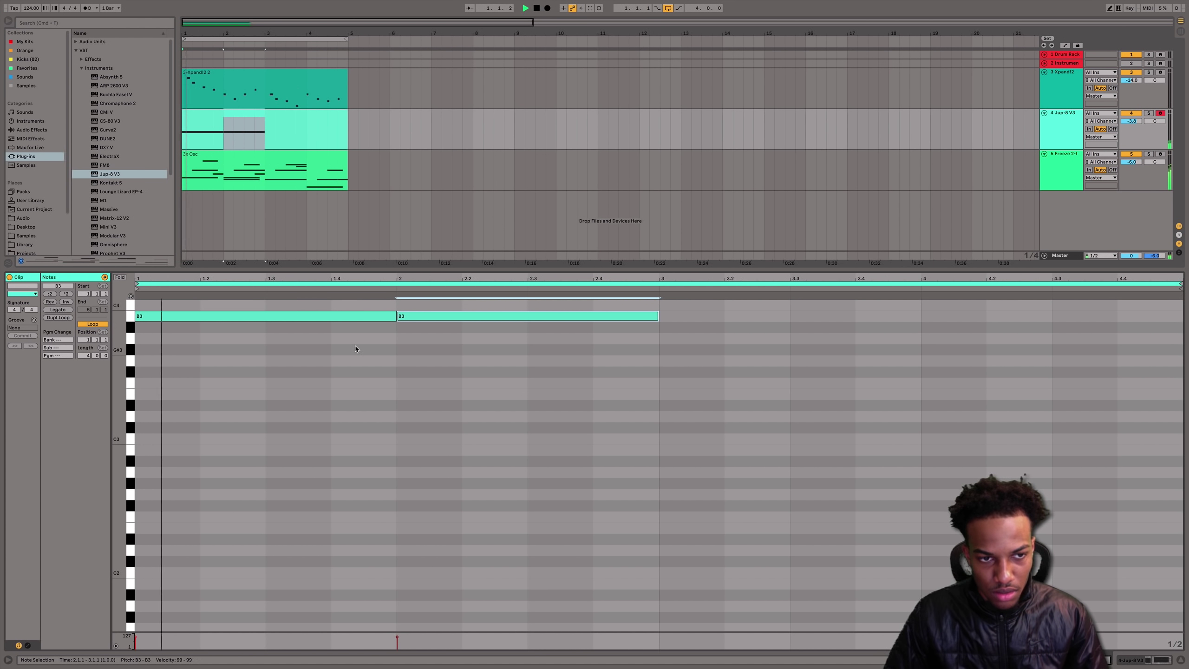
{"action": "key", "text": "Down"}
{"action": "key", "text": "Down"}
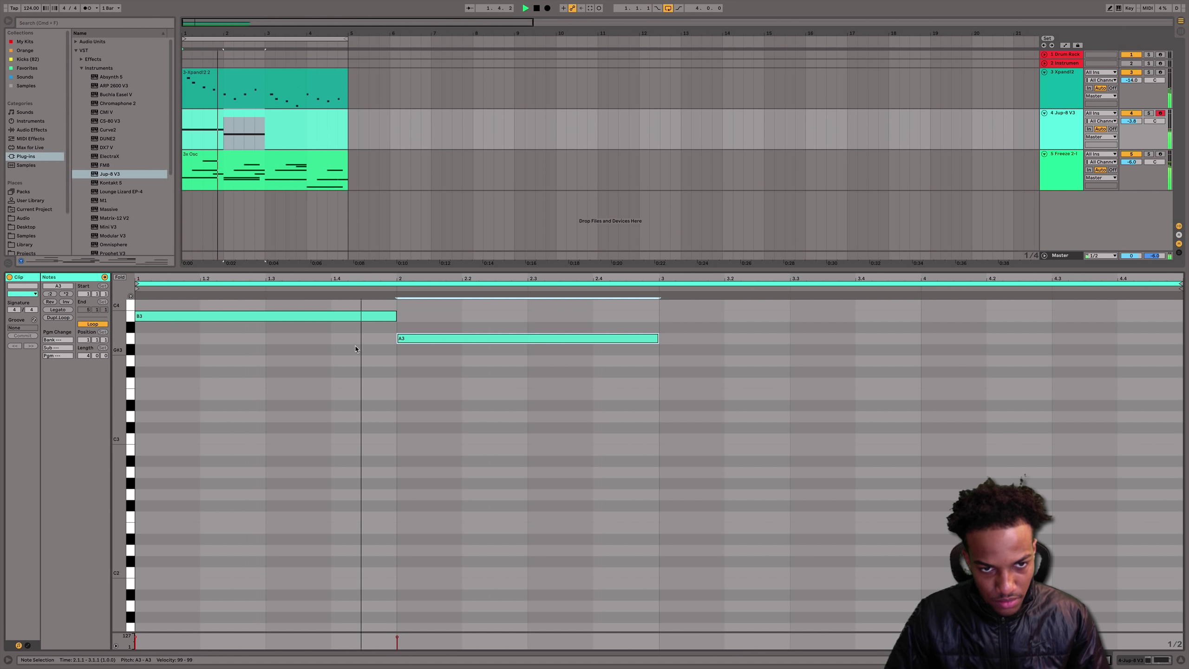
{"action": "key", "text": "super+d"}
{"action": "key", "text": "Down"}
{"action": "key", "text": "Down"}
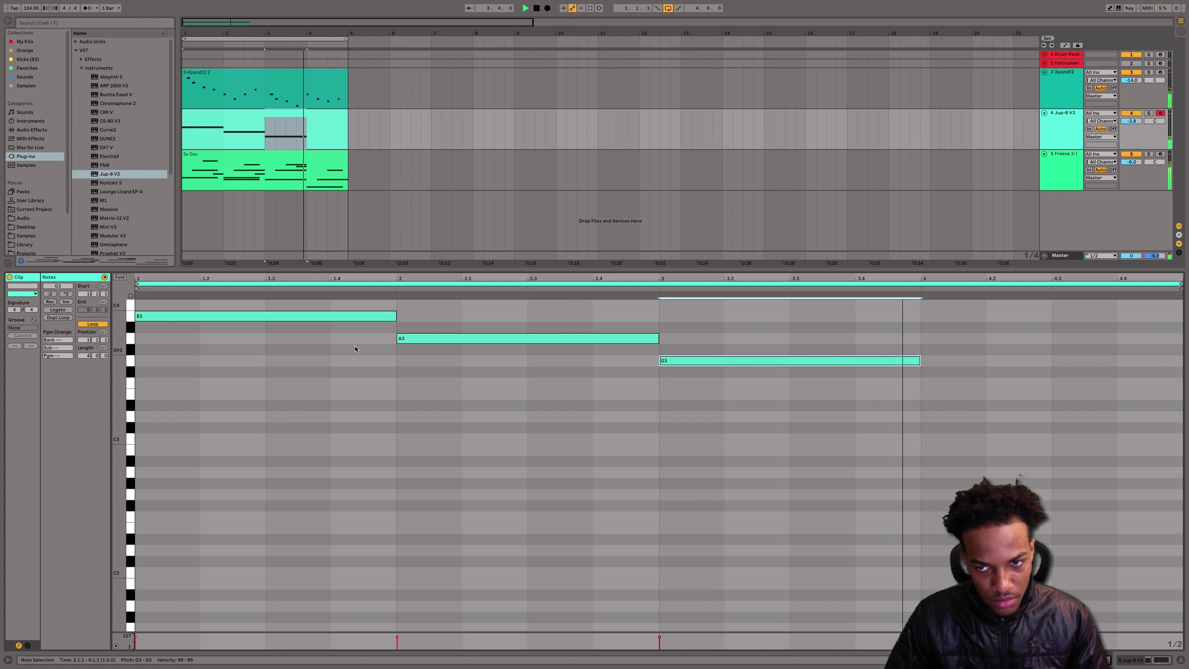
{"action": "key", "text": "super+d"}
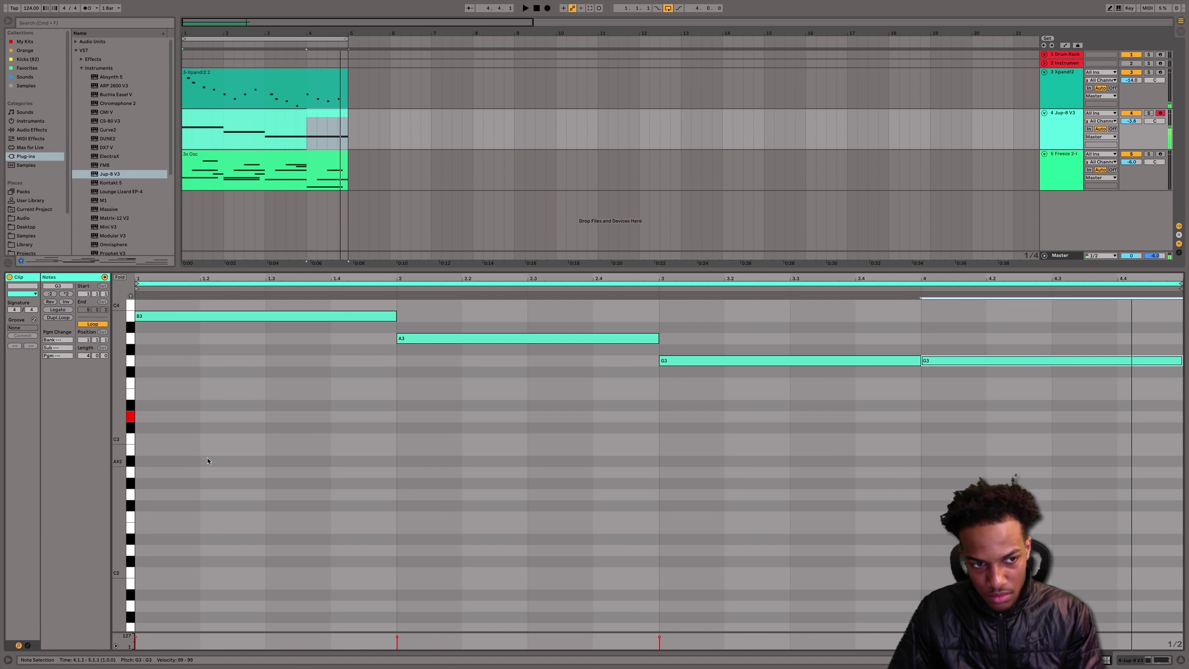
{"action": "left_click_drag", "start_coordinate": [1009, 362], "coordinate": [1009, 416]}
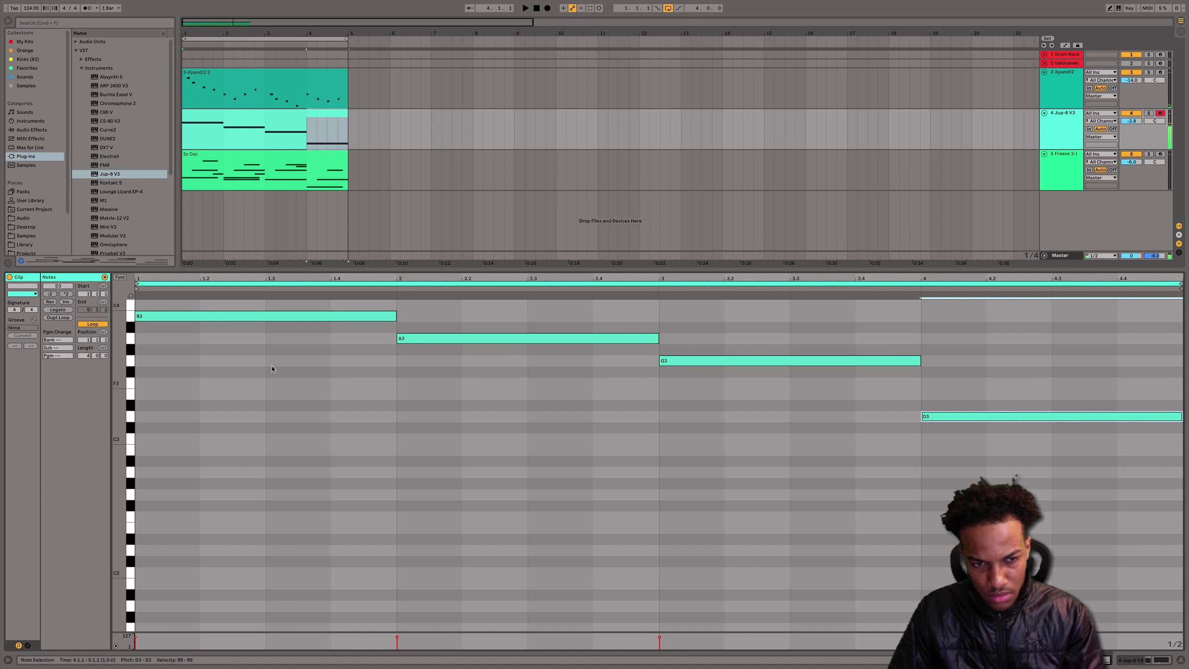
{"action": "scroll", "coordinate": [177, 355], "scroll_direction": "up", "scroll_amount": 3}
{"action": "scroll", "coordinate": [171, 356], "scroll_direction": "up", "scroll_amount": 3}
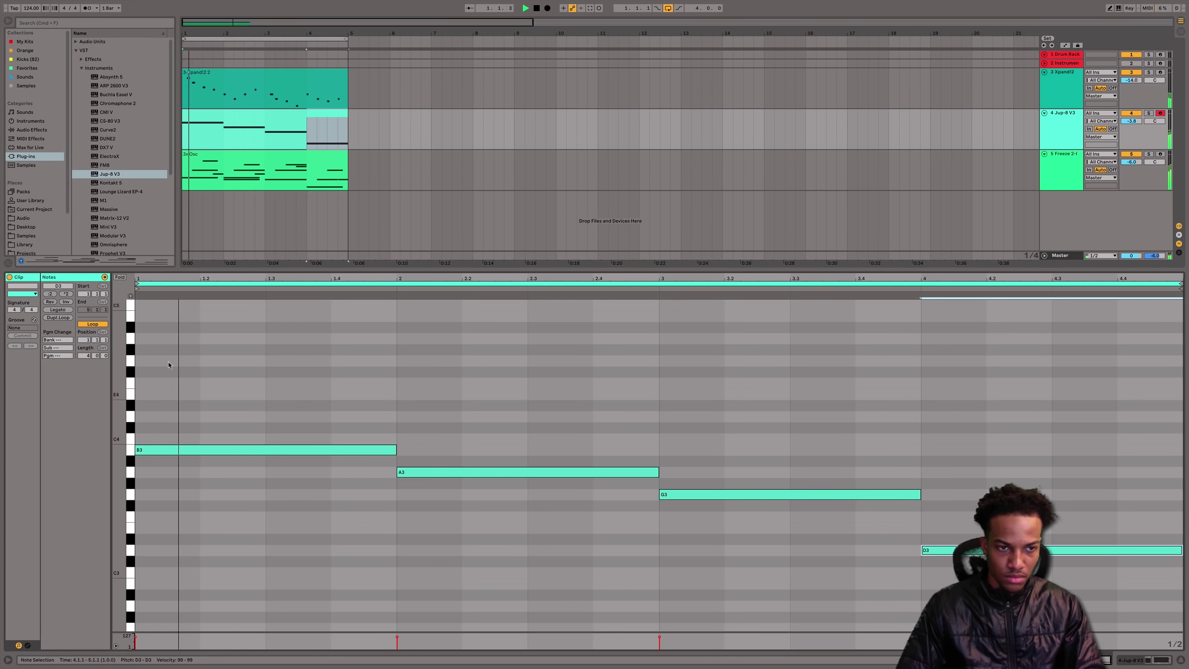
{"action": "double_click", "coordinate": [178, 361]}
{"action": "key", "text": "space"}
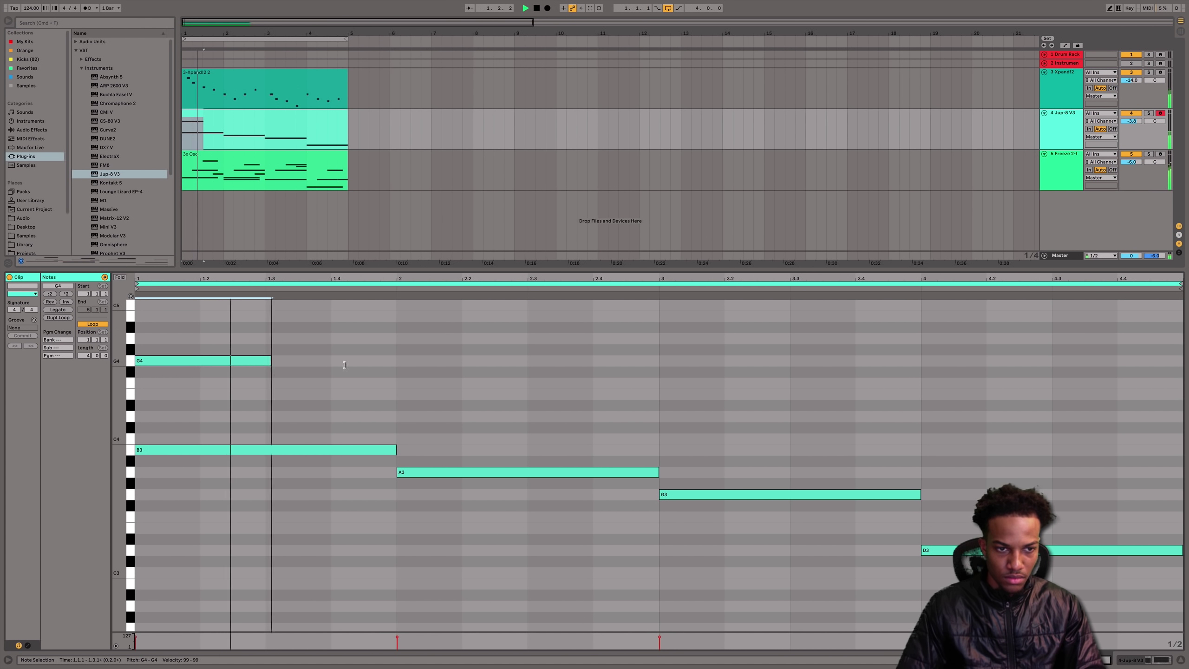
{"action": "left_click_drag", "start_coordinate": [264, 361], "coordinate": [395, 361]}
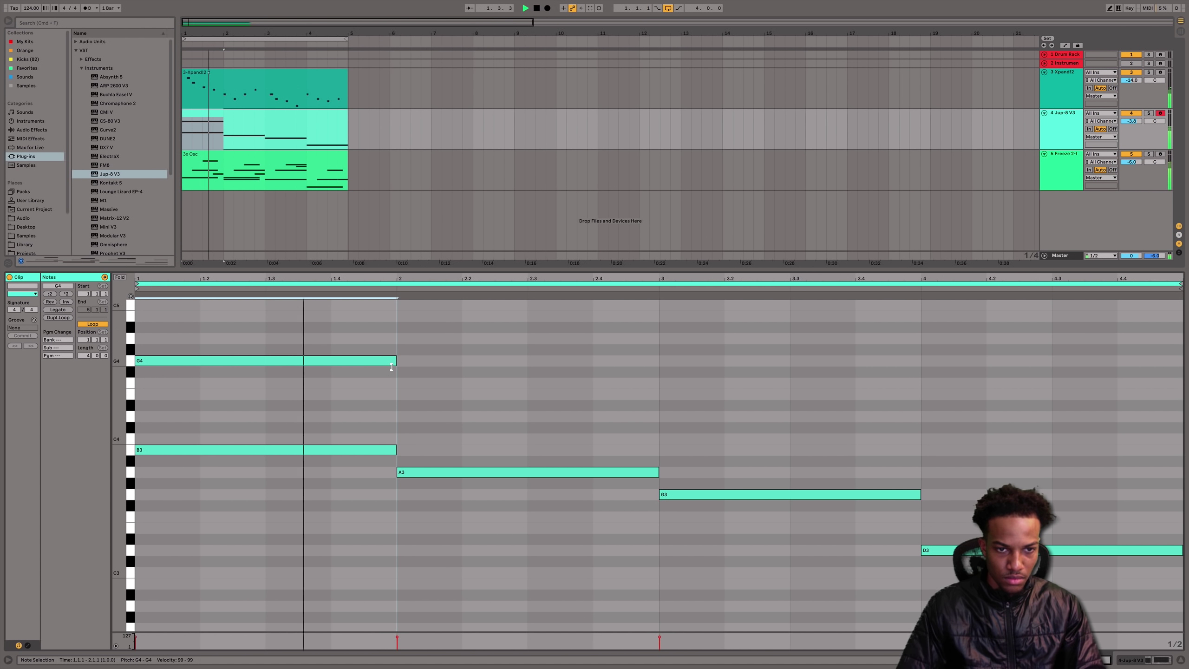
{"action": "double_click", "coordinate": [366, 362]}
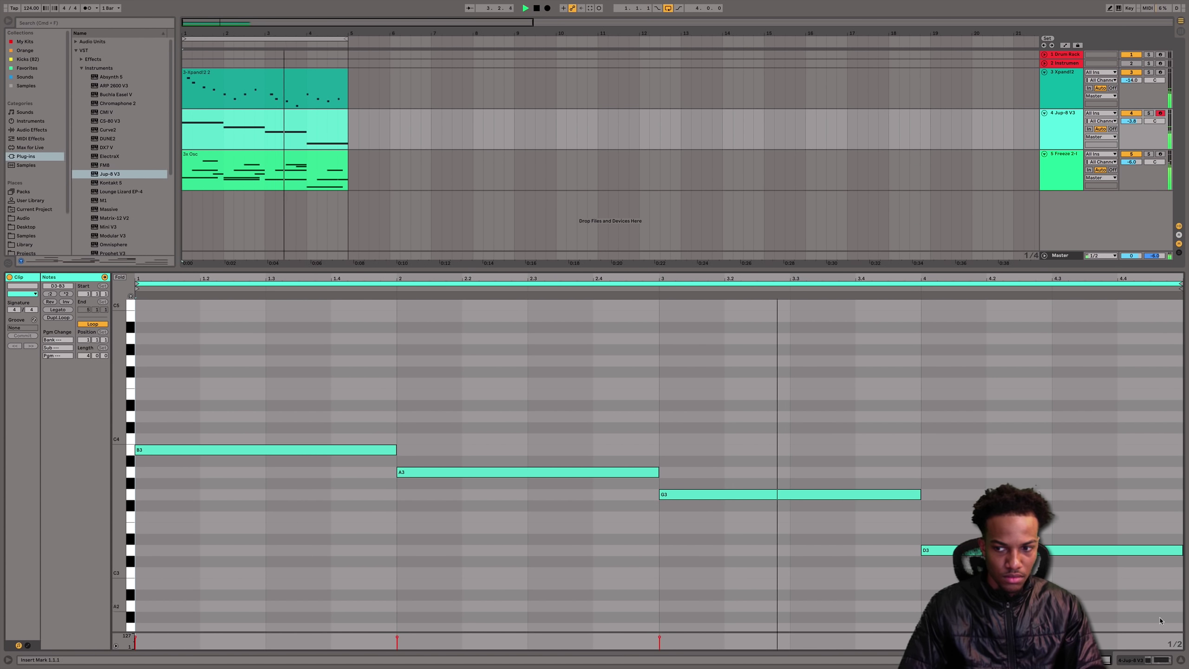
- Close the note editor, reopen the Jup-8 V3 instrument window and show its advanced sequencer settings
{"action": "left_click", "coordinate": [1180, 659]}
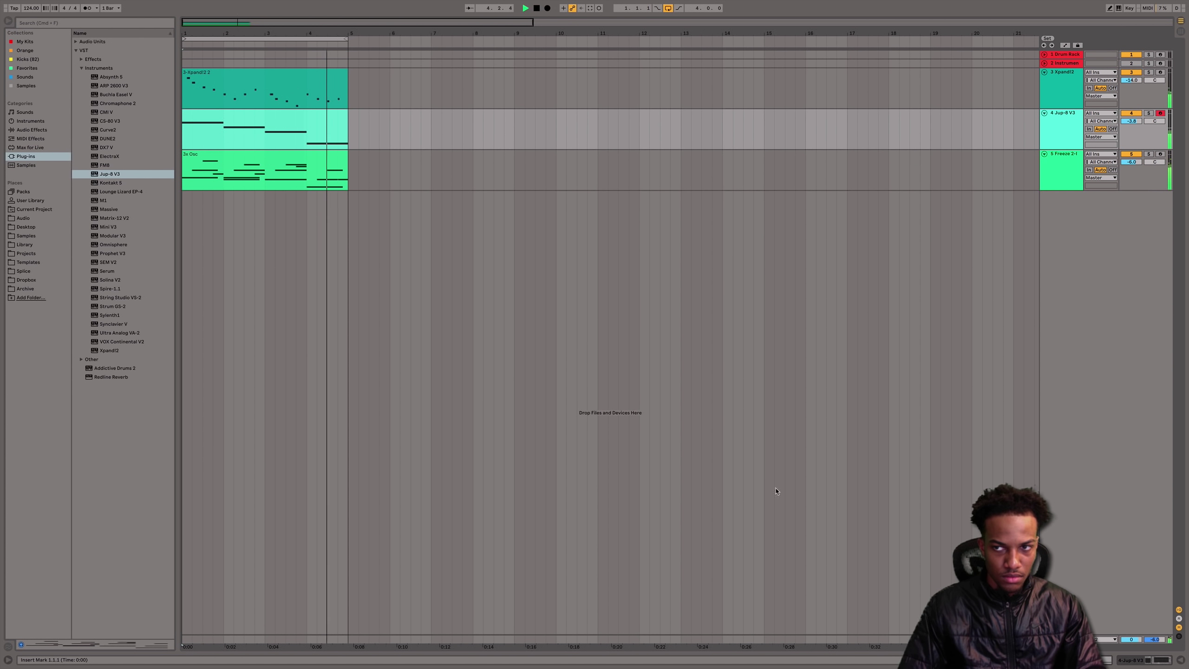
{"action": "double_click", "coordinate": [1051, 138]}
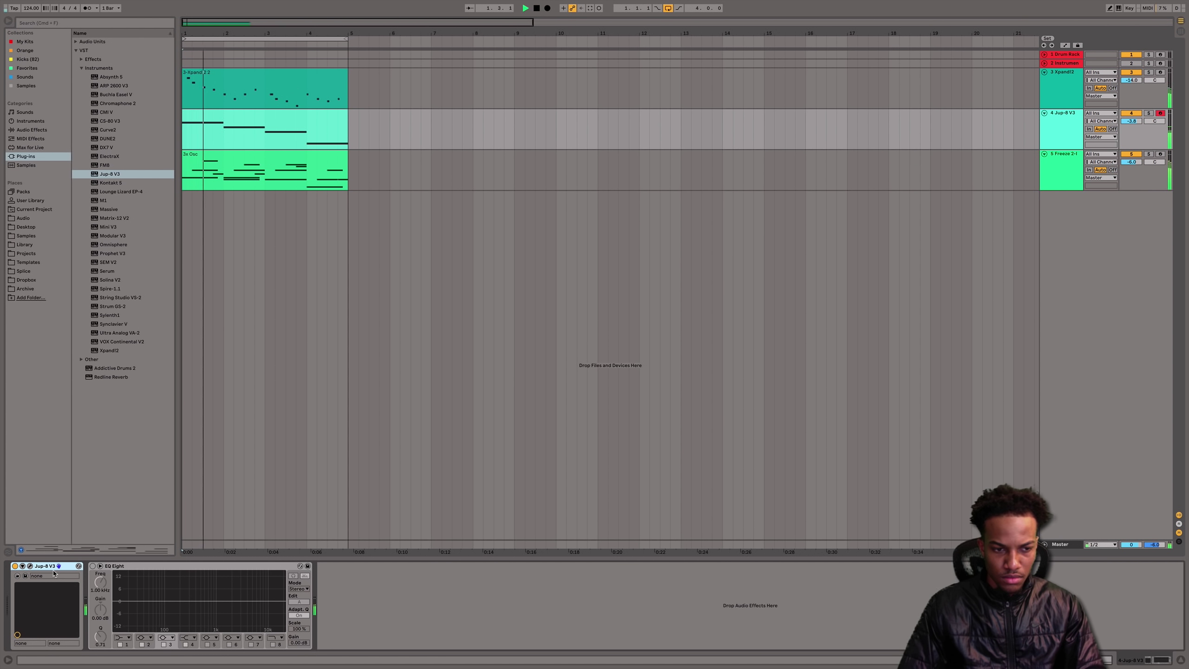
{"action": "left_click", "coordinate": [30, 566]}
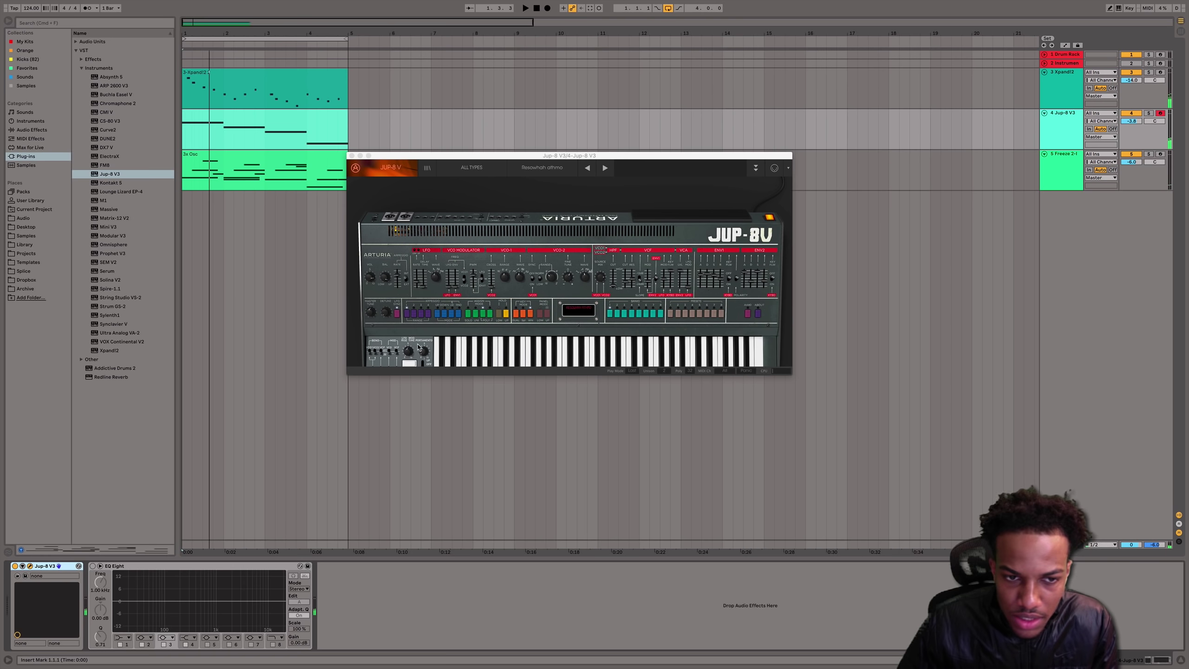
{"action": "left_click", "coordinate": [756, 170]}
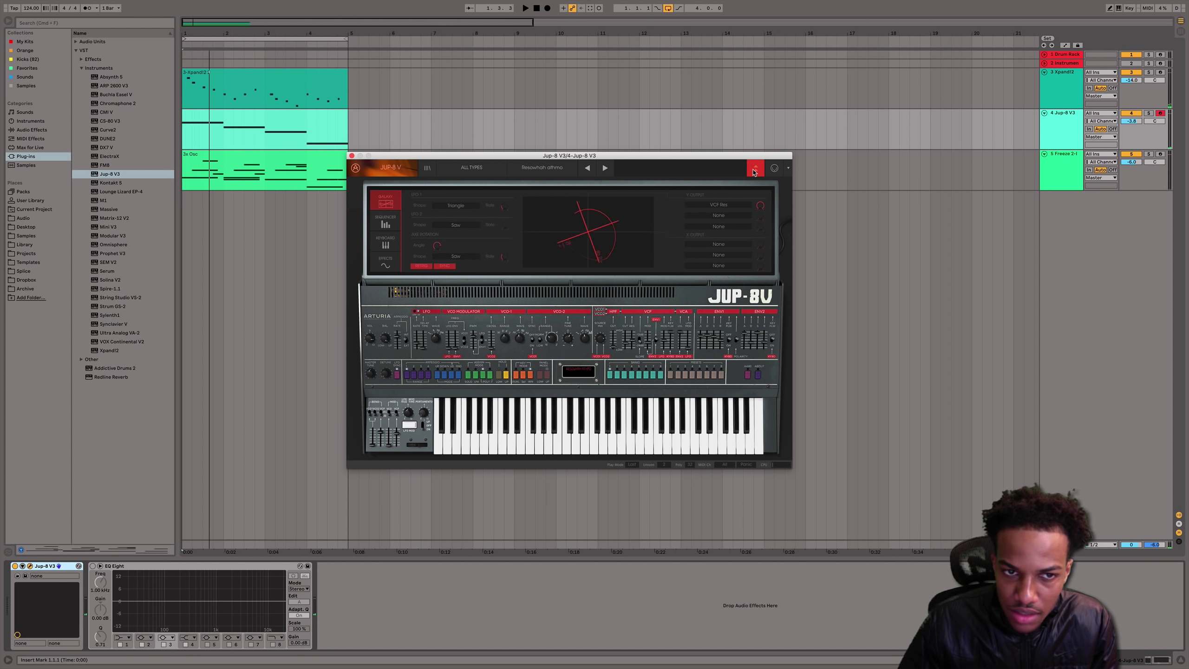
{"action": "left_click", "coordinate": [754, 170]}
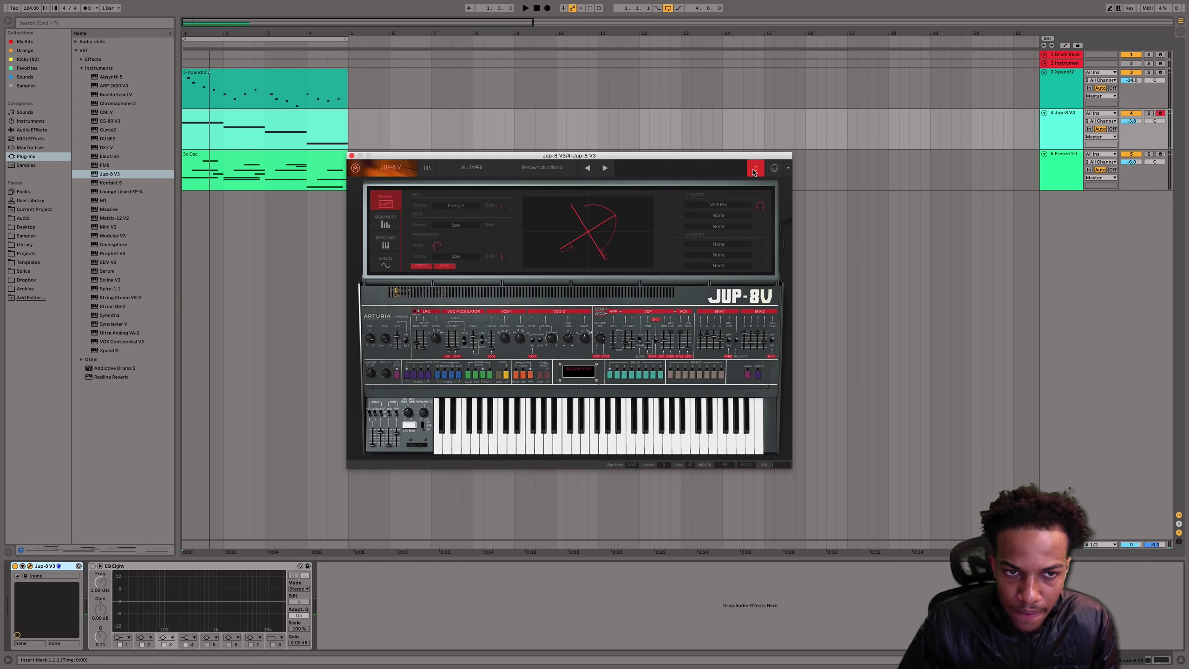
{"action": "left_click", "coordinate": [387, 223]}
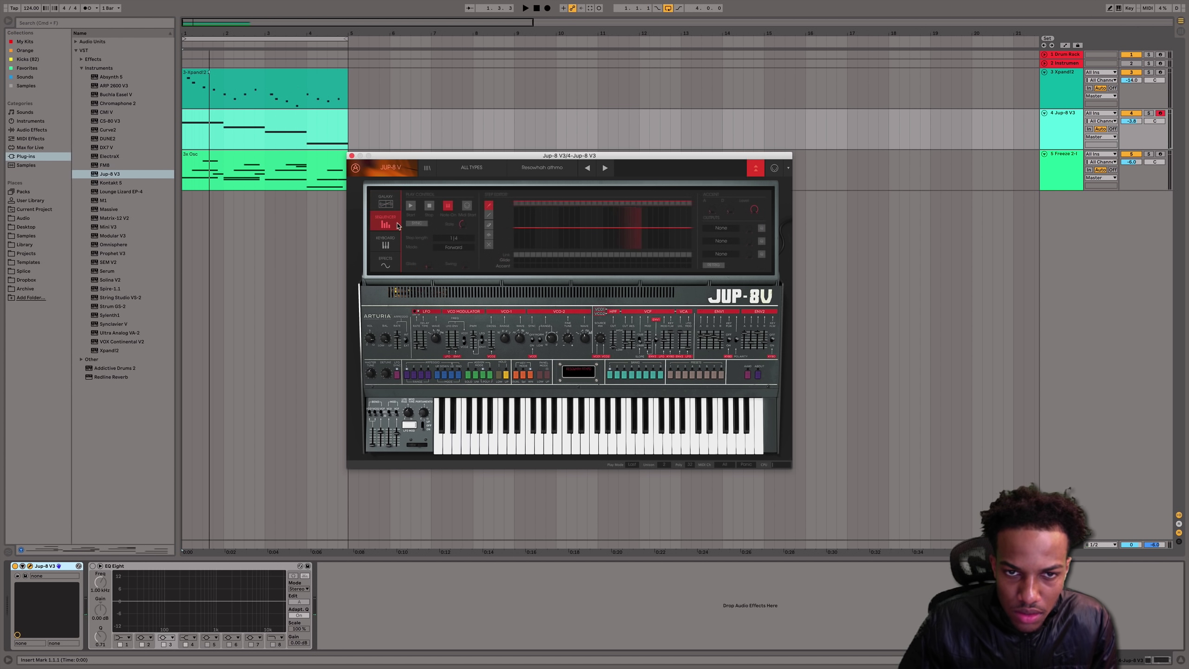
- Show the Galaxy modulation page of Jup-8 V3 and adjust the synth's LFO rate
{"action": "left_click", "coordinate": [384, 202]}
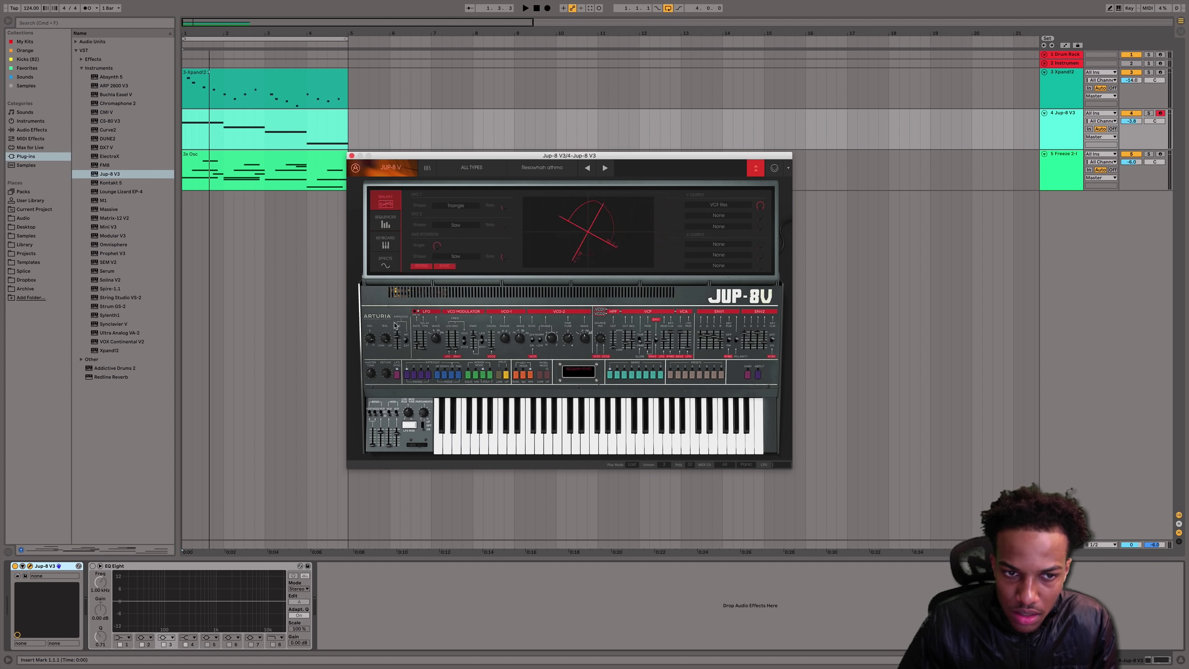
{"action": "left_click", "coordinate": [417, 343]}
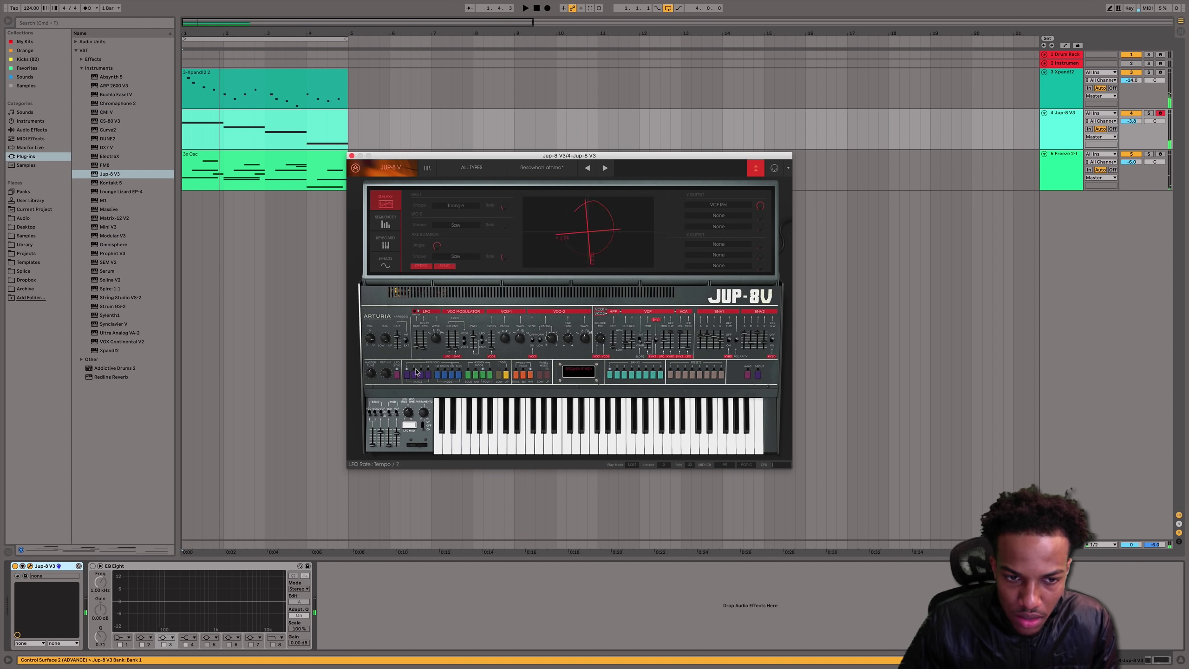
{"action": "left_click_drag", "start_coordinate": [425, 333], "coordinate": [427, 327]}
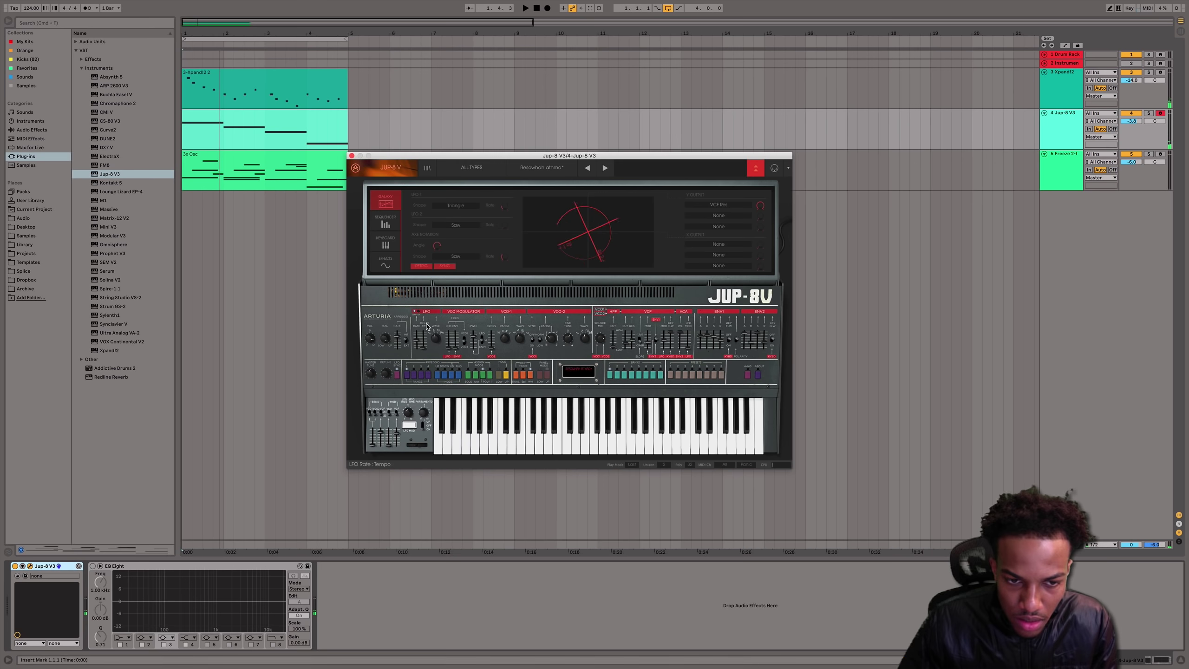
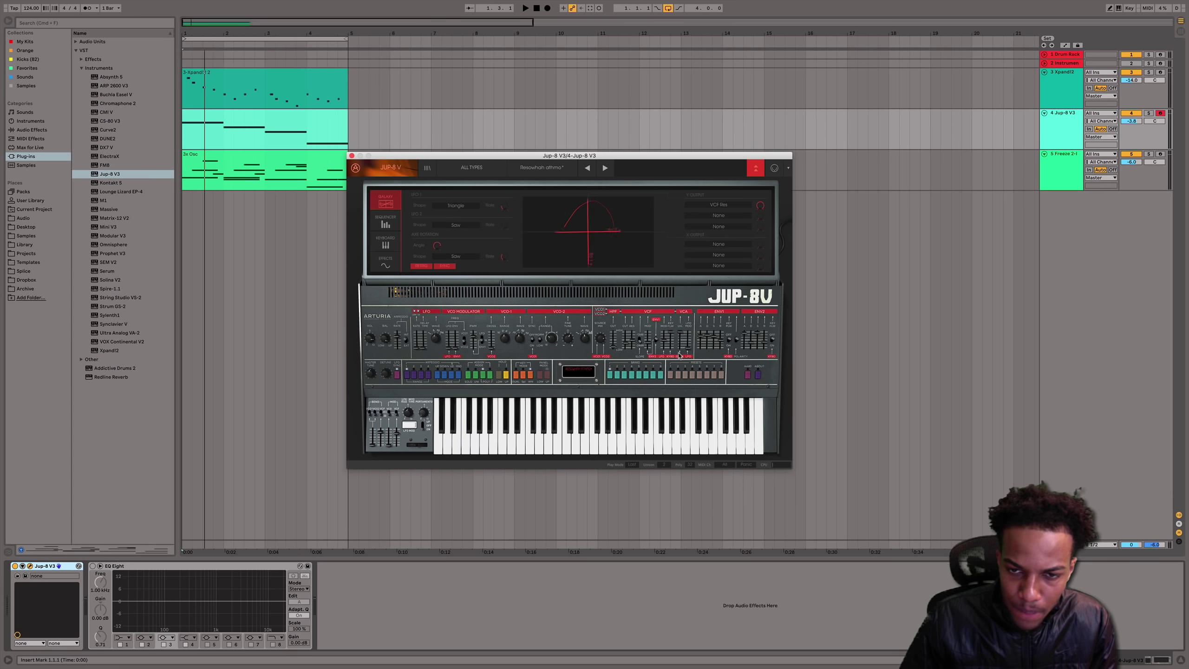
- Adjust the Jup-8 V3 filter's LFO modulation amount, high-pass cutoff and main cutoff while the loop plays
{"action": "key", "text": "space"}
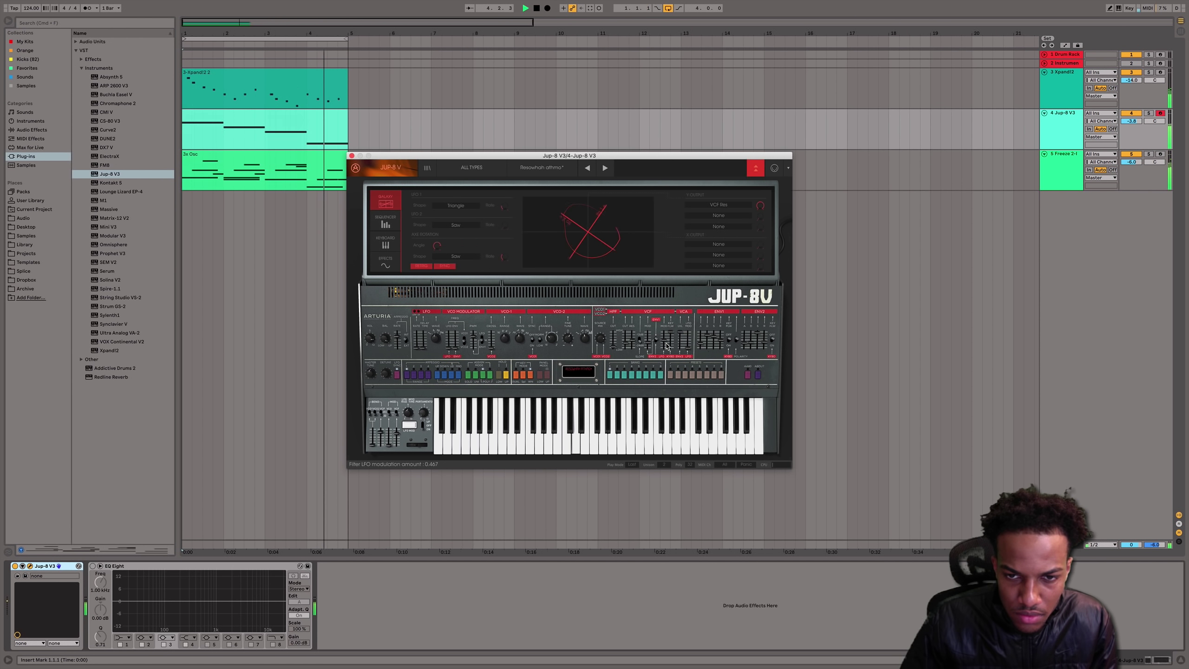
{"action": "left_click_drag", "start_coordinate": [669, 352], "coordinate": [674, 369]}
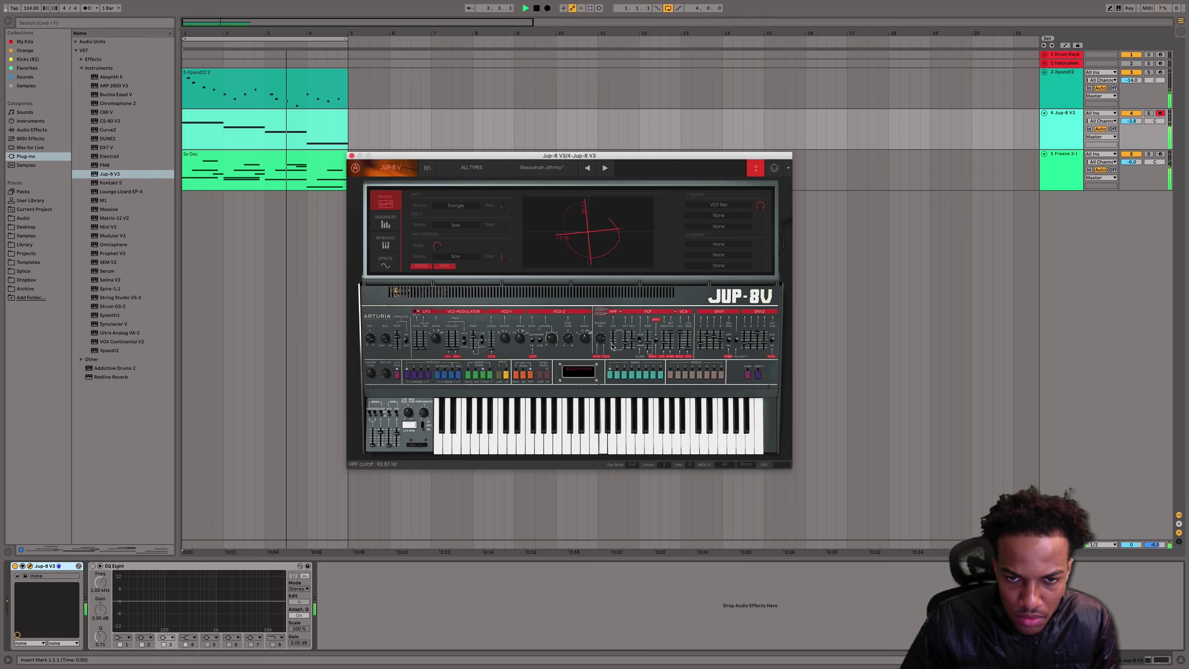
{"action": "left_click_drag", "start_coordinate": [602, 339], "coordinate": [631, 344]}
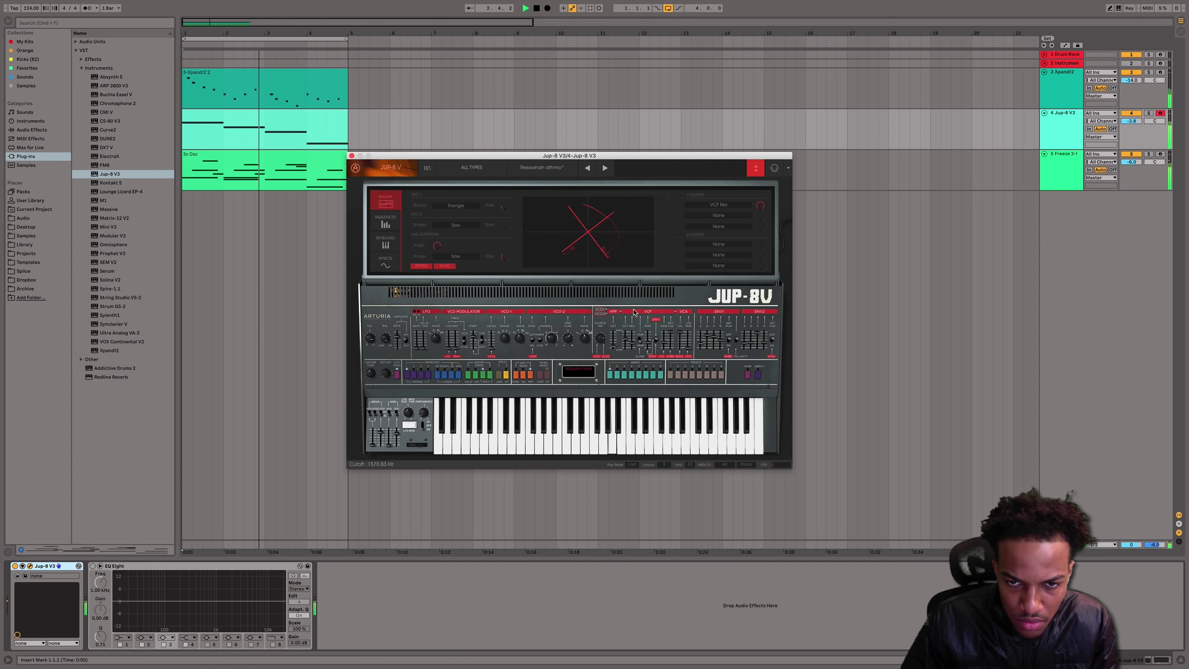
{"action": "mouse_move", "coordinate": [633, 312]}
{"action": "left_mouse_down"}
{"action": "mouse_move", "coordinate": [629, 344]}
{"action": "mouse_move", "coordinate": [632, 331]}
{"action": "left_mouse_up"}
- Open the Jup-8 V3 clip for note editing and add one-beat F#4 and E4 notes at 1.1 and 1.2
{"action": "left_click", "coordinate": [278, 116]}
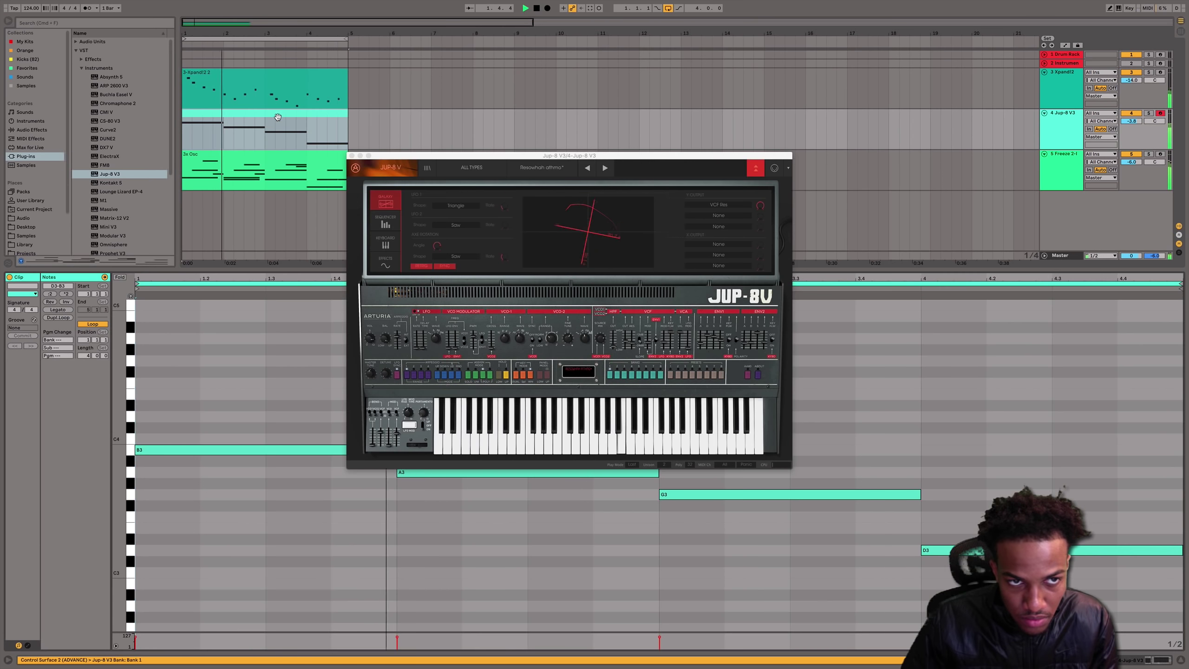
{"action": "left_click", "coordinate": [352, 156]}
{"action": "mouse_move", "coordinate": [151, 365]}
{"action": "left_mouse_down"}
{"action": "mouse_move", "coordinate": [264, 366]}
{"action": "mouse_move", "coordinate": [257, 385]}
{"action": "mouse_move", "coordinate": [231, 371]}
{"action": "left_mouse_up"}
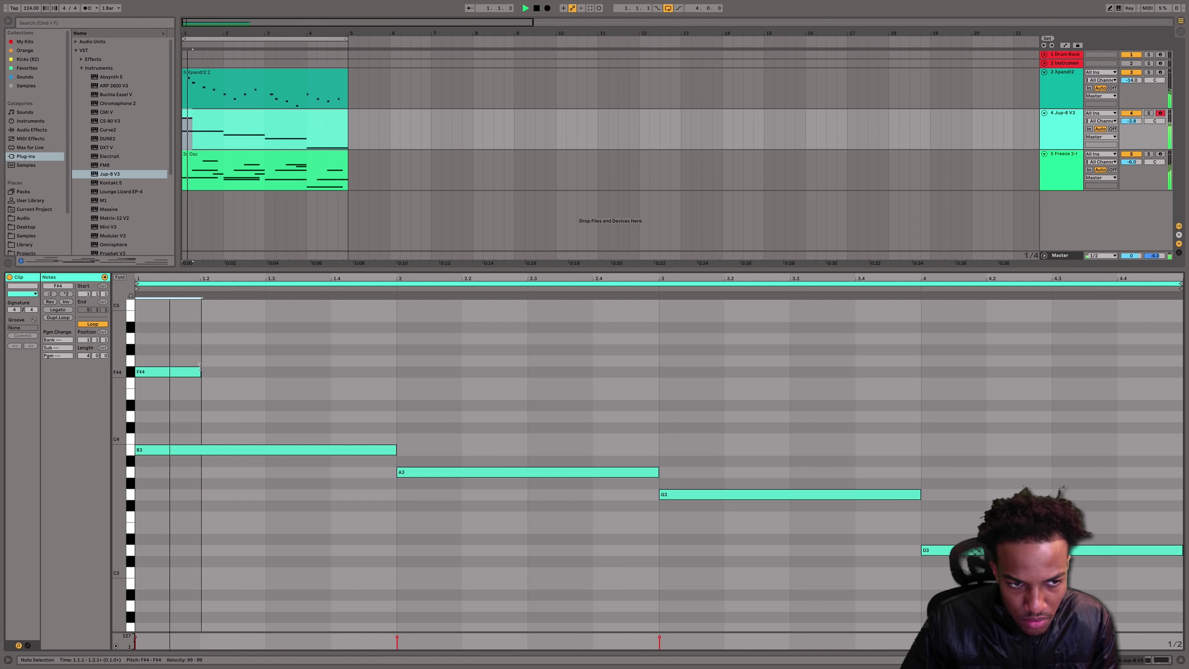
{"action": "double_click", "coordinate": [219, 385]}
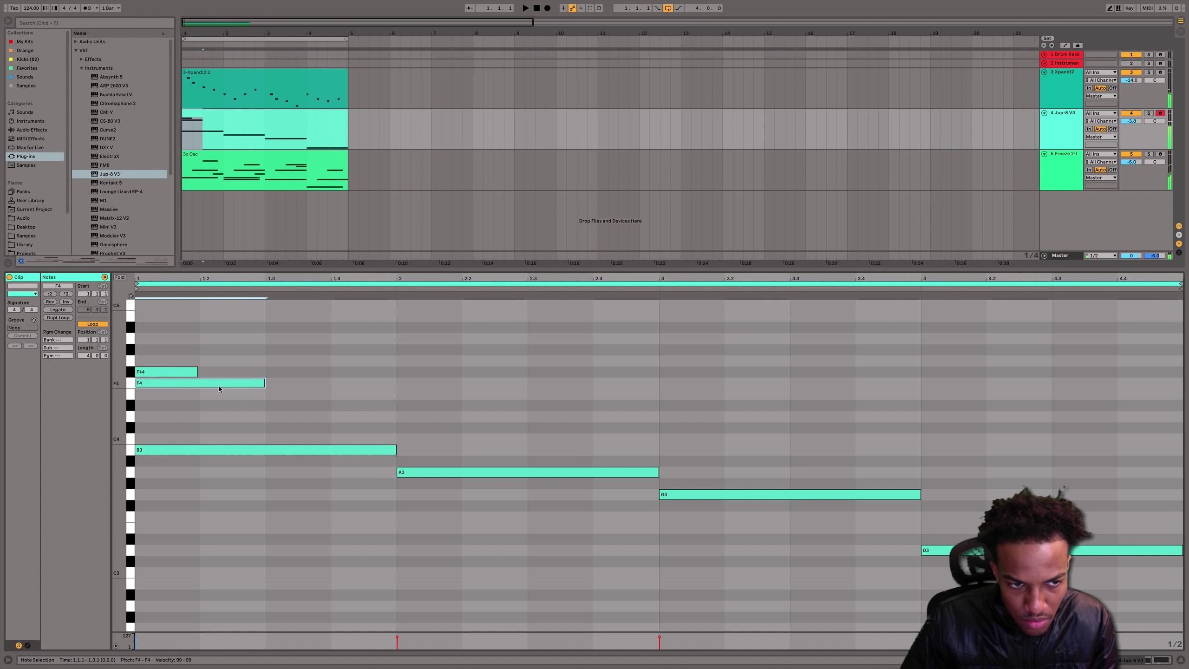
{"action": "left_click_drag", "start_coordinate": [218, 386], "coordinate": [265, 394]}
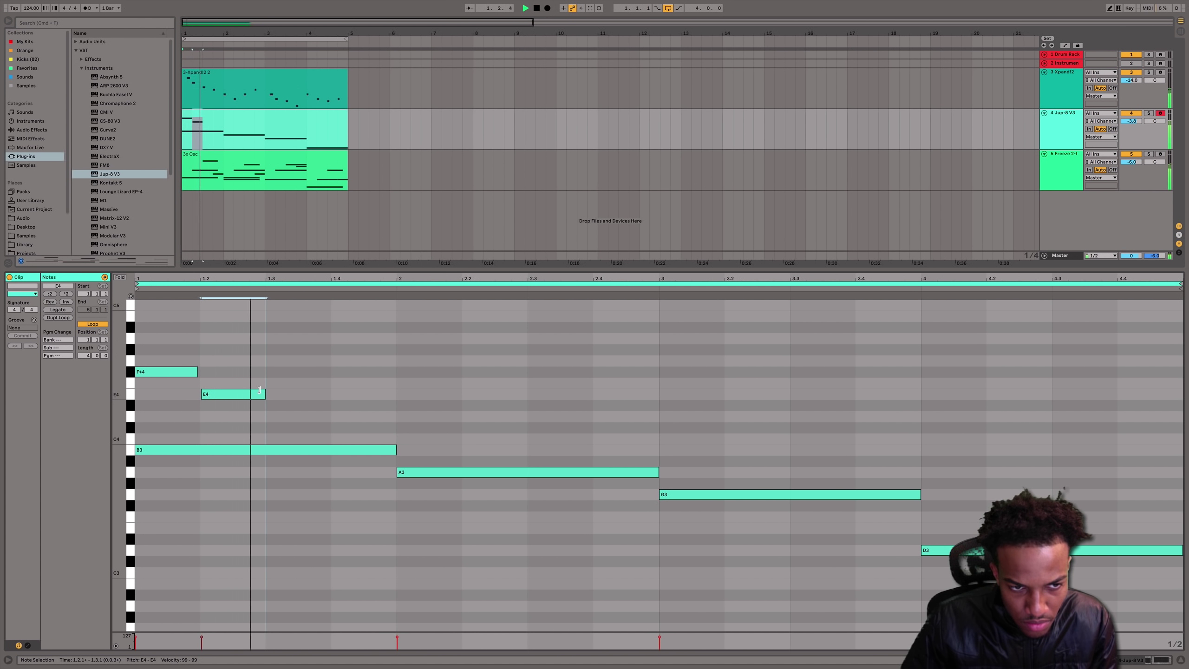
- Narrow the note grid to 1/4 and add a one-beat E4 note at 1.4
{"action": "double_click", "coordinate": [348, 395]}
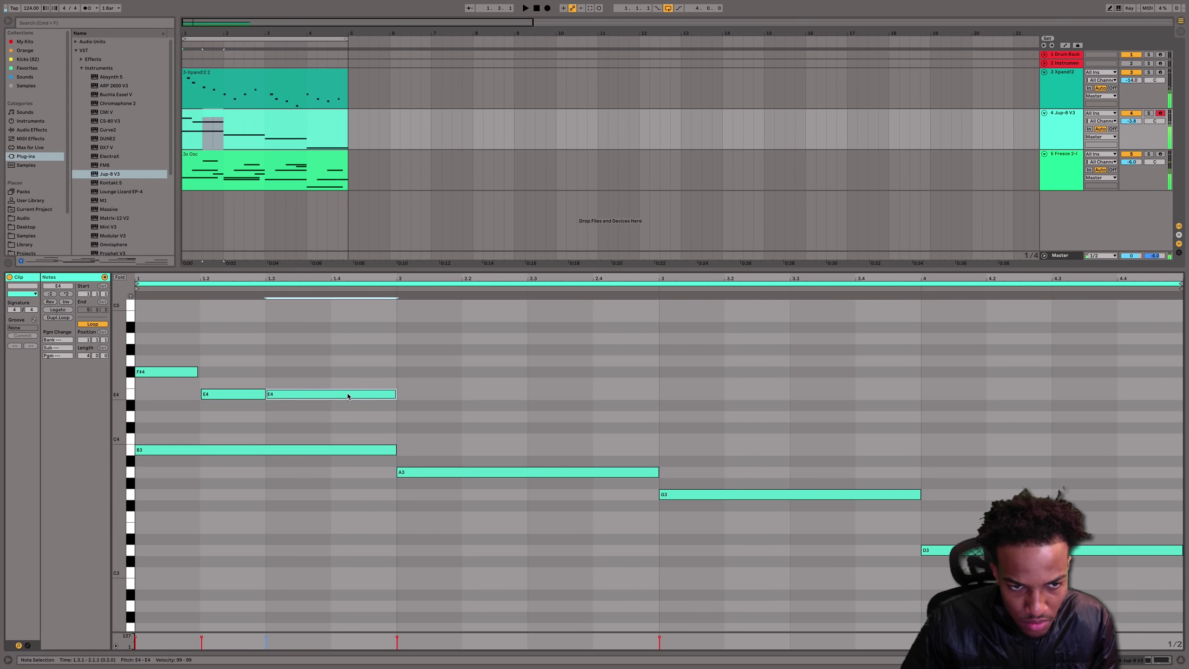
{"action": "key", "text": "space"}
{"action": "key", "text": "super+1"}
{"action": "left_click", "coordinate": [354, 367]}
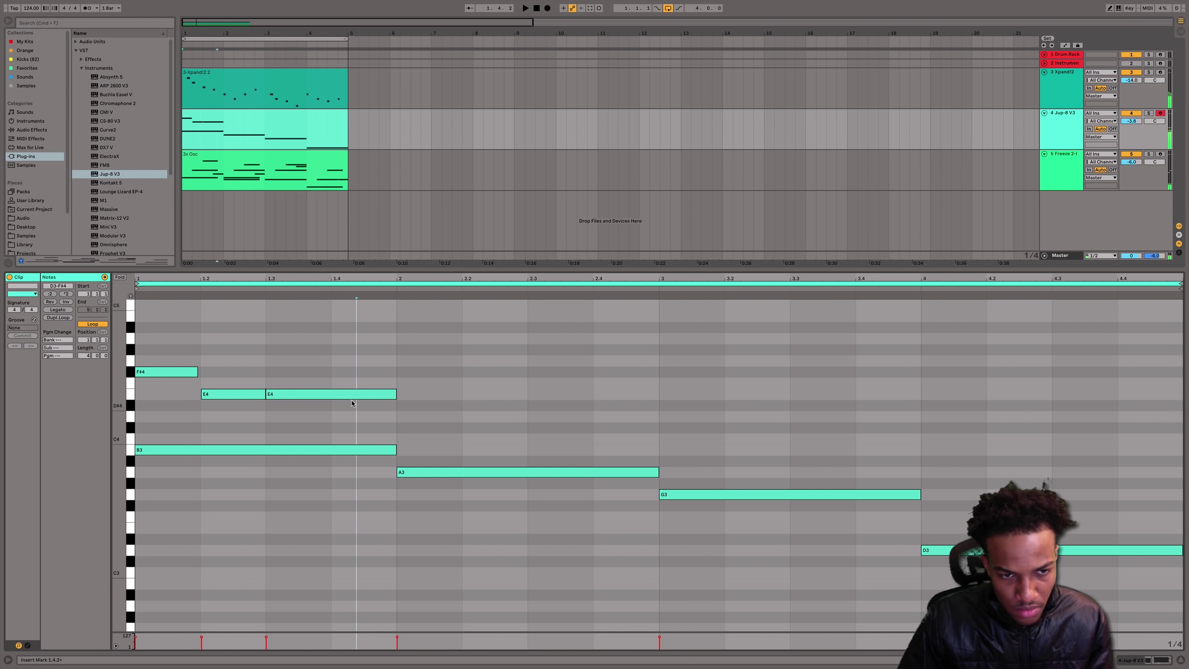
{"action": "left_click", "coordinate": [353, 395]}
{"action": "key", "text": "Delete"}
{"action": "double_click", "coordinate": [353, 391]}
{"action": "key", "text": "space"}
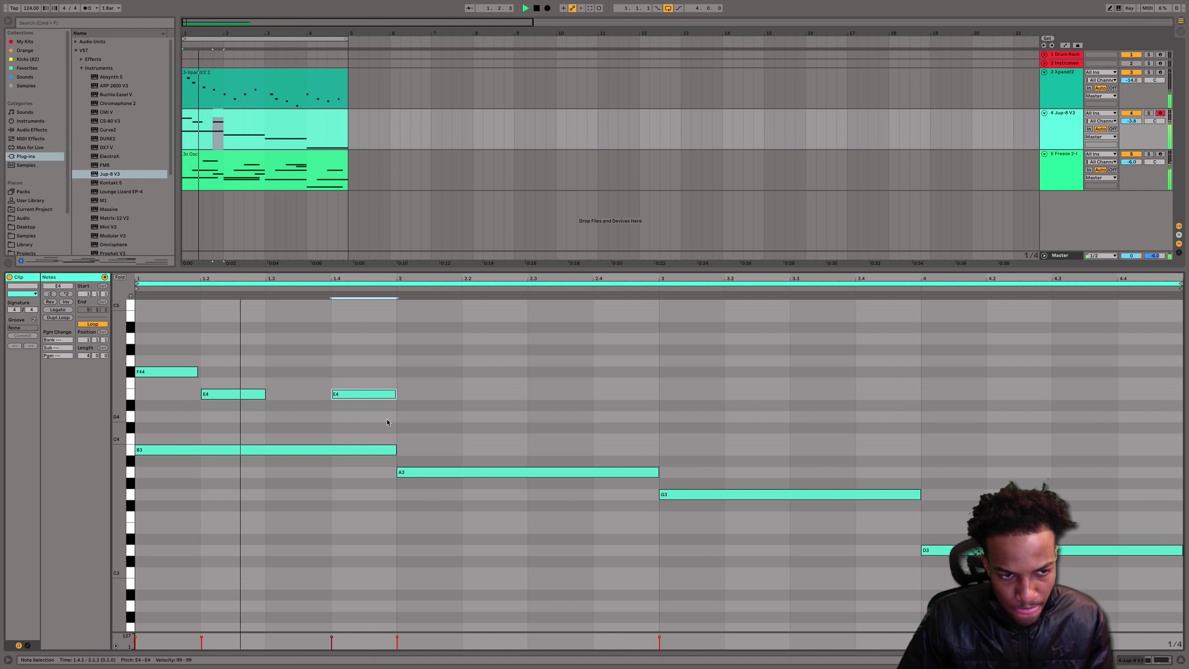
- Duplicate the three melody notes of bar 1 into bars 2 and 3
{"action": "left_click_drag", "start_coordinate": [388, 420], "coordinate": [155, 364]}
{"action": "key", "text": "super+d"}
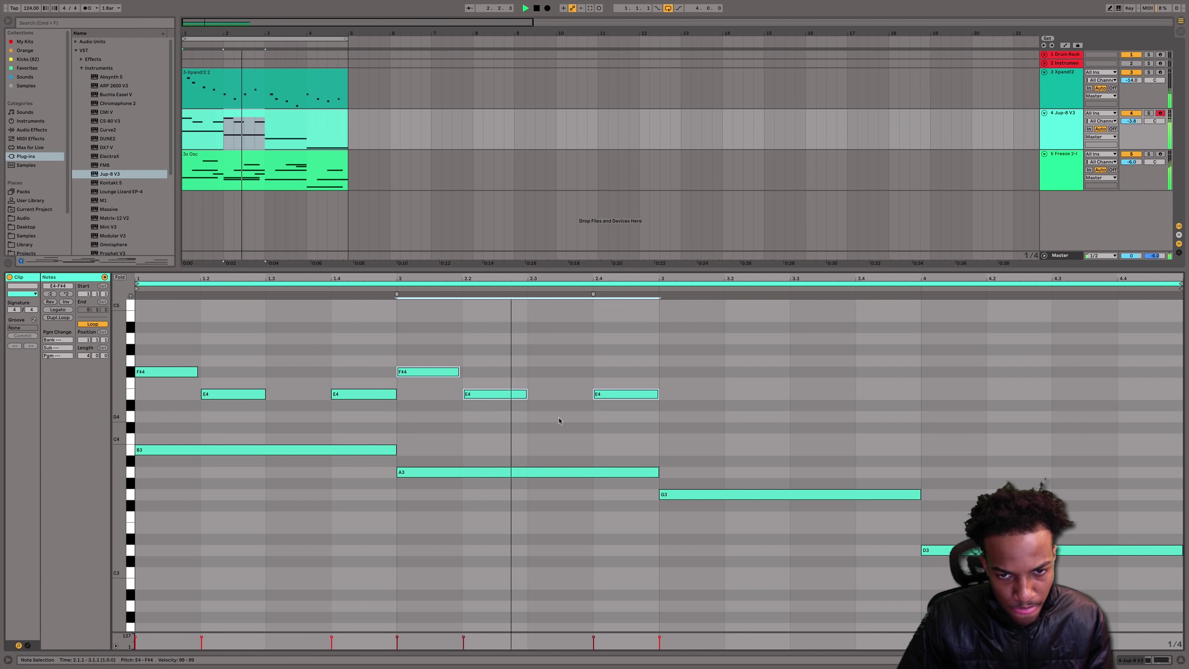
{"action": "key", "text": "super+d"}
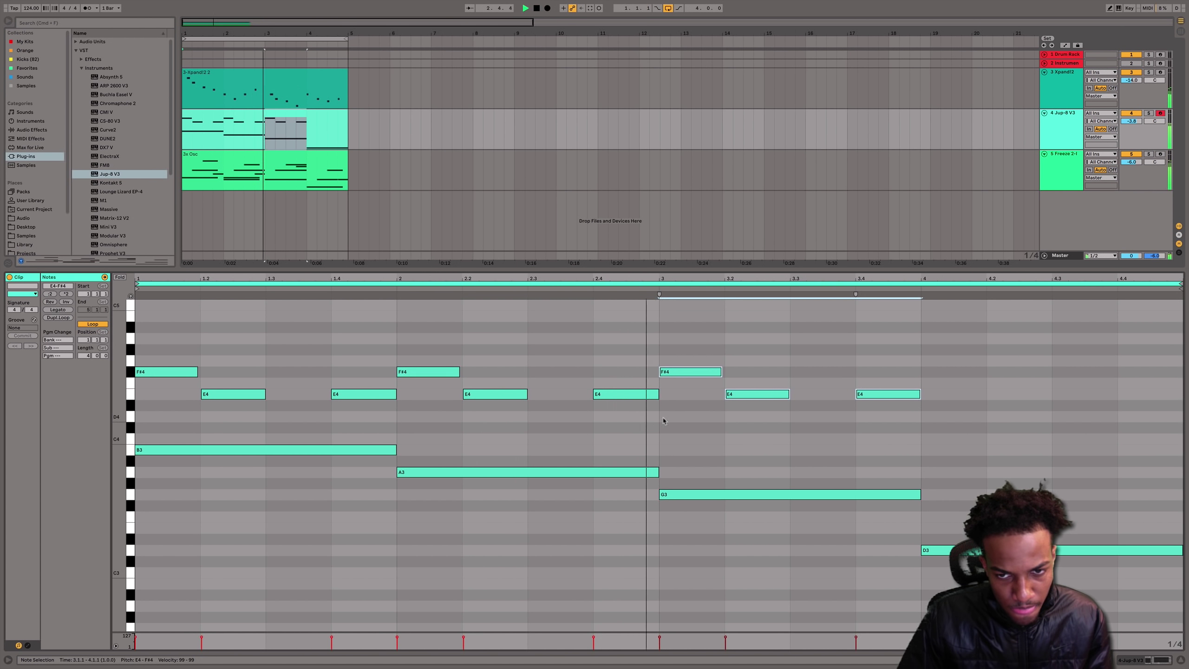
- Lower the first two melody notes of bar 3 to D4 and C#4
{"action": "left_click", "coordinate": [770, 421]}
{"action": "key", "text": "space"}
{"action": "left_click_drag", "start_coordinate": [698, 373], "coordinate": [684, 416]}
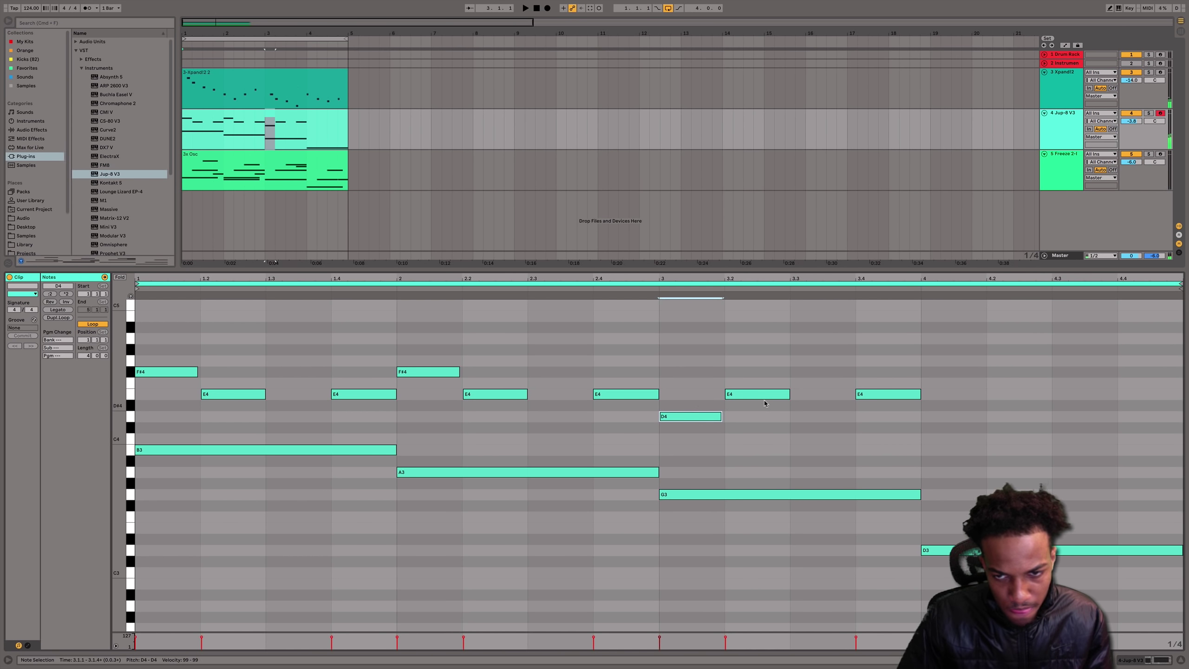
{"action": "left_click_drag", "start_coordinate": [761, 395], "coordinate": [753, 421]}
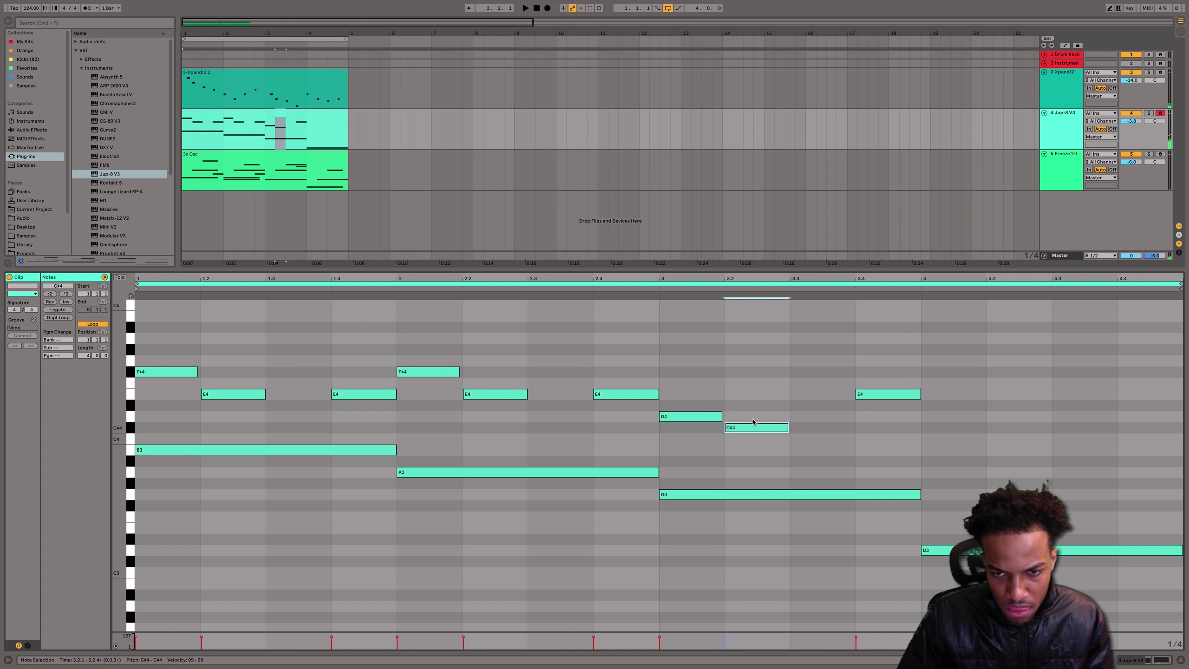
{"action": "left_click", "coordinate": [658, 290]}
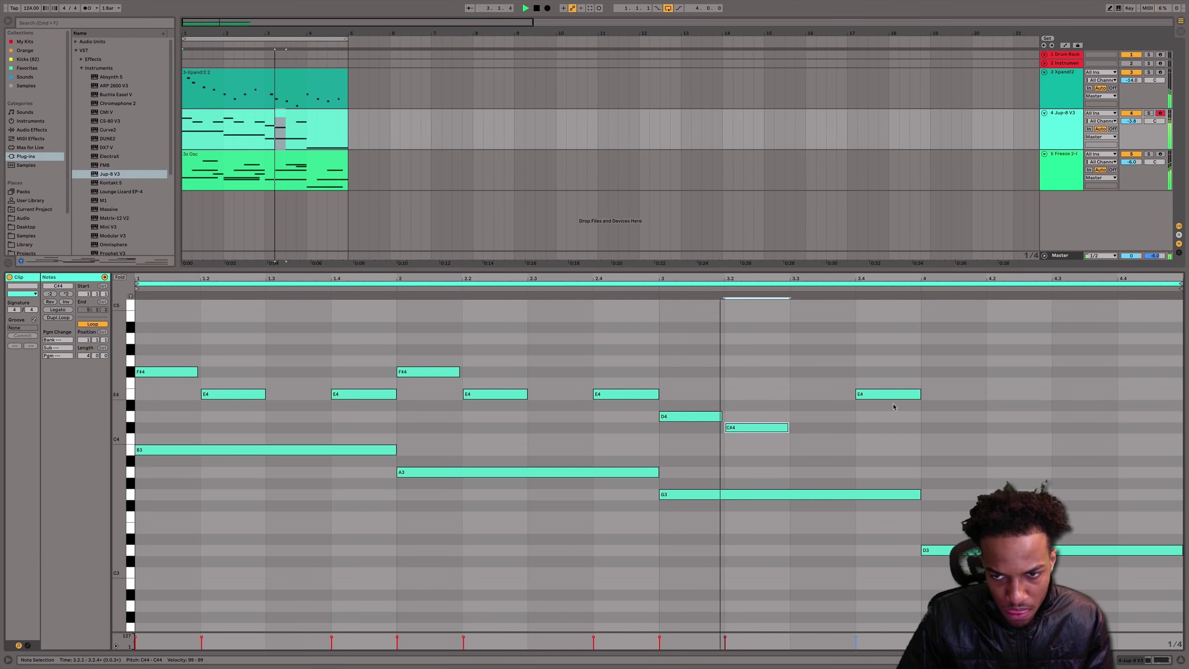
{"action": "left_click_drag", "start_coordinate": [899, 399], "coordinate": [900, 415]}
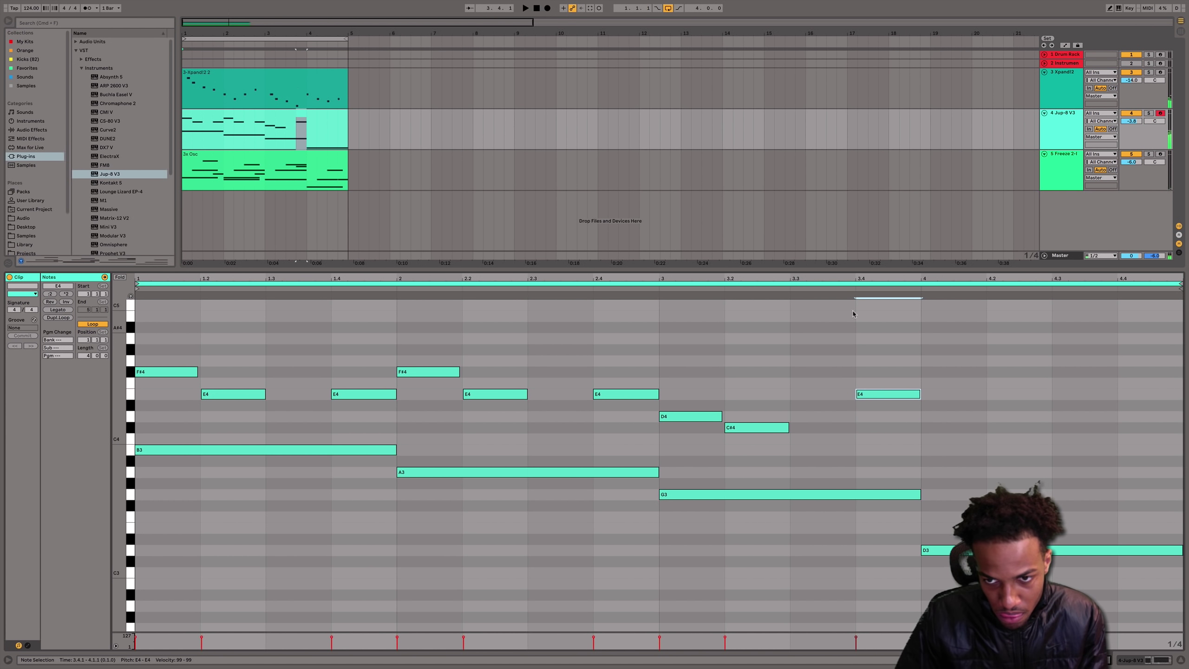
- Fill bar 4 by duplicating the E4 at 3.4 and raising the copy to F#4, plus a D4 note at 4.2
{"action": "left_click", "coordinate": [854, 291]}
{"action": "key", "text": "super+d"}
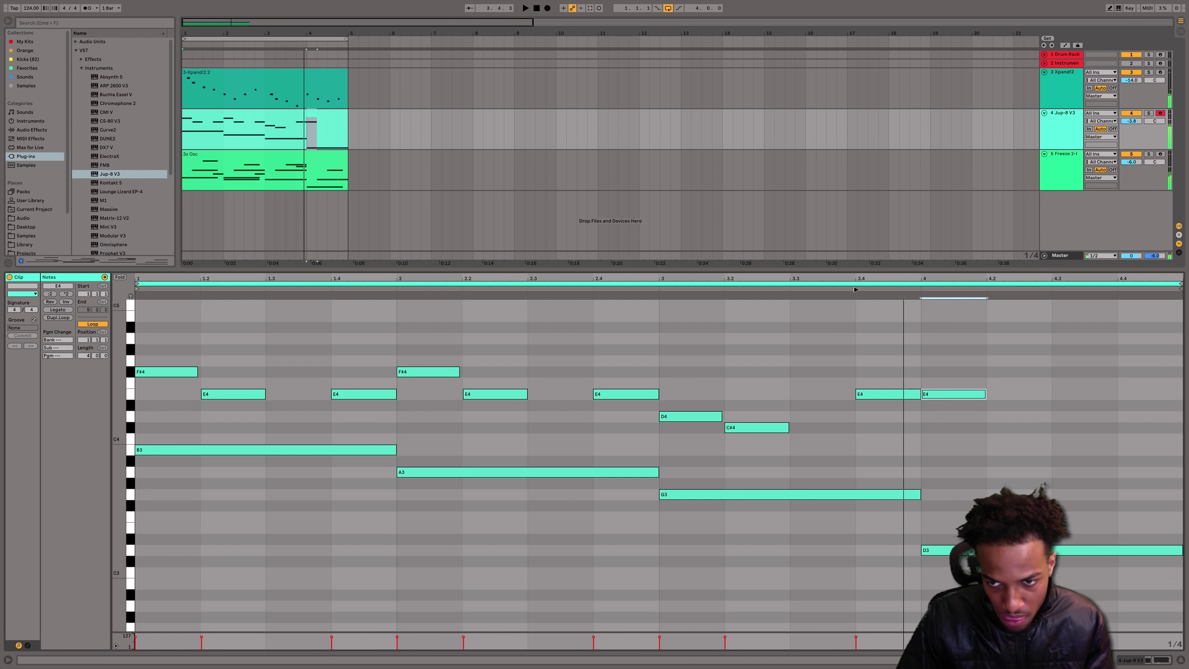
{"action": "left_click_drag", "start_coordinate": [955, 396], "coordinate": [950, 376]}
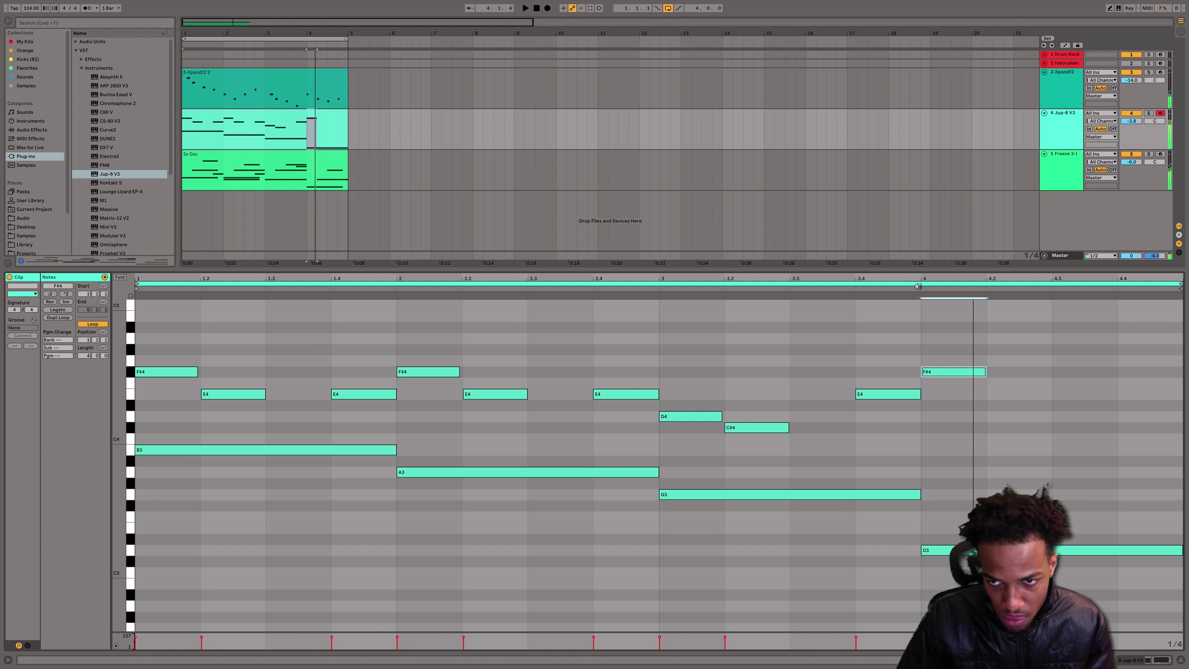
{"action": "double_click", "coordinate": [1023, 394]}
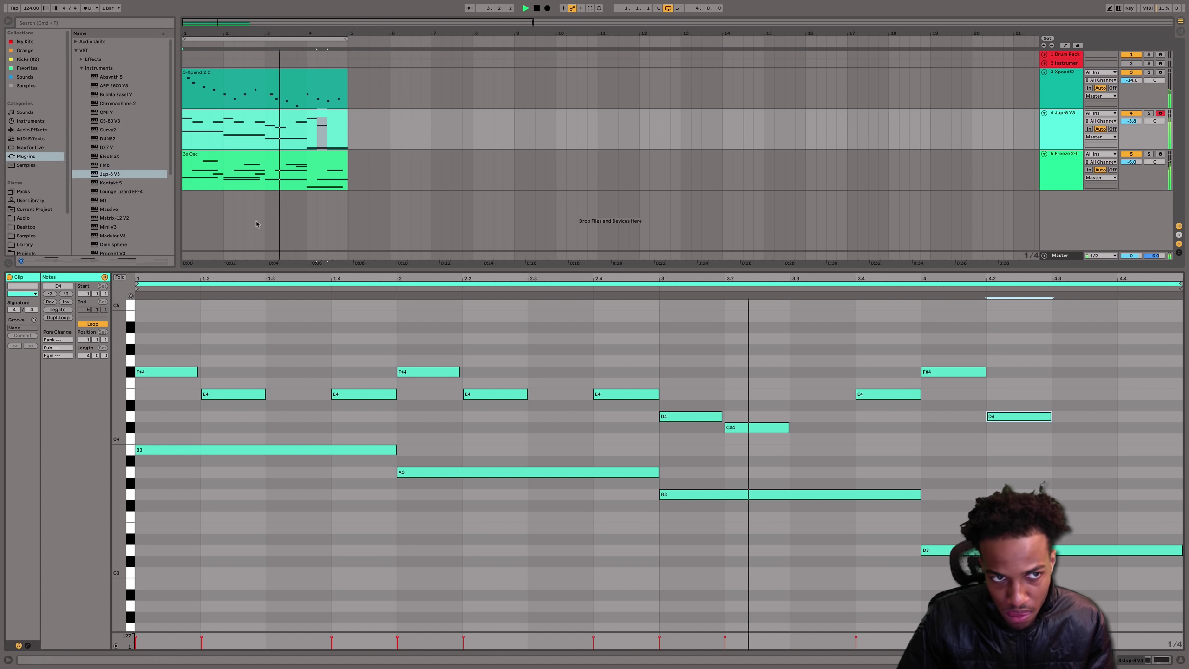
- Using the 3x Osc clip's bass notes as reference, move the long Jup-8 V3 notes in bars 1 and 2 to G3 and F#3
{"action": "left_click", "coordinate": [251, 159]}
{"action": "key", "text": "space"}
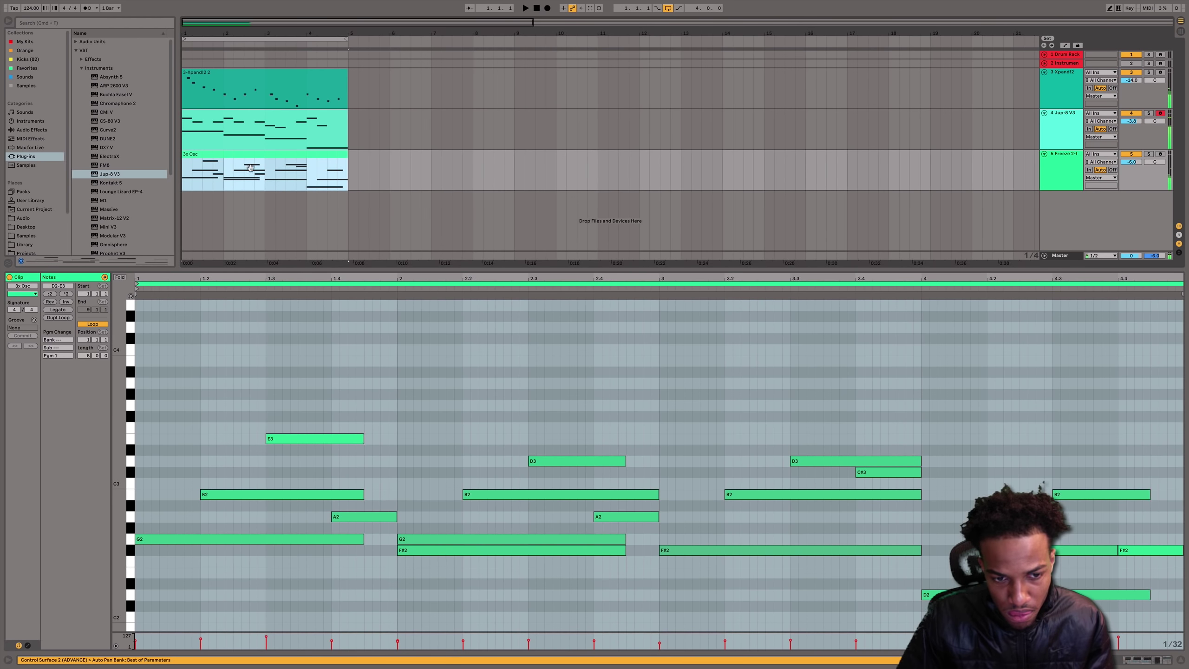
{"action": "left_click", "coordinate": [281, 542]}
{"action": "left_click", "coordinate": [422, 551]}
{"action": "double_click", "coordinate": [265, 179]}
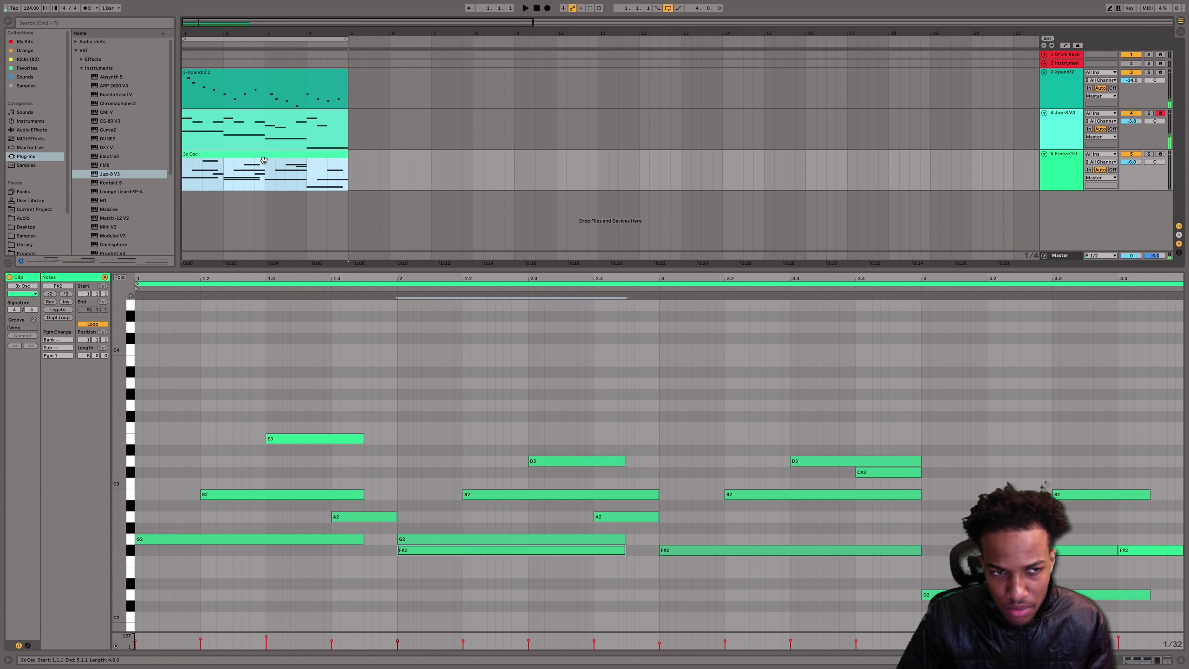
{"action": "left_click", "coordinate": [265, 129]}
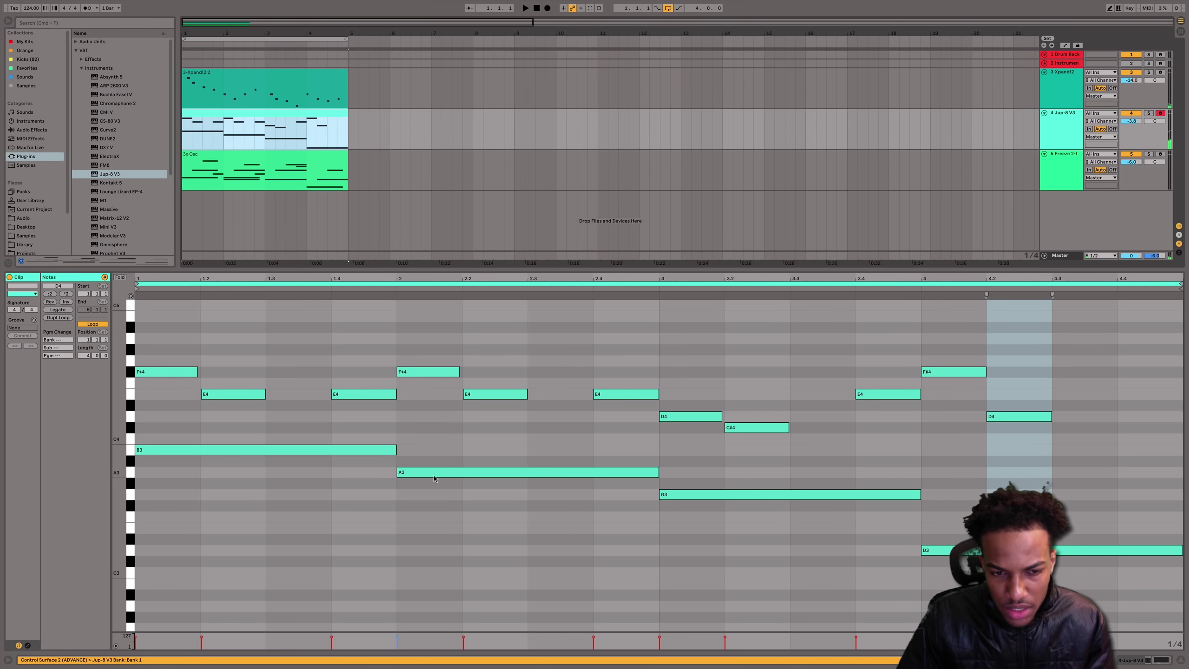
{"action": "mouse_move", "coordinate": [433, 478]}
{"action": "left_mouse_down"}
{"action": "mouse_move", "coordinate": [437, 503]}
{"action": "mouse_move", "coordinate": [435, 471]}
{"action": "left_mouse_up"}
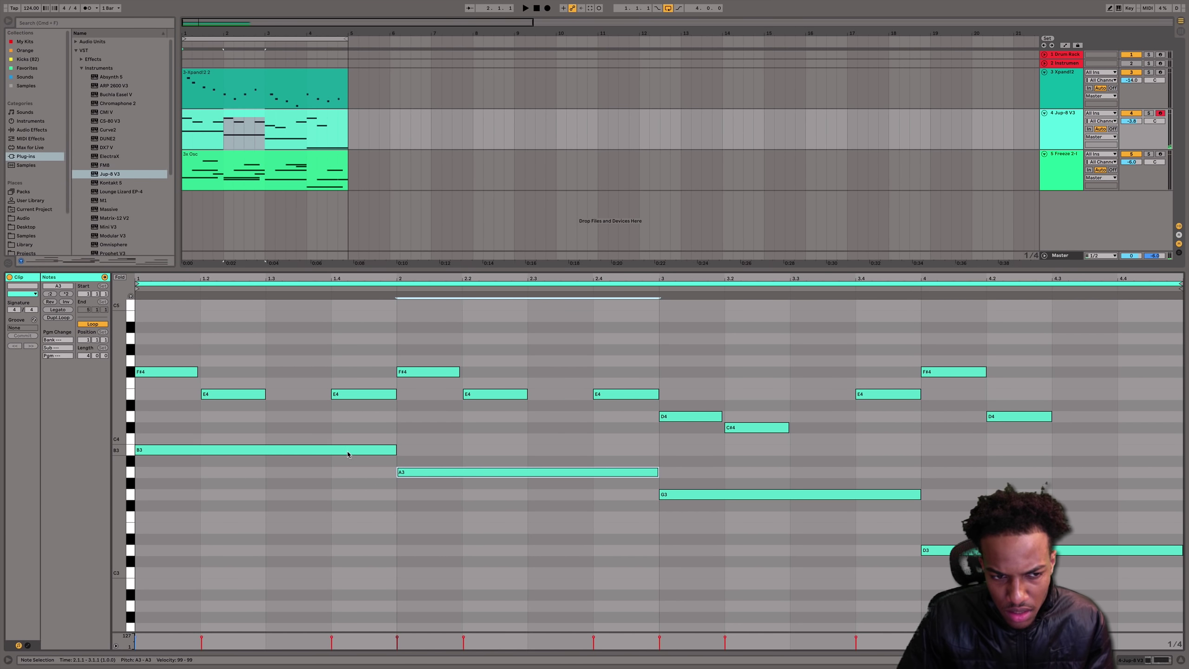
{"action": "left_click_drag", "start_coordinate": [348, 454], "coordinate": [353, 496]}
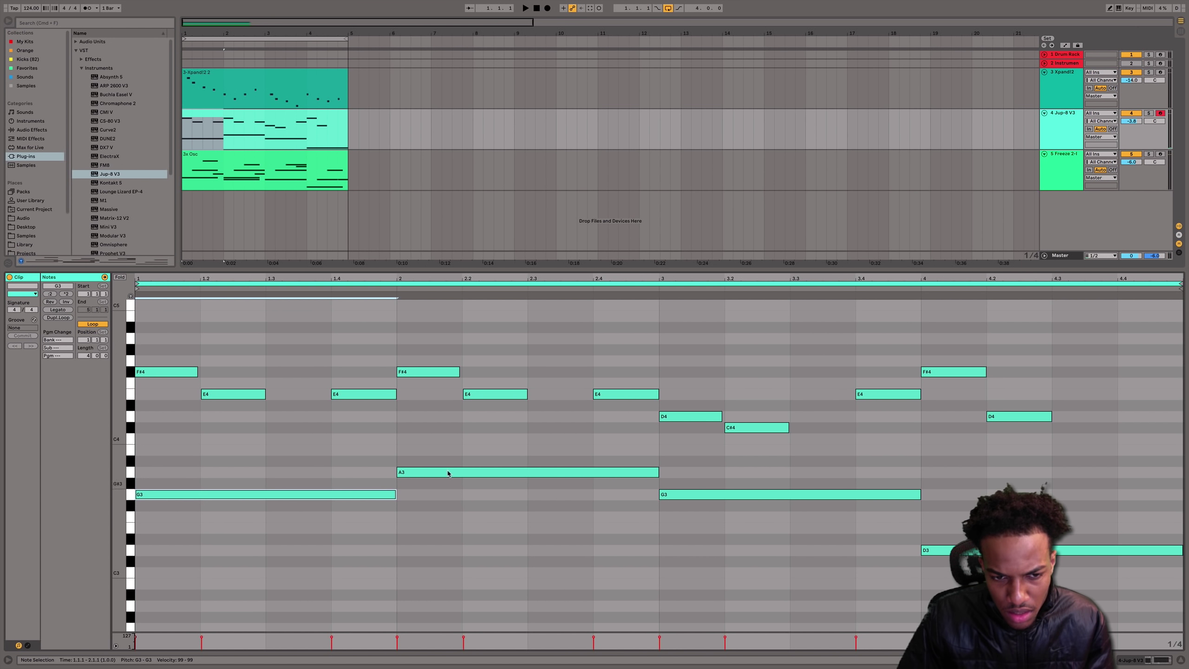
{"action": "left_click_drag", "start_coordinate": [448, 473], "coordinate": [457, 510]}
{"action": "key", "text": "space"}
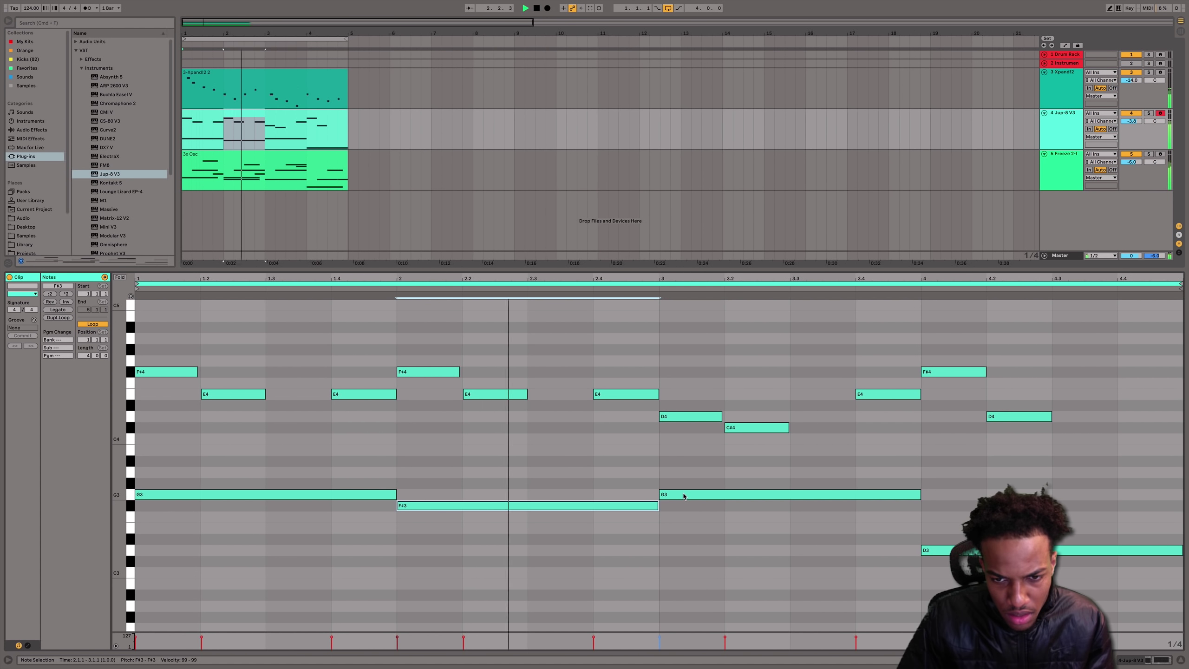
- Lower the long Jup-8 V3 note in bar 3 to F#3 and compare it with the 3x Osc clip
{"action": "left_click", "coordinate": [721, 495]}
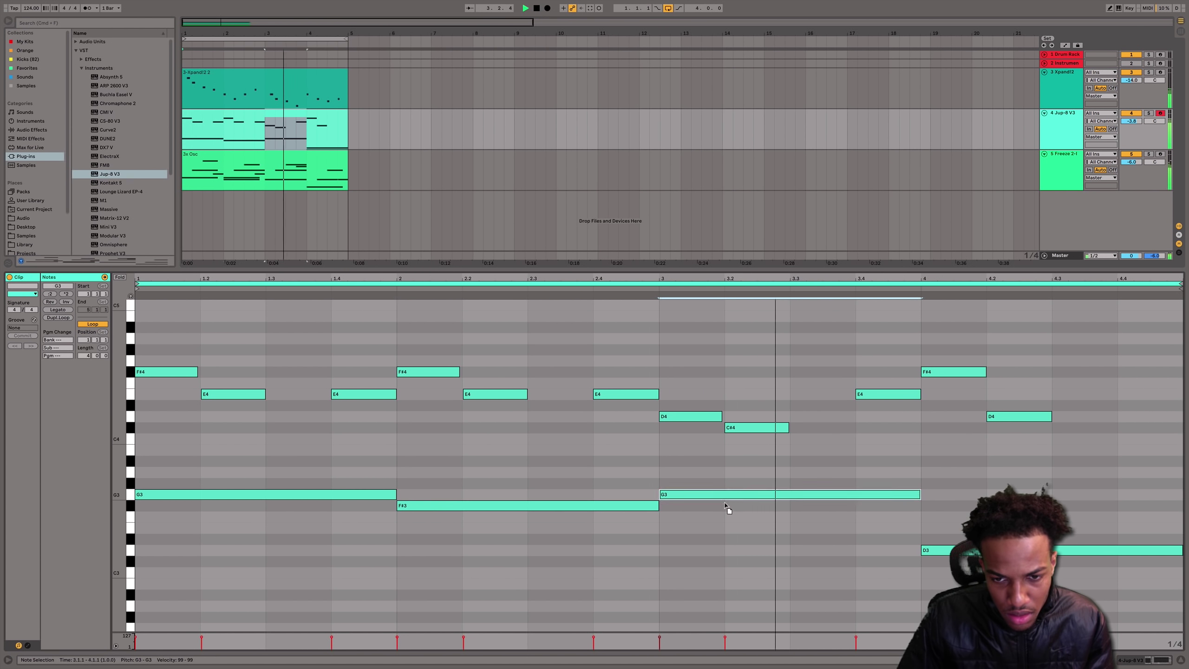
{"action": "mouse_move", "coordinate": [724, 505]}
{"action": "left_mouse_down"}
{"action": "mouse_move", "coordinate": [730, 518]}
{"action": "mouse_move", "coordinate": [724, 505]}
{"action": "left_mouse_up"}
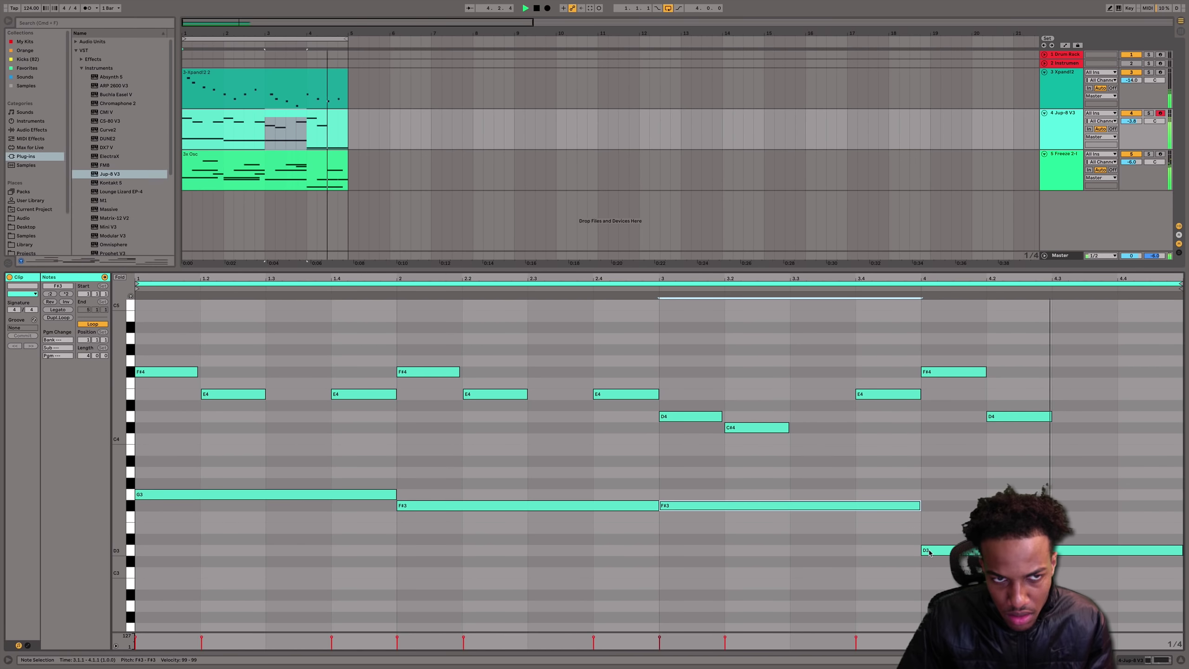
{"action": "left_click", "coordinate": [307, 174]}
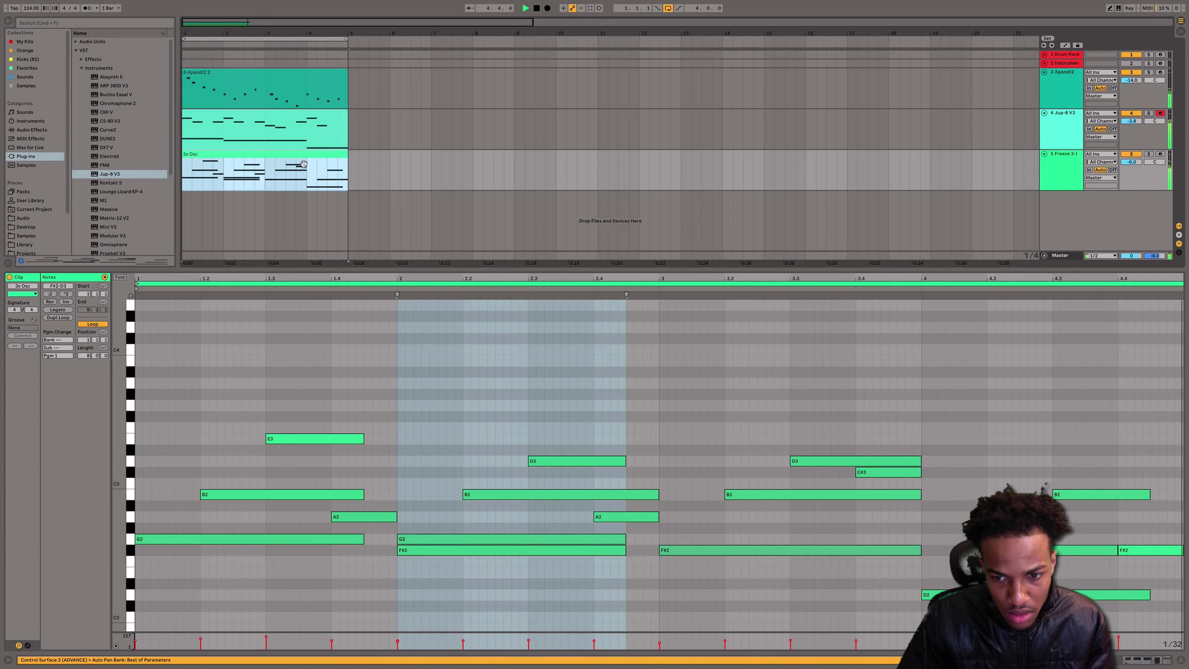
{"action": "left_click", "coordinate": [307, 111]}
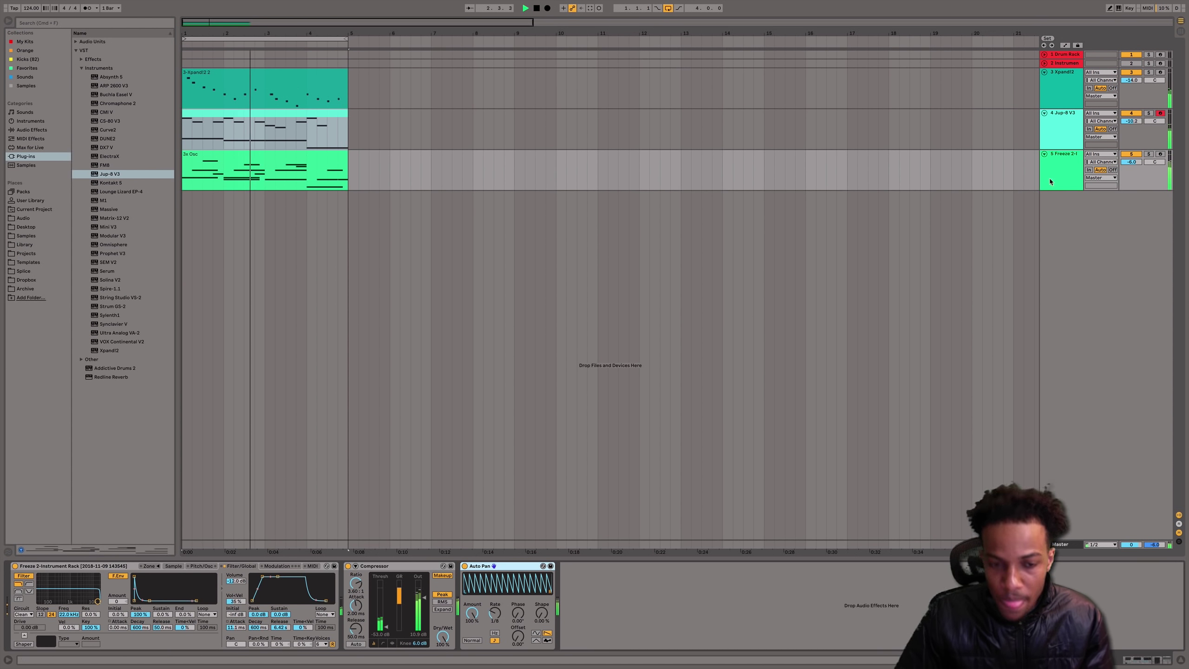
{"action": "key", "text": "space"}
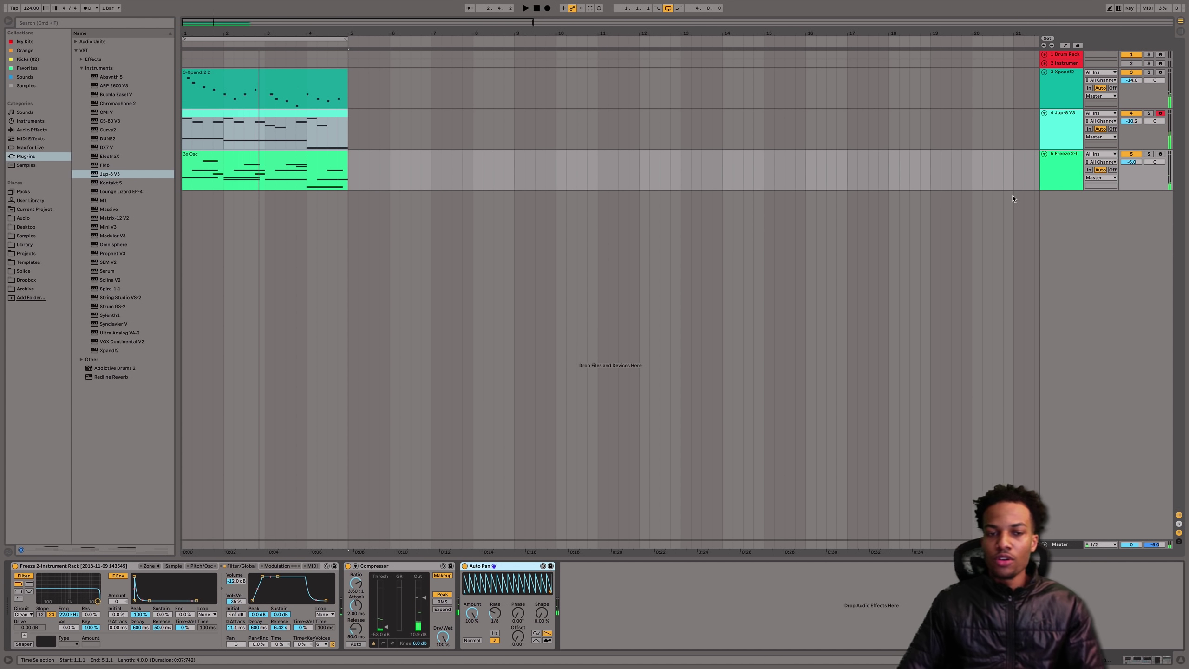
- Insert a new MIDI track below the others and load the Operator instrument onto it
{"action": "key", "text": "super+shift+t"}
{"action": "left_click", "coordinate": [30, 121]}
{"action": "left_click_drag", "start_coordinate": [99, 104], "coordinate": [23, 566]}
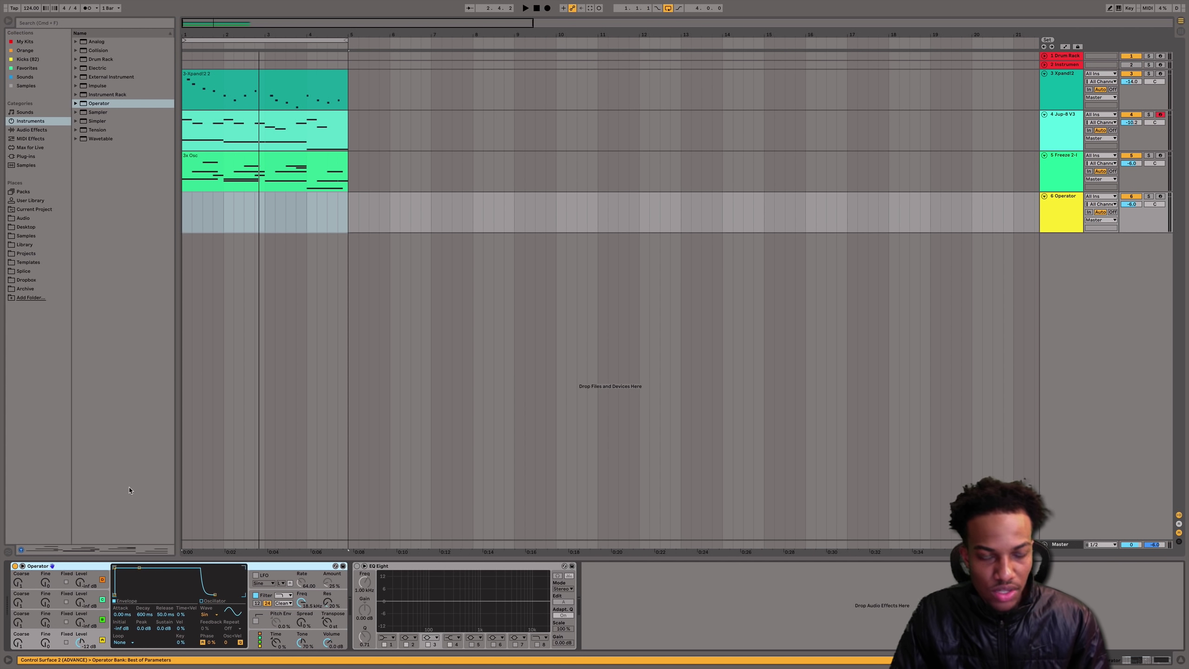
- Arm the Operator track for recording and insert a Saturator between the Operator instrument and its EQ Eight
{"action": "left_click", "coordinate": [350, 217]}
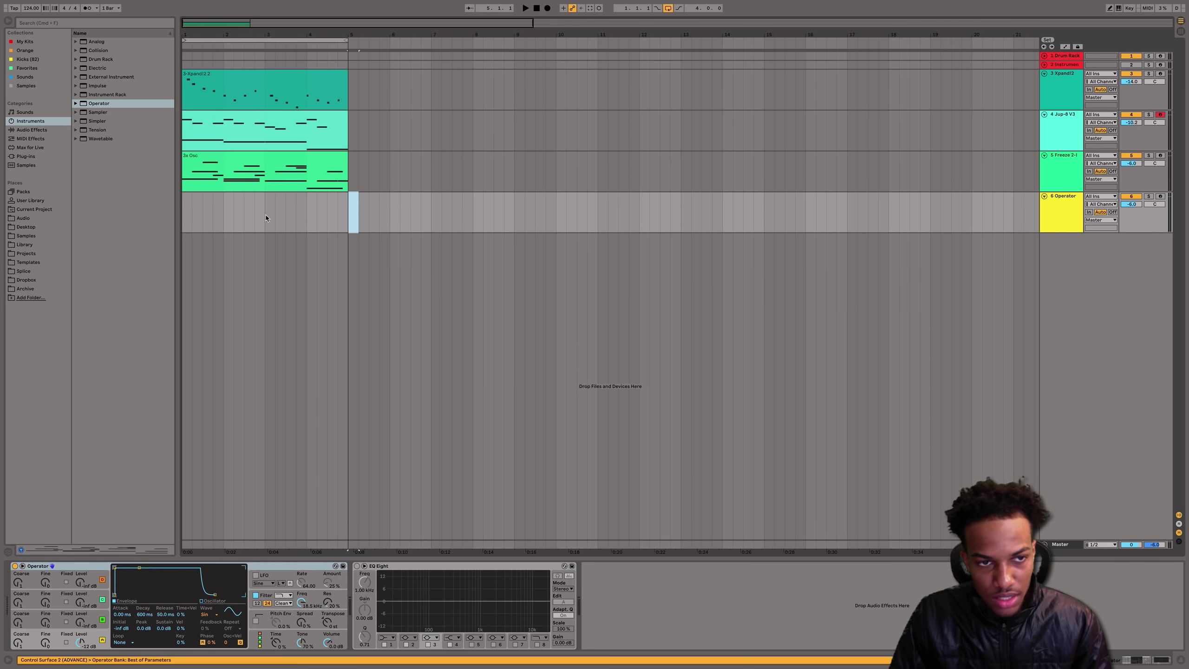
{"action": "left_click_drag", "start_coordinate": [265, 218], "coordinate": [169, 222]}
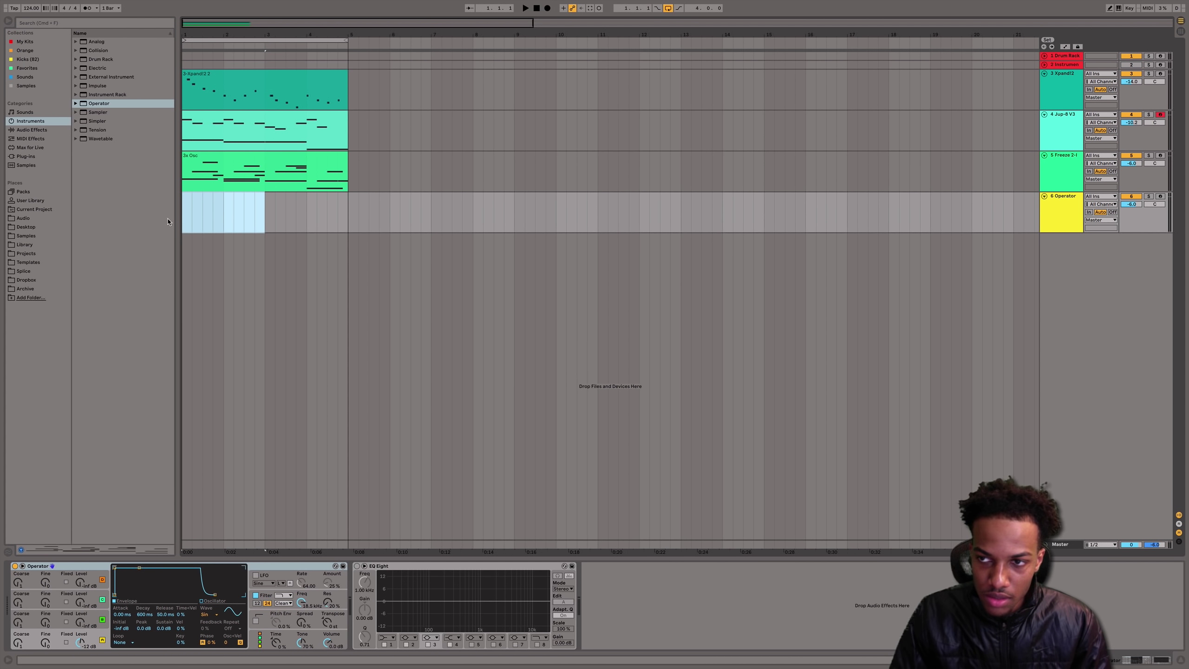
{"action": "left_click", "coordinate": [1161, 197]}
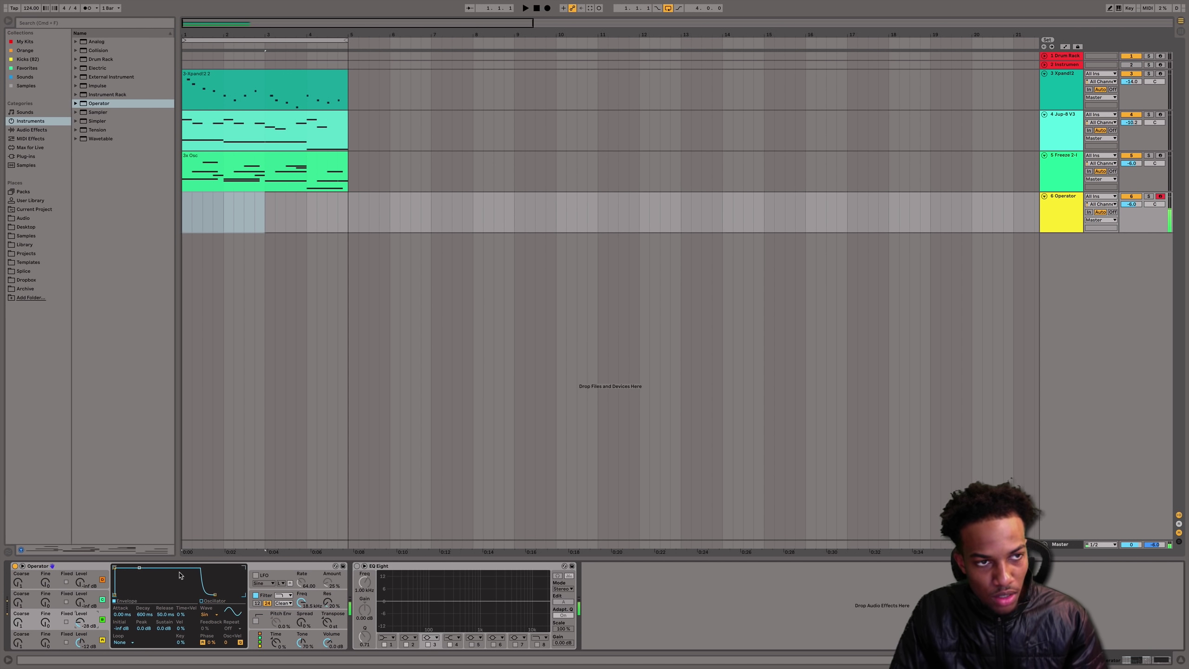
{"action": "left_click", "coordinate": [32, 129]}
{"action": "left_click", "coordinate": [107, 218]}
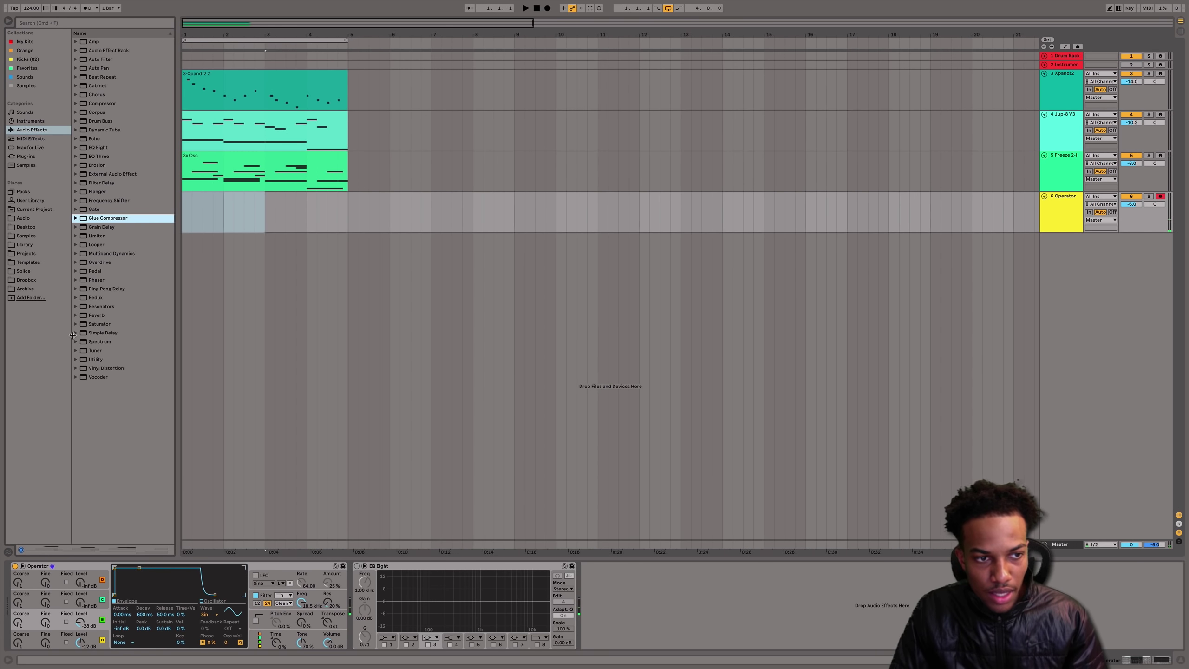
{"action": "left_click_drag", "start_coordinate": [99, 324], "coordinate": [363, 607]}
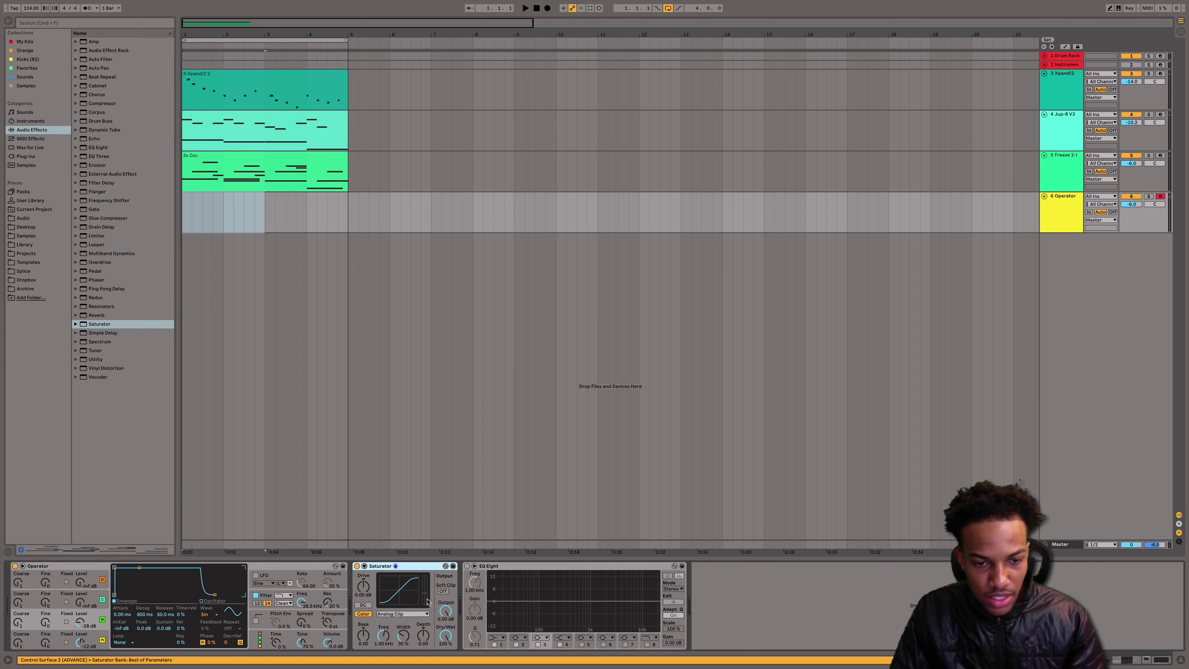
- Audition Medium Curve against Hard Curve in the Saturator and settle on Medium Curve
{"action": "left_click", "coordinate": [404, 614]}
{"action": "left_click", "coordinate": [407, 635]}
{"action": "left_click", "coordinate": [405, 614]}
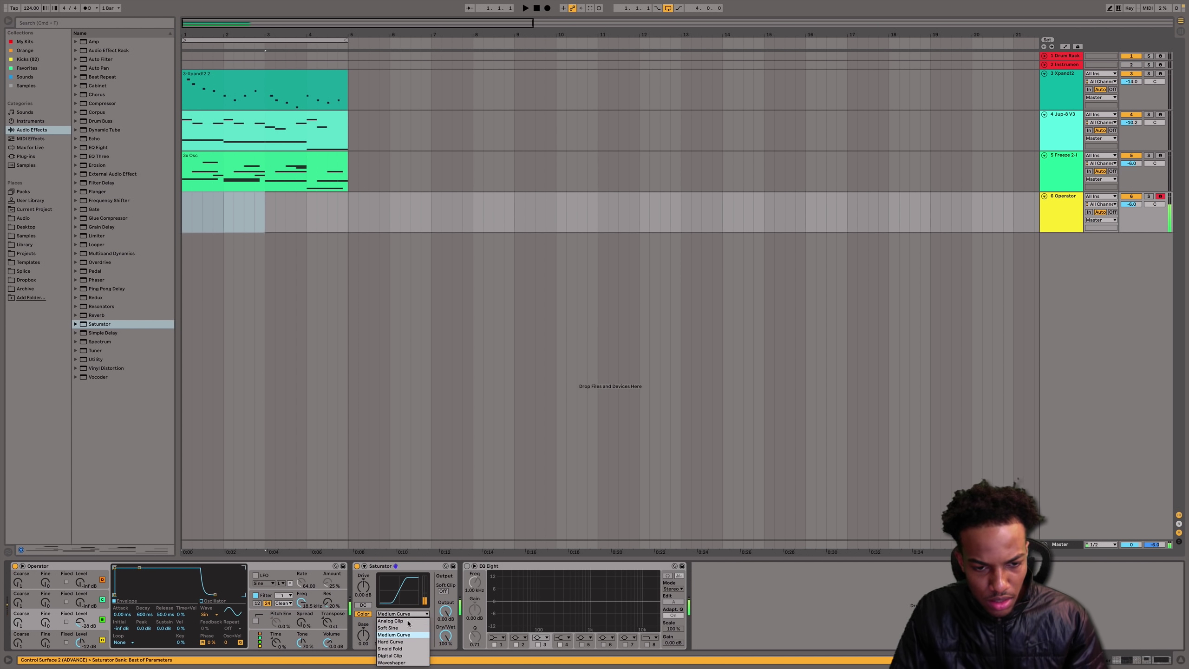
{"action": "left_click", "coordinate": [403, 642]}
{"action": "left_click", "coordinate": [410, 620]}
{"action": "left_click", "coordinate": [407, 641]}
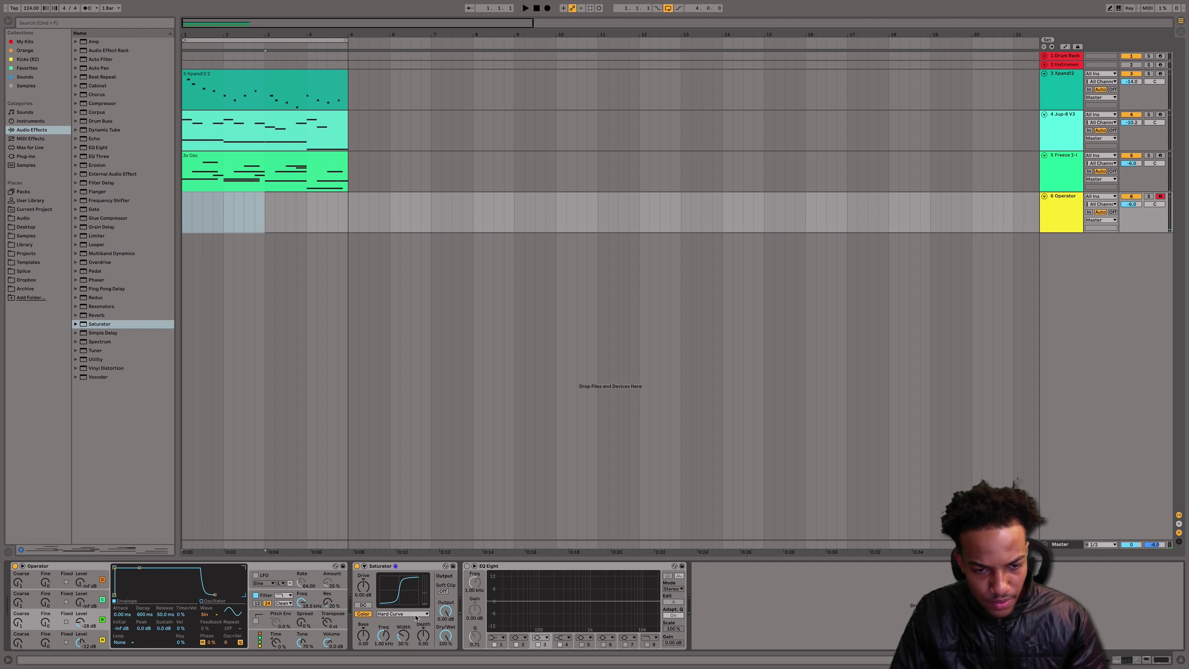
{"action": "left_click", "coordinate": [415, 615]}
{"action": "left_click", "coordinate": [403, 632]}
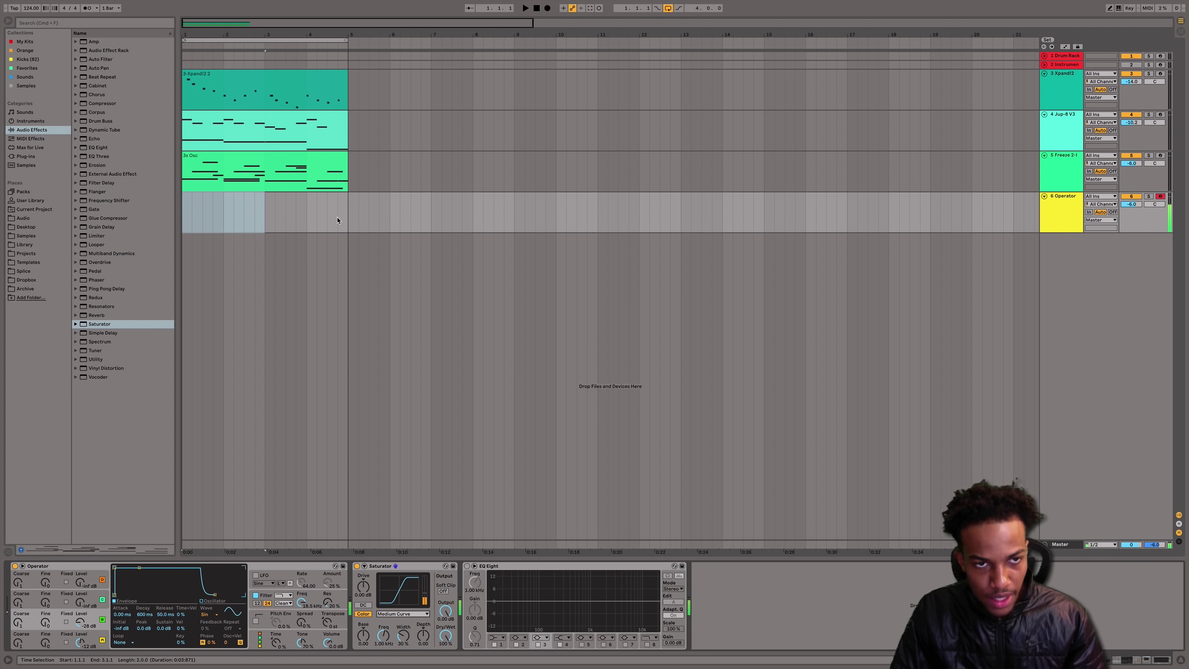
- Create an empty MIDI clip across bars 1 to 4 on the Operator track and colour the track green like the one above
{"action": "left_click_drag", "start_coordinate": [346, 220], "coordinate": [161, 219]}
{"action": "key", "text": "super+shift+m"}
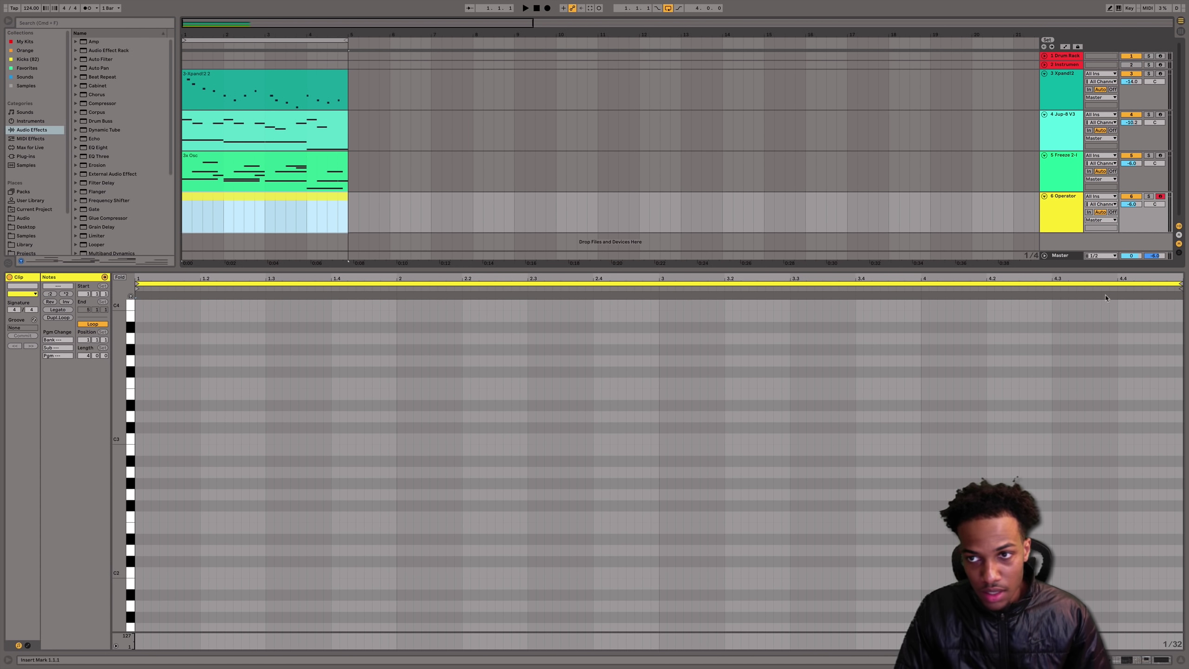
{"action": "right_click", "coordinate": [1060, 163]}
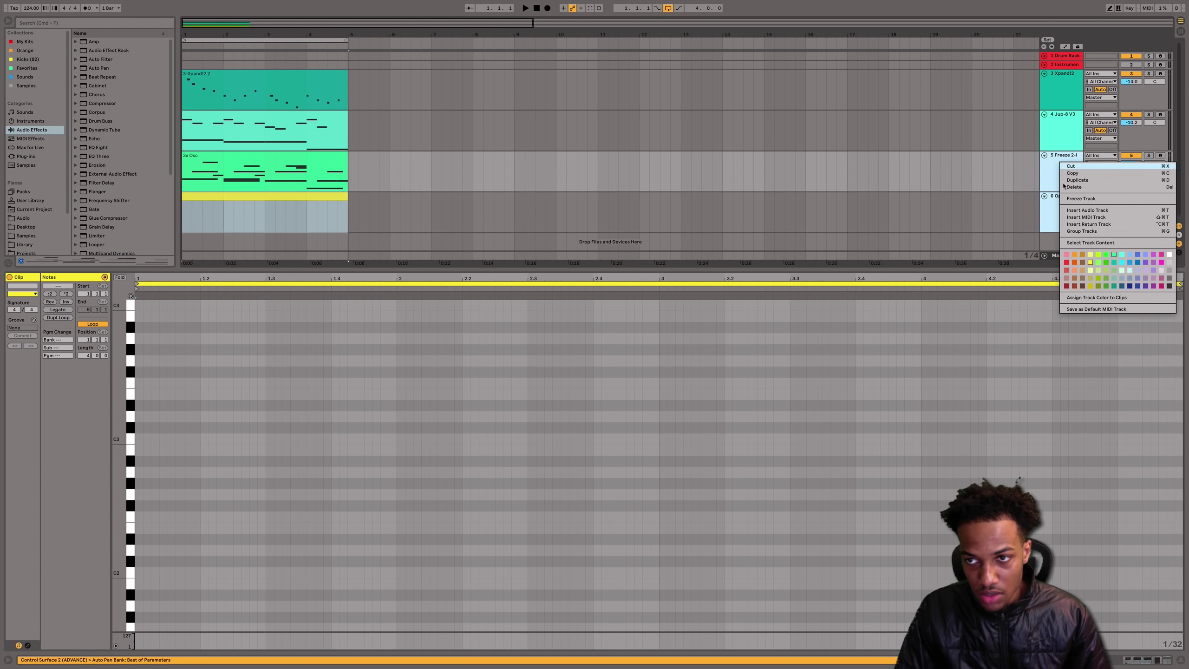
{"action": "left_click", "coordinate": [1116, 260]}
{"action": "left_click", "coordinate": [1042, 210]}
{"action": "right_click", "coordinate": [1042, 210]}
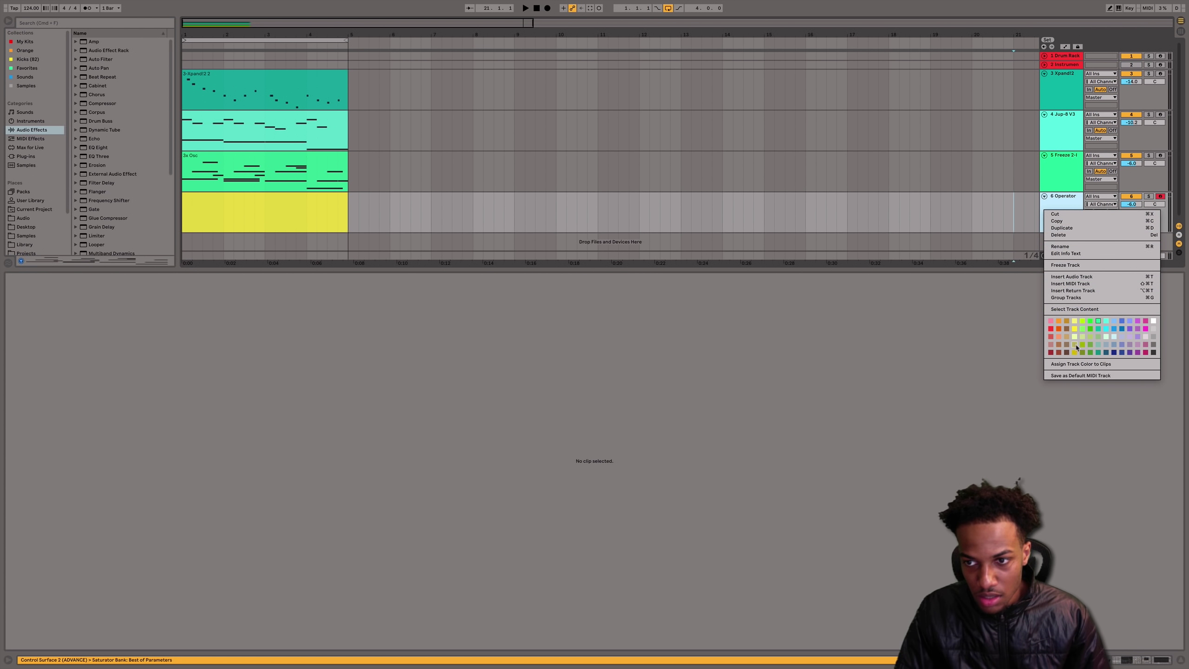
{"action": "left_click", "coordinate": [1090, 329]}
- Rename the 3x Osc clip's track as Chords and the Operator track as Sub
{"action": "left_click", "coordinate": [1072, 182]}
{"action": "key", "text": "super+r"}
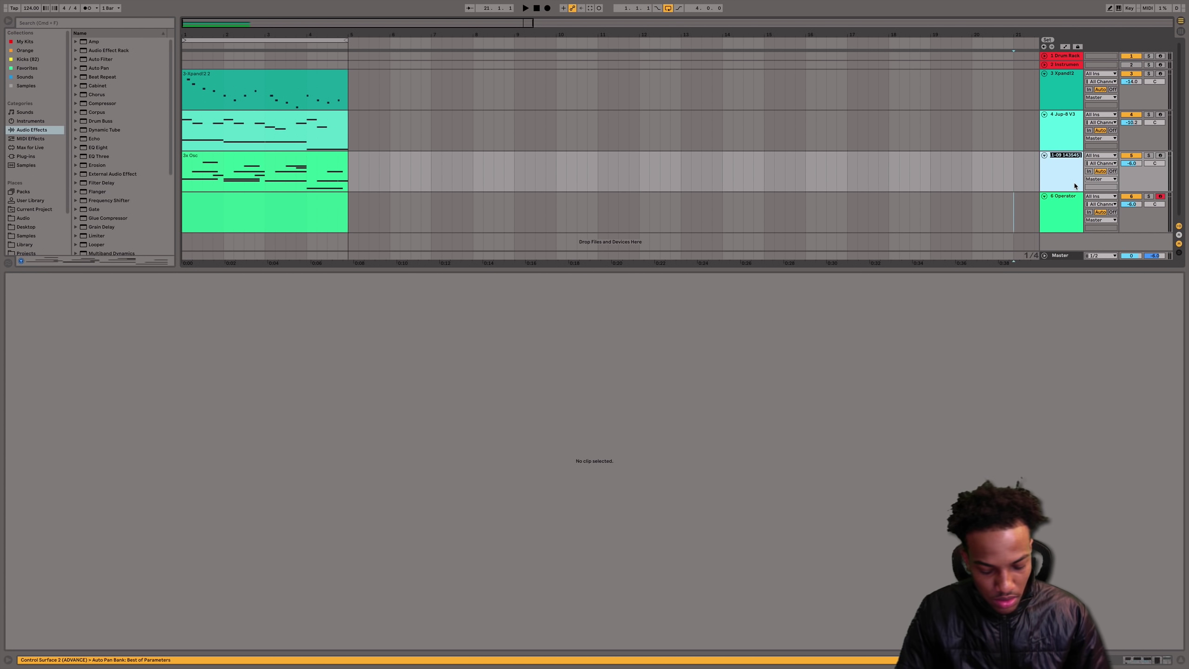
{"action": "type", "text": "Chords"}
{"action": "left_click", "coordinate": [1075, 201]}
{"action": "key", "text": "super+r"}
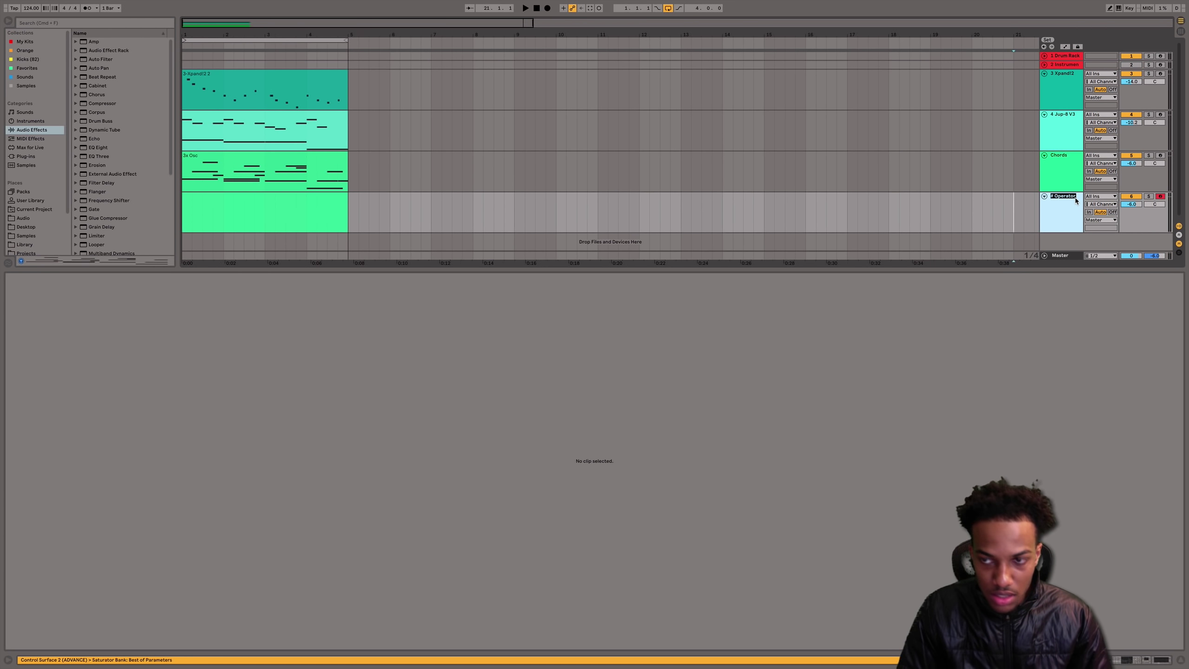
{"action": "type", "text": "Sub"}
{"action": "key", "text": "Return"}
- Open the Chords and Sub clips together for note editing, with the empty Sub clip as the active one
{"action": "key", "text": "super+shift+m"}
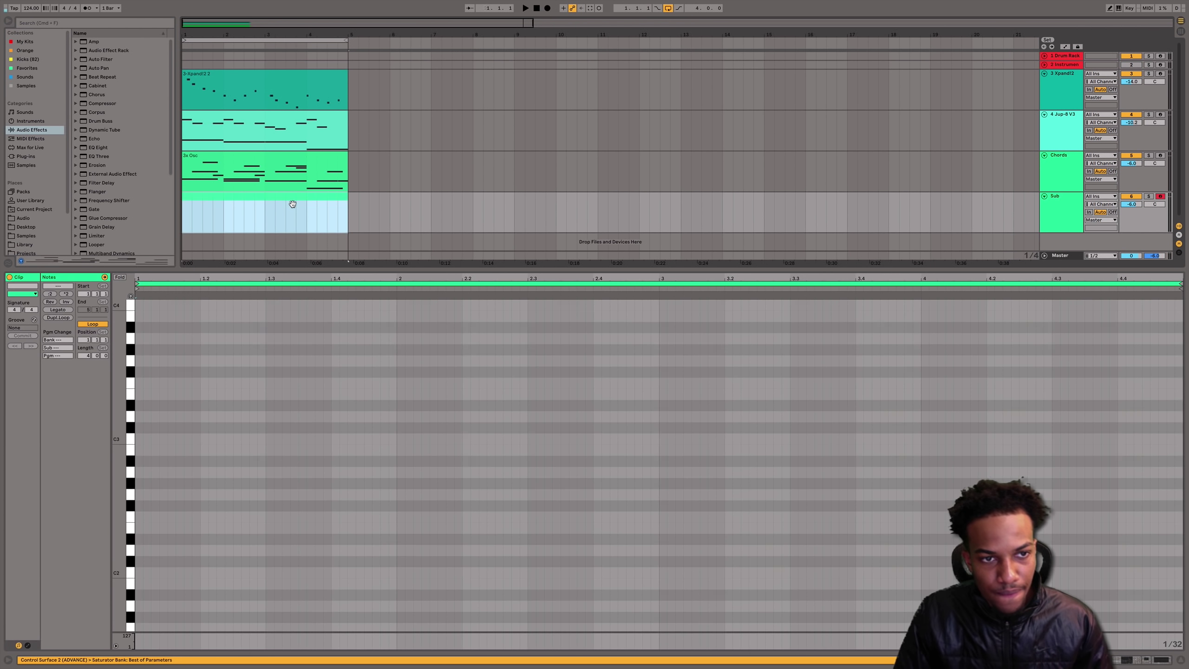
{"action": "left_click", "coordinate": [195, 435]}
{"action": "left_click", "coordinate": [240, 164]}
{"action": "left_click", "coordinate": [237, 214], "text": "shift"}
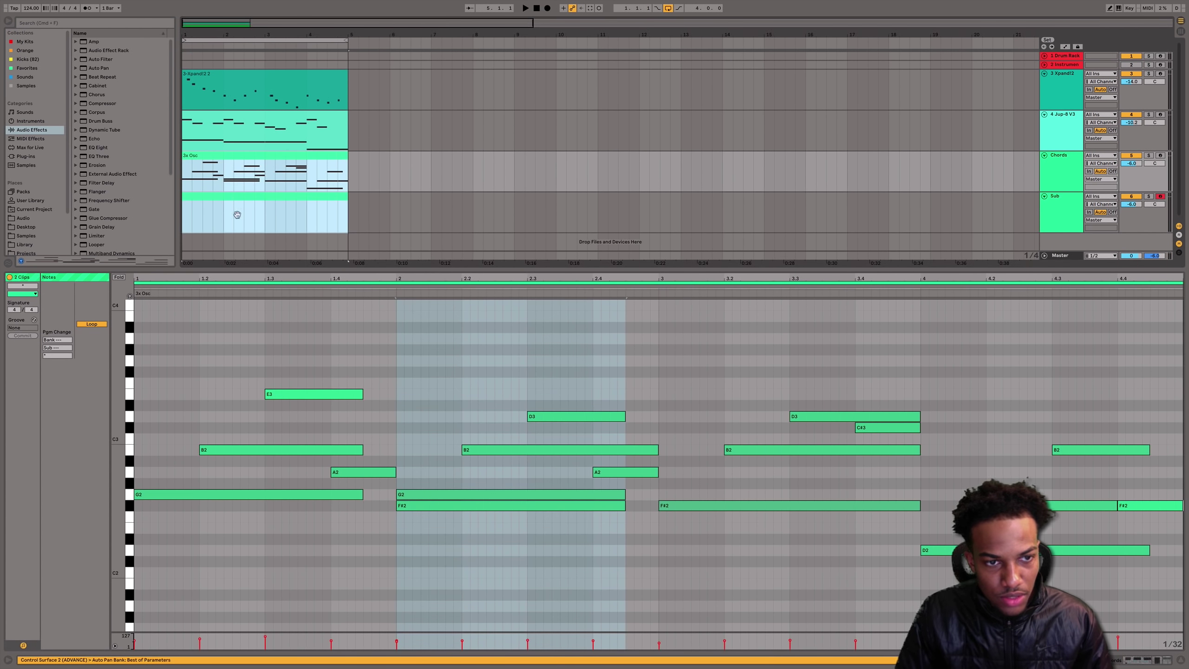
{"action": "left_click", "coordinate": [243, 287]}
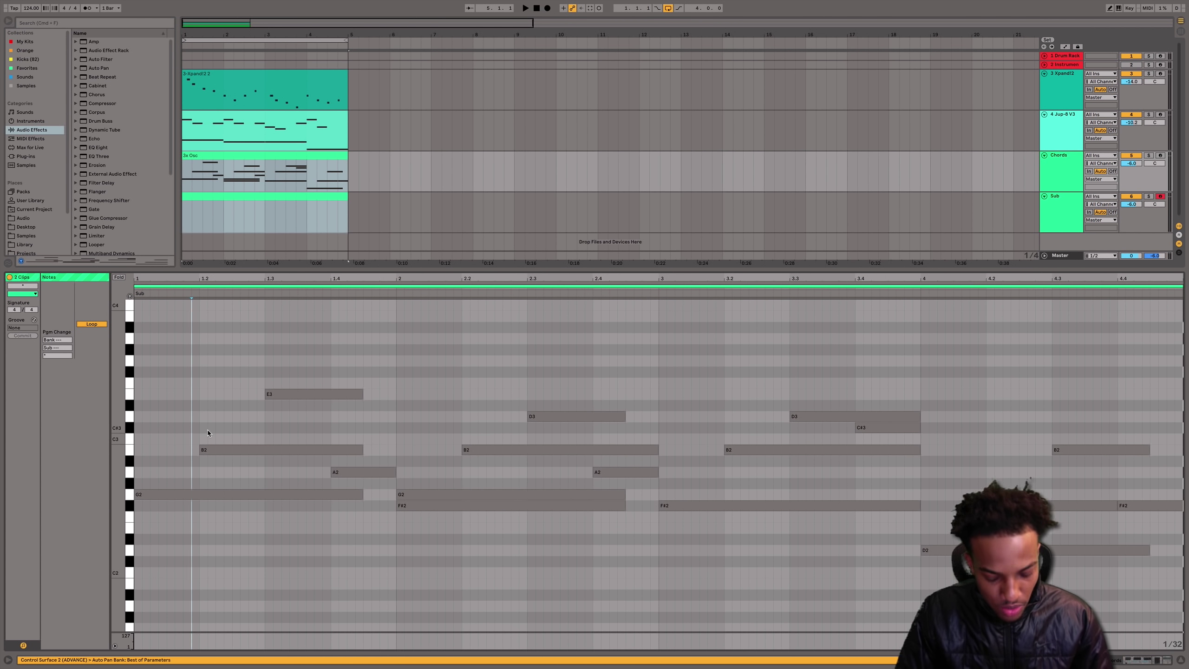
- Draw a G2 note in bar 1 and an F#2 note in bar 2 of the Sub clip, matching the lengths of the chords' bass notes
{"action": "left_click_drag", "start_coordinate": [362, 494], "coordinate": [401, 493]}
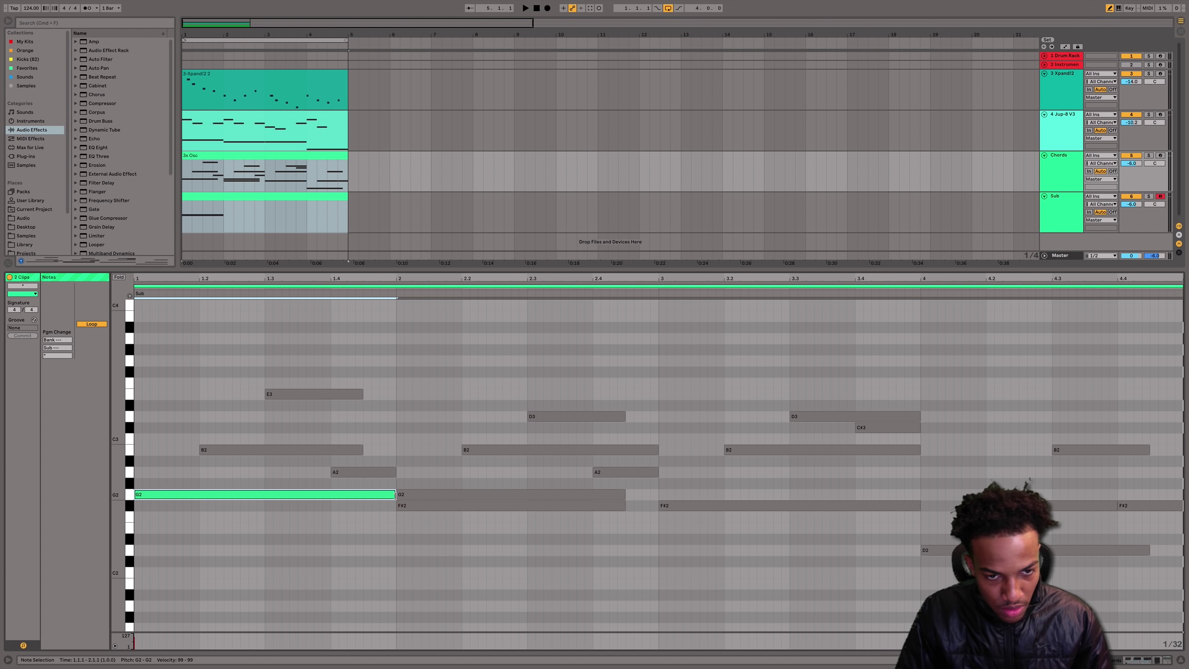
{"action": "key", "text": "super+z"}
{"action": "key", "text": "space"}
{"action": "left_click", "coordinate": [401, 505]}
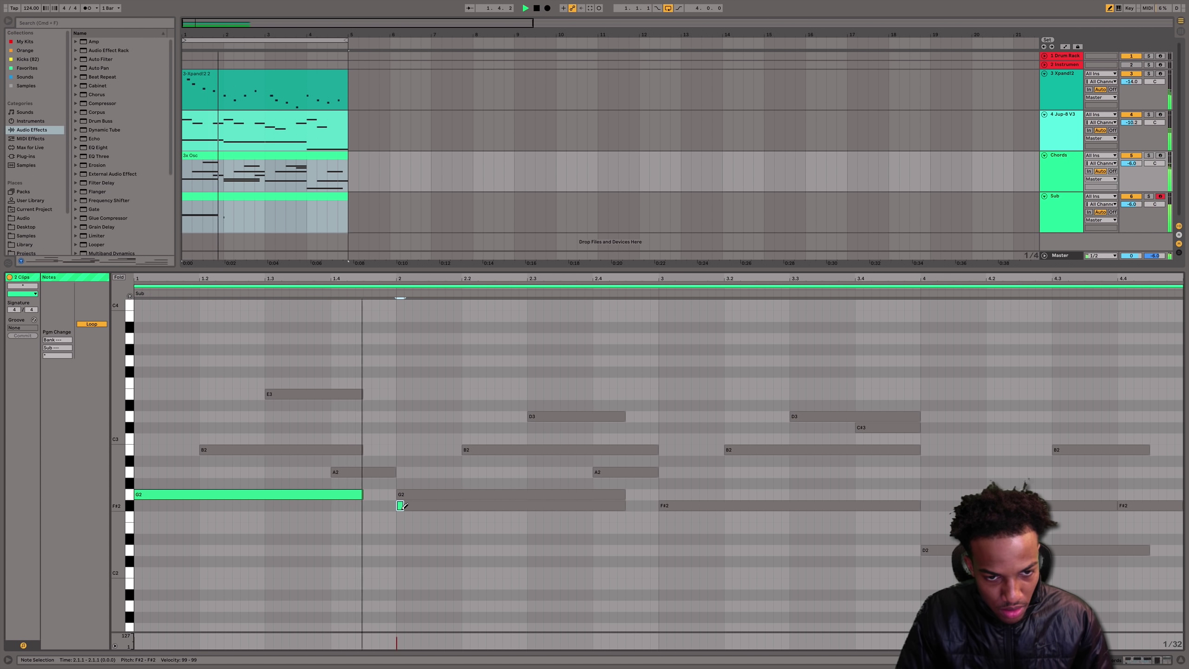
{"action": "left_click_drag", "start_coordinate": [401, 506], "coordinate": [626, 506]}
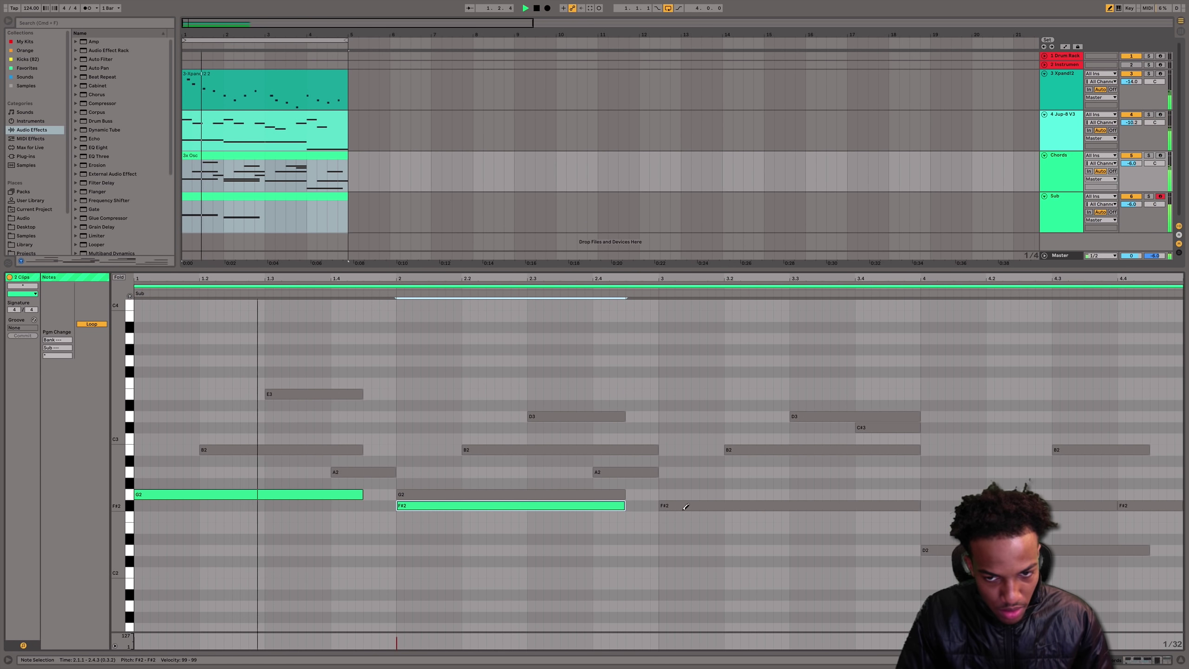
- Add an F#2 note filling bar 3 and a D2 note from the start of bar 4 to 4.4.3 in the Sub clip
{"action": "left_click", "coordinate": [661, 505]}
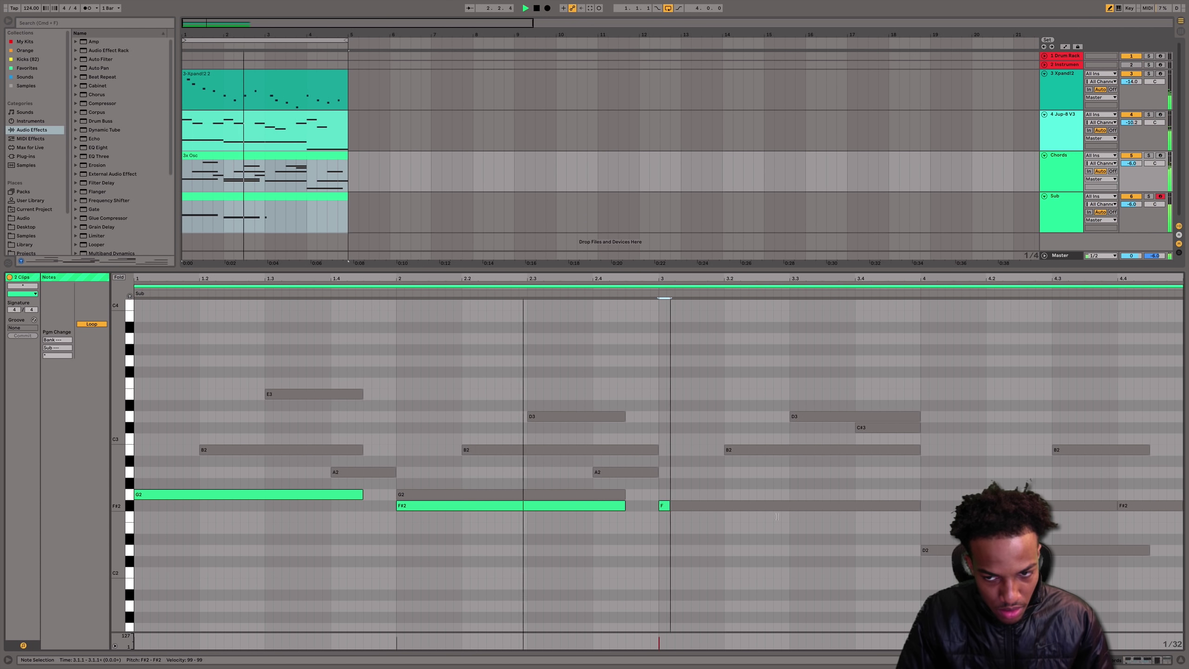
{"action": "left_click_drag", "start_coordinate": [777, 516], "coordinate": [920, 506]}
{"action": "left_click", "coordinate": [925, 550]}
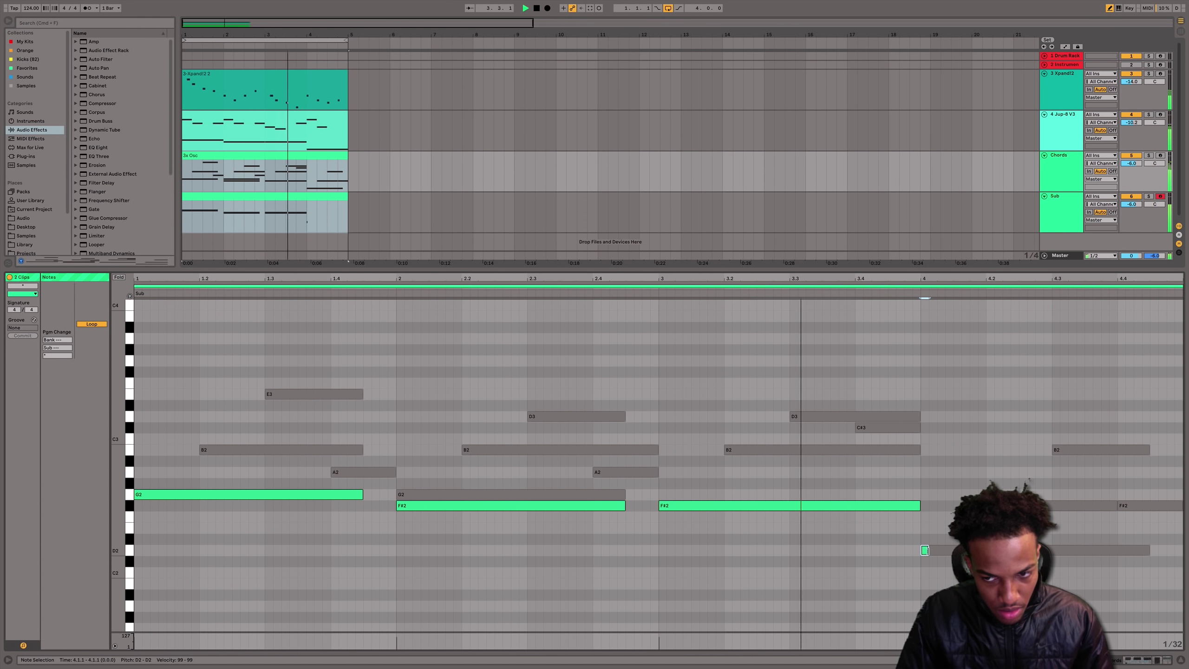
{"action": "left_click_drag", "start_coordinate": [925, 550], "coordinate": [1149, 550]}
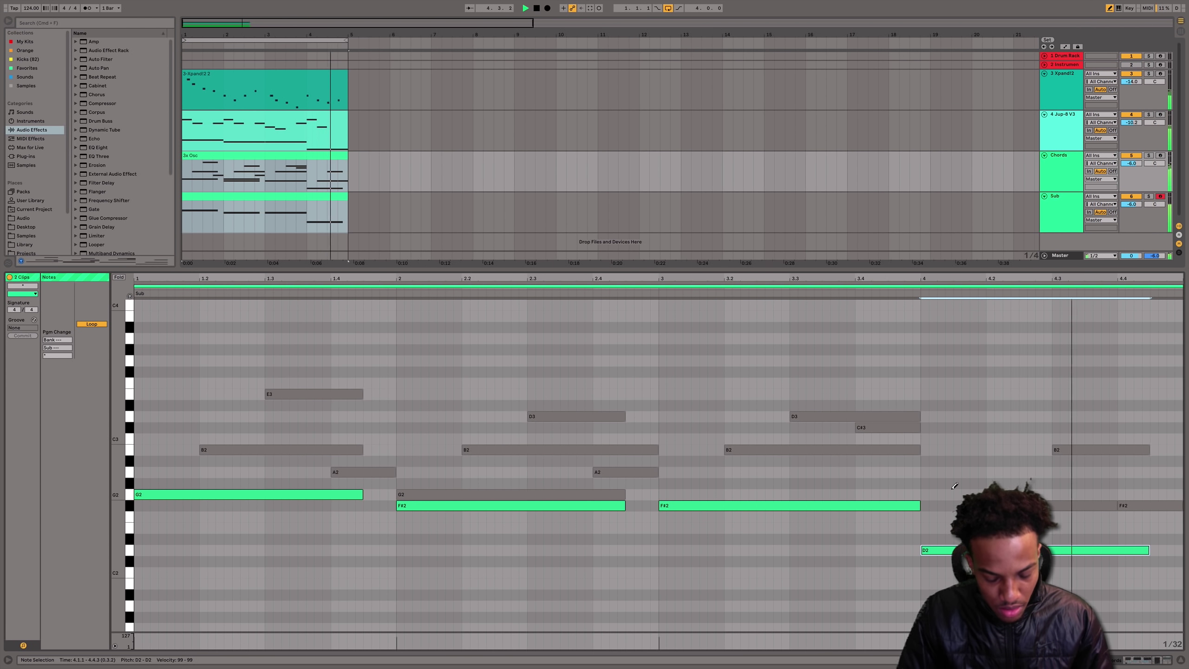
- Transpose all the Sub clip's notes down two octaves and close the note editor
{"action": "key", "text": "super+a"}
{"action": "key", "text": "shift+Down"}
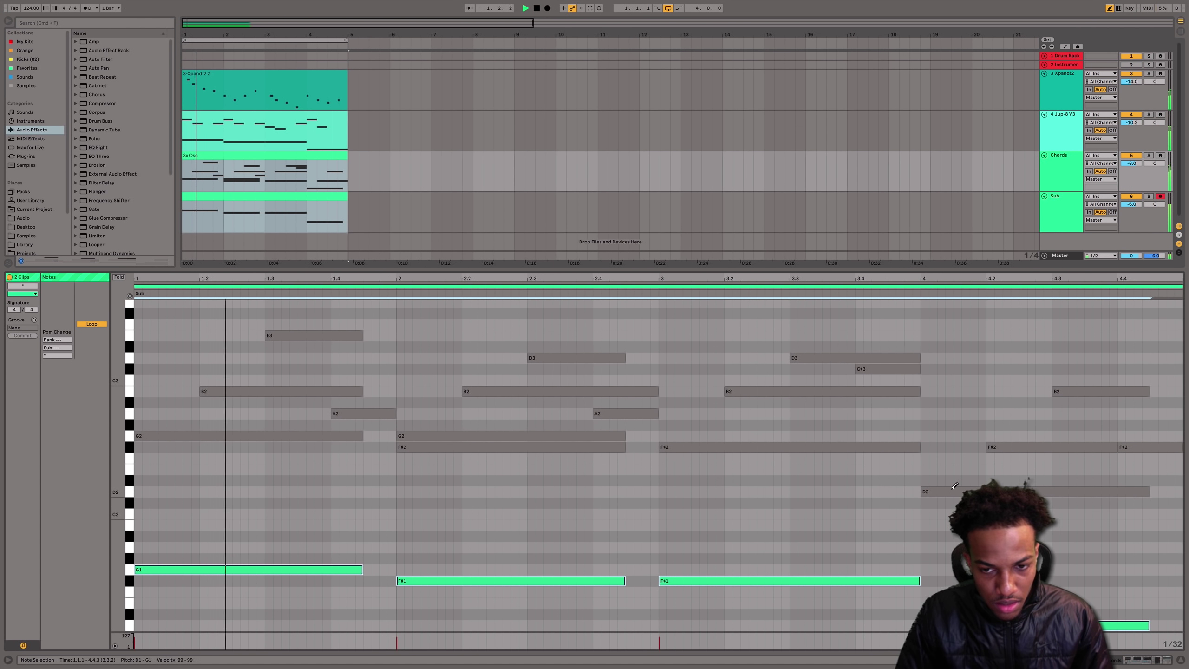
{"action": "key", "text": "shift+Down"}
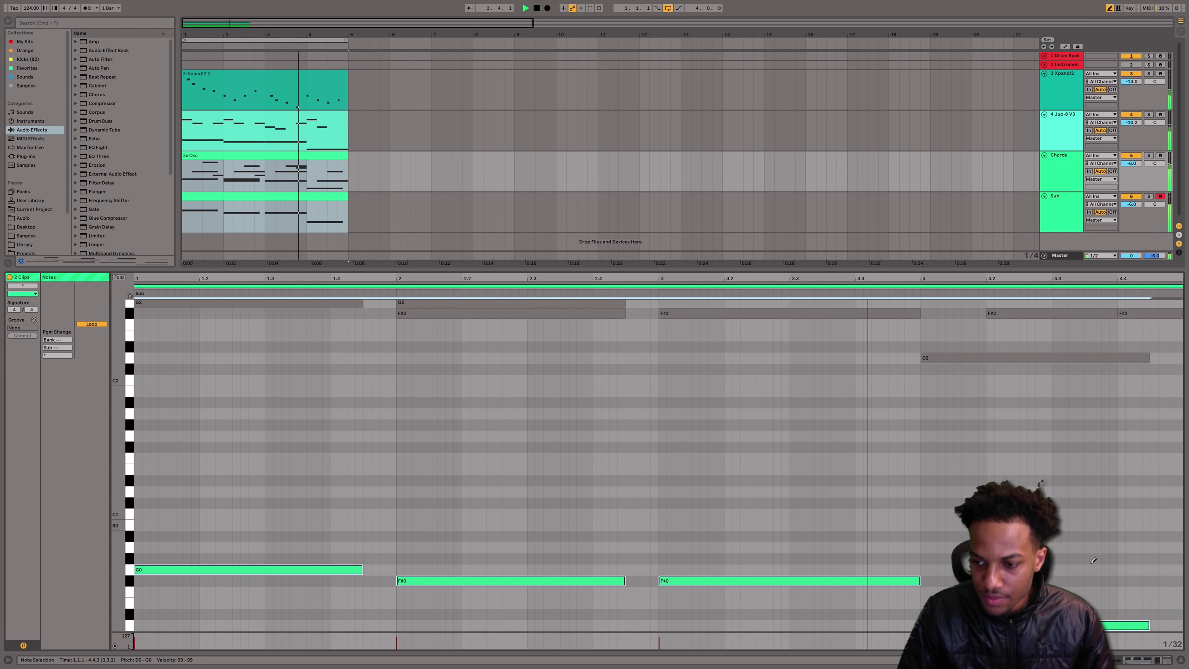
{"action": "key", "text": "super+alt+l"}
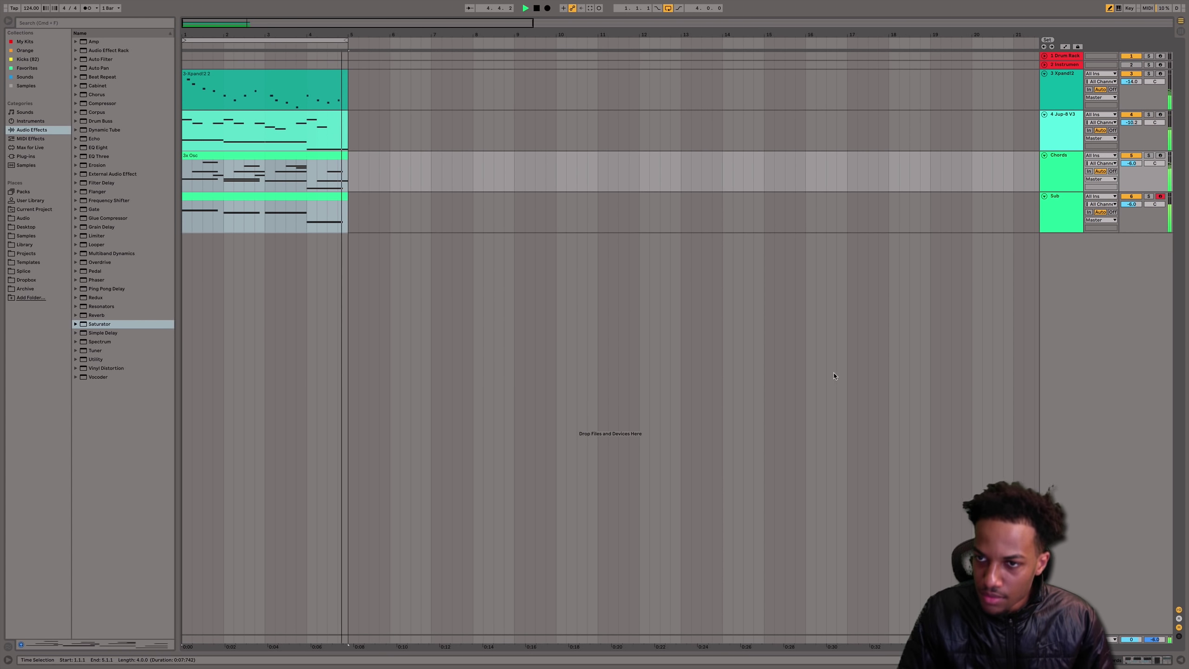
- Group the Chords and Sub tracks together
{"action": "left_click", "coordinate": [1060, 175]}
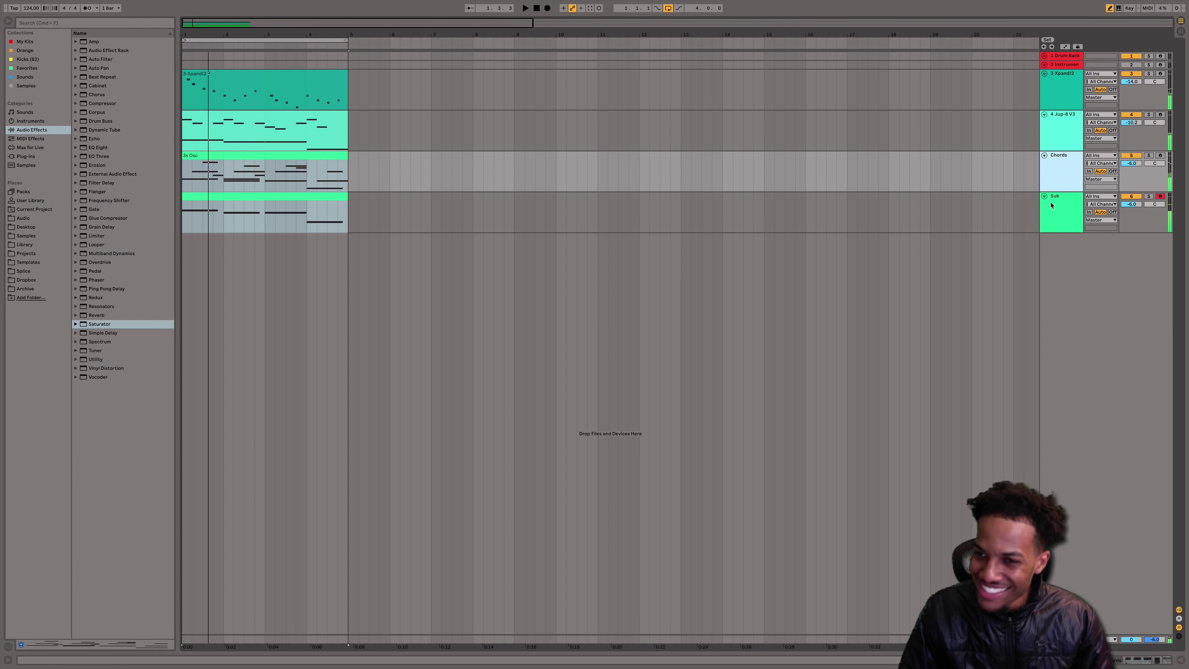
{"action": "left_click", "coordinate": [1066, 216], "text": "shift"}
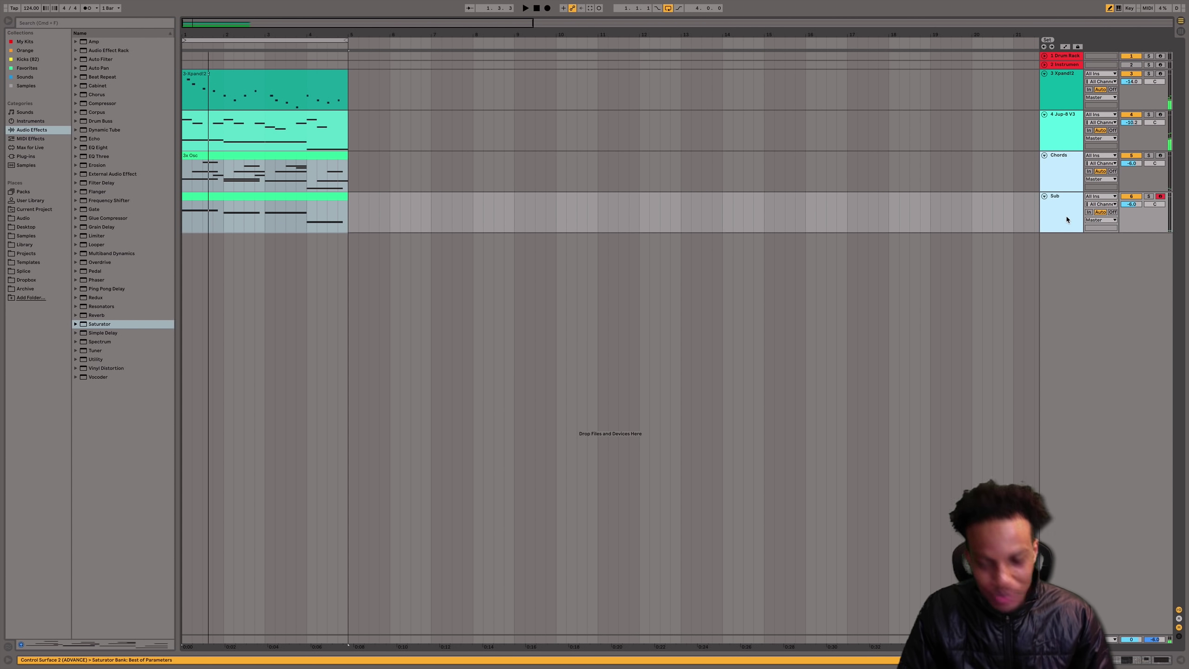
{"action": "key", "text": "super+g"}
- Move the Auto Pan effect from the Chords track to the group track holding Chords and Sub
{"action": "left_click", "coordinate": [1055, 213]}
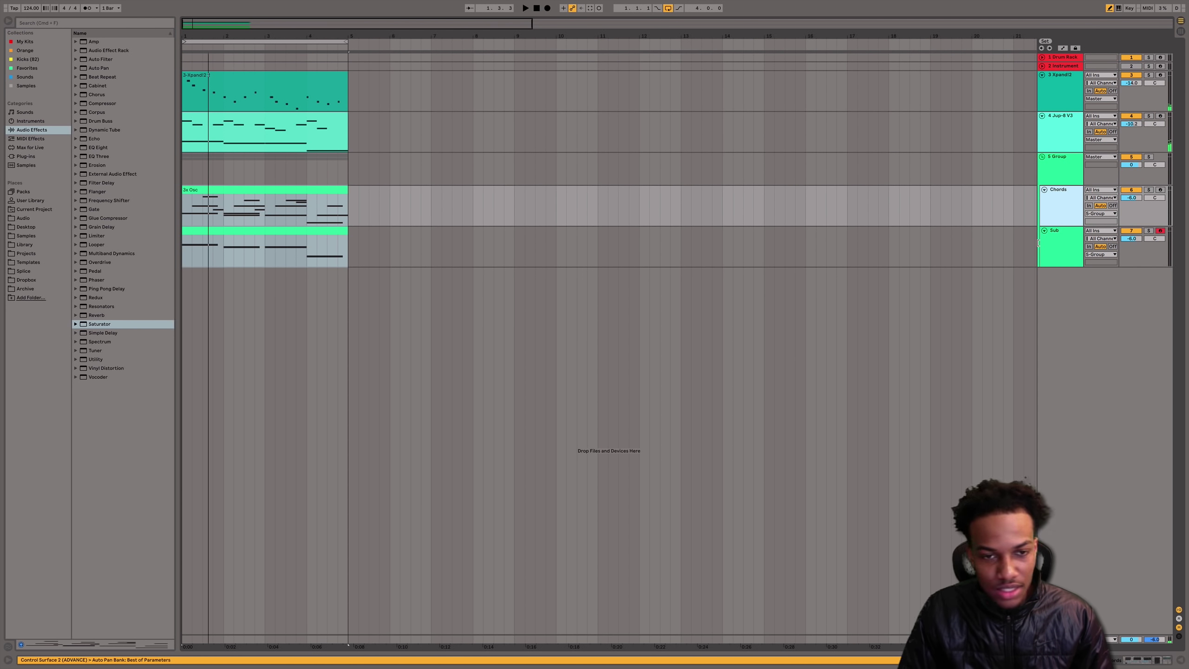
{"action": "double_click", "coordinate": [1052, 216]}
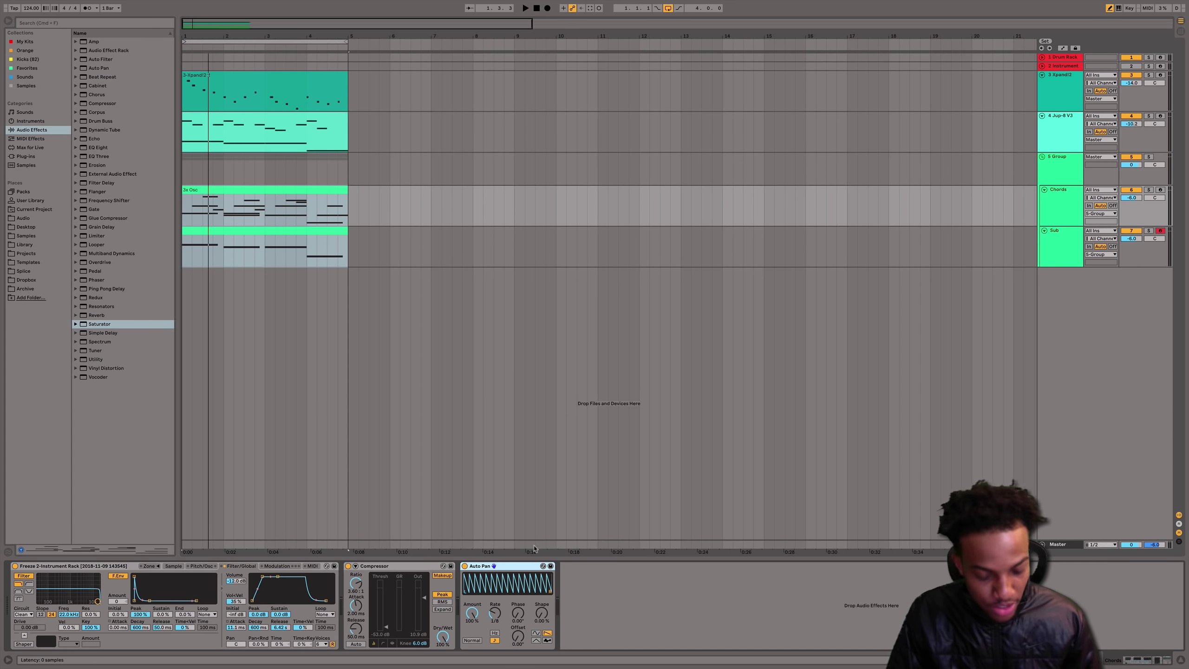
{"action": "key", "text": "Delete"}
{"action": "left_click", "coordinate": [1056, 163]}
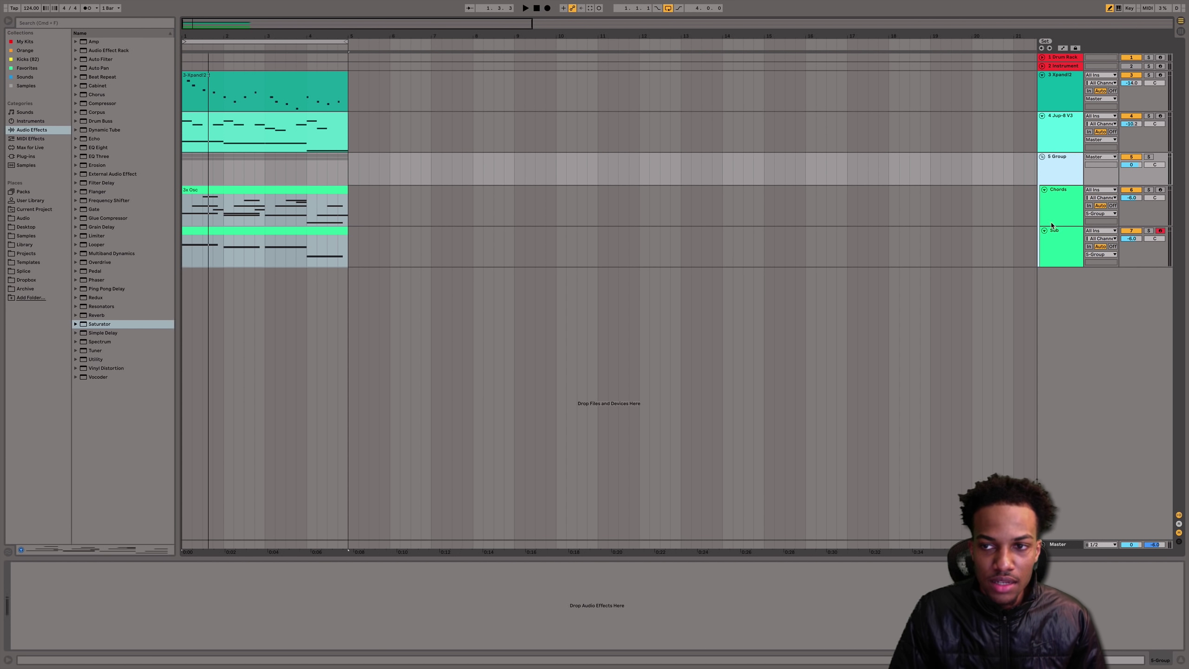
{"action": "left_click", "coordinate": [1056, 197]}
{"action": "left_click", "coordinate": [1057, 167]}
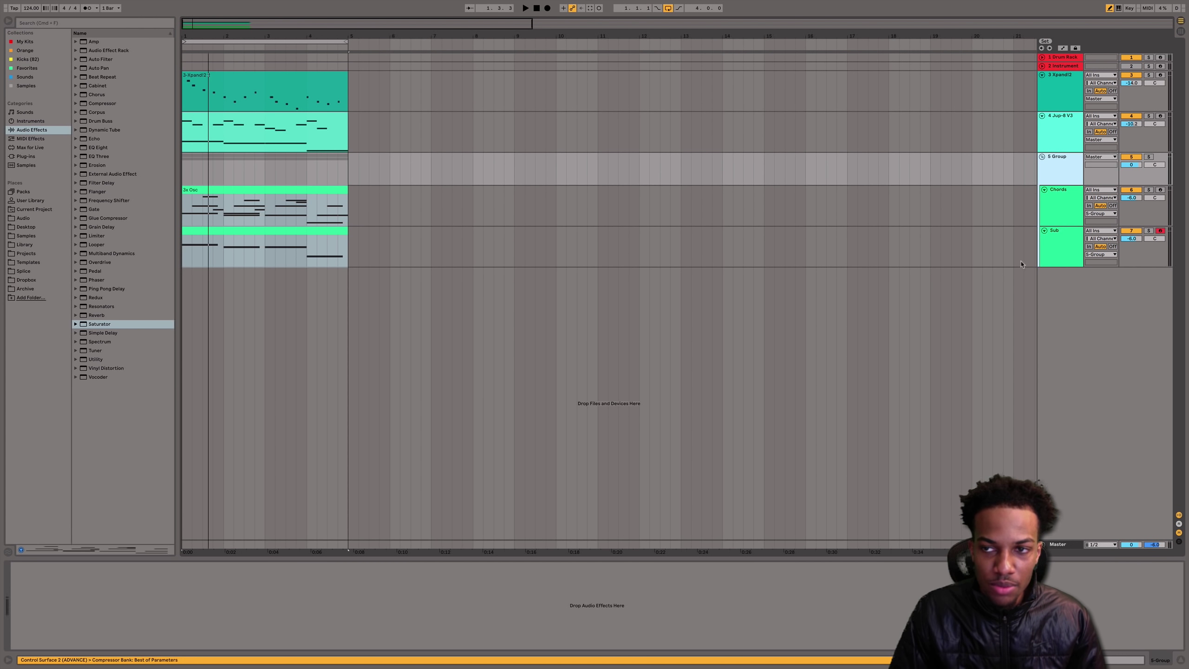
{"action": "left_click", "coordinate": [629, 617]}
{"action": "key", "text": "super+v"}
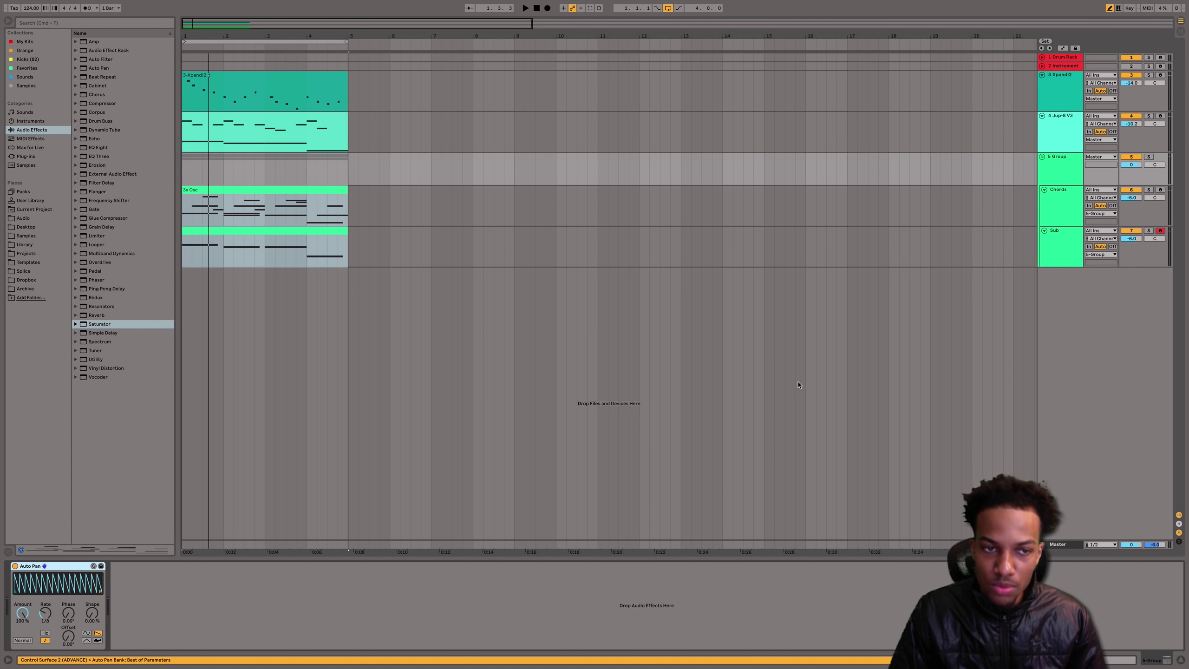
- Play back the loop and move the Jup-8 V3 track into the group, above the Chords track
{"action": "left_click", "coordinate": [288, 203]}
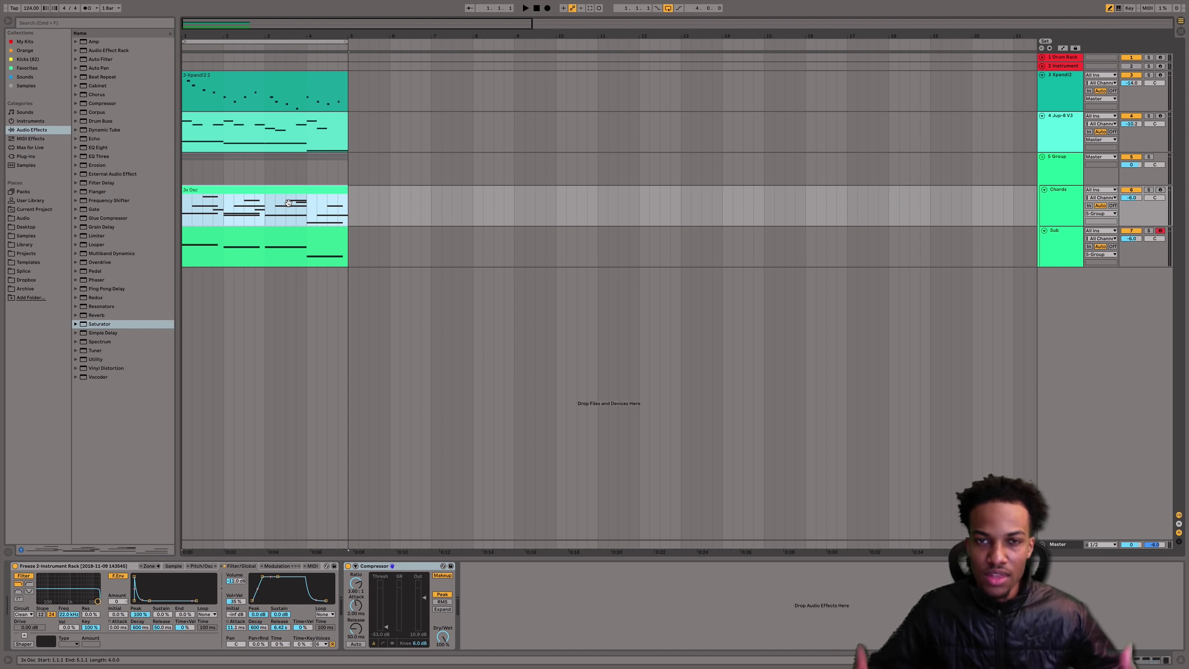
{"action": "key", "text": "space"}
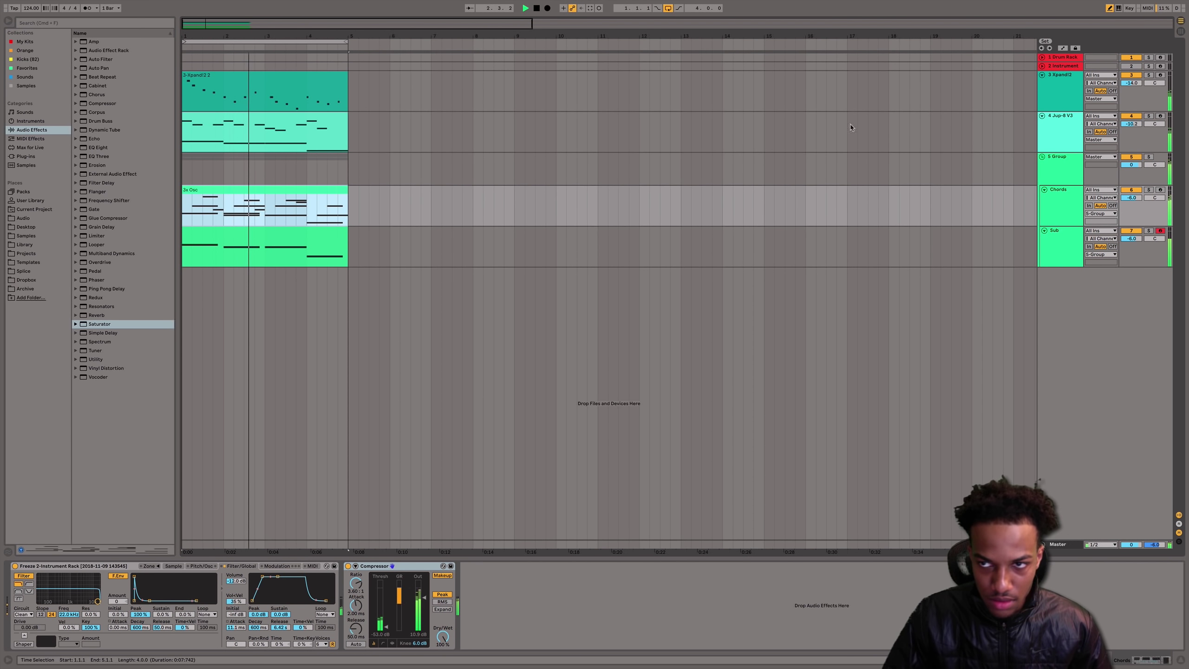
{"action": "left_click", "coordinate": [1067, 134]}
{"action": "key", "text": "space"}
{"action": "left_click_drag", "start_coordinate": [1030, 184], "coordinate": [1031, 185]}
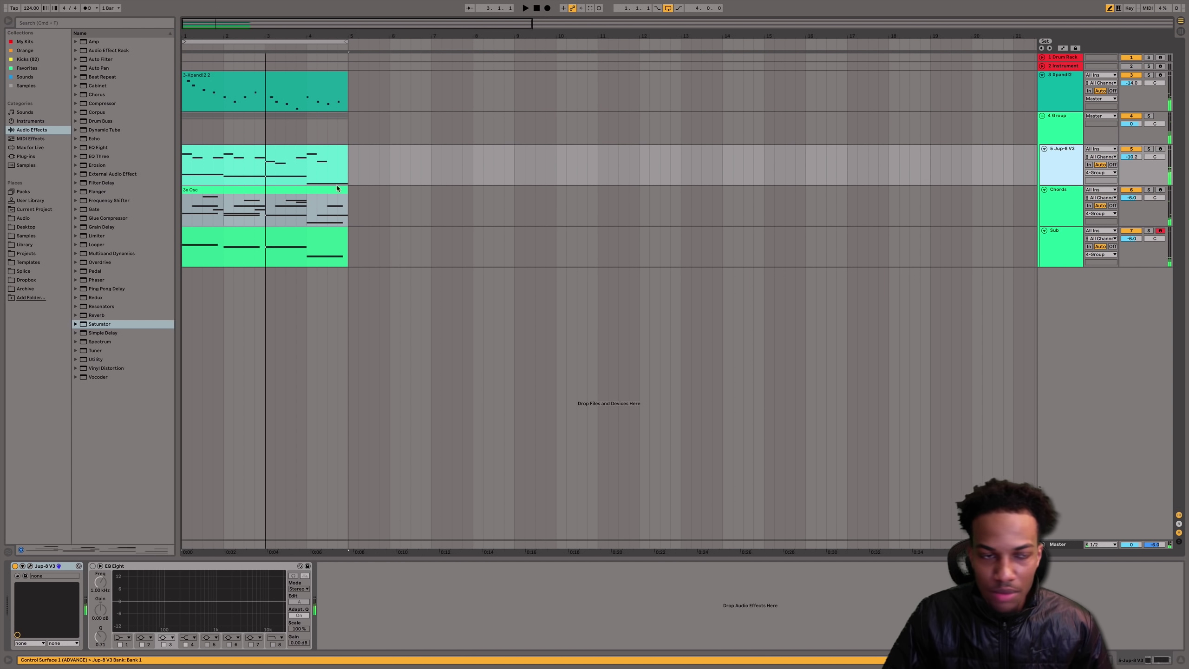
- Play the loop from the Jup-8 V3 clip and move the Jup-8 V3 track back out of the group, above it
{"action": "left_click", "coordinate": [271, 155]}
{"action": "key", "text": "space"}
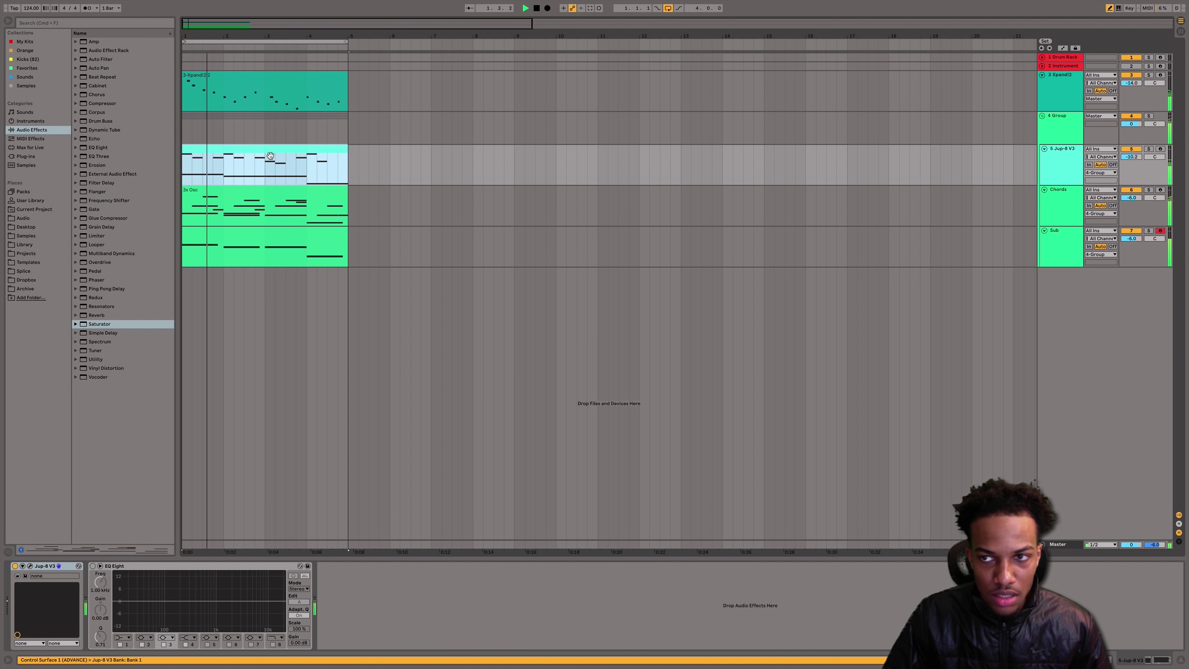
{"action": "left_click_drag", "start_coordinate": [1115, 165], "coordinate": [1070, 133]}
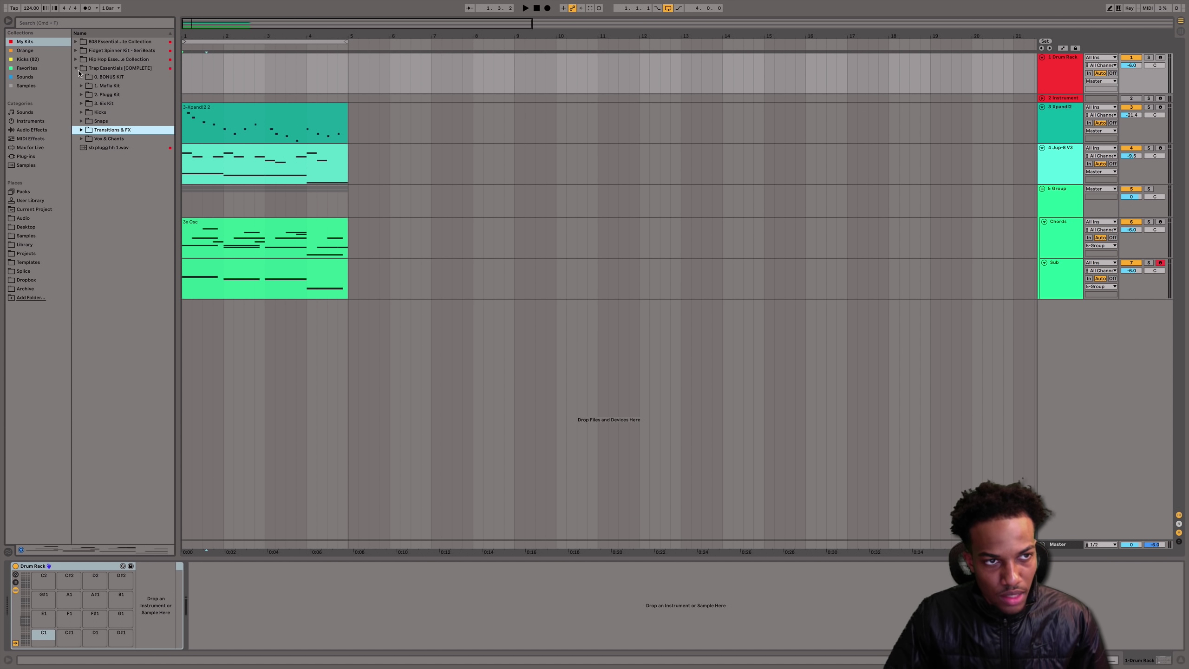
- Open the Trap Essentials Kicks folder and audition kick samples up to sb trap kick 74.wav
{"action": "left_click", "coordinate": [80, 113]}
{"action": "scroll", "coordinate": [107, 431], "scroll_direction": "down", "scroll_amount": 3}
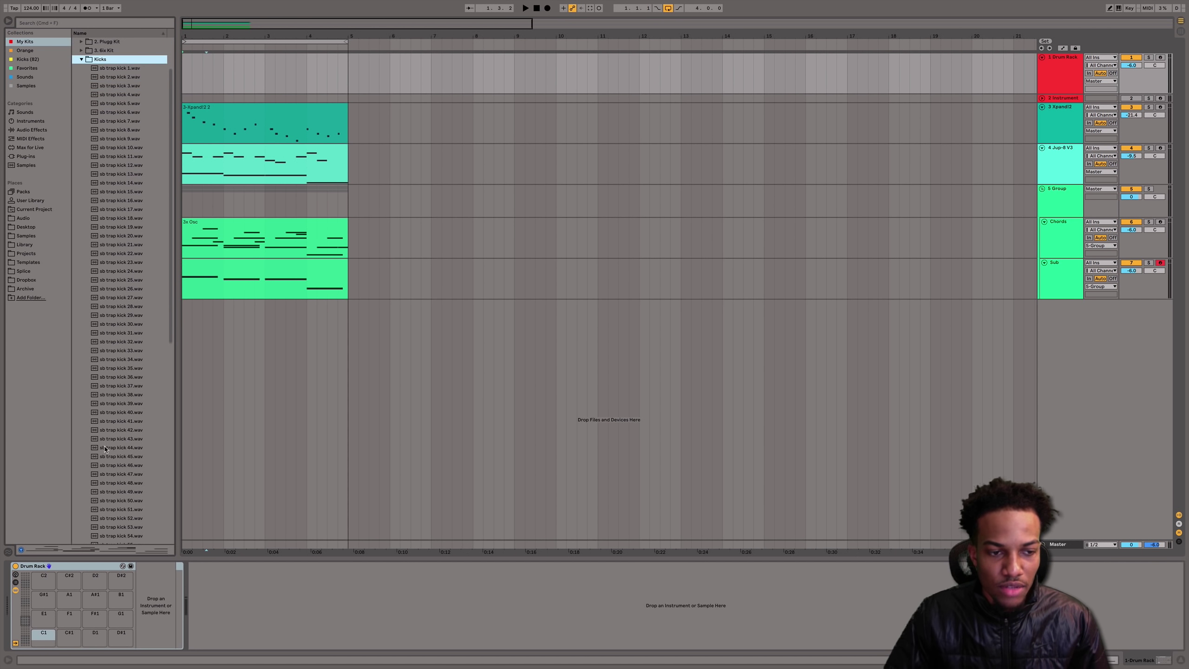
{"action": "left_click", "coordinate": [135, 421]}
{"action": "left_click", "coordinate": [137, 404]}
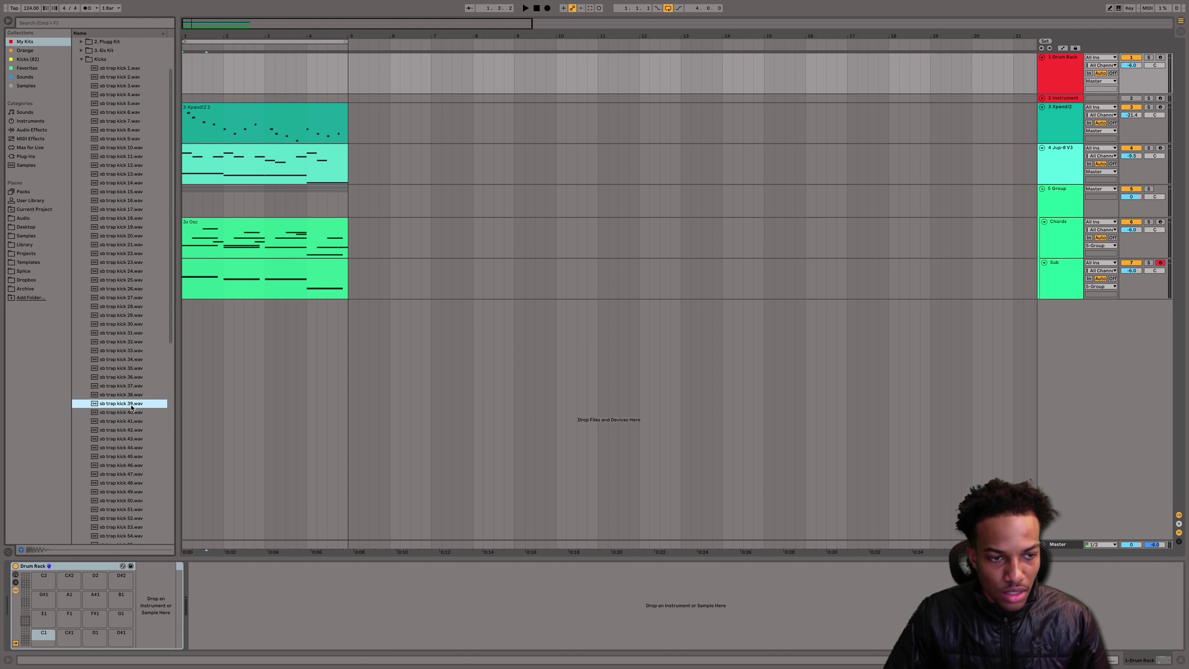
{"action": "scroll", "coordinate": [129, 408], "scroll_direction": "down", "scroll_amount": 3}
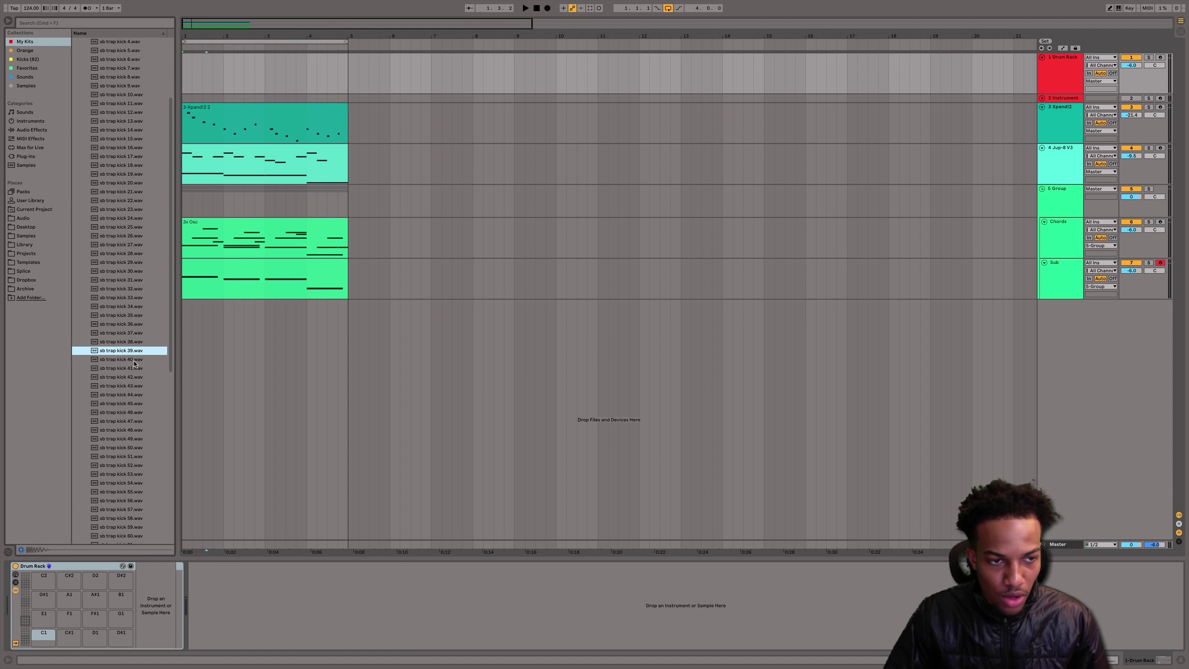
{"action": "left_click", "coordinate": [132, 359]}
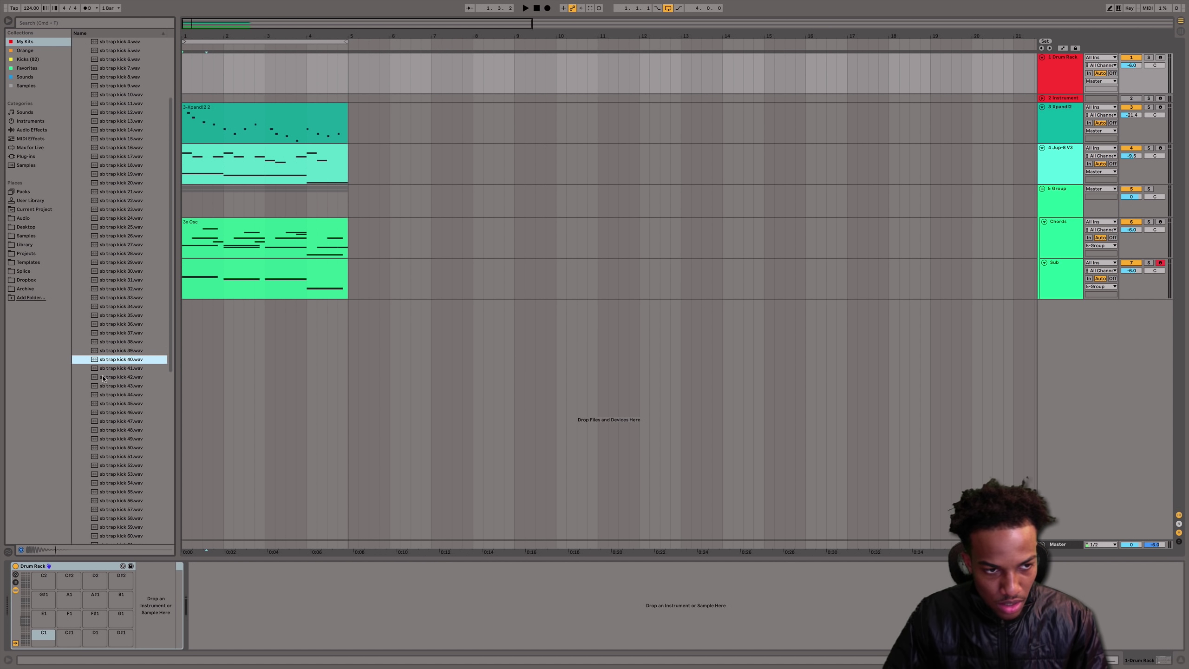
{"action": "left_click", "coordinate": [123, 421]}
{"action": "left_click", "coordinate": [131, 432]}
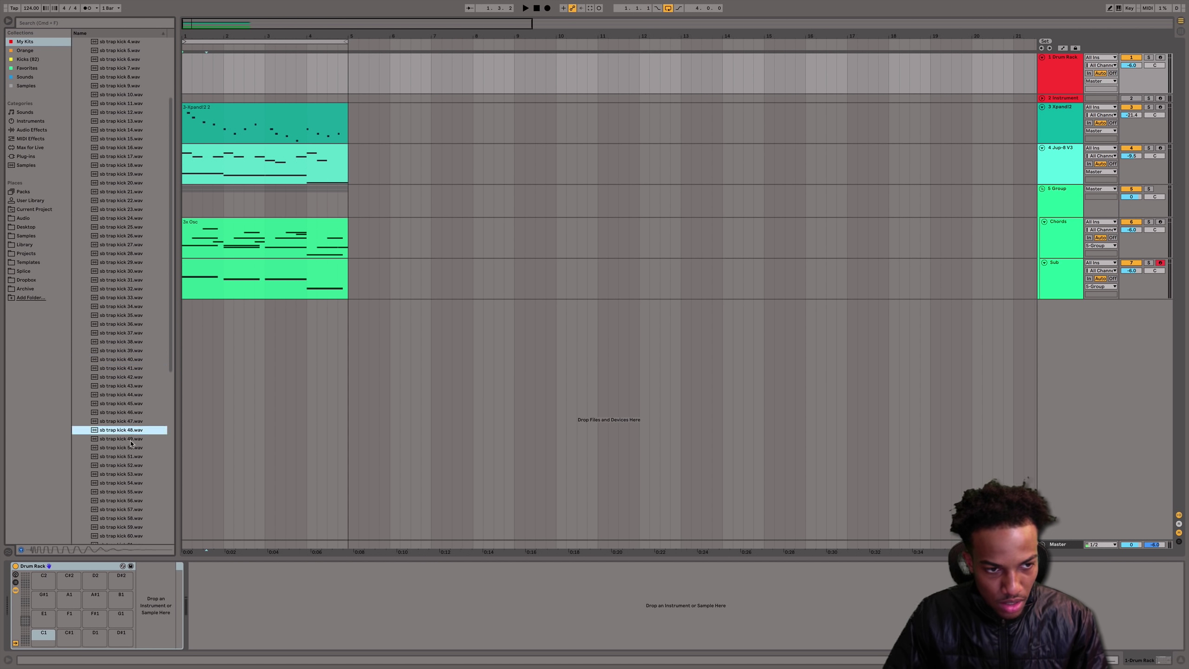
{"action": "scroll", "coordinate": [132, 442], "scroll_direction": "down", "scroll_amount": 5}
{"action": "left_click", "coordinate": [124, 482]}
{"action": "key", "text": "Down"}
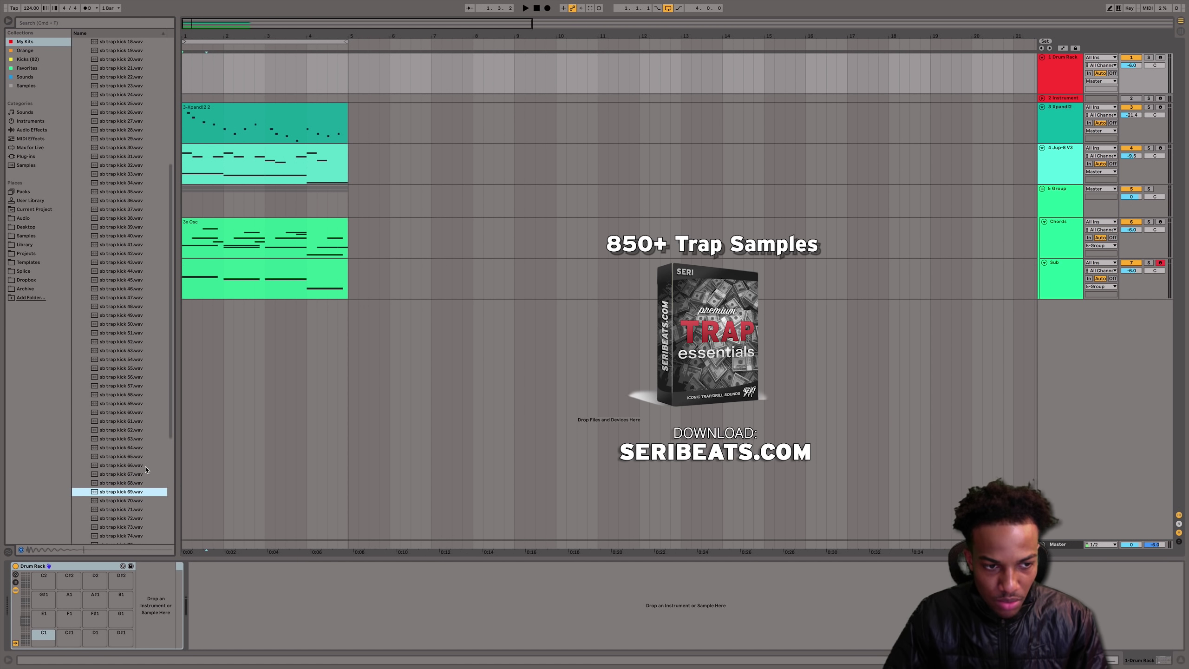
{"action": "key", "text": "Down"}
{"action": "scroll", "coordinate": [121, 464], "scroll_direction": "down", "scroll_amount": 2}
{"action": "scroll", "coordinate": [121, 464], "scroll_direction": "down", "scroll_amount": 1}
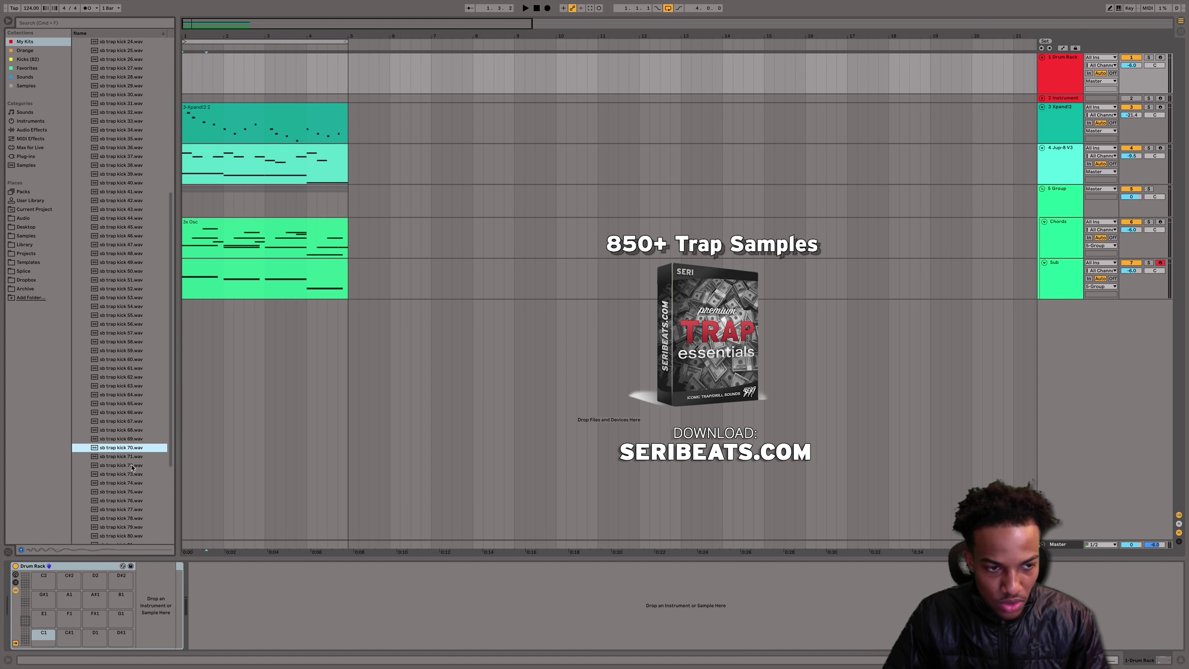
{"action": "key", "text": "Down"}
{"action": "key", "text": "Down"}
{"action": "key", "text": "Down"}
{"action": "key", "text": "Down"}
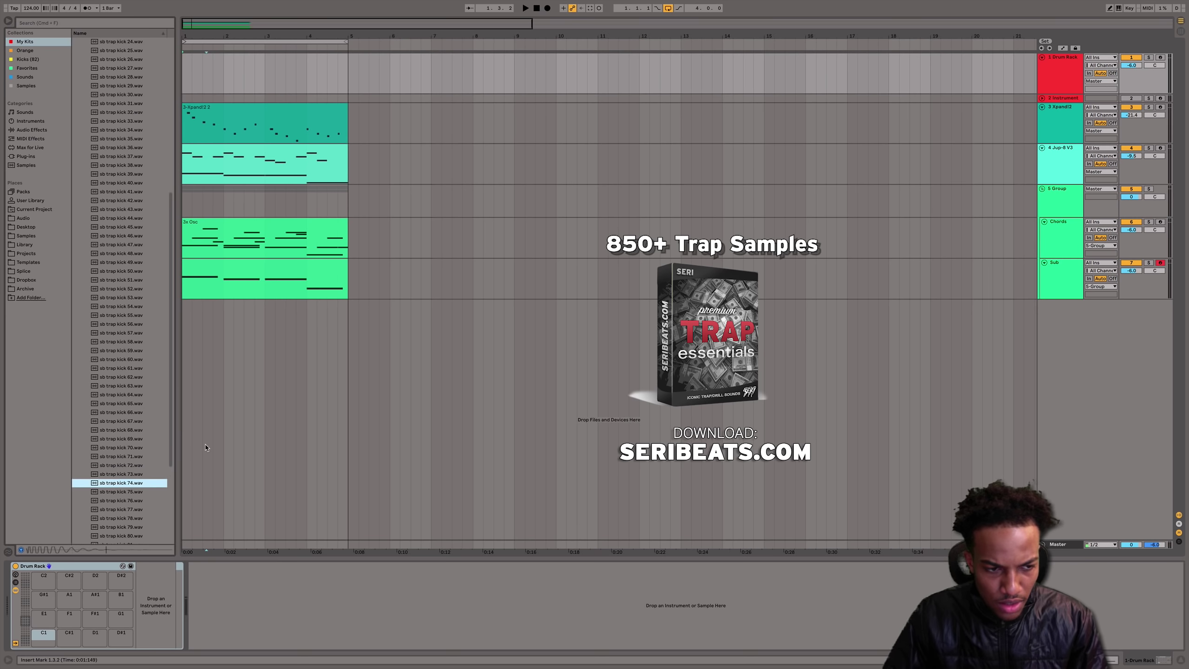
- Audition the remaining kicks up to number 90 and load sb trap kick 89.wav onto the Drum Rack's C1 pad
{"action": "key", "text": "Up"}
{"action": "key", "text": "Down"}
{"action": "key", "text": "Down"}
{"action": "key", "text": "Down"}
{"action": "key", "text": "Down"}
{"action": "key", "text": "Down"}
{"action": "key", "text": "Down"}
{"action": "key", "text": "Down"}
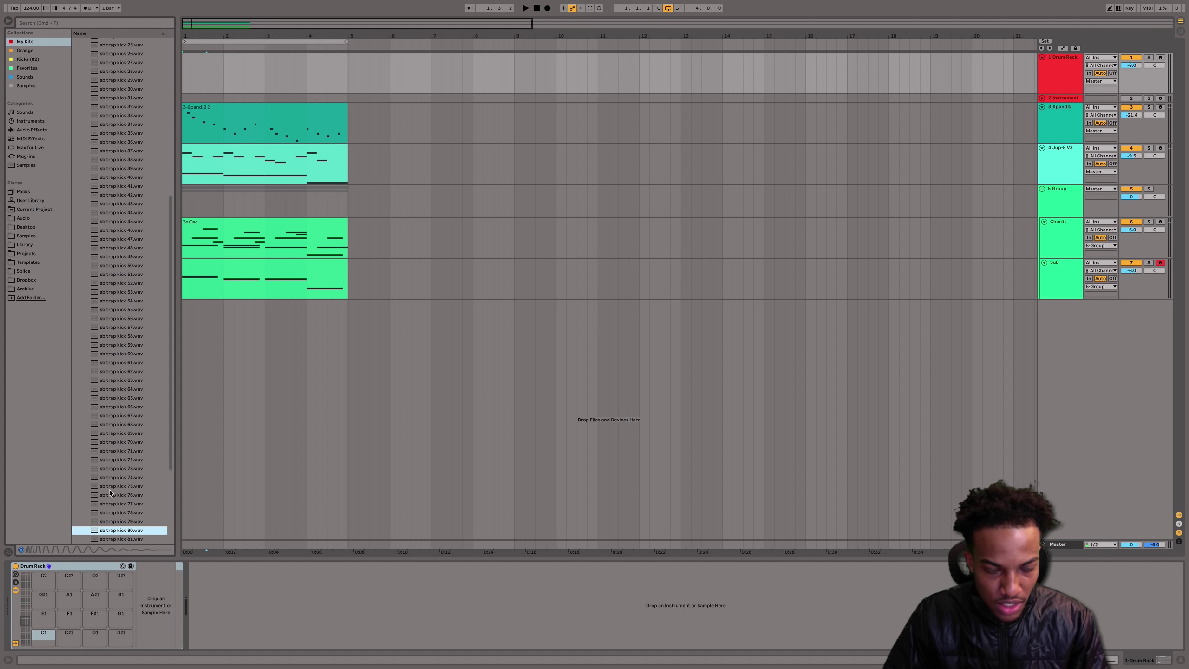
{"action": "scroll", "coordinate": [113, 490], "scroll_direction": "down", "scroll_amount": 3}
{"action": "key", "text": "Down"}
{"action": "key", "text": "Down"}
{"action": "key", "text": "Down"}
{"action": "key", "text": "Down"}
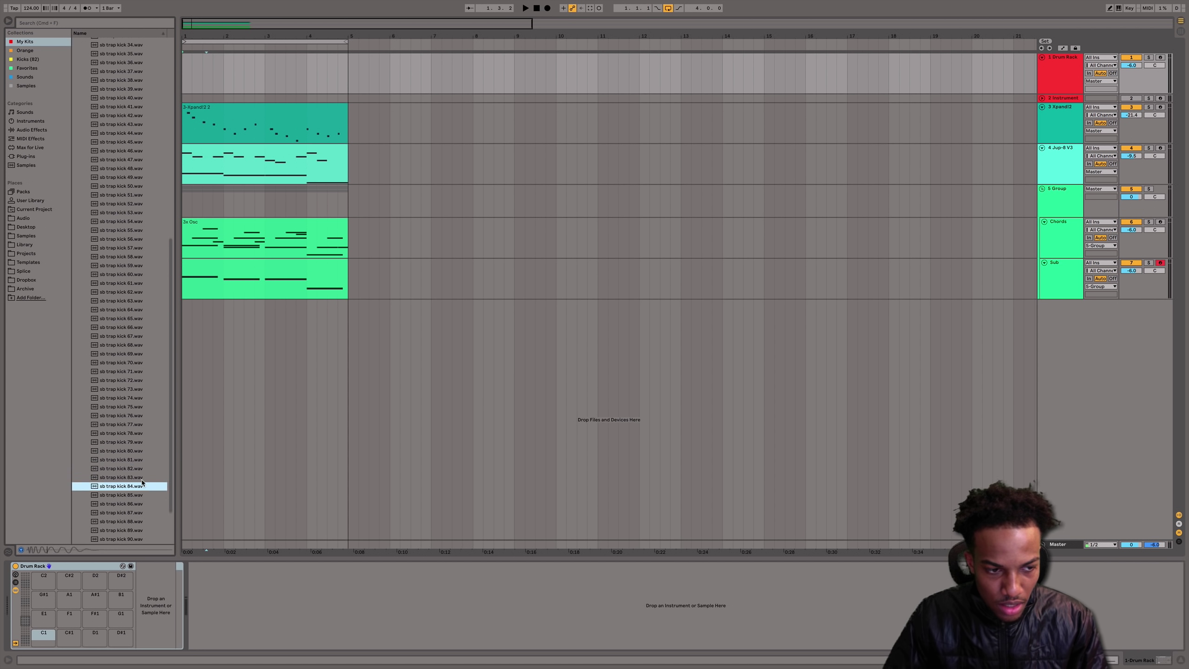
{"action": "key", "text": "Down"}
{"action": "key", "text": "Down"}
{"action": "key", "text": "Down"}
{"action": "key", "text": "Down"}
{"action": "key", "text": "Down"}
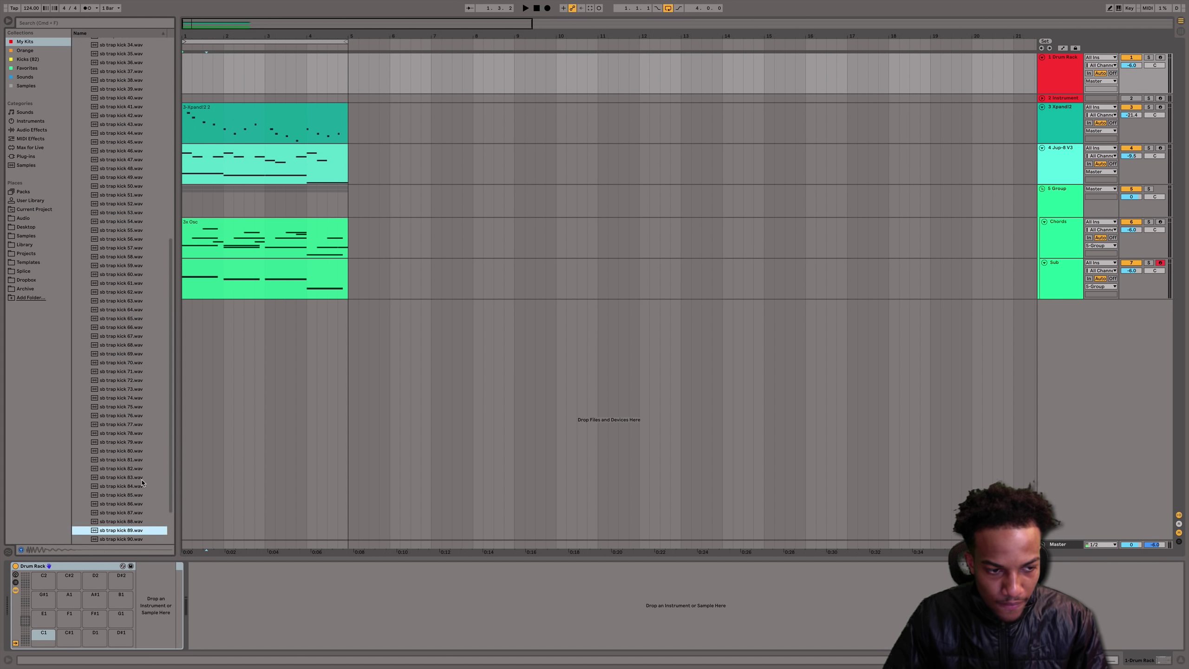
{"action": "key", "text": "Down"}
{"action": "key", "text": "Up"}
{"action": "left_click_drag", "start_coordinate": [104, 531], "coordinate": [43, 637]}
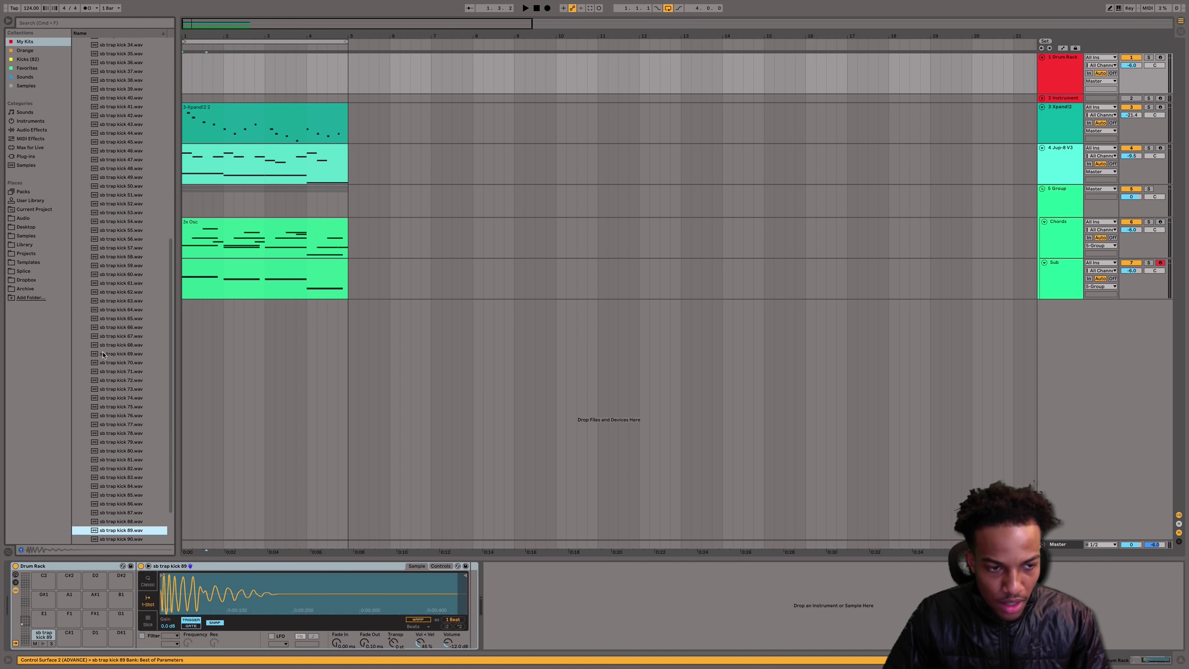
- Collapse the Kicks folder and open the 6ix Snares folder inside the Trap Essentials 6ix Kit
{"action": "scroll", "coordinate": [111, 360], "scroll_direction": "up", "scroll_amount": 3}
{"action": "scroll", "coordinate": [111, 360], "scroll_direction": "up", "scroll_amount": 10}
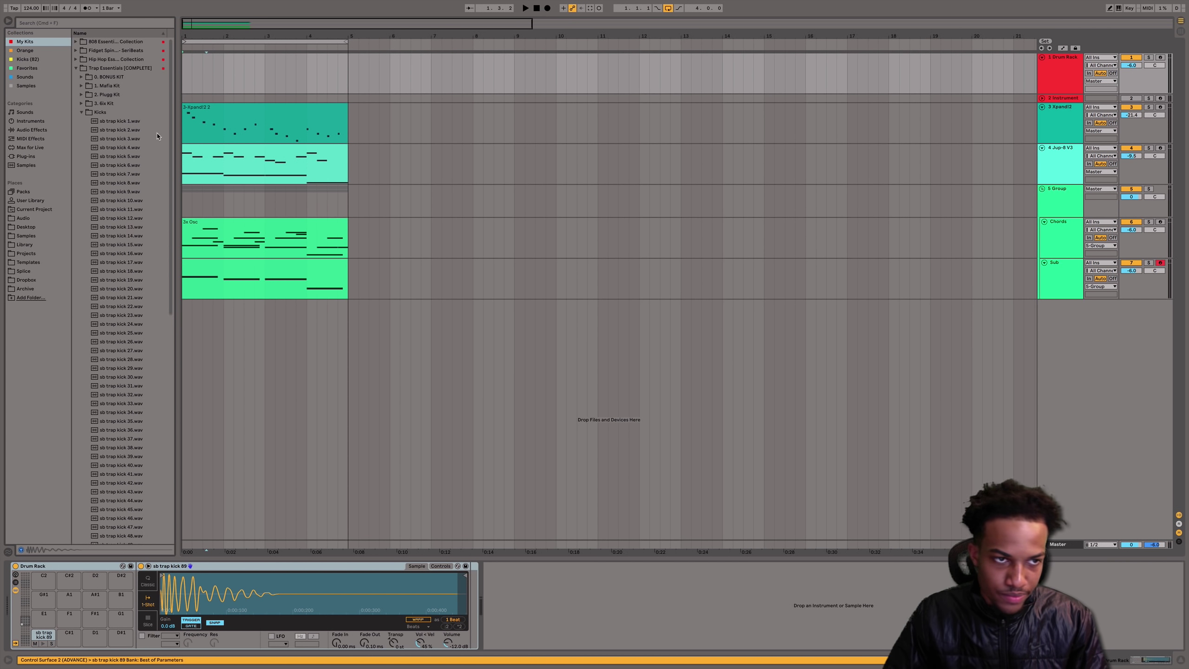
{"action": "left_click", "coordinate": [128, 122]}
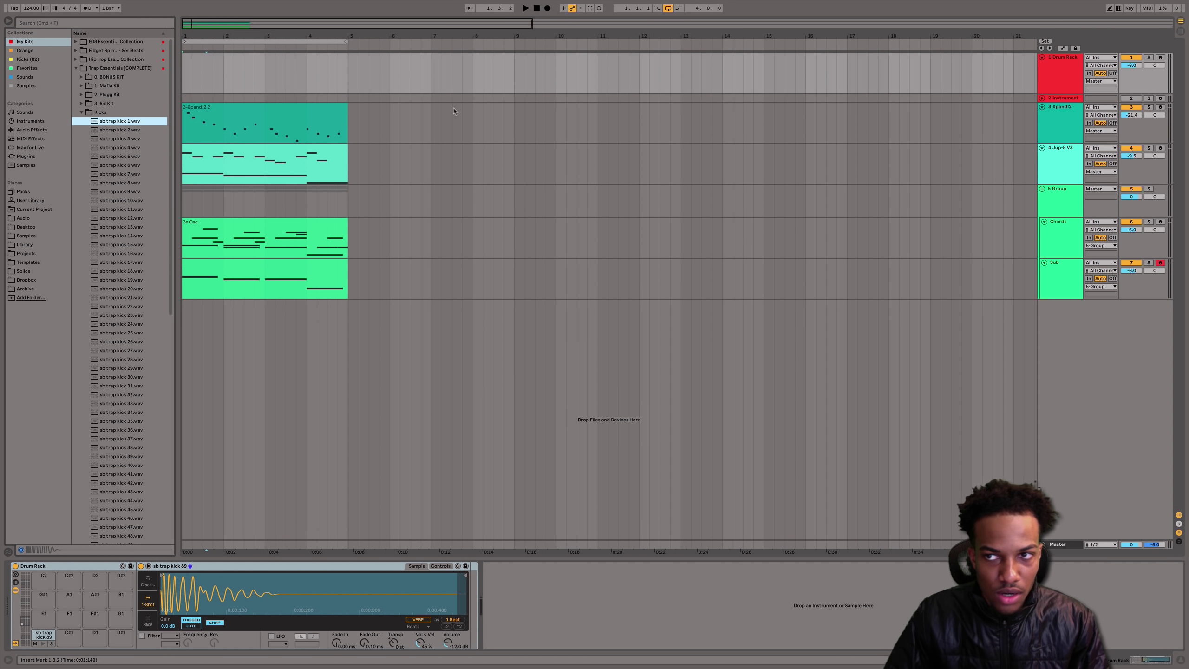
{"action": "left_click", "coordinate": [346, 65]}
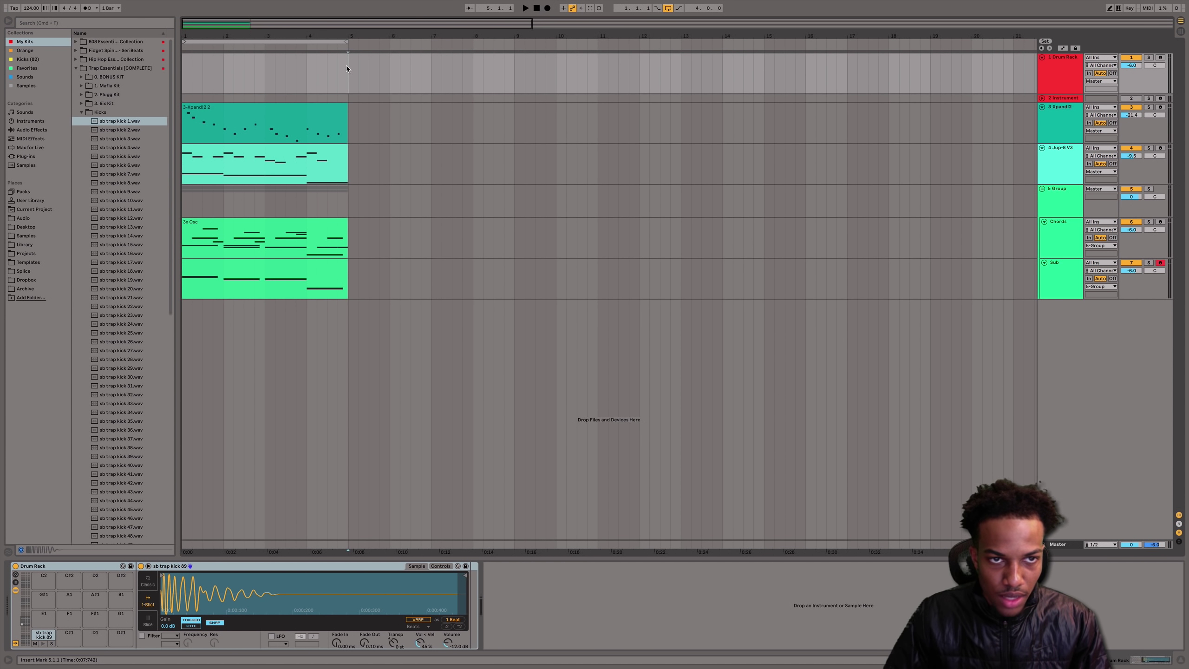
{"action": "left_click", "coordinate": [81, 113]}
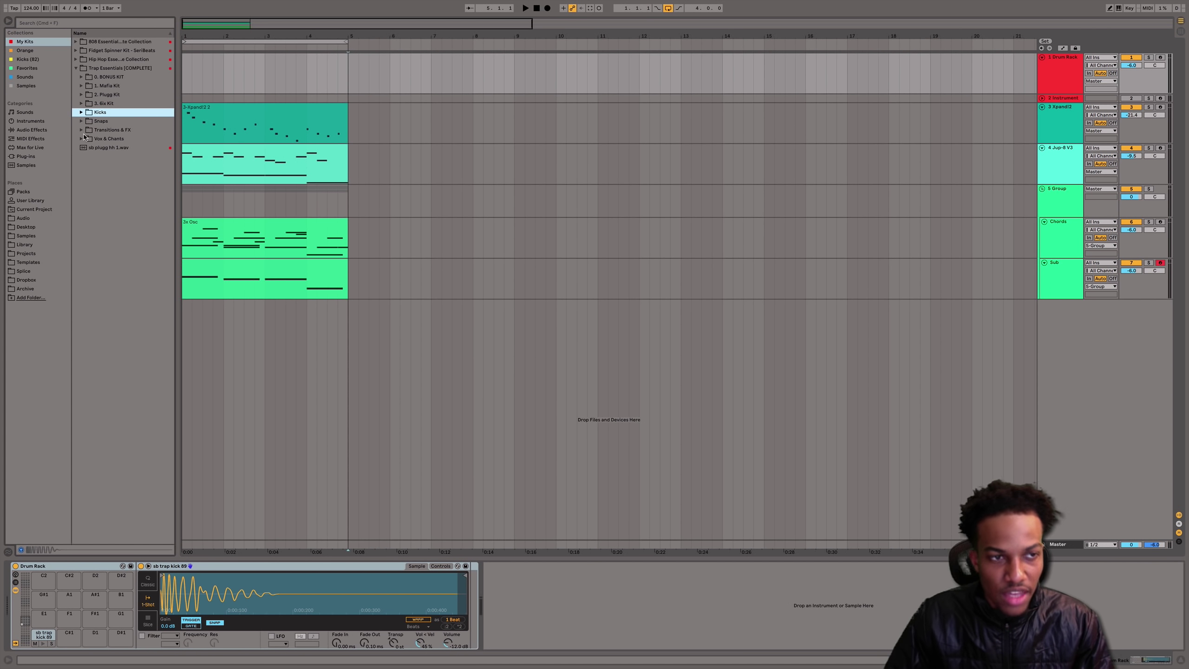
{"action": "left_click", "coordinate": [87, 131]}
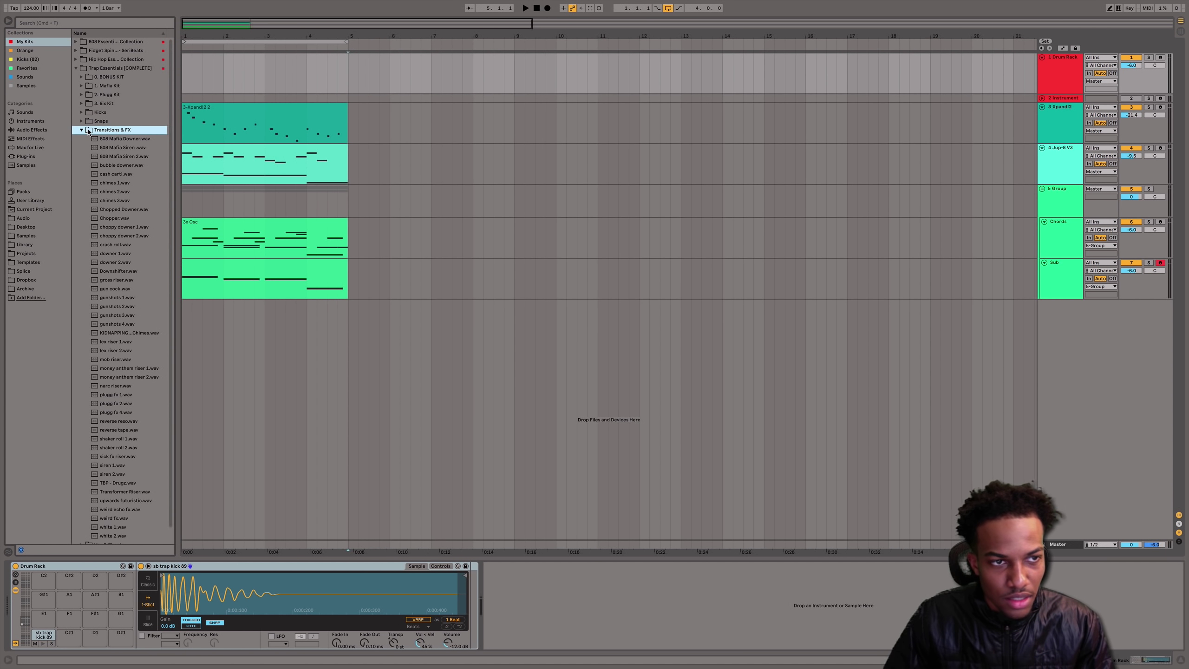
{"action": "left_click", "coordinate": [82, 130]}
{"action": "left_click", "coordinate": [81, 104]}
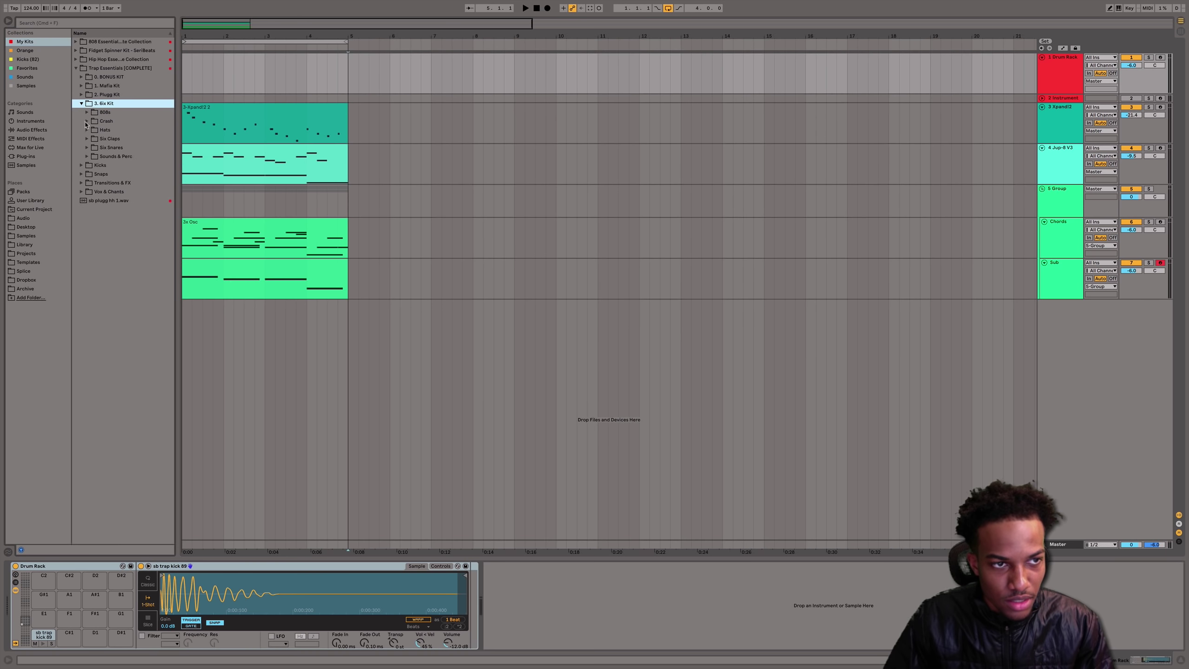
{"action": "left_click", "coordinate": [86, 148]}
- Audition snares from the 6ix Snares folder, including 6ix snare 18.wav, against the playing loop
{"action": "left_click", "coordinate": [122, 253]}
{"action": "left_click", "coordinate": [123, 306]}
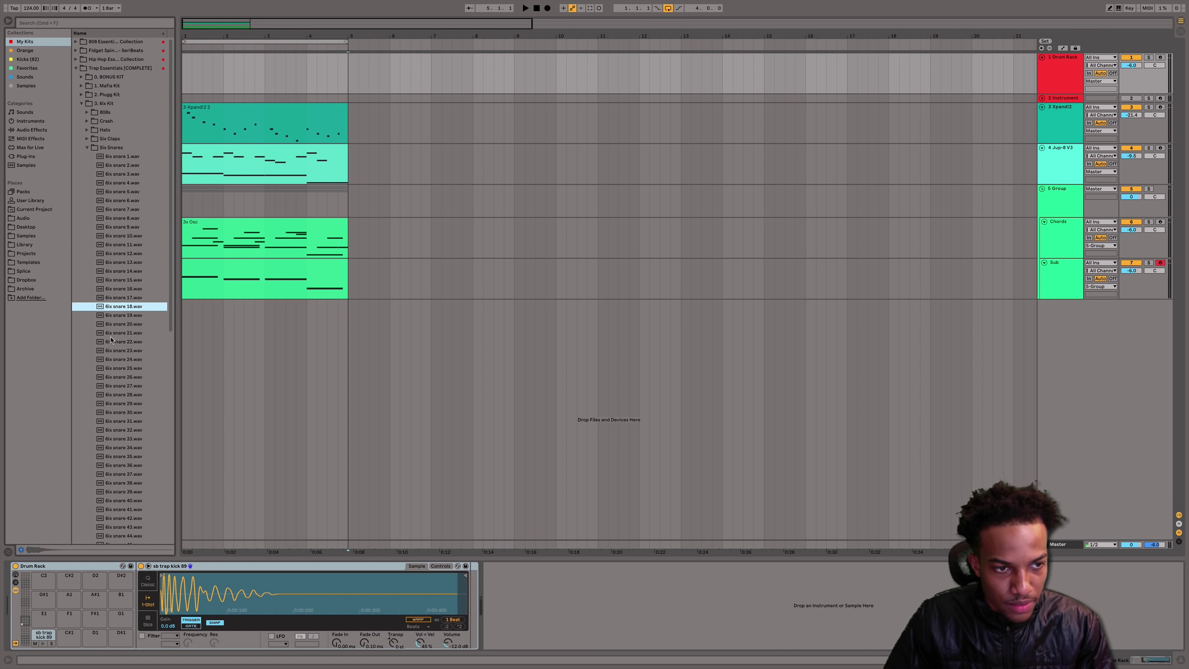
{"action": "key", "text": "space"}
{"action": "key", "text": "space"}
{"action": "left_click", "coordinate": [233, 108]}
{"action": "key", "text": "space"}
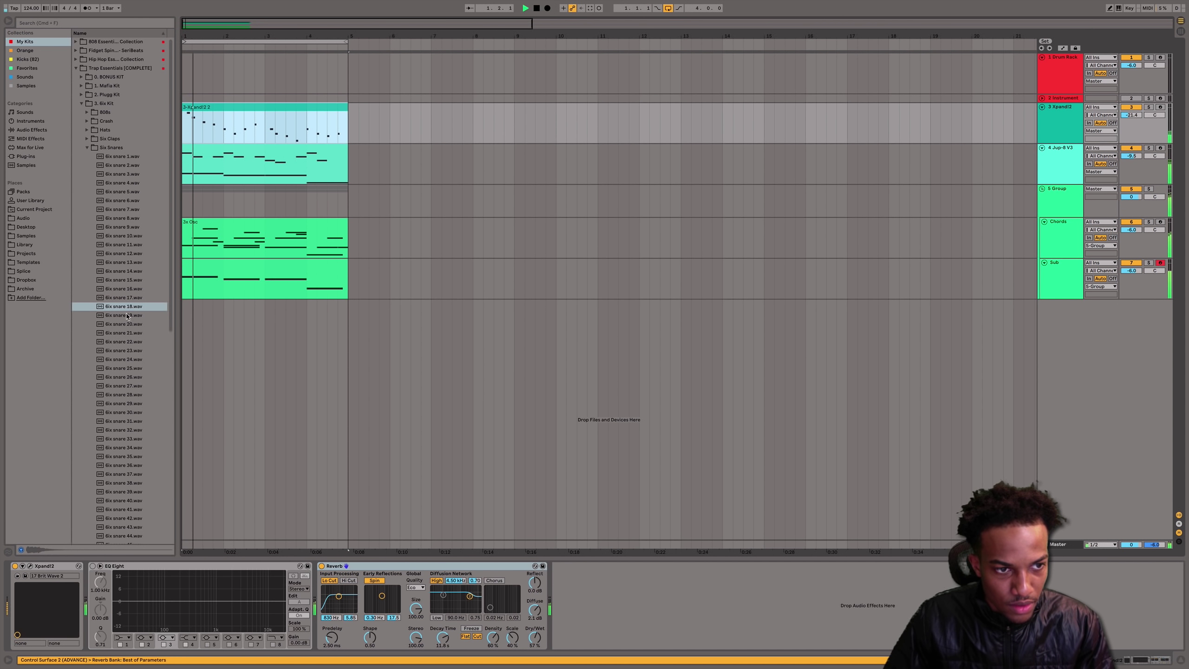
{"action": "left_click", "coordinate": [118, 307]}
{"action": "key", "text": "space"}
{"action": "key", "text": "space"}
- Select the Drum Rack track, stop playback and load 6ix snare 18.wav onto the C#1 pad
{"action": "left_click", "coordinate": [1049, 86]}
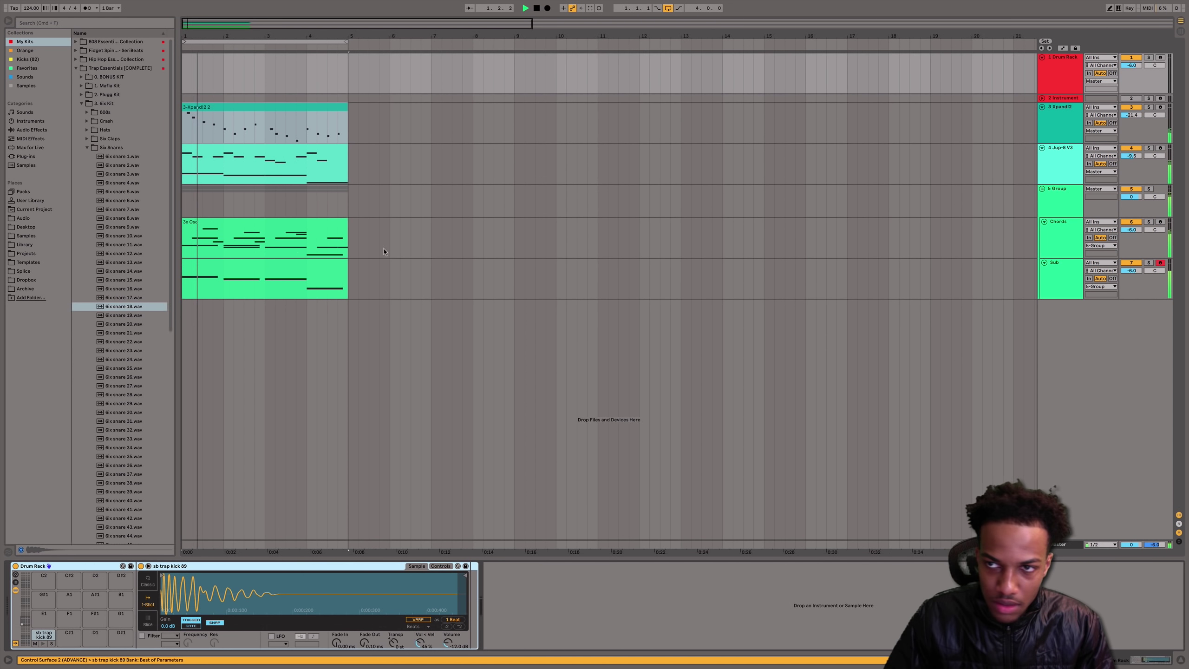
{"action": "left_click", "coordinate": [115, 308]}
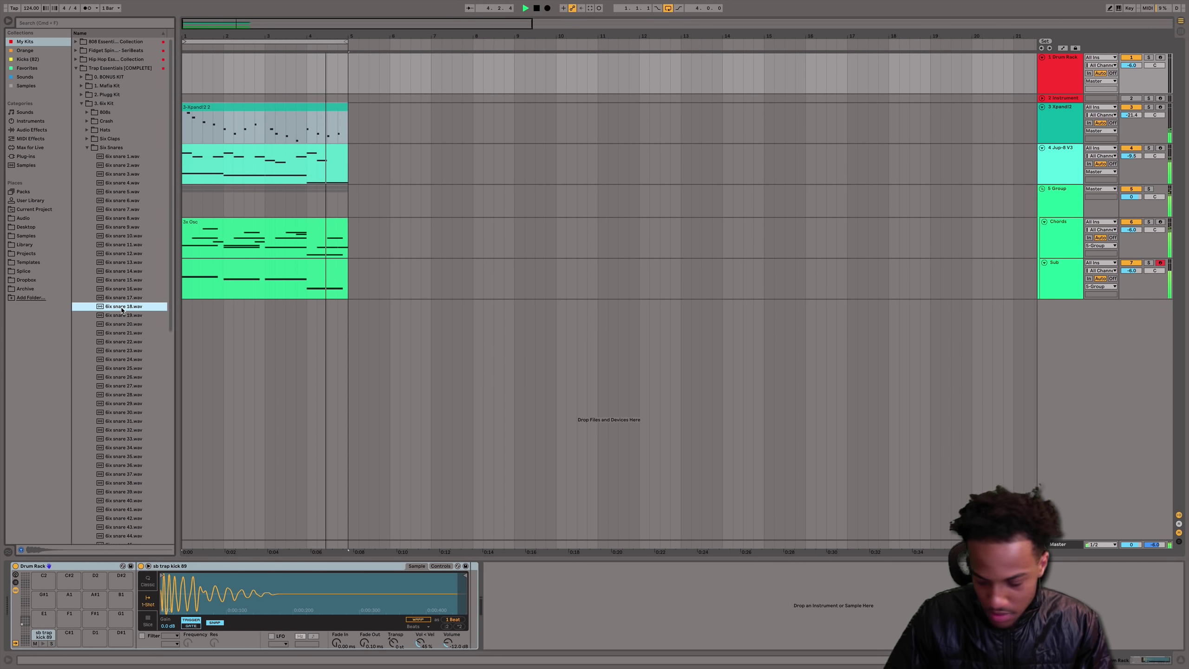
{"action": "key", "text": "space"}
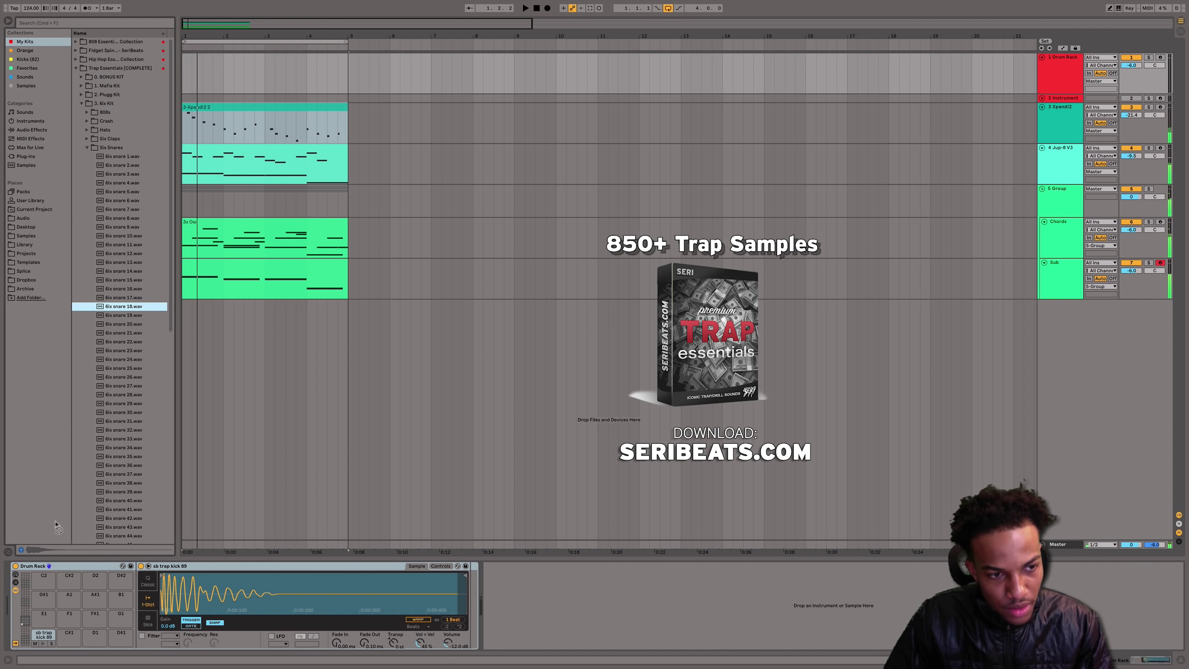
{"action": "left_click_drag", "start_coordinate": [122, 309], "coordinate": [67, 636]}
- Show the snare's Simpler controls, lower its sustain to -inf dB and preview the pad
{"action": "left_click", "coordinate": [439, 566]}
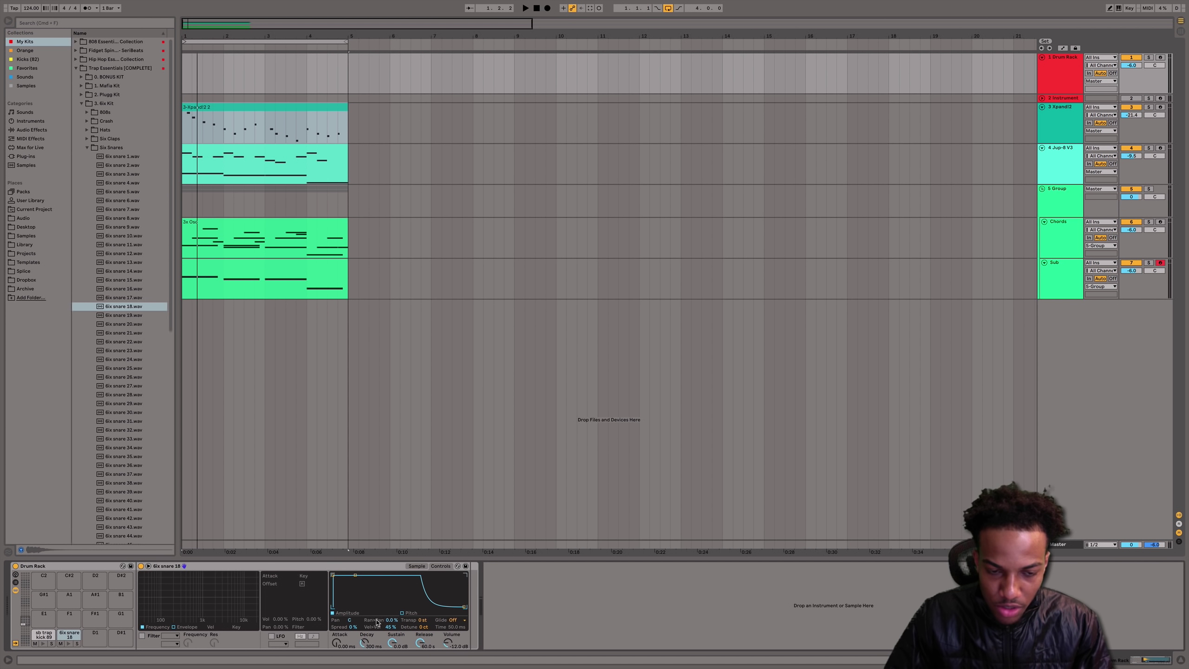
{"action": "left_click_drag", "start_coordinate": [392, 643], "coordinate": [374, 657]}
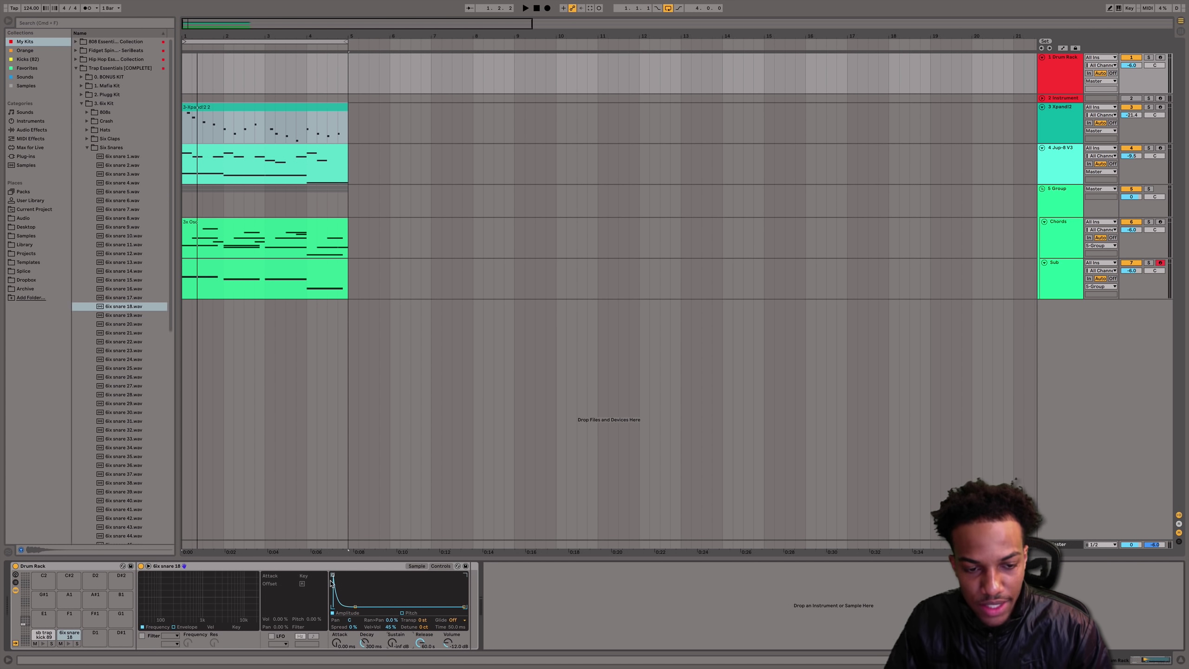
{"action": "left_click", "coordinate": [68, 645]}
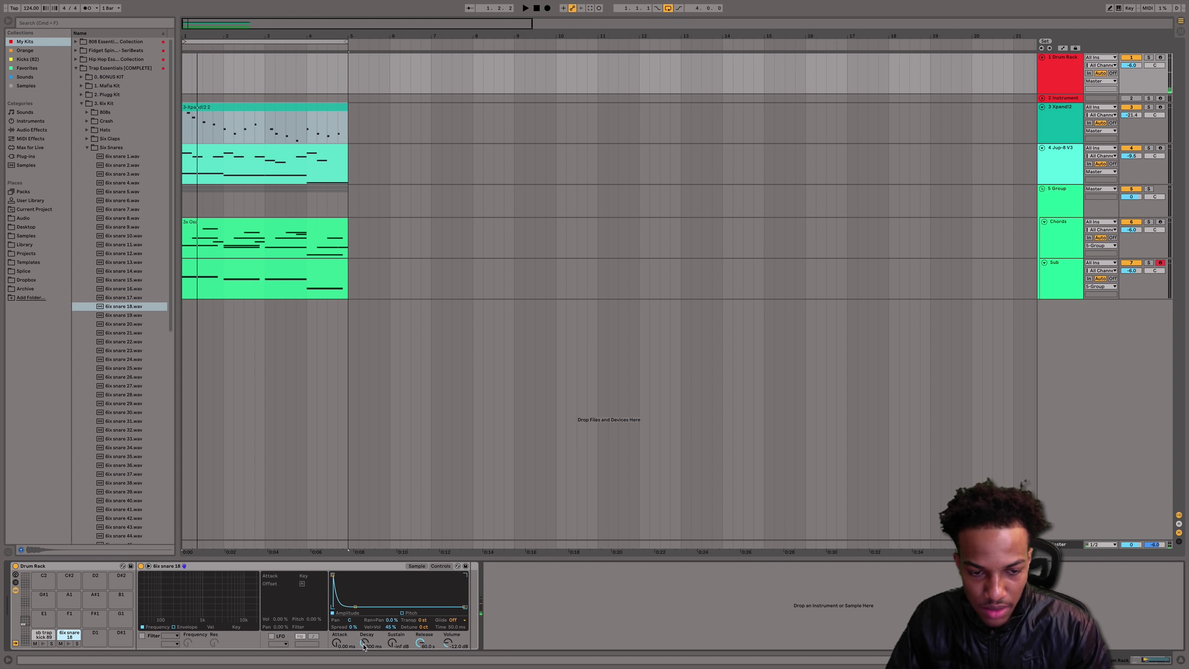
- Shorten the snare's decay to about 206 ms, previewing the pad between adjustments
{"action": "left_click_drag", "start_coordinate": [364, 646], "coordinate": [364, 653]}
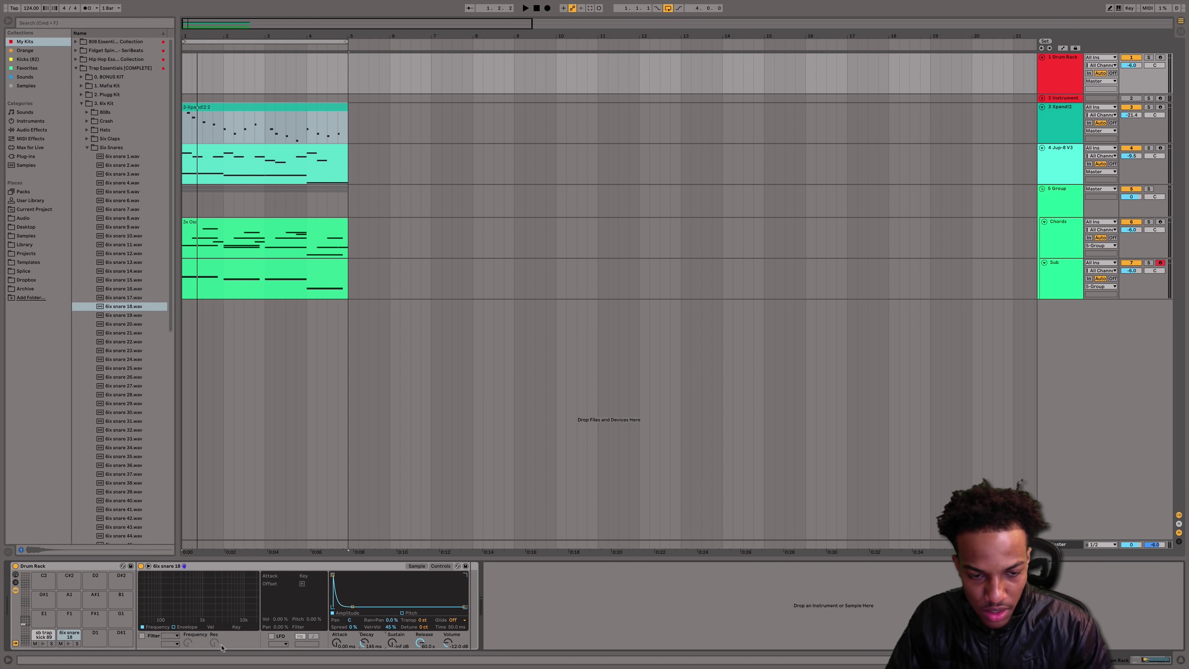
{"action": "left_click", "coordinate": [68, 644]}
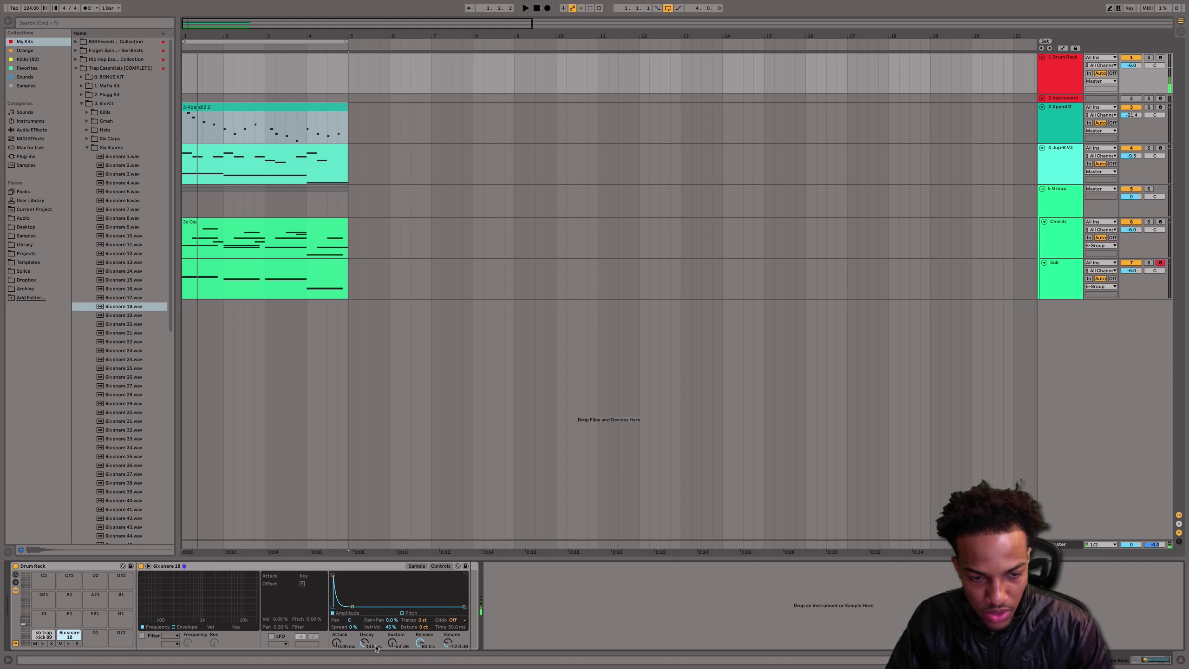
{"action": "left_click_drag", "start_coordinate": [374, 646], "coordinate": [374, 656]}
{"action": "left_click", "coordinate": [68, 645]}
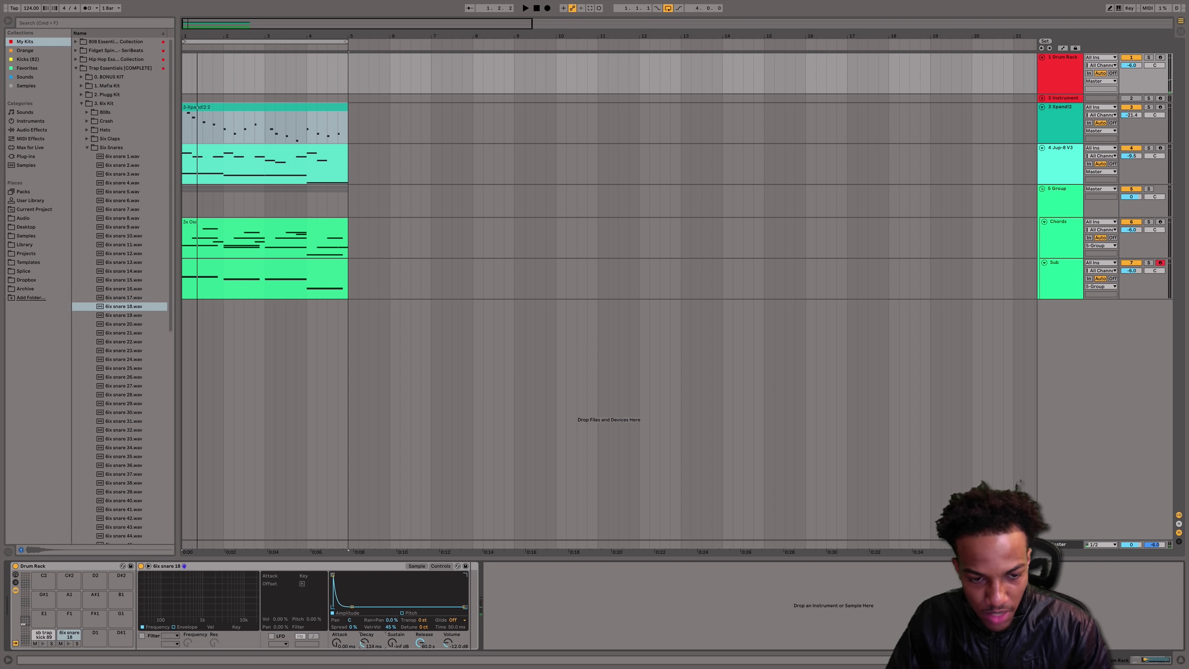
{"action": "left_click", "coordinate": [67, 643]}
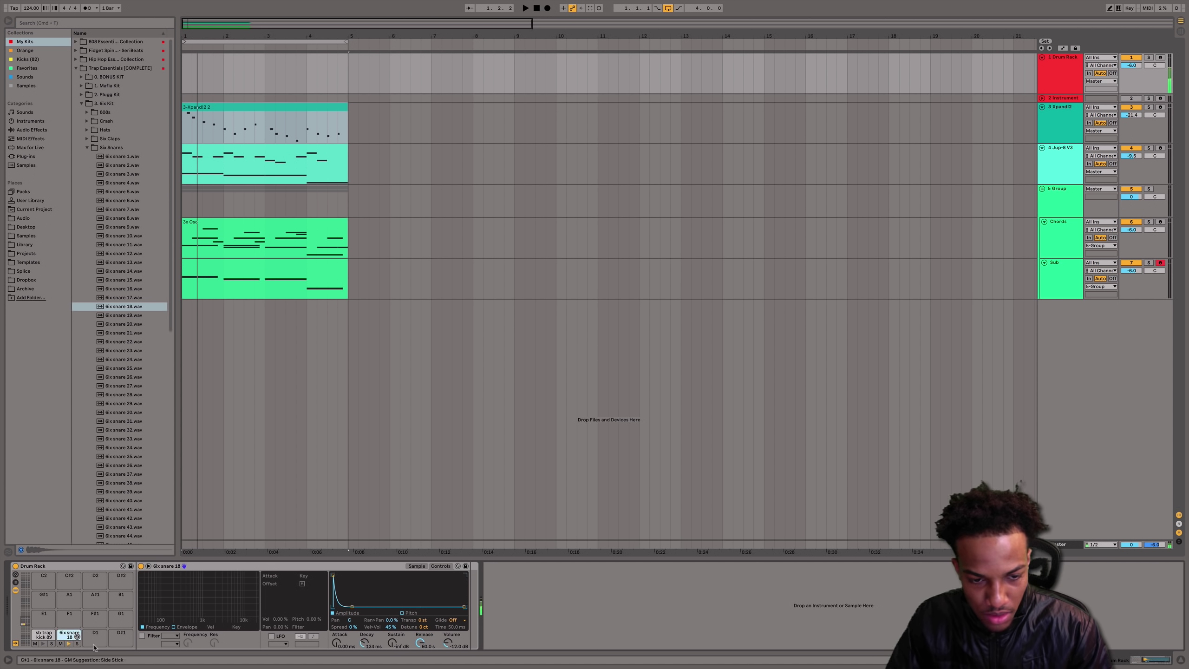
{"action": "left_click_drag", "start_coordinate": [364, 643], "coordinate": [364, 639]}
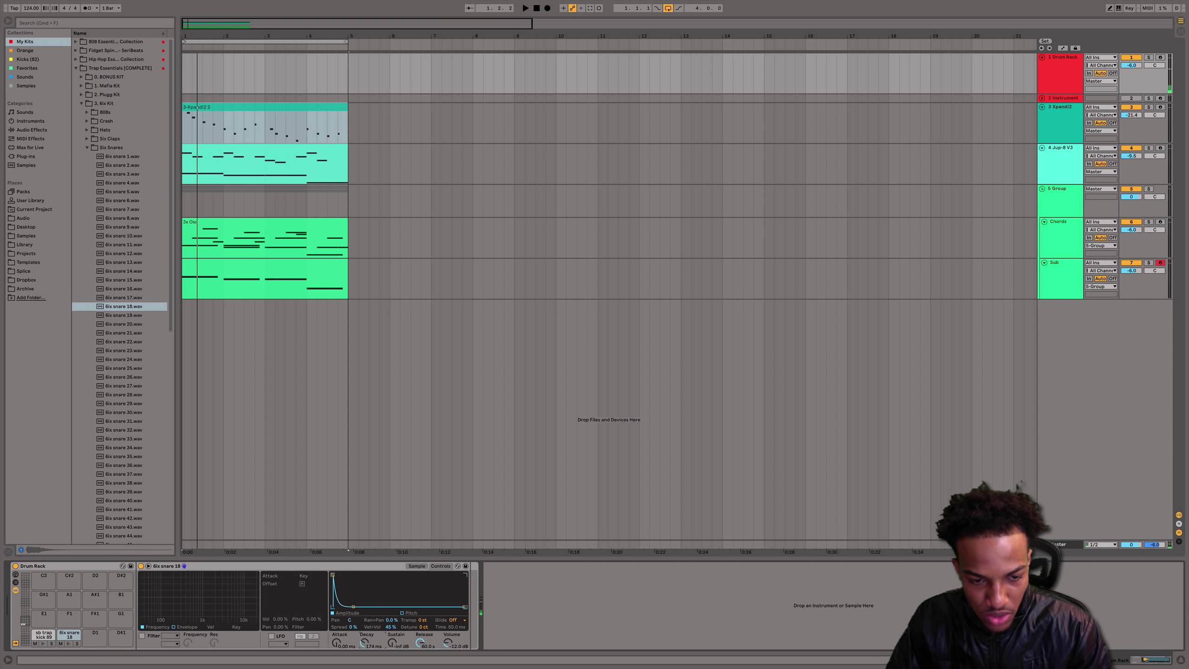
{"action": "left_click", "coordinate": [69, 643]}
- Check the snare's sample waveform, return to its controls and raise the transposition to +8 st
{"action": "left_click", "coordinate": [417, 567]}
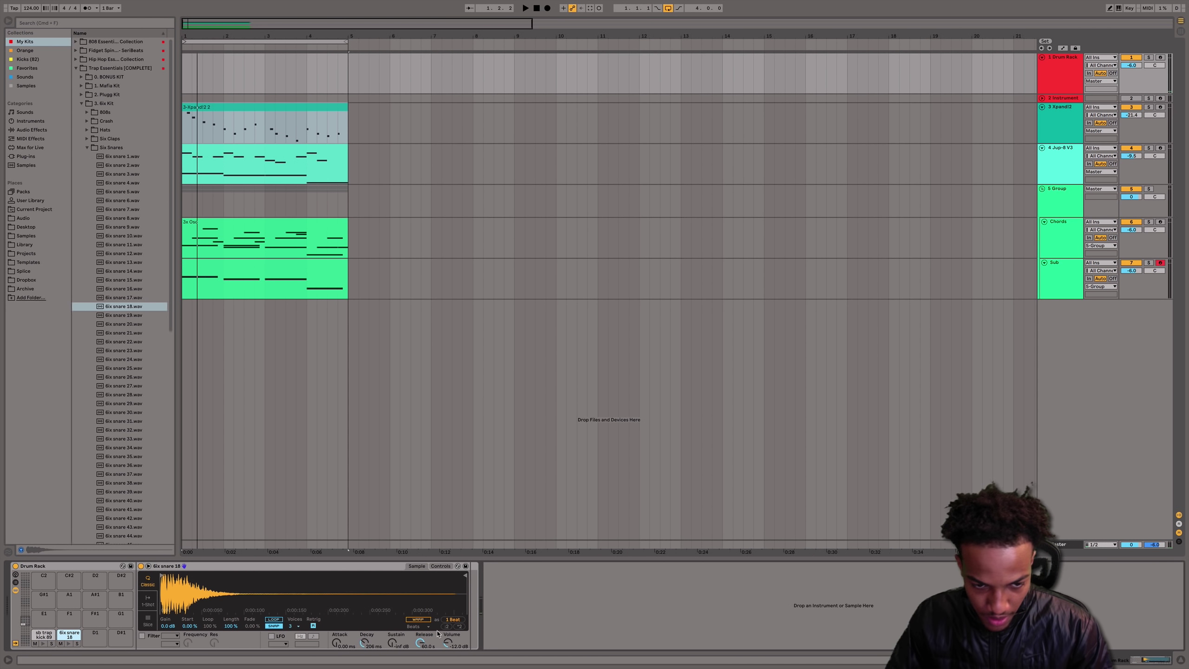
{"action": "left_click", "coordinate": [442, 566]}
{"action": "left_click_drag", "start_coordinate": [422, 620], "coordinate": [422, 607]}
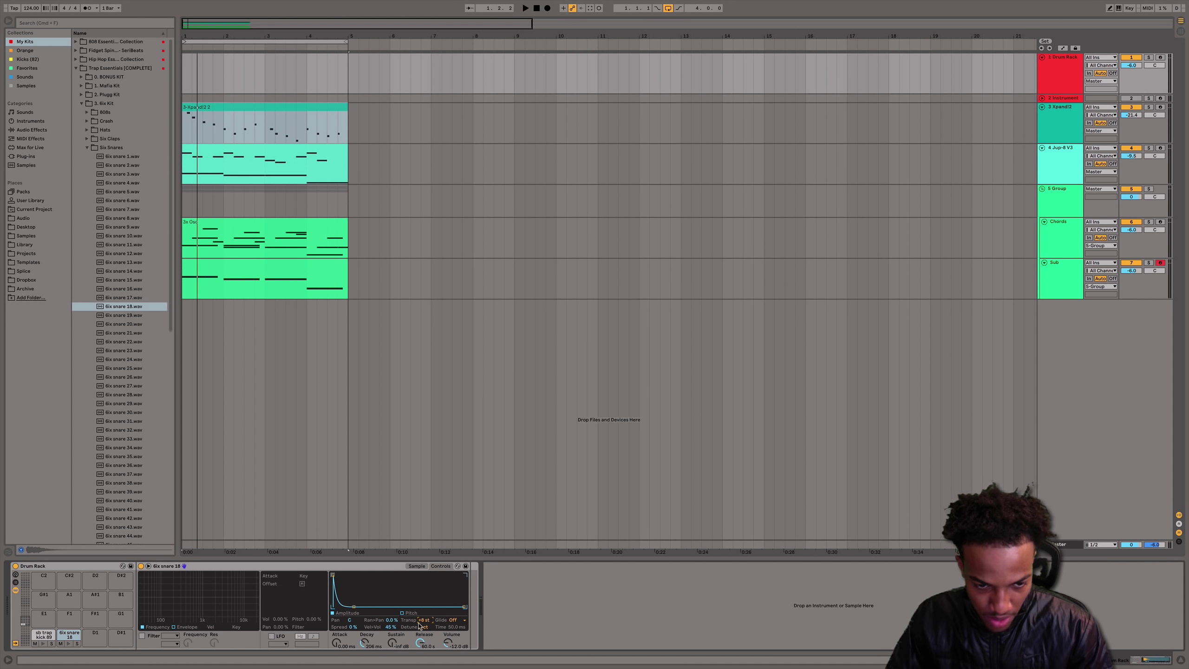
- Preview the snare pad and select bars 1 to 4 on the Drum Rack track
{"action": "left_click", "coordinate": [69, 644]}
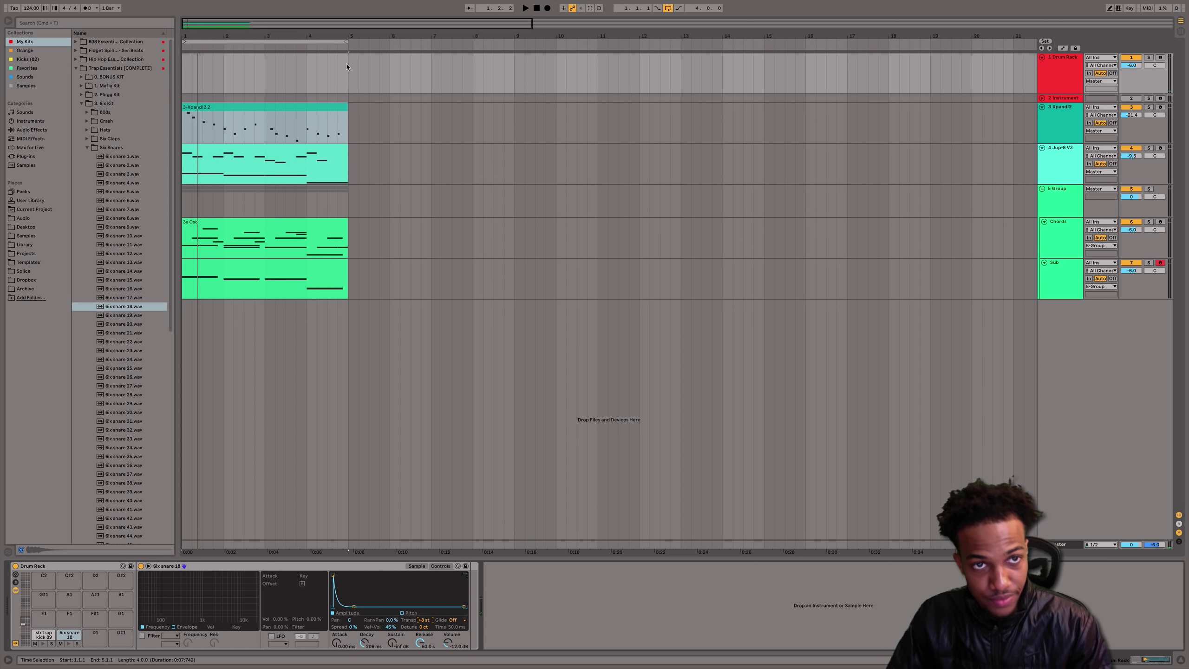
{"action": "left_click_drag", "start_coordinate": [352, 73], "coordinate": [183, 73]}
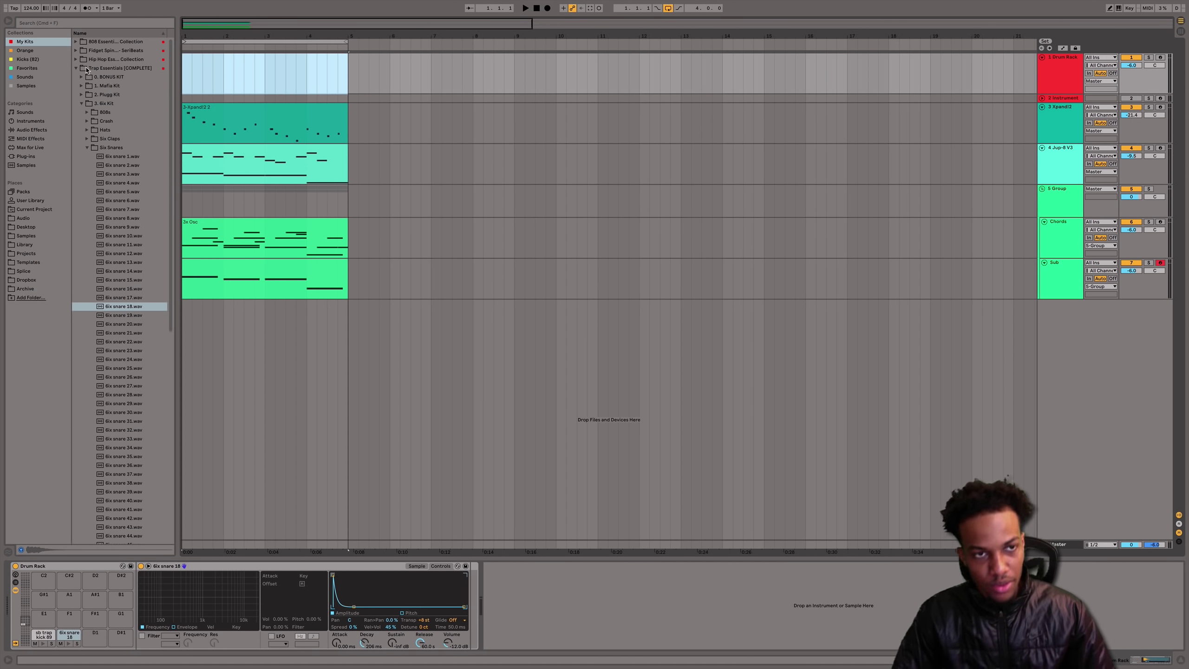
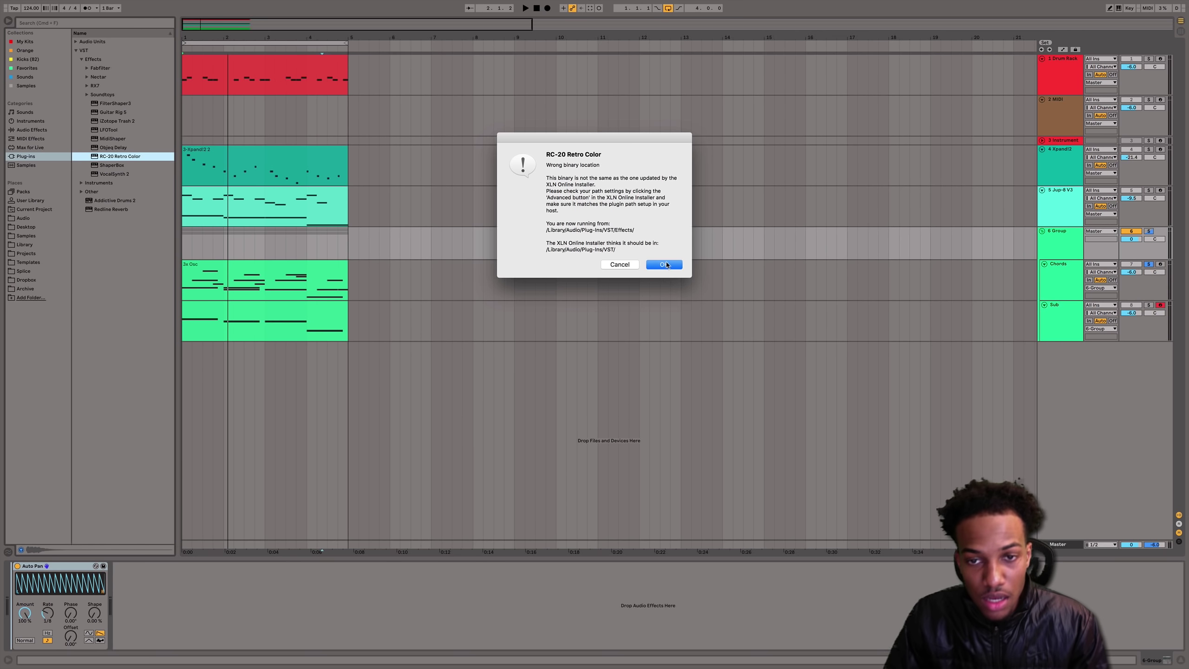
- Finish loading RC-20 Retro Color on the chord and sub group and switch off its Noise and Distort modules
{"action": "left_click", "coordinate": [665, 264]}
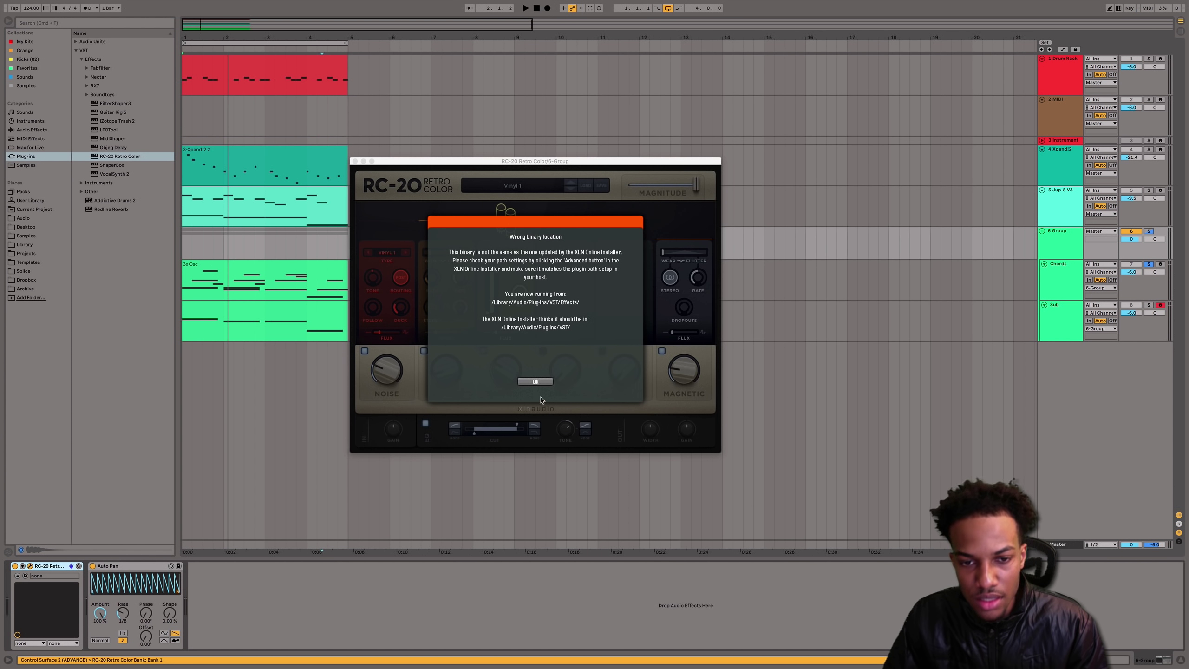
{"action": "left_click", "coordinate": [542, 384]}
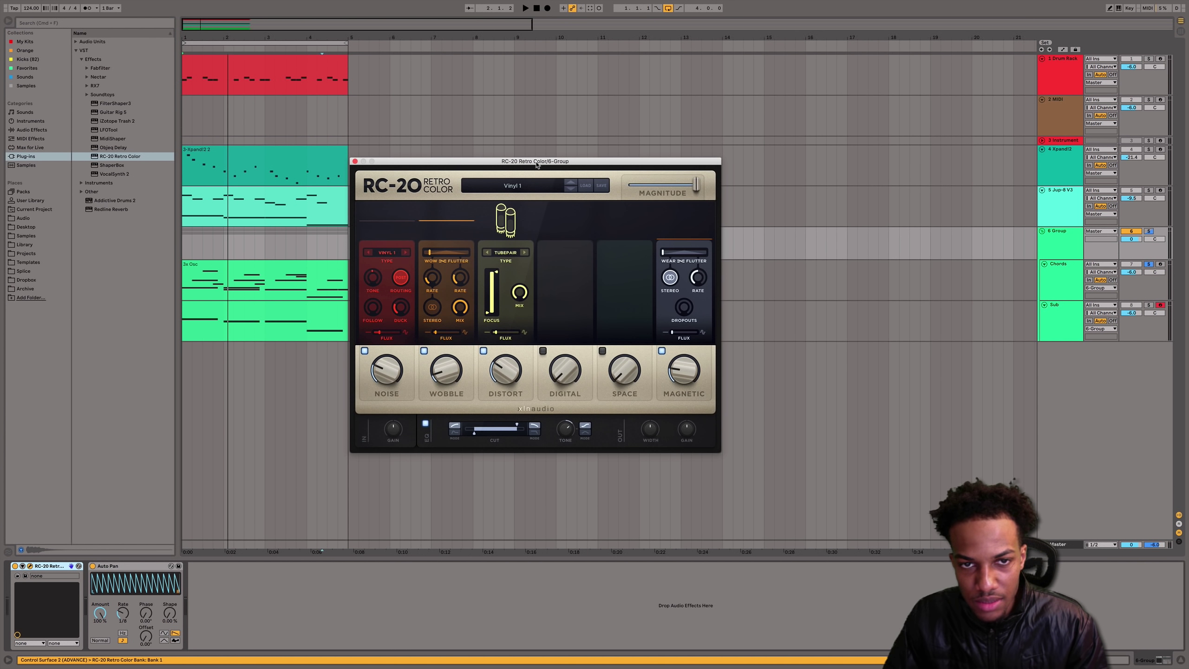
{"action": "left_click_drag", "start_coordinate": [536, 164], "coordinate": [685, 148]}
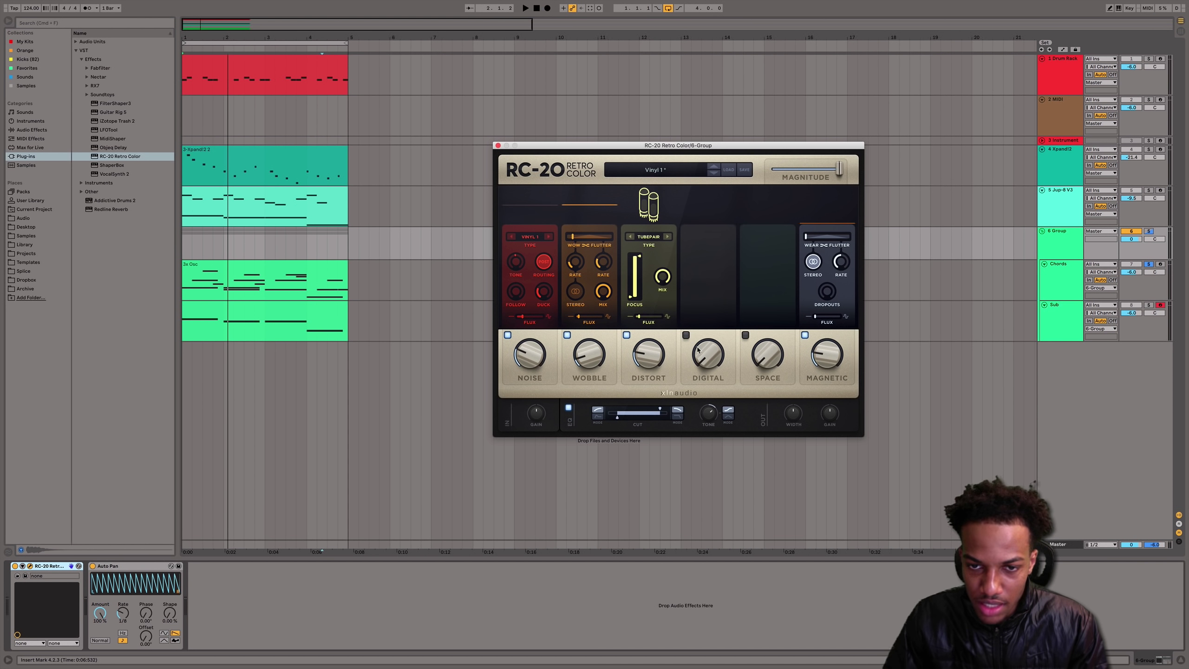
{"action": "left_click", "coordinate": [627, 335]}
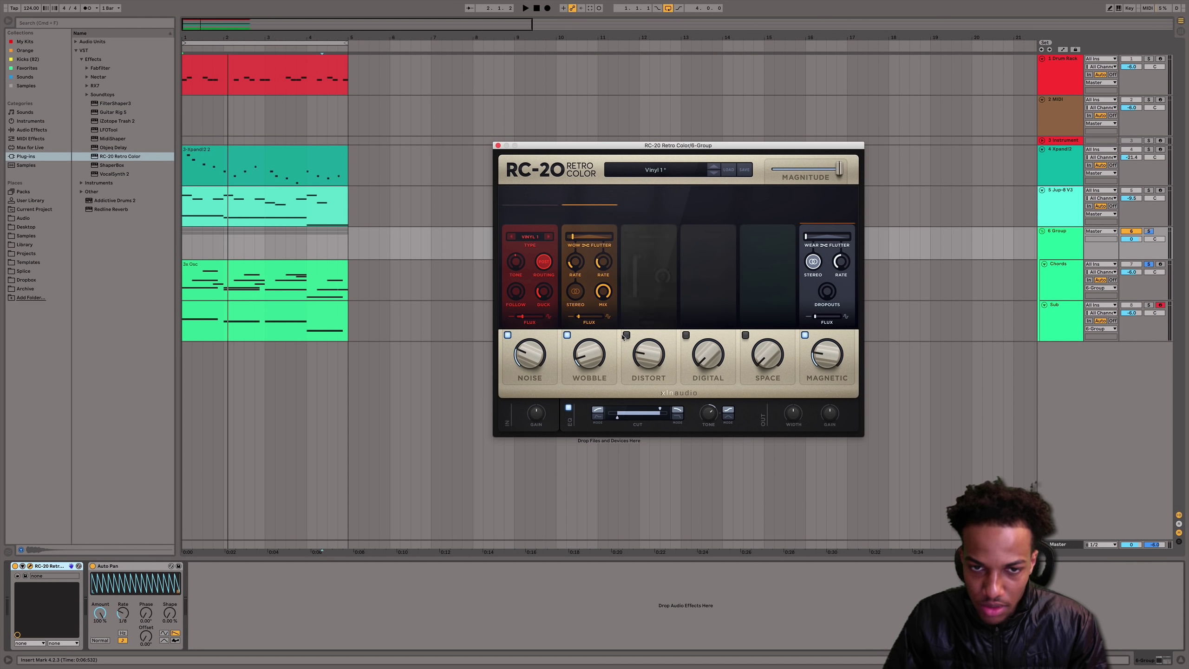
{"action": "left_click", "coordinate": [567, 335]}
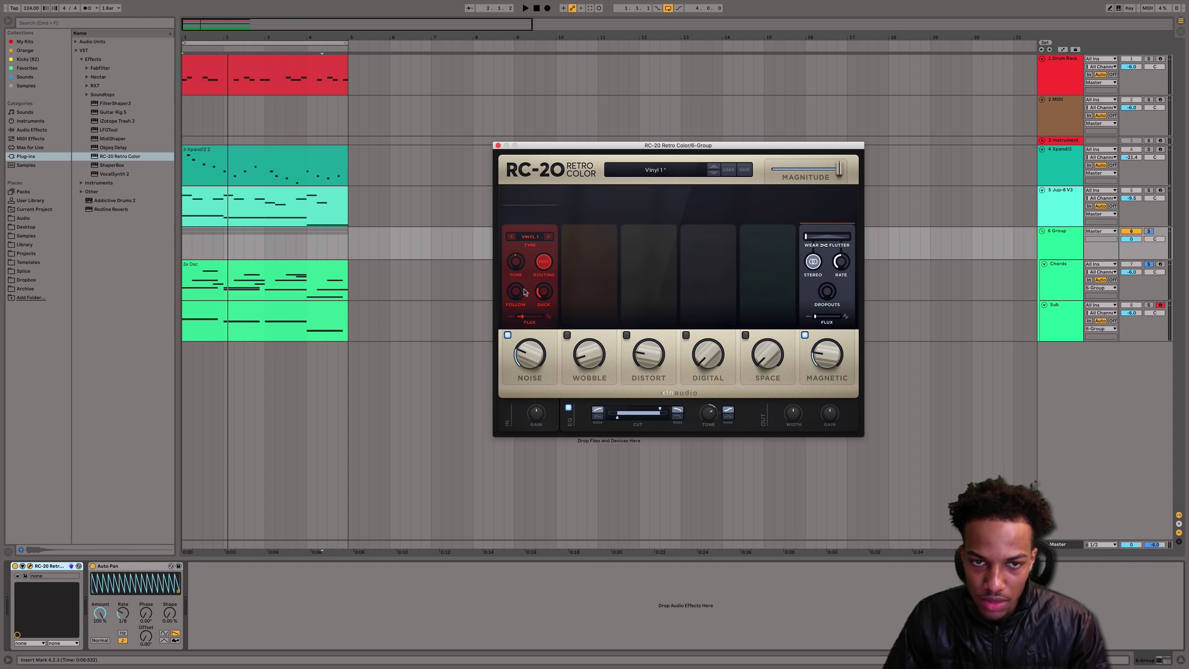
{"action": "left_click", "coordinate": [567, 335]}
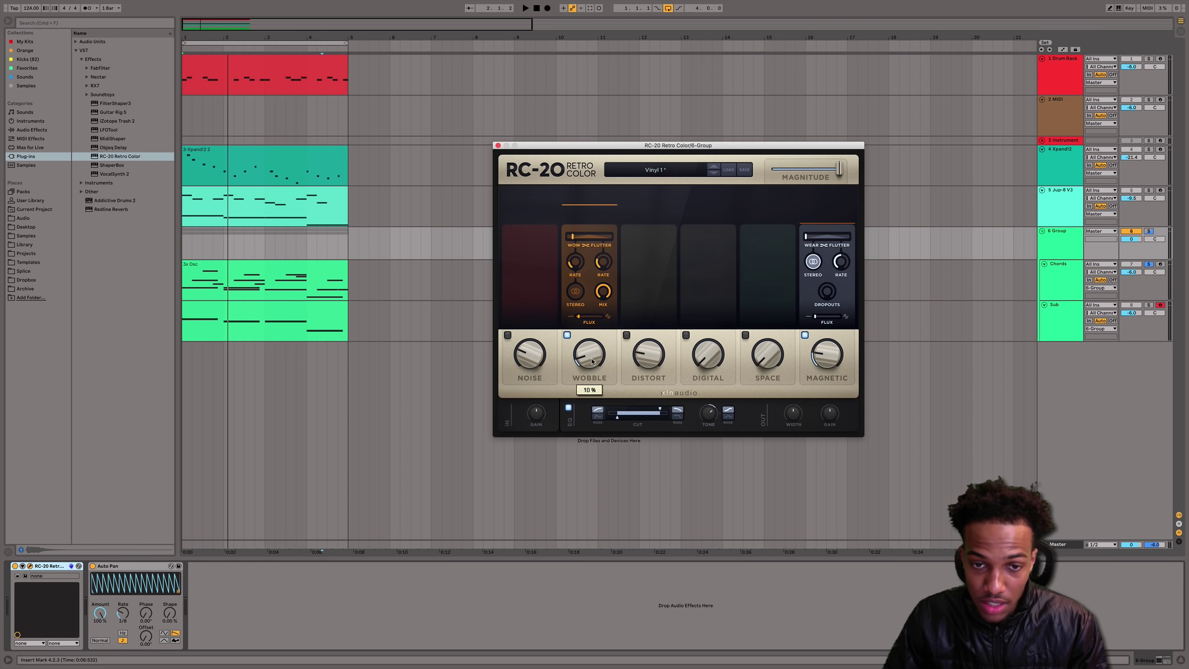
- During playback, set RC-20's wobble balance to Wow 100 % and Flutter 22 %, unsolo the chords, and set Wobble to 22 %
{"action": "left_click", "coordinate": [1060, 267]}
{"action": "left_click", "coordinate": [1063, 231]}
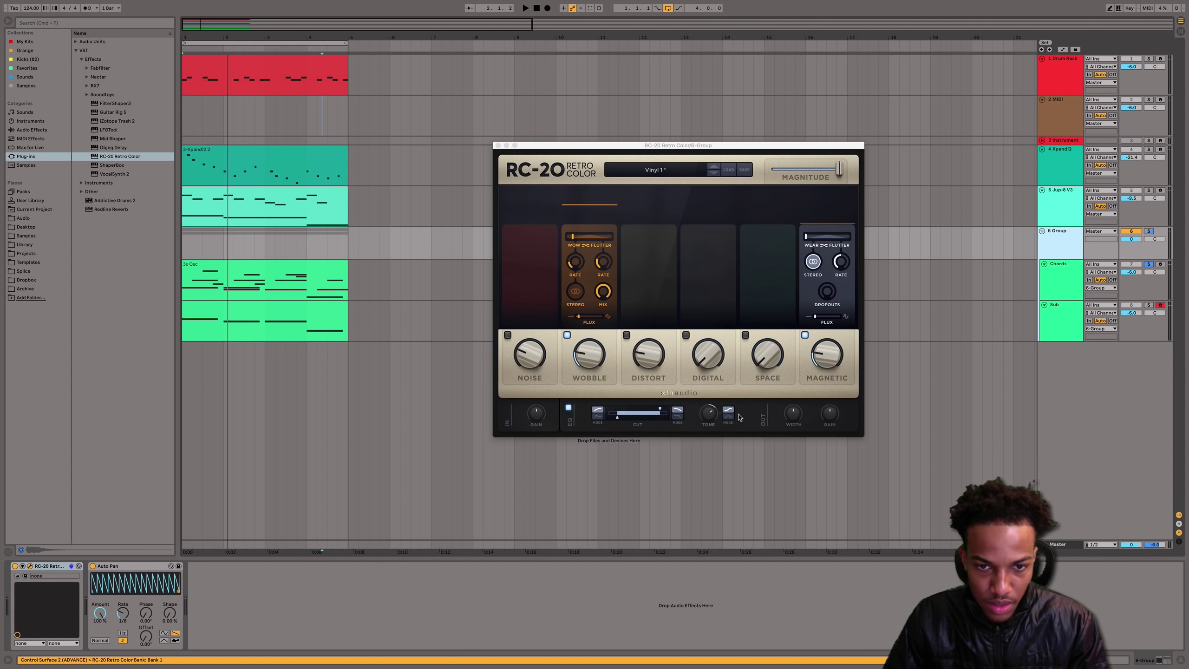
{"action": "key", "text": "space"}
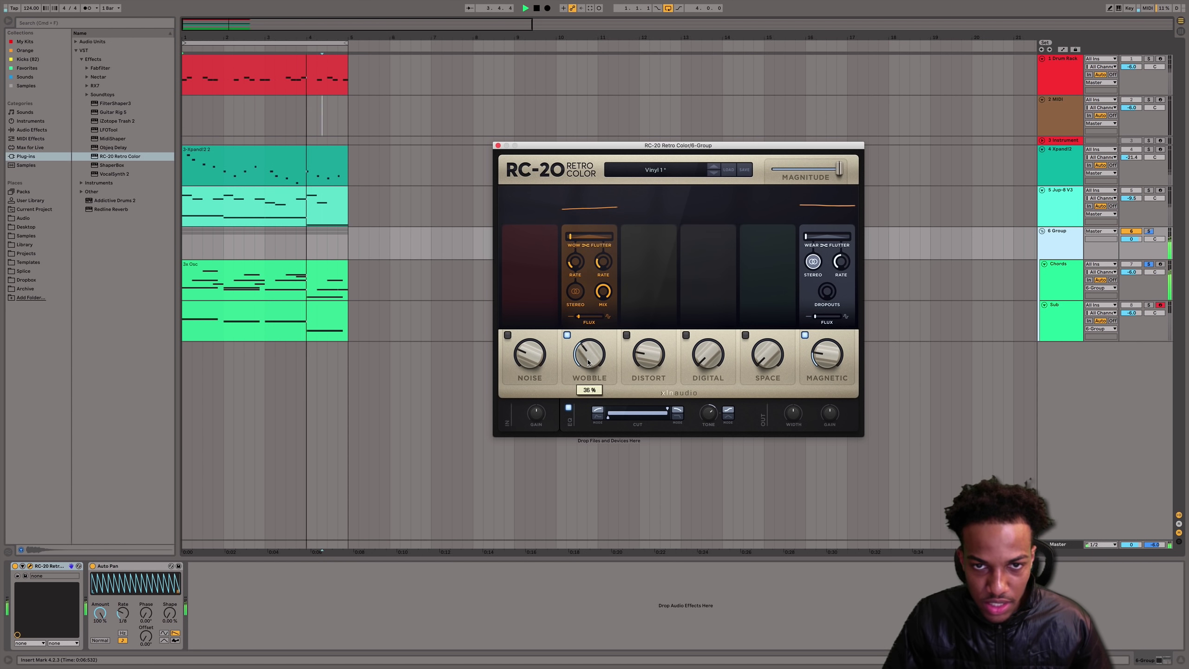
{"action": "left_click_drag", "start_coordinate": [572, 239], "coordinate": [575, 239]}
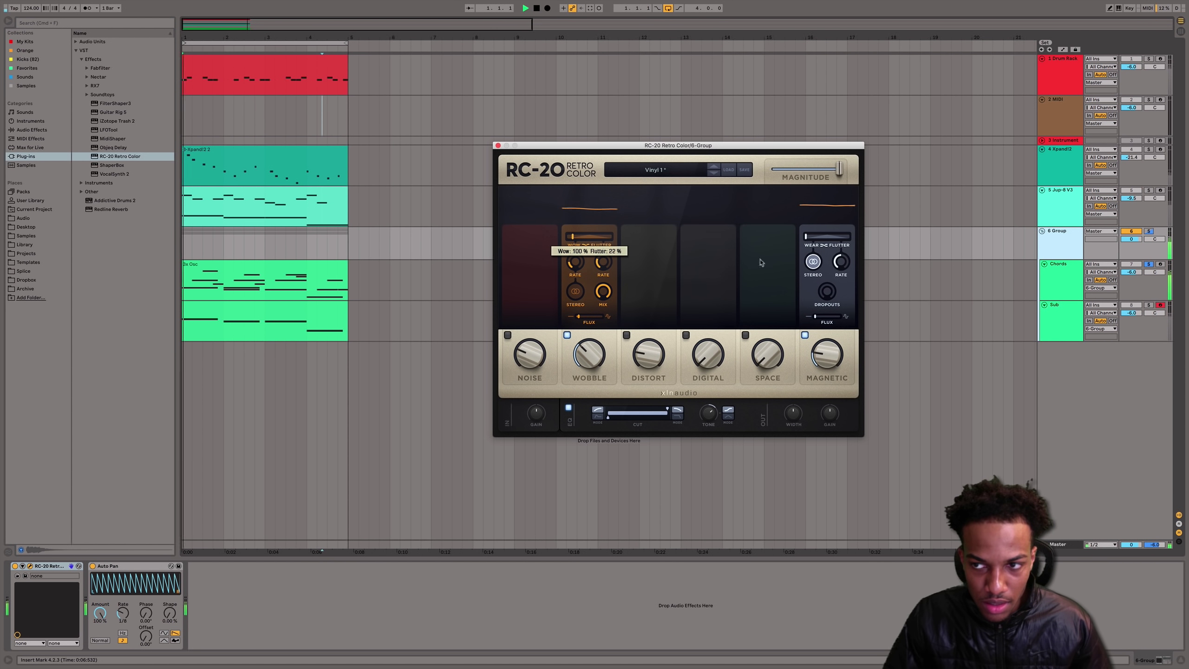
{"action": "left_click", "coordinate": [1148, 264]}
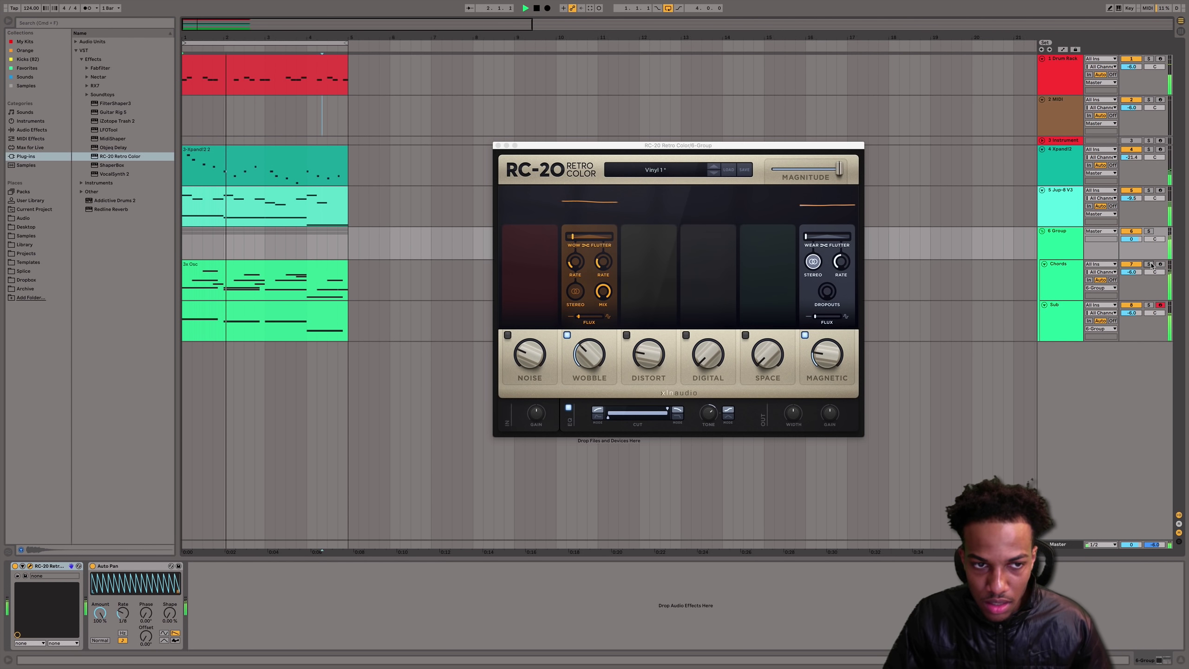
{"action": "left_click", "coordinate": [602, 375]}
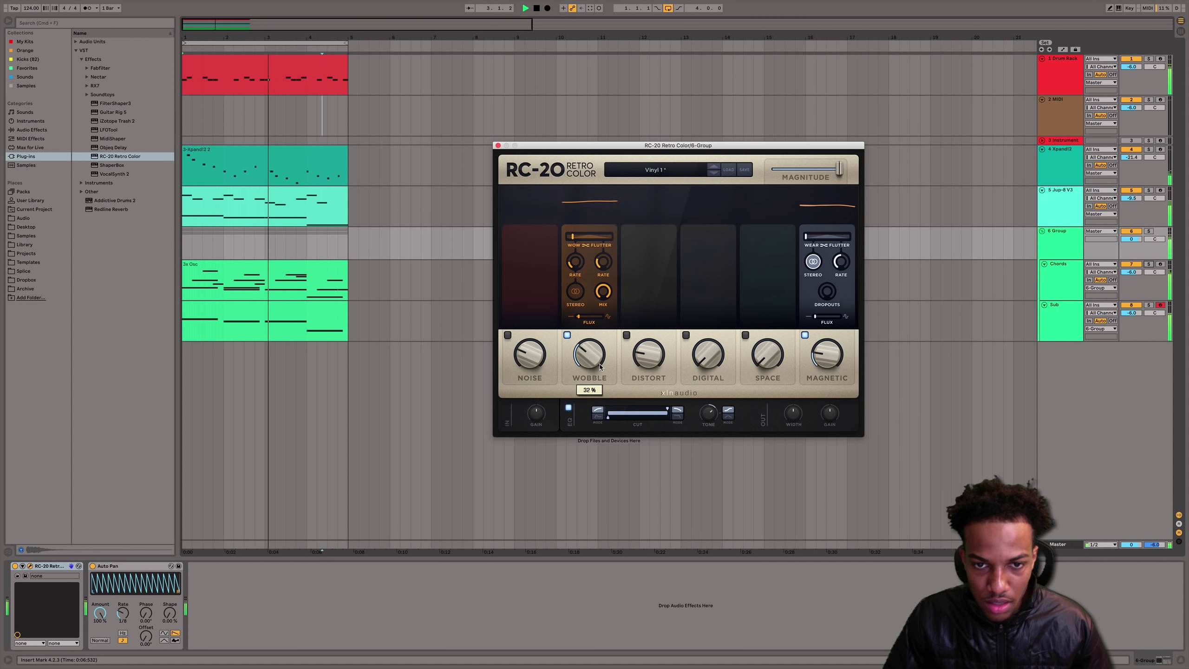
{"action": "left_click_drag", "start_coordinate": [602, 374], "coordinate": [597, 381]}
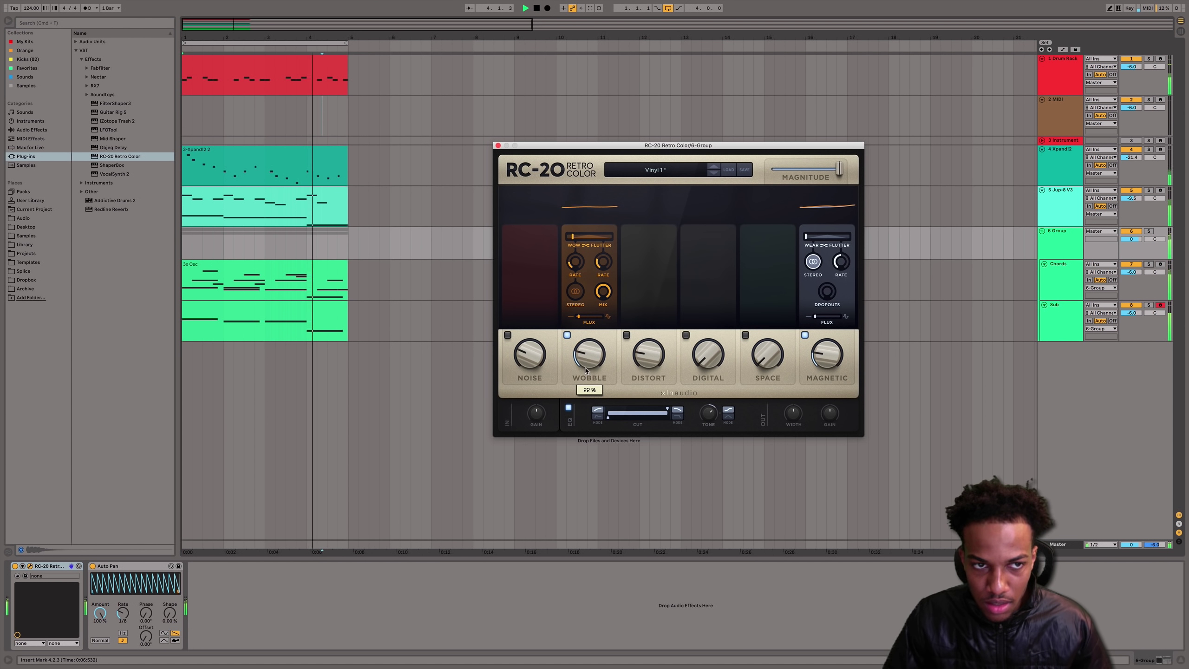
- Stop playback and cut the RC-20 Retro Color device from the chord and sub group
{"action": "key", "text": "space"}
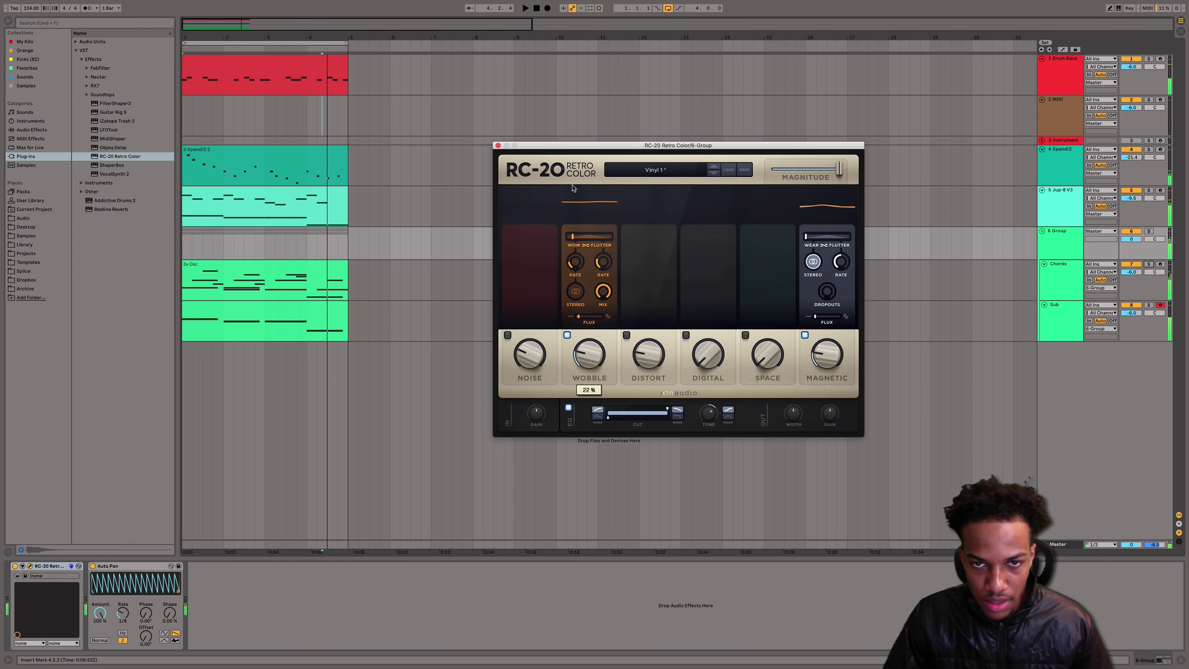
{"action": "left_click", "coordinate": [47, 567]}
{"action": "key", "text": "Delete"}
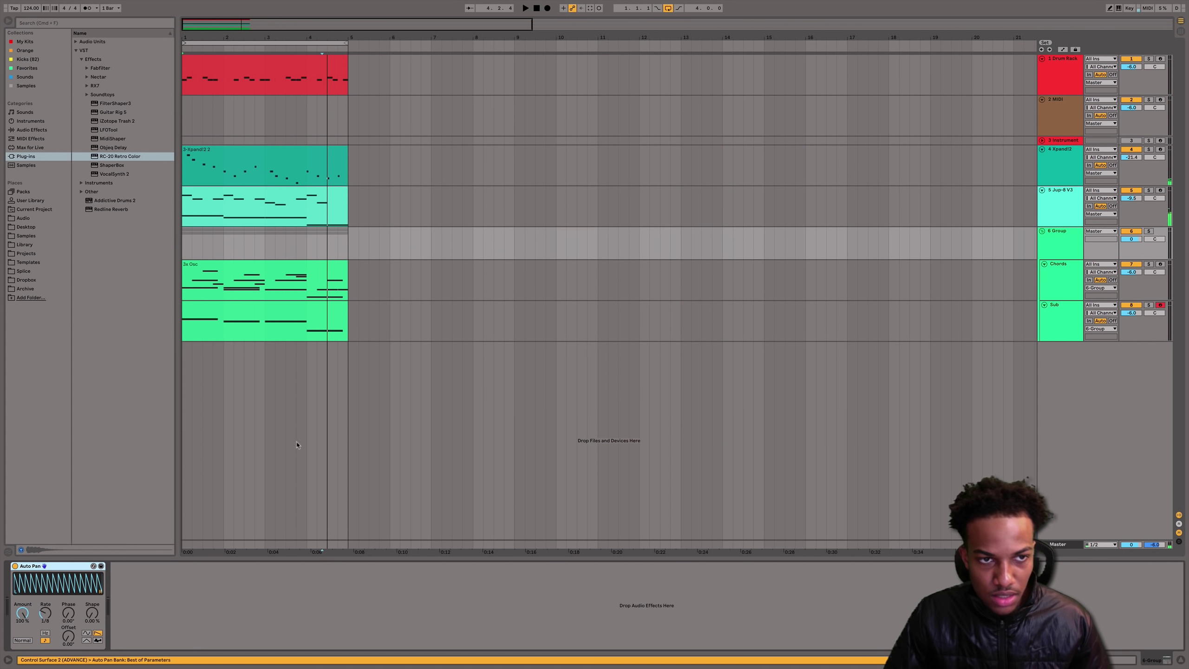
- Solo the Jup-8 V3 track, play it and rename it Sad Down
{"action": "left_click", "coordinate": [1067, 224]}
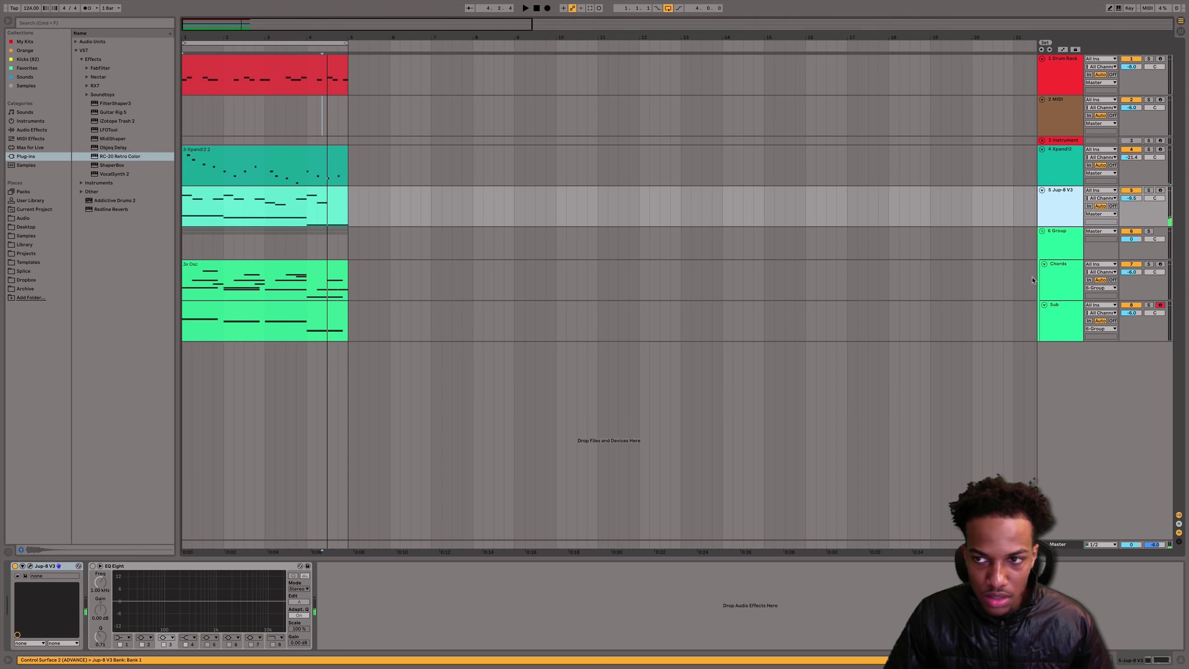
{"action": "left_click", "coordinate": [1066, 249]}
{"action": "left_click", "coordinate": [1069, 223]}
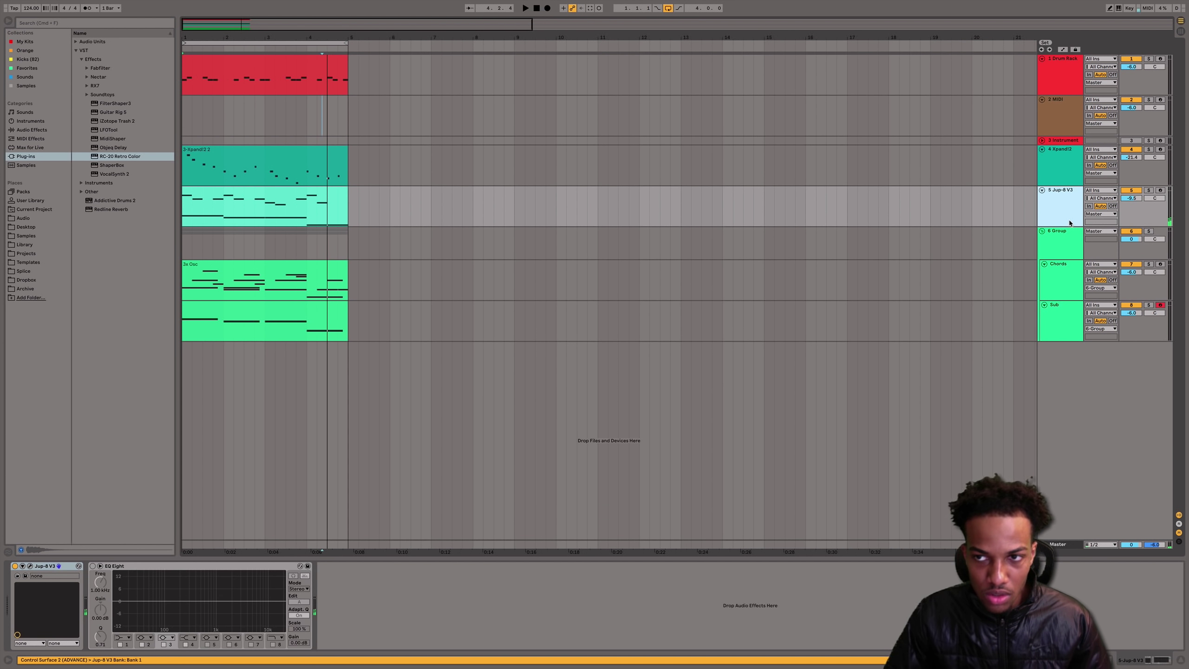
{"action": "left_click", "coordinate": [1149, 190]}
{"action": "key", "text": "space"}
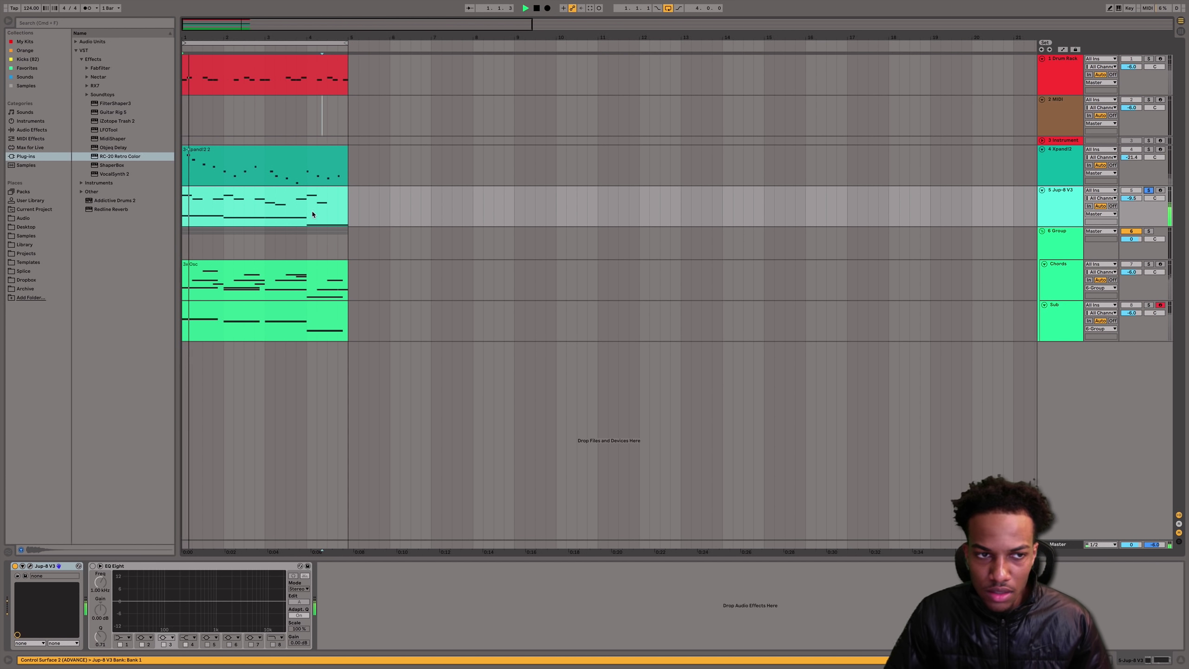
{"action": "key", "text": "super+r"}
{"action": "type", "text": "Sad Down"}
{"action": "key", "text": "Return"}
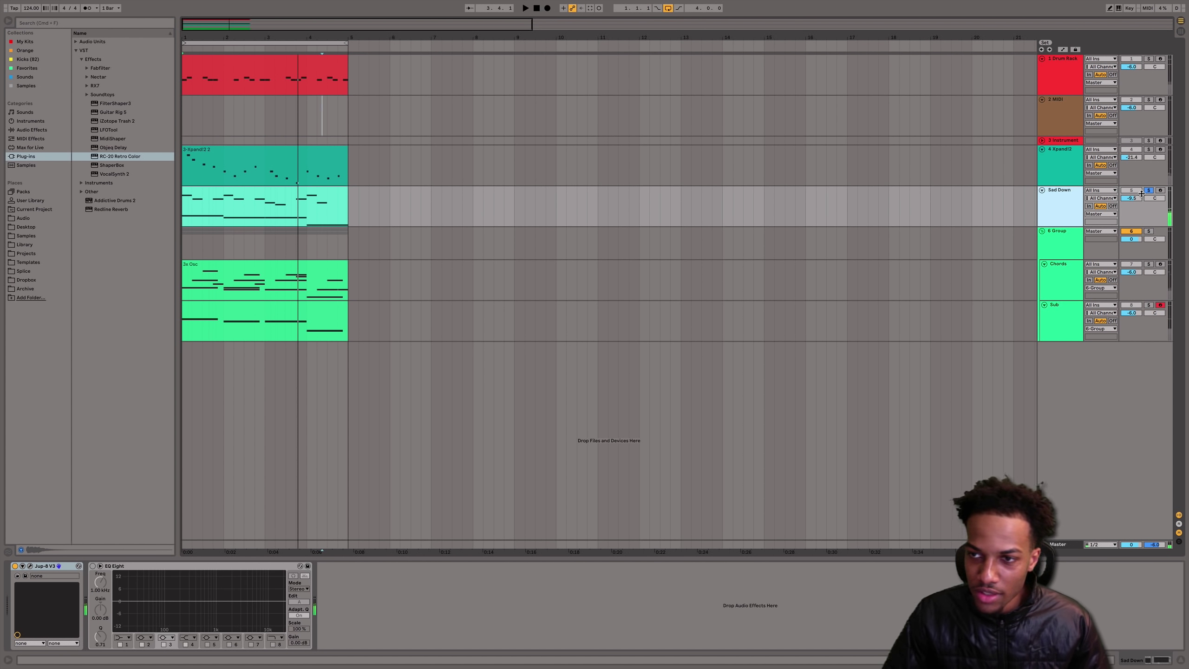
- Unsolo Sad Down, group it together with the chord and sub group, and name the new group RC20
{"action": "left_click", "coordinate": [1148, 190]}
{"action": "left_click", "coordinate": [1062, 245]}
{"action": "left_click", "coordinate": [1066, 215], "text": "shift"}
{"action": "key", "text": "super+g"}
{"action": "key", "text": "super+r"}
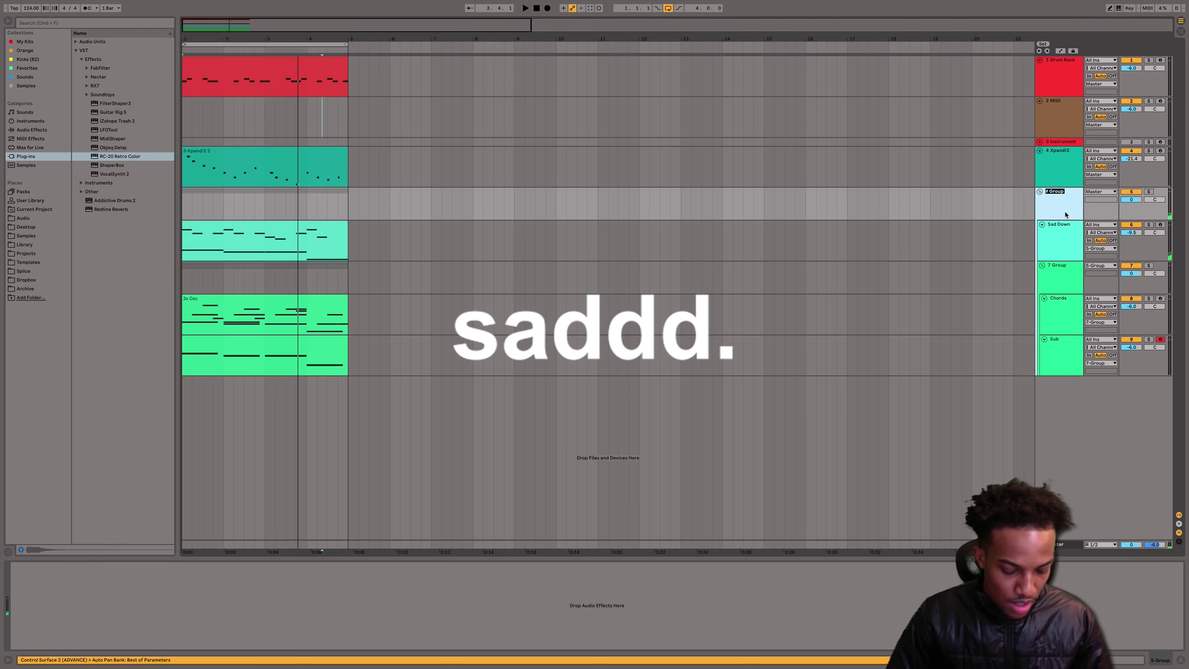
{"action": "type", "text": "RC20"}
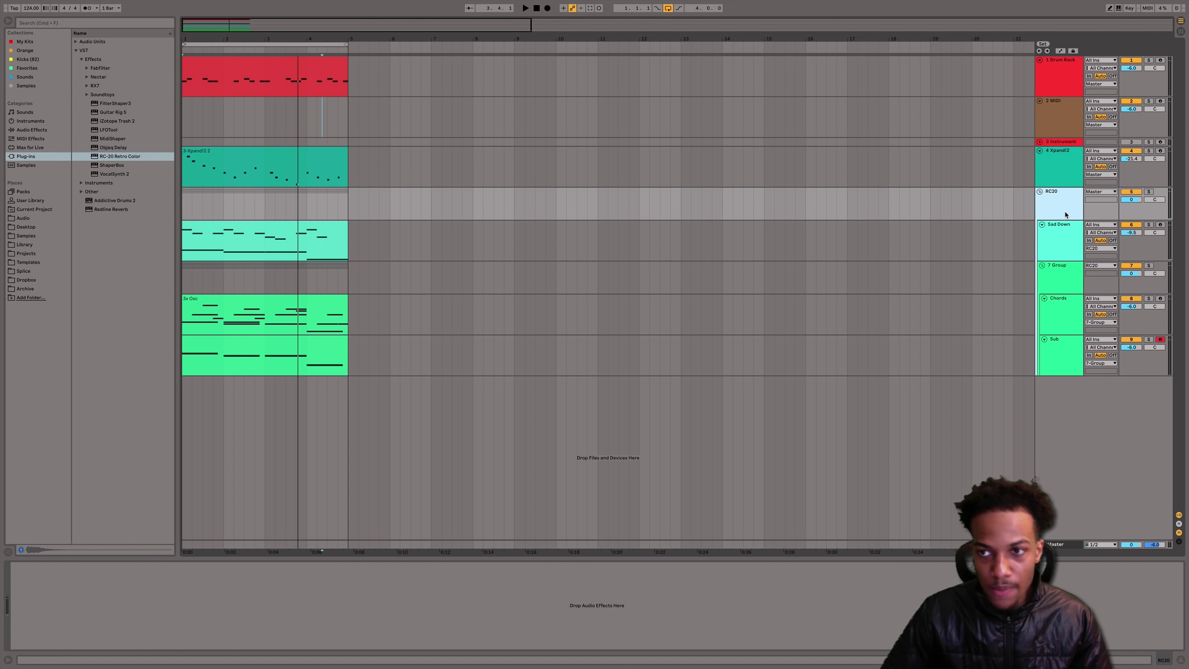
- Paste the RC-20 Retro Color device onto the RC20 group, accept its location warnings and close the plug-in window
{"action": "left_click", "coordinate": [1073, 250]}
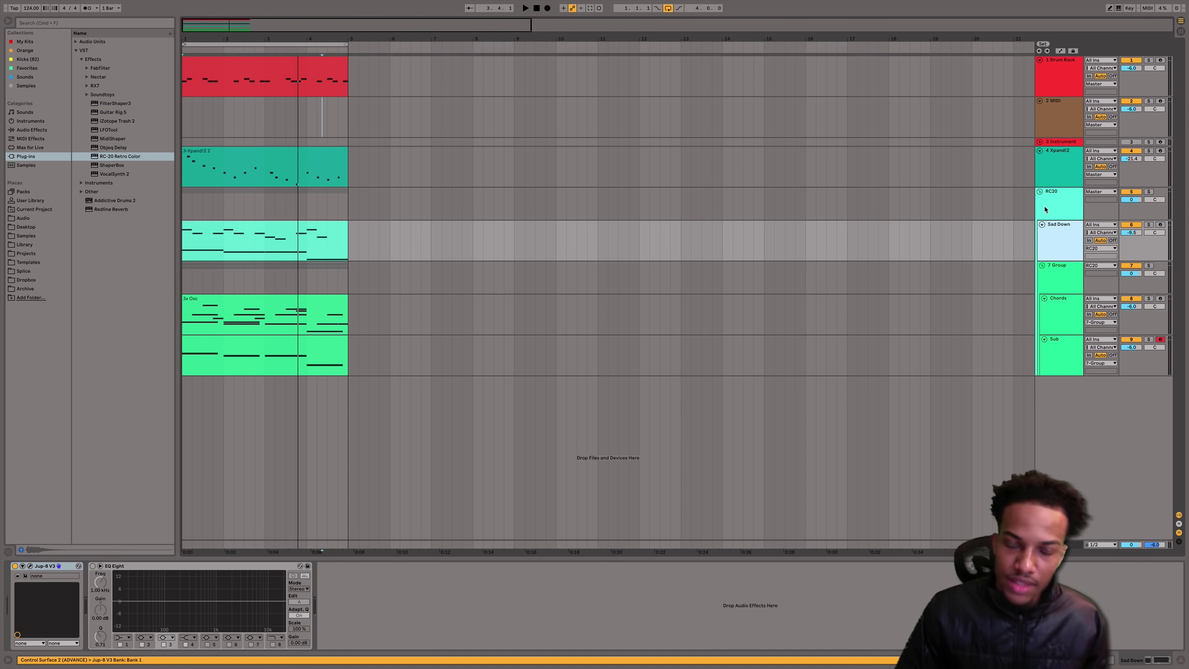
{"action": "left_click", "coordinate": [1064, 199]}
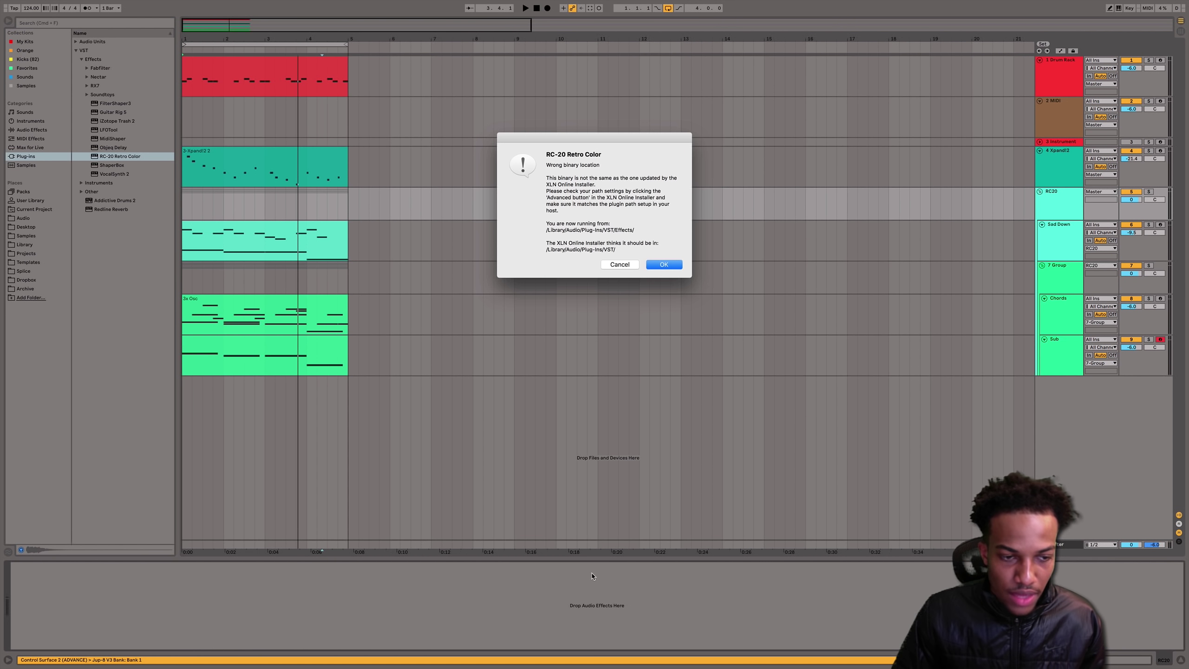
{"action": "left_click", "coordinate": [669, 265]}
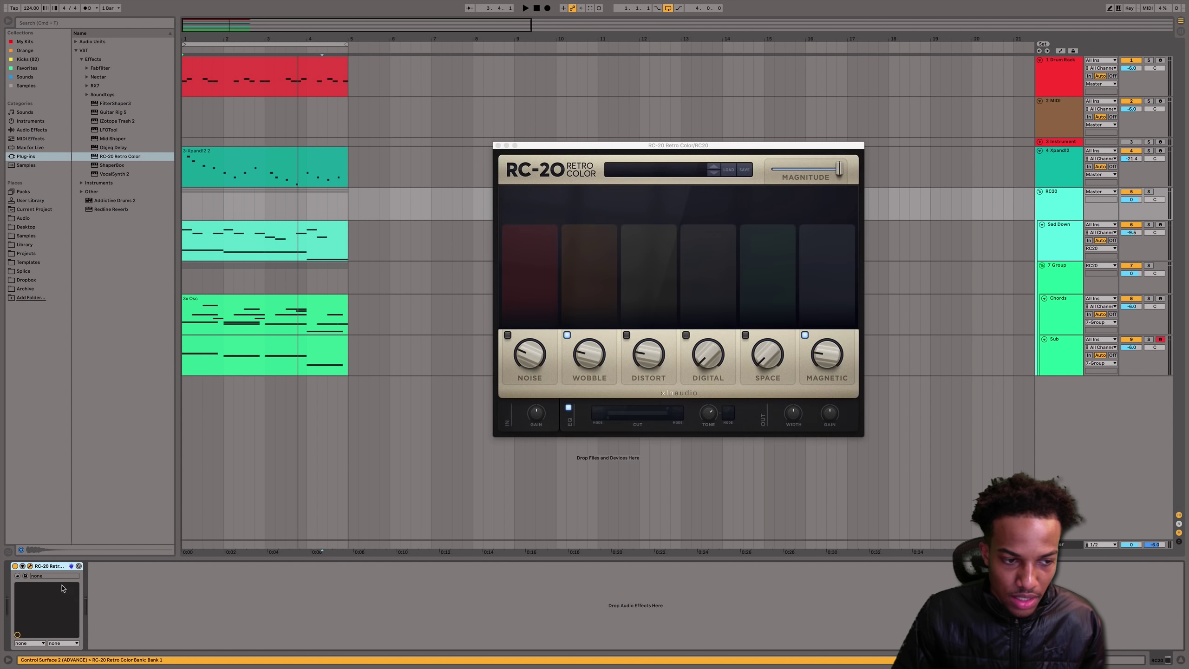
{"action": "left_click", "coordinate": [679, 367]}
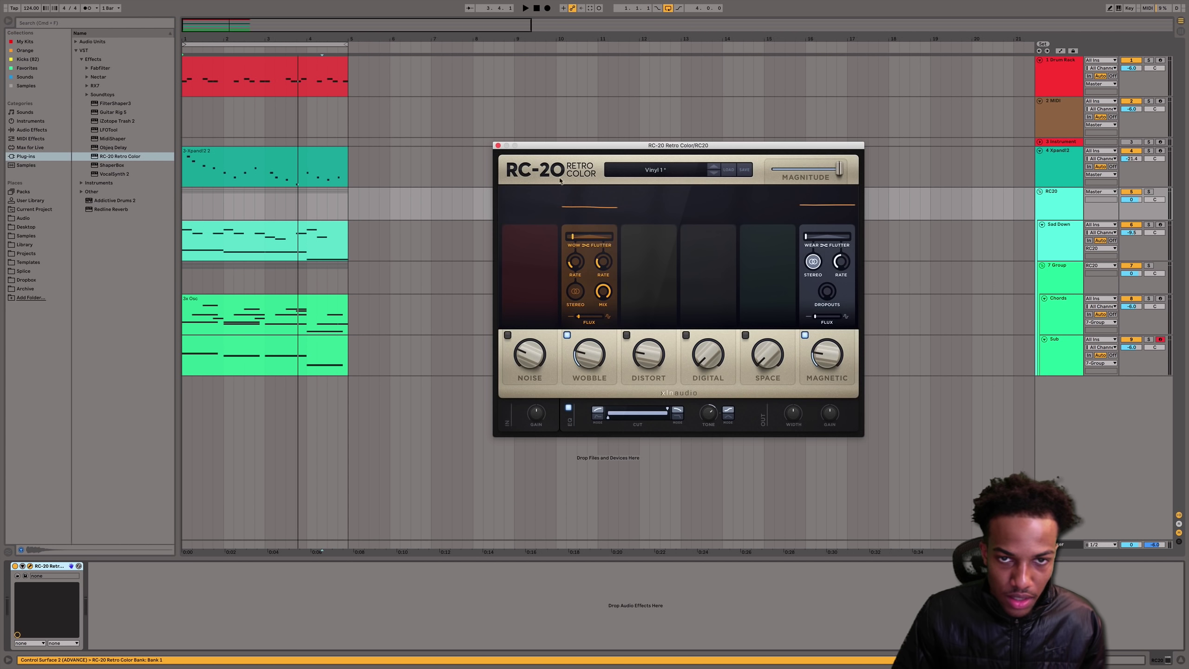
{"action": "left_click", "coordinate": [498, 146]}
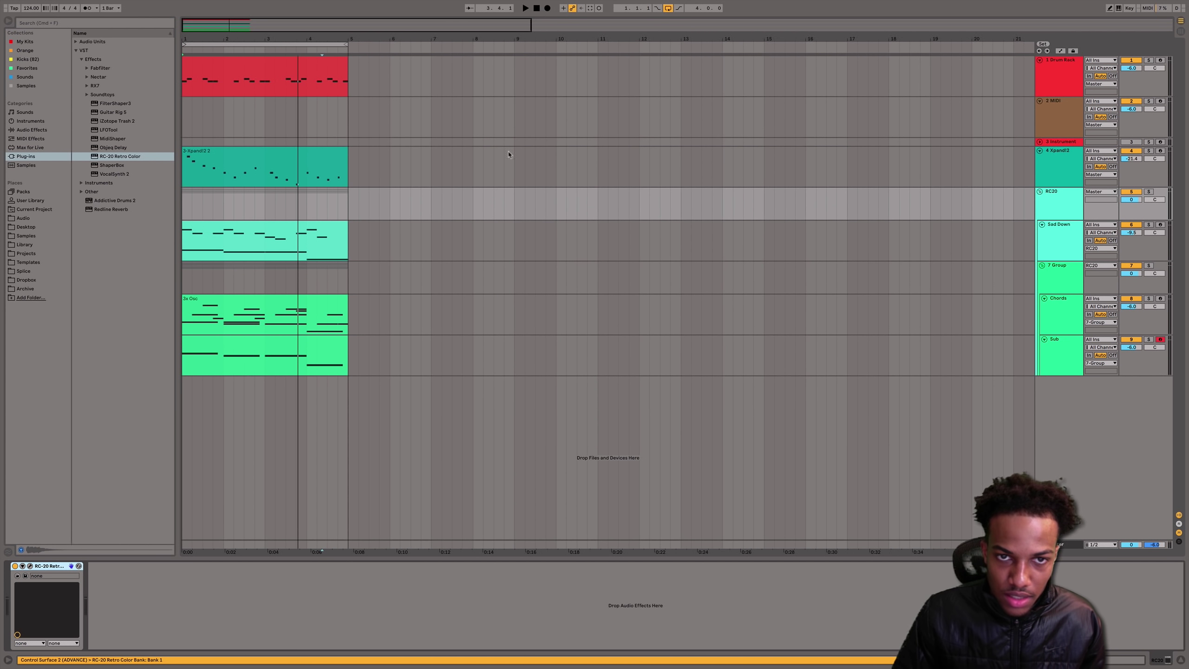
{"action": "left_click", "coordinate": [1051, 239]}
{"action": "left_click", "coordinate": [1052, 271]}
{"action": "left_click", "coordinate": [1053, 234]}
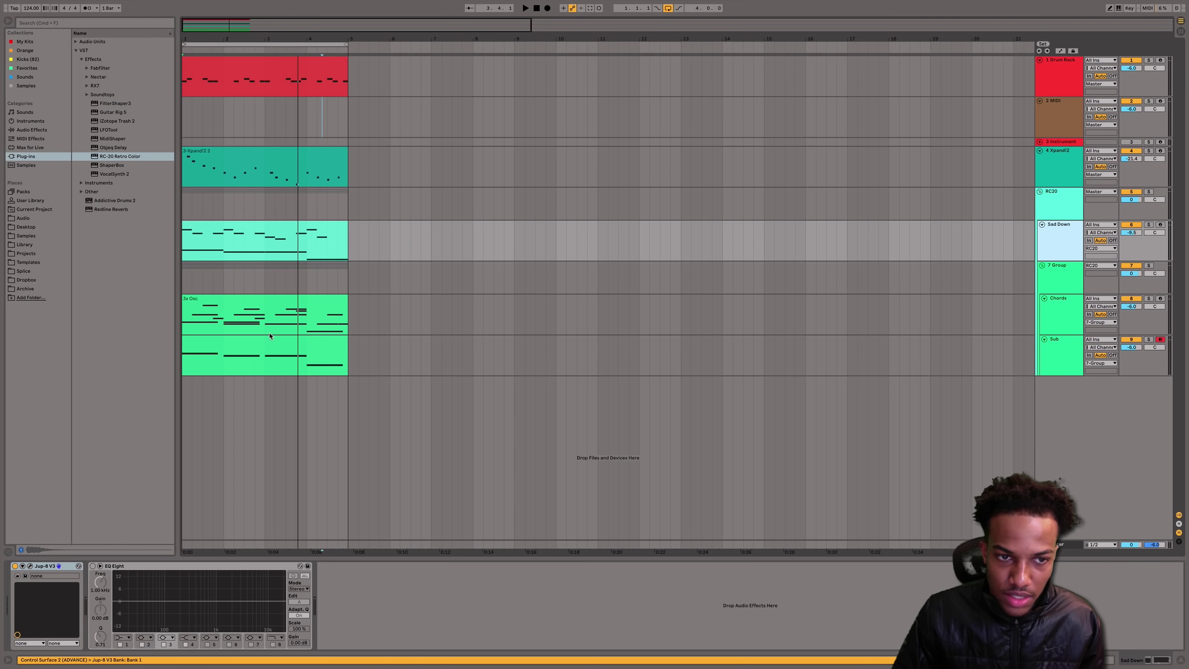
{"action": "left_click", "coordinate": [1059, 210]}
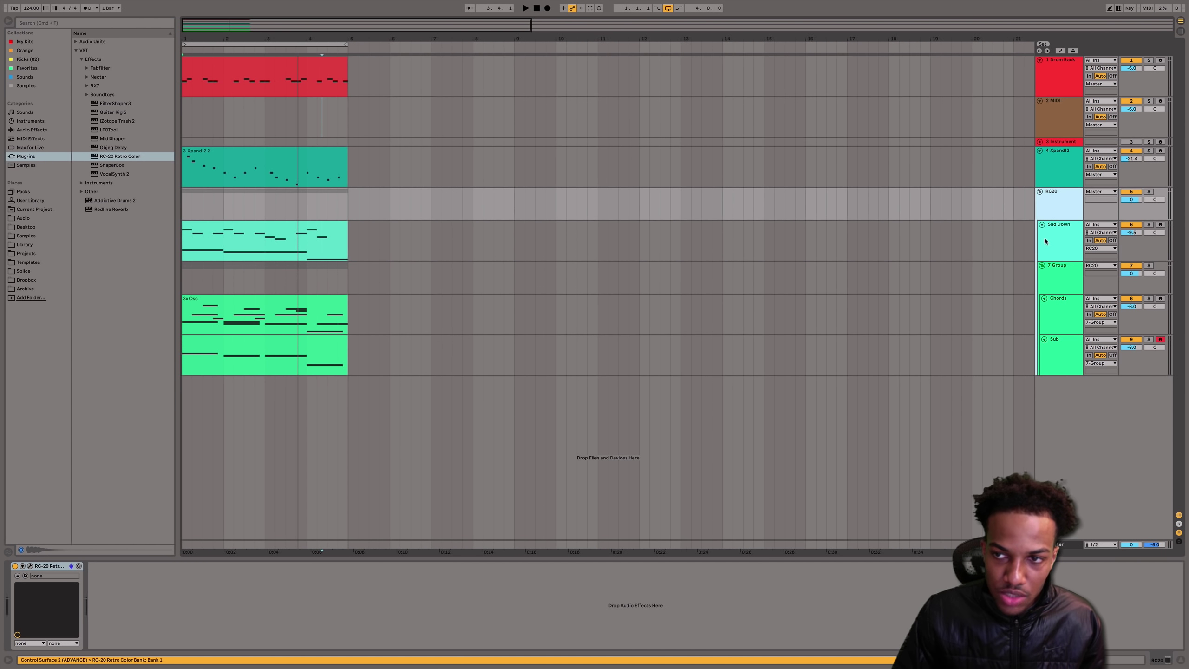
{"action": "left_click", "coordinate": [1063, 238]}
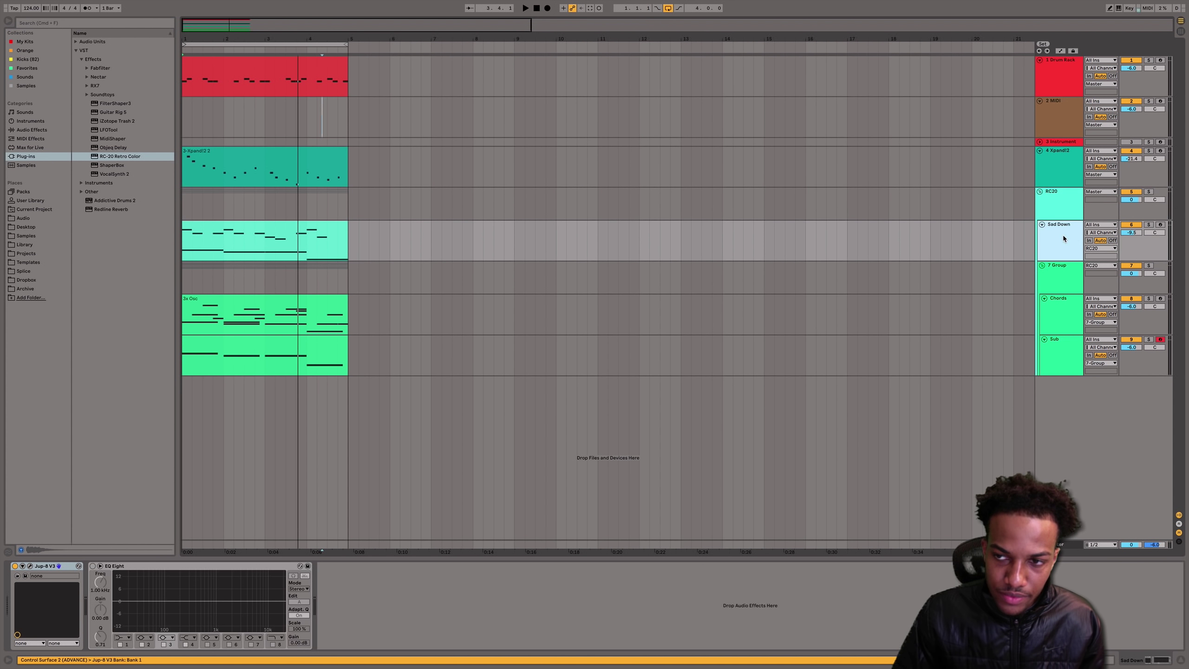
- Rename the nested group holding the chord and sub tracks as Chords
{"action": "left_click", "coordinate": [1065, 283]}
{"action": "left_click", "coordinate": [1042, 265]}
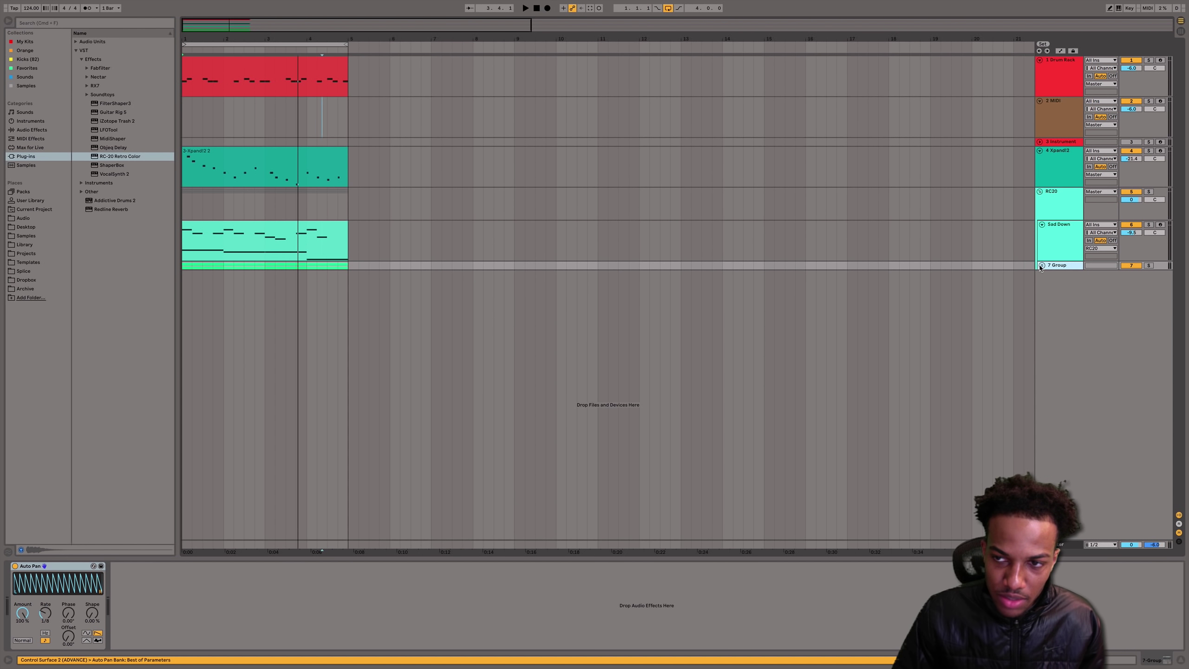
{"action": "left_click", "coordinate": [1042, 265]}
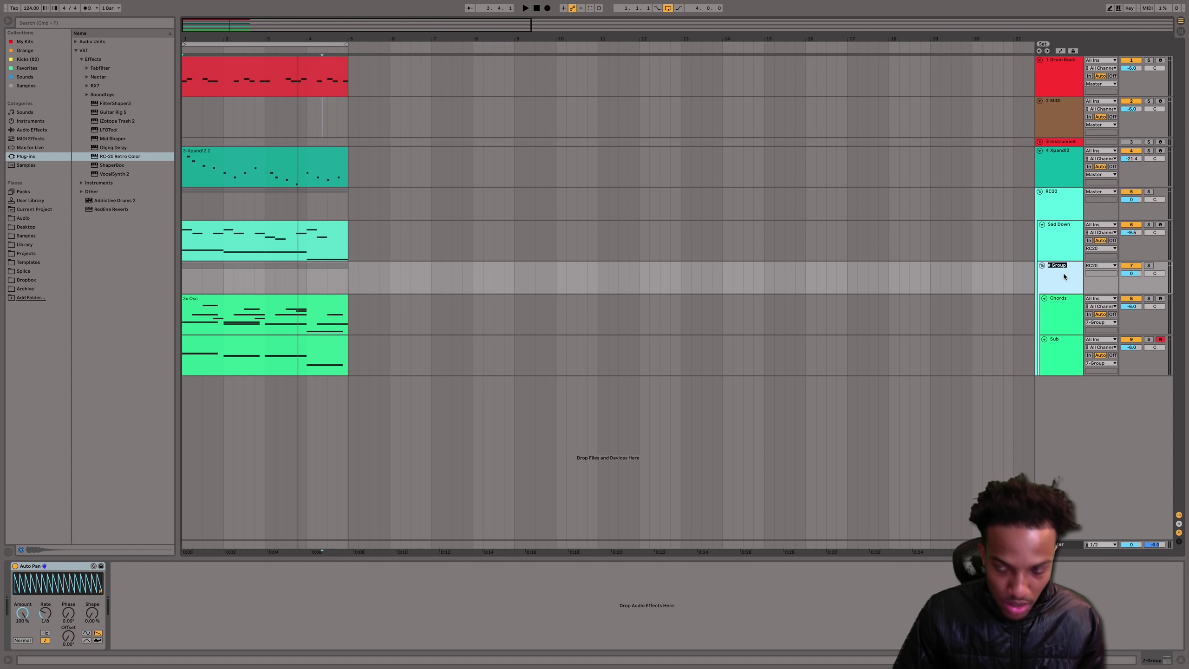
{"action": "type", "text": "rds"}
{"action": "key", "text": "Return"}
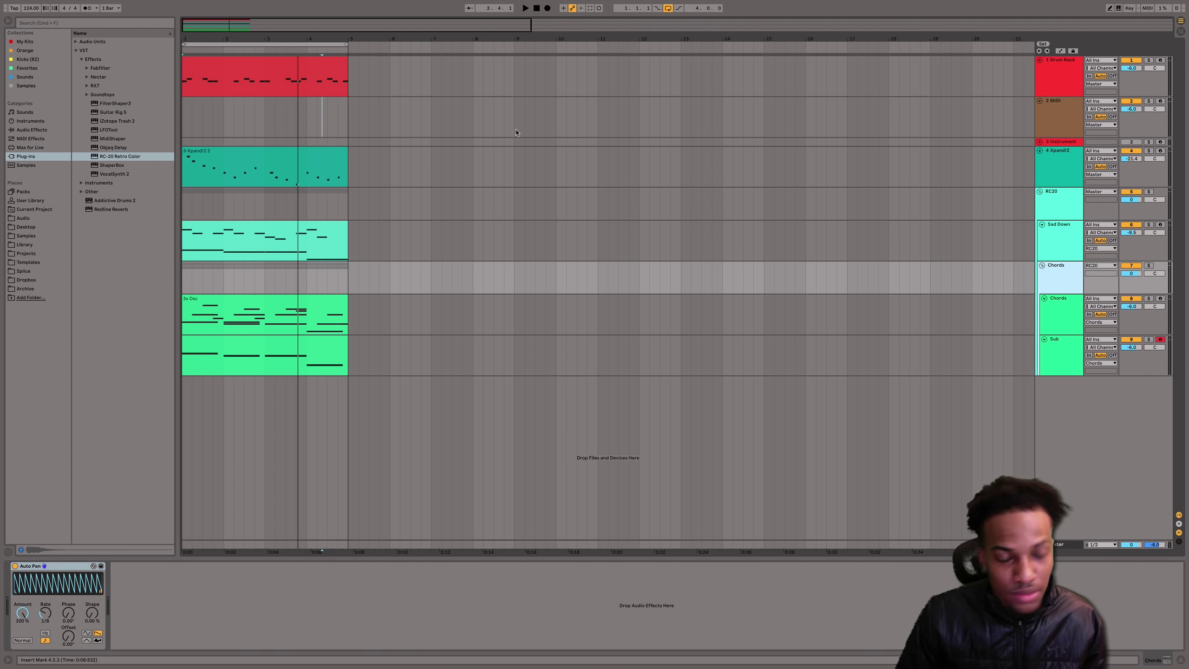
- Play the loop, set the Wobble balance of the RC20 group's RC-20 Retro Color to Wow 100% and Flutter 28%, and close the plug-in window
{"action": "left_click", "coordinate": [260, 227]}
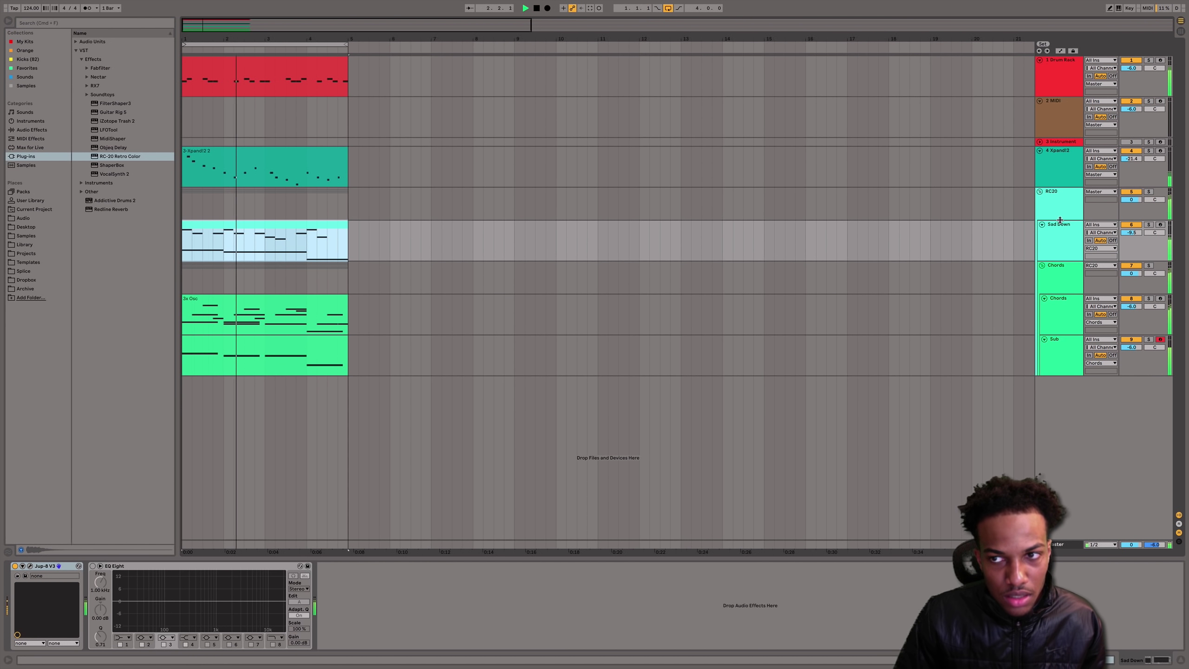
{"action": "left_click", "coordinate": [1059, 203]}
{"action": "left_click", "coordinate": [30, 566]}
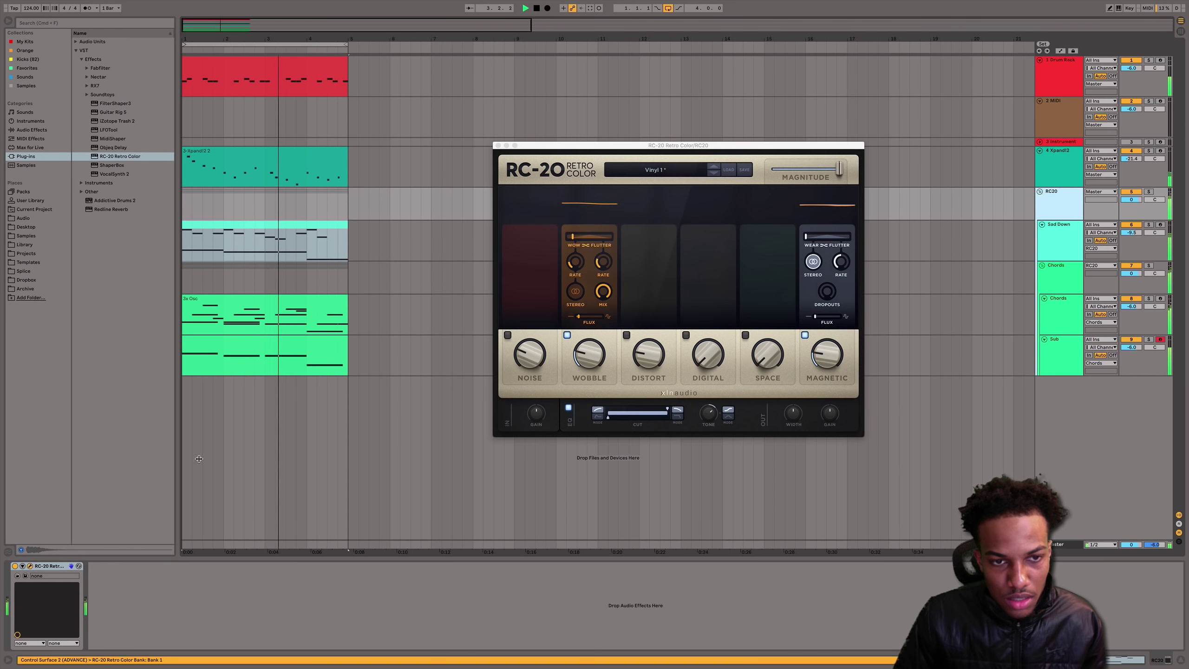
{"action": "mouse_move", "coordinate": [604, 378]}
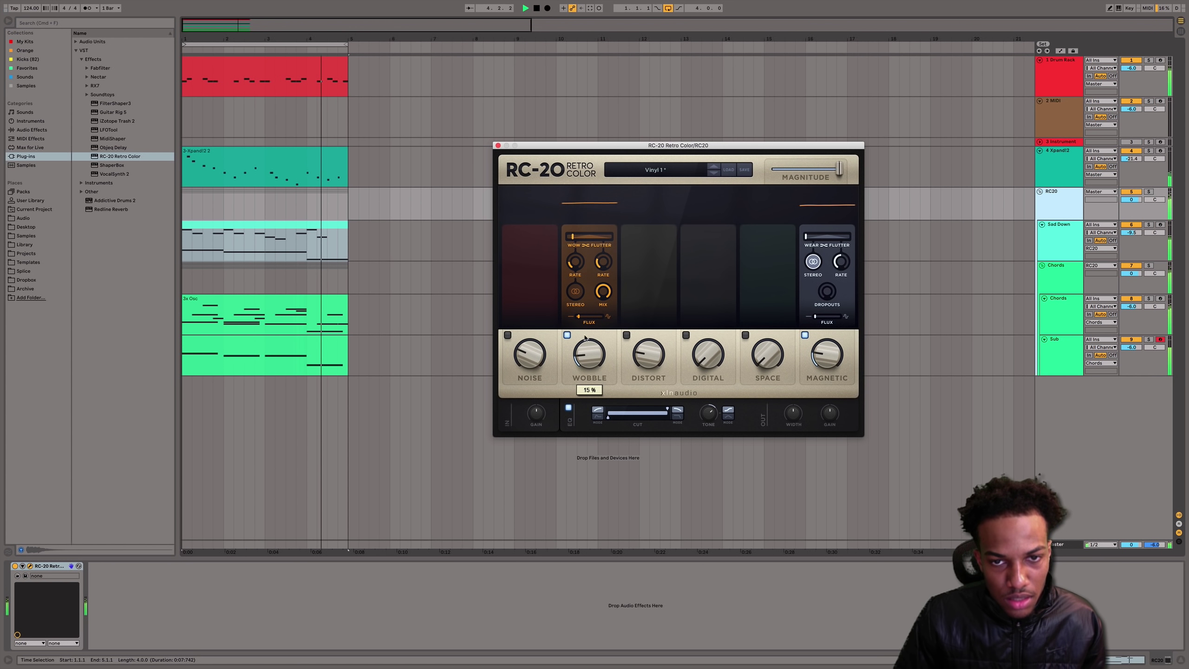
{"action": "left_click_drag", "start_coordinate": [574, 237], "coordinate": [554, 228]}
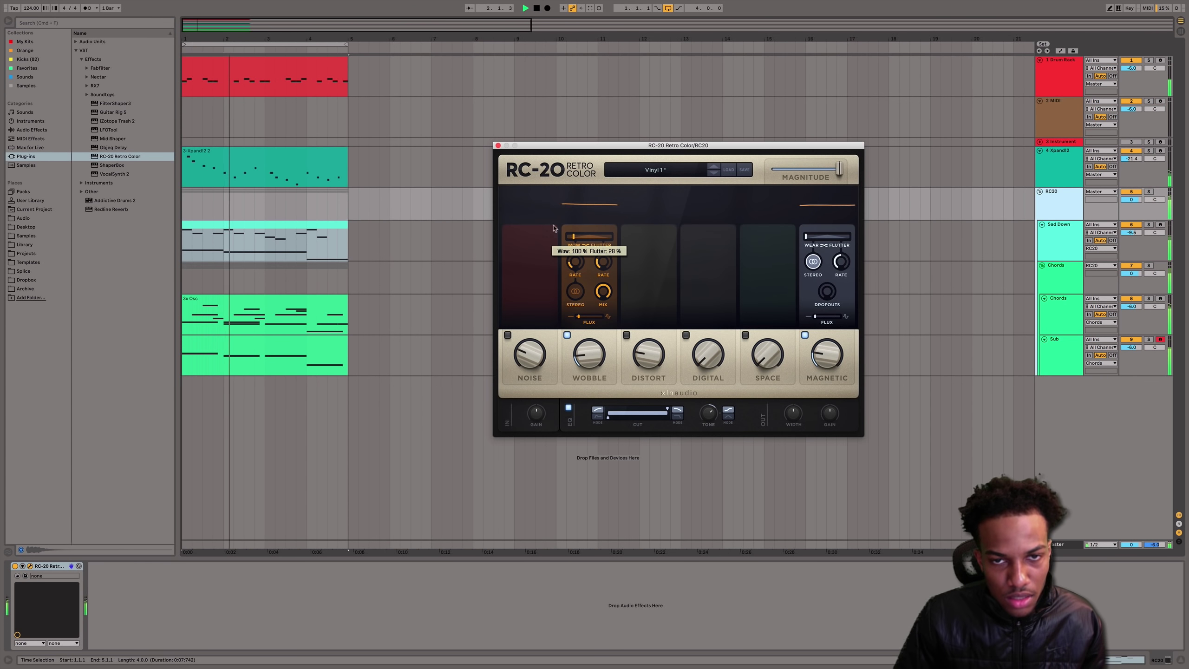
{"action": "left_click", "coordinate": [498, 146]}
{"action": "left_click", "coordinate": [1129, 233]}
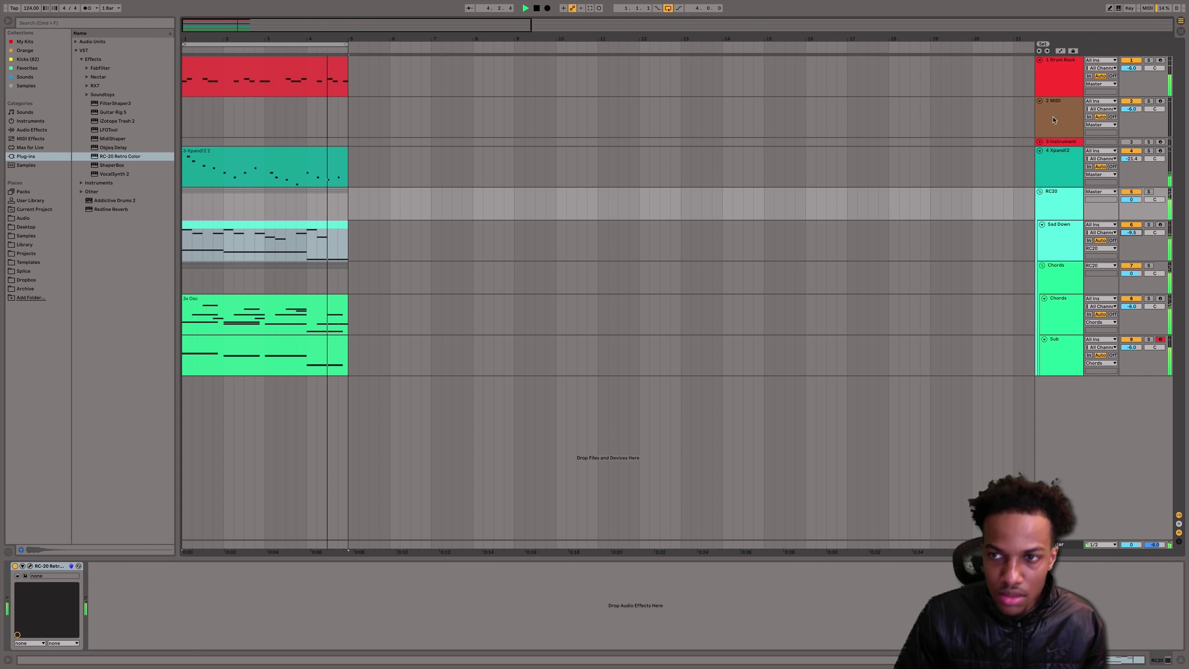
- Select the empty MIDI track and look through the Drum Kits folder of the Samples library
{"action": "left_click", "coordinate": [933, 110]}
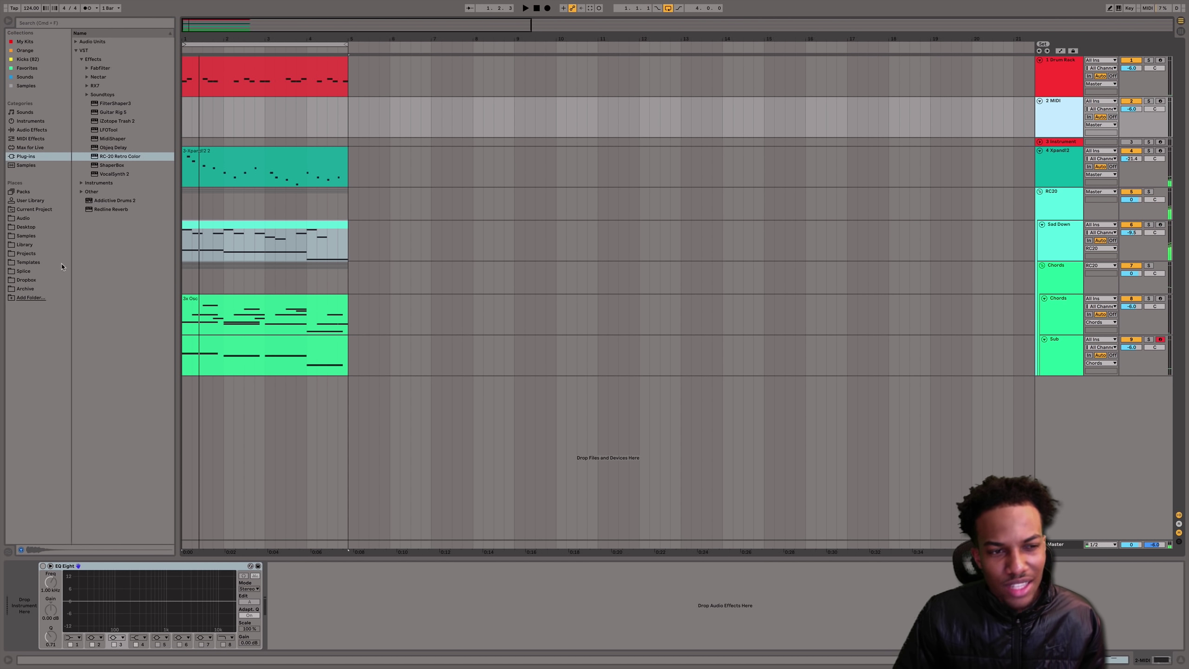
{"action": "left_click", "coordinate": [26, 235]}
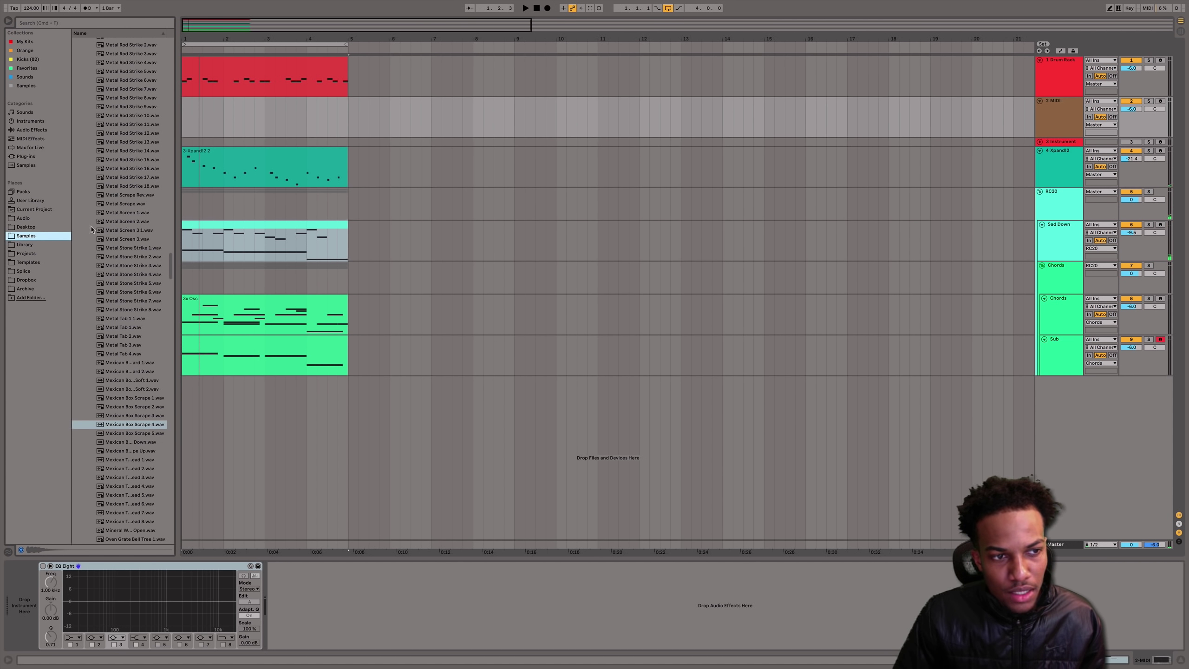
{"action": "left_click_drag", "start_coordinate": [171, 256], "coordinate": [171, 40]}
{"action": "left_click", "coordinate": [81, 67]}
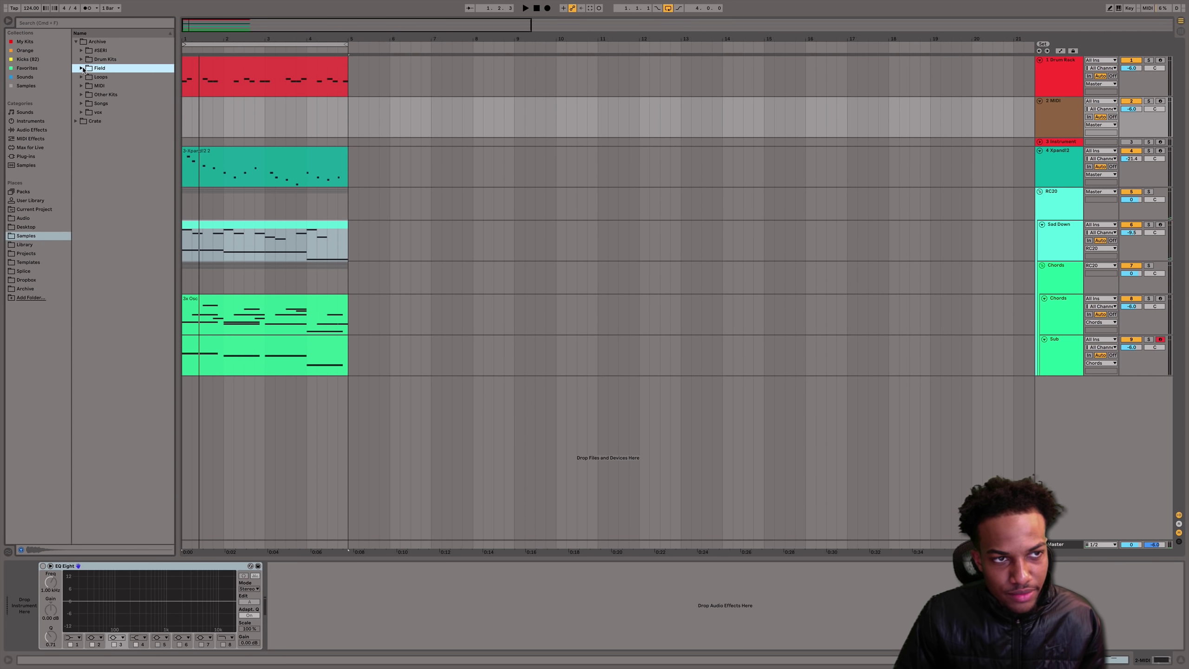
{"action": "left_click", "coordinate": [82, 59]}
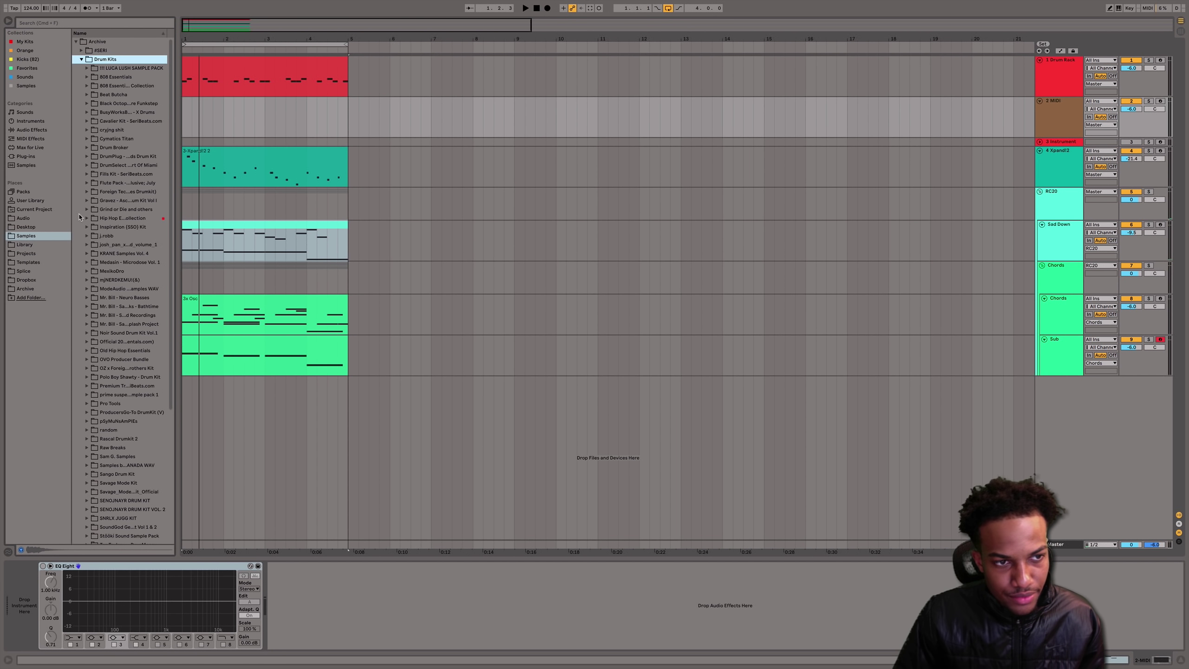
{"action": "left_click", "coordinate": [80, 60]}
- Load the closed hi-hat sample mafia chh 5.wav from the Mafia Kit in My Kits onto the selected MIDI track
{"action": "left_click", "coordinate": [40, 42]}
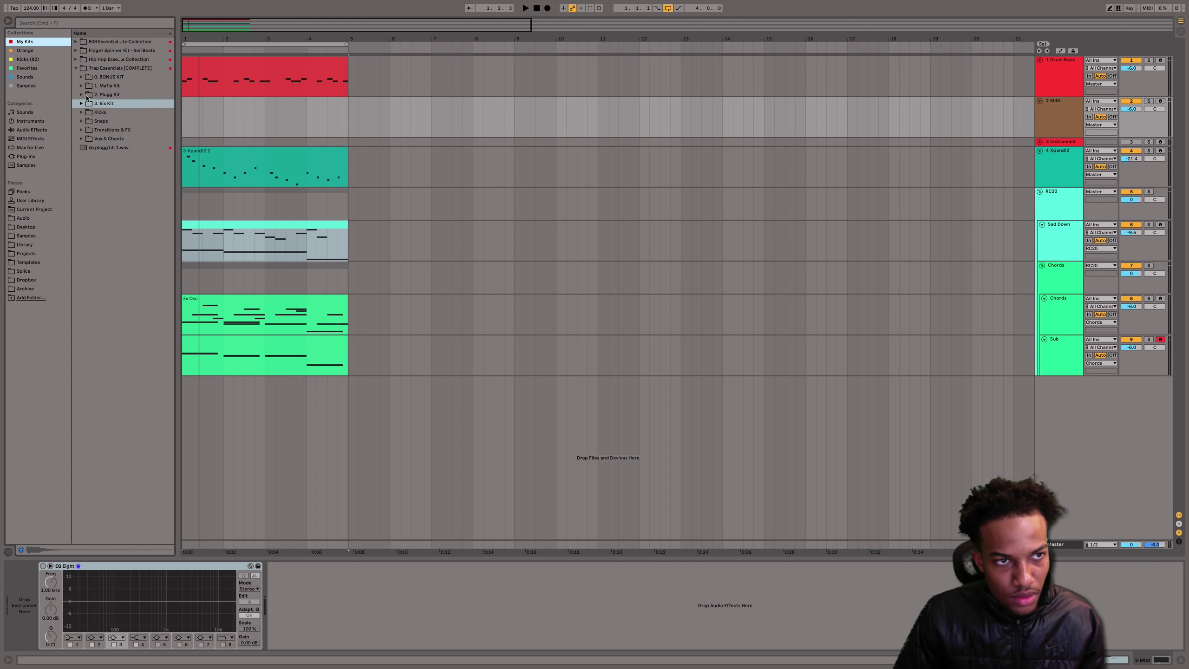
{"action": "left_click", "coordinate": [82, 86]}
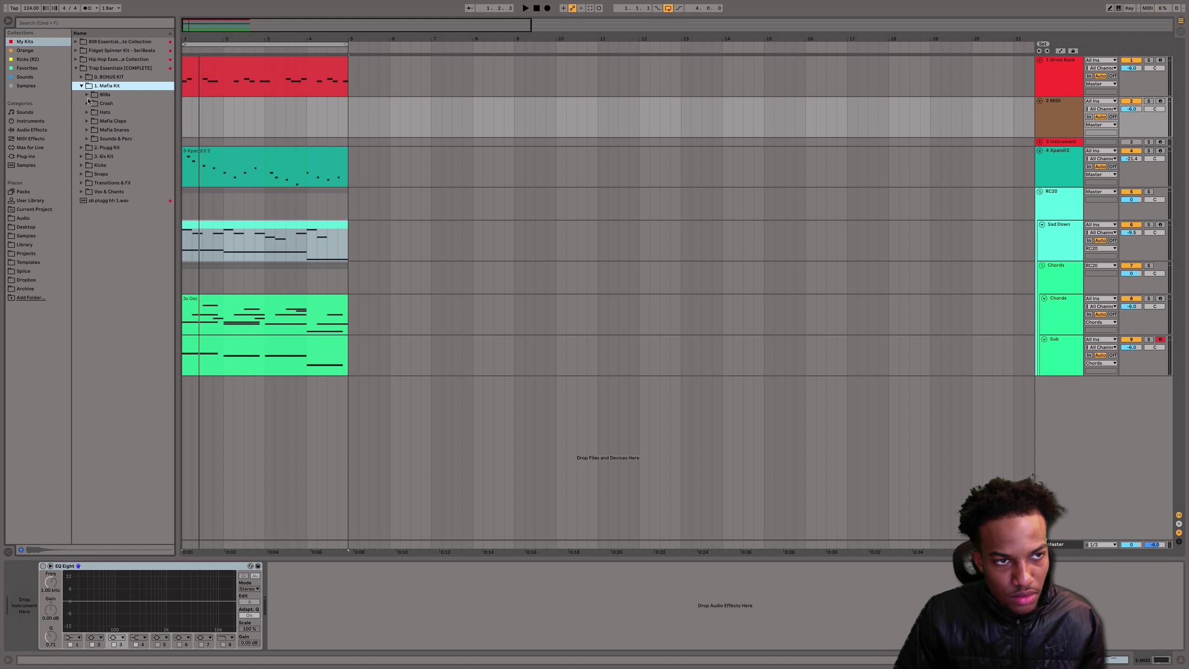
{"action": "left_click", "coordinate": [92, 113]}
{"action": "left_click", "coordinate": [113, 156]}
{"action": "left_click", "coordinate": [107, 201]}
{"action": "left_click", "coordinate": [114, 157]}
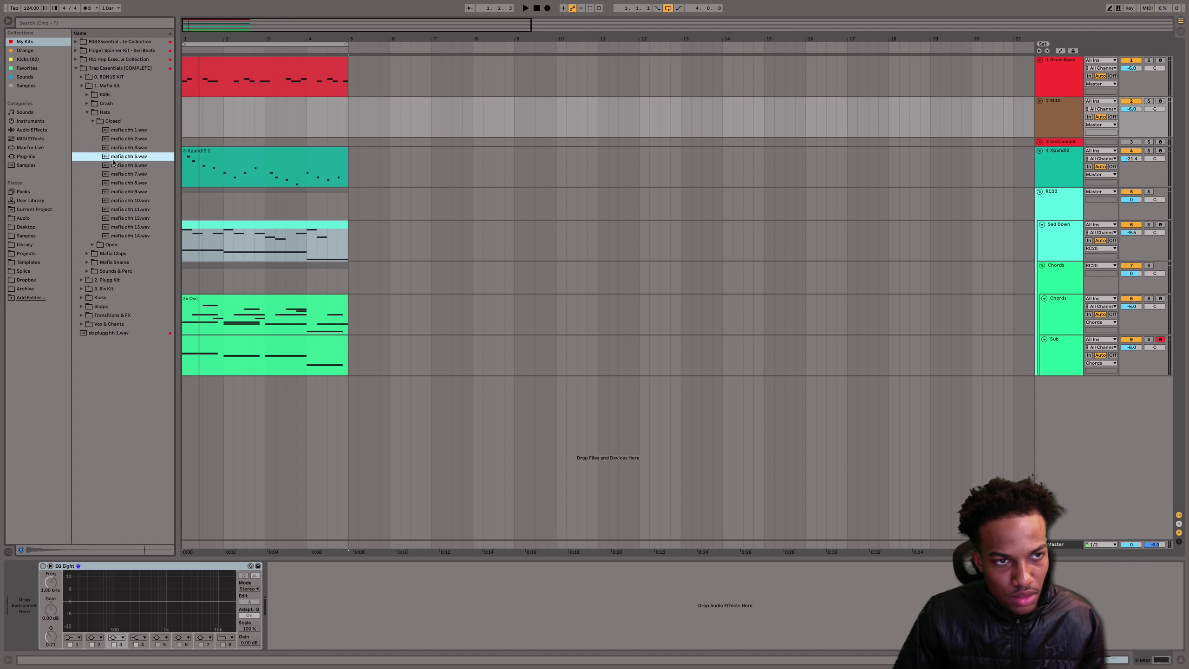
{"action": "double_click", "coordinate": [132, 158]}
- Create an empty MIDI clip on the hi-hat track spanning bars 1 to 4
{"action": "left_click_drag", "start_coordinate": [351, 122], "coordinate": [181, 131]}
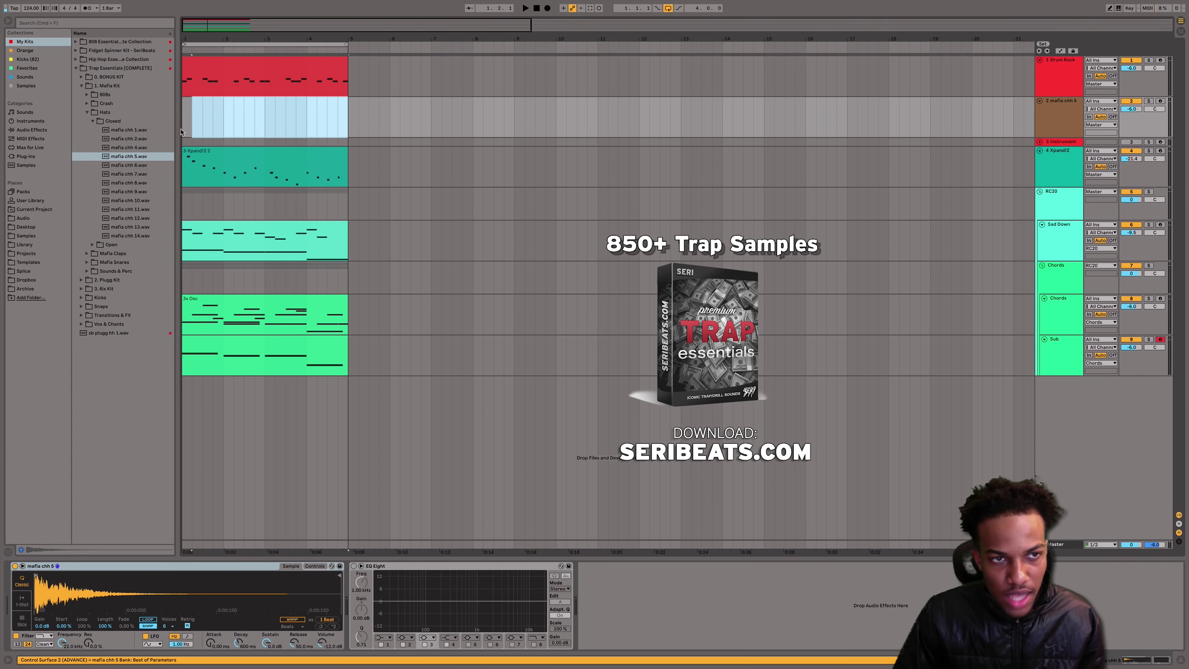
{"action": "key", "text": "super+shift+m"}
{"action": "left_click", "coordinate": [154, 344]}
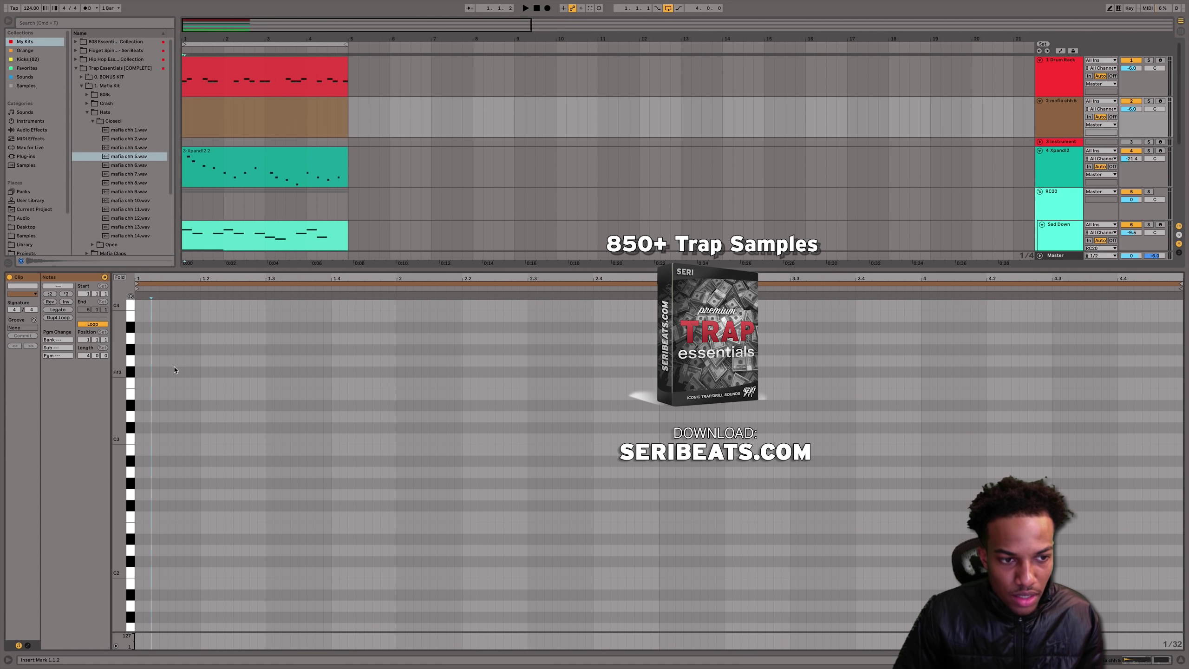
- Enter two eighth-note C3 hi-hat hits at the clip's start and duplicate them until they fill all four bars
{"action": "double_click", "coordinate": [166, 437]}
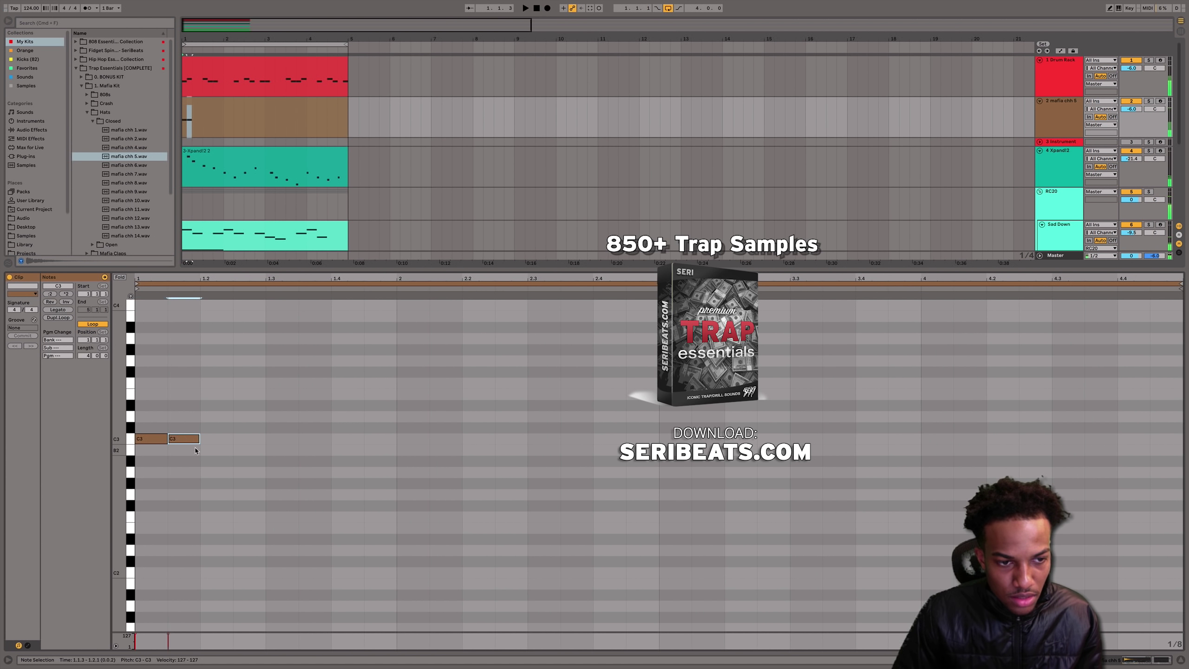
{"action": "left_click_drag", "start_coordinate": [195, 450], "coordinate": [146, 387]}
{"action": "key", "text": "super+d"}
{"action": "key", "text": "super+d"}
{"action": "key", "text": "super+d"}
{"action": "key", "text": "super+d"}
{"action": "key", "text": "super+d"}
{"action": "key", "text": "super+d"}
{"action": "key", "text": "super+d"}
{"action": "key", "text": "super+d"}
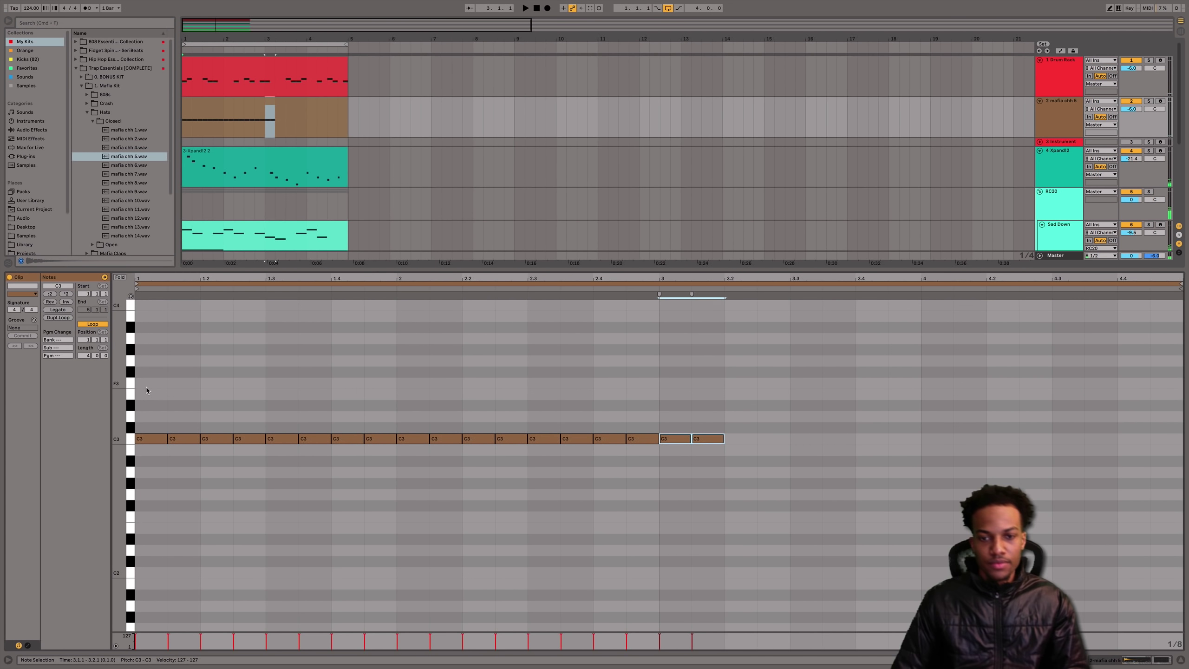
{"action": "key", "text": "super+d"}
{"action": "key", "text": "super+d"}
{"action": "key", "text": "super+d"}
{"action": "key", "text": "super+d"}
{"action": "key", "text": "super+d"}
{"action": "key", "text": "super+d"}
{"action": "key", "text": "super+d"}
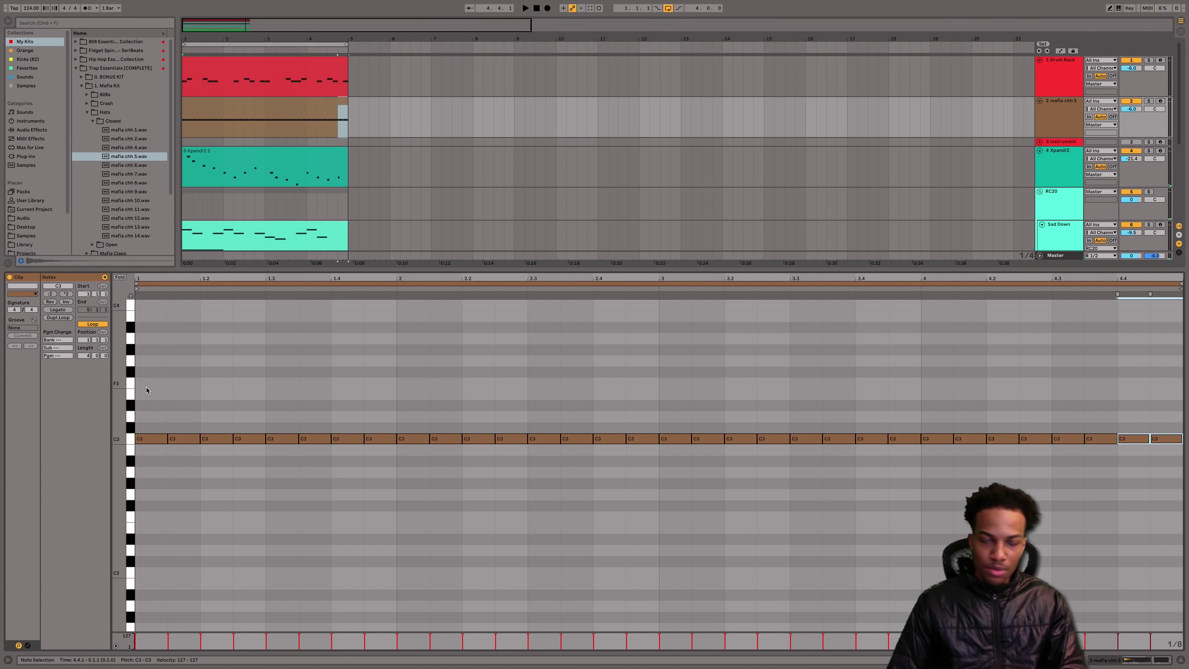
- While the loop plays, lower the hi-hat track to about -8.7 dB and shorten its sampler envelope to 447 ms decay and -inf dB sustain
{"action": "key", "text": "space"}
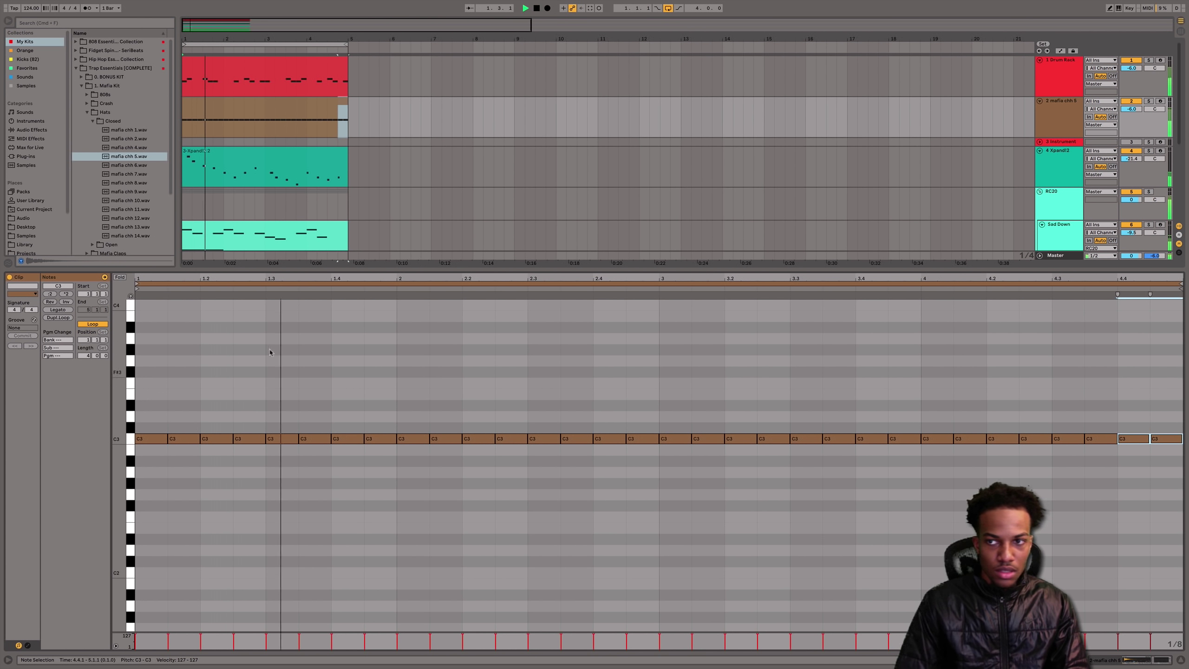
{"action": "left_click_drag", "start_coordinate": [1131, 108], "coordinate": [1132, 115]}
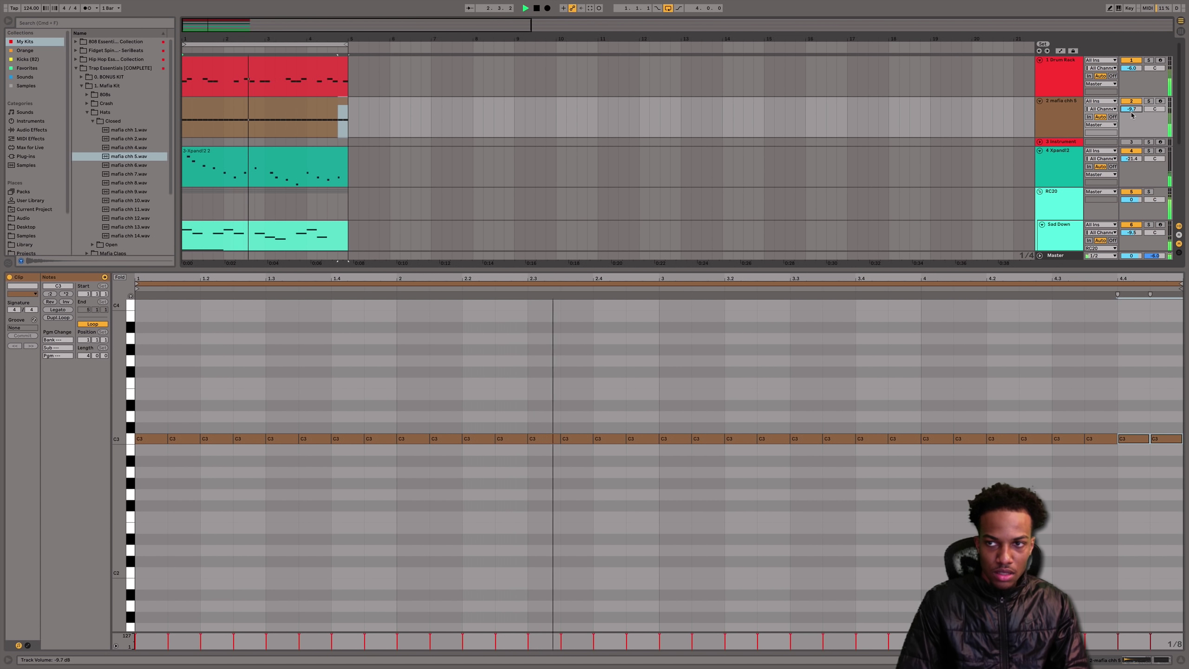
{"action": "left_click", "coordinate": [1059, 117]}
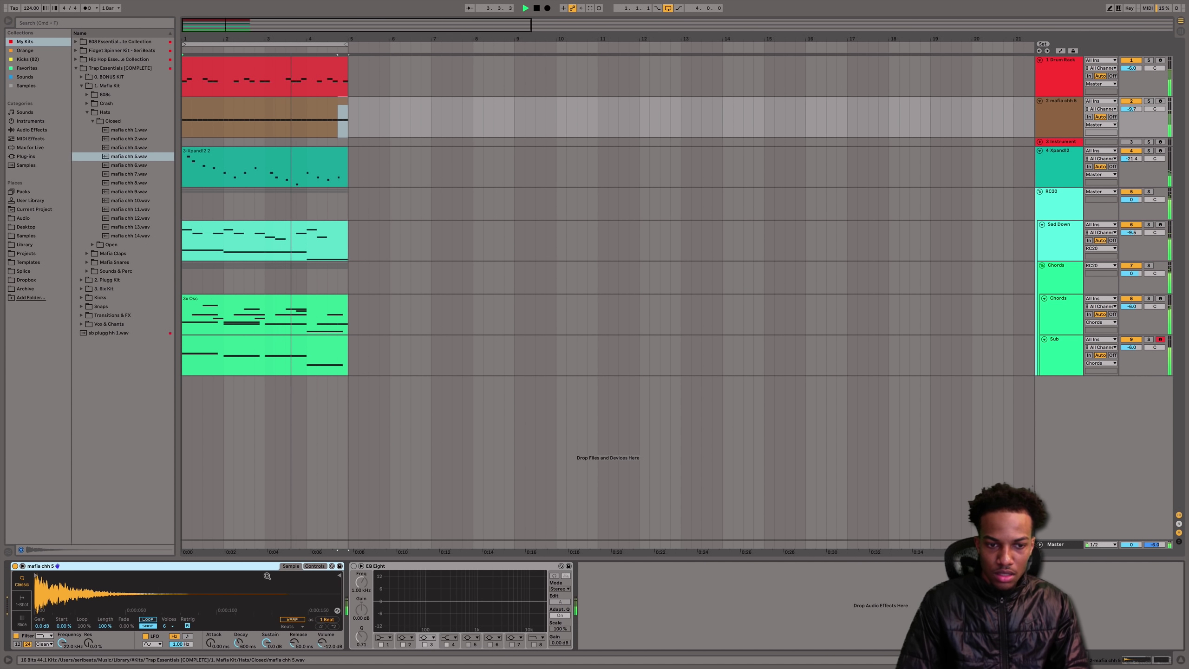
{"action": "left_click", "coordinate": [315, 566]}
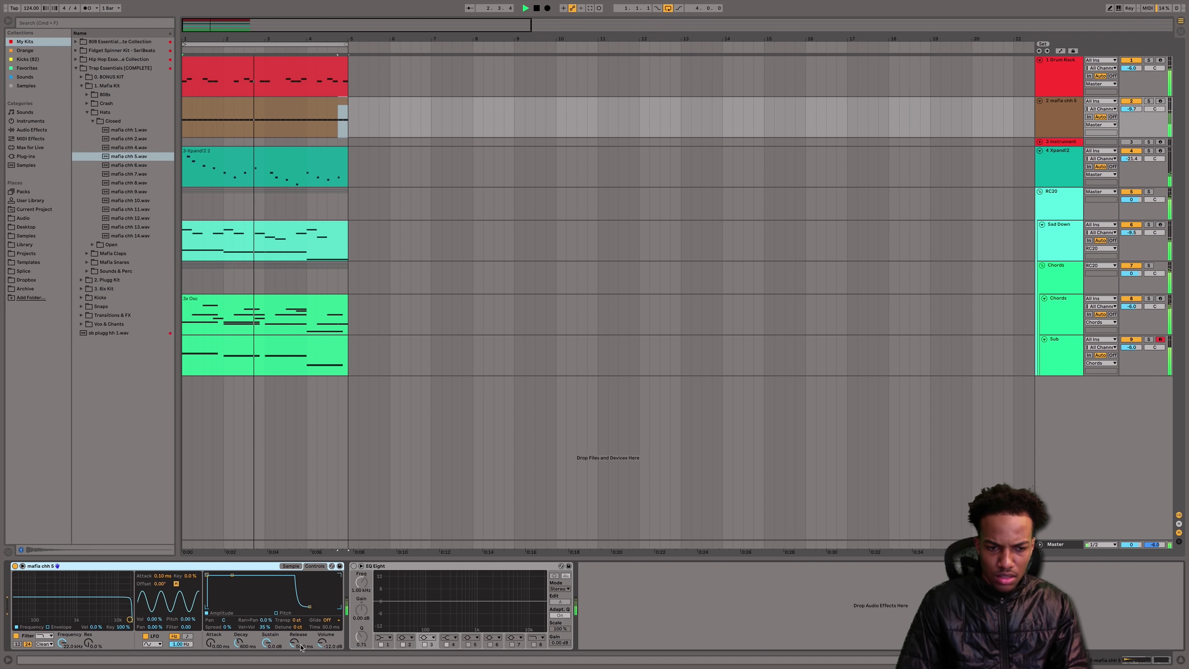
{"action": "left_click_drag", "start_coordinate": [267, 643], "coordinate": [239, 646]}
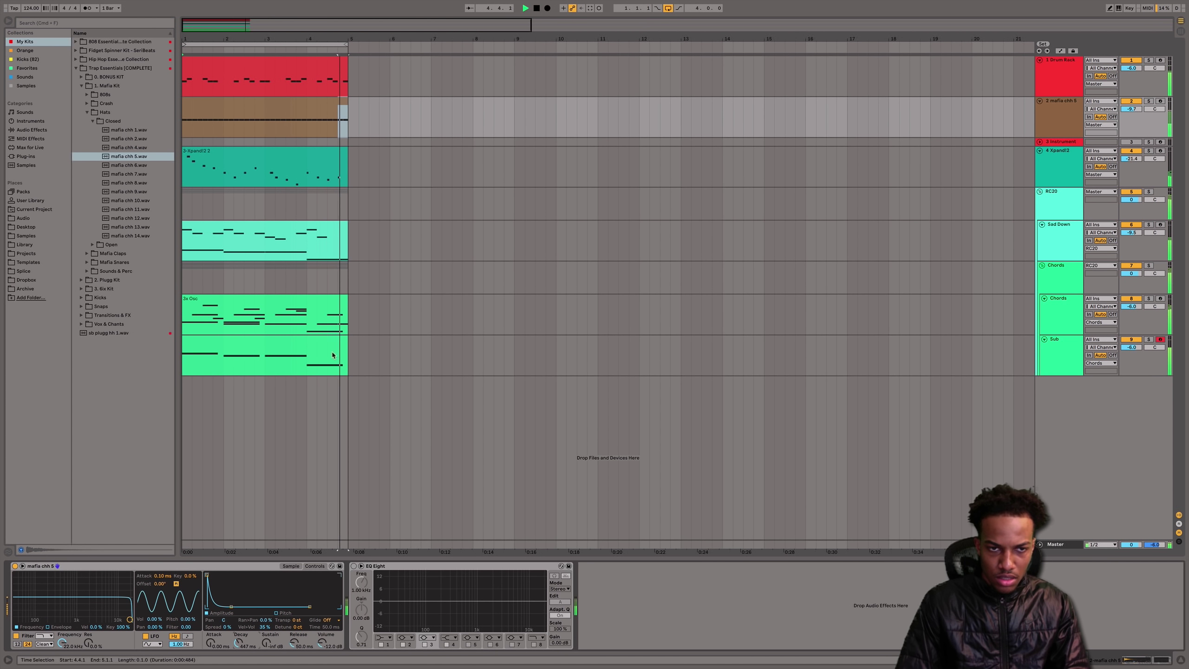
{"action": "key", "text": "space"}
- Transpose the hi-hat sampler to -2 st and play the loop
{"action": "double_click", "coordinate": [301, 115]}
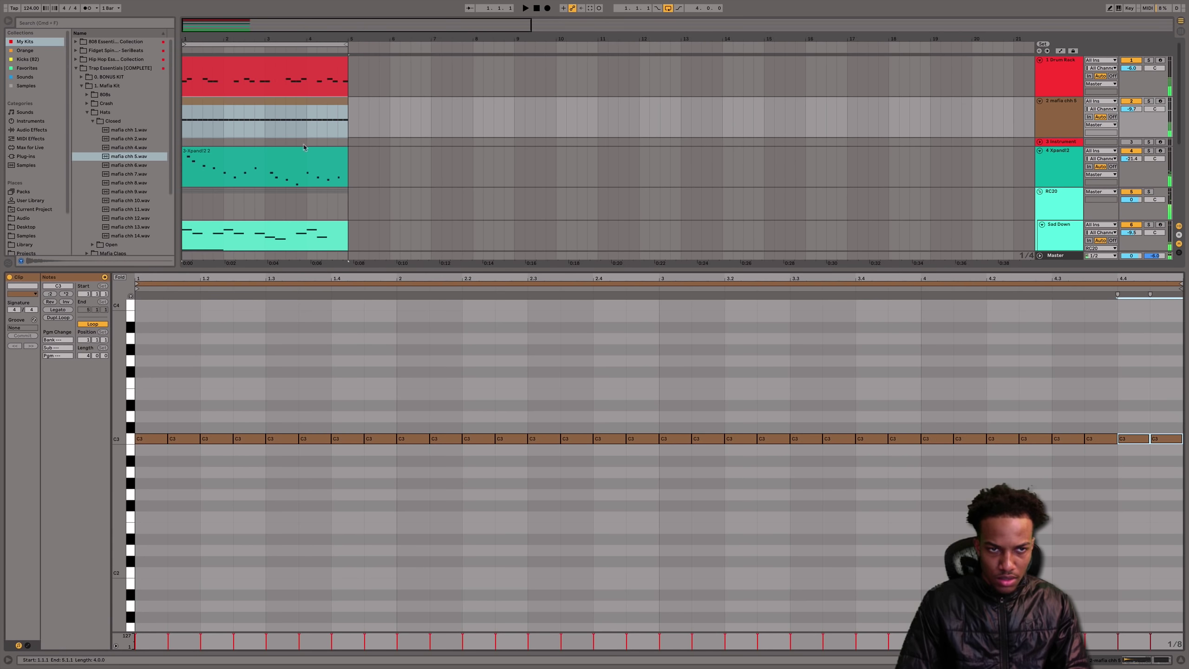
{"action": "left_click", "coordinate": [1062, 117]}
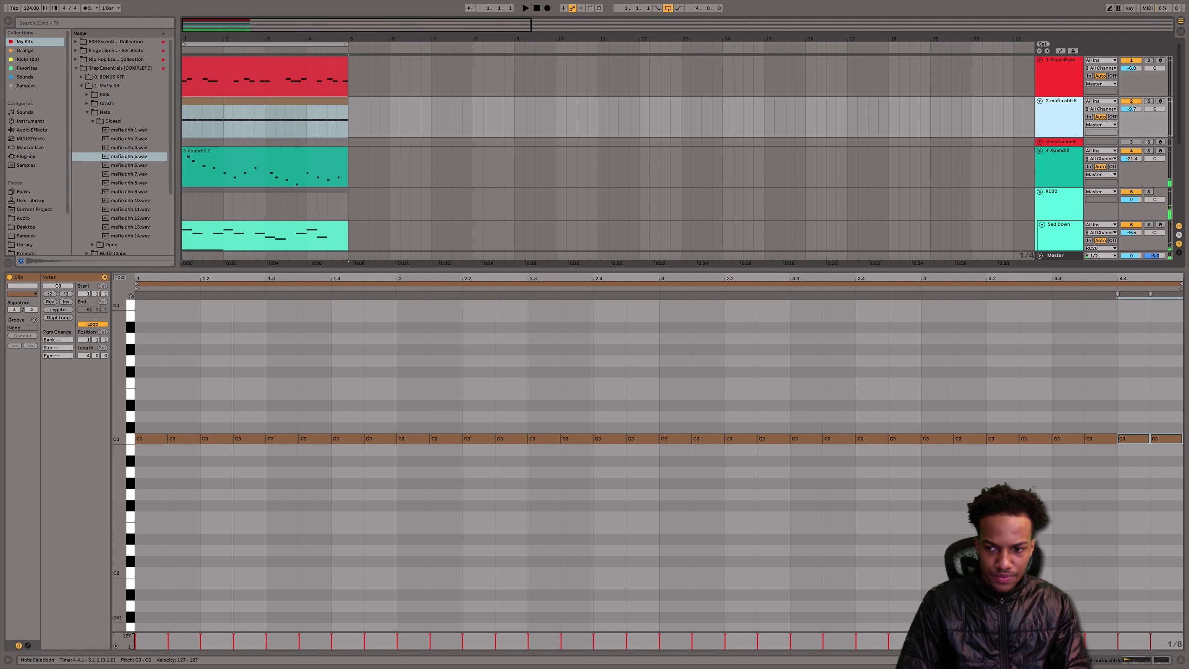
{"action": "left_click", "coordinate": [1106, 661]}
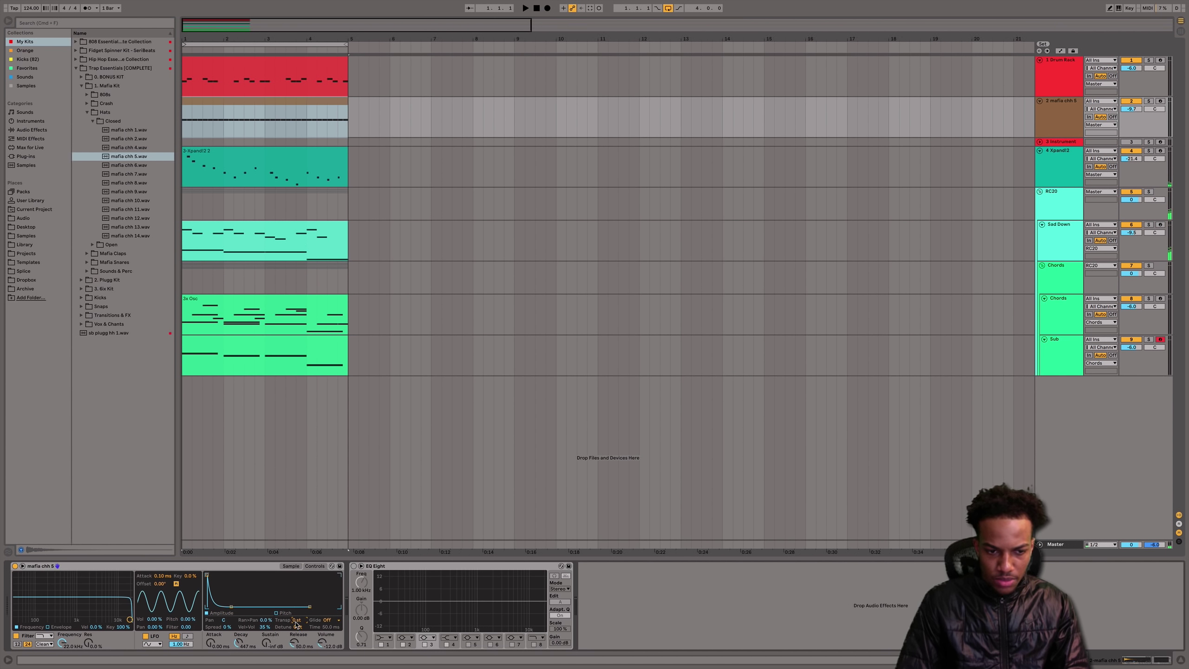
{"action": "key", "text": "space"}
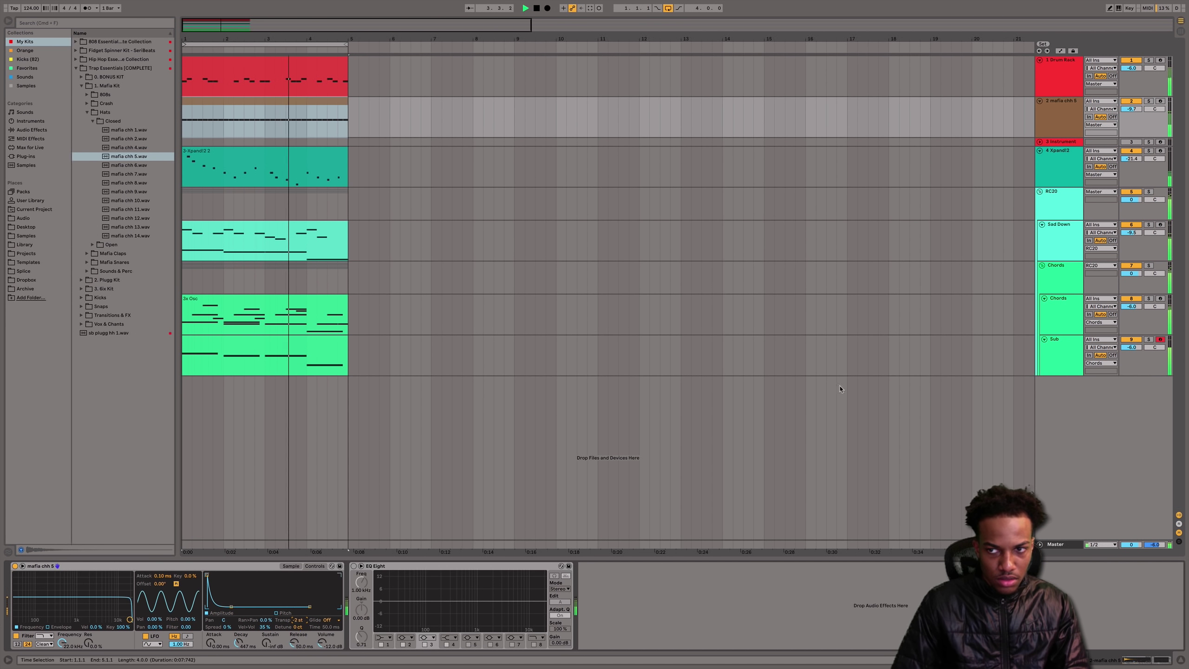
- Lower the Sad Down track to -12.7 dB and enable its EQ Eight with a low cut near 90 Hz and a high cut near 1.9 kHz
{"action": "left_click_drag", "start_coordinate": [1131, 233], "coordinate": [1131, 240]}
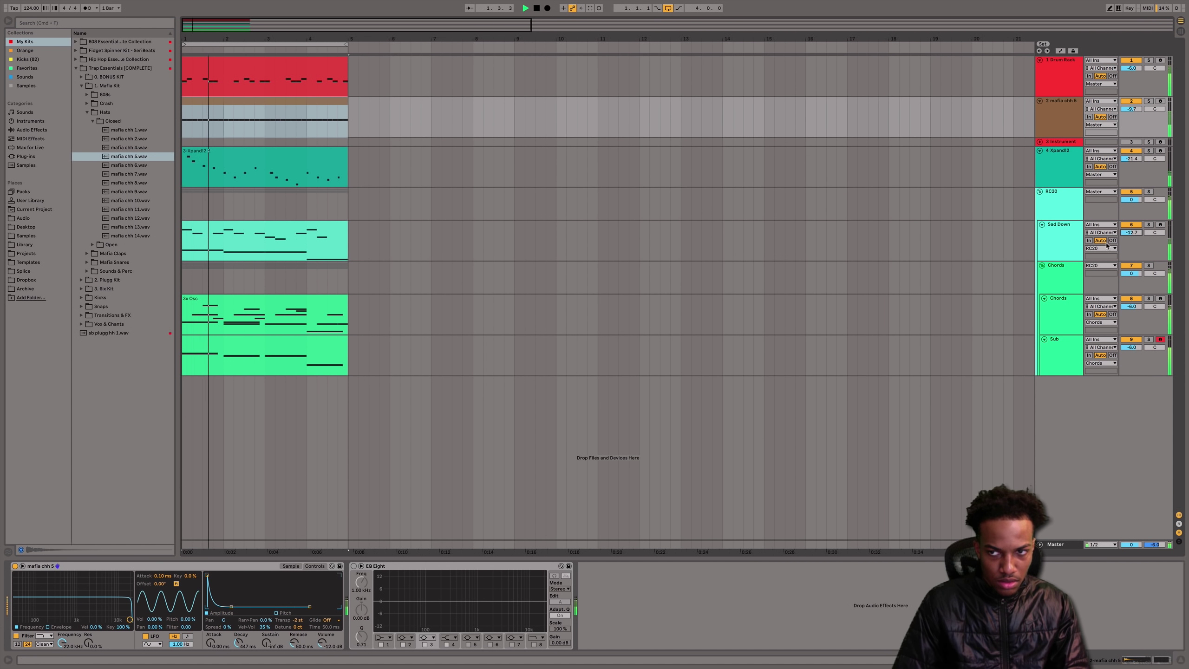
{"action": "left_click", "coordinate": [1074, 246]}
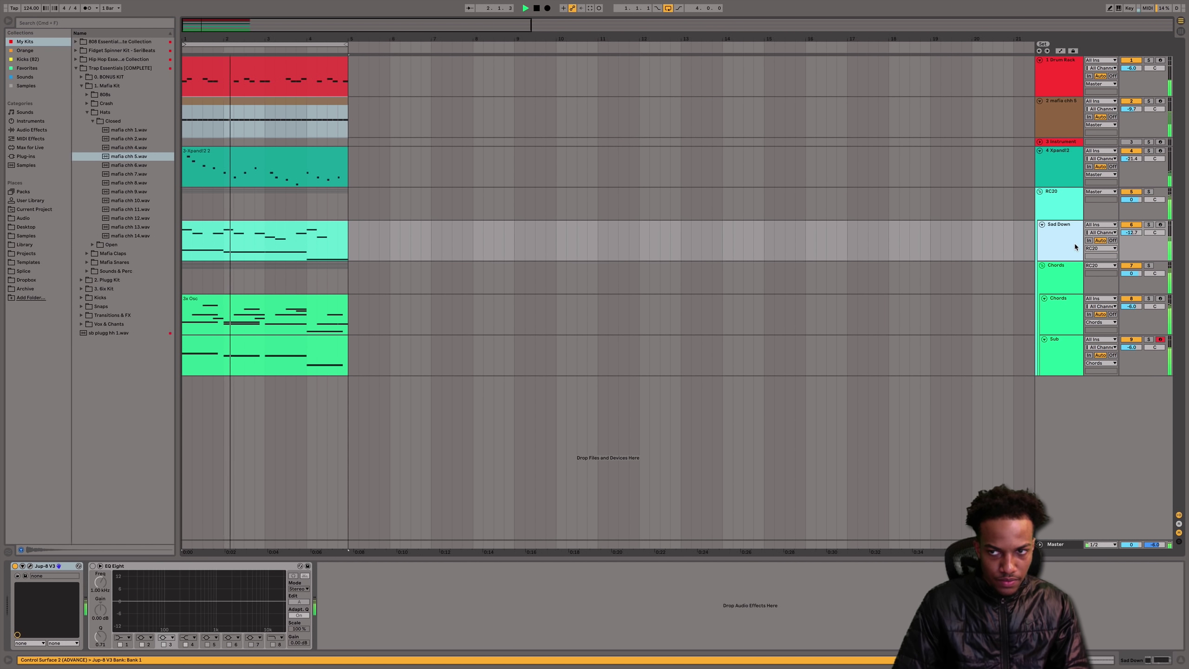
{"action": "left_click", "coordinate": [104, 575]}
{"action": "left_click", "coordinate": [123, 637]}
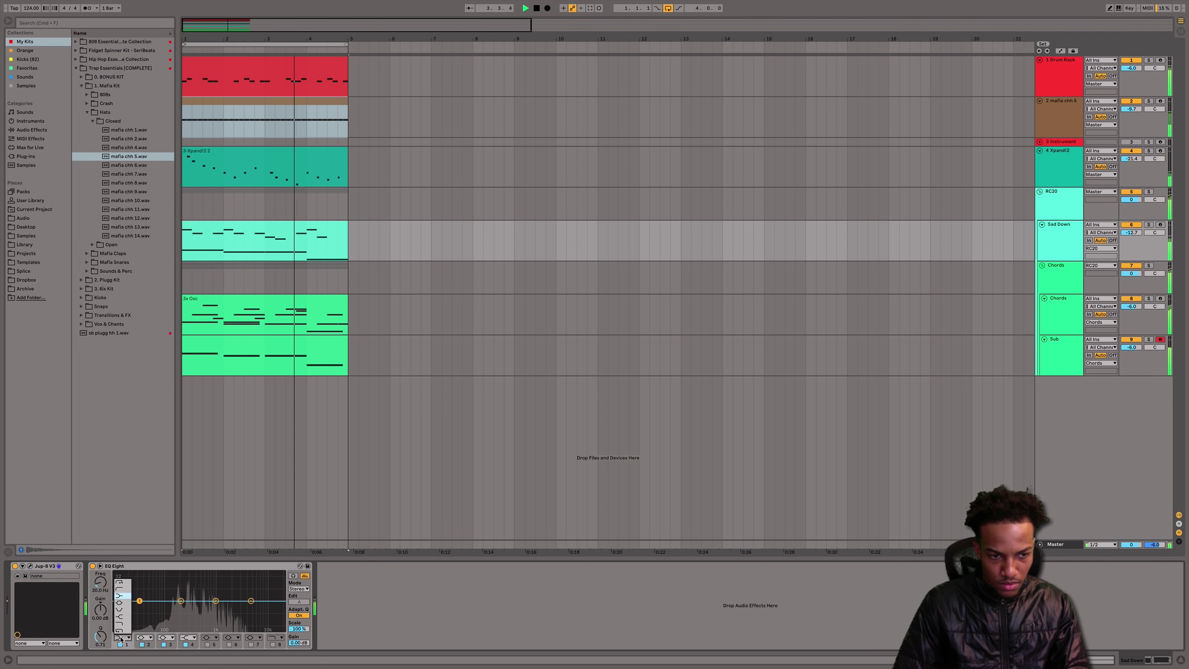
{"action": "left_click", "coordinate": [116, 588]}
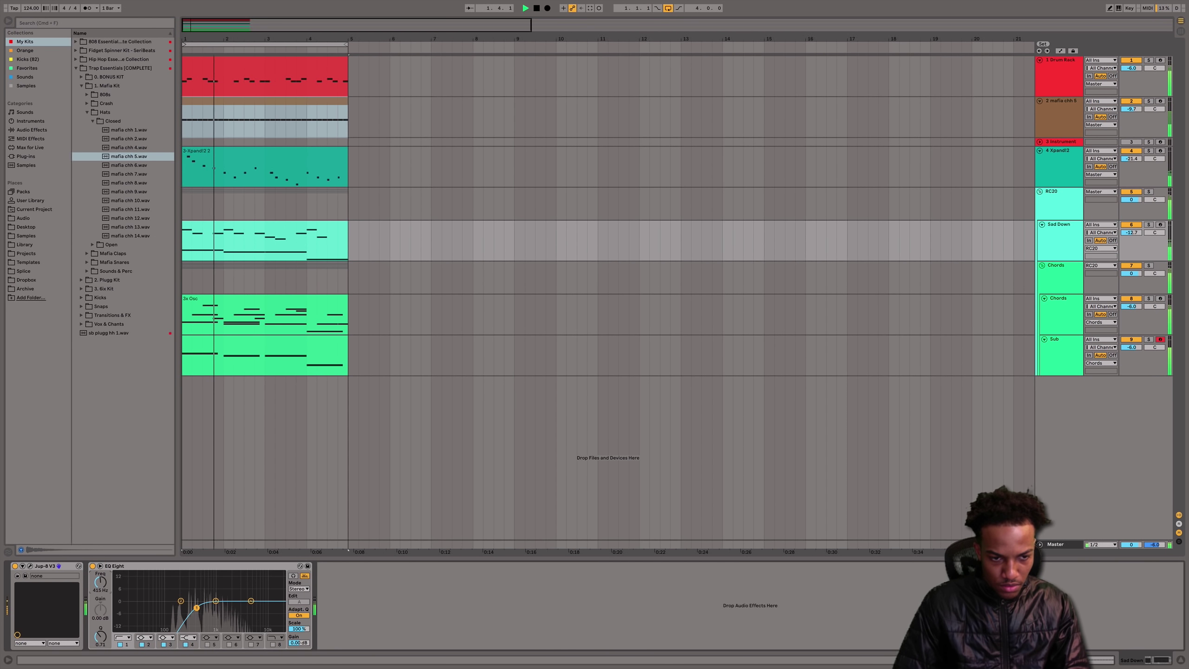
{"action": "left_click_drag", "start_coordinate": [101, 582], "coordinate": [100, 602]}
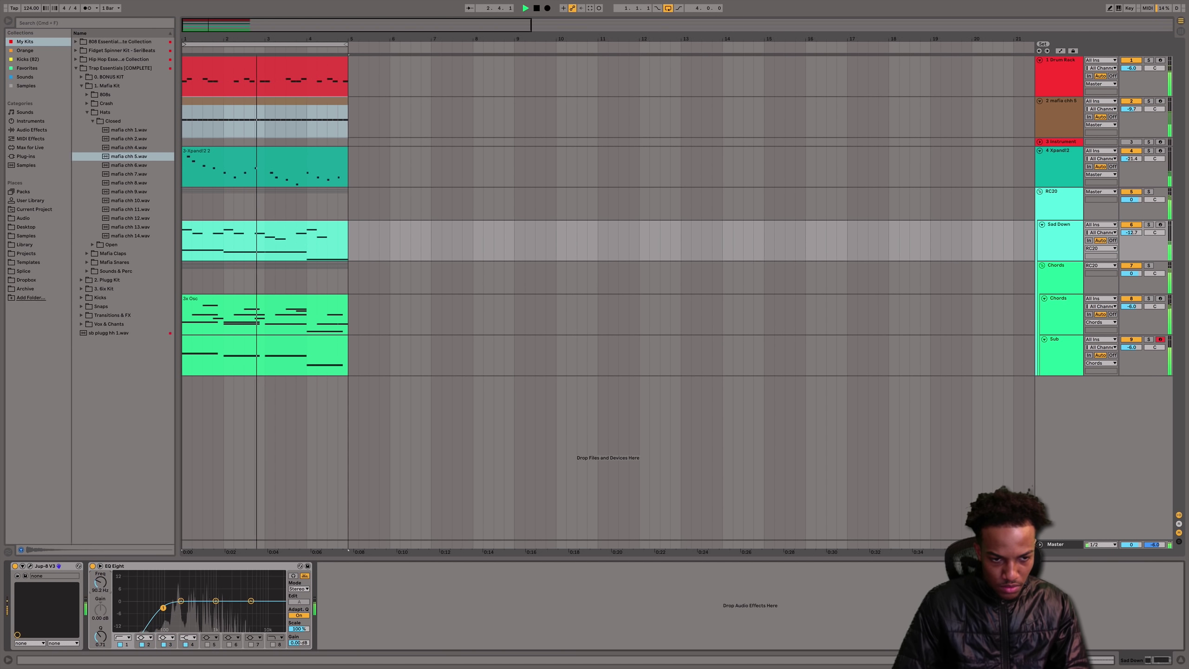
{"action": "left_click", "coordinate": [273, 645]}
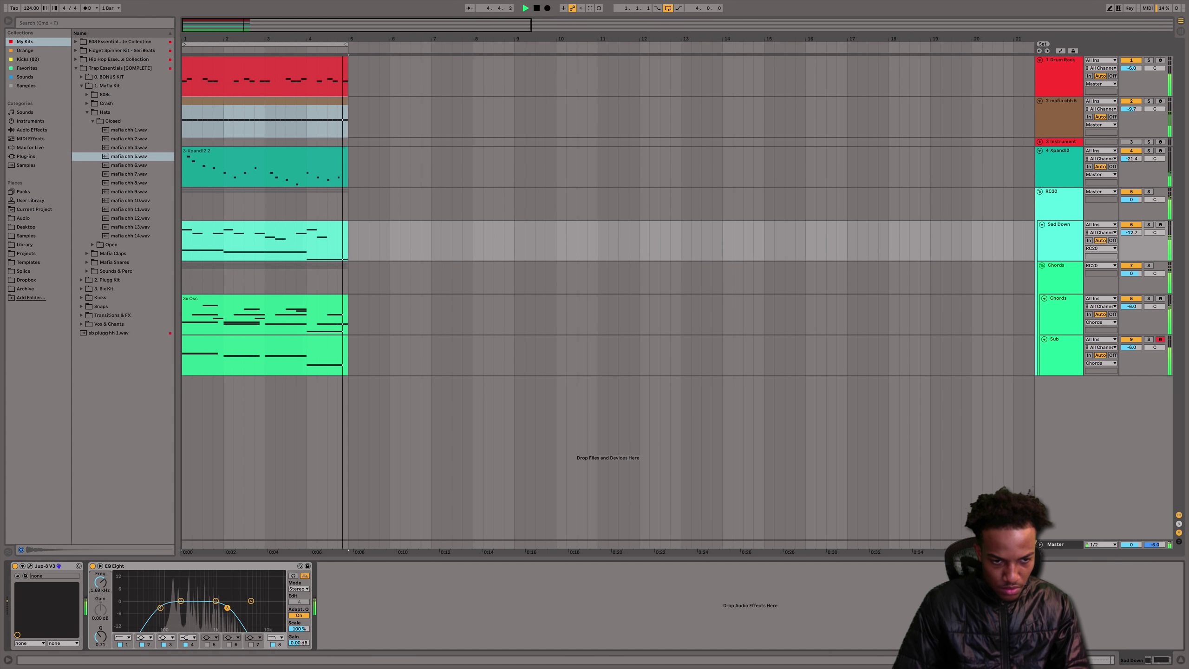
{"action": "left_click_drag", "start_coordinate": [99, 582], "coordinate": [98, 585]}
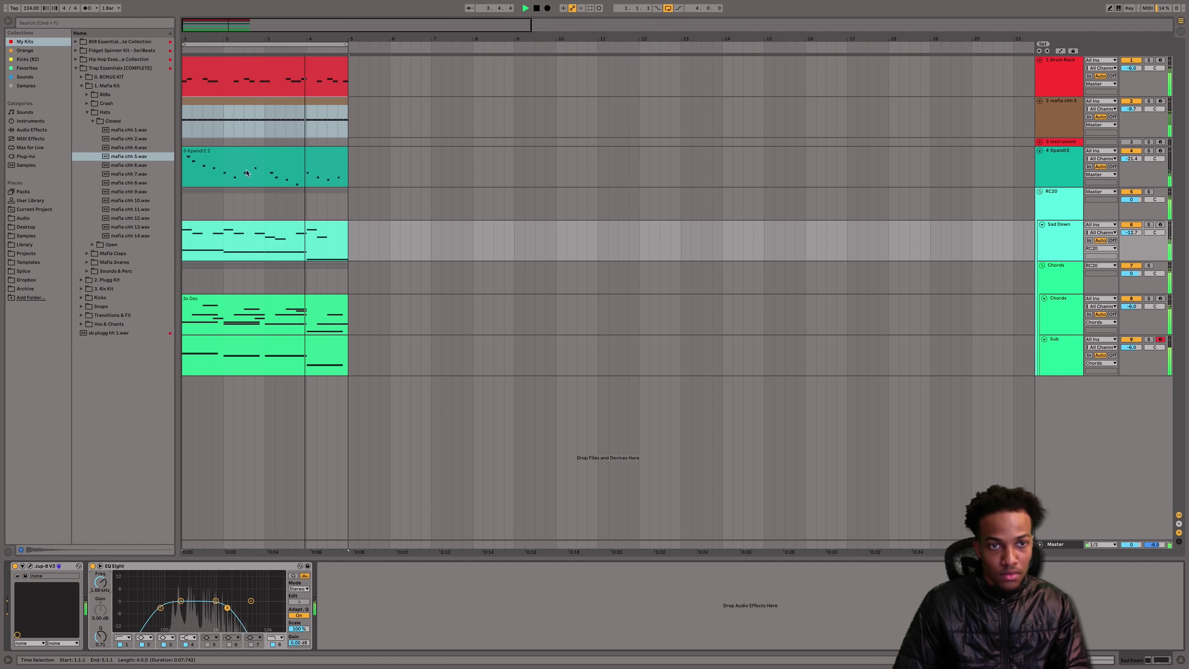
- Select the hi-hat clip and briefly play the loop from the start
{"action": "left_click", "coordinate": [256, 104]}
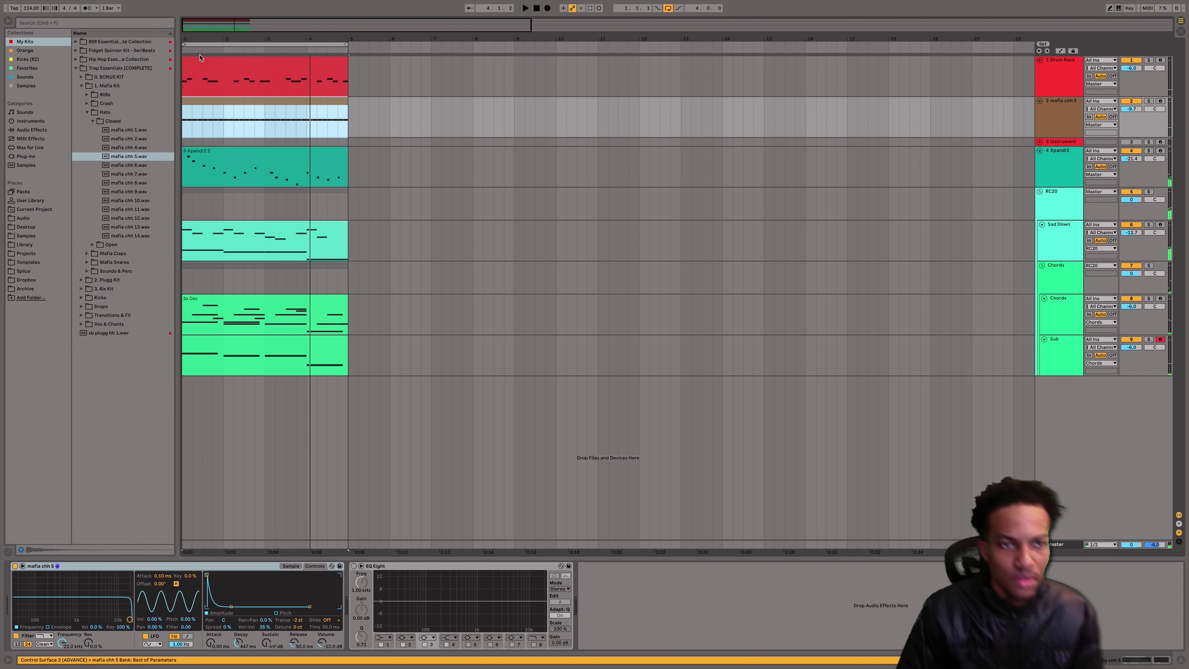
{"action": "key", "text": "space"}
{"action": "key", "text": "space"}
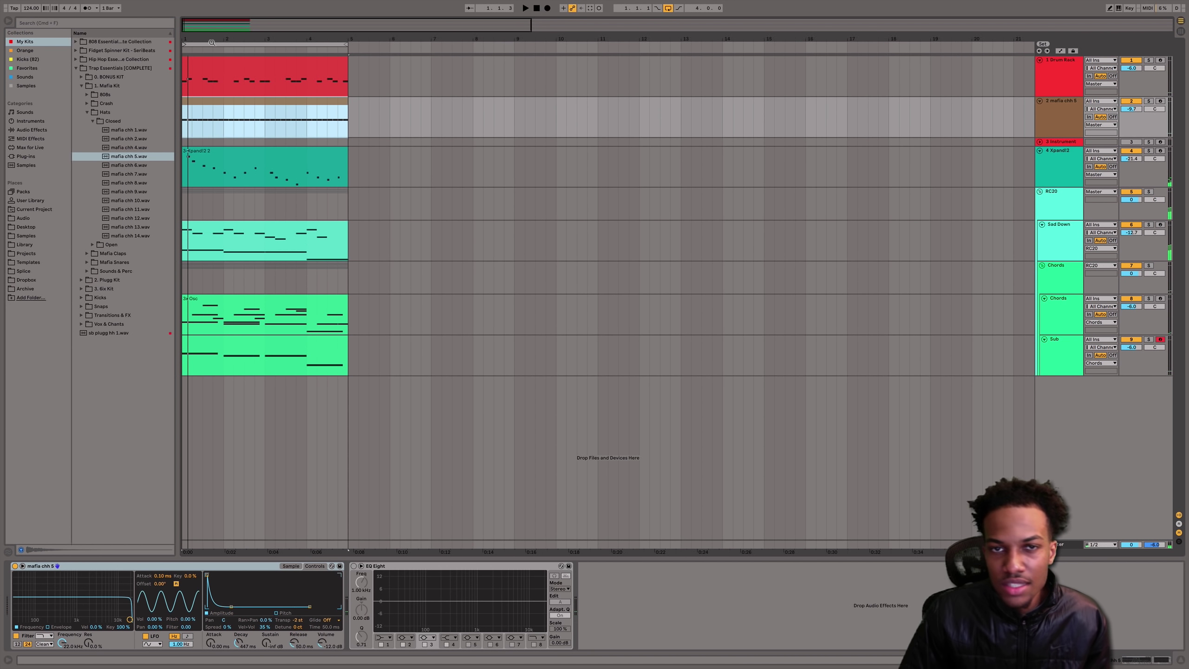
- Deactivate the hi-hat clip section from 1.3.3 to 1.4.4
{"action": "left_click_drag", "start_coordinate": [210, 39], "coordinate": [264, 89]}
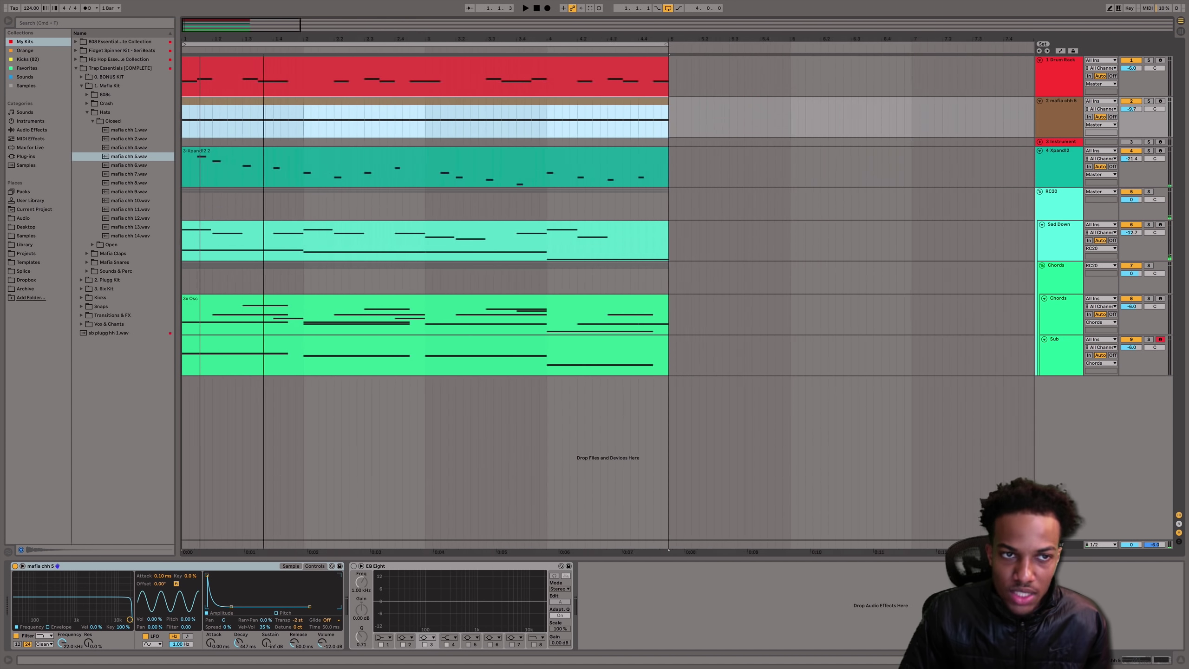
{"action": "left_click", "coordinate": [207, 132]}
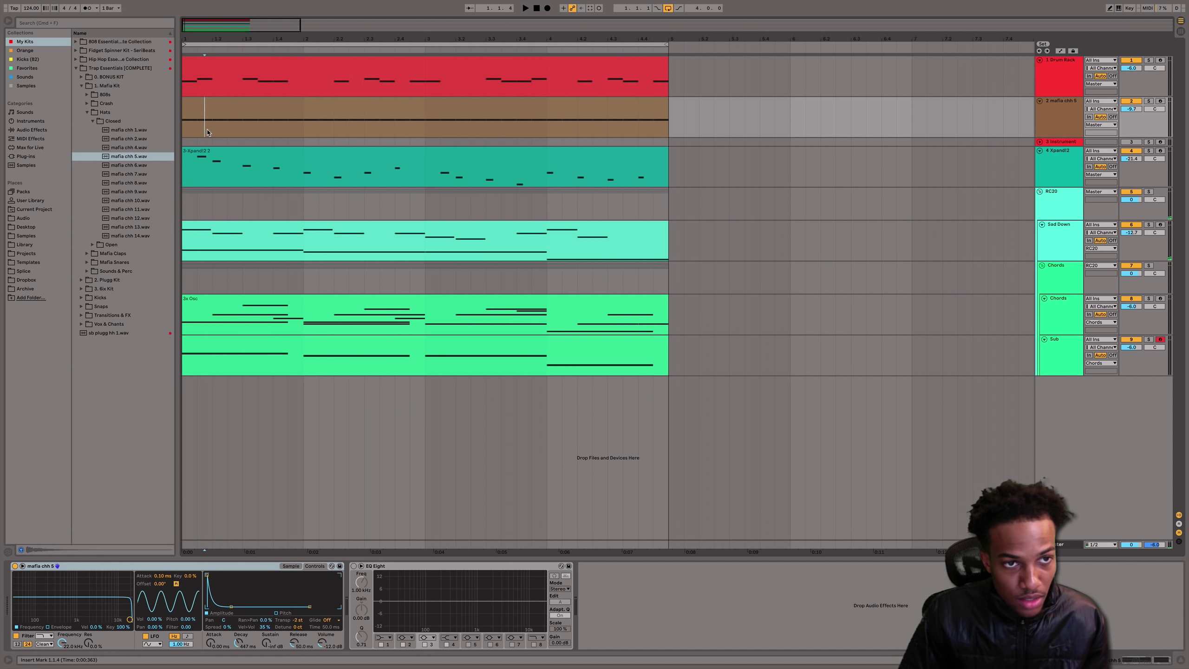
{"action": "left_click", "coordinate": [244, 132], "text": "shift"}
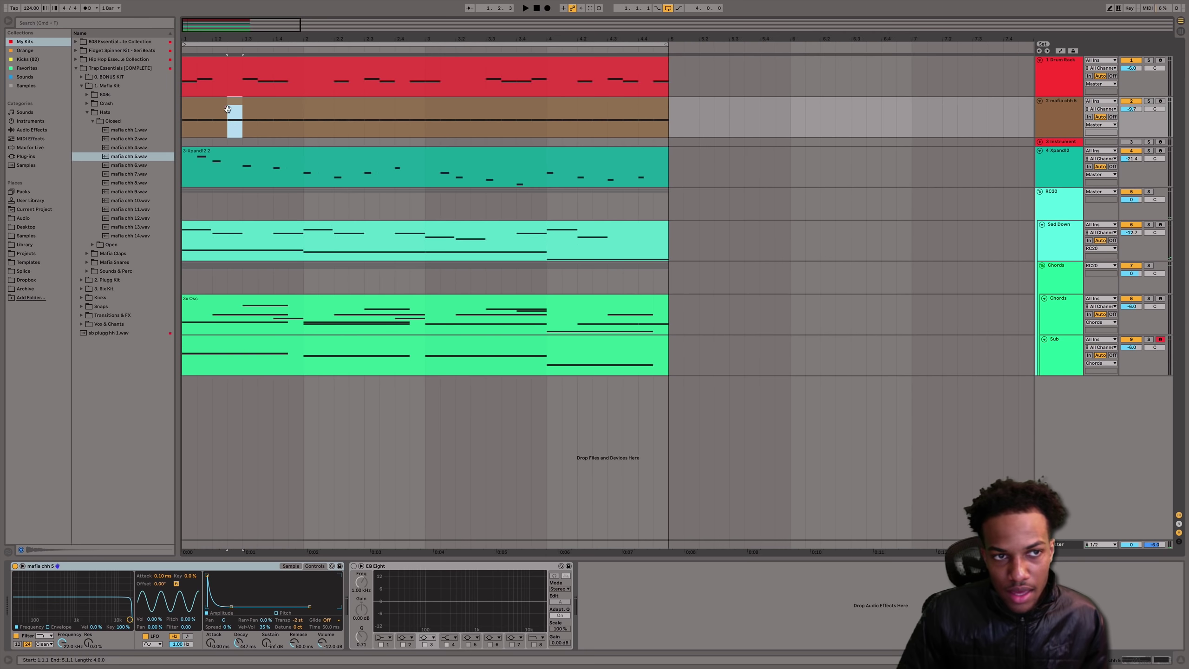
{"action": "left_click", "coordinate": [210, 111]}
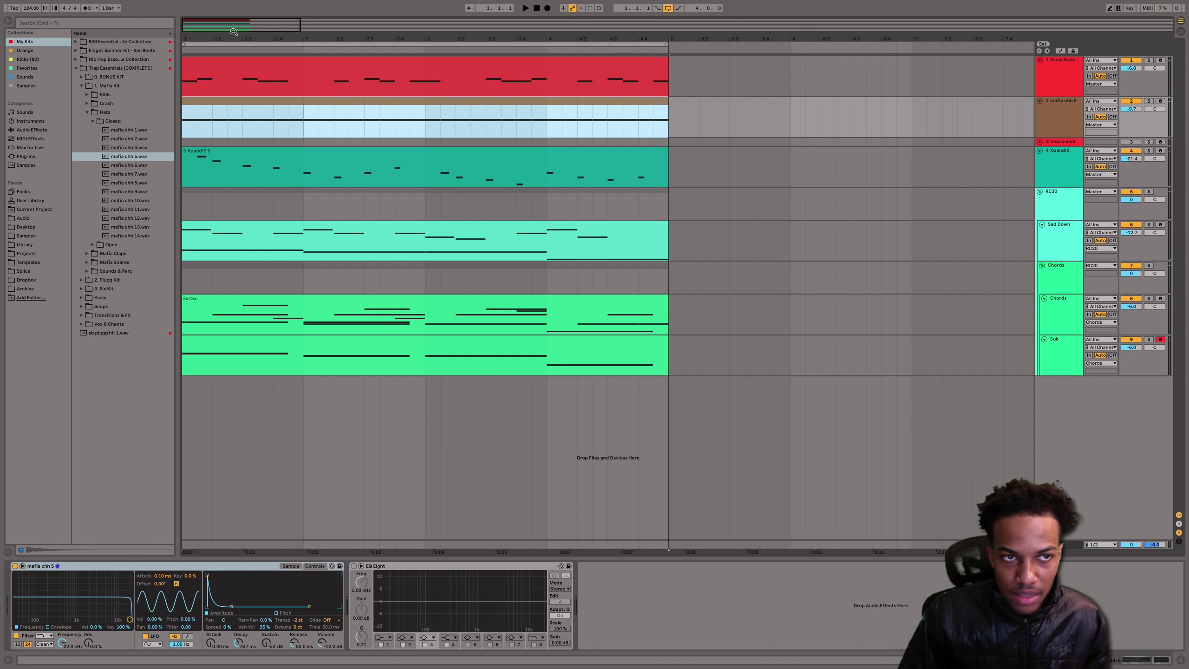
{"action": "left_click_drag", "start_coordinate": [243, 40], "coordinate": [246, 62]}
{"action": "key", "text": "space"}
{"action": "left_click_drag", "start_coordinate": [254, 126], "coordinate": [317, 136]}
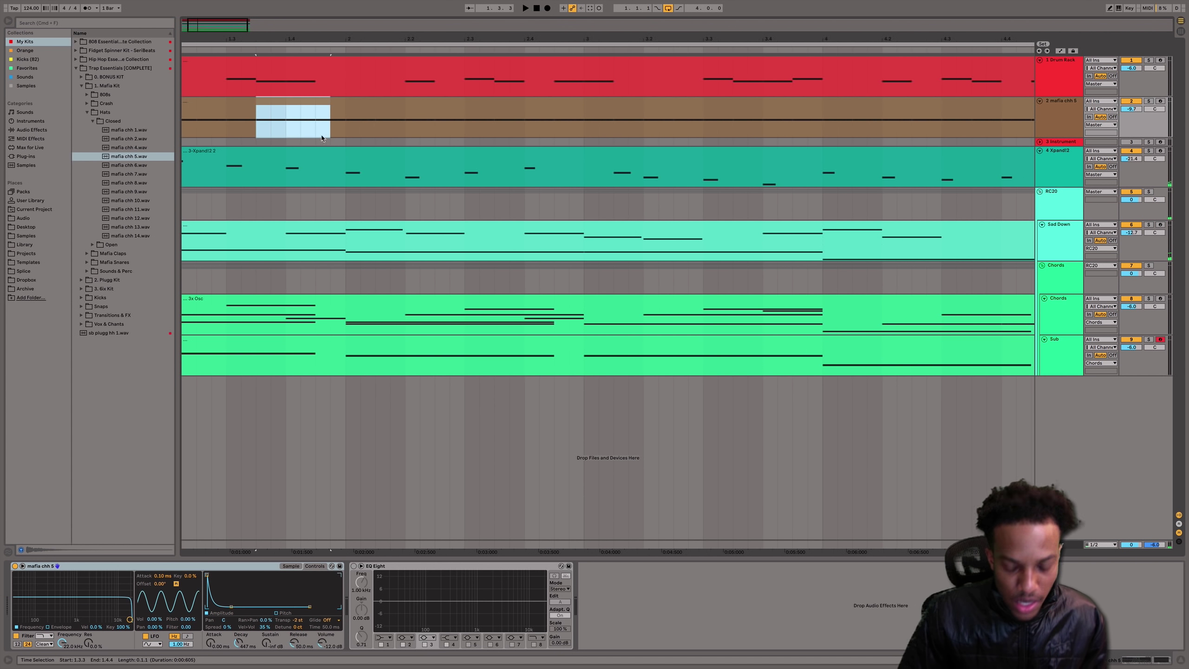
{"action": "key", "text": "0"}
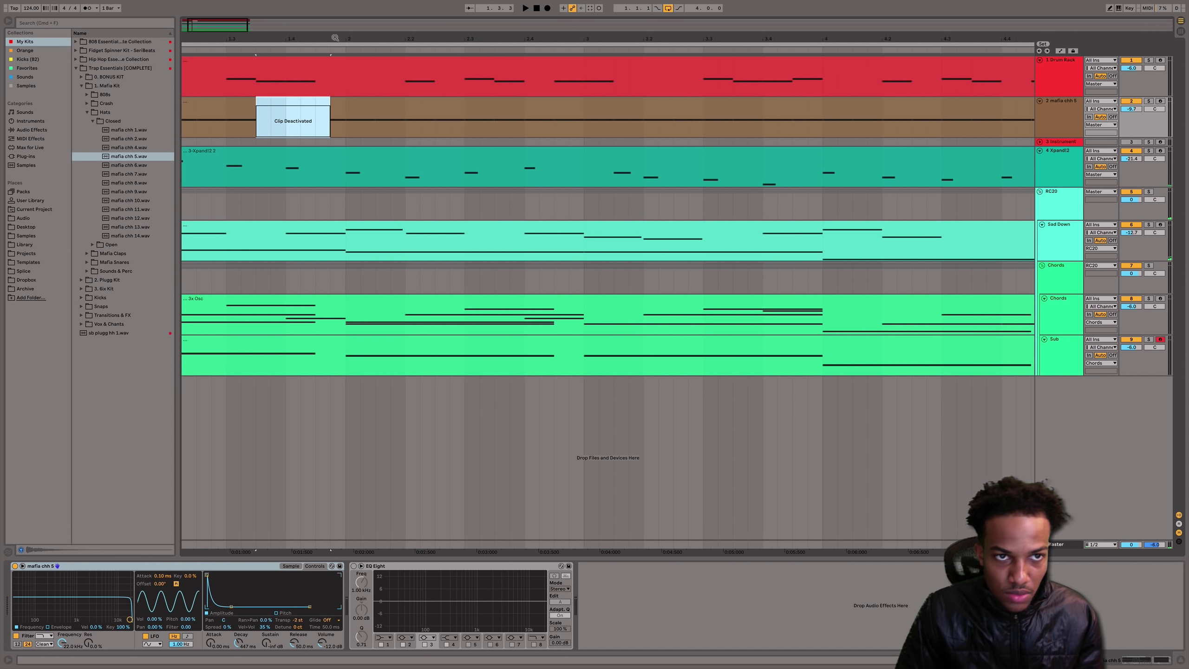
- Play the loop and shorten the deactivated hi-hat section so it ends at 1.4.3
{"action": "left_click_drag", "start_coordinate": [335, 37], "coordinate": [335, 20]}
{"action": "left_click", "coordinate": [225, 104]}
{"action": "key", "text": "space"}
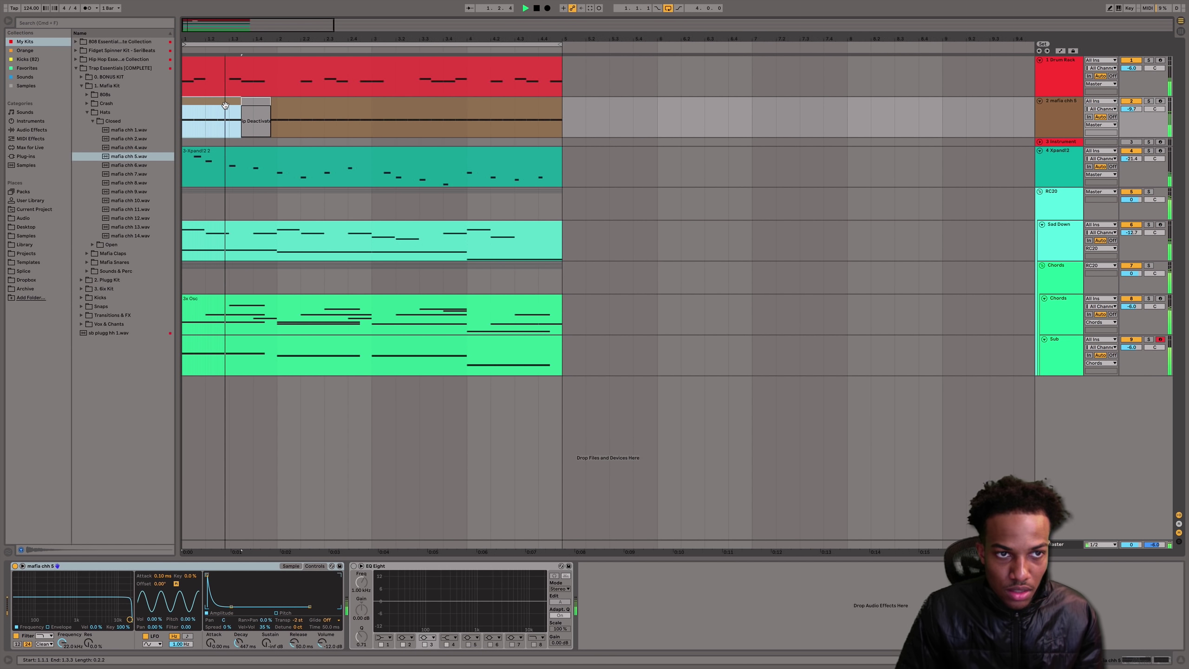
{"action": "left_click", "coordinate": [279, 104]}
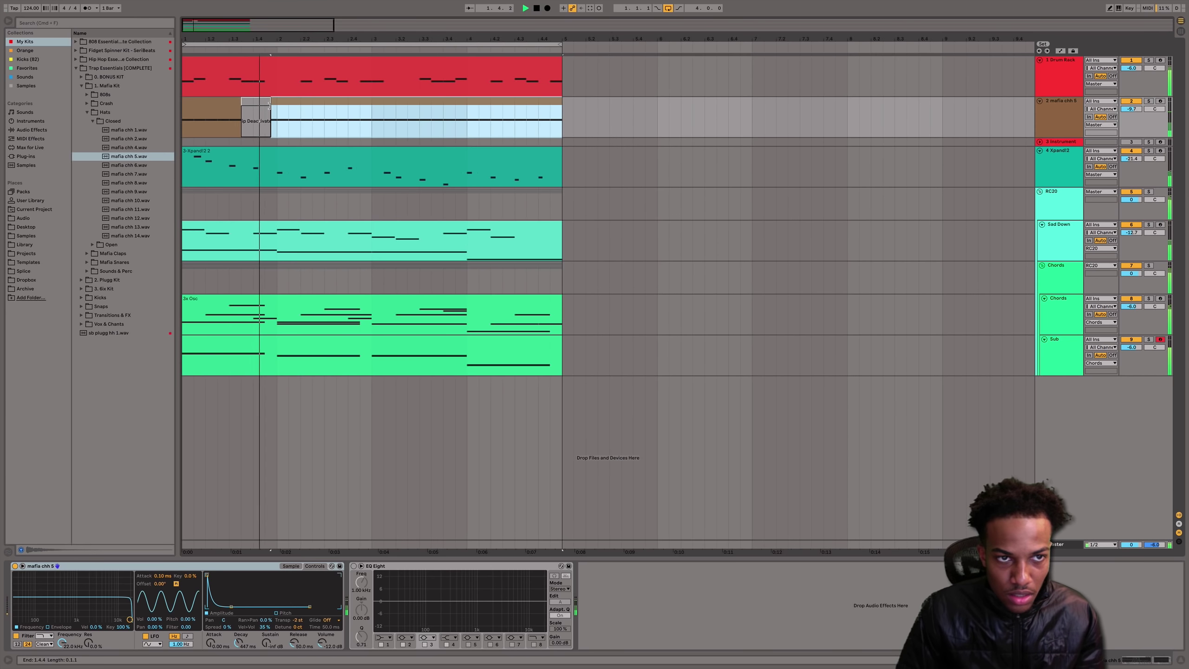
{"action": "left_click_drag", "start_coordinate": [270, 106], "coordinate": [265, 106]}
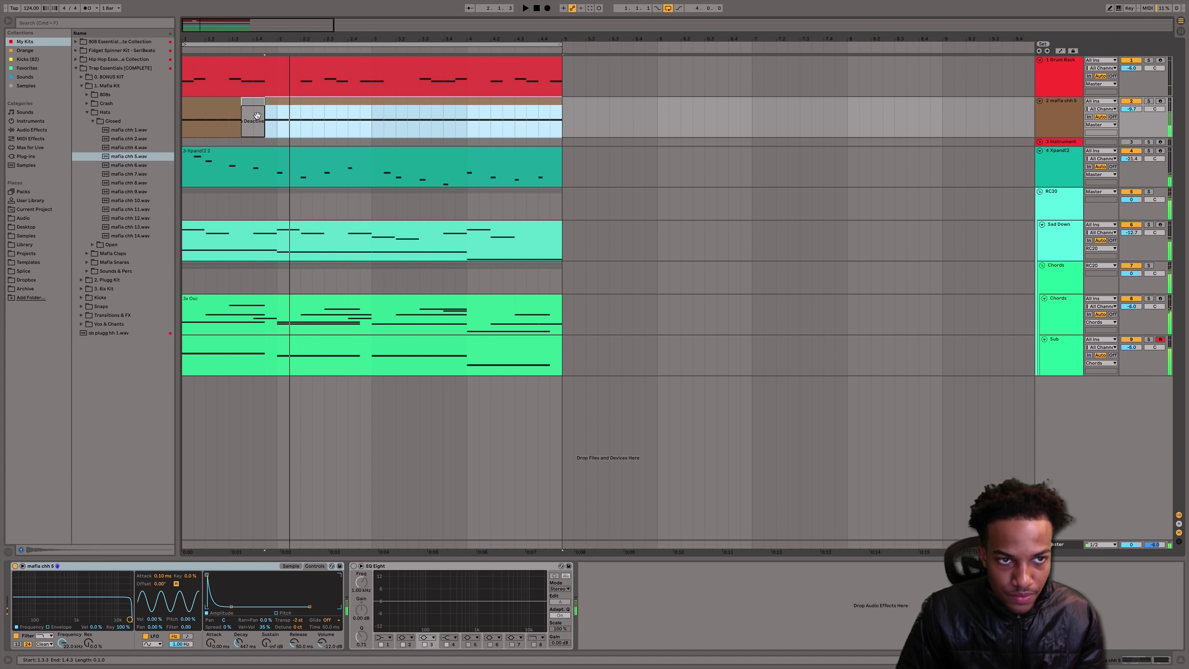
{"action": "left_click", "coordinate": [256, 115]}
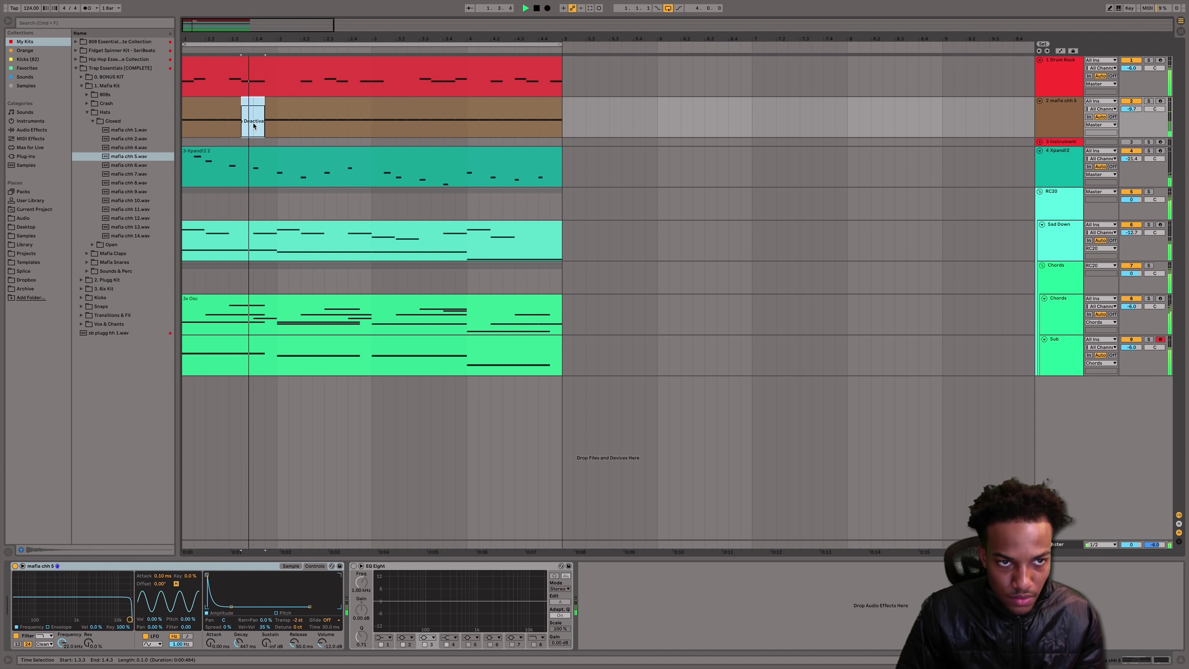
- Try pasting a copy of the deactivated hi-hat section at 3.2.1, and undo it
{"action": "left_click", "coordinate": [349, 129]}
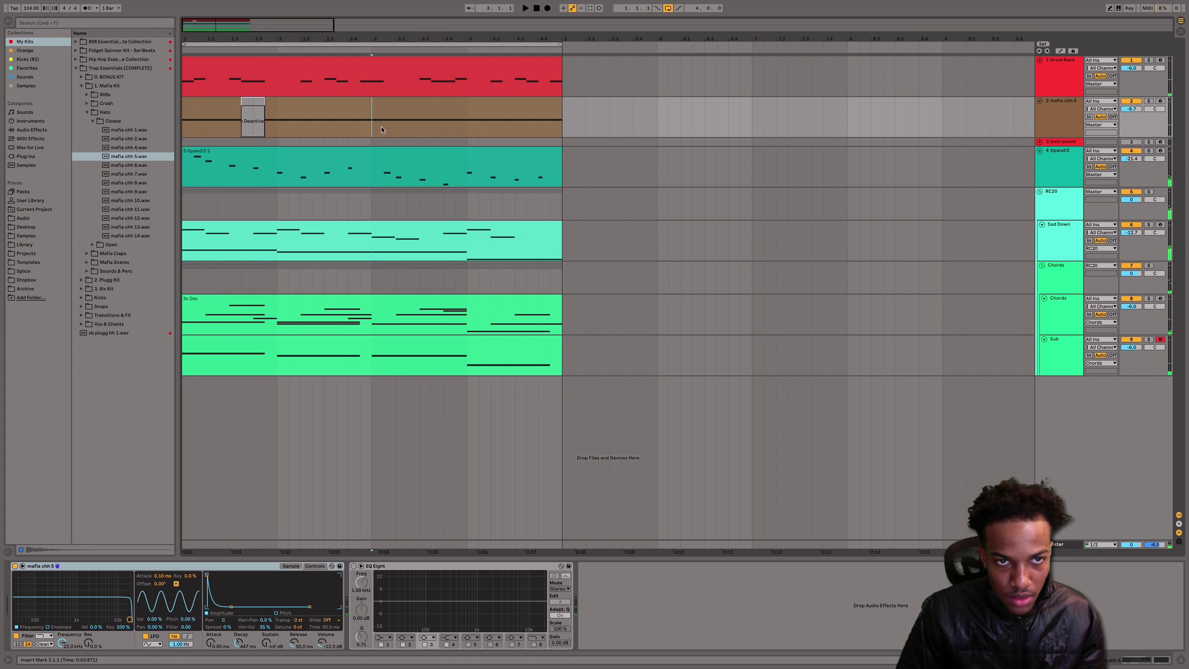
{"action": "left_click", "coordinate": [256, 108]}
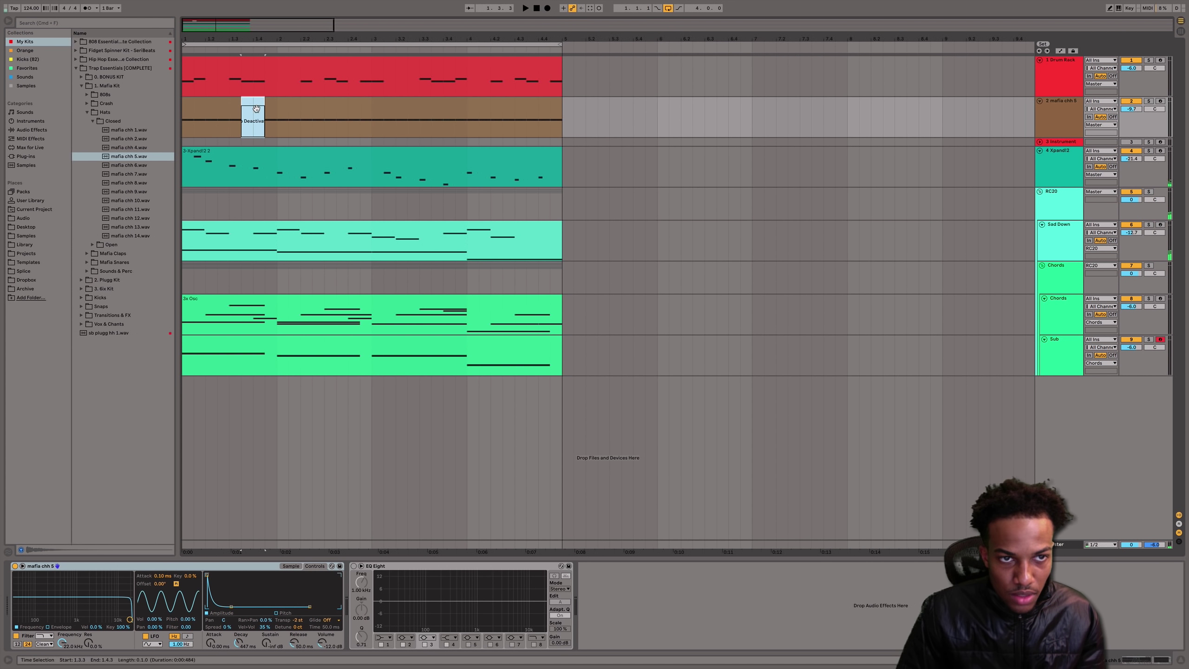
{"action": "key", "text": "ctrl+c"}
{"action": "left_click", "coordinate": [391, 121]}
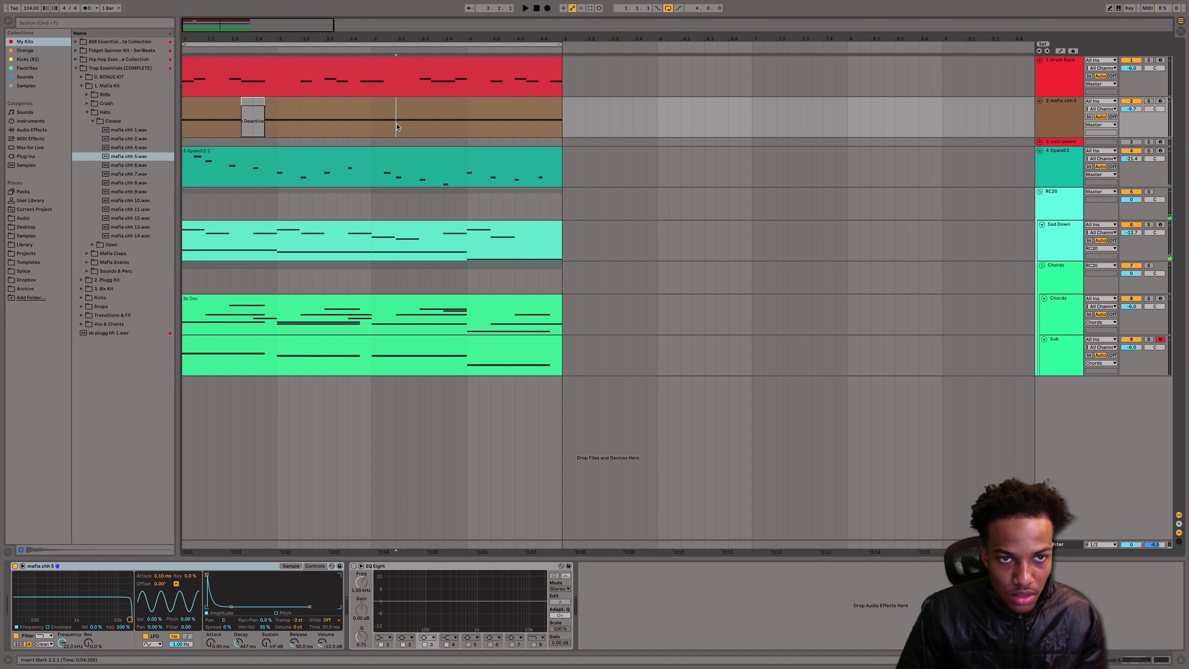
{"action": "key", "text": "ctrl+v"}
{"action": "key", "text": "super+z"}
- Deactivate the hi-hats from 2.3.3 to 2.4.1, duplicate the first two hi-hat bars over bars 3 and 4, and play the loop
{"action": "left_click_drag", "start_coordinate": [336, 126], "coordinate": [348, 126]}
{"action": "key", "text": "0"}
{"action": "left_click_drag", "start_coordinate": [184, 126], "coordinate": [371, 126]}
{"action": "key", "text": "super+d"}
{"action": "left_click", "coordinate": [315, 103]}
{"action": "key", "text": "space"}
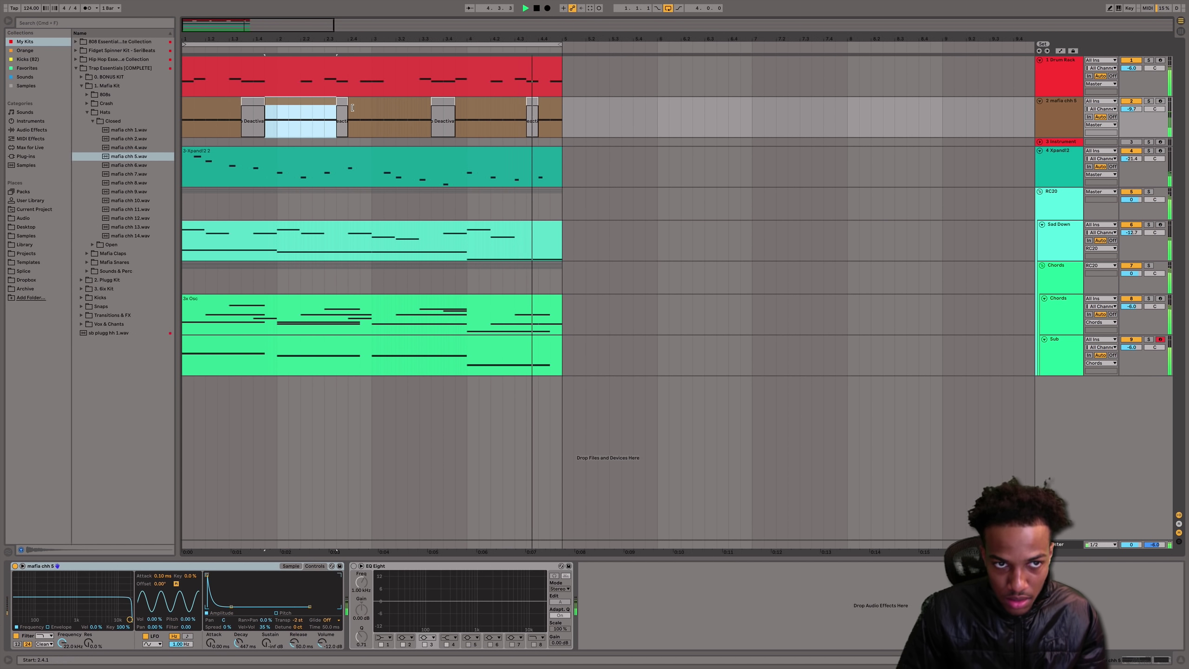
- Reactivate the deactivated hi-hat section in bar 4, deactivate the section from 1.2.1 to 1.2.3, and audition the loop
{"action": "left_click", "coordinate": [532, 102]}
{"action": "key", "text": "0"}
{"action": "left_click_drag", "start_coordinate": [205, 126], "coordinate": [218, 126]}
{"action": "key", "text": "0"}
{"action": "left_click", "coordinate": [230, 103]}
{"action": "key", "text": "space"}
{"action": "key", "text": "space"}
{"action": "key", "text": "space"}
- Deactivate the hi-hats from 3.1.3 to 3.2.1 and reactivate the section from 1.2.1 to 1.2.3
{"action": "left_click", "coordinate": [213, 105]}
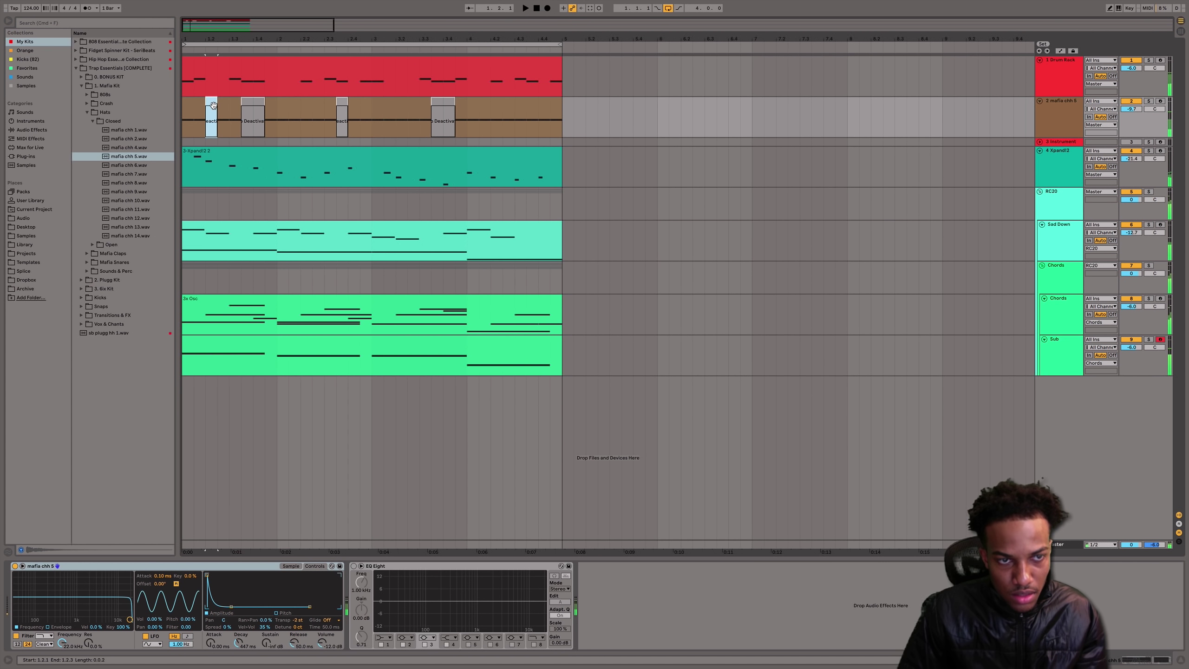
{"action": "left_click", "coordinate": [379, 104]}
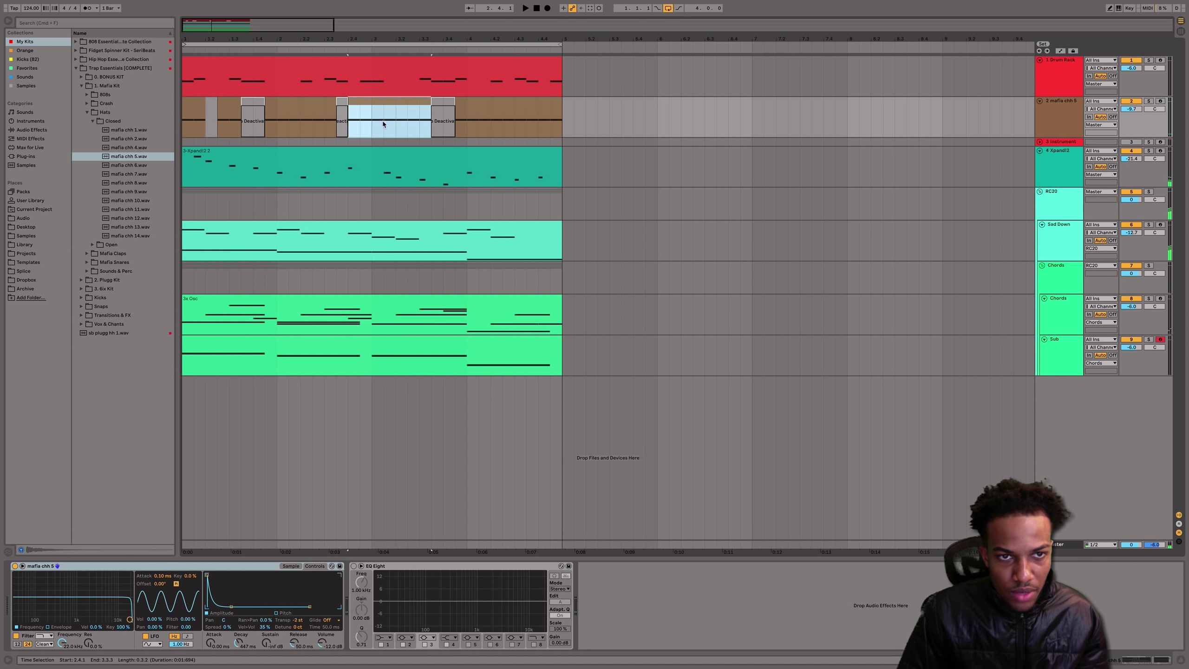
{"action": "left_click_drag", "start_coordinate": [383, 122], "coordinate": [396, 123]}
{"action": "key", "text": "0"}
{"action": "left_click_drag", "start_coordinate": [203, 110], "coordinate": [214, 112]}
- Try consolidating all the hi-hat clips with the deactivated sections still in place, and undo it
{"action": "left_click", "coordinate": [548, 111]}
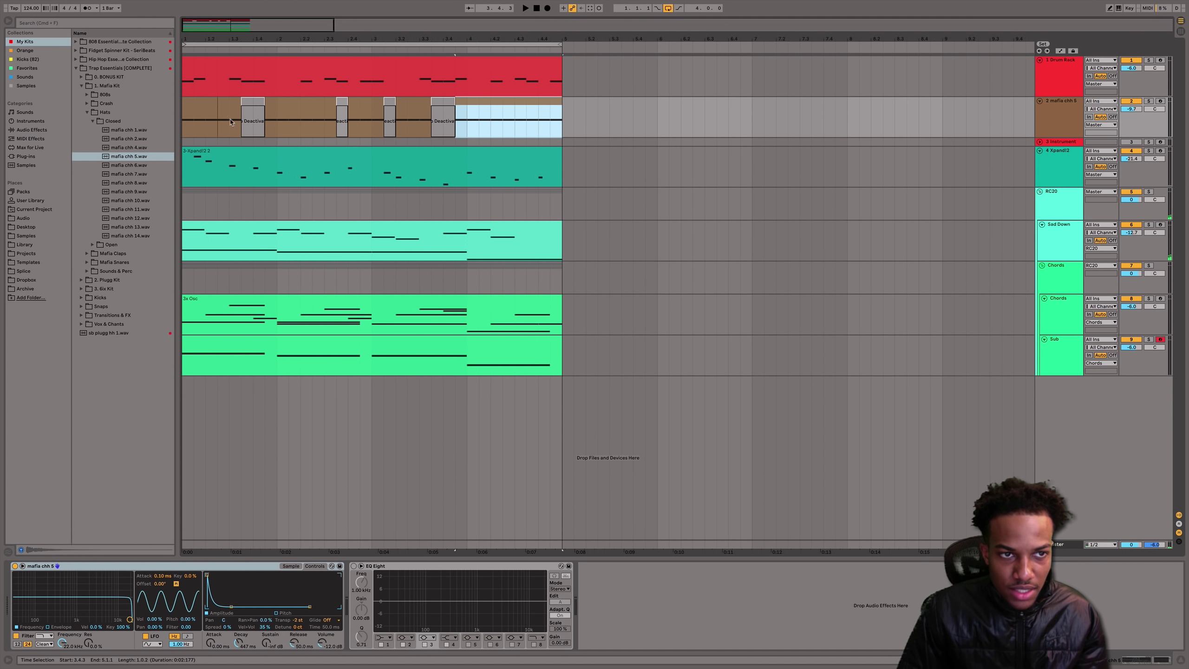
{"action": "left_click", "coordinate": [200, 109], "text": "shift"}
{"action": "key", "text": "super+j"}
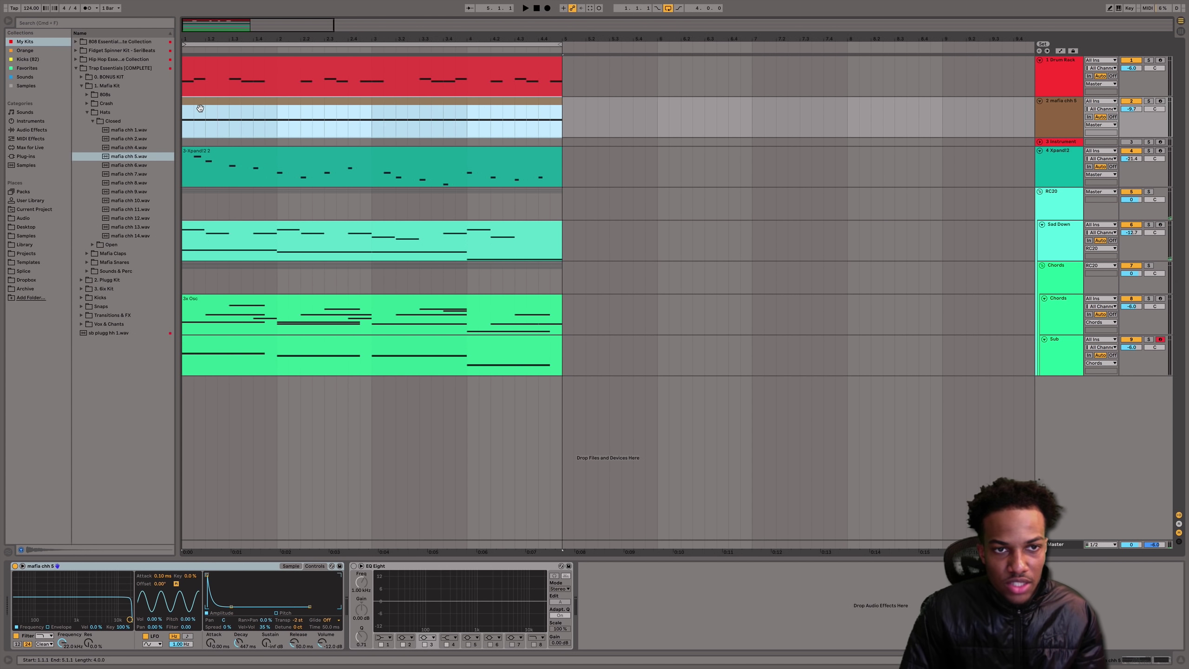
{"action": "key", "text": "super+z"}
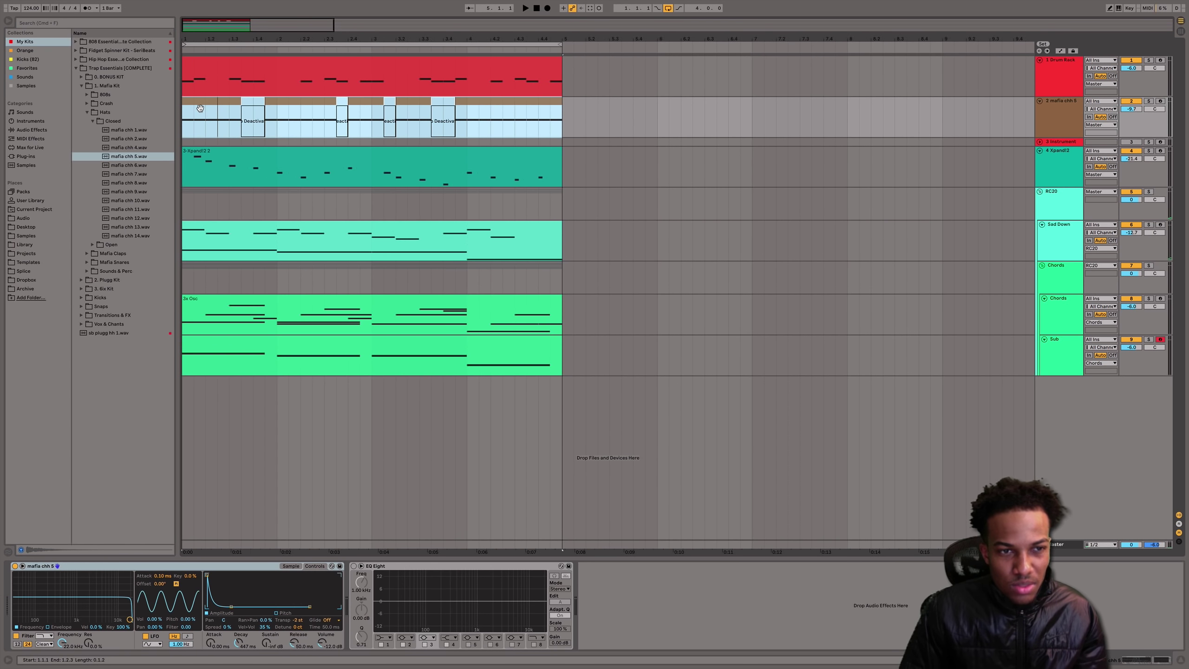
- Delete the deactivated hi-hat sections, consolidate the remaining clips into one four-bar clip, and play the loop
{"action": "left_click", "coordinate": [255, 113]}
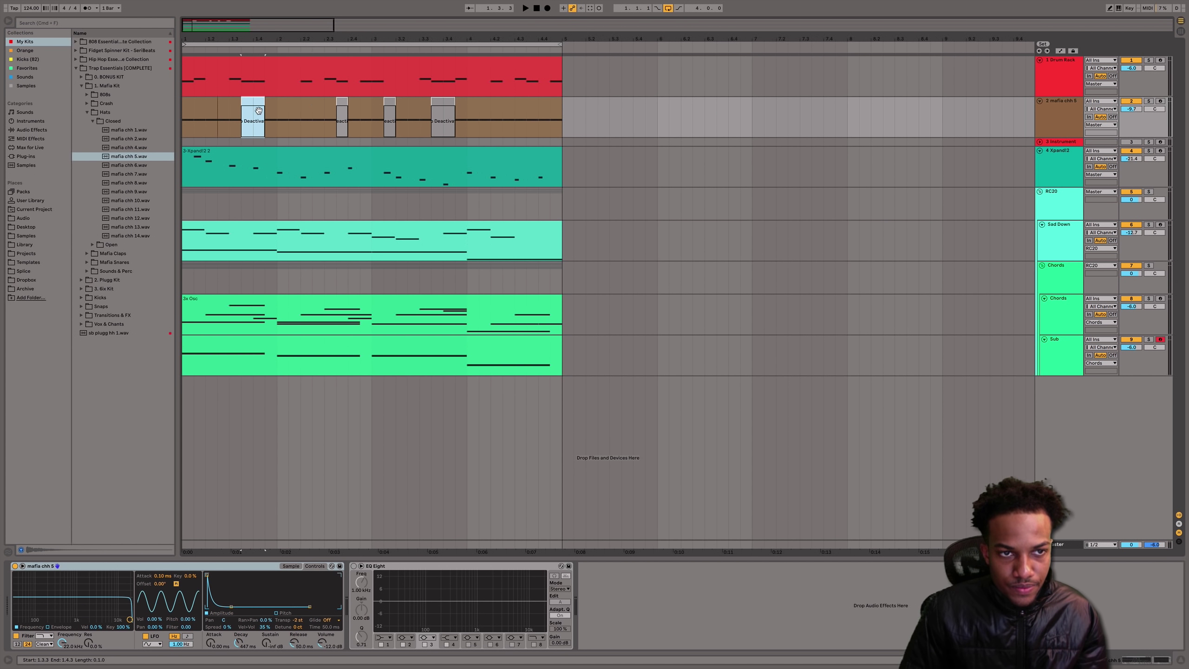
{"action": "left_click", "coordinate": [343, 101]}
{"action": "key", "text": "Delete"}
{"action": "left_click", "coordinate": [442, 107]}
{"action": "key", "text": "Delete"}
{"action": "left_click", "coordinate": [496, 108]}
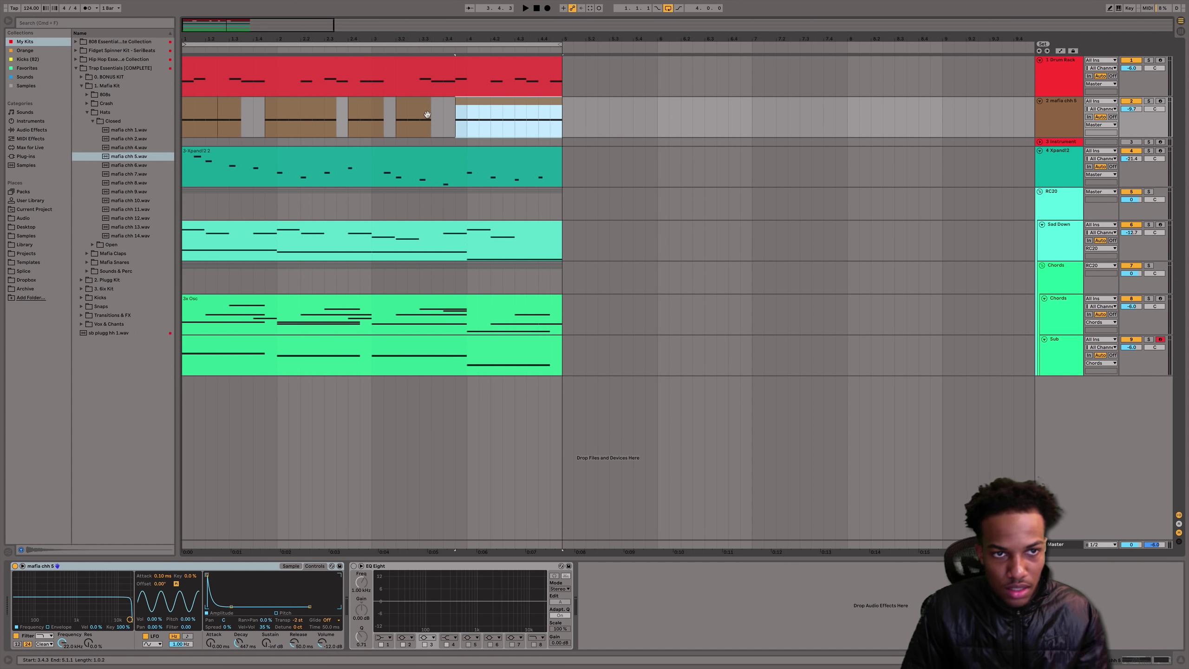
{"action": "left_click", "coordinate": [200, 102], "text": "shift"}
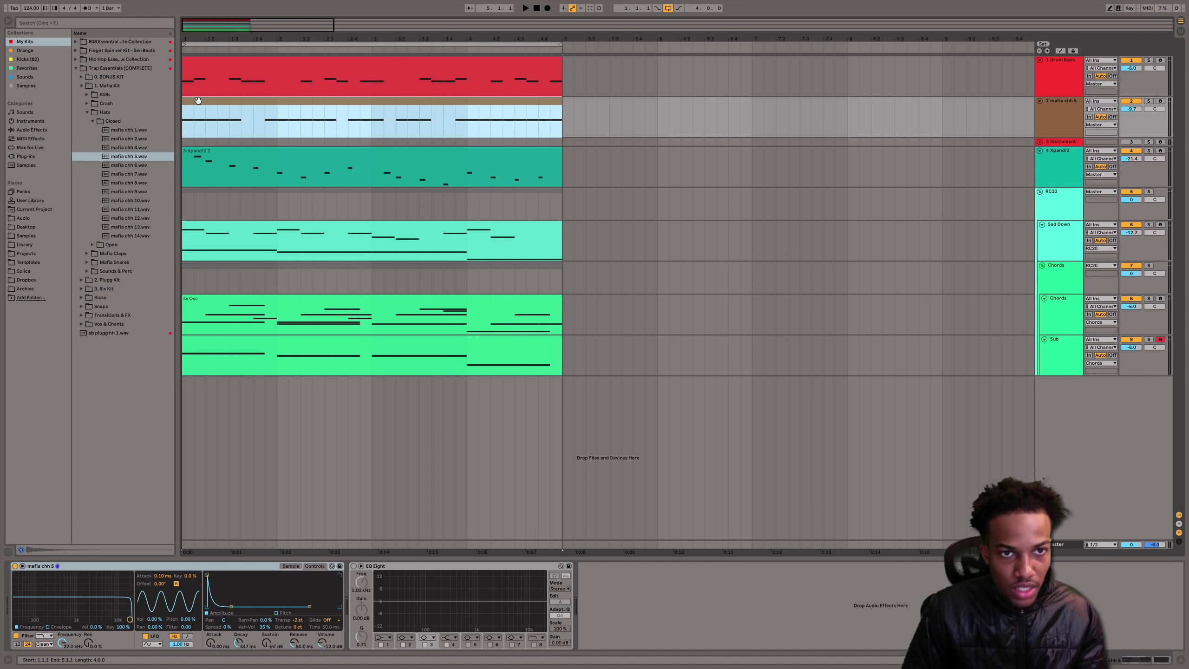
{"action": "key", "text": "space"}
- Open the hi-hat clip's notes and fill the gap from 3.3.3 to 3.4.3 with eighth-note C3 hits
{"action": "double_click", "coordinate": [258, 107]}
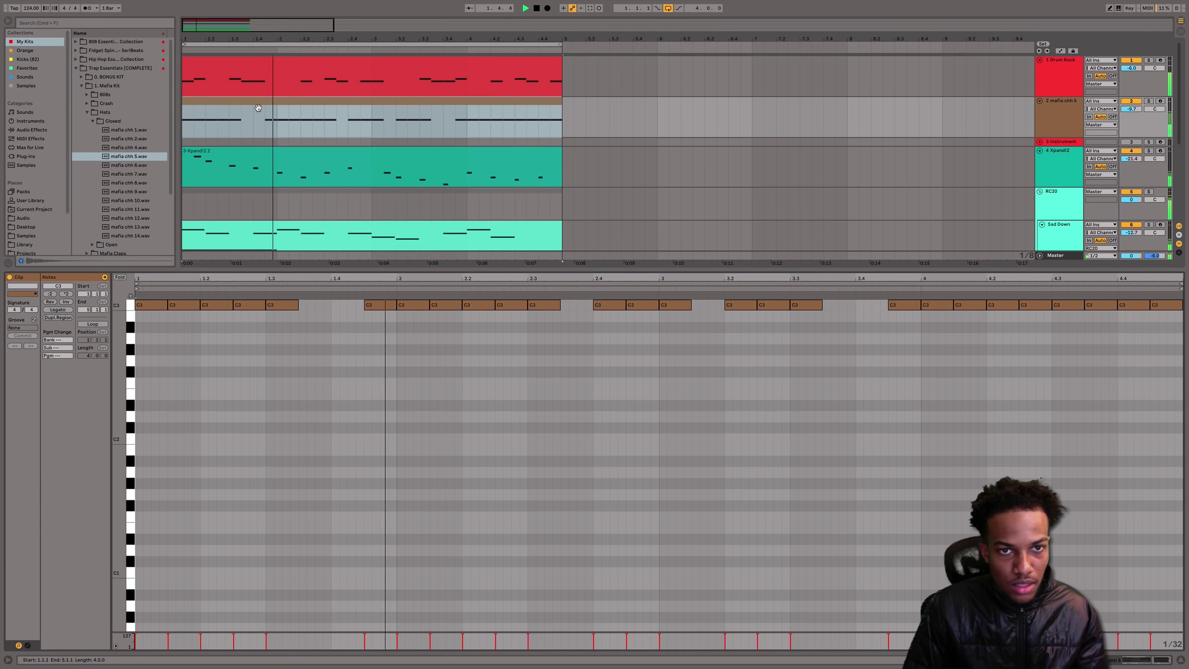
{"action": "left_click", "coordinate": [315, 409]}
{"action": "scroll", "coordinate": [228, 374], "scroll_direction": "up", "scroll_amount": 3}
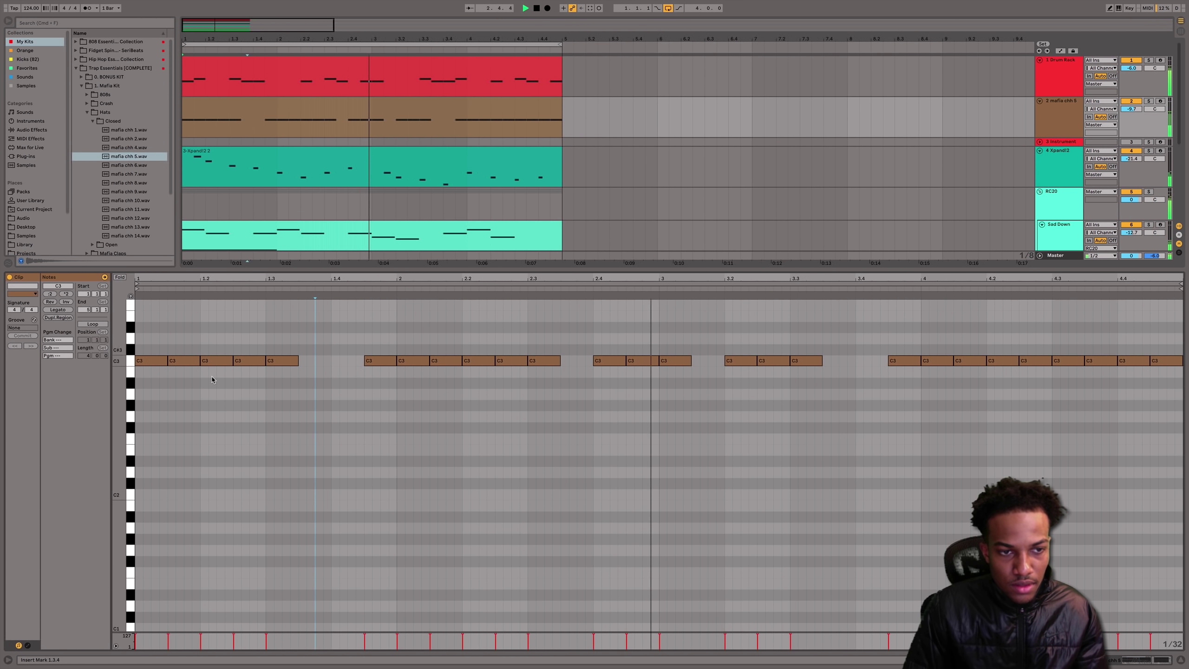
{"action": "left_click_drag", "start_coordinate": [865, 382], "coordinate": [826, 356]}
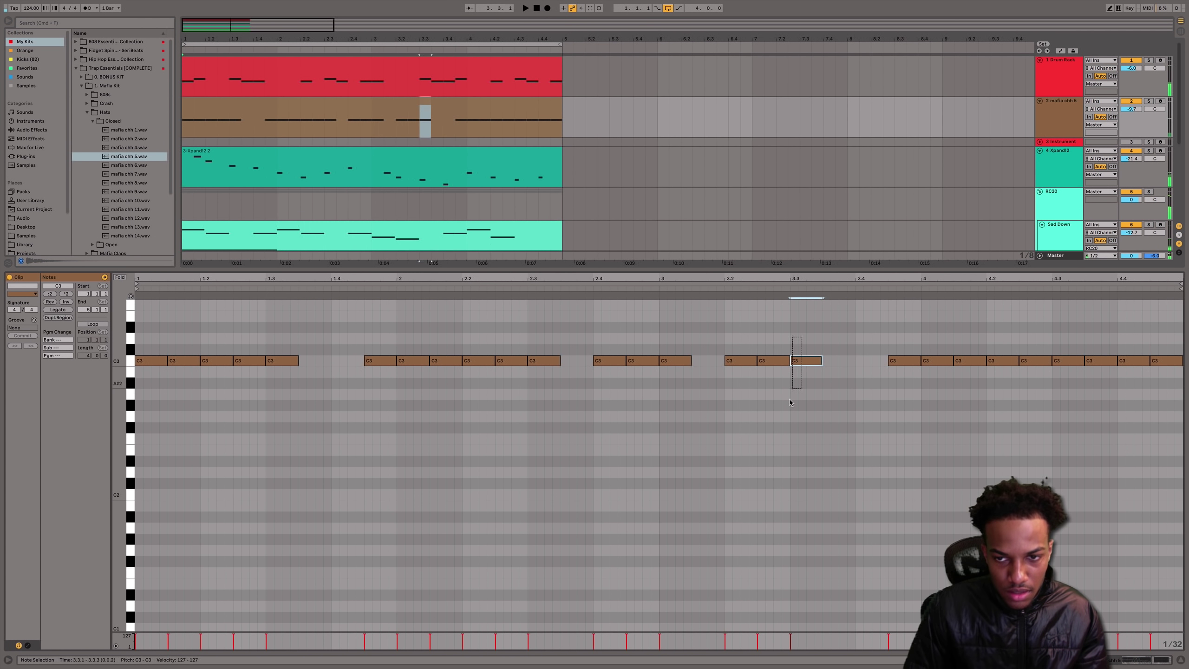
{"action": "left_click", "coordinate": [772, 295]}
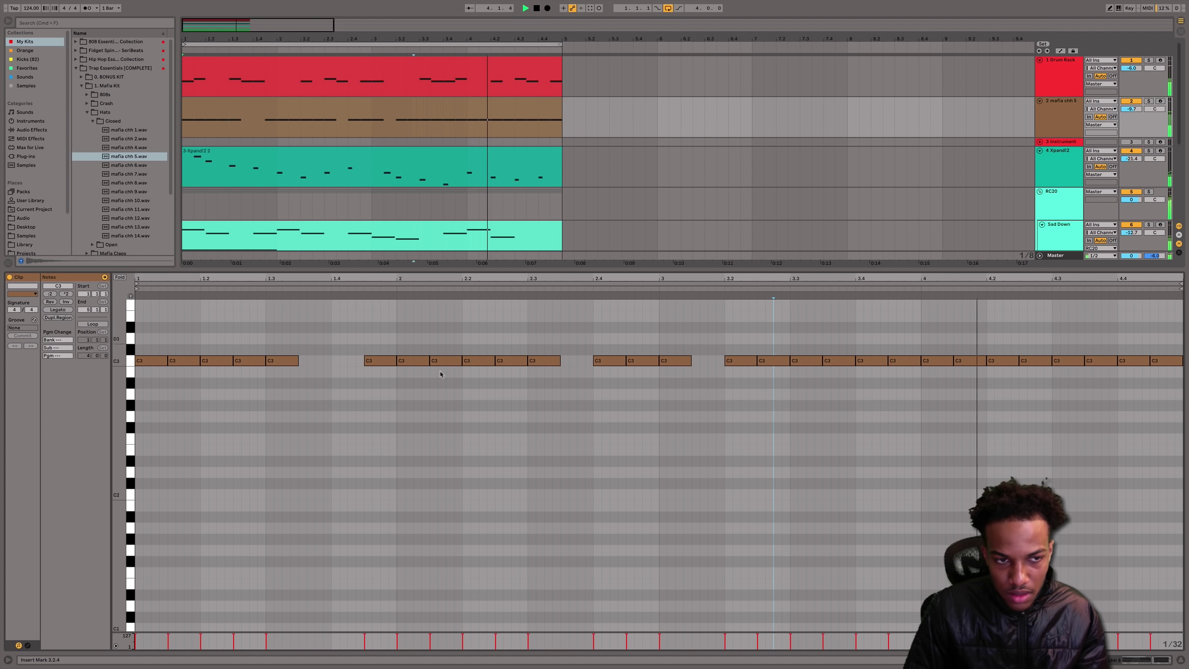
- Try an extra C3 hi-hat hit at 1.1.2 extended to a sixteenth note, and delete it during playback
{"action": "double_click", "coordinate": [157, 352]}
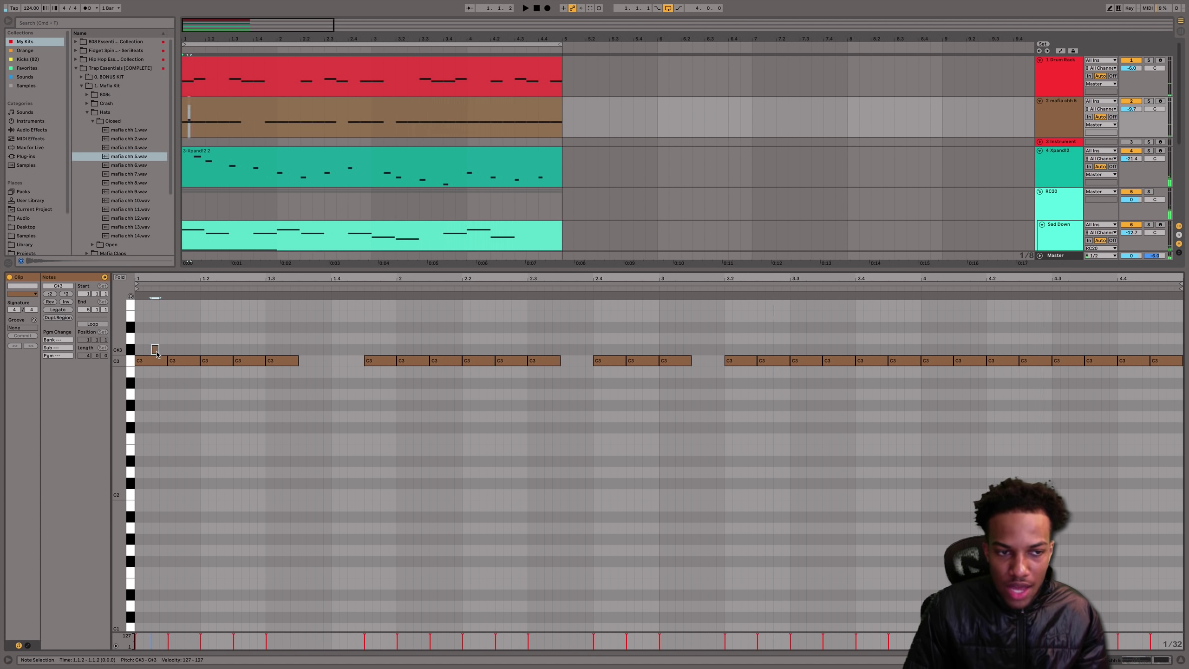
{"action": "key", "text": "Down"}
{"action": "key", "text": "space"}
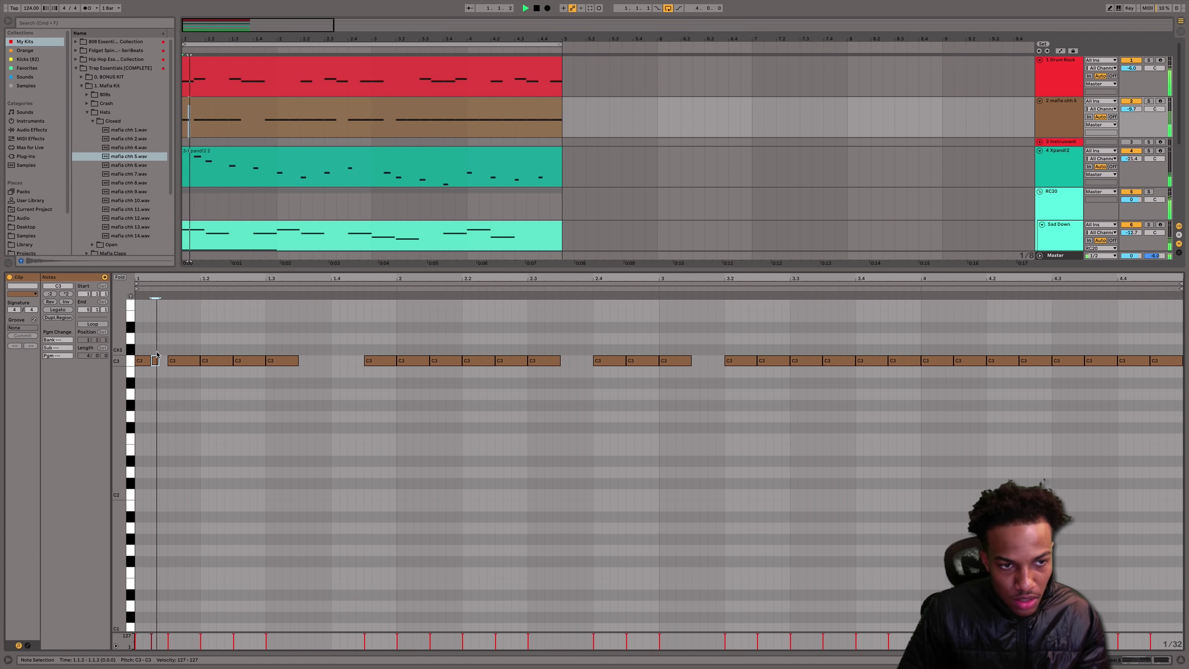
{"action": "key", "text": "shift+Right"}
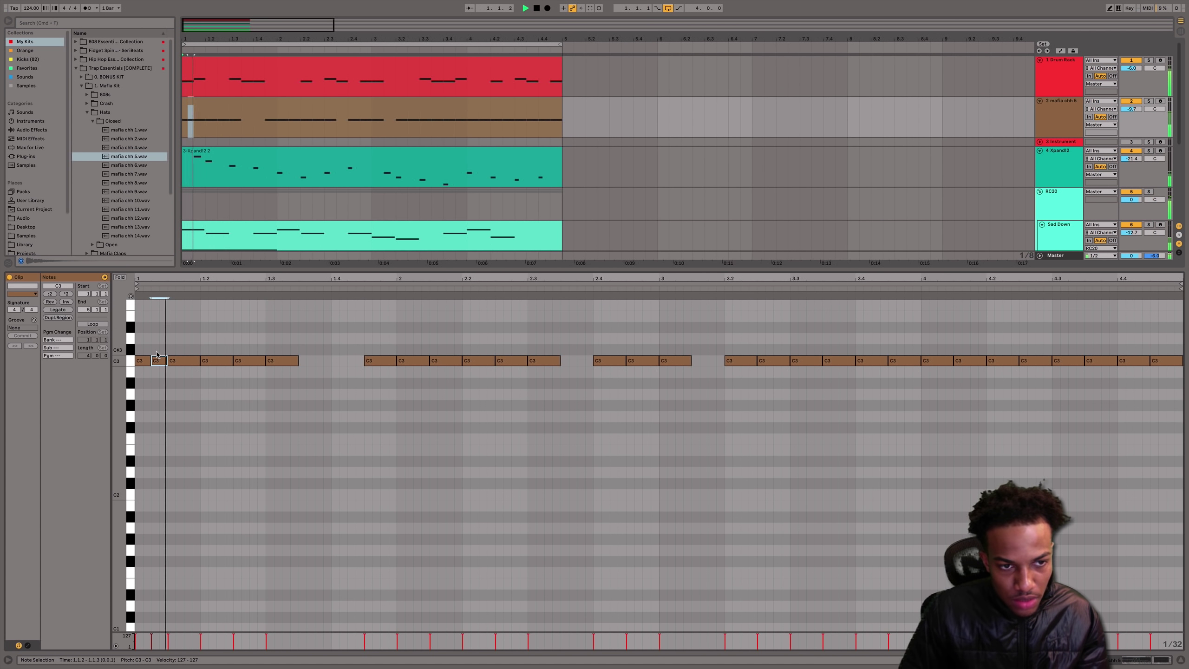
{"action": "key", "text": "Delete"}
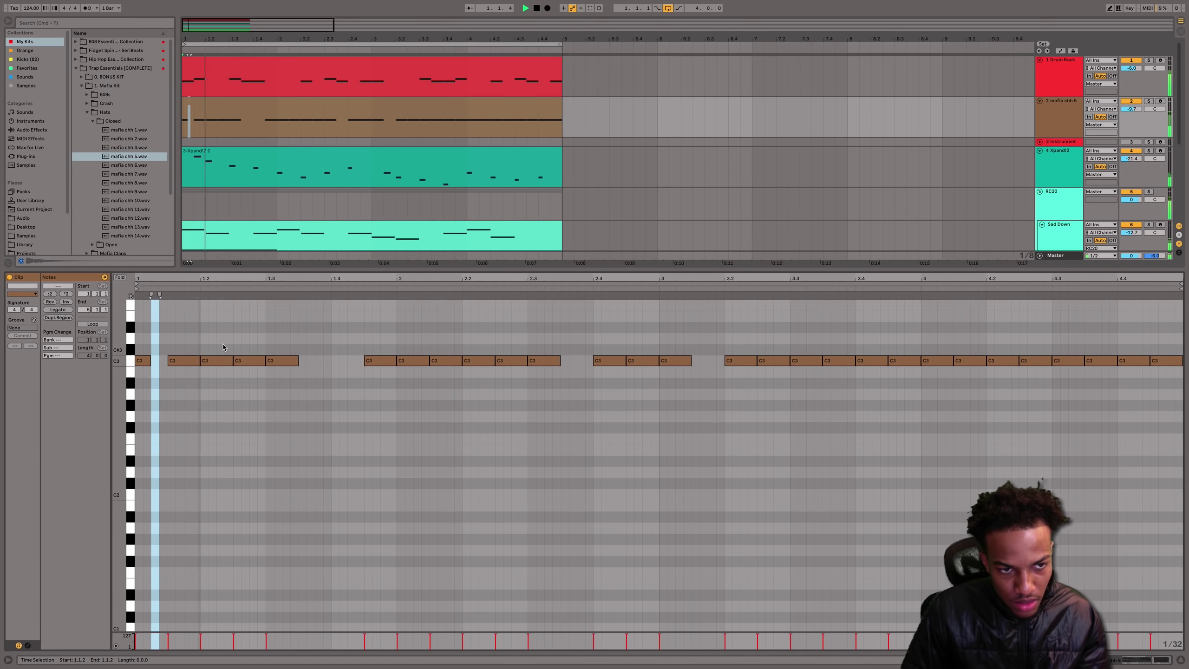
- While the loop plays, add a sixteenth-note C3 hit at 2.1.2, and delete and restore the hit at 1.2.1
{"action": "double_click", "coordinate": [204, 362]}
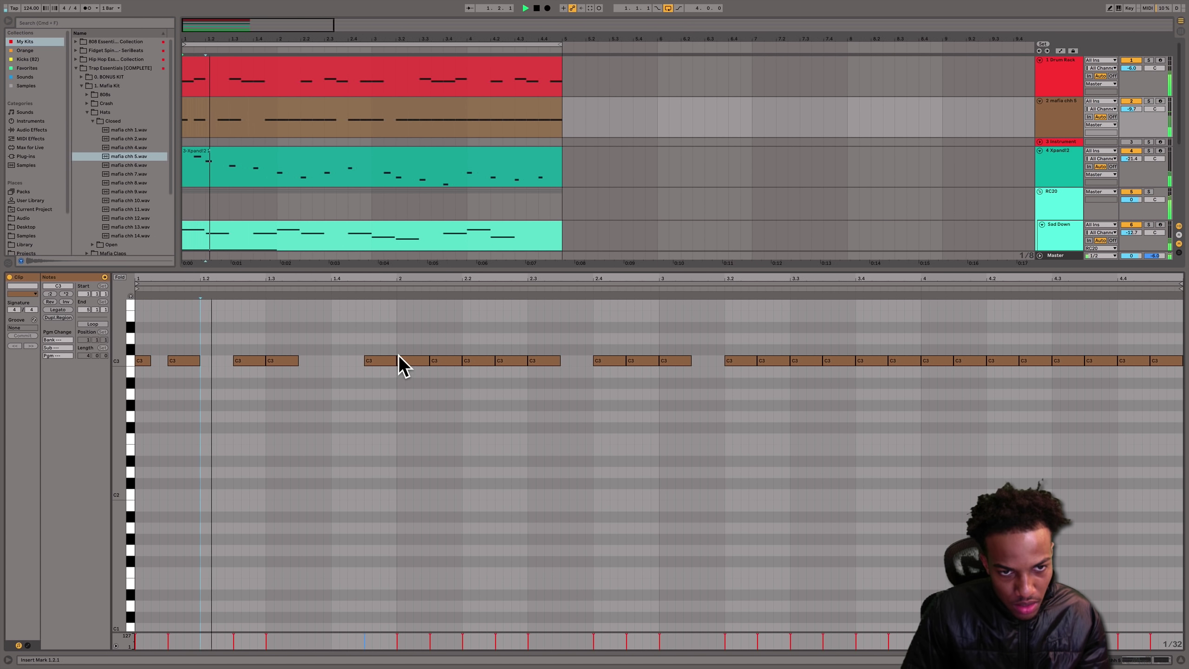
{"action": "double_click", "coordinate": [416, 360]}
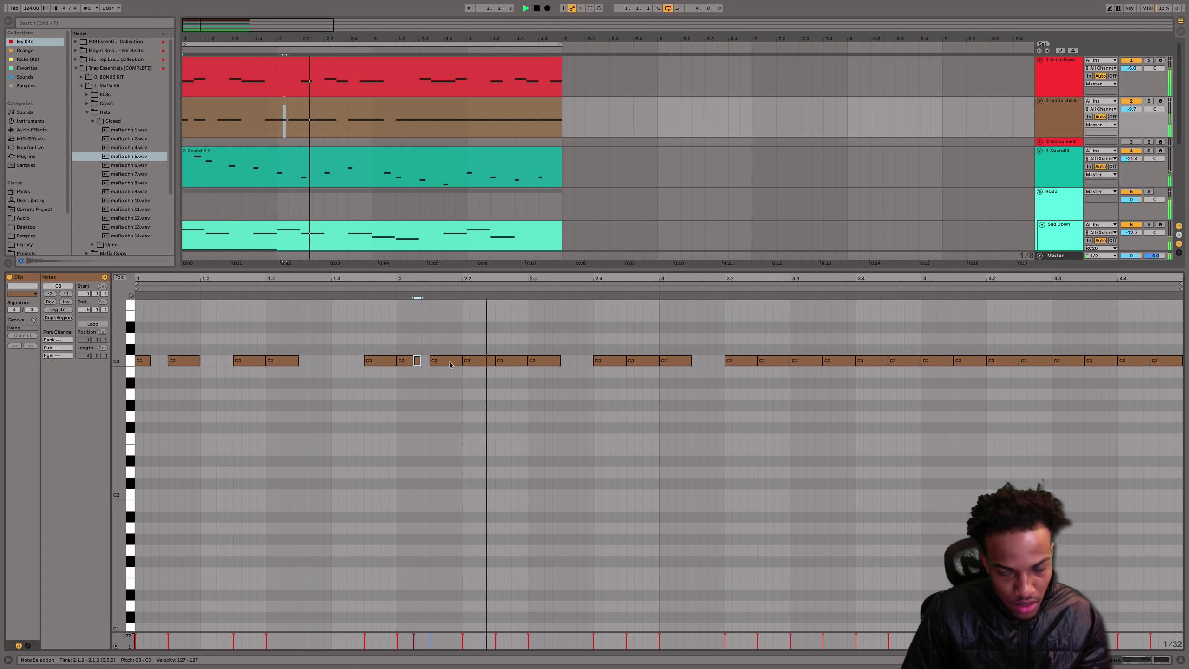
{"action": "left_click_drag", "start_coordinate": [420, 361], "coordinate": [429, 360]}
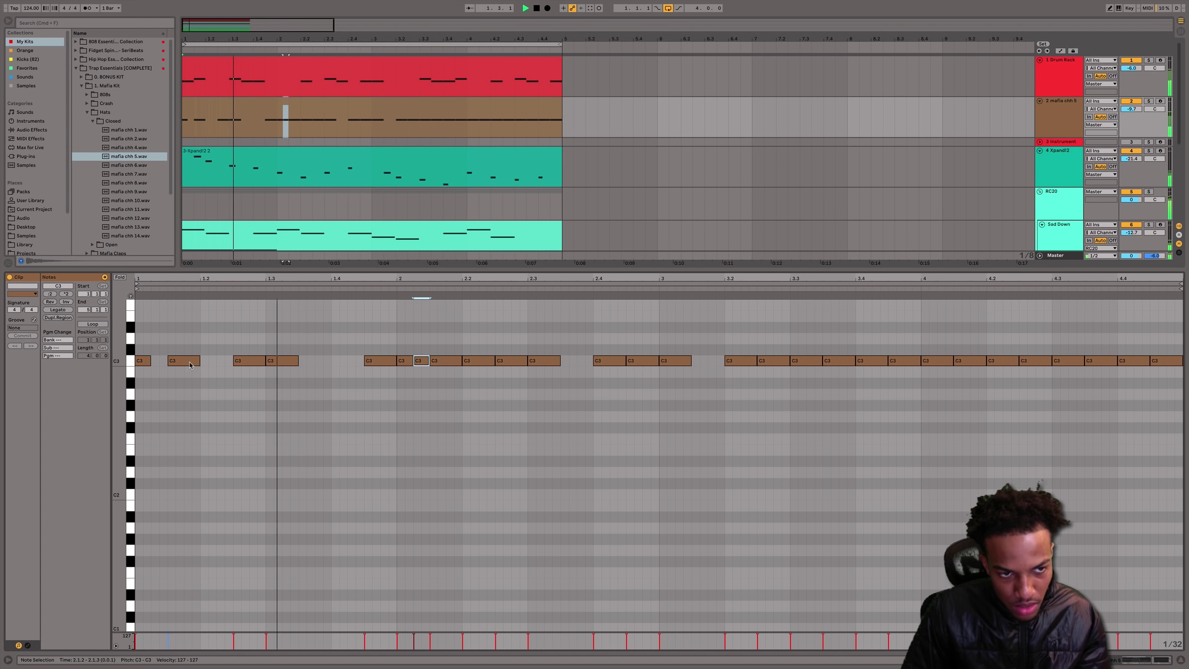
{"action": "double_click", "coordinate": [204, 361]}
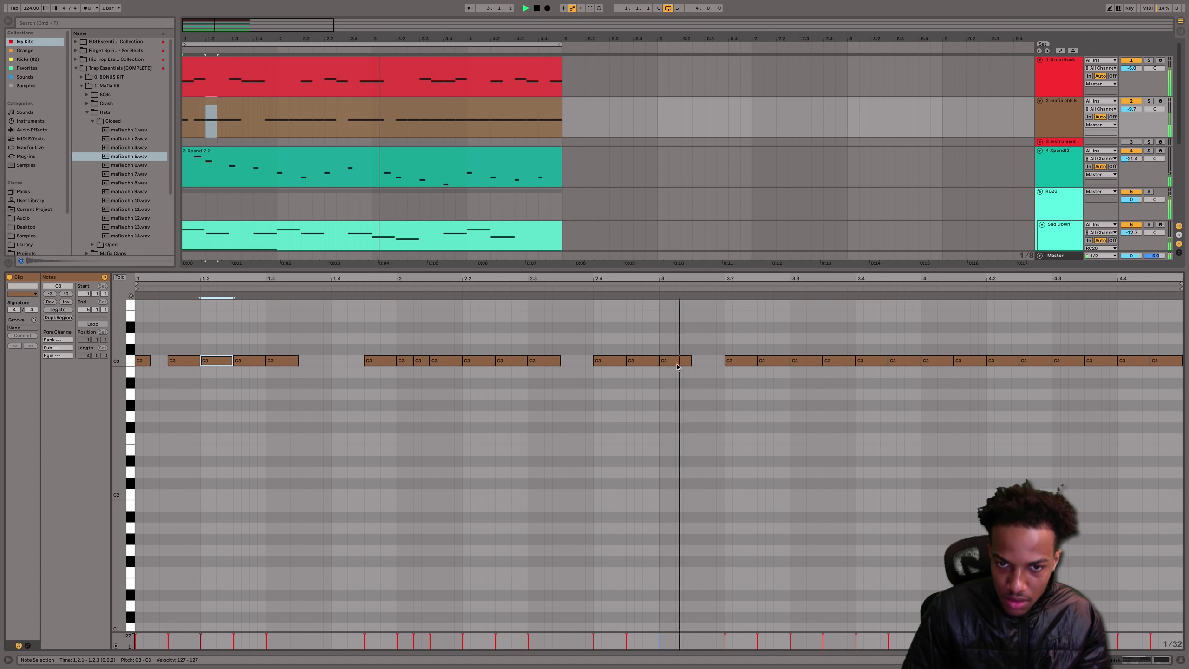
{"action": "left_click", "coordinate": [698, 365]}
{"action": "left_click", "coordinate": [692, 343]}
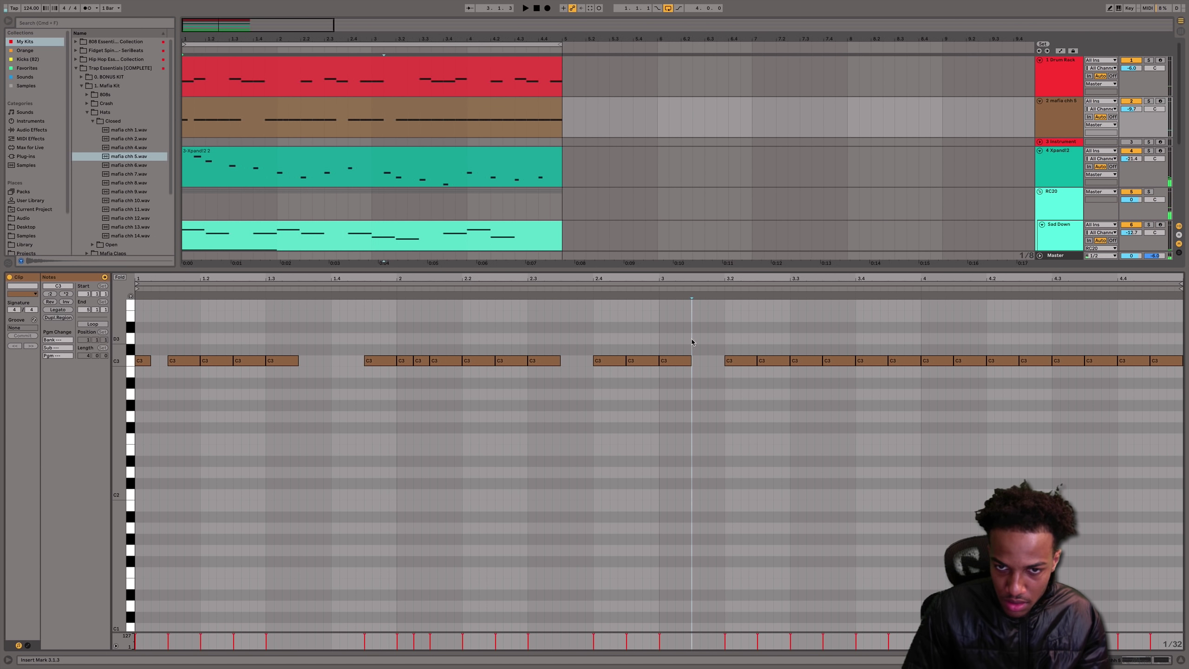
- Add three 1/32-note D3 hits at 3.1.3, replace the C3 hit at 4.1.3 with a copy of them transposed to A2, and play the loop
{"action": "double_click", "coordinate": [695, 342]}
{"action": "left_click", "coordinate": [653, 288]}
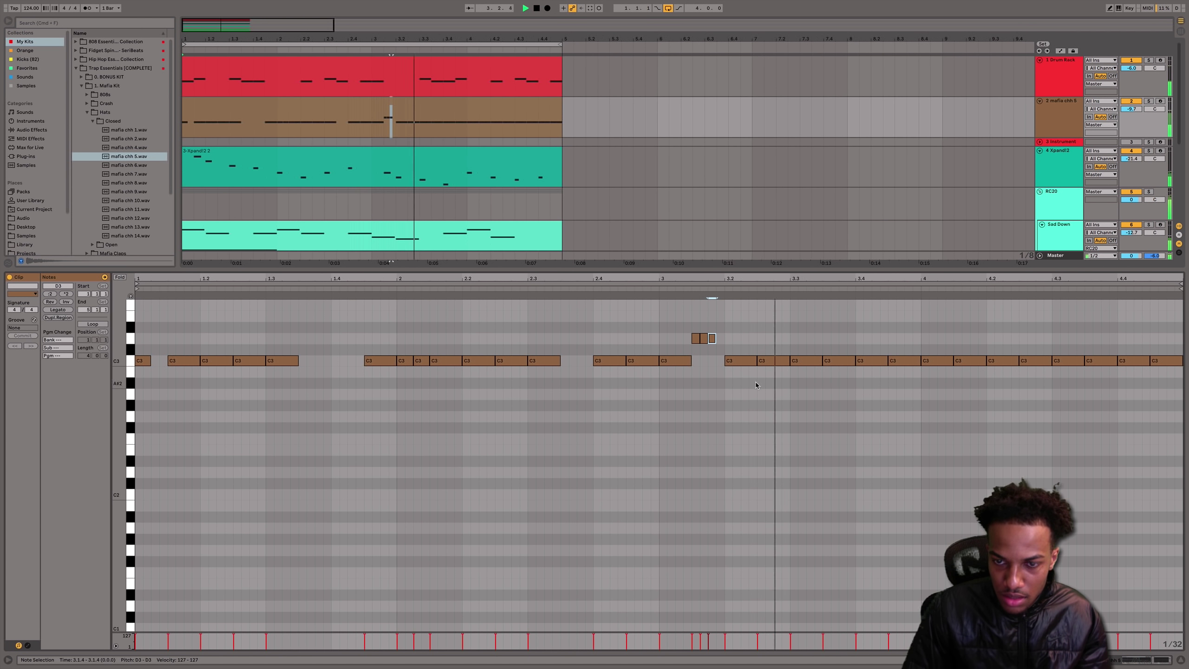
{"action": "left_click_drag", "start_coordinate": [726, 349], "coordinate": [694, 336]}
{"action": "key", "text": "super+c"}
{"action": "key", "text": "space"}
{"action": "left_click", "coordinate": [956, 340]}
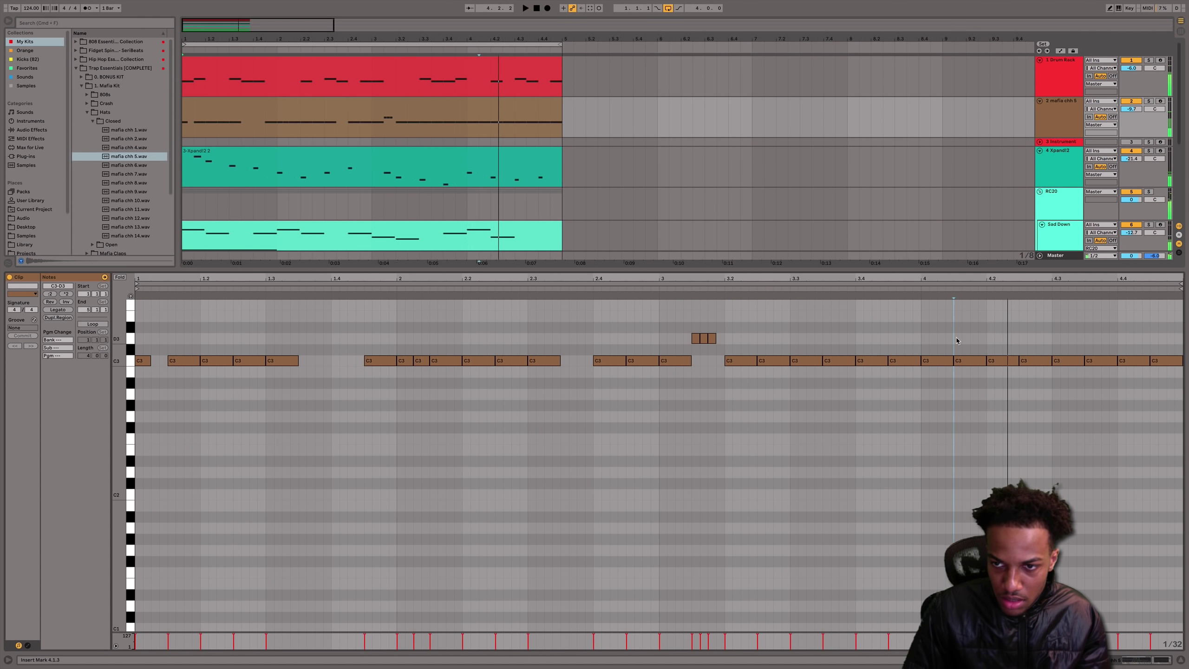
{"action": "key", "text": "super+v"}
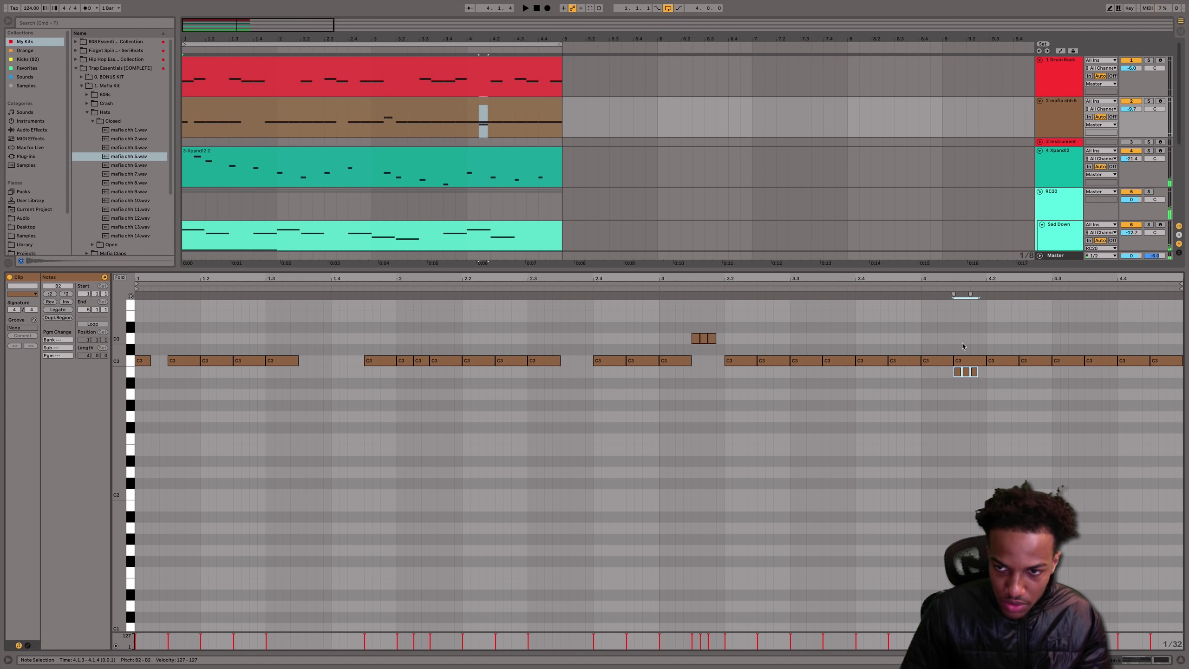
{"action": "key", "text": "Down"}
{"action": "key", "text": "Down"}
{"action": "double_click", "coordinate": [964, 365]}
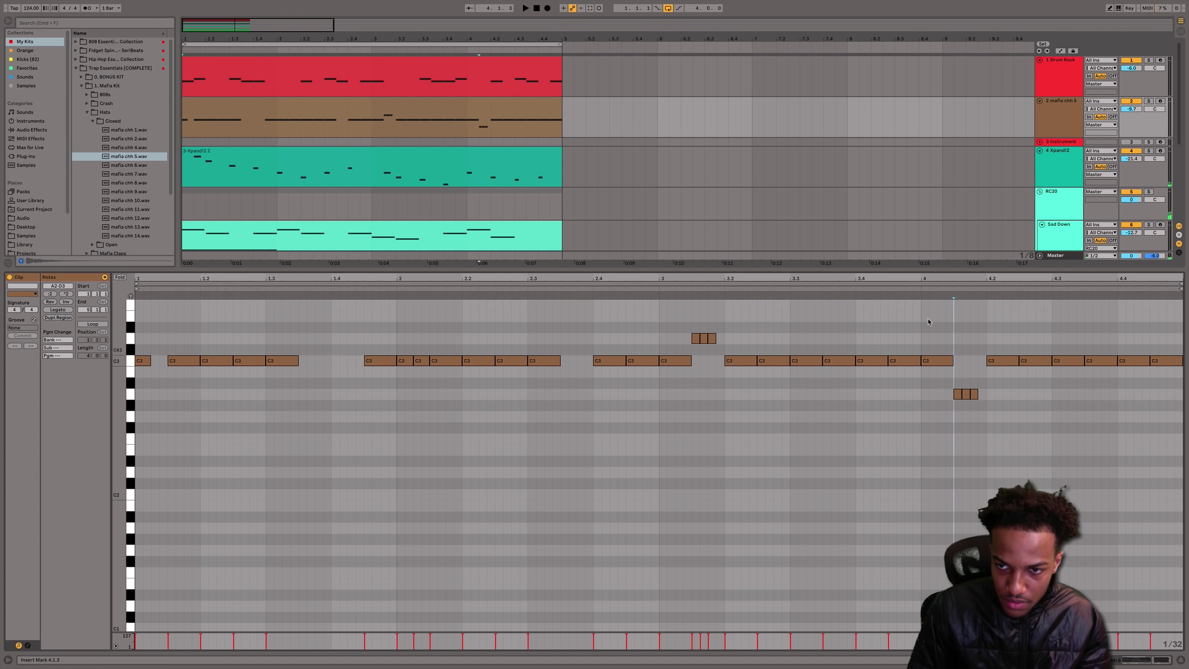
{"action": "key", "text": "space"}
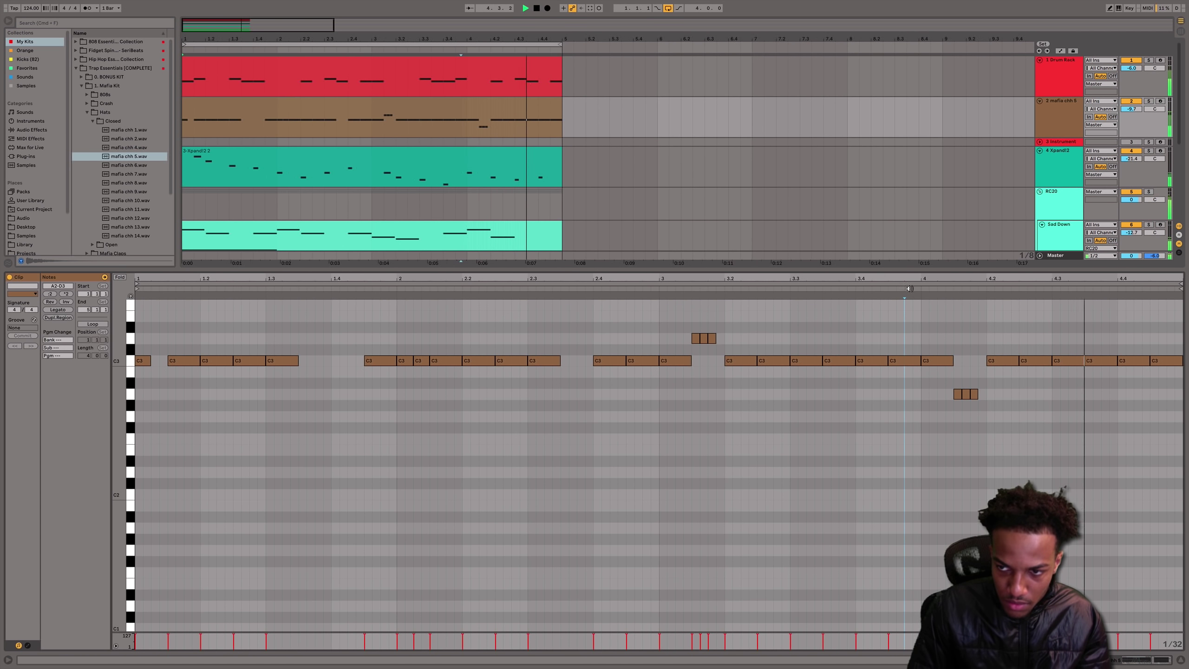
- Close the hi-hat clip's note editor and insert a new MIDI track directly below the closed hi-hat track
{"action": "left_click", "coordinate": [1181, 661]}
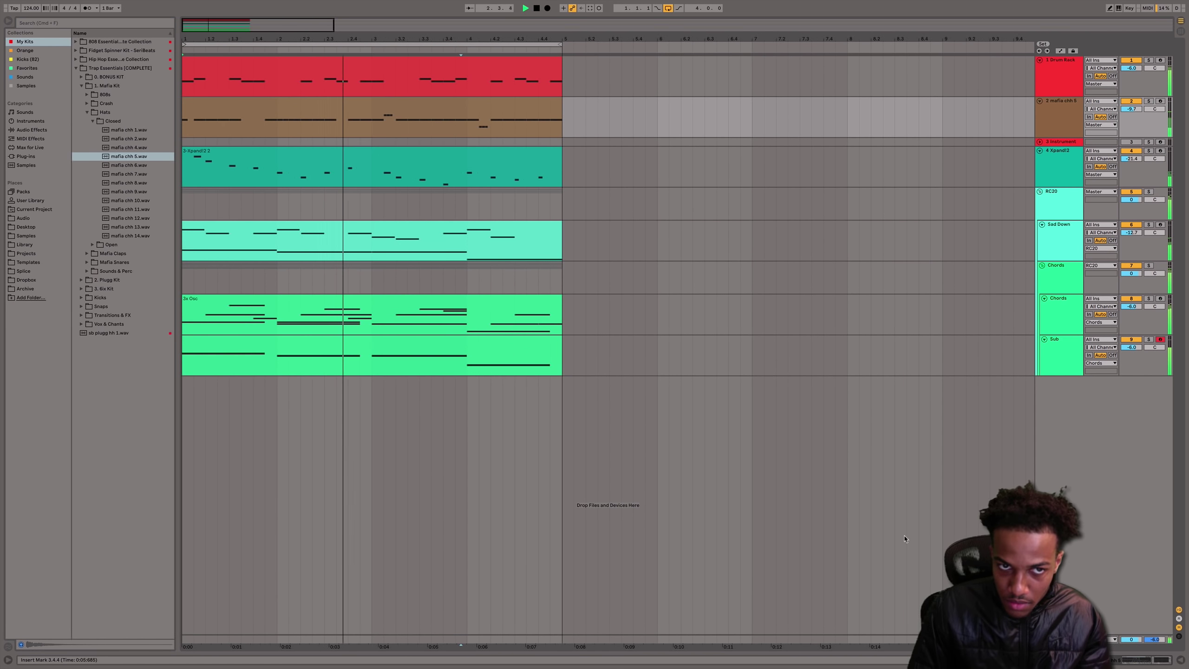
{"action": "left_click", "coordinate": [1061, 127]}
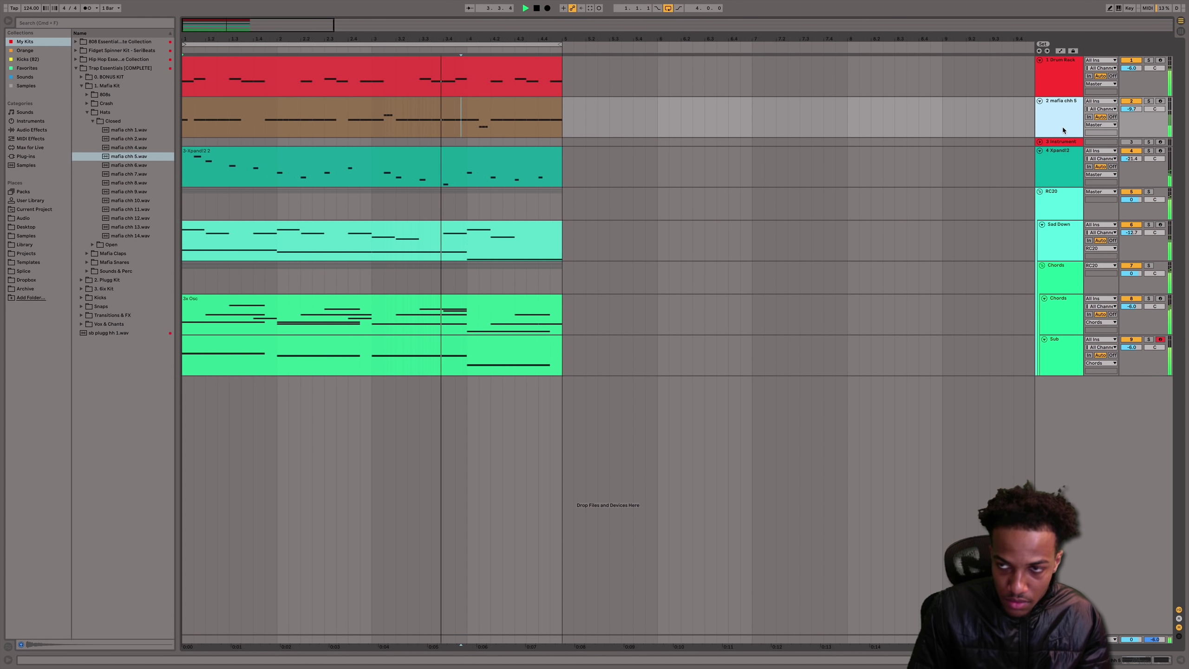
{"action": "key", "text": "super+shift+t"}
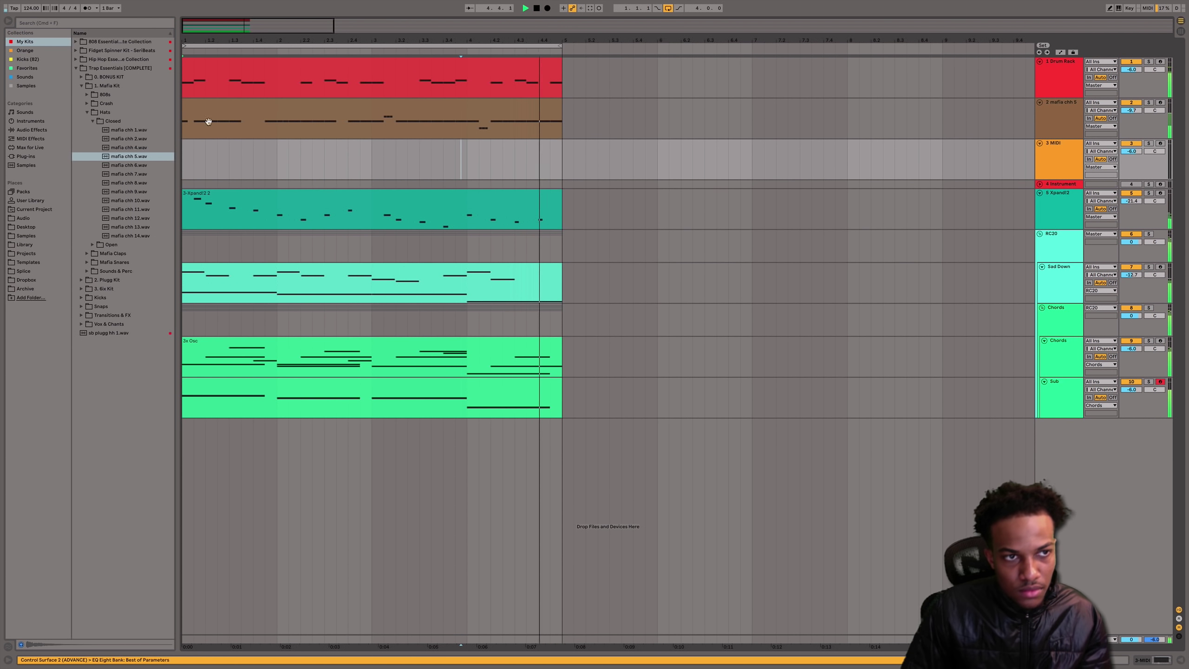
- Find mafia ohh 5.wav among the Mafia Kit's open hats and load it onto the new MIDI track
{"action": "left_click", "coordinate": [87, 112]}
{"action": "key", "text": "space"}
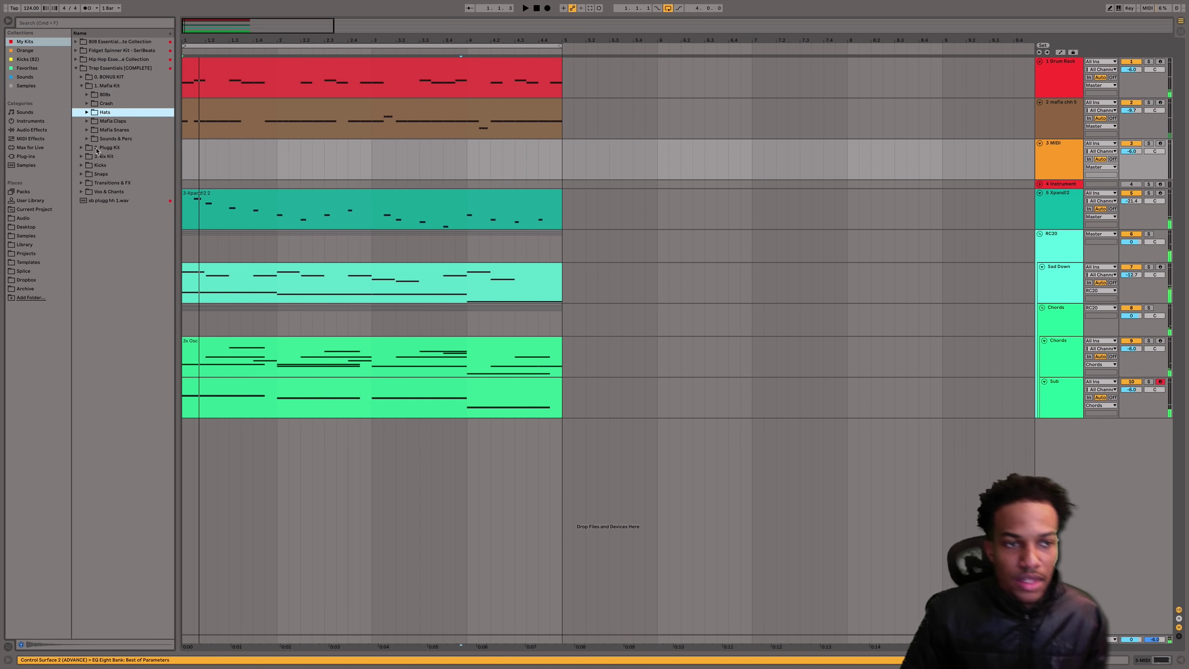
{"action": "left_click", "coordinate": [87, 113]}
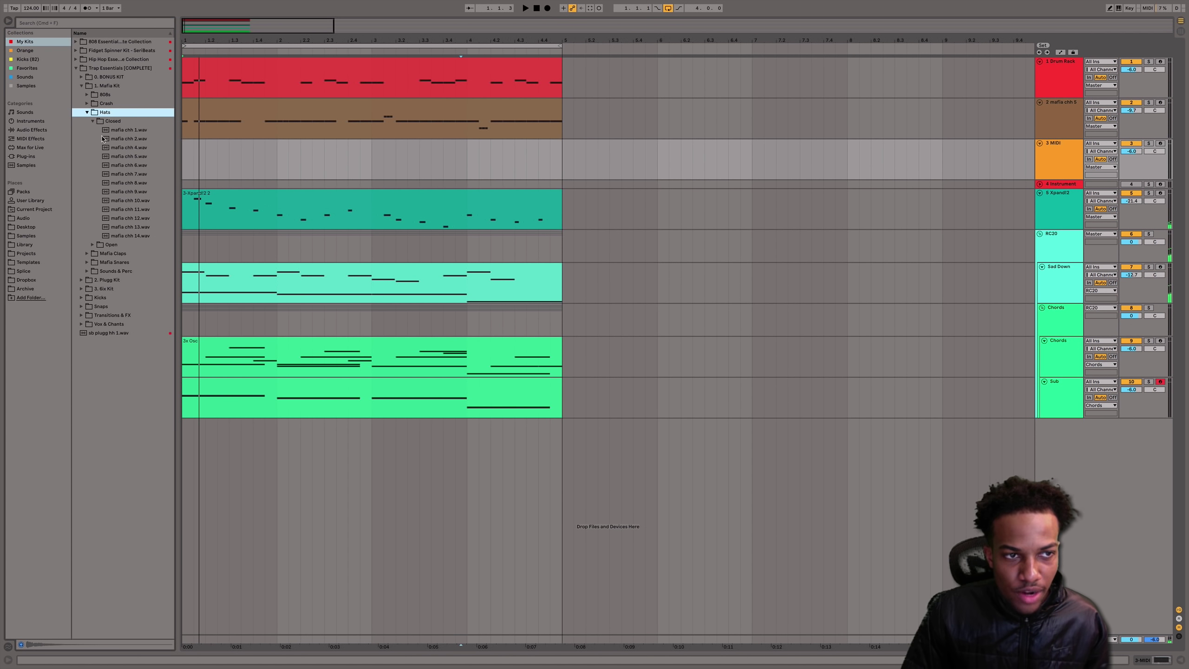
{"action": "left_click", "coordinate": [100, 121]}
{"action": "left_click", "coordinate": [93, 121]}
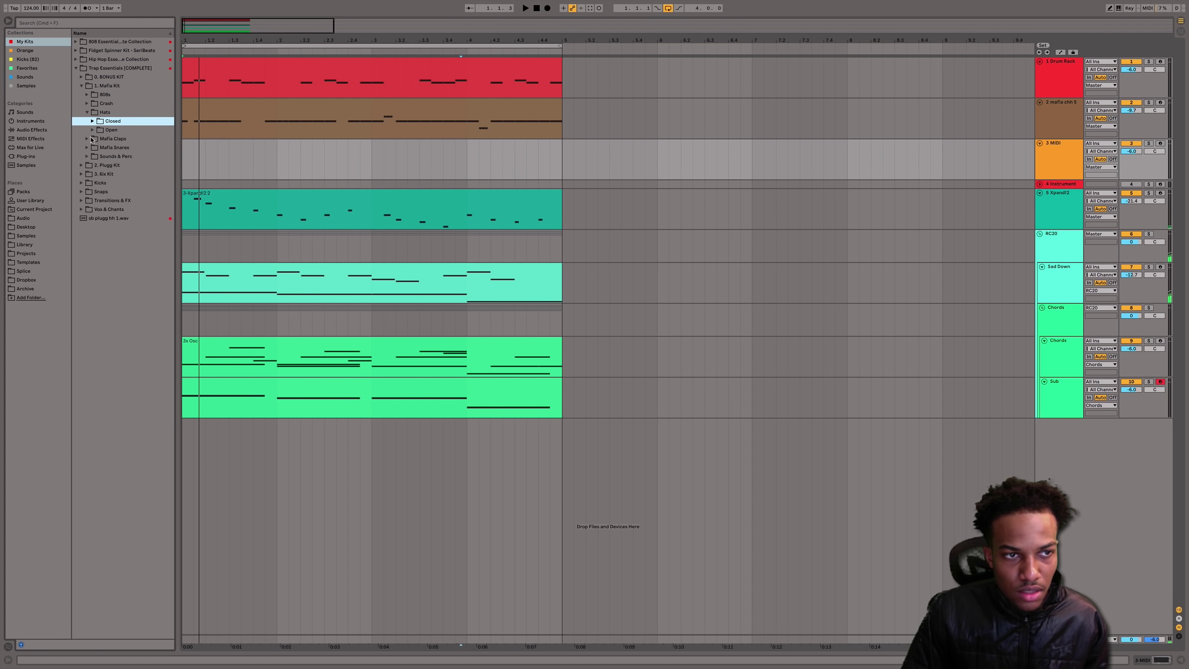
{"action": "left_click", "coordinate": [93, 130]}
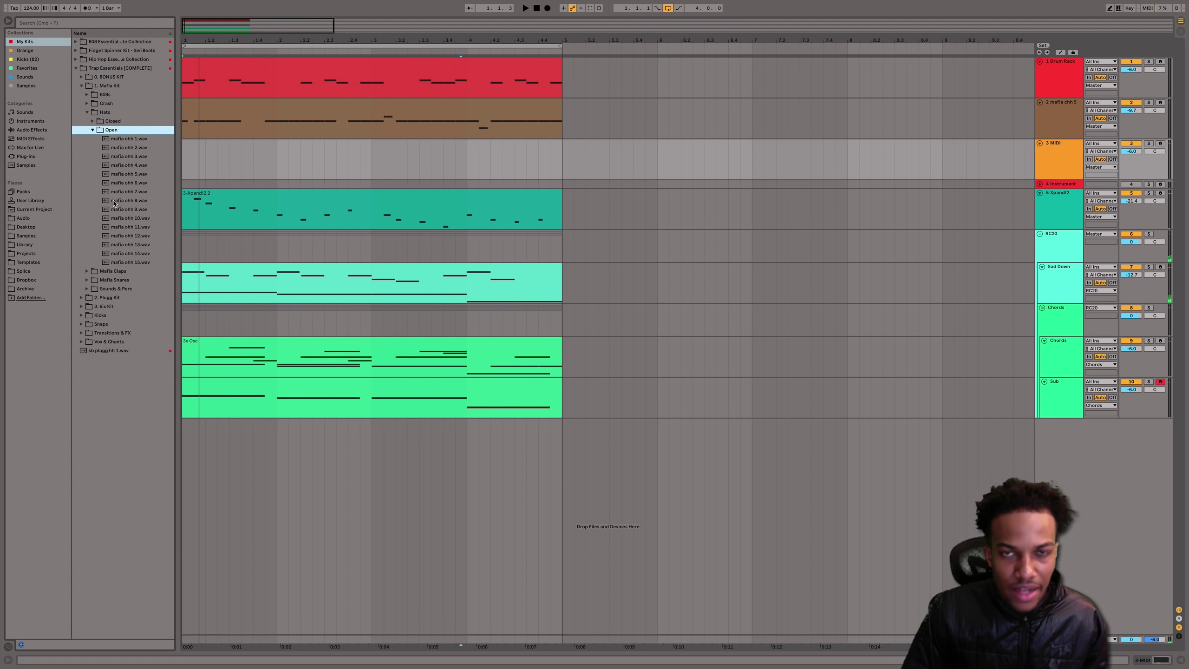
{"action": "left_click", "coordinate": [149, 175]}
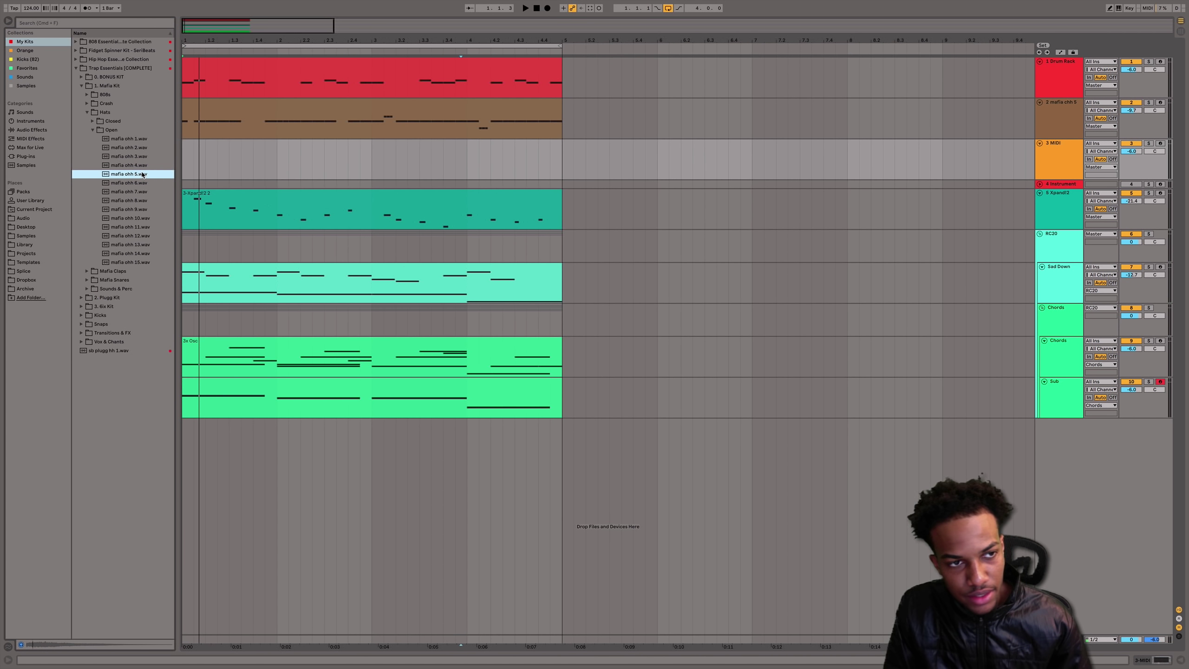
{"action": "left_click_drag", "start_coordinate": [136, 175], "coordinate": [794, 160]}
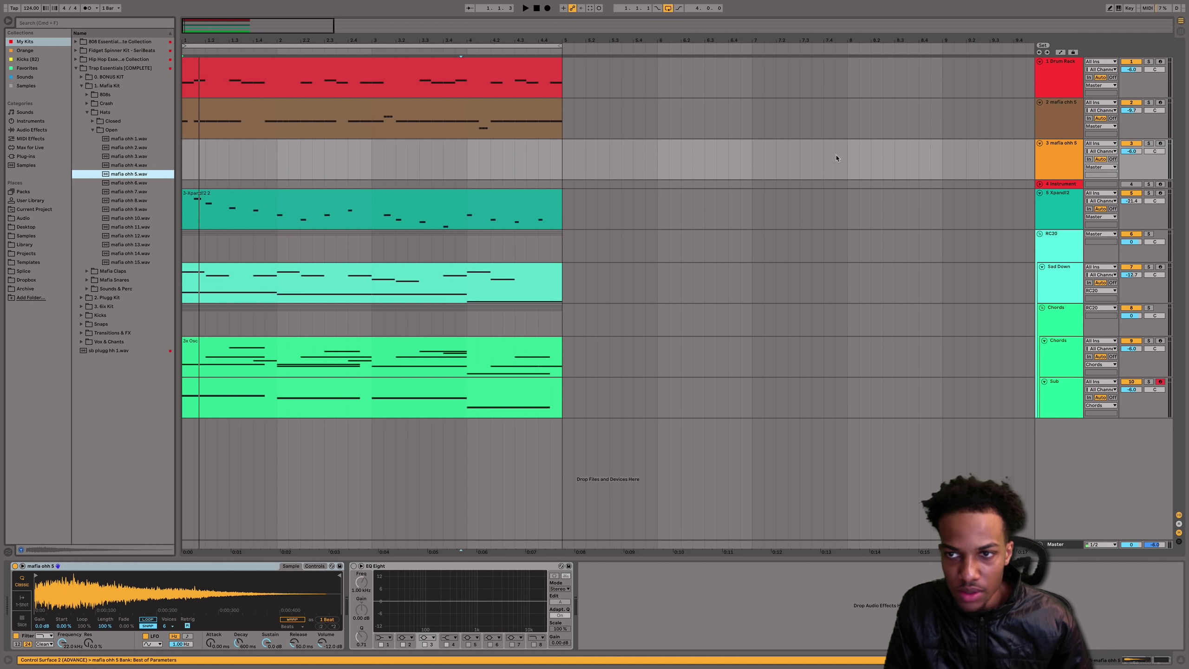
- Transpose the open hi-hat sample by +3 st and arm its track to audition it with the loop
{"action": "left_click", "coordinate": [313, 566]}
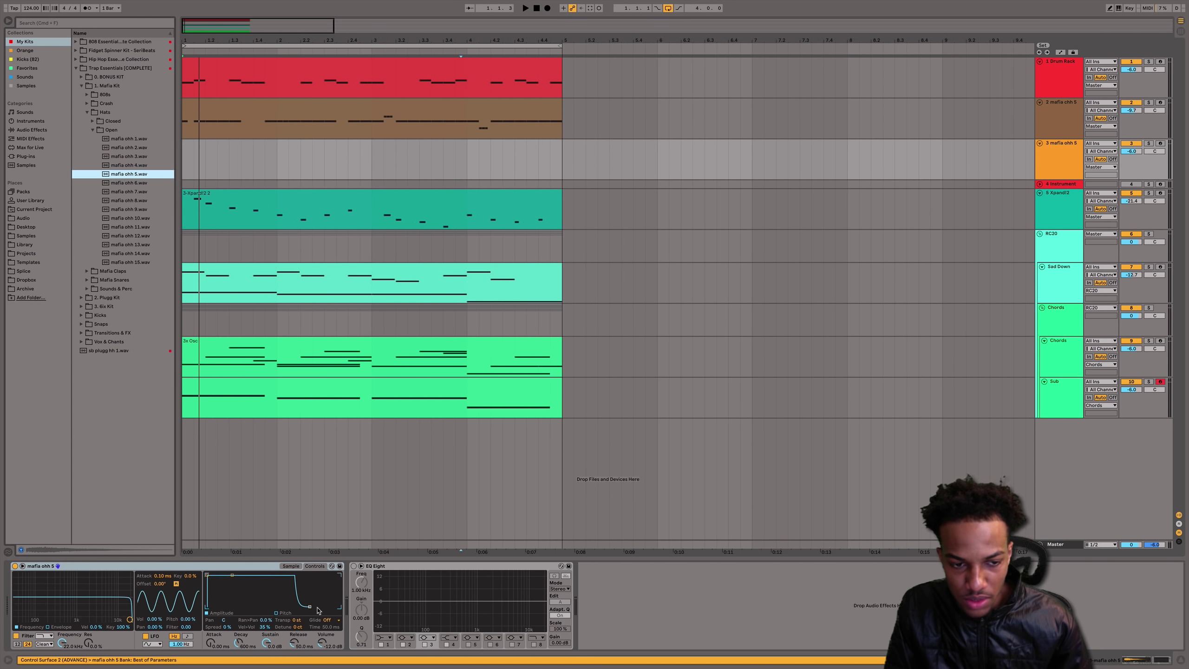
{"action": "left_click_drag", "start_coordinate": [297, 621], "coordinate": [319, 601]}
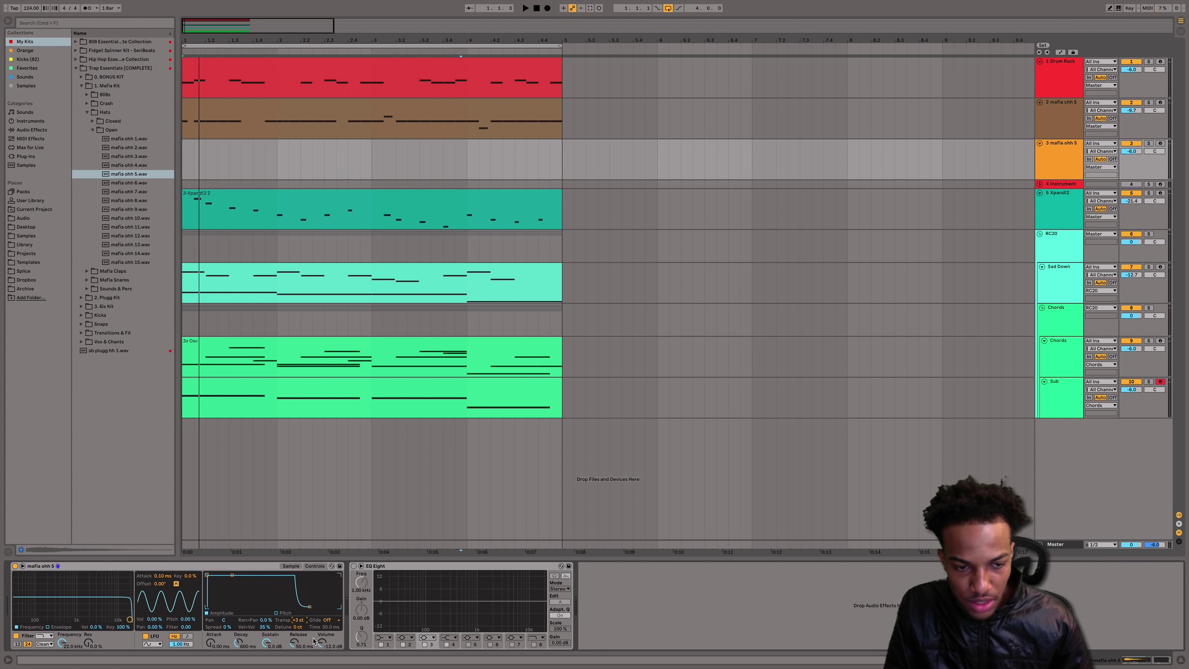
{"action": "left_click", "coordinate": [1160, 144]}
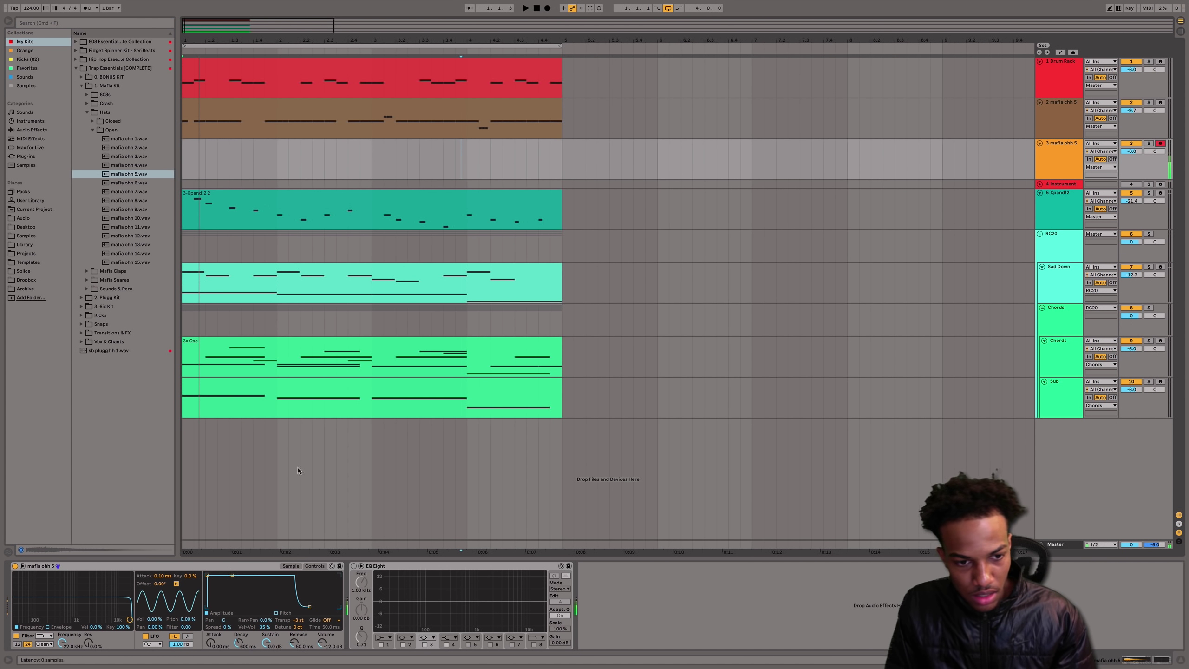
{"action": "left_click", "coordinate": [221, 109]}
{"action": "key", "text": "space"}
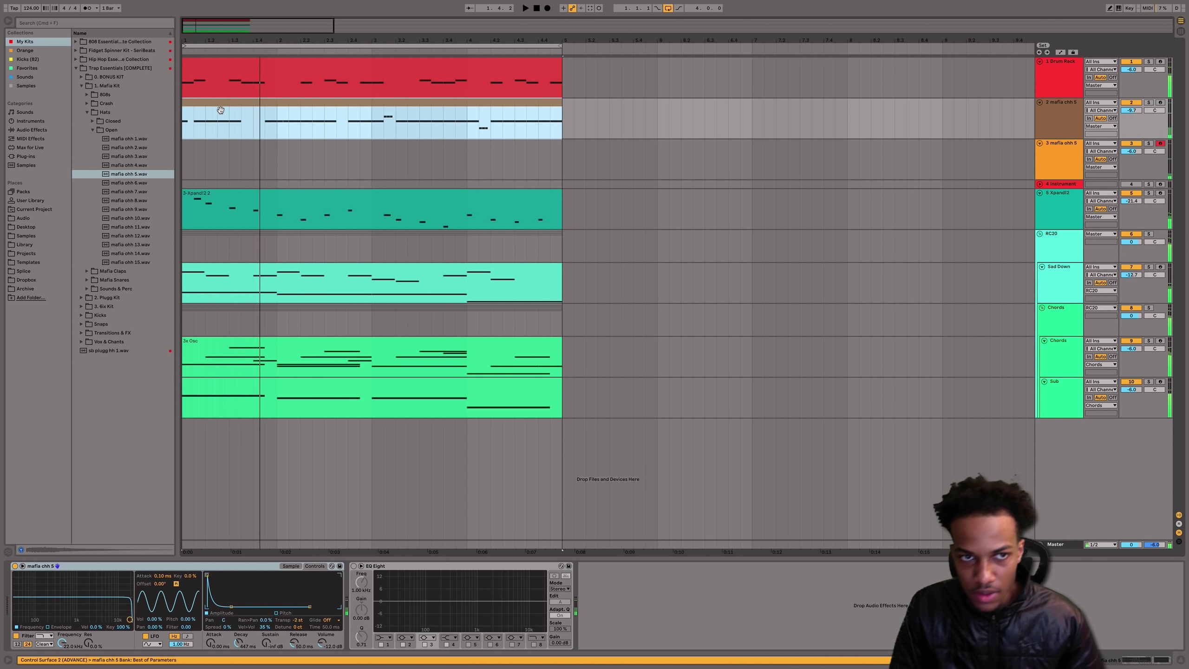
- Create a two-bar MIDI clip at bar 1 on the open hi-hat track with a quarter-note C3 hit at 1.2.1
{"action": "left_click_drag", "start_coordinate": [184, 159], "coordinate": [375, 162]}
{"action": "key", "text": "super+shift+m"}
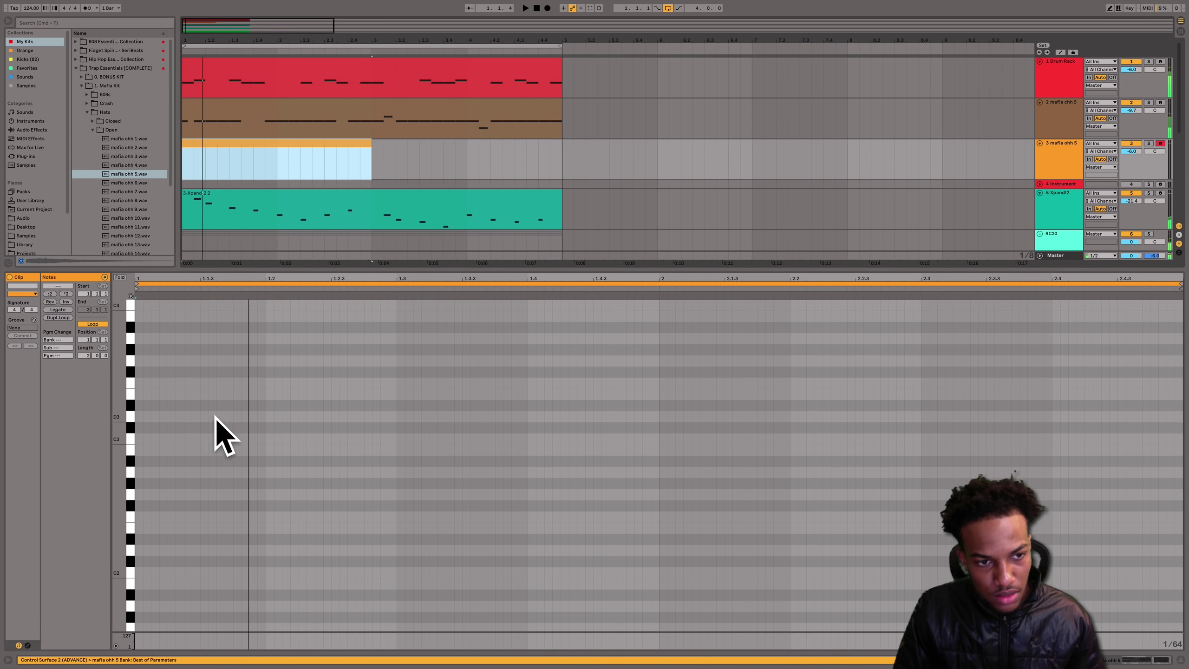
{"action": "left_click", "coordinate": [274, 435]}
{"action": "key", "text": "space"}
{"action": "left_click_drag", "start_coordinate": [274, 439], "coordinate": [397, 440]}
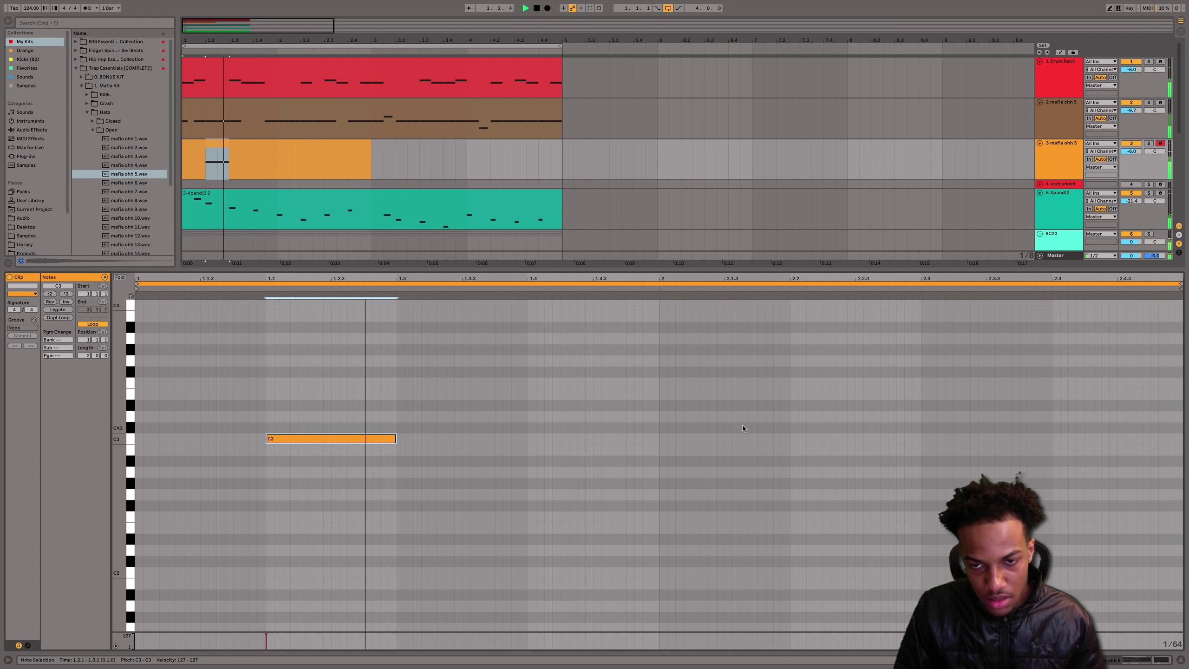
- Copy the open hi-hat's C3 hit to 2.4.1 and duplicate the two-bar clip across bars 3 and 4
{"action": "left_click", "coordinate": [987, 413]}
{"action": "key", "text": "super+v"}
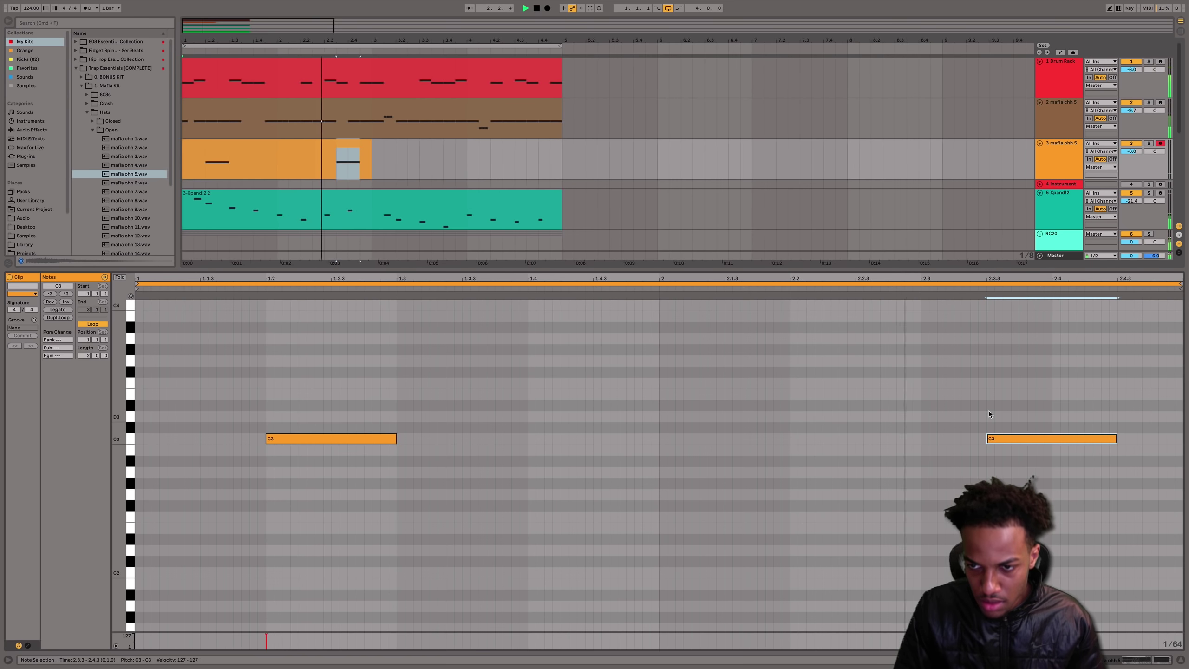
{"action": "left_click_drag", "start_coordinate": [1042, 445], "coordinate": [1105, 446]}
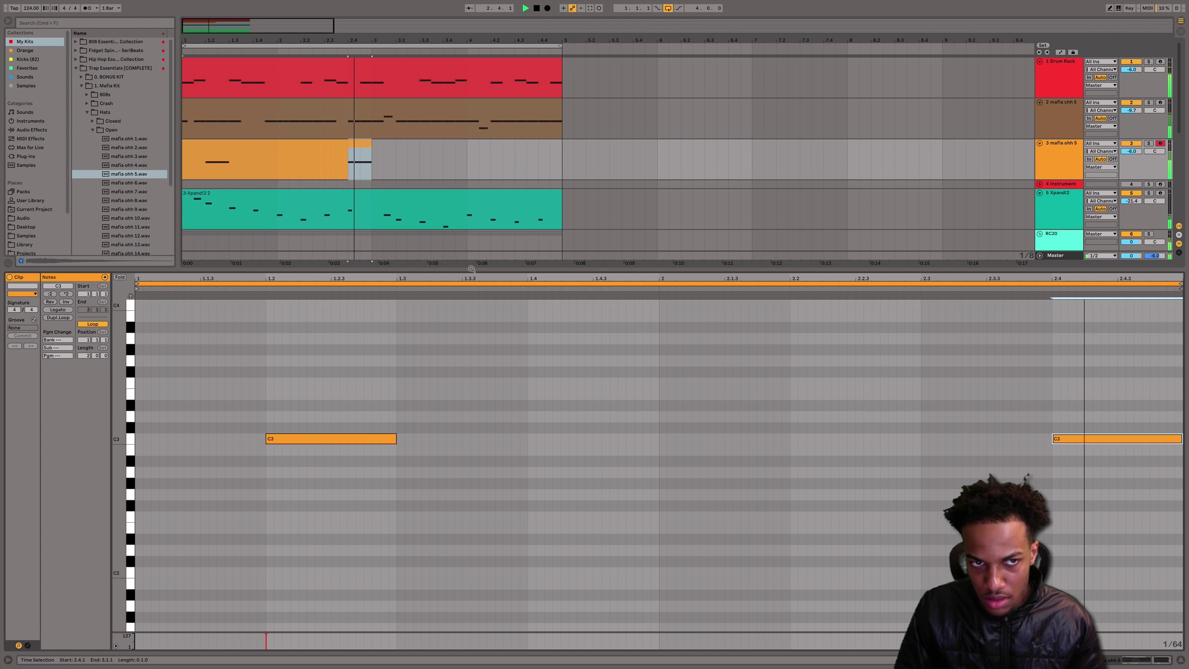
{"action": "left_click", "coordinate": [292, 145]}
{"action": "key", "text": "super+d"}
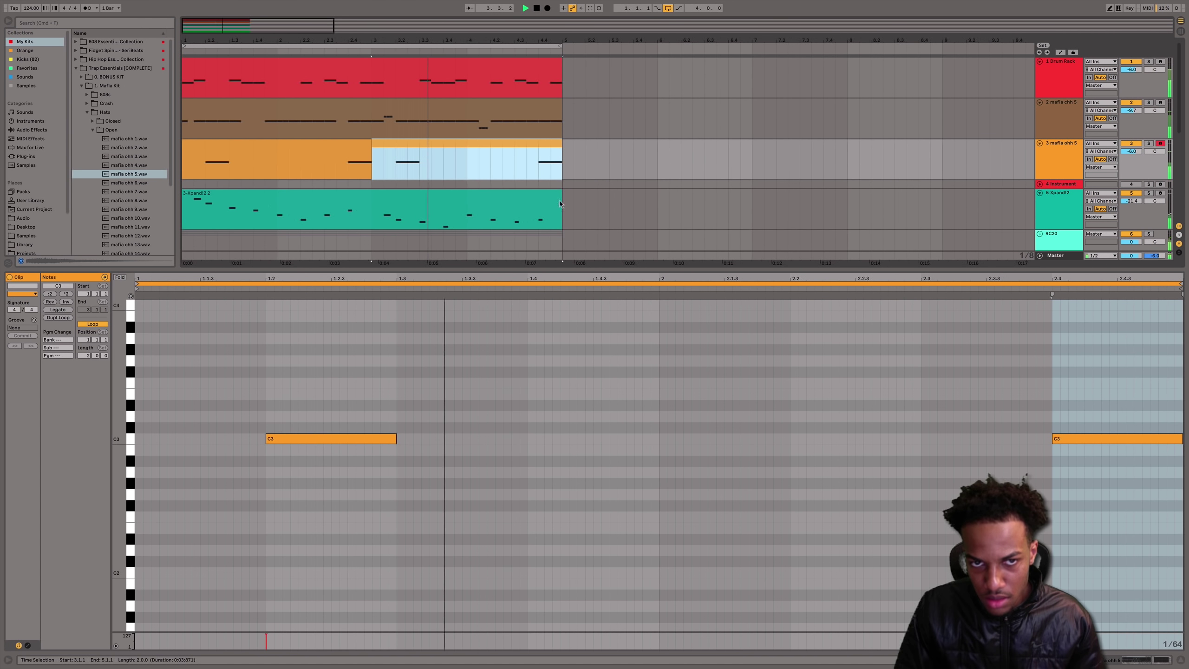
- Display the open hi-hat track's devices and lower the track's volume while the loop plays
{"action": "double_click", "coordinate": [1062, 165]}
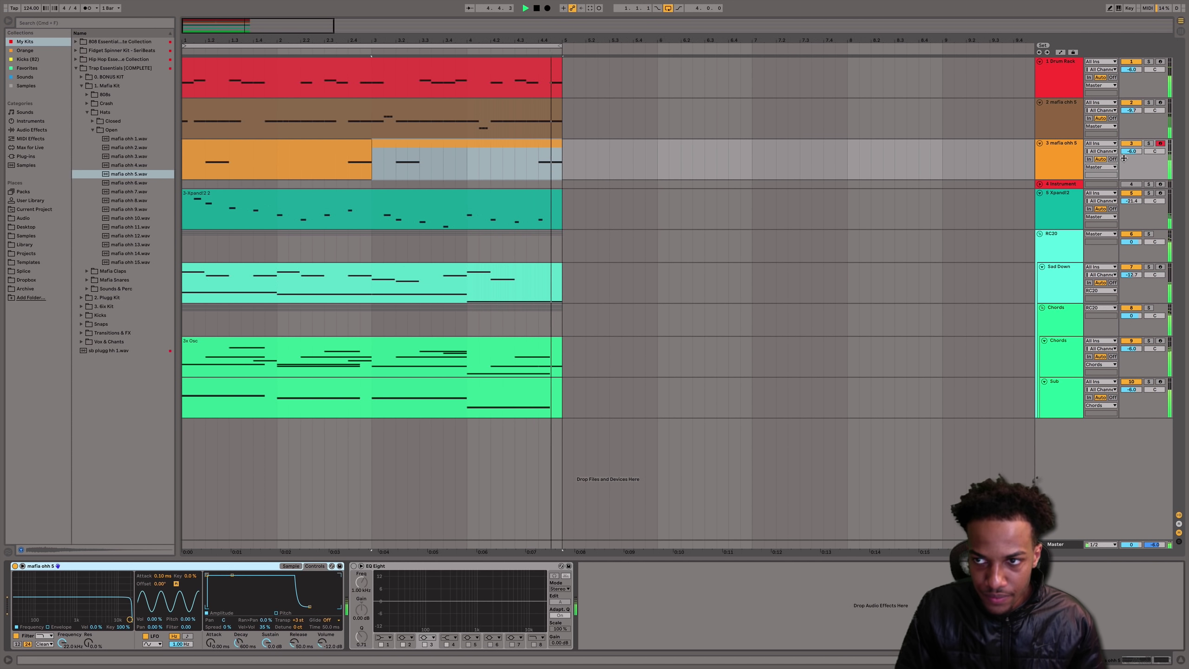
{"action": "left_click_drag", "start_coordinate": [1132, 151], "coordinate": [1132, 152]}
{"action": "key", "text": "space"}
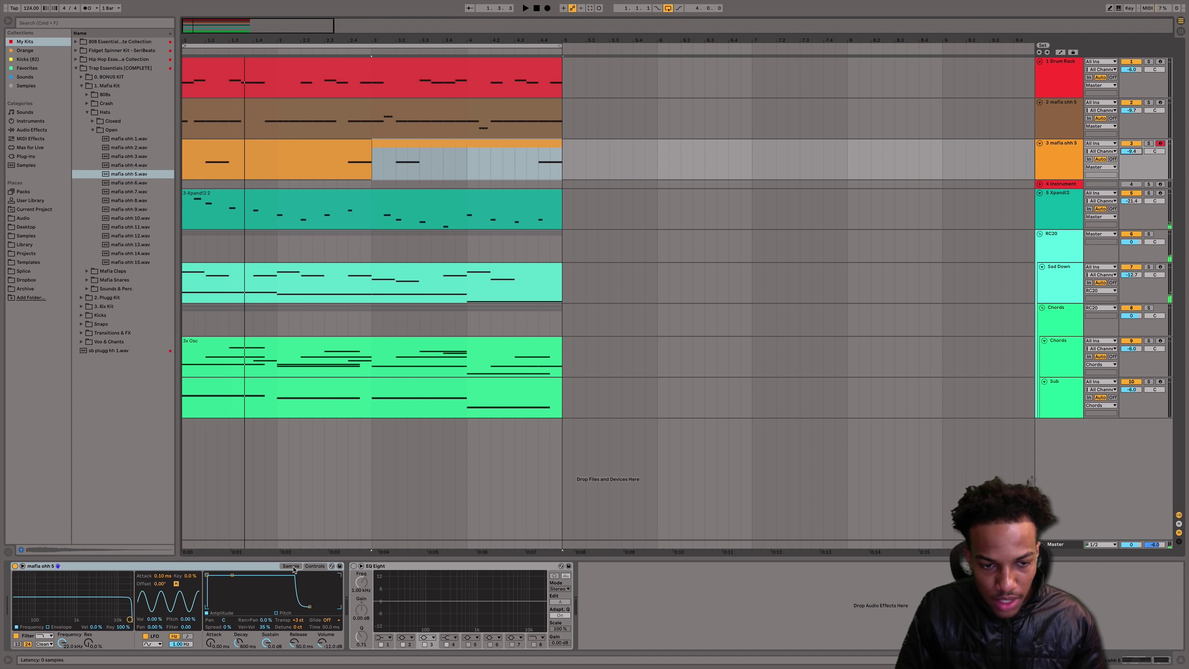
- Set the open hi-hat sampler's sustain to -inf dB, its decay to about 1.87 s and its volume to -12.7 dB while playing the loop
{"action": "left_click", "coordinate": [1052, 153]}
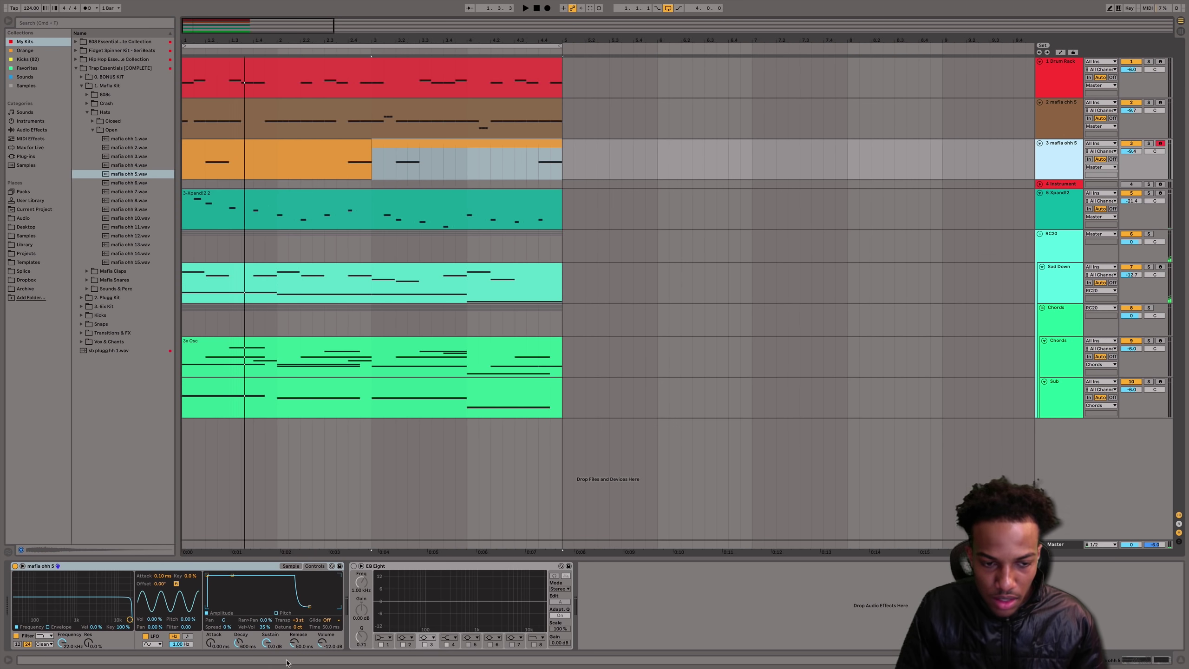
{"action": "left_click_drag", "start_coordinate": [268, 646], "coordinate": [268, 655]}
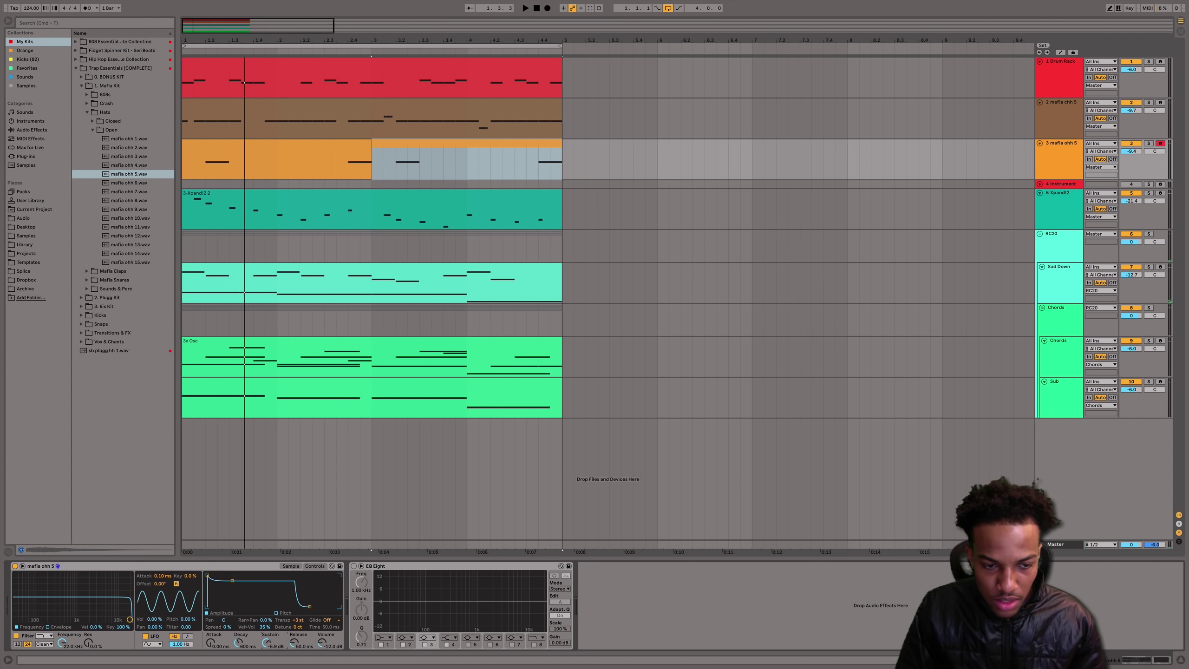
{"action": "key", "text": "space"}
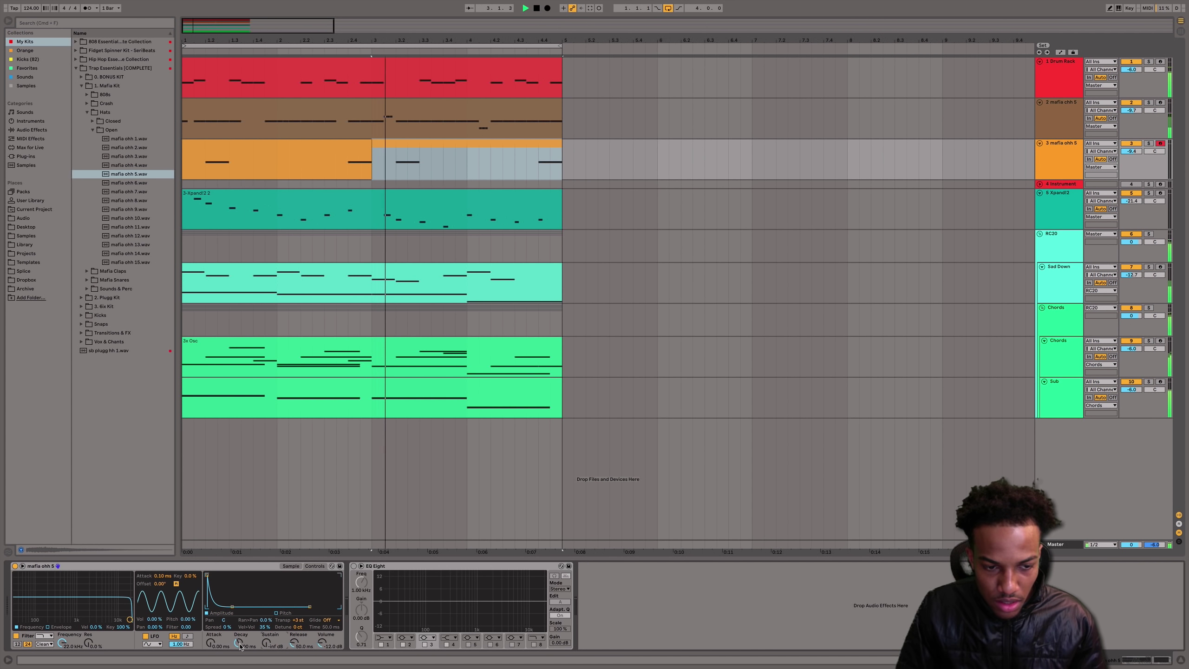
{"action": "left_click_drag", "start_coordinate": [238, 643], "coordinate": [238, 622]}
{"action": "left_click_drag", "start_coordinate": [244, 644], "coordinate": [243, 651]}
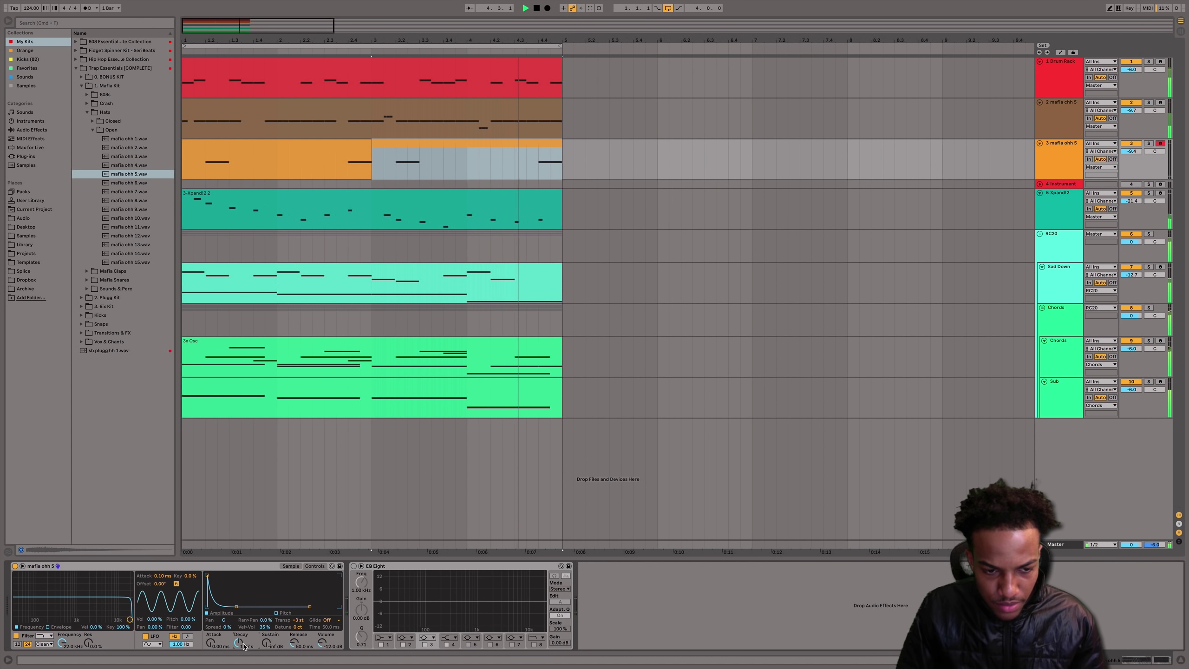
{"action": "left_click_drag", "start_coordinate": [321, 643], "coordinate": [322, 645]}
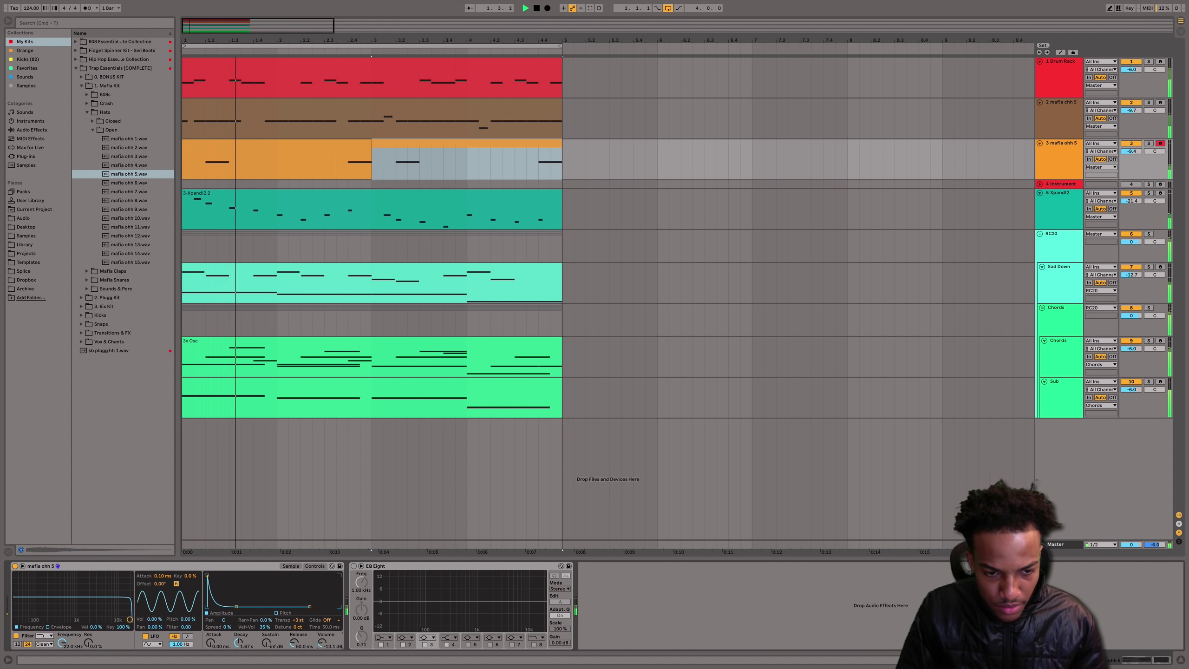
{"action": "key", "text": "space"}
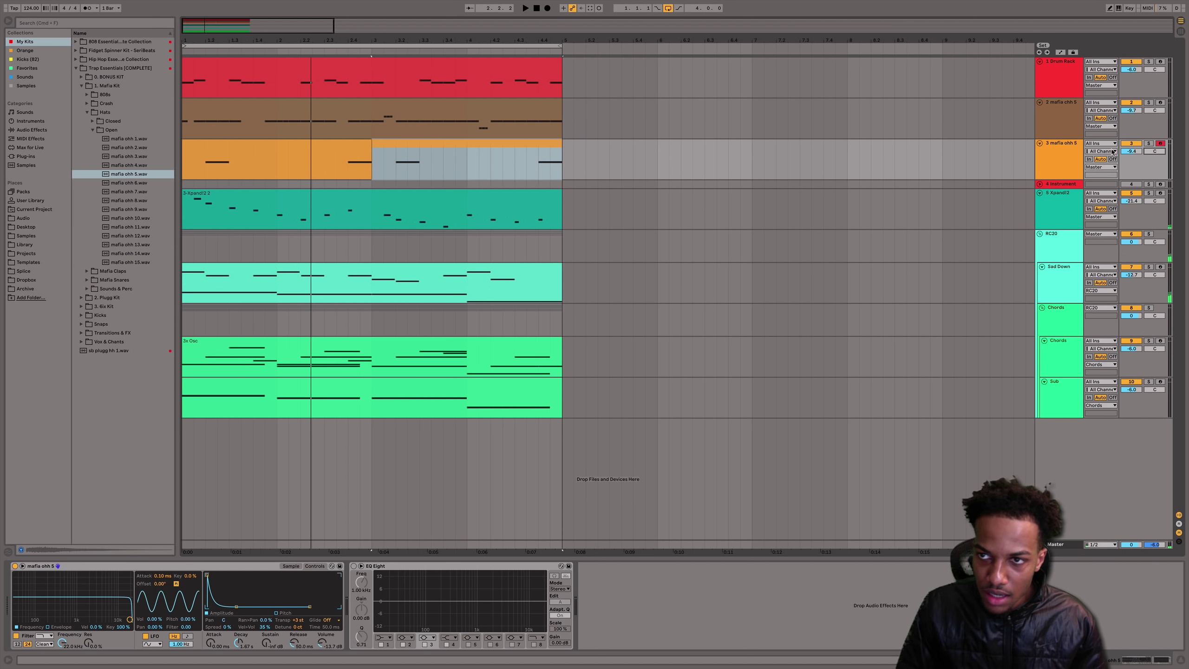
- Show the open hi-hat track's Track Panning automation and pan the first hit, from 1.2.1 to 1.3.1, to the left
{"action": "left_click", "coordinate": [1060, 52]}
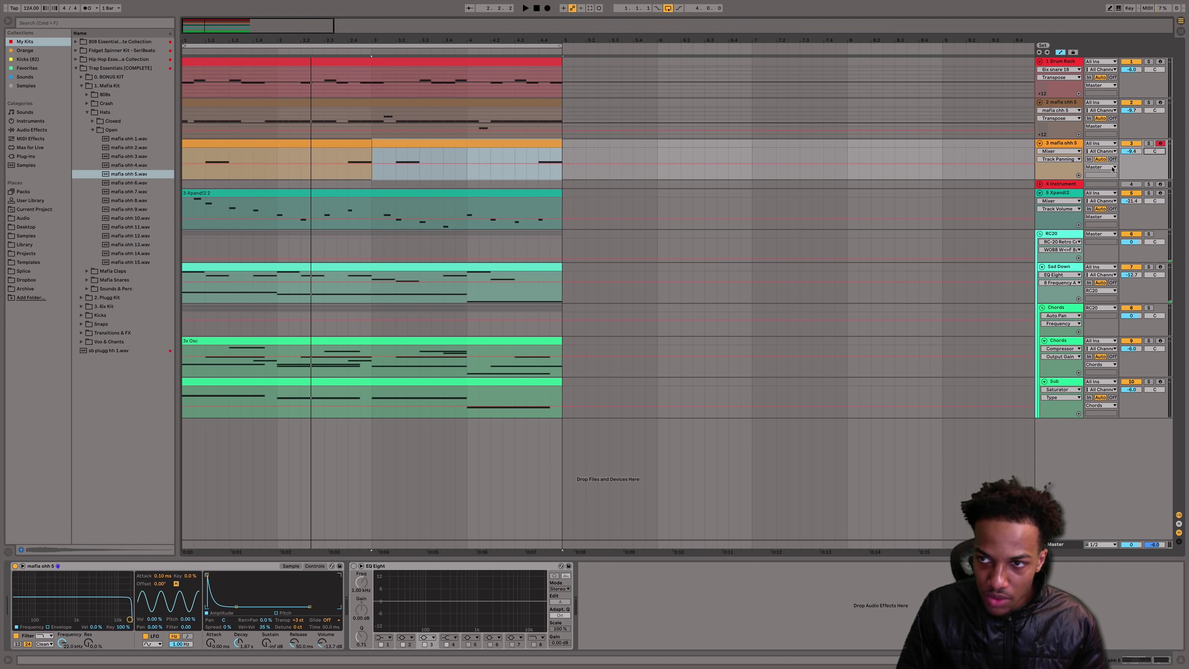
{"action": "left_click", "coordinate": [1063, 159]}
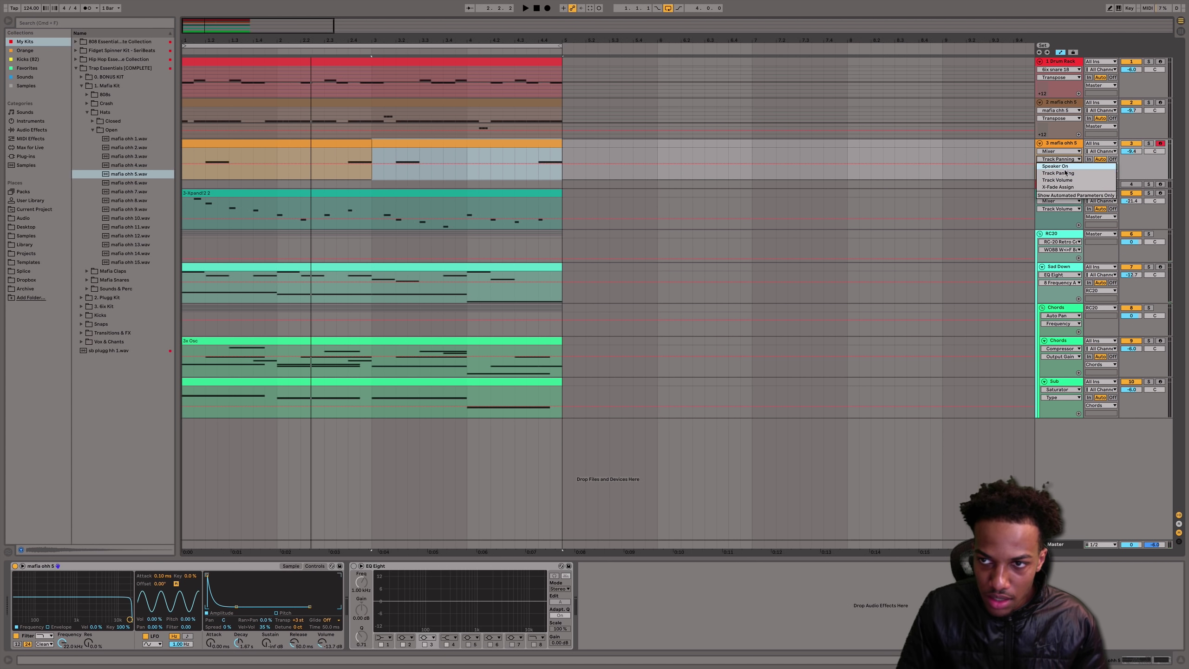
{"action": "left_click", "coordinate": [1061, 173]}
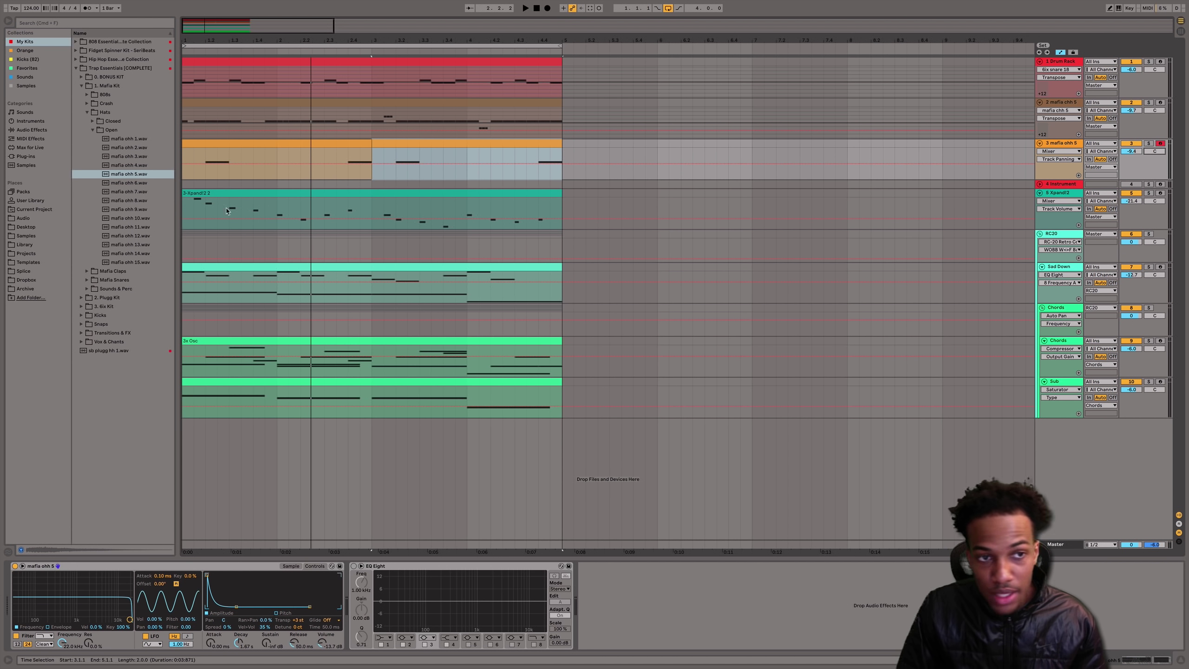
{"action": "left_click_drag", "start_coordinate": [207, 169], "coordinate": [223, 170]}
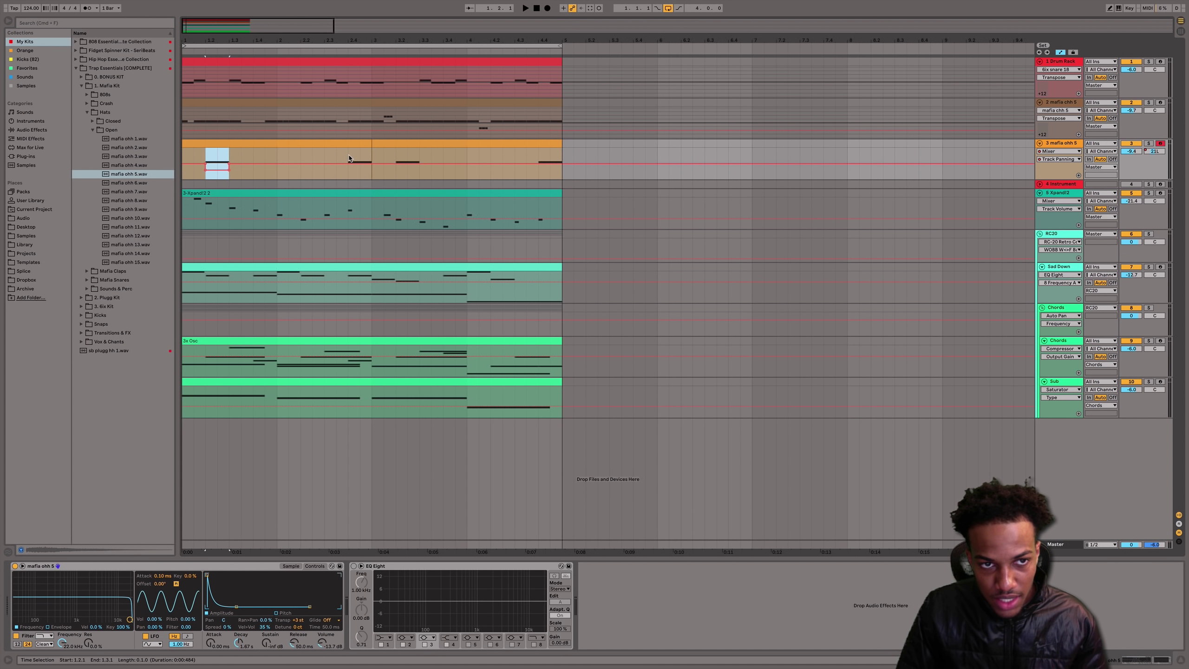
- Pan the open hi-hat's hits at 2.4.1 and 4.4.1 right and its bar 3 hit left, and play the loop to check them
{"action": "left_click_drag", "start_coordinate": [349, 158], "coordinate": [411, 176]}
{"action": "left_click_drag", "start_coordinate": [541, 157], "coordinate": [556, 160]}
{"action": "key", "text": "space"}
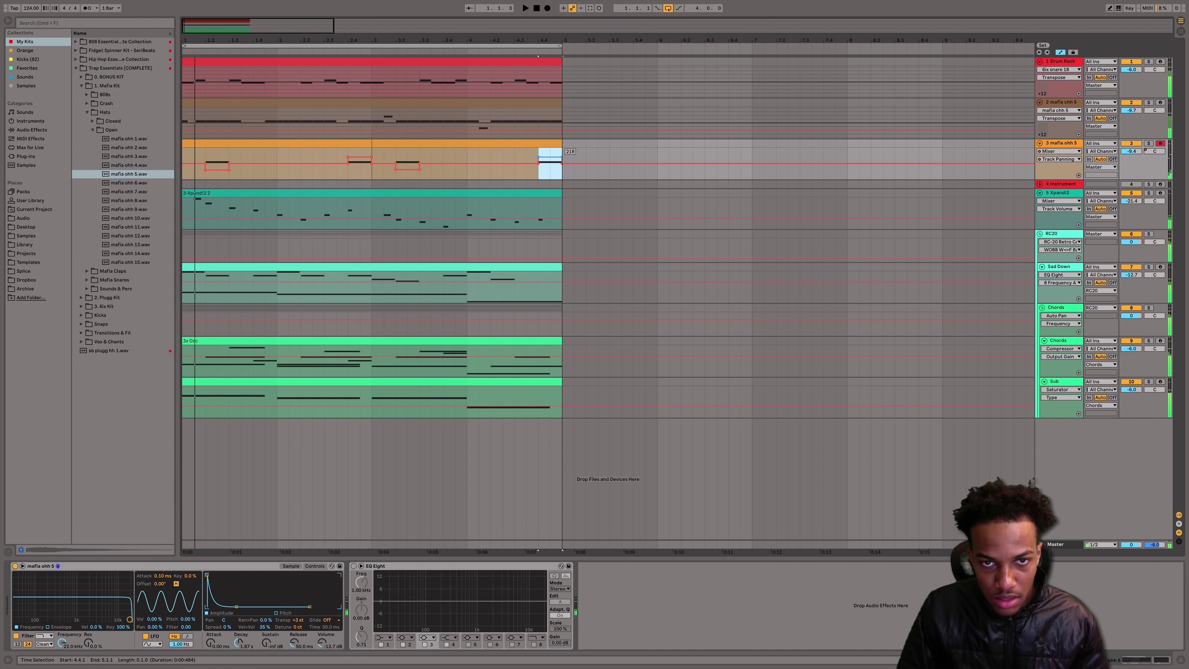
{"action": "left_click", "coordinate": [380, 144]}
{"action": "key", "text": "space"}
{"action": "left_click", "coordinate": [358, 144]}
{"action": "key", "text": "space"}
{"action": "key", "text": "space"}
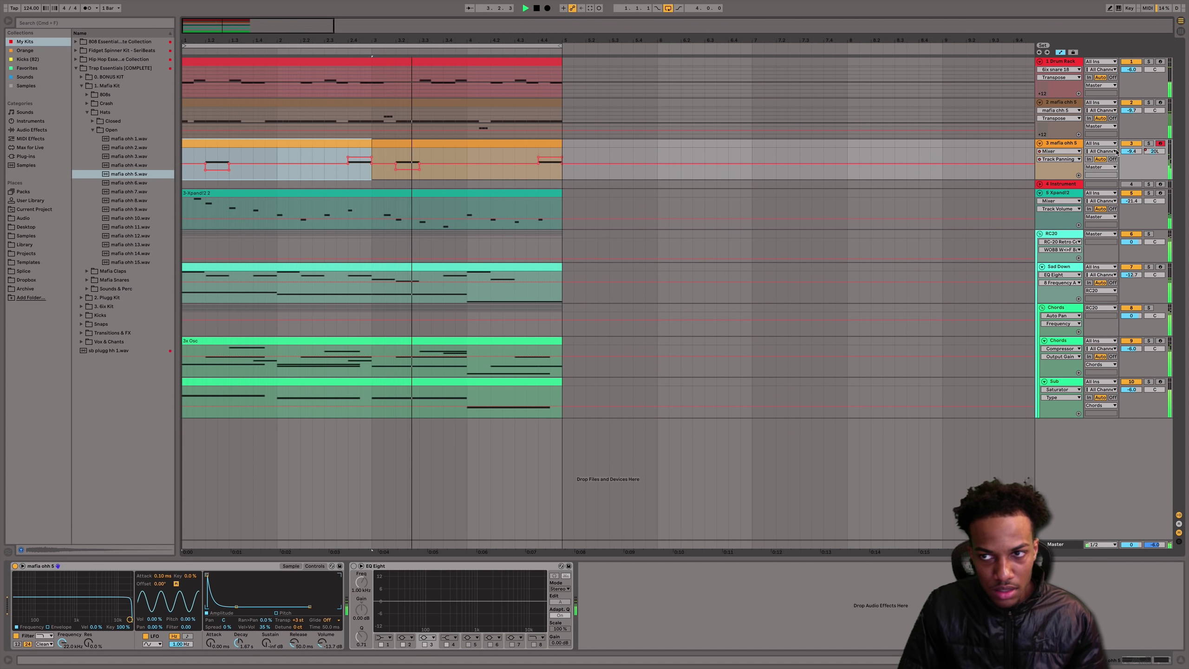
- Lower the open and closed hi-hat track volumes during playback, hiding the automation lanes and the device view
{"action": "left_click_drag", "start_coordinate": [1131, 152], "coordinate": [1131, 162]}
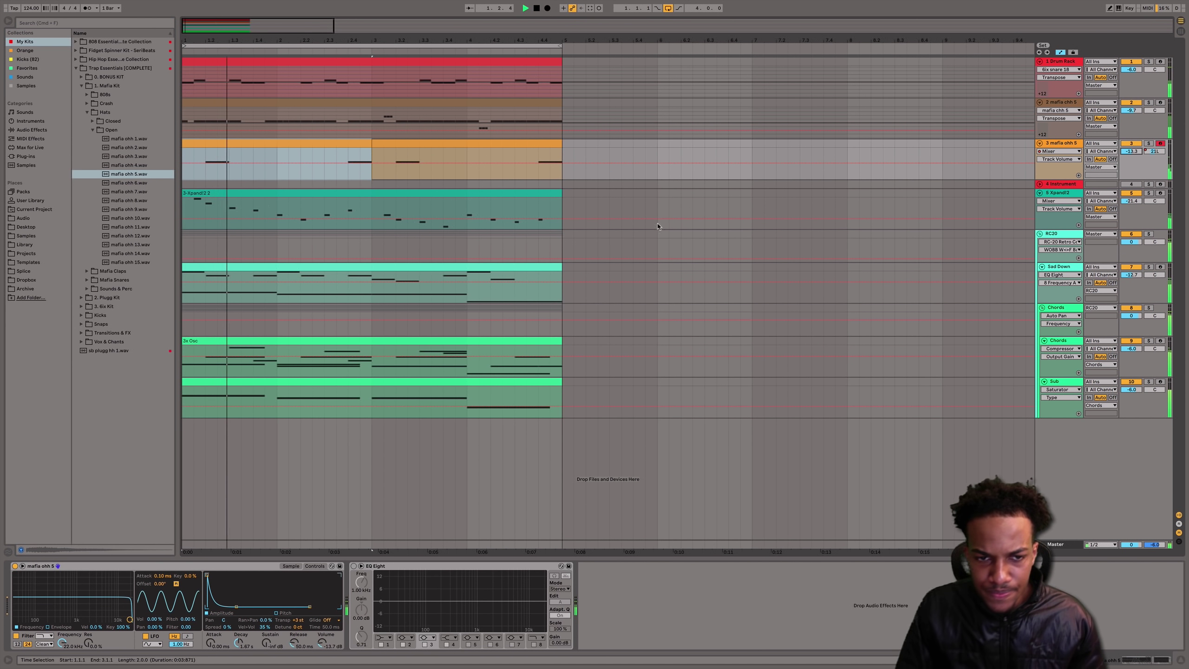
{"action": "key", "text": "a"}
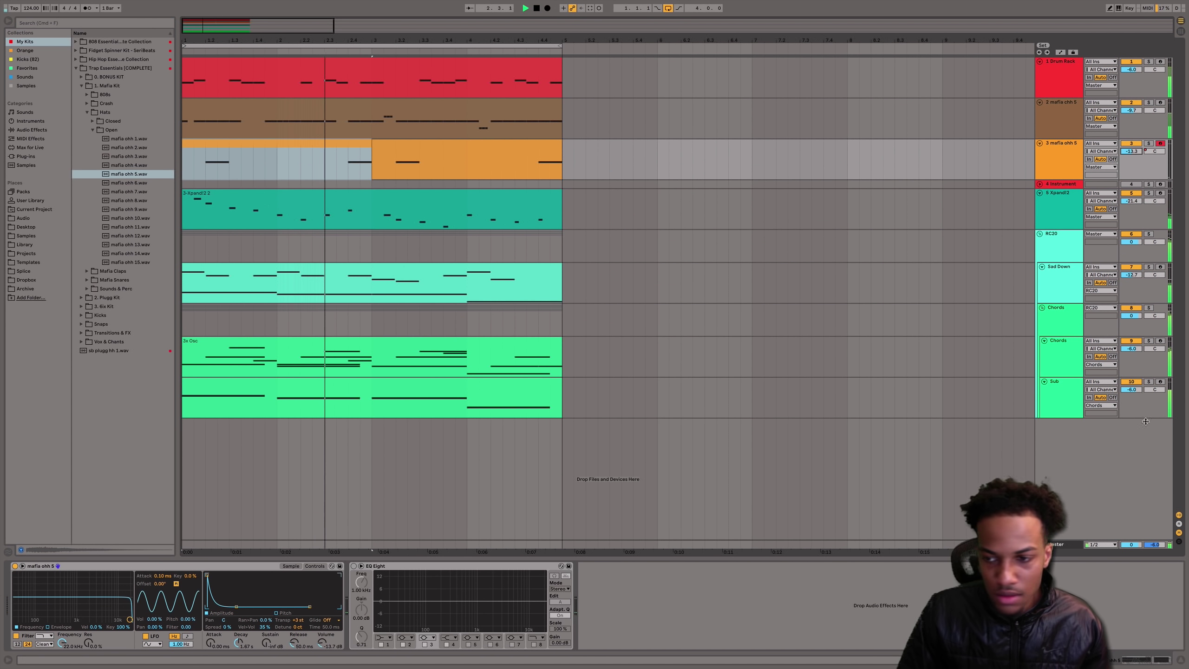
{"action": "left_click", "coordinate": [1181, 660]}
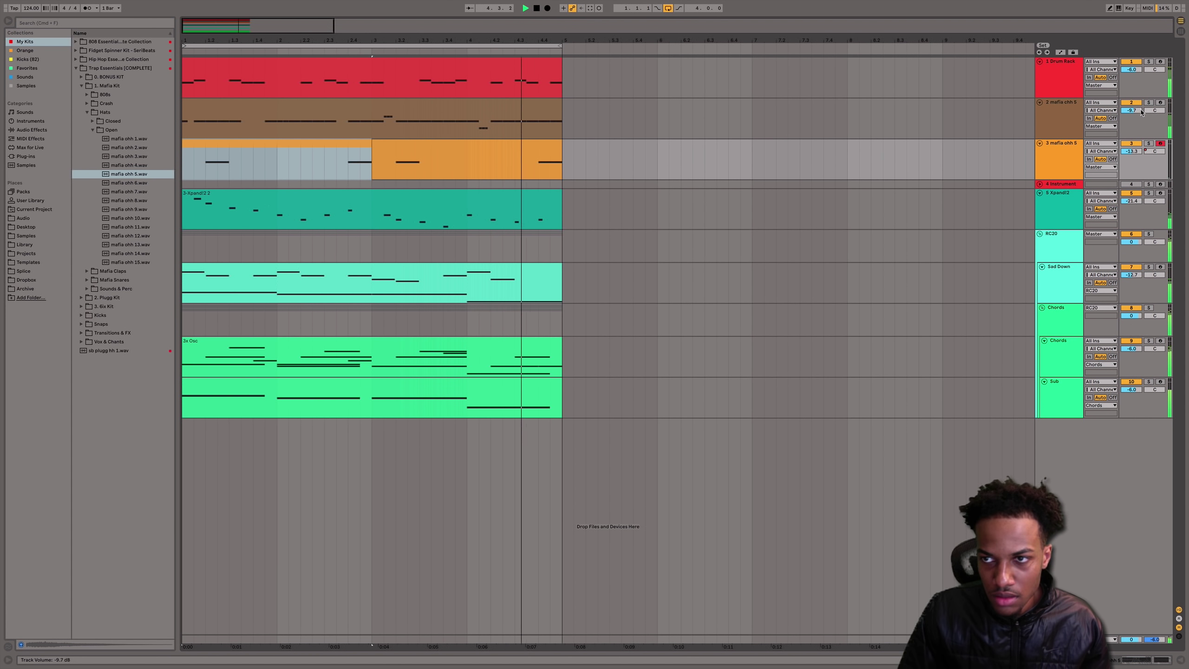
{"action": "left_click_drag", "start_coordinate": [1140, 110], "coordinate": [1141, 112]}
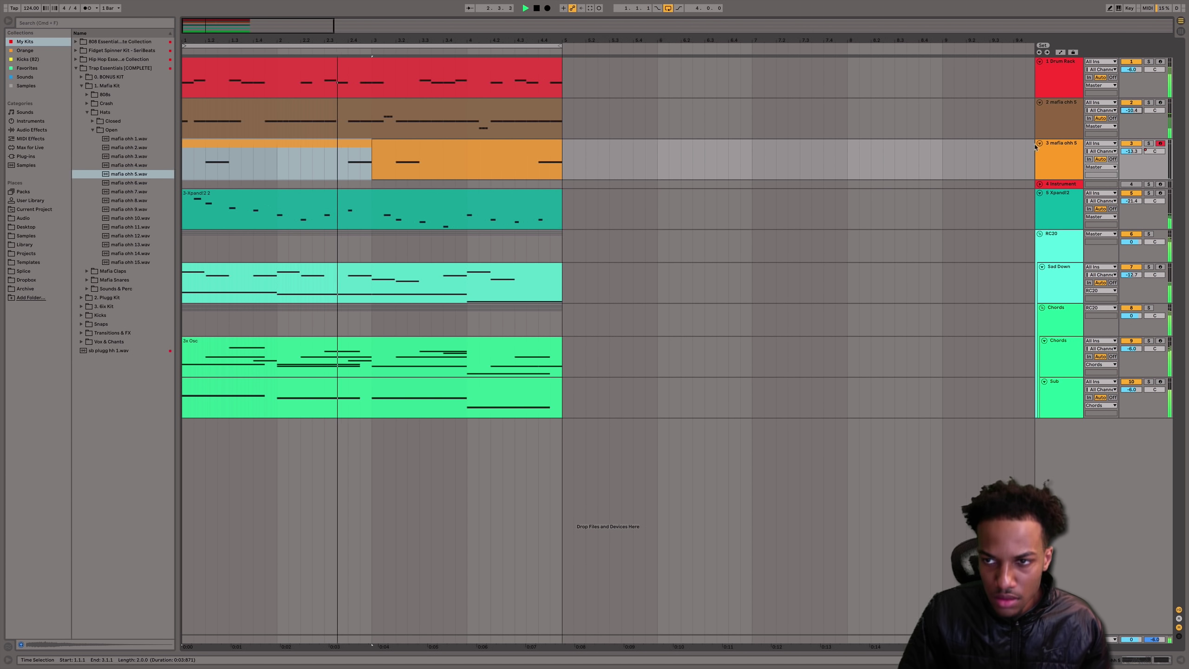
{"action": "left_click", "coordinate": [1038, 162]}
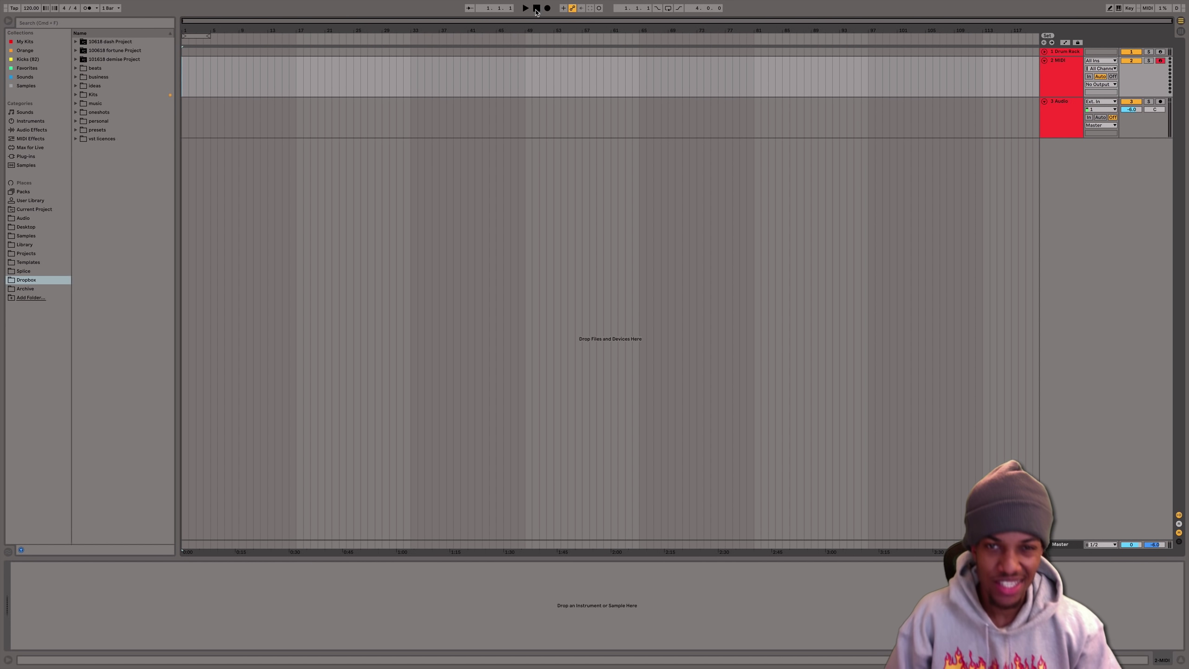
- Open the saved loop's Live Set from the recent sets and accept the RC-20 Retro Color binary location warning
{"action": "left_click", "coordinate": [421, 170]}
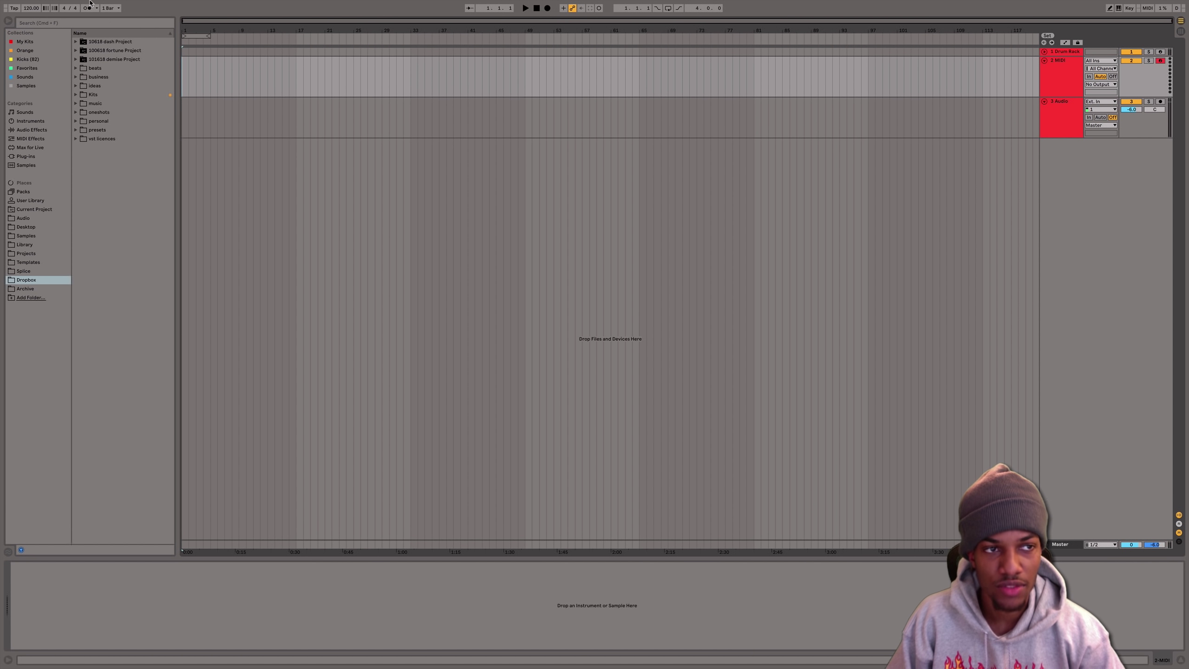
{"action": "mouse_move", "coordinate": [91, 2]}
{"action": "left_click", "coordinate": [53, 5]}
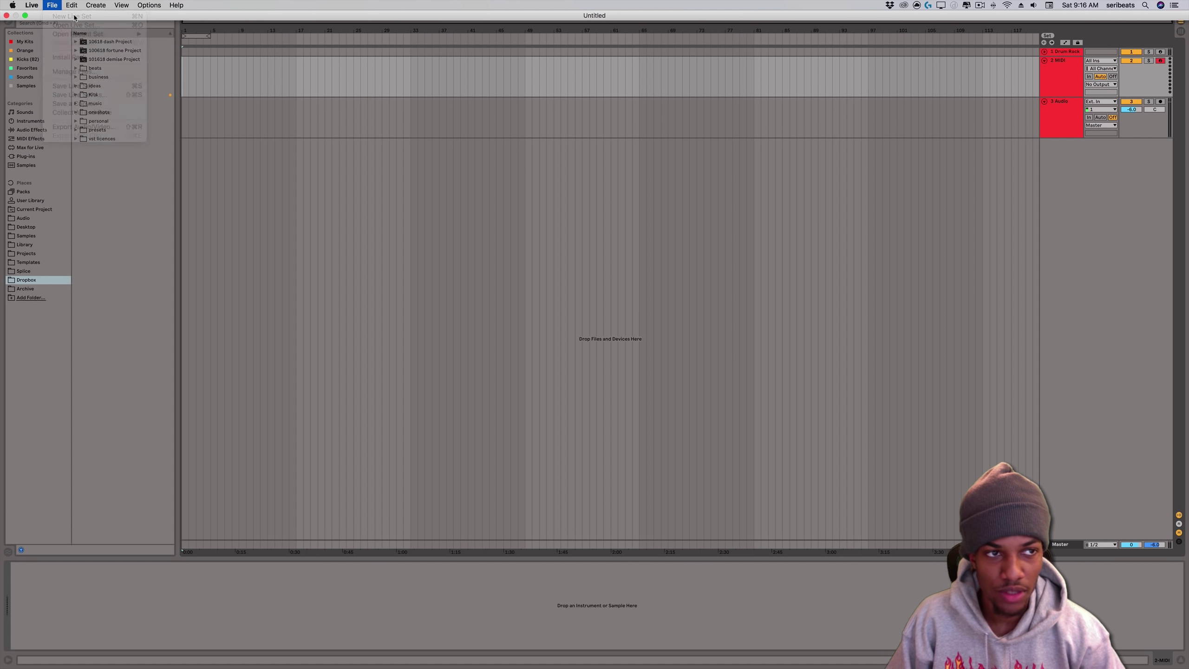
{"action": "mouse_move", "coordinate": [117, 34]}
{"action": "left_click", "coordinate": [203, 34]}
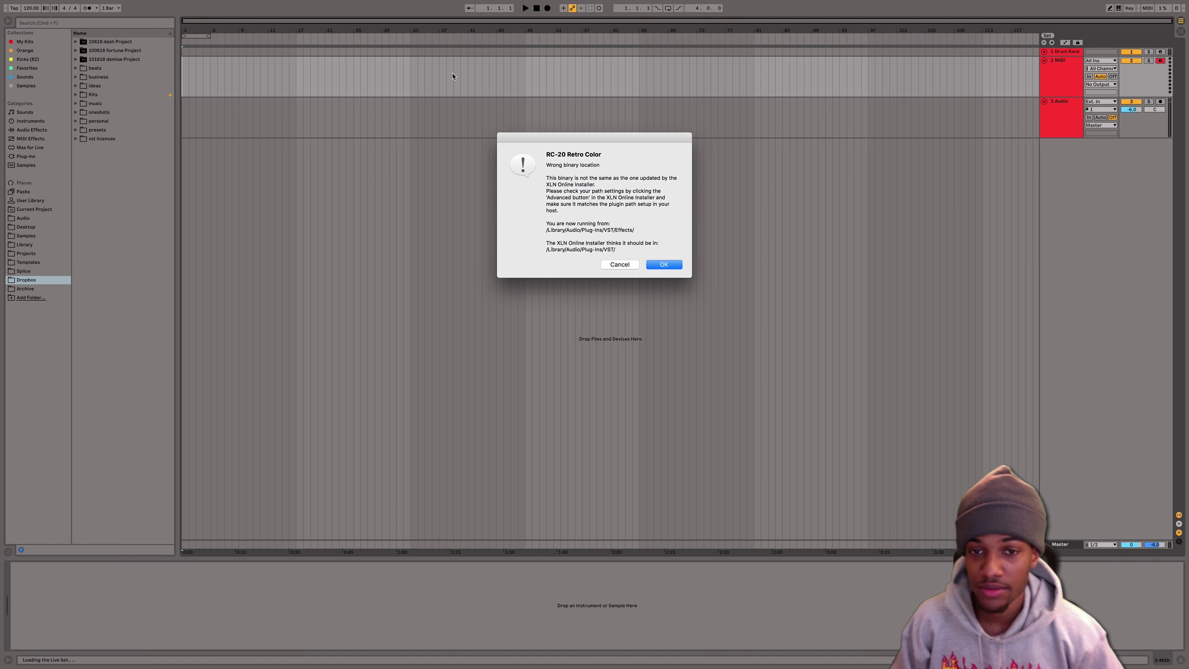
{"action": "key", "text": "Return"}
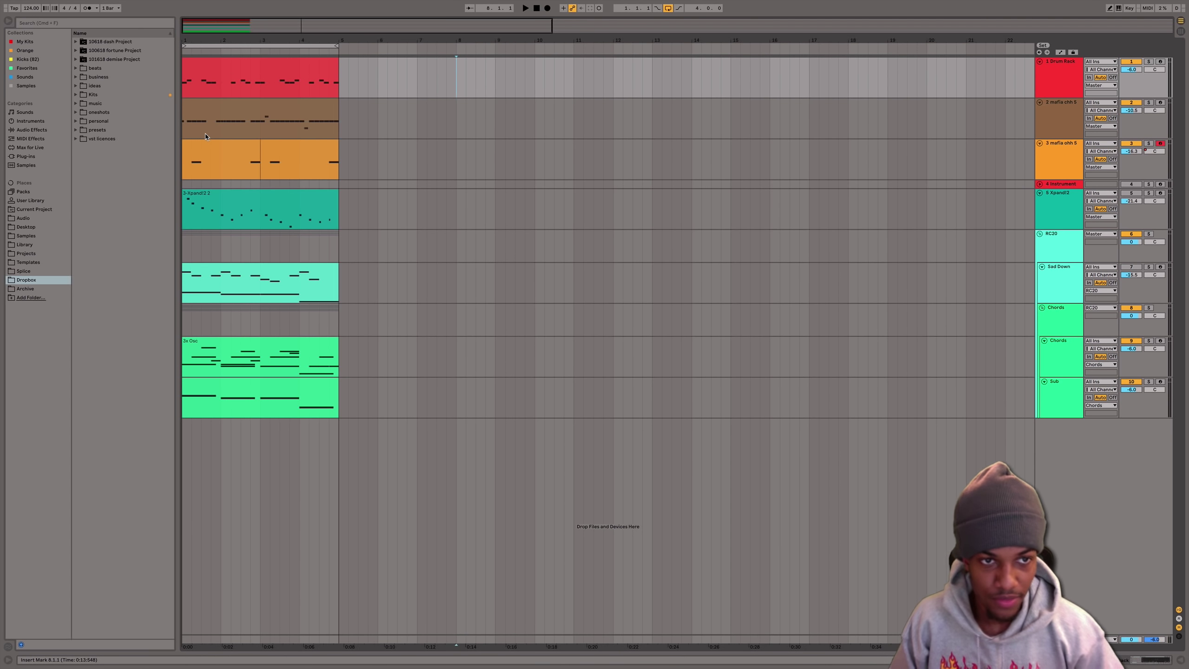
- Play the loop from bar 1, switch the Sad Down track back on and show its devices
{"action": "left_click", "coordinate": [183, 123]}
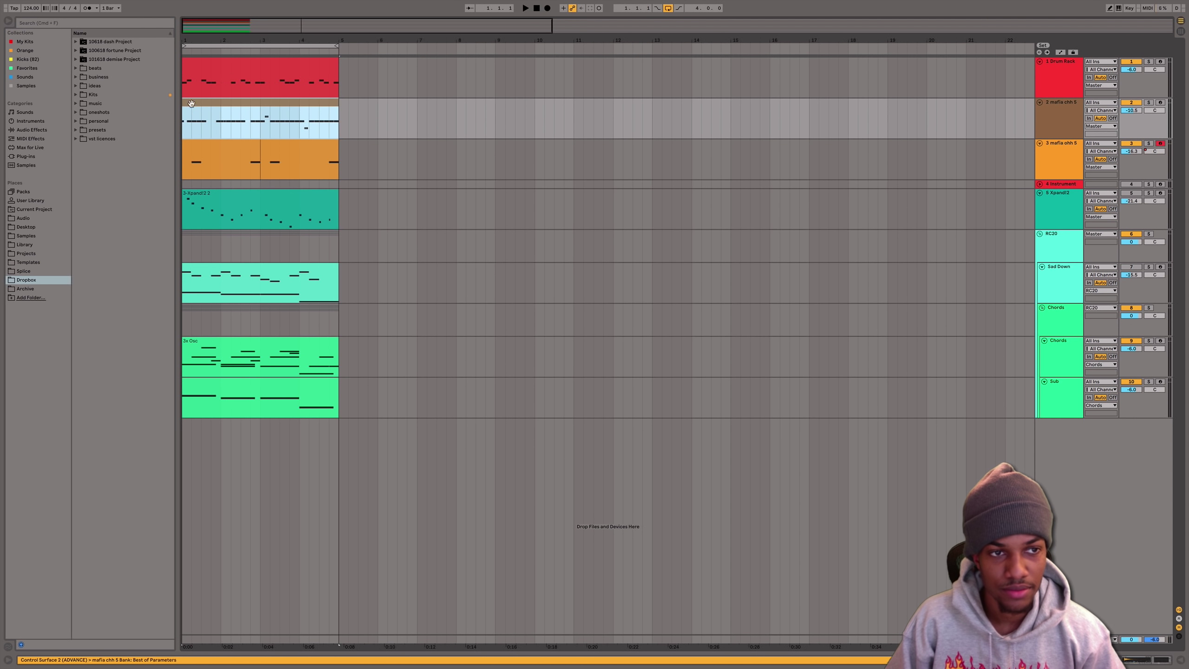
{"action": "key", "text": "space"}
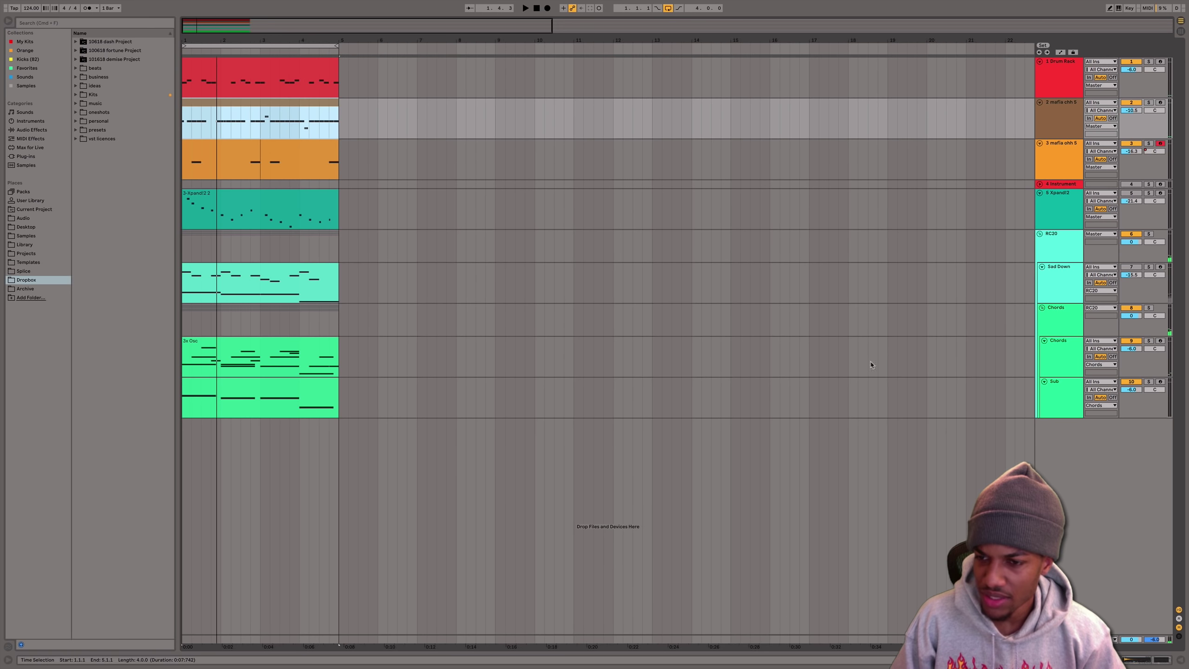
{"action": "left_click", "coordinate": [1068, 273]}
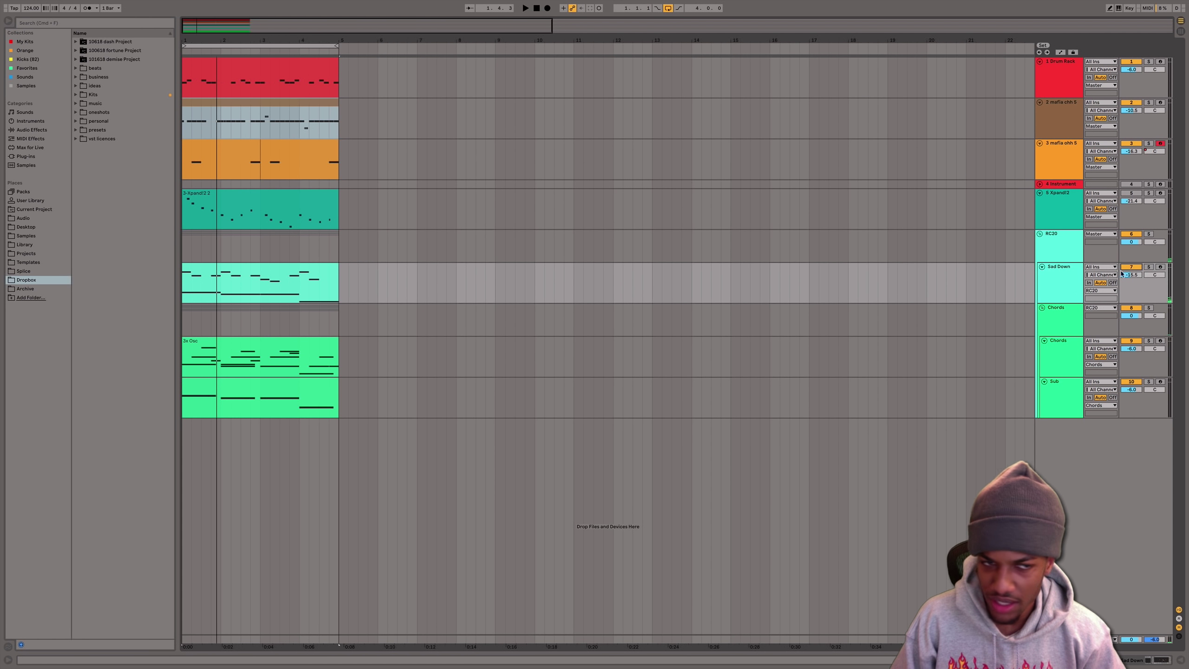
{"action": "key", "text": "space"}
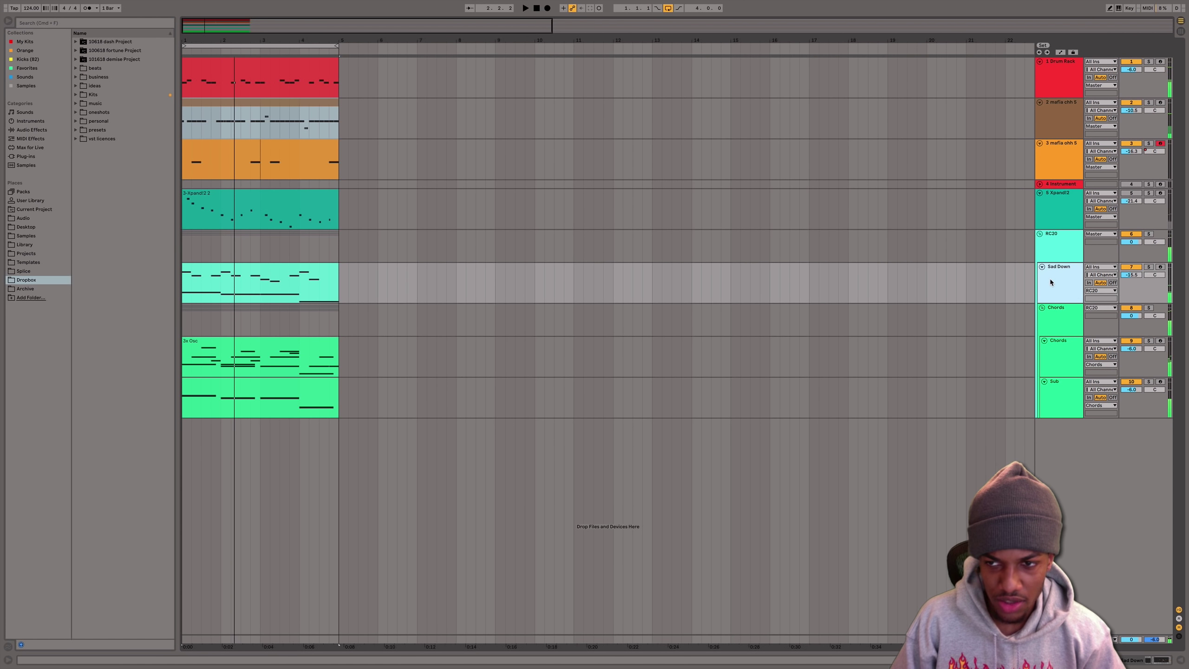
{"action": "double_click", "coordinate": [1048, 281]}
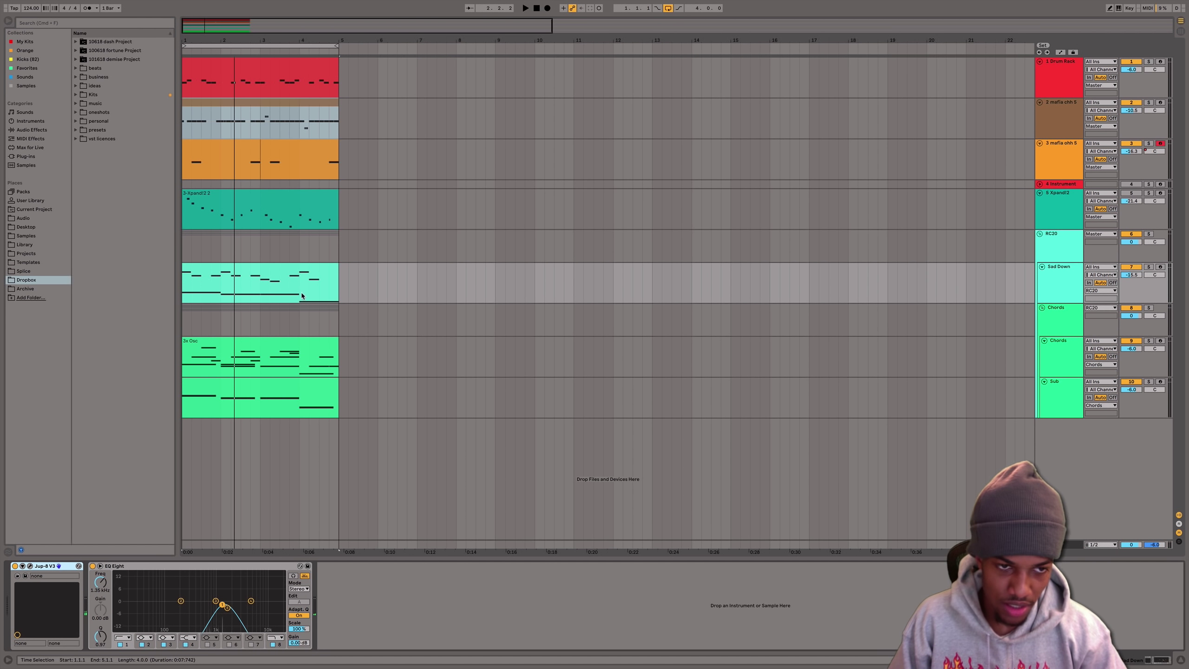
- Solo the Sad Down track, play its clip from the start and remove the solo
{"action": "left_click", "coordinate": [1148, 267]}
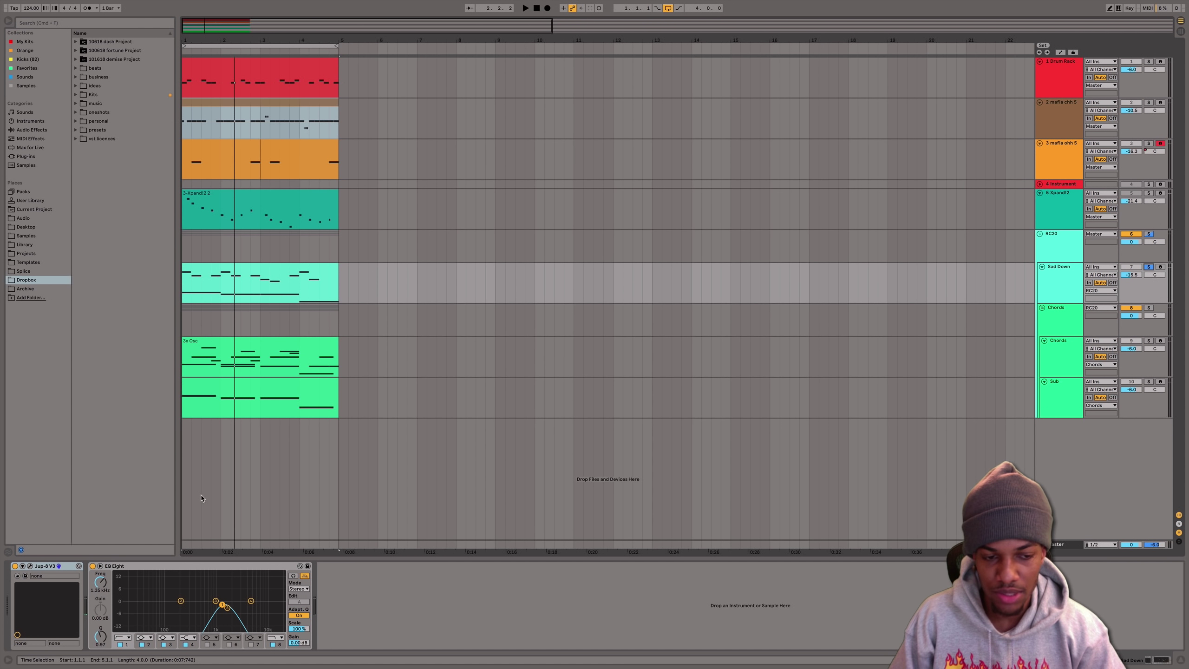
{"action": "left_click", "coordinate": [207, 272]}
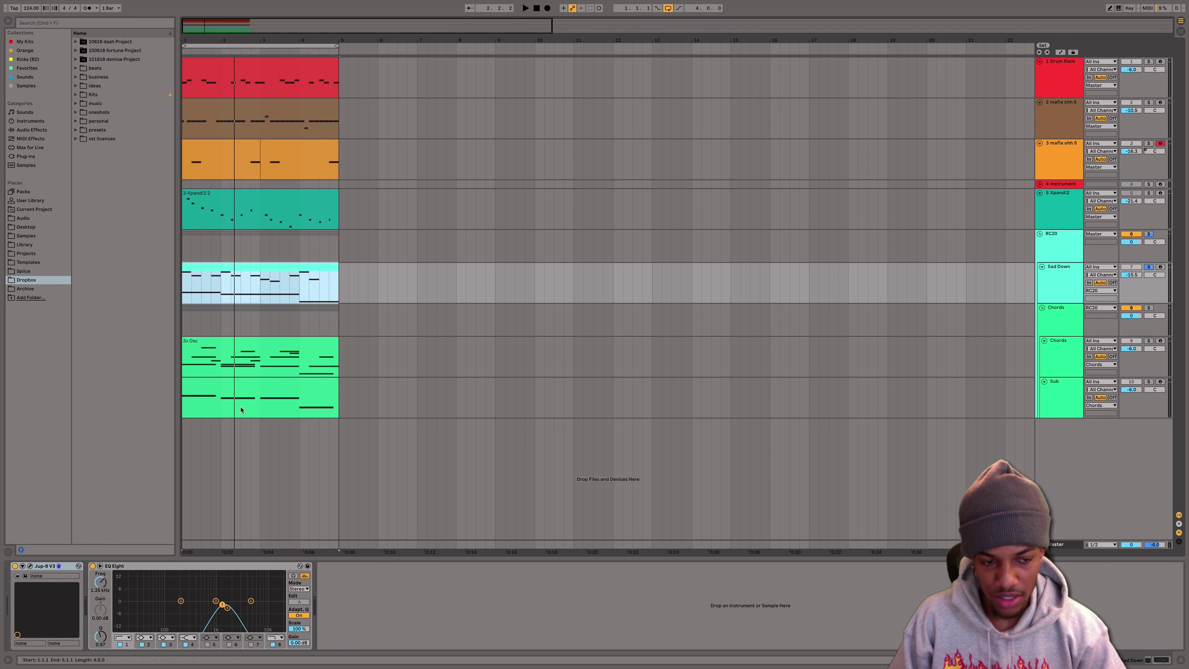
{"action": "key", "text": "space"}
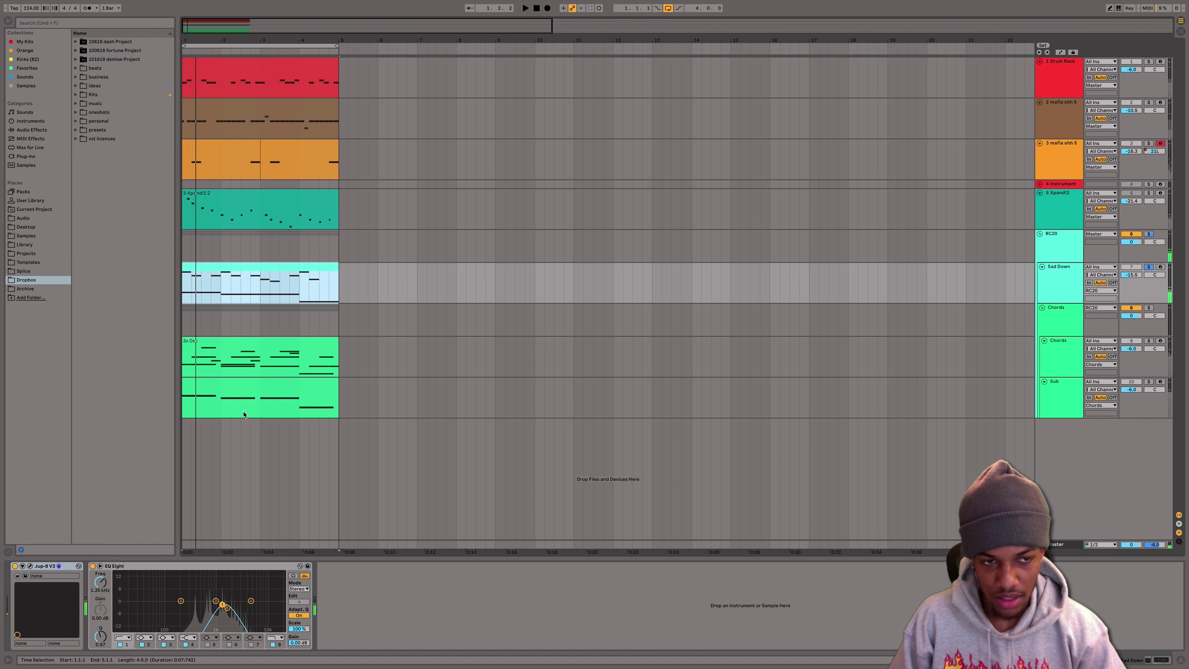
{"action": "left_click", "coordinate": [1158, 267]}
{"action": "left_click", "coordinate": [1157, 268]}
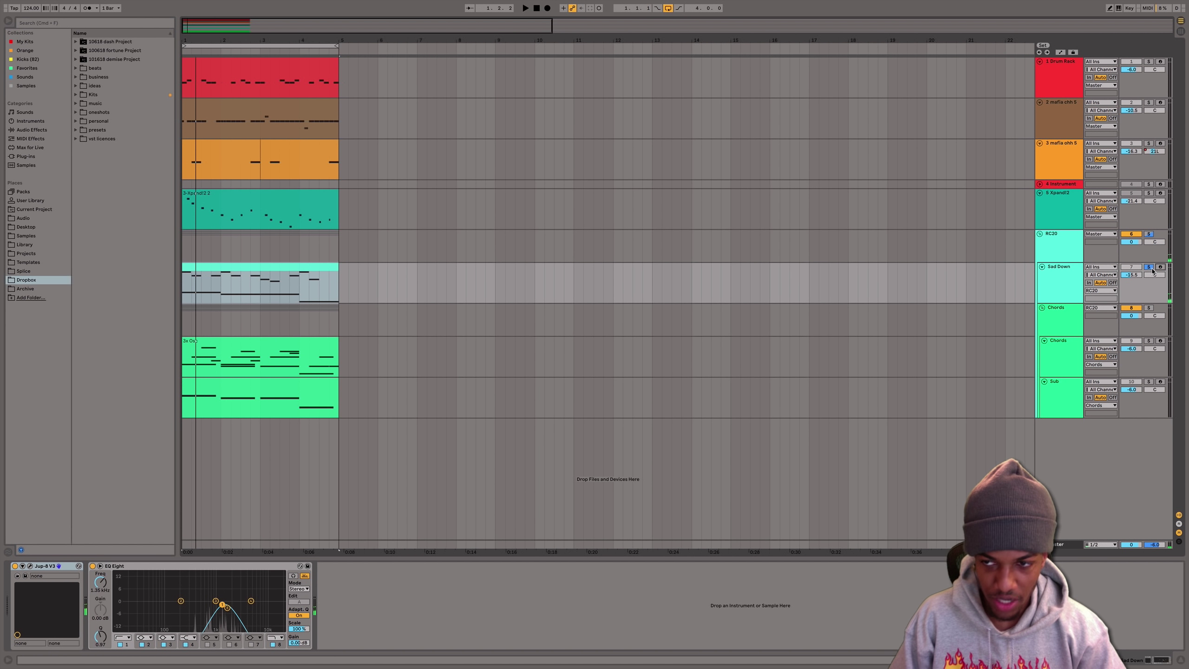
- Duplicate the four-bar loop on all tracks three times so the arrangement fills 16 bars
{"action": "left_click", "coordinate": [279, 344]}
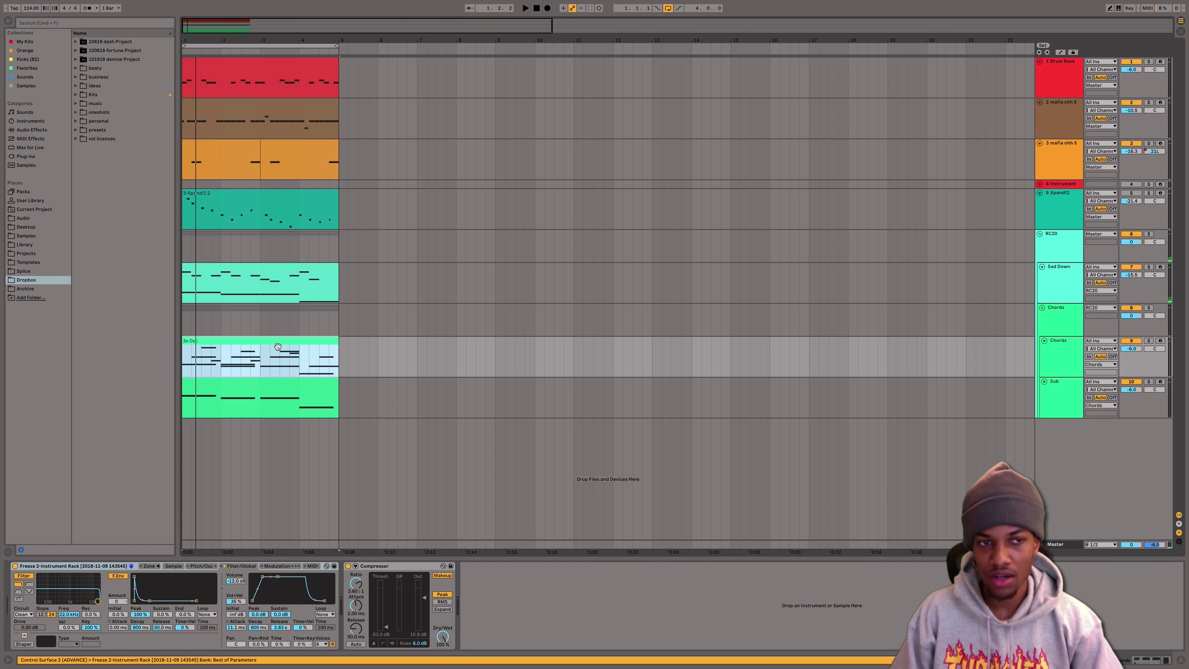
{"action": "left_click_drag", "start_coordinate": [305, 37], "coordinate": [229, 36]}
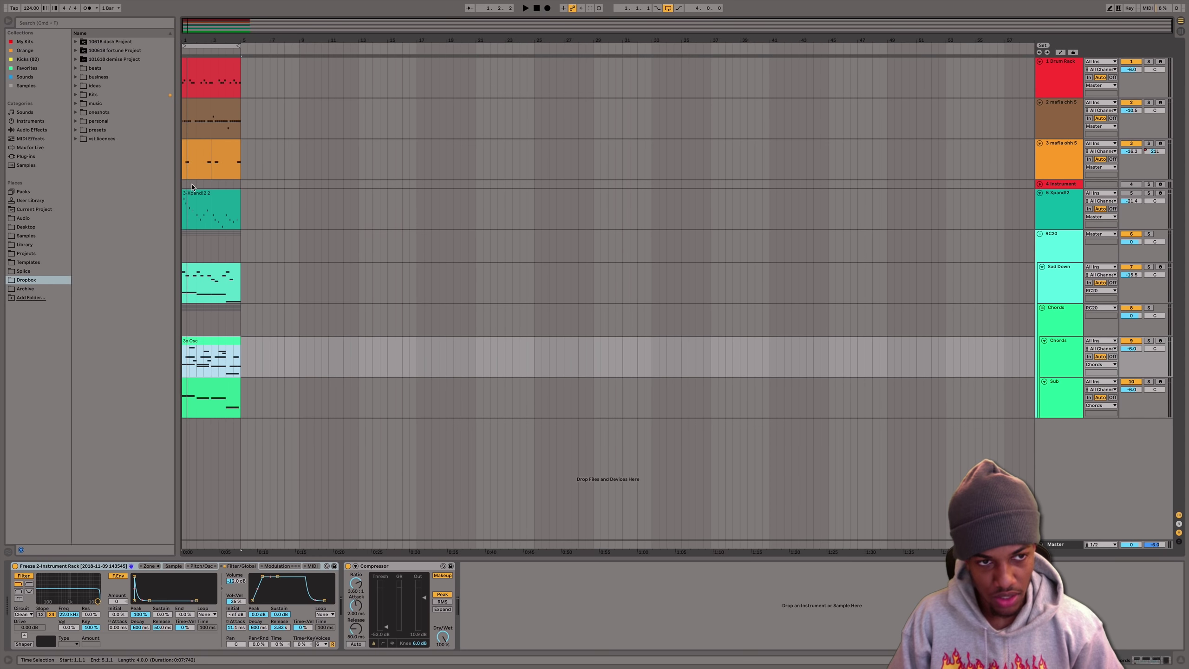
{"action": "key", "text": "super+d"}
{"action": "key", "text": "super+d"}
{"action": "key", "text": "super+d"}
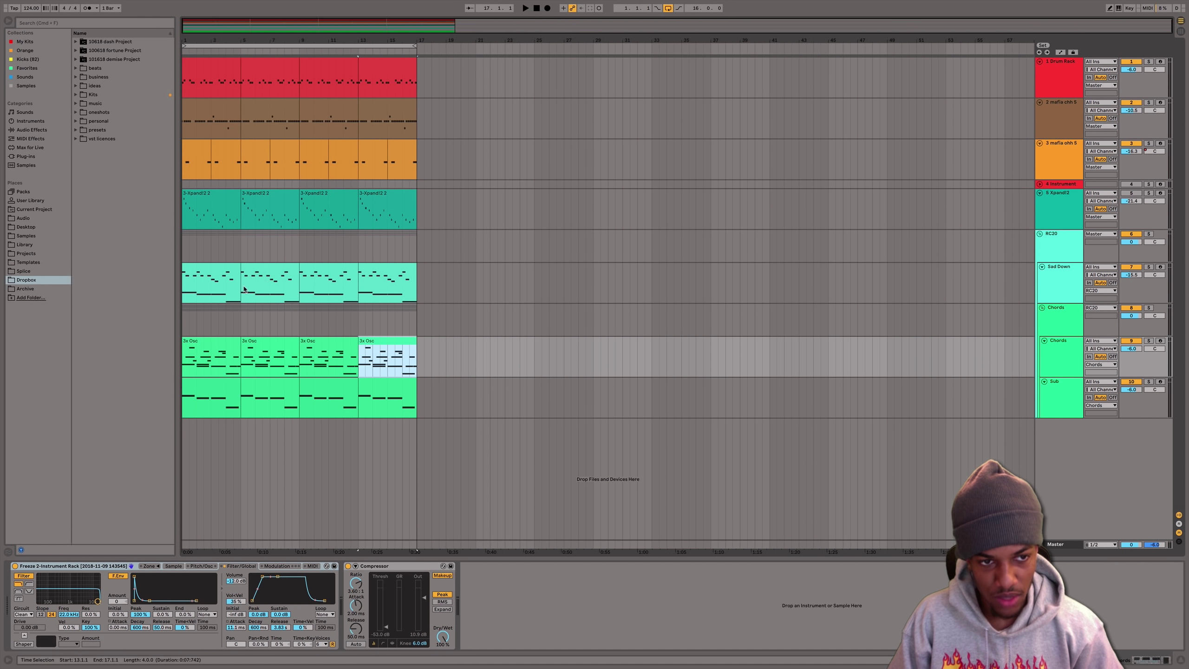
- Switch the Xpand!2 track back on in the arrangement
{"action": "left_click", "coordinate": [206, 271]}
{"action": "left_click", "coordinate": [266, 273], "text": "shift"}
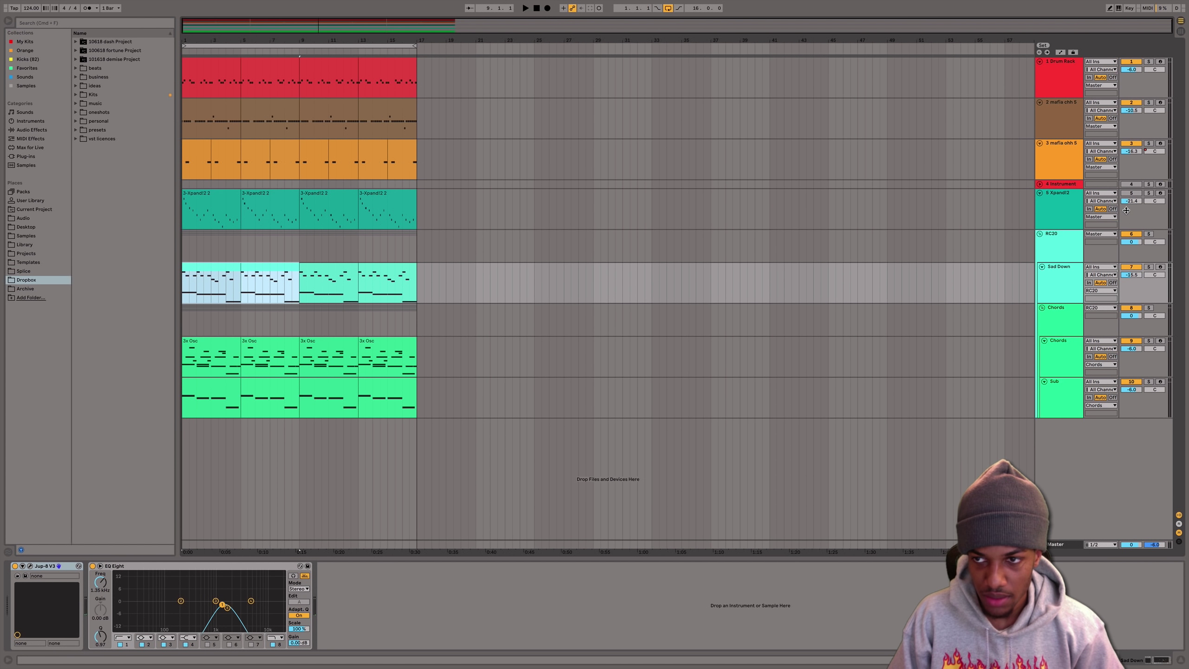
{"action": "left_click", "coordinate": [1129, 193]}
{"action": "left_click", "coordinate": [218, 209]}
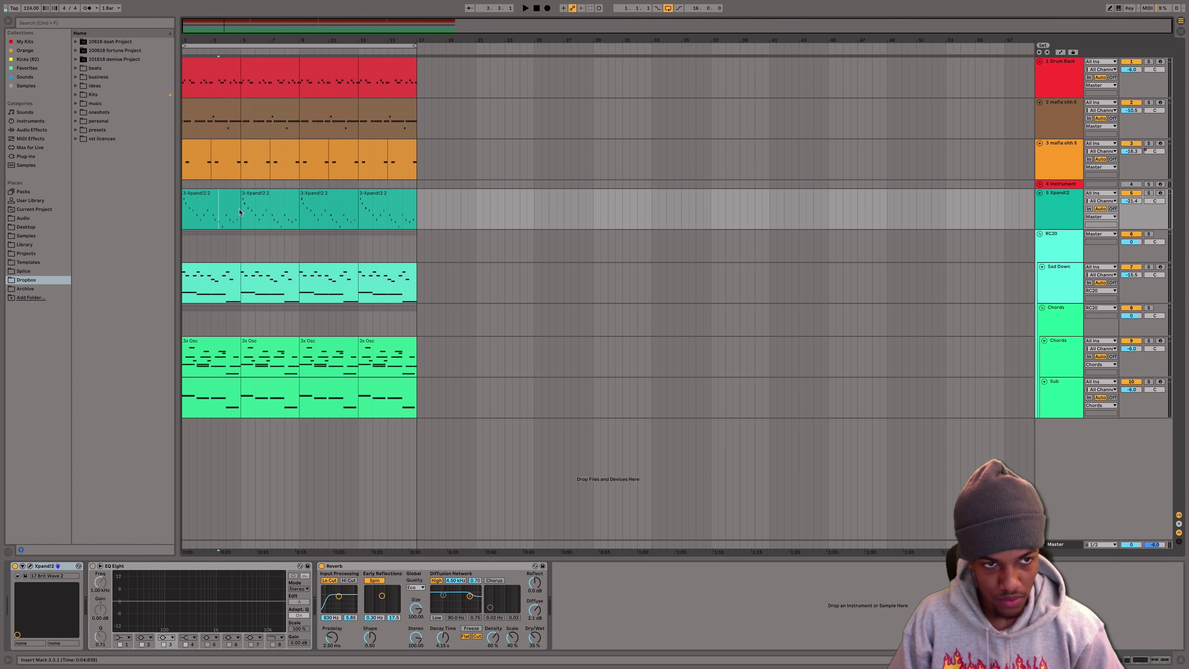
- Duplicate the time of the first eight bars on all tracks, extending the arrangement to 24 bars
{"action": "left_click", "coordinate": [231, 197]}
{"action": "left_click", "coordinate": [275, 202], "text": "shift"}
{"action": "key", "text": "super+shift+d"}
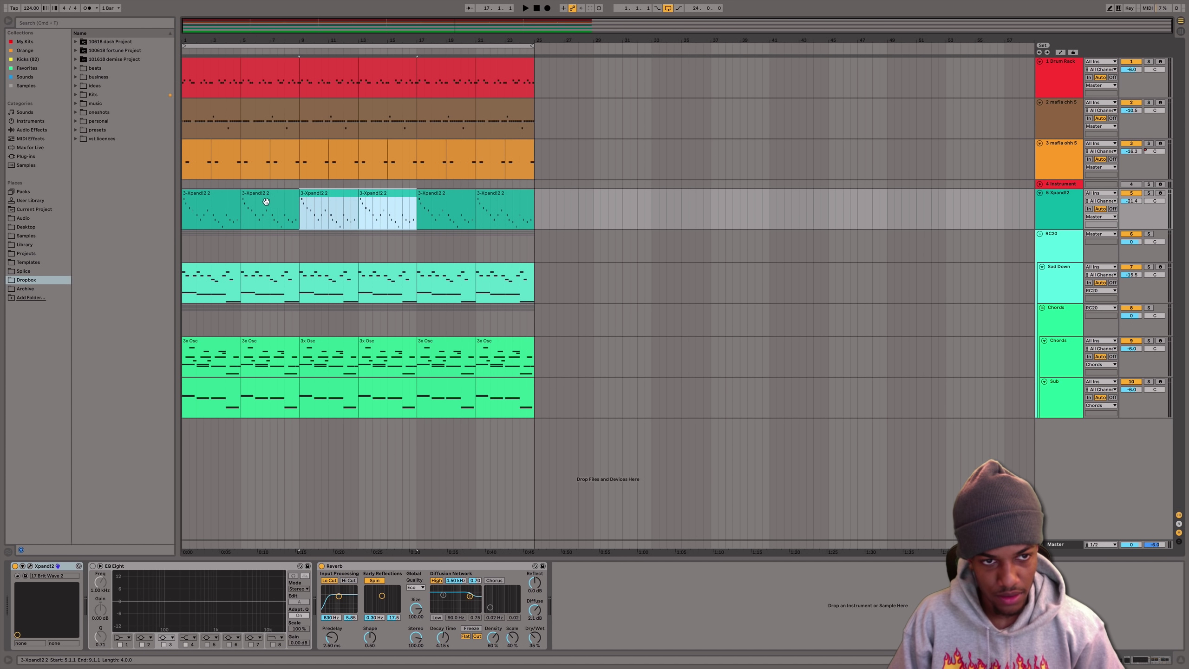
{"action": "left_click", "coordinate": [270, 213]}
{"action": "key", "text": "super+z"}
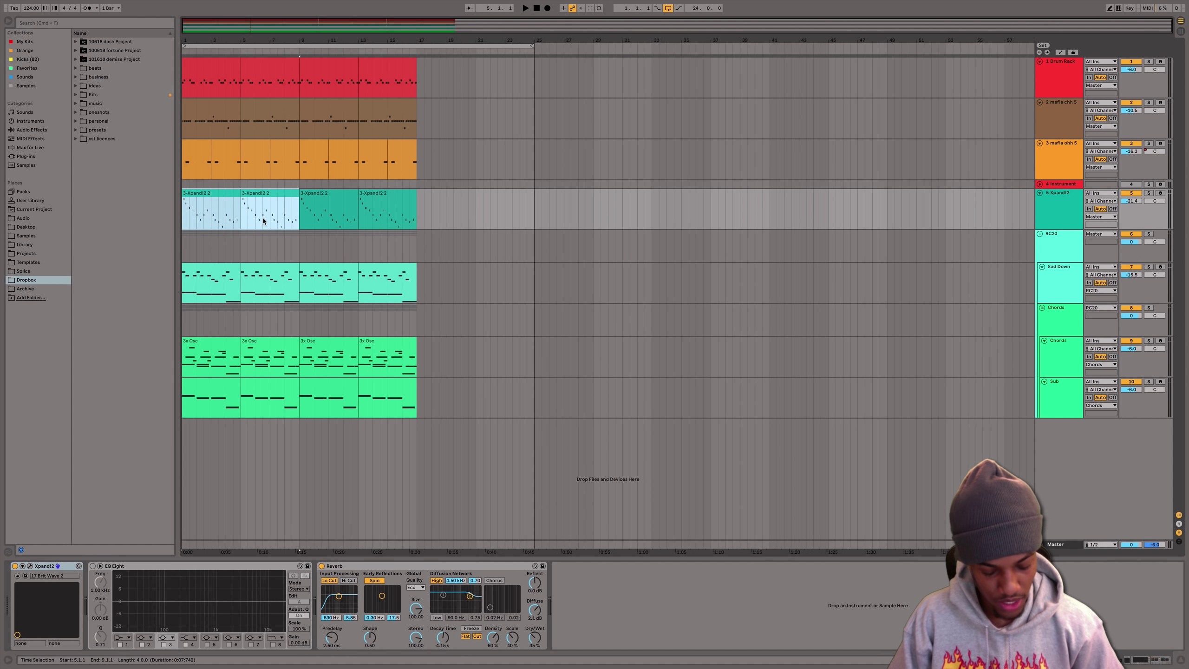
{"action": "key", "text": "super+shift+d"}
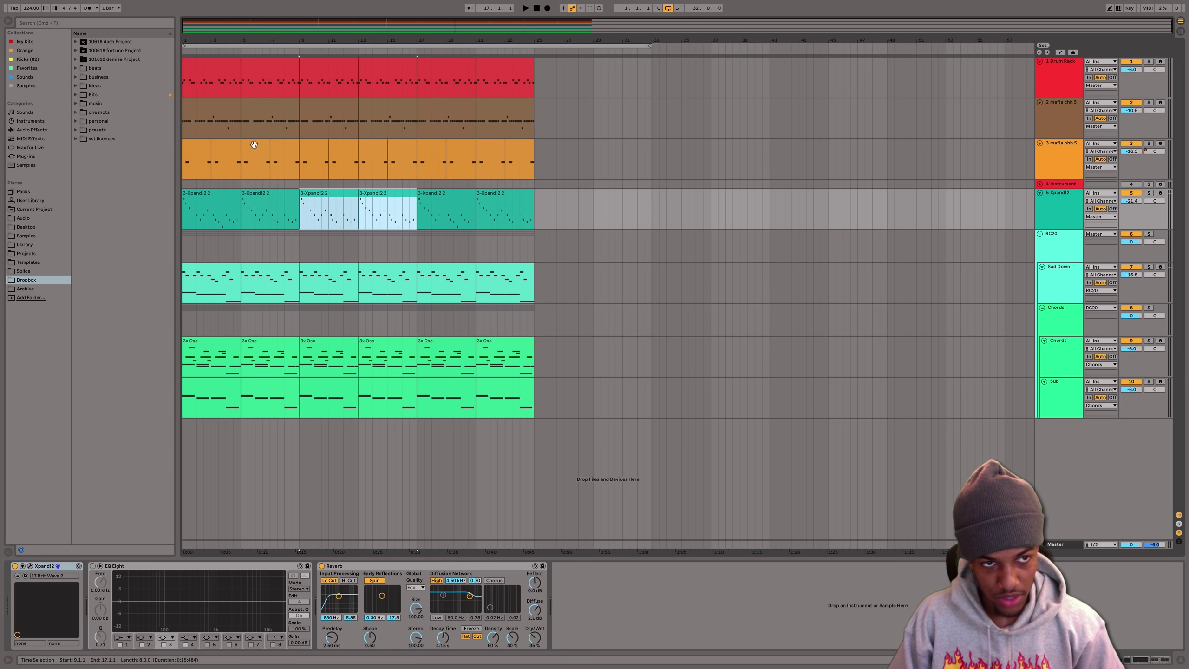
- Deactivate the Drum Rack and closed hi-hat clips in the first eight bars
{"action": "left_click", "coordinate": [213, 69]}
{"action": "left_click", "coordinate": [309, 108], "text": "shift"}
{"action": "left_click", "coordinate": [278, 107]}
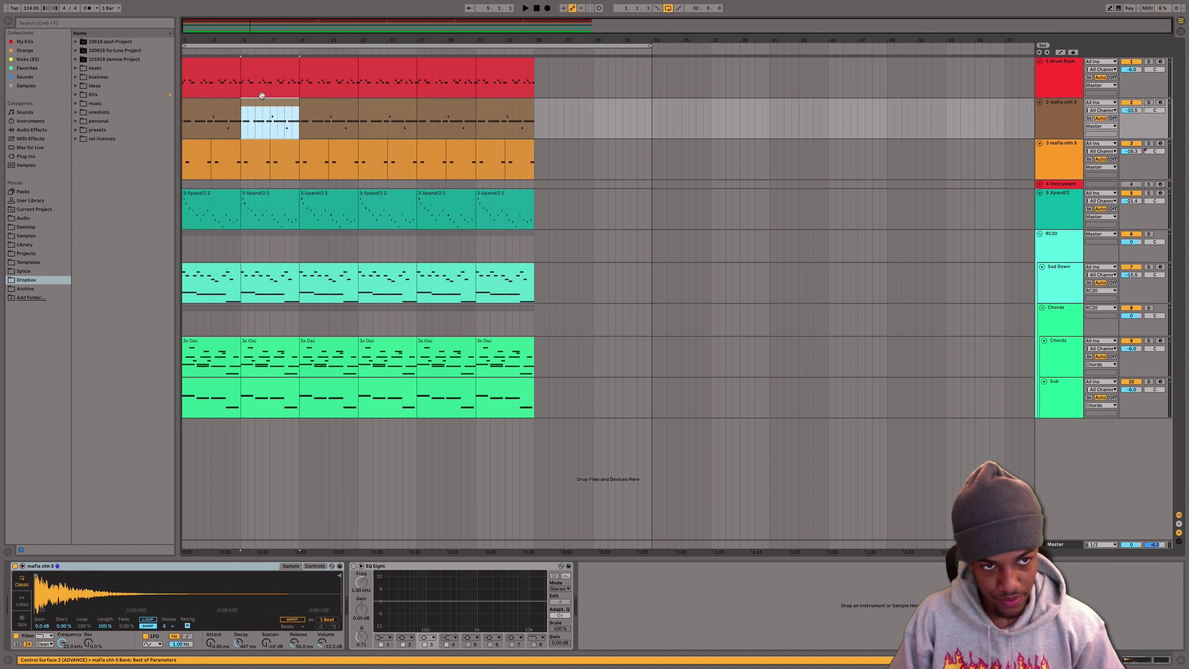
{"action": "left_click", "coordinate": [213, 72], "text": "shift"}
{"action": "key", "text": "0"}
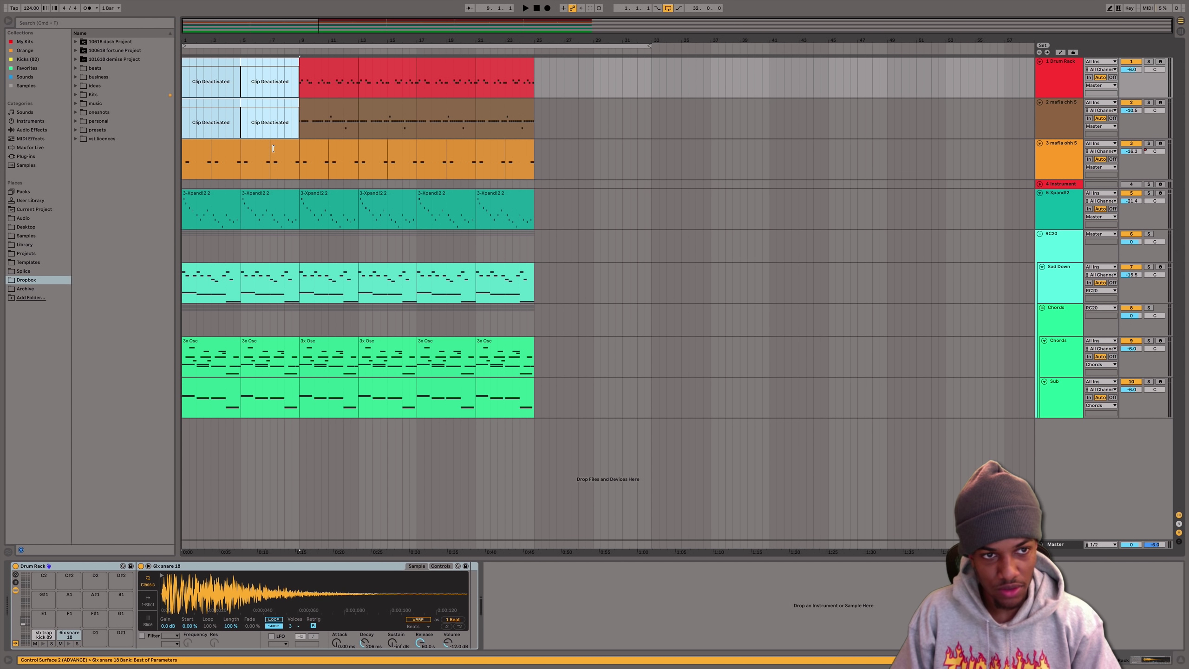
- Deactivate the four open hi-hat clips in the first eight bars
{"action": "left_click", "coordinate": [256, 146]}
{"action": "key", "text": "0"}
{"action": "left_click", "coordinate": [281, 149]}
{"action": "key", "text": "0"}
{"action": "left_click", "coordinate": [225, 148]}
{"action": "key", "text": "0"}
{"action": "left_click", "coordinate": [197, 148]}
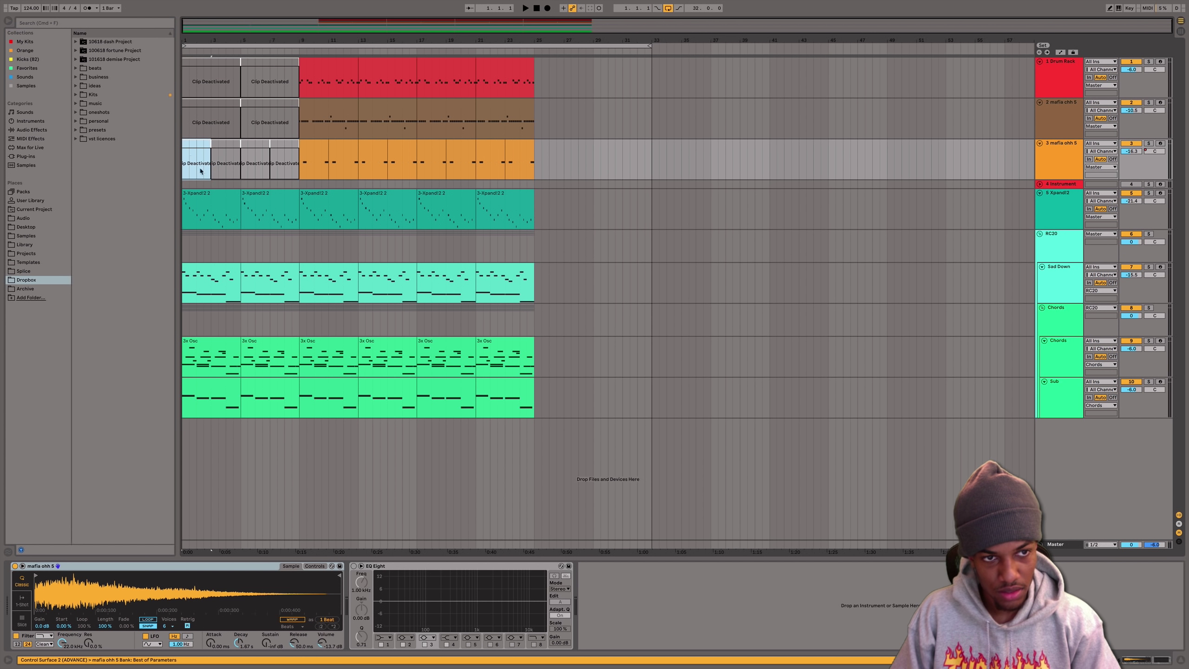
{"action": "key", "text": "0"}
- Play the arrangement from bar 1 and deactivate the first two Sad Down clips, covering bars 1 to 8
{"action": "left_click", "coordinate": [216, 208]}
{"action": "key", "text": "space"}
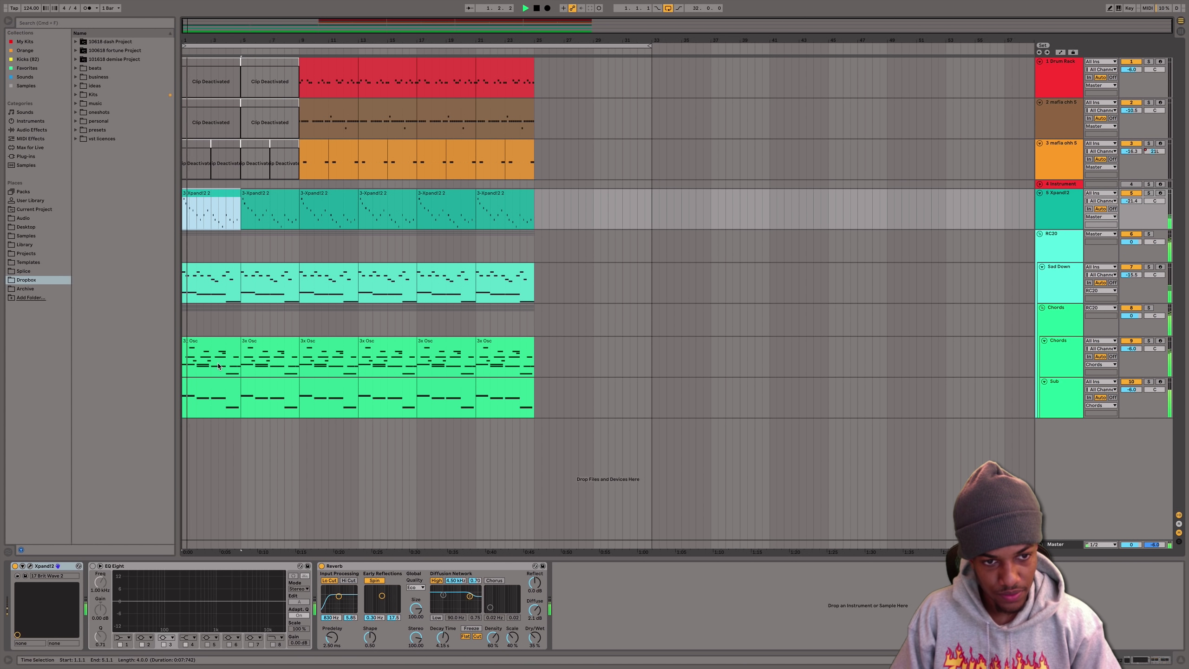
{"action": "left_click", "coordinate": [226, 276]}
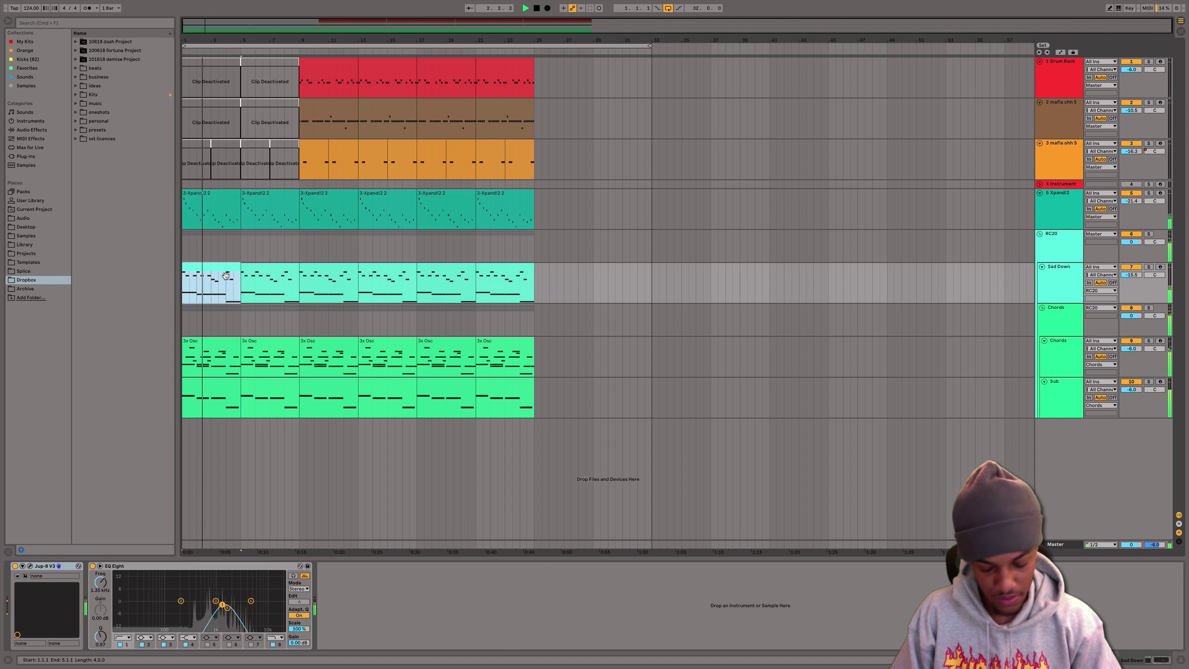
{"action": "left_click", "coordinate": [262, 275]}
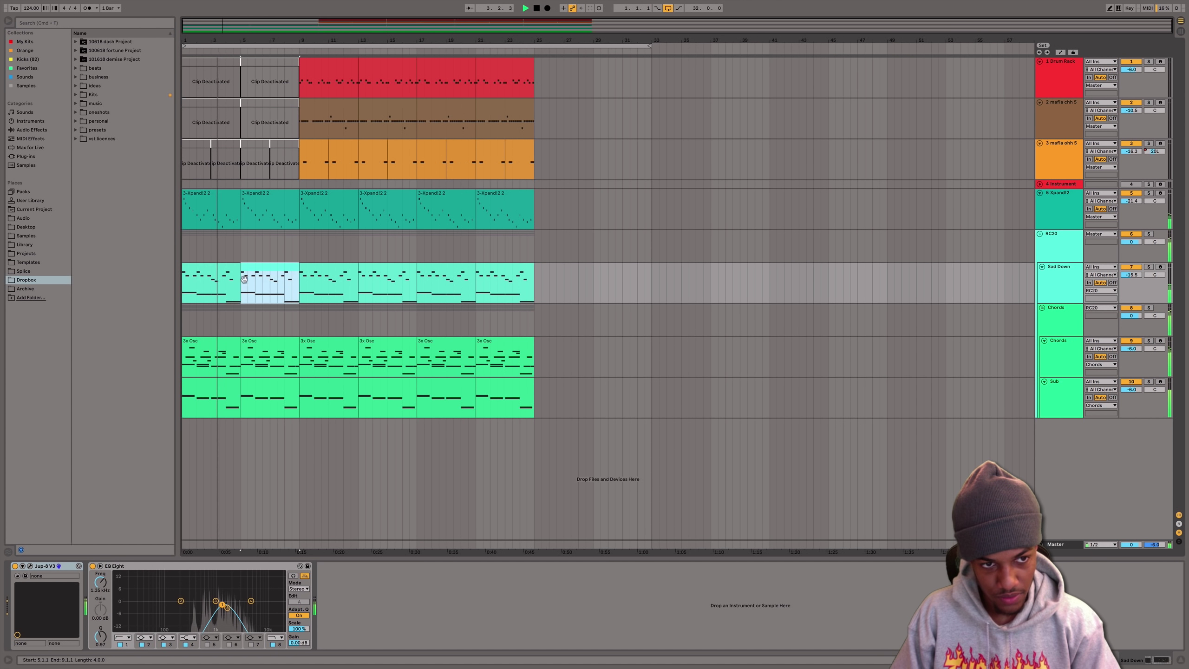
{"action": "key", "text": "0"}
{"action": "left_click", "coordinate": [219, 276]}
{"action": "key", "text": "0"}
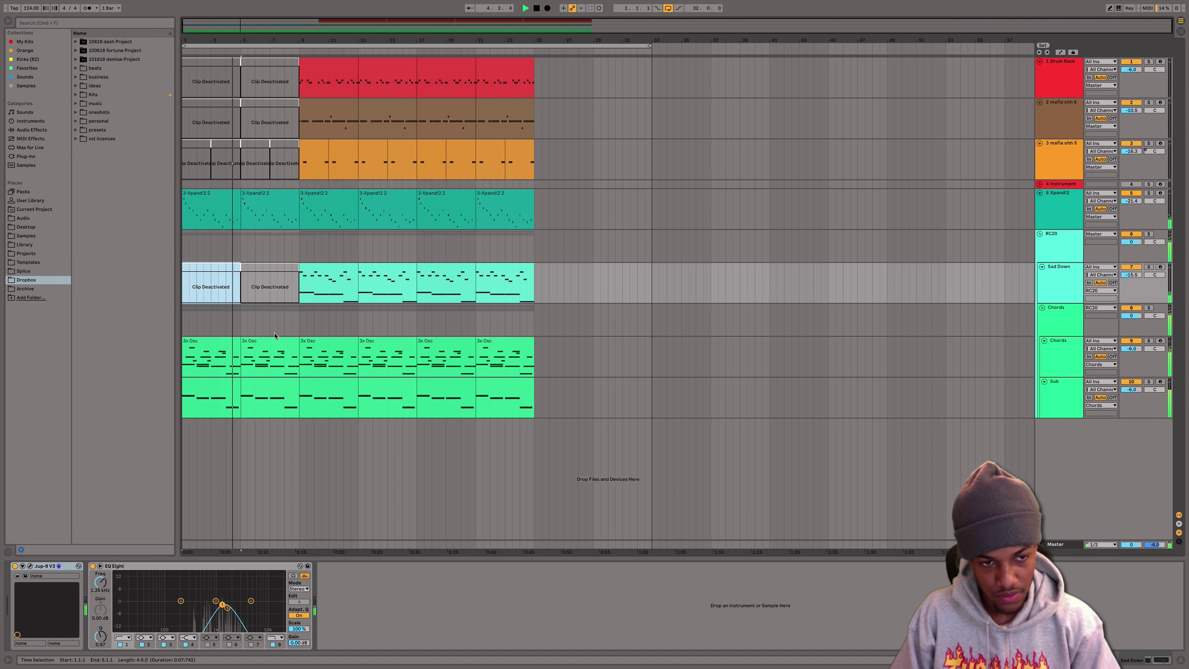
- Deactivate the first two Sub clips, covering bars 1 to 8
{"action": "left_click", "coordinate": [277, 386]}
{"action": "key", "text": "0"}
{"action": "left_click", "coordinate": [235, 384]}
{"action": "key", "text": "0"}
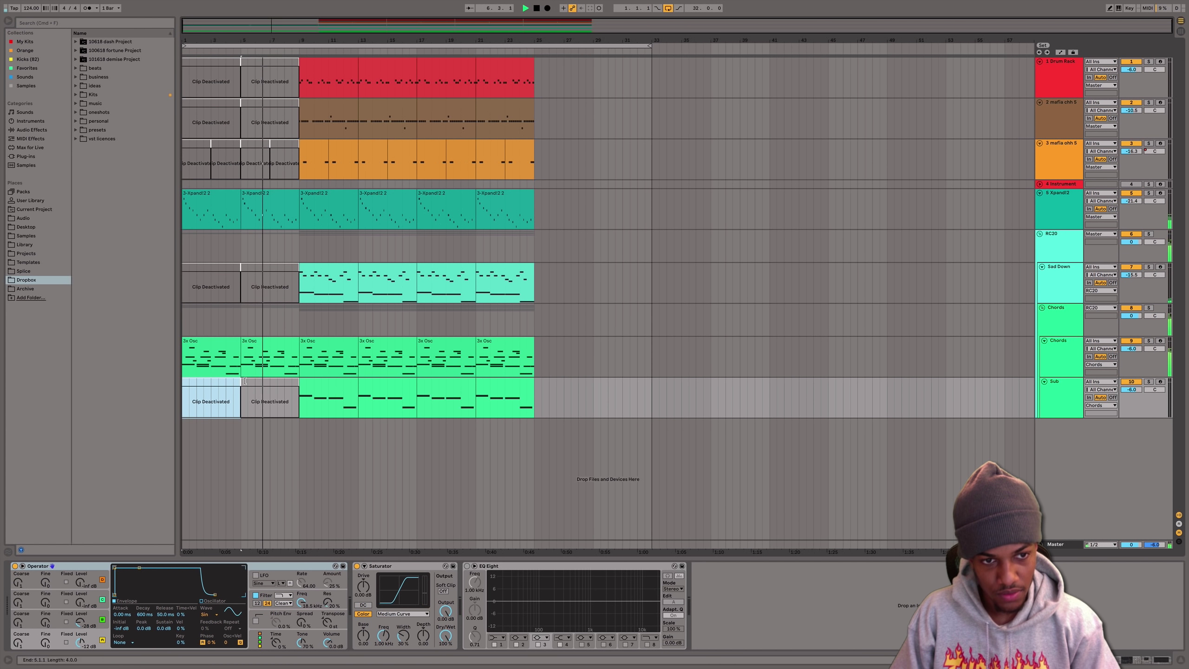
- Deactivate the two Xpand!2 clips and the two Sad Down clips in bars 9 to 16
{"action": "left_click", "coordinate": [328, 211]}
{"action": "key", "text": "0"}
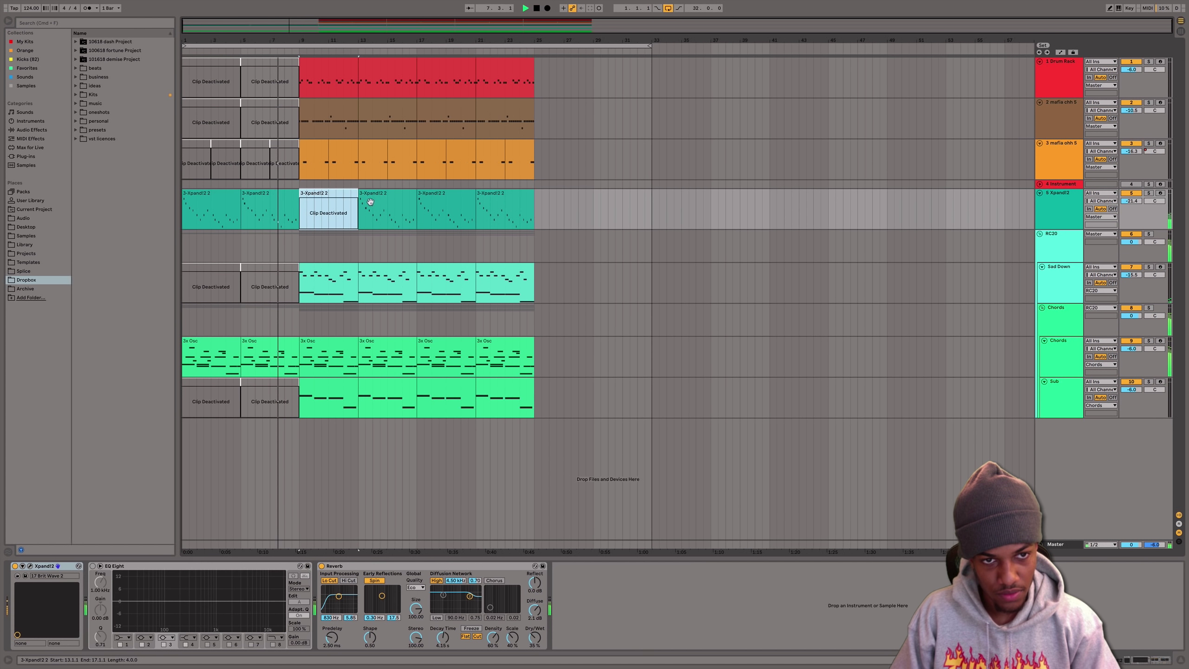
{"action": "left_click", "coordinate": [387, 211]}
{"action": "key", "text": "0"}
{"action": "left_click", "coordinate": [333, 281]}
{"action": "key", "text": "0"}
{"action": "left_click", "coordinate": [364, 288]}
{"action": "key", "text": "0"}
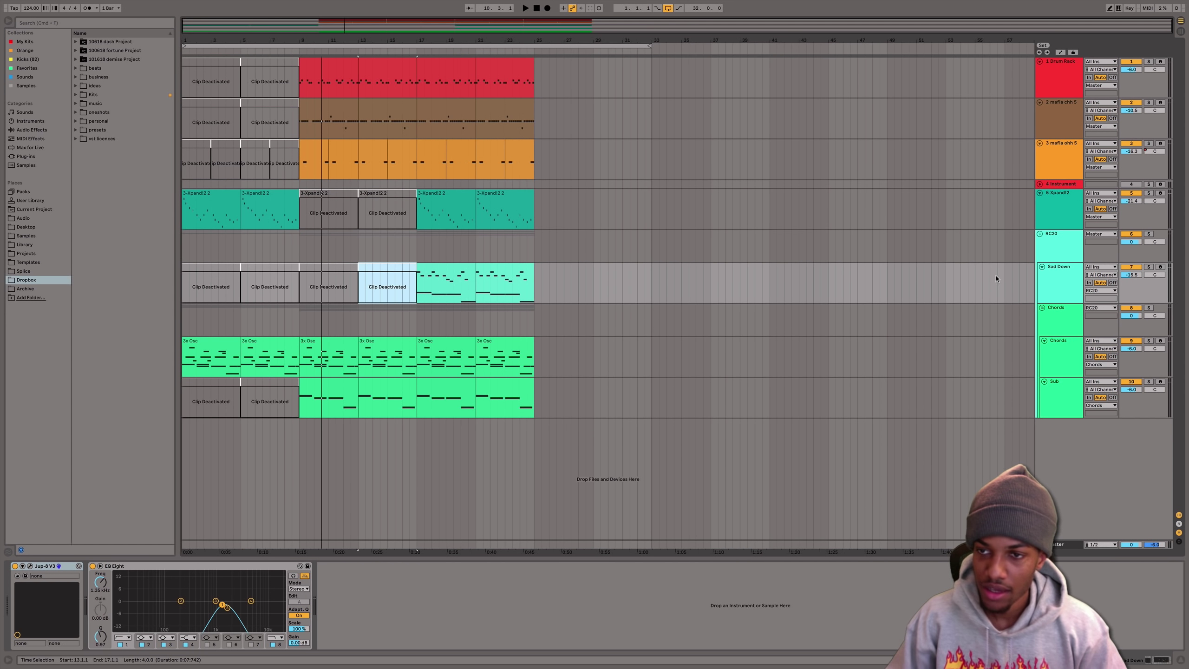
- Insert a new MIDI track below the Xpand!2 track and load the Operator instrument onto it, ahead of EQ Eight
{"action": "left_click", "coordinate": [1059, 211]}
{"action": "key", "text": "super+shift+t"}
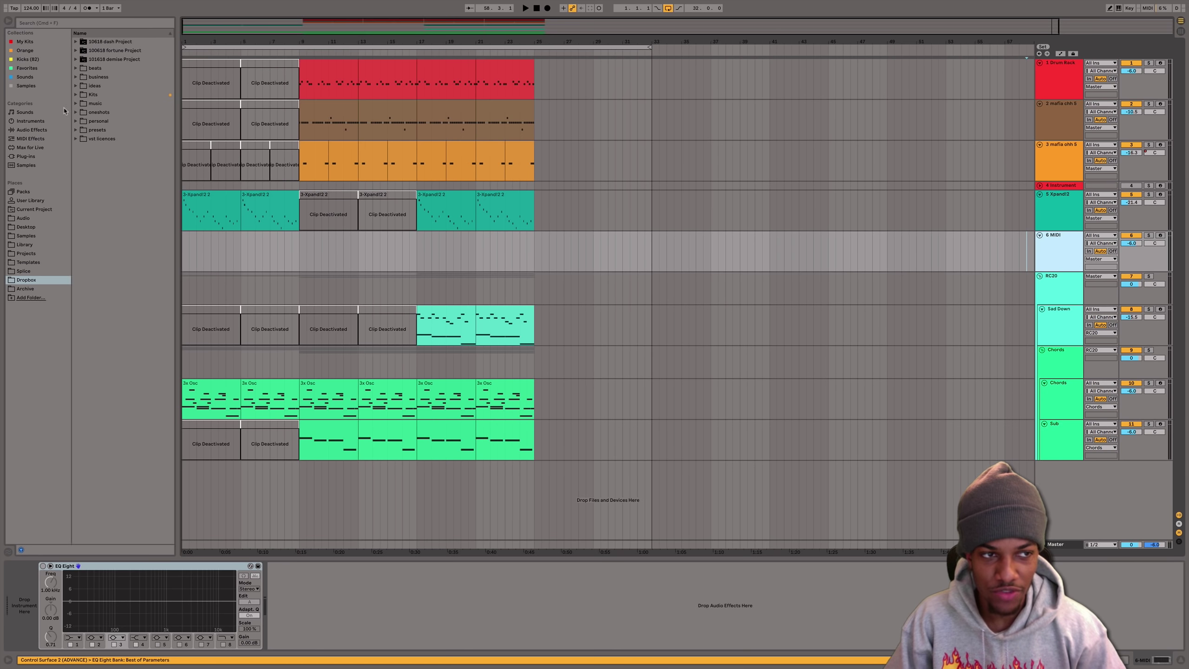
{"action": "left_click", "coordinate": [30, 121]}
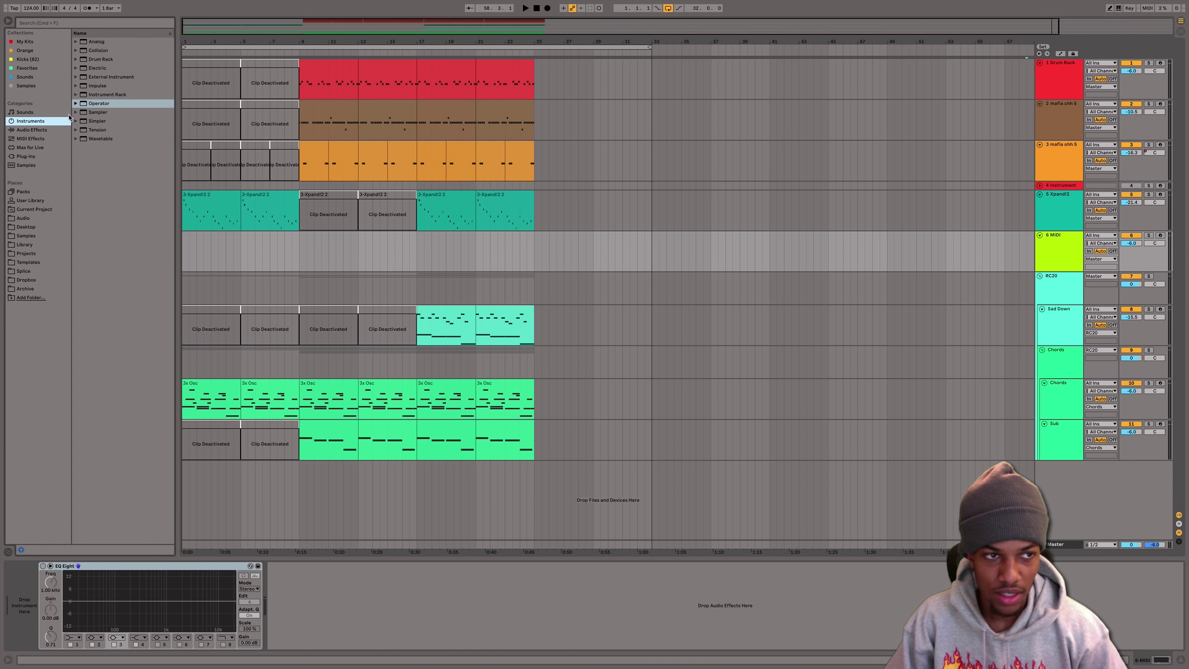
{"action": "left_click", "coordinate": [98, 101]}
{"action": "left_click_drag", "start_coordinate": [99, 101], "coordinate": [198, 610]}
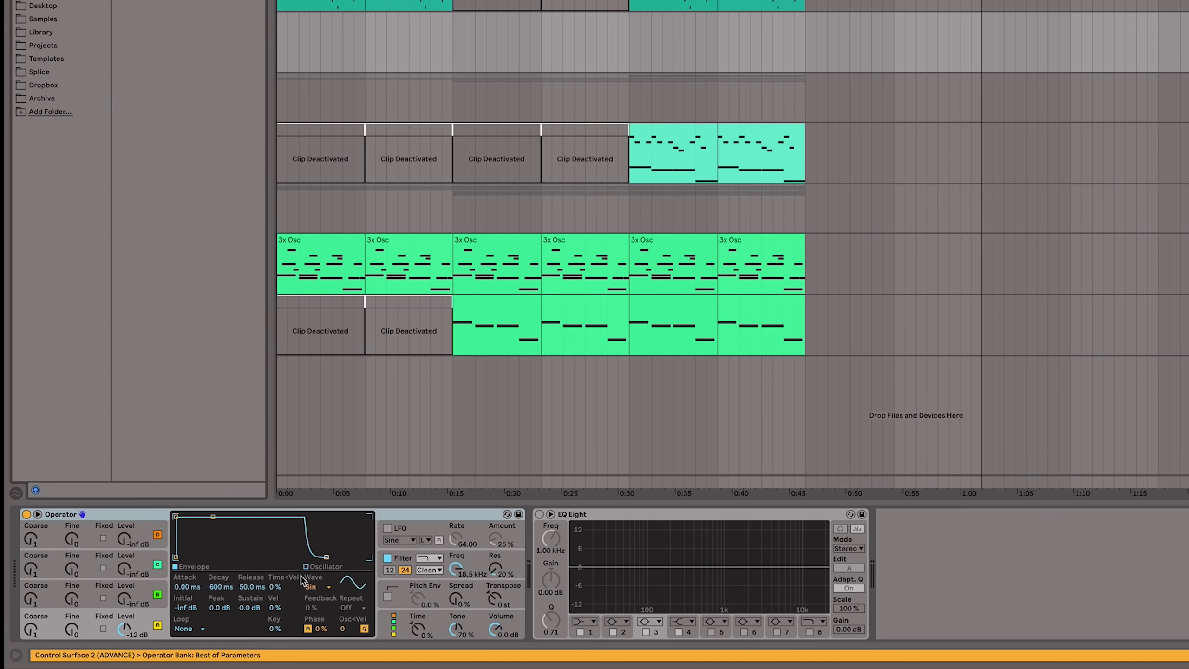
- Set Operator's oscillator wave to Noise White and switch its filter type to high-pass
{"action": "left_click", "coordinate": [312, 588]}
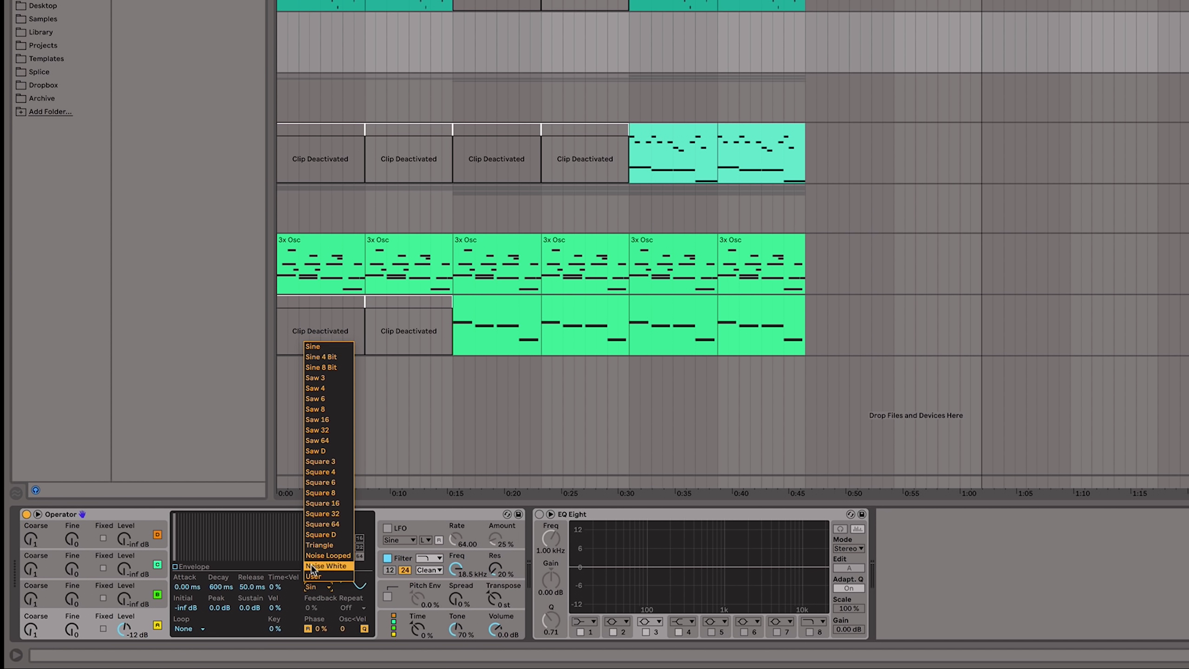
{"action": "left_click", "coordinate": [312, 566]}
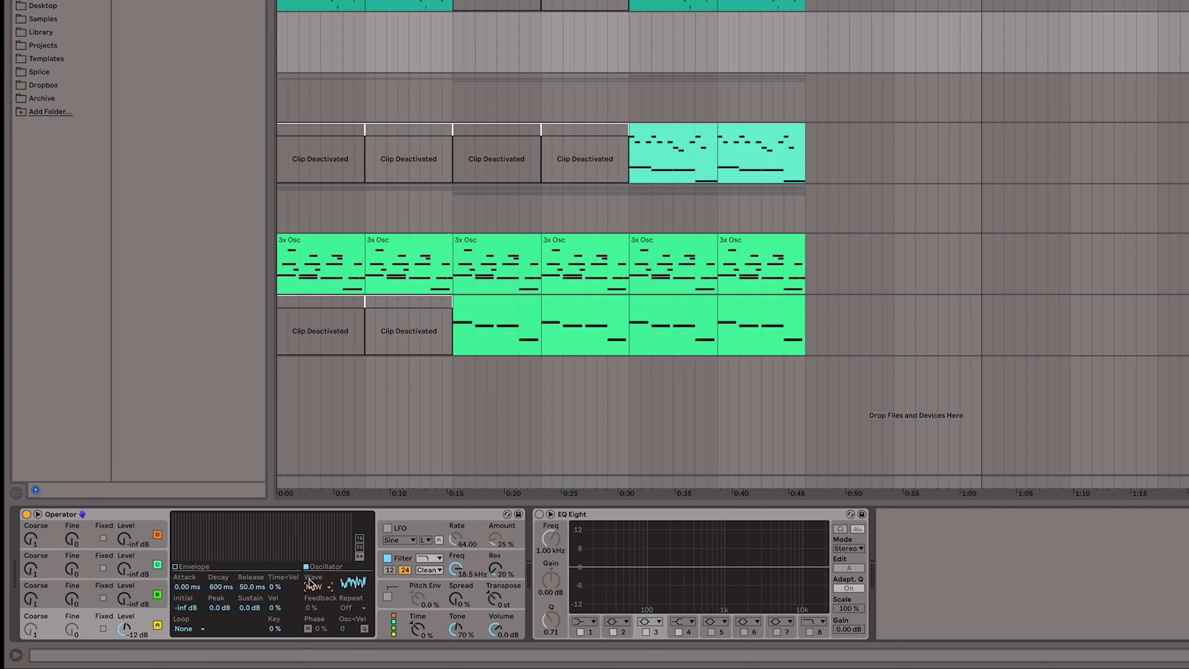
{"action": "left_click", "coordinate": [434, 561]}
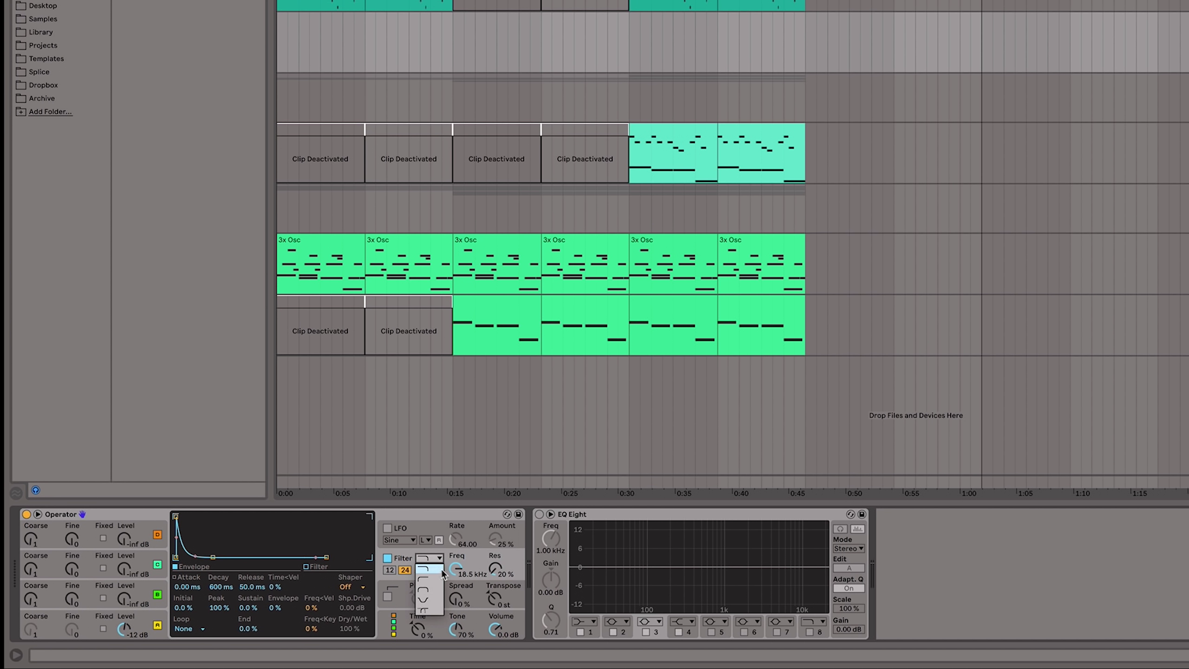
{"action": "left_click", "coordinate": [439, 580]}
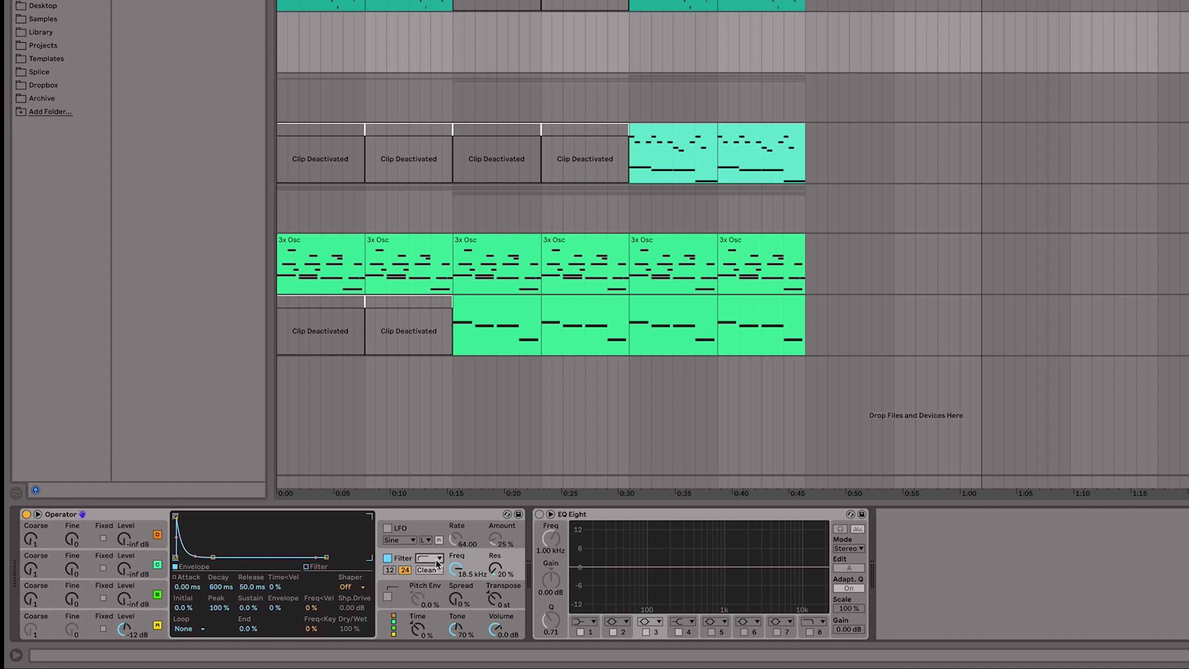
{"action": "left_click", "coordinate": [436, 560]}
{"action": "left_click", "coordinate": [437, 561]}
{"action": "left_click_drag", "start_coordinate": [454, 568], "coordinate": [454, 591]}
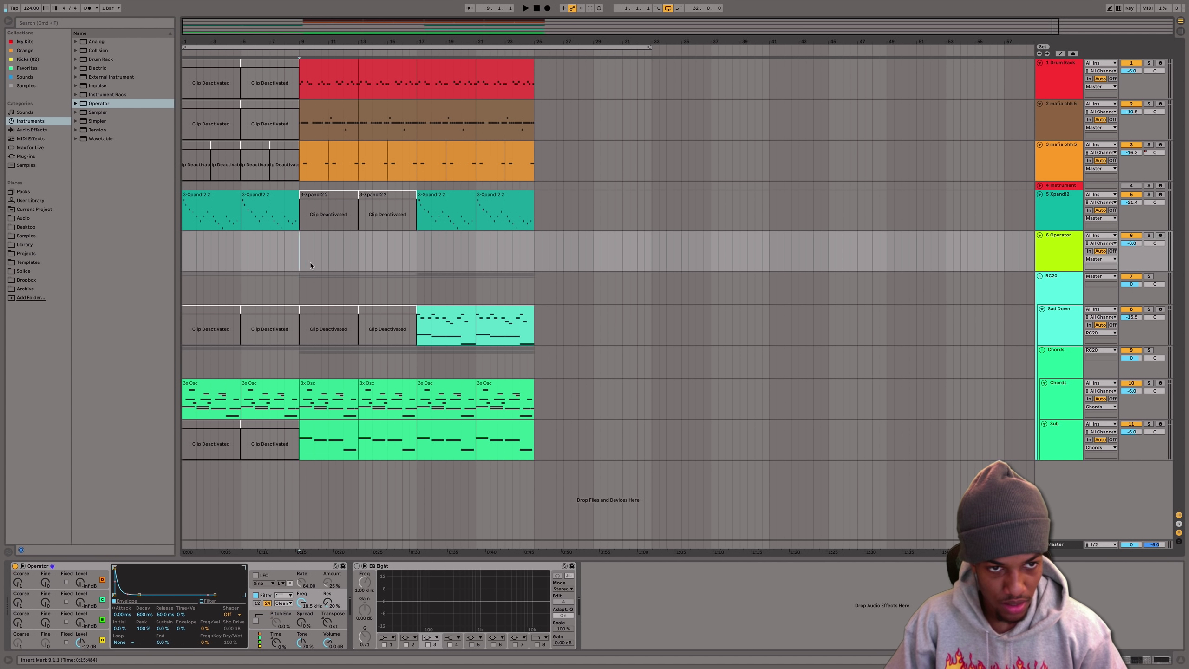
- Create a four-bar MIDI clip at bar 9 on the Operator track and fill it with one C3 note lasting the whole clip
{"action": "left_click_drag", "start_coordinate": [310, 261], "coordinate": [359, 259]}
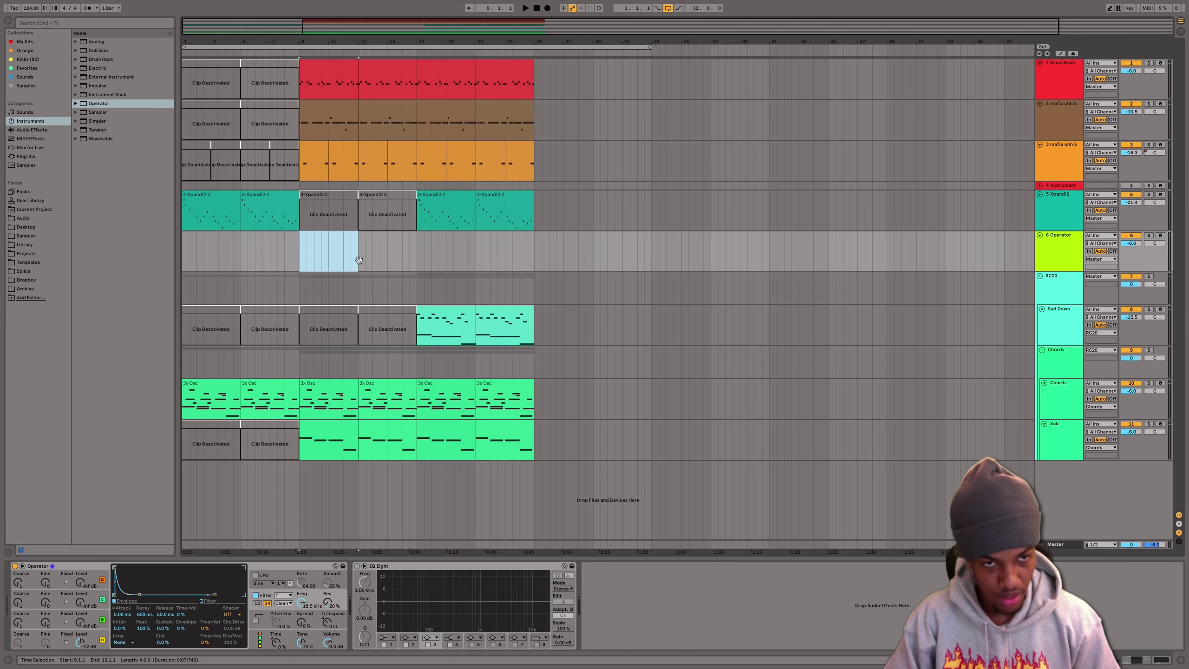
{"action": "key", "text": "super+shift+m"}
{"action": "double_click", "coordinate": [141, 440]}
{"action": "key", "text": "space"}
{"action": "left_click_drag", "start_coordinate": [142, 439], "coordinate": [1180, 441]}
{"action": "left_click", "coordinate": [1146, 423]}
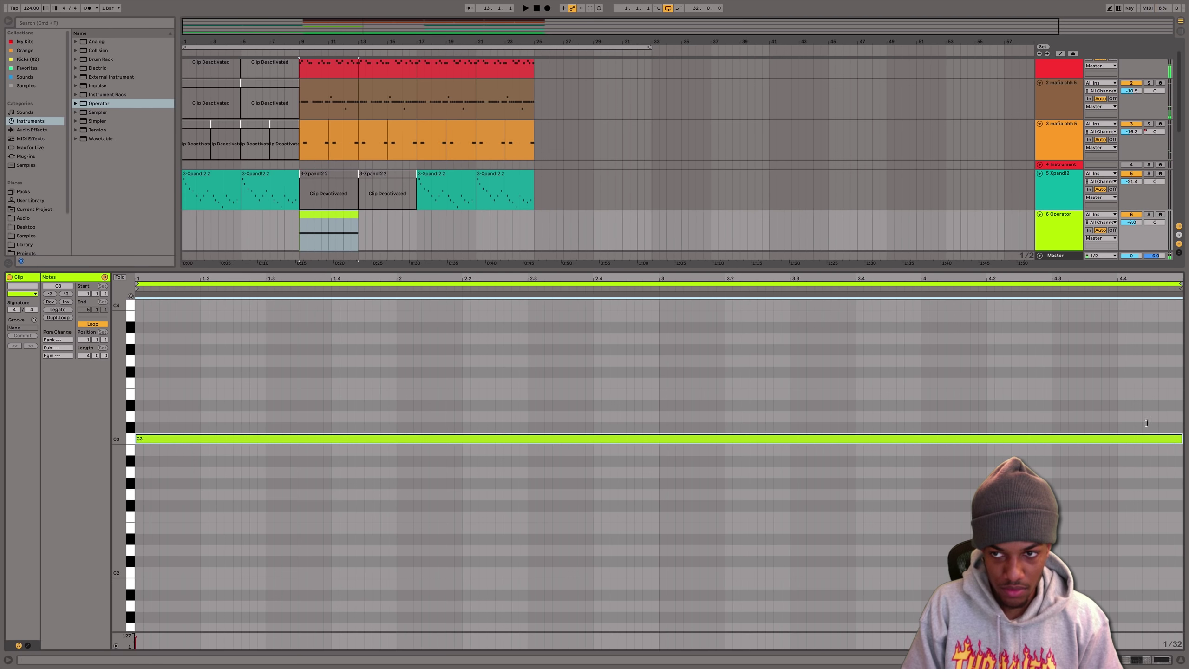
{"action": "left_click", "coordinate": [1055, 236]}
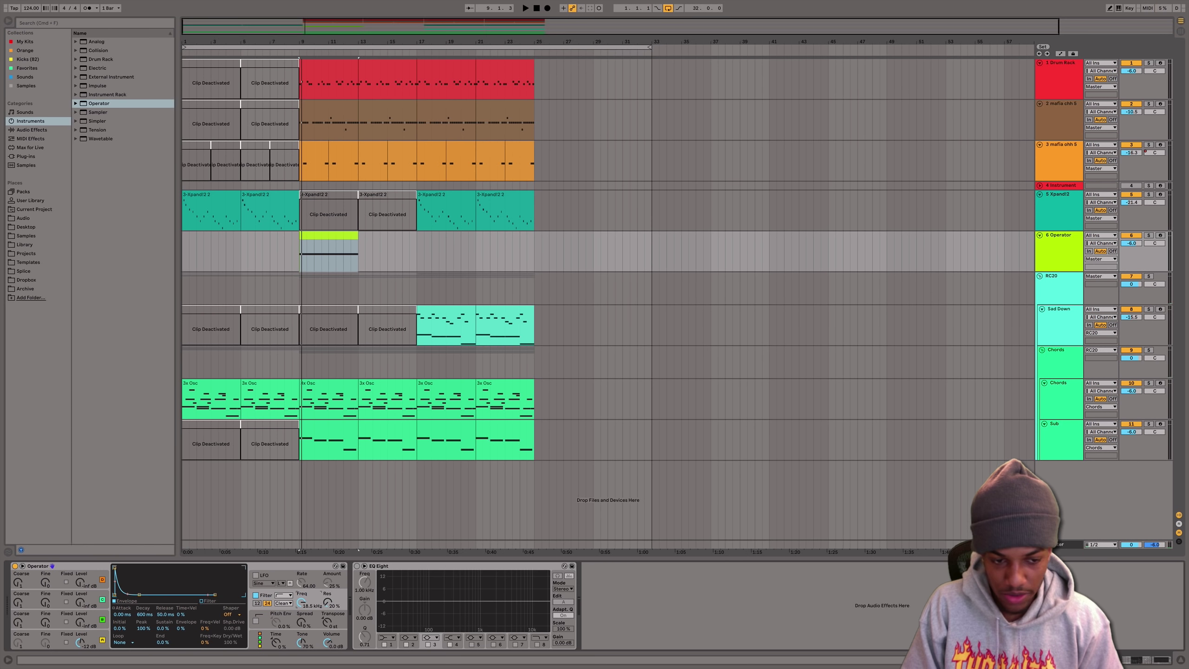
- Play the loop and set Operator's filter frequency to 3.00 kHz, adjusting the synth's sound by ear
{"action": "key", "text": "space"}
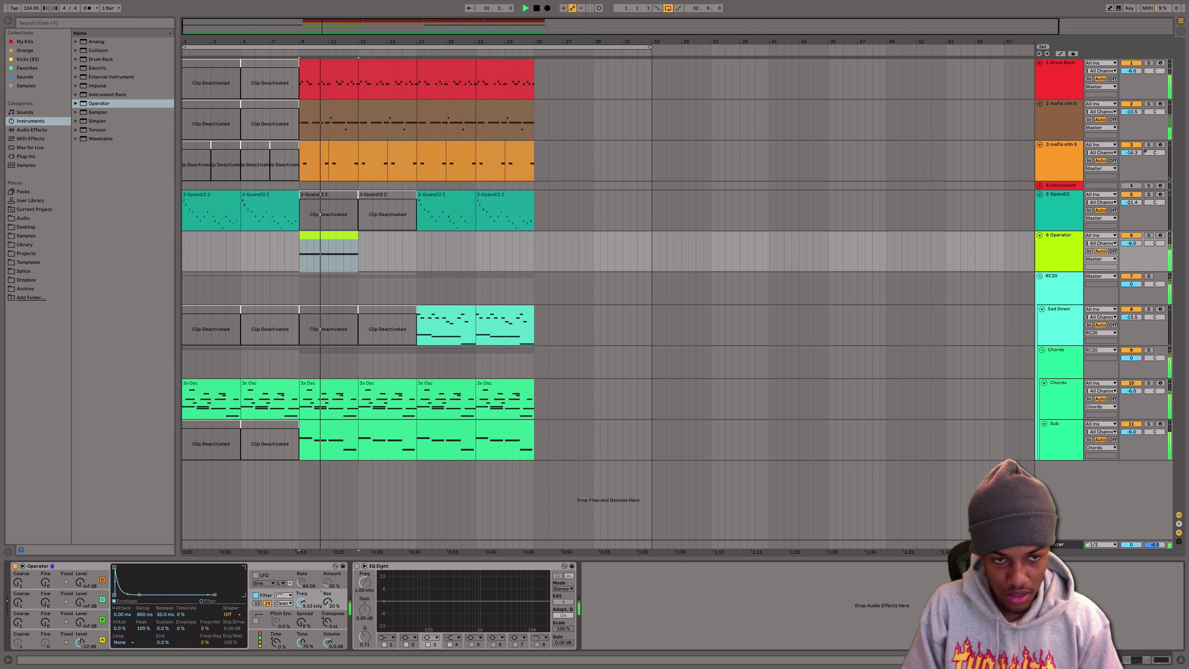
{"action": "left_click_drag", "start_coordinate": [327, 643], "coordinate": [330, 650]}
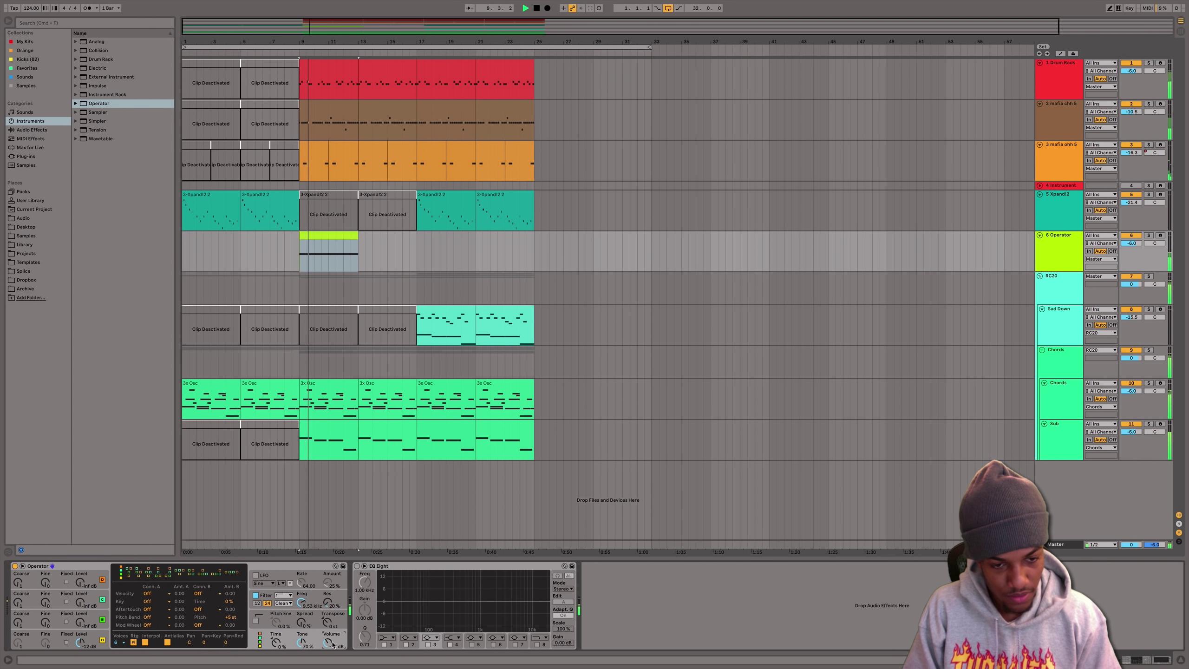
{"action": "key", "text": "space"}
{"action": "left_click", "coordinate": [301, 602]}
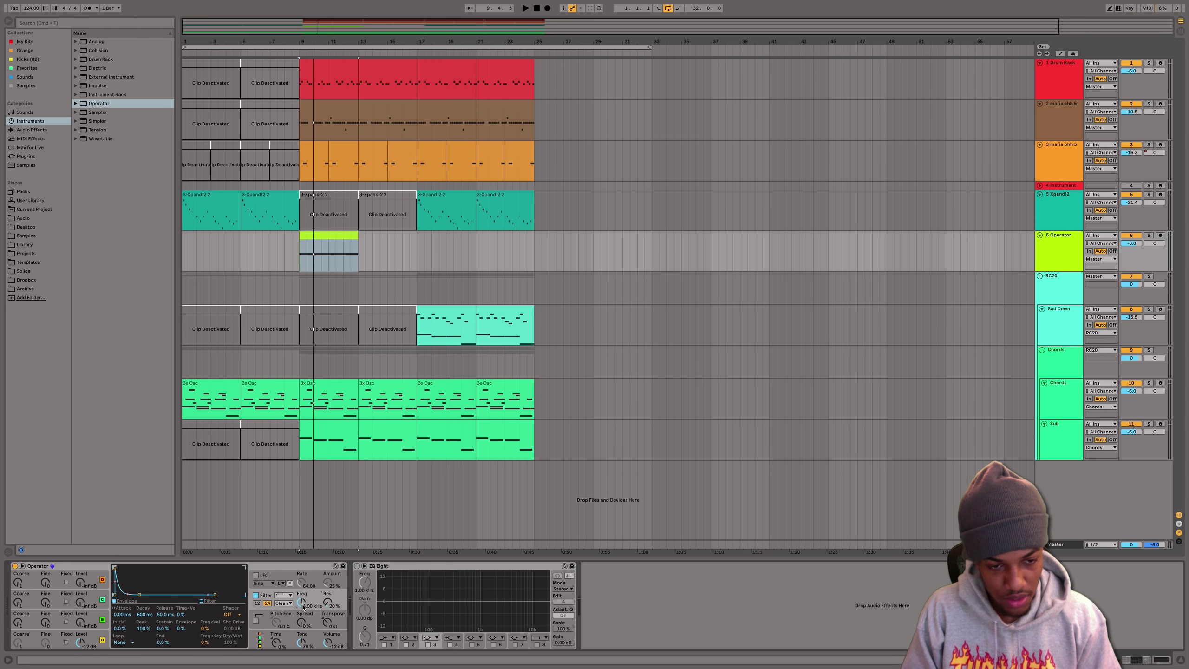
{"action": "key", "text": "space"}
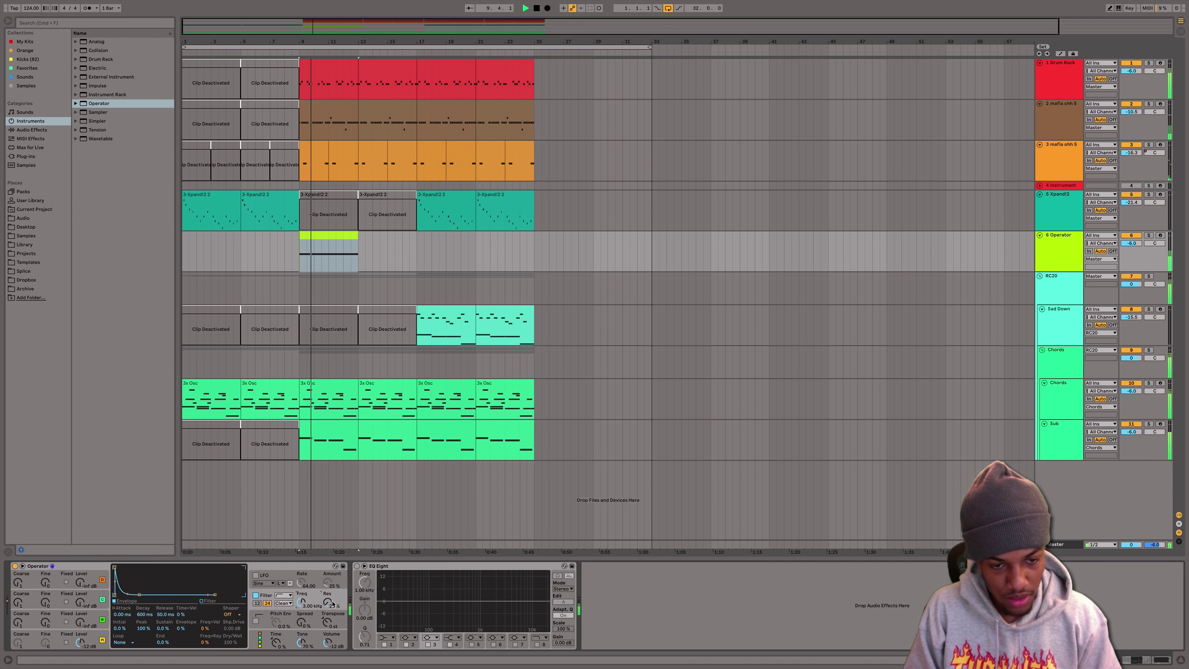
- Activate EQ Eight on the Operator track, enable band 8 as a high-cut filter, and set its frequency to 22.0 kHz
{"action": "left_click", "coordinate": [357, 566]}
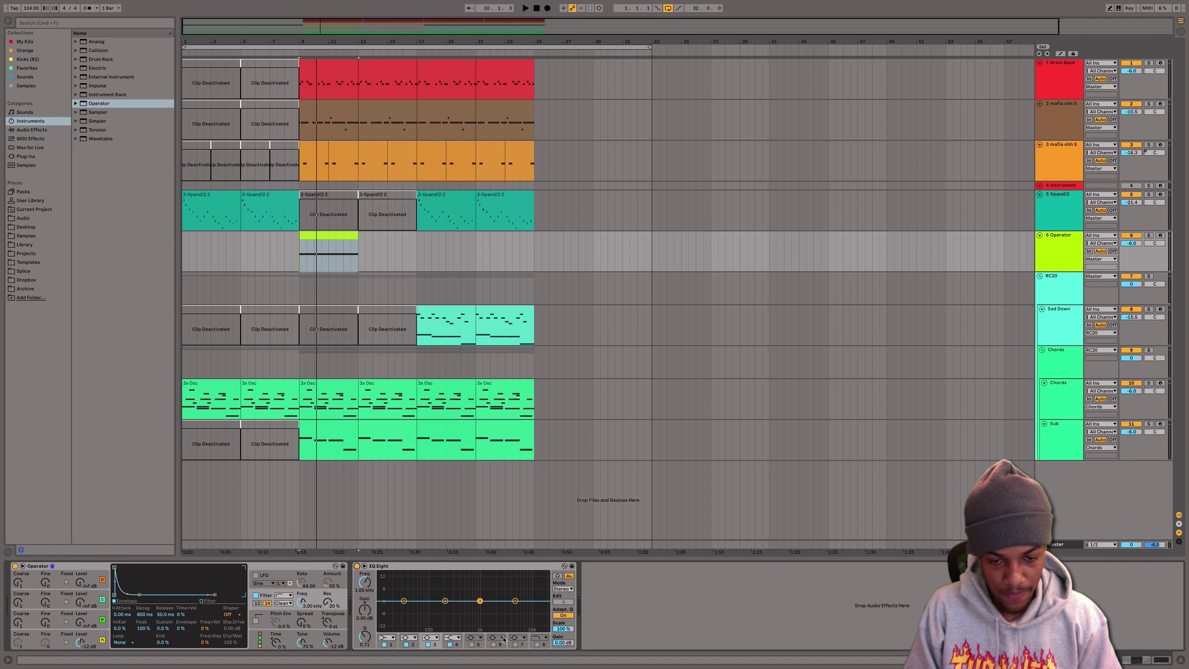
{"action": "left_click", "coordinate": [445, 565]}
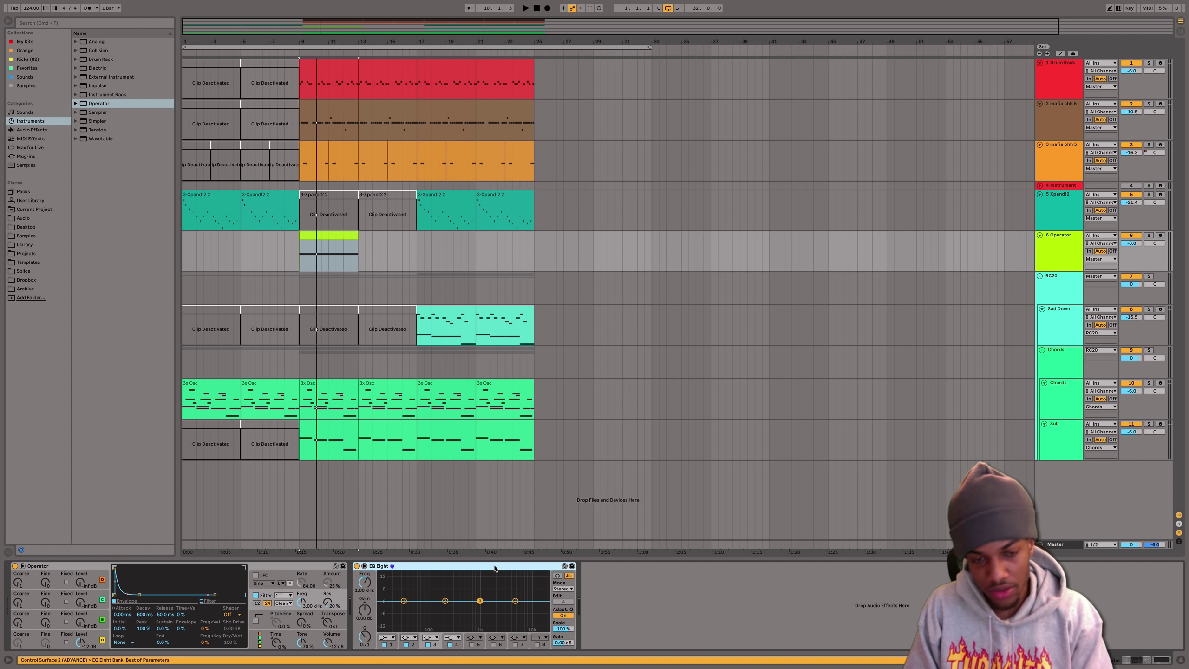
{"action": "left_click", "coordinate": [537, 645]}
{"action": "mouse_move", "coordinate": [362, 645]}
{"action": "left_mouse_down"}
{"action": "mouse_move", "coordinate": [362, 632]}
{"action": "mouse_move", "coordinate": [365, 646]}
{"action": "left_mouse_up"}
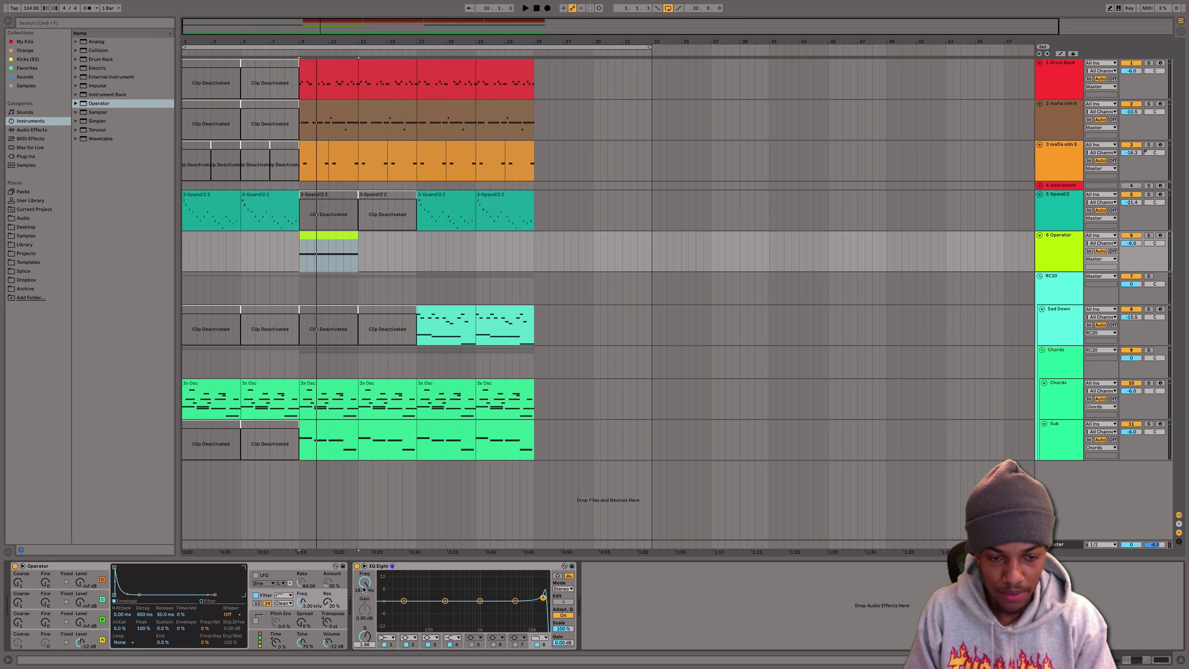
{"action": "left_click_drag", "start_coordinate": [364, 581], "coordinate": [365, 575]}
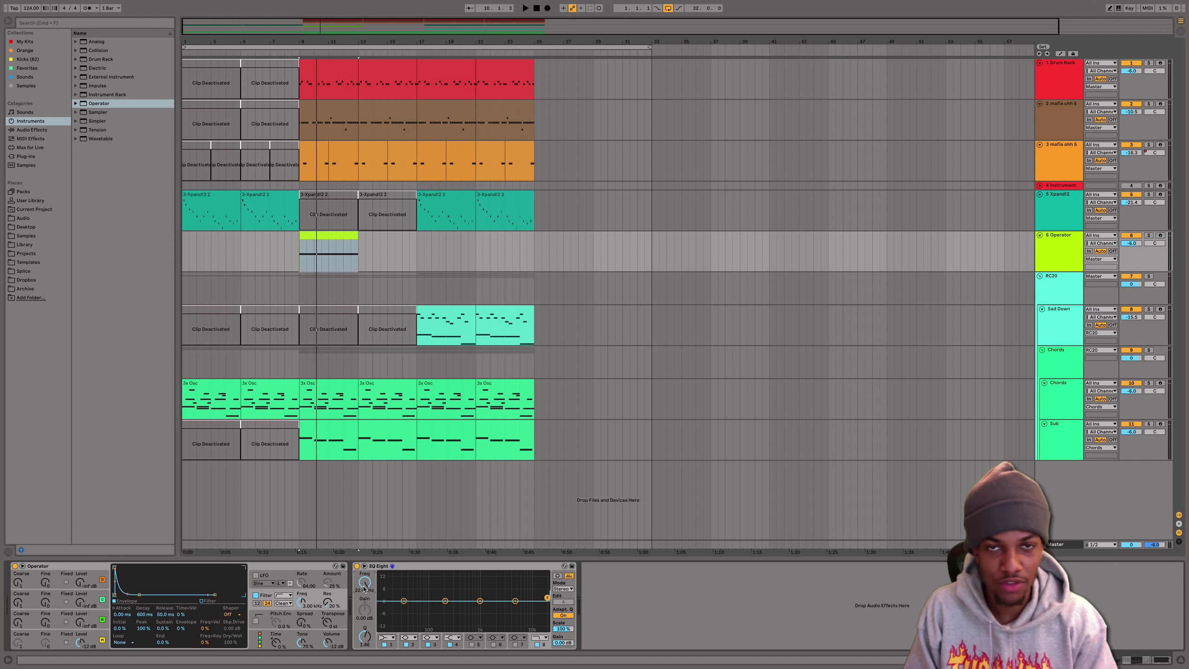
{"action": "left_click_drag", "start_coordinate": [364, 589], "coordinate": [363, 598]}
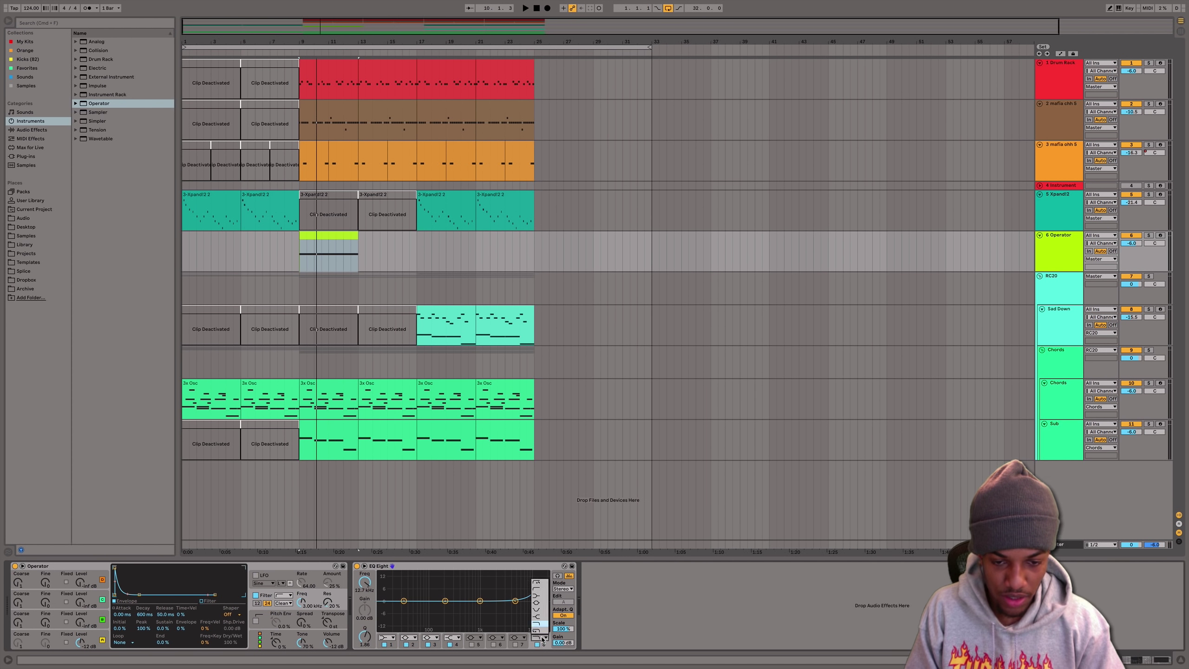
{"action": "left_click_drag", "start_coordinate": [365, 582], "coordinate": [364, 571]}
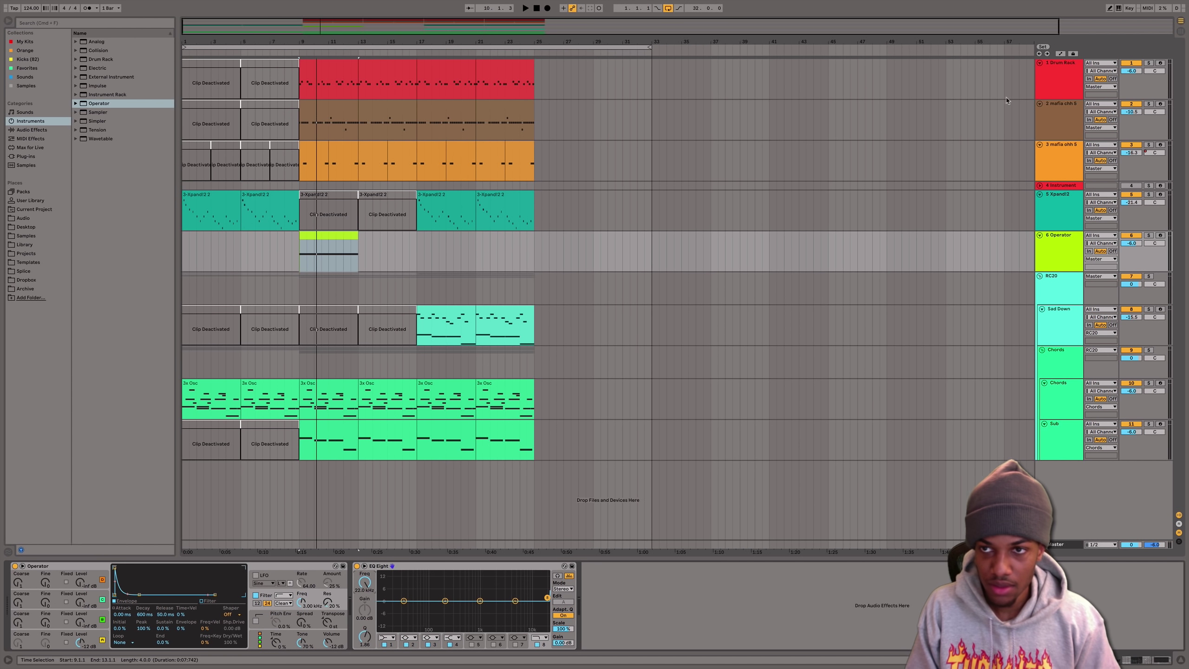
- Automate EQ Eight's band 8 frequency to ramp from 22.0 kHz down to about 2.40 kHz across the Operator clip
{"action": "key", "text": "a"}
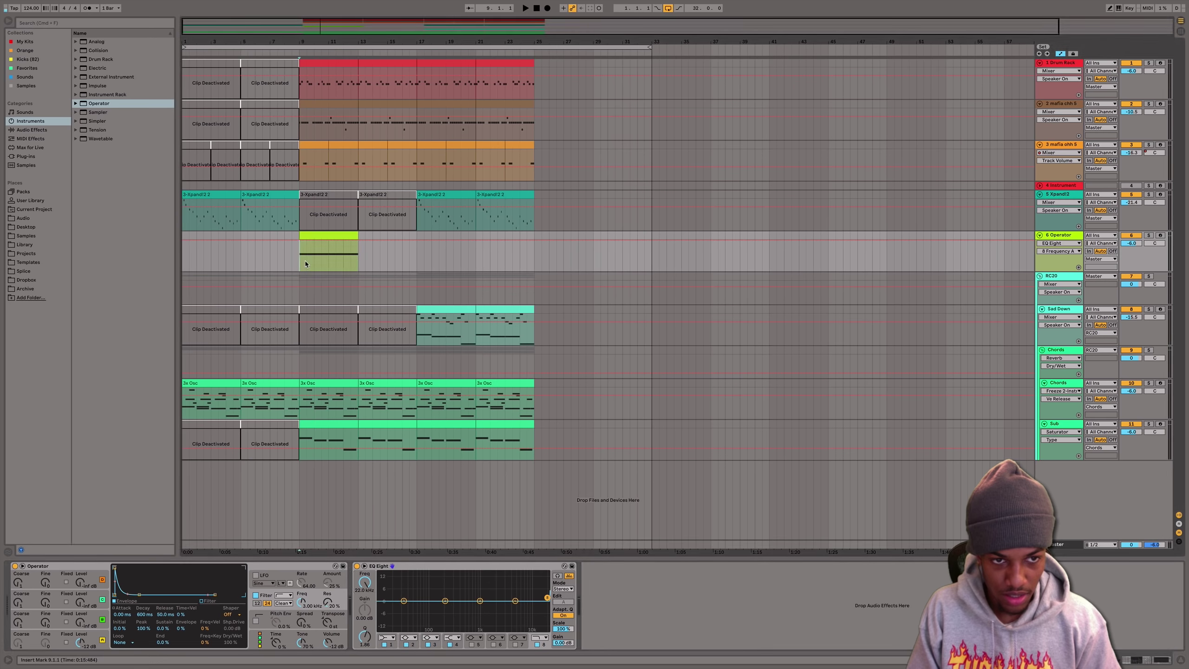
{"action": "left_click_drag", "start_coordinate": [305, 260], "coordinate": [351, 256]}
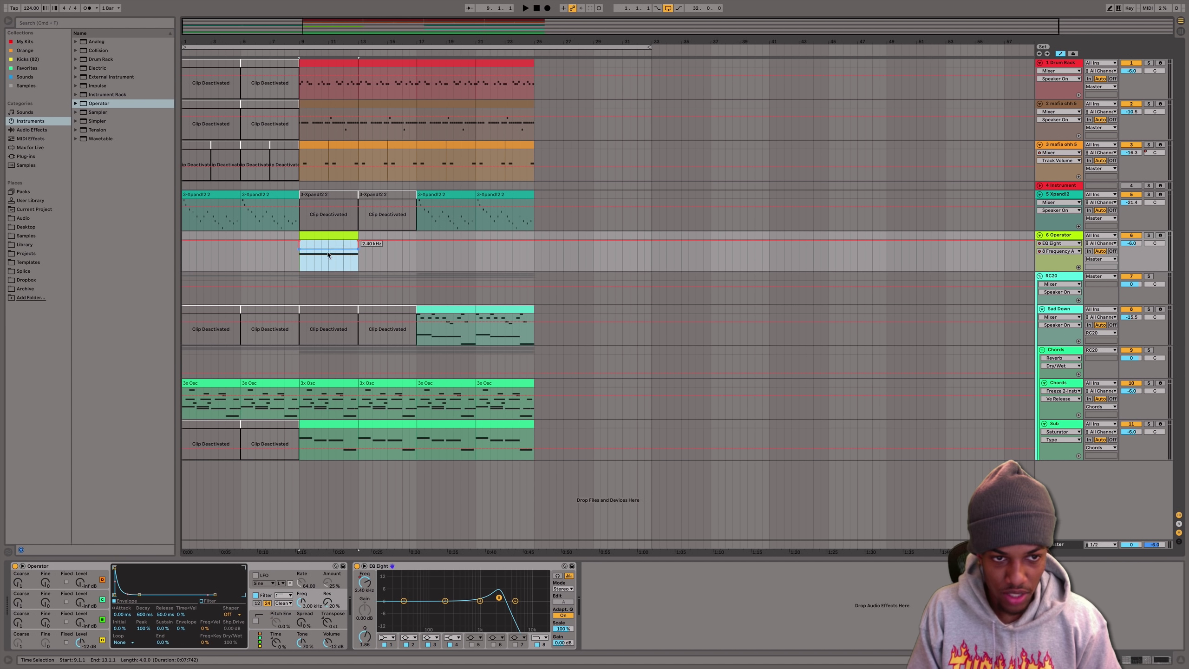
{"action": "left_click", "coordinate": [300, 249]}
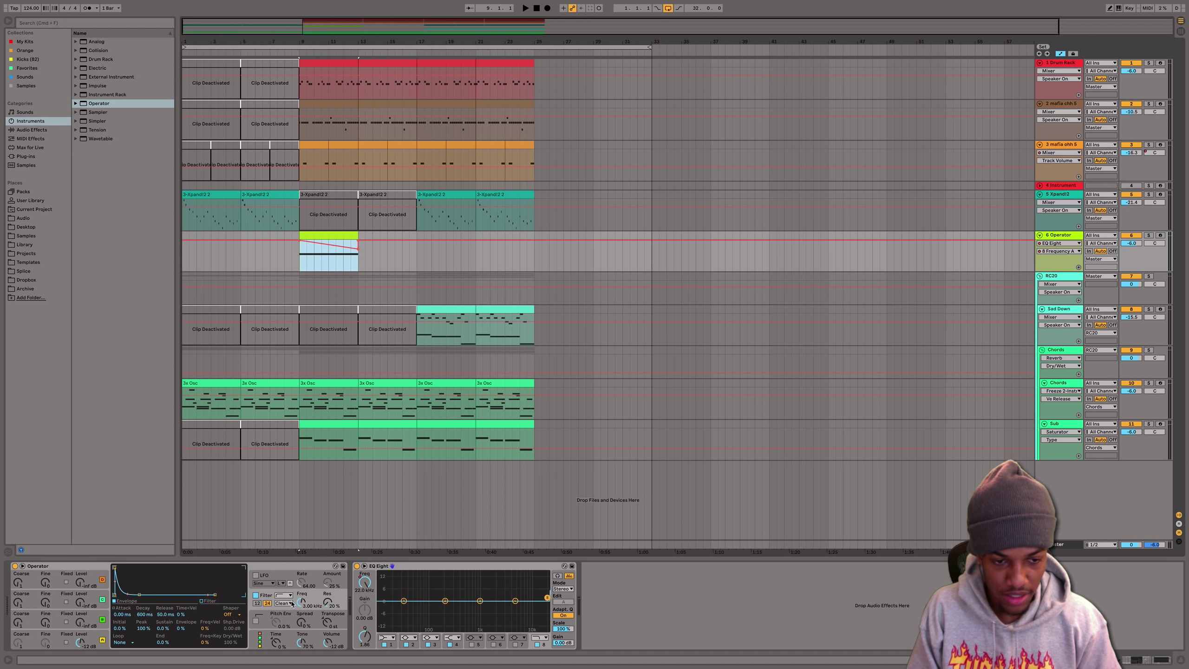
- Display Operator's filter curve and re-enable the overridden EQ frequency automation while playing the loop
{"action": "left_click", "coordinate": [209, 601]}
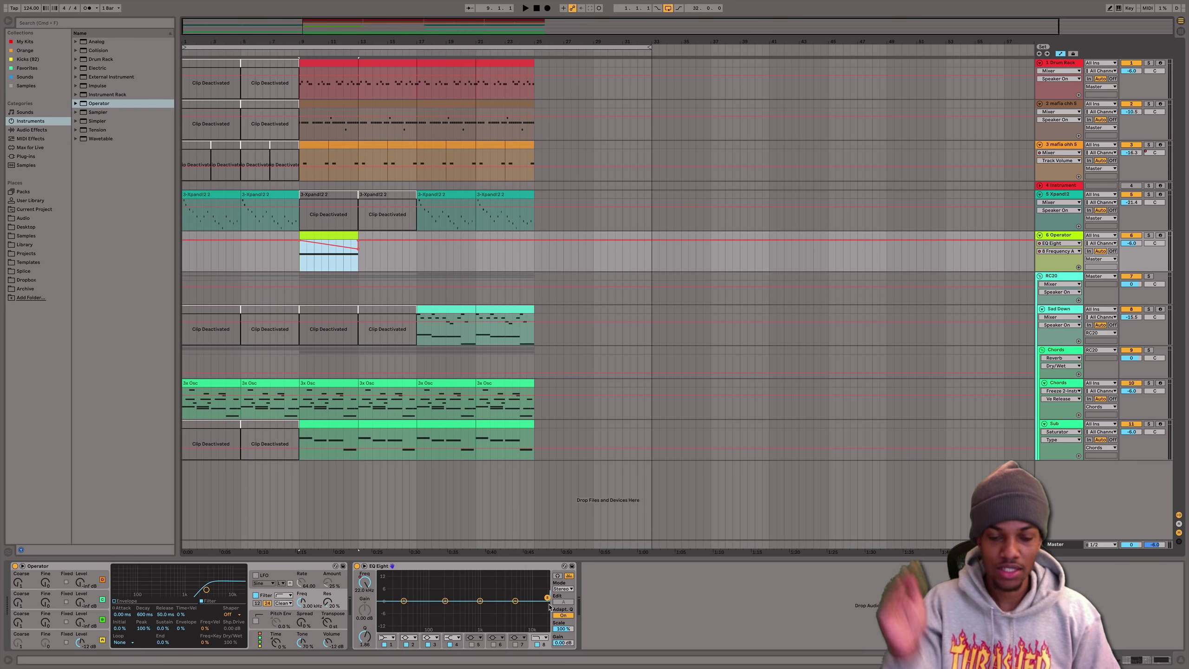
{"action": "left_click_drag", "start_coordinate": [356, 589], "coordinate": [357, 623]}
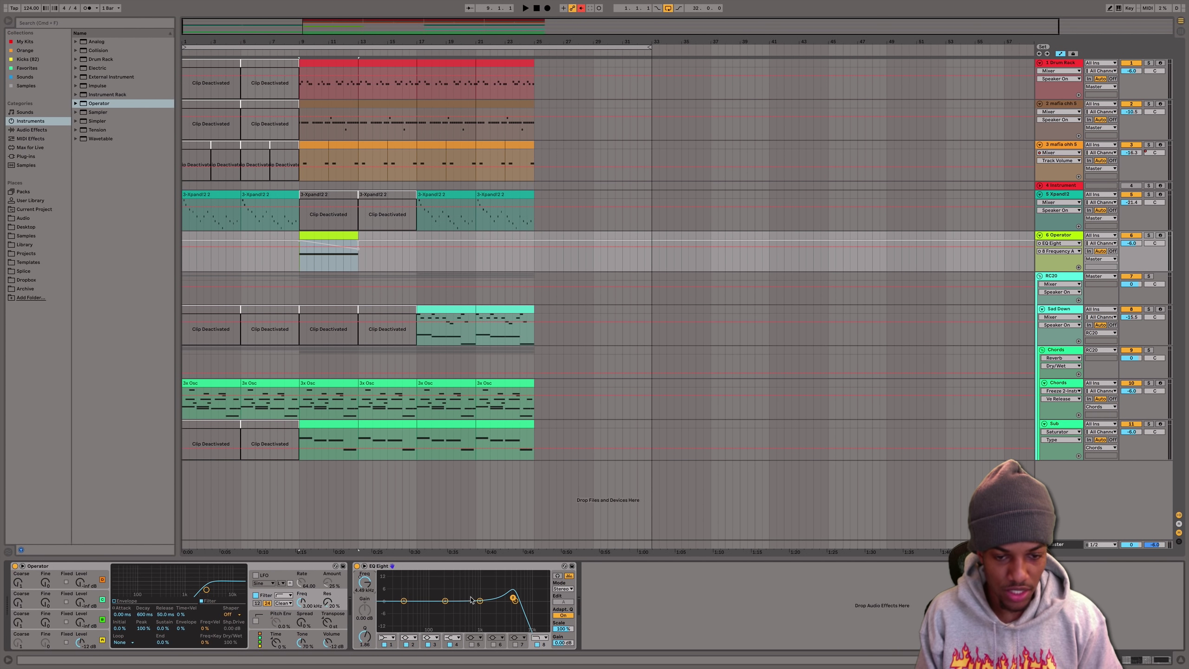
{"action": "key", "text": "super+z"}
{"action": "key", "text": "space"}
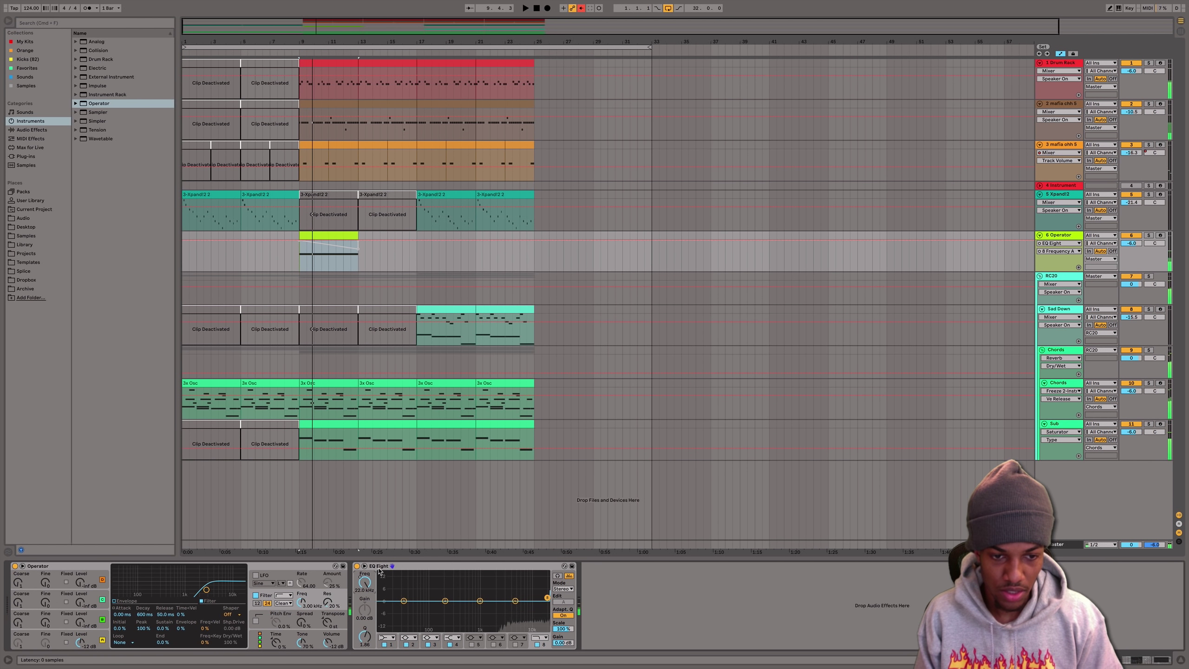
{"action": "left_click", "coordinate": [581, 9]}
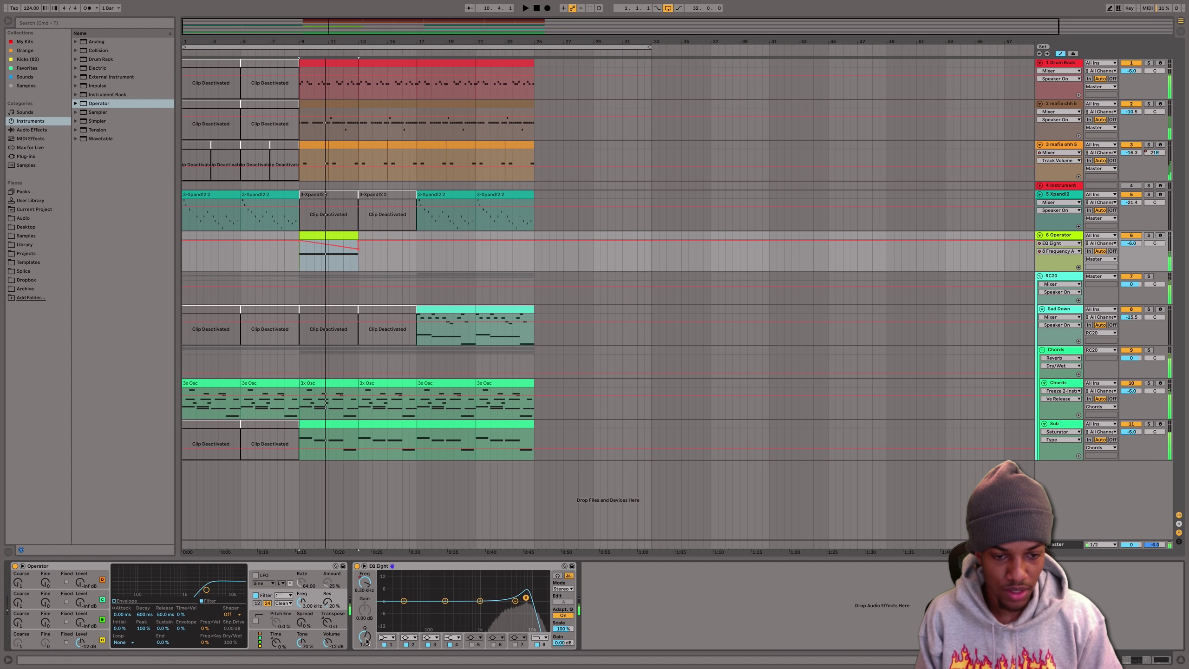
- Increase EQ Eight's band 8 resonance and raise Operator's filter frequency while auditioning the loop
{"action": "left_click_drag", "start_coordinate": [367, 642], "coordinate": [368, 631]}
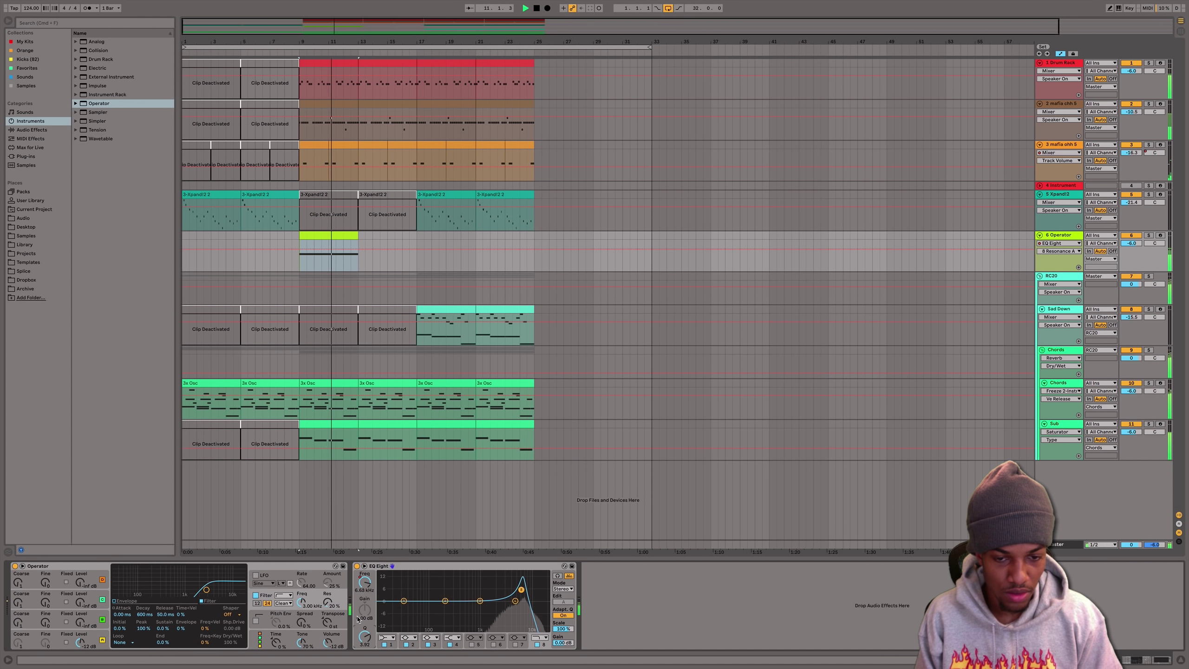
{"action": "left_click", "coordinate": [304, 604]}
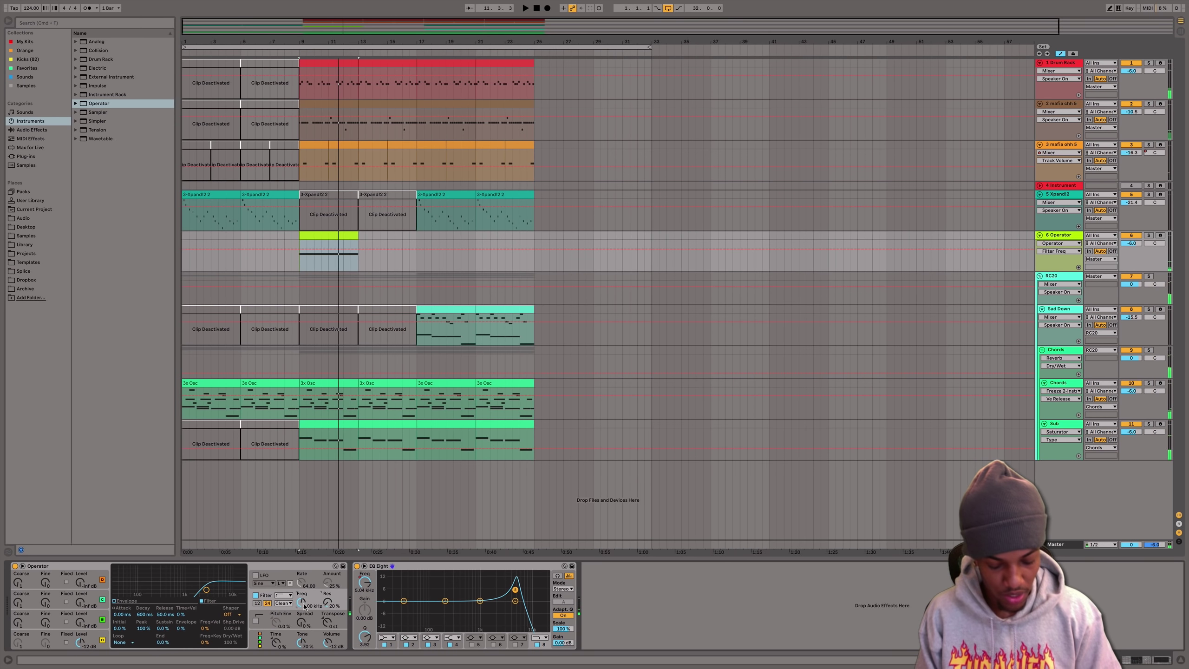
{"action": "key", "text": "space"}
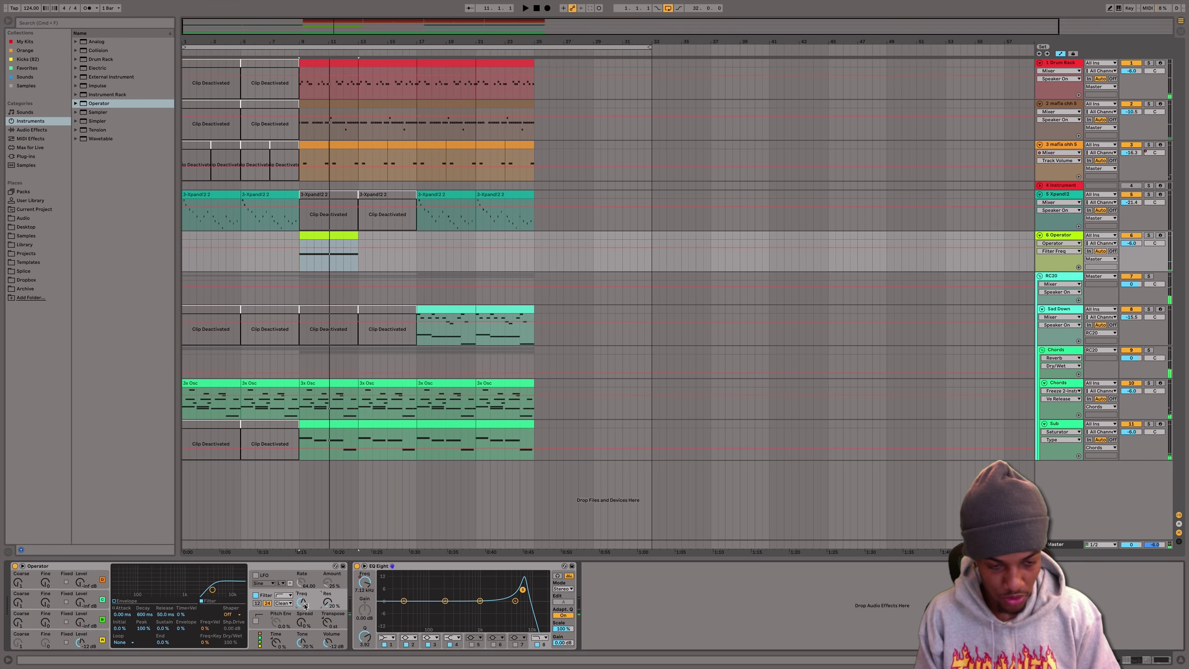
{"action": "key", "text": "space"}
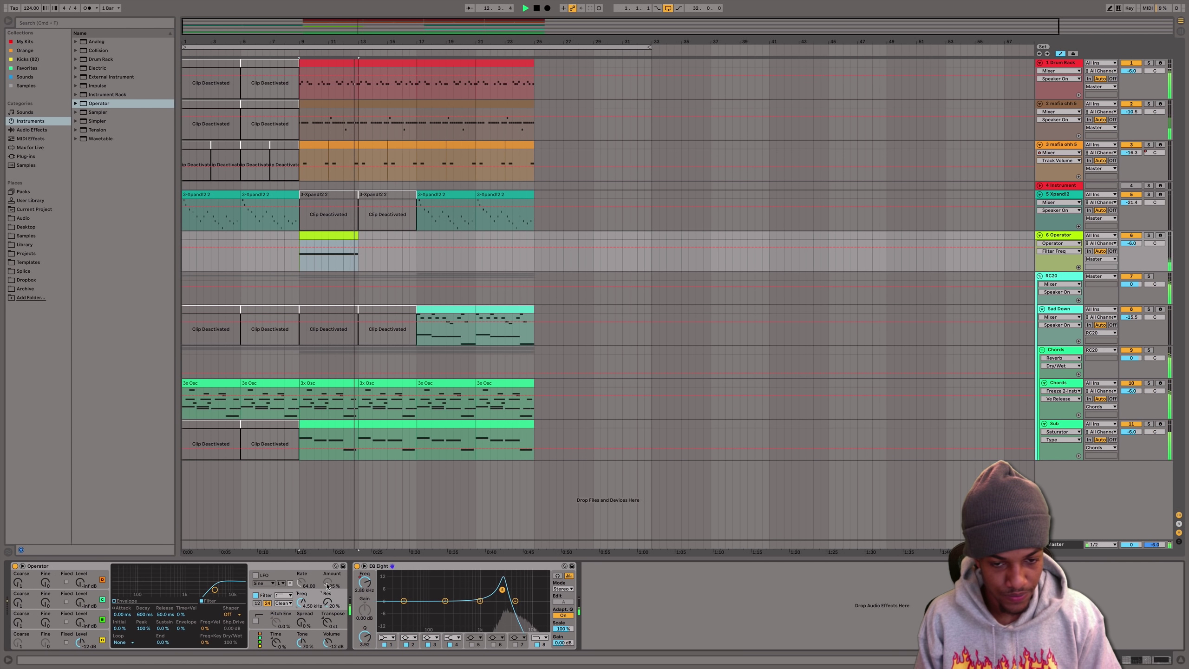
{"action": "key", "text": "space"}
{"action": "left_click", "coordinate": [336, 384]}
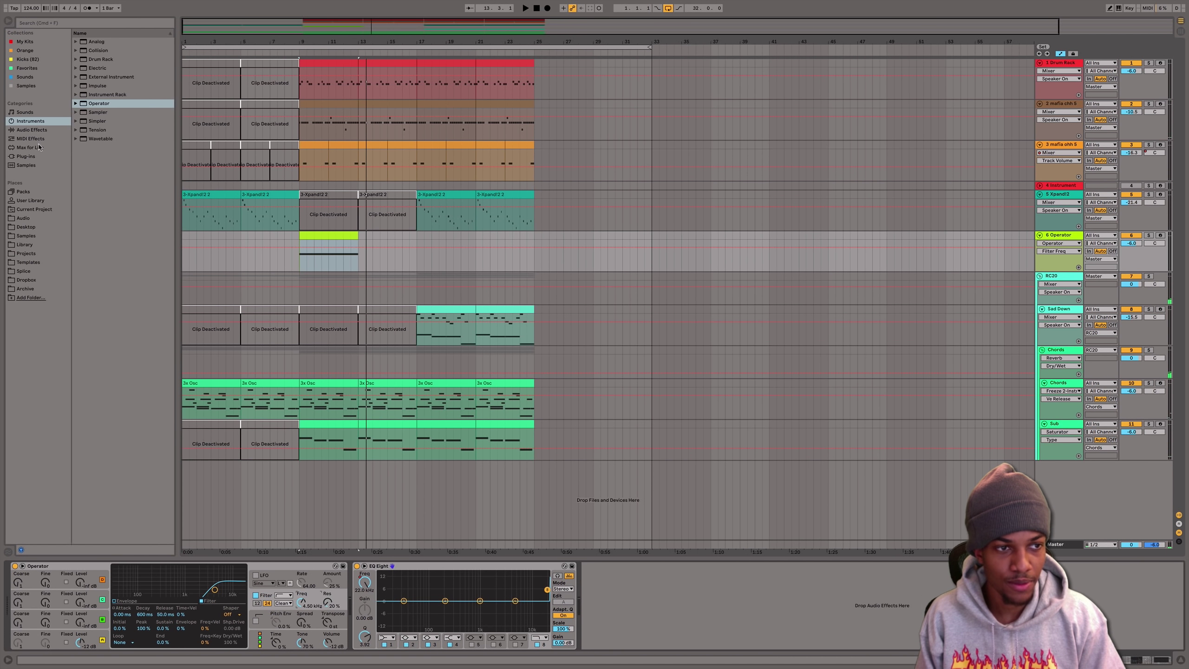
- Add a Reverb audio effect after EQ Eight on the Operator track and hide the automation lanes
{"action": "left_click", "coordinate": [32, 130]}
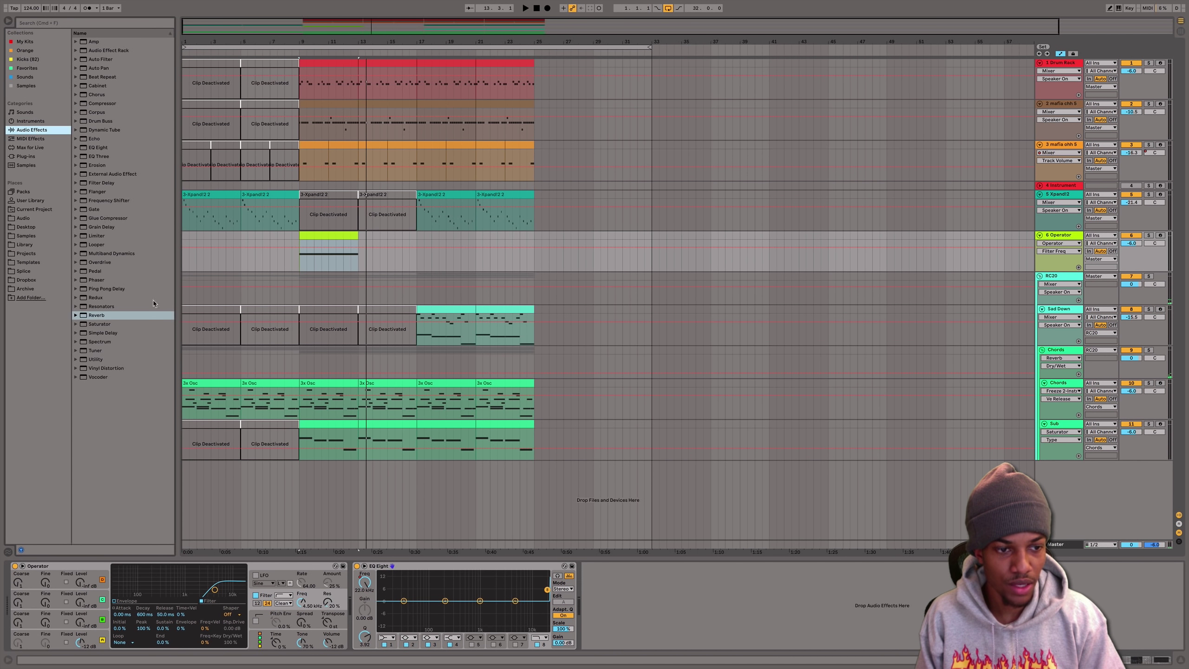
{"action": "double_click", "coordinate": [125, 317]}
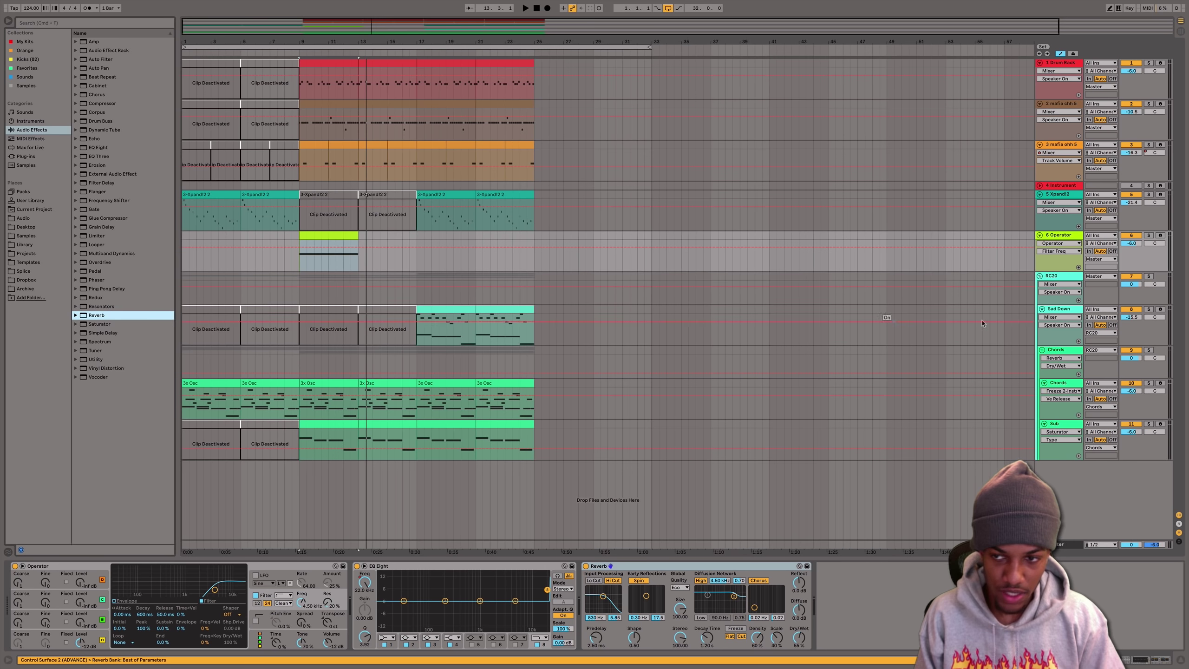
{"action": "key", "text": "a"}
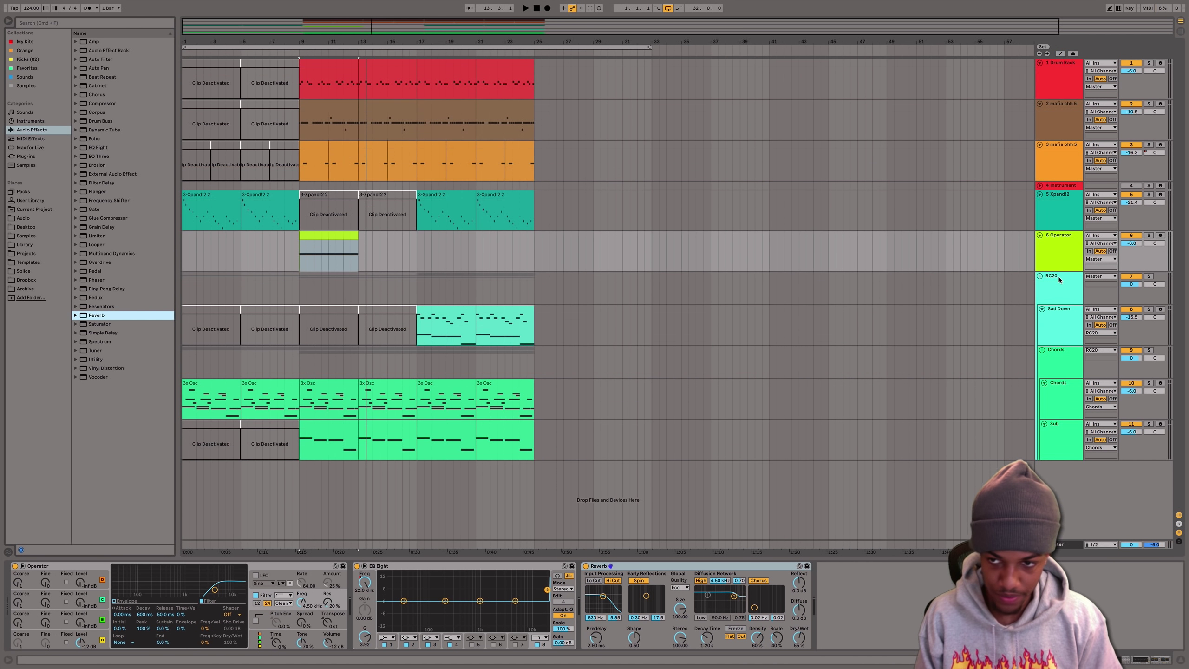
- Review the device chains of the Sad Down and Xpand!2 tracks, and return to the Operator track
{"action": "left_click", "coordinate": [1053, 320]}
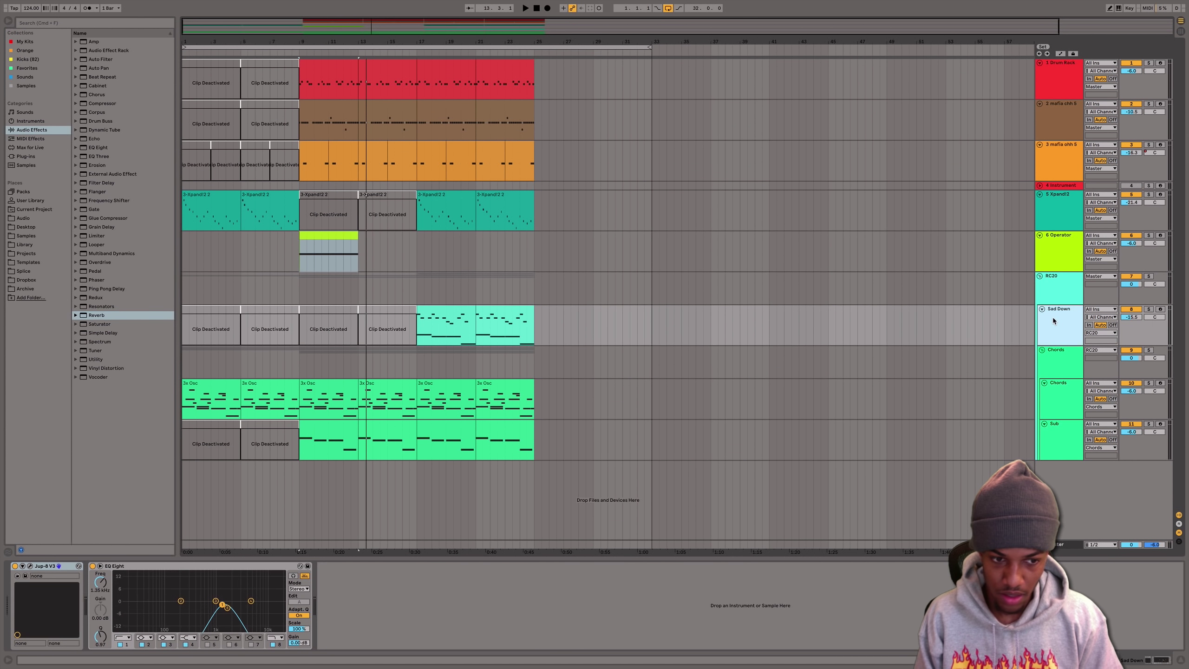
{"action": "left_click", "coordinate": [1050, 212]}
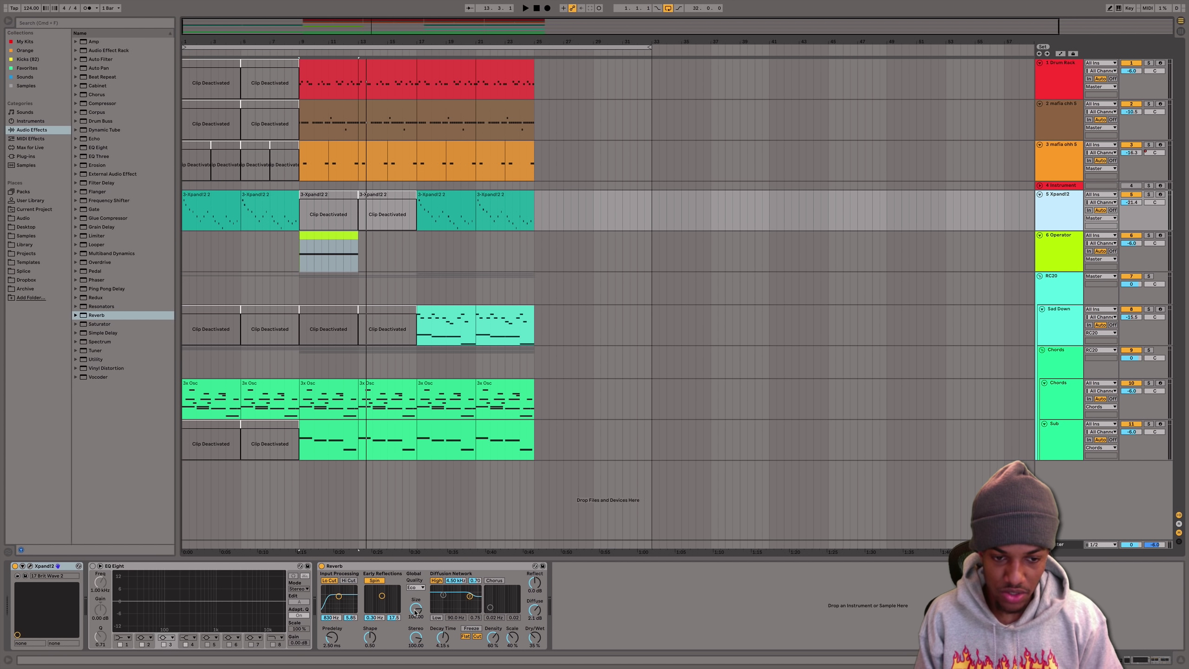
{"action": "key", "text": "Down"}
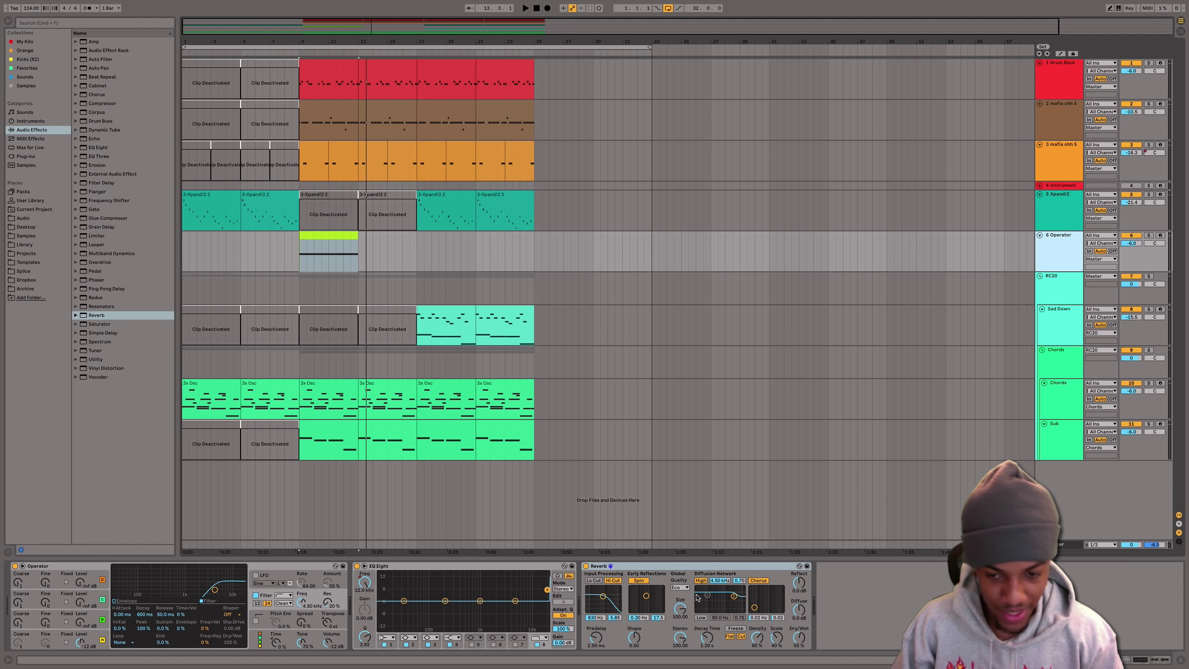
- Shape Operator's Reverb during playback by adjusting its size and dry/wet mix and lengthening its decay time
{"action": "left_click", "coordinate": [679, 612]}
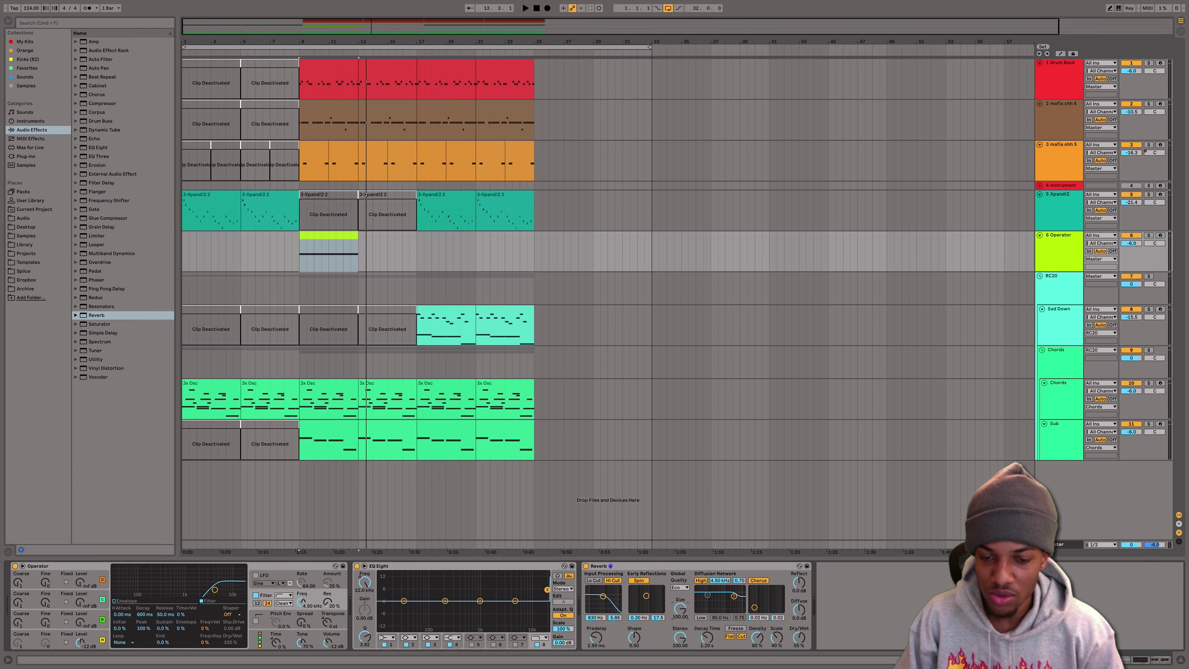
{"action": "left_click_drag", "start_coordinate": [680, 608], "coordinate": [680, 580]}
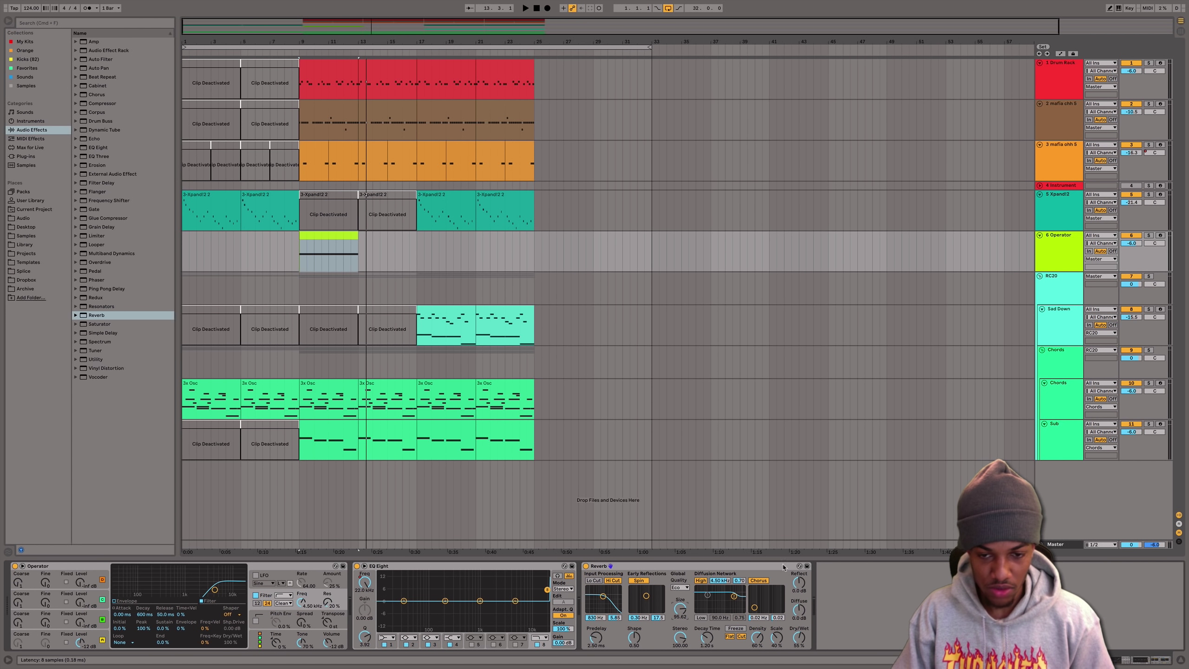
{"action": "left_click", "coordinate": [666, 567]}
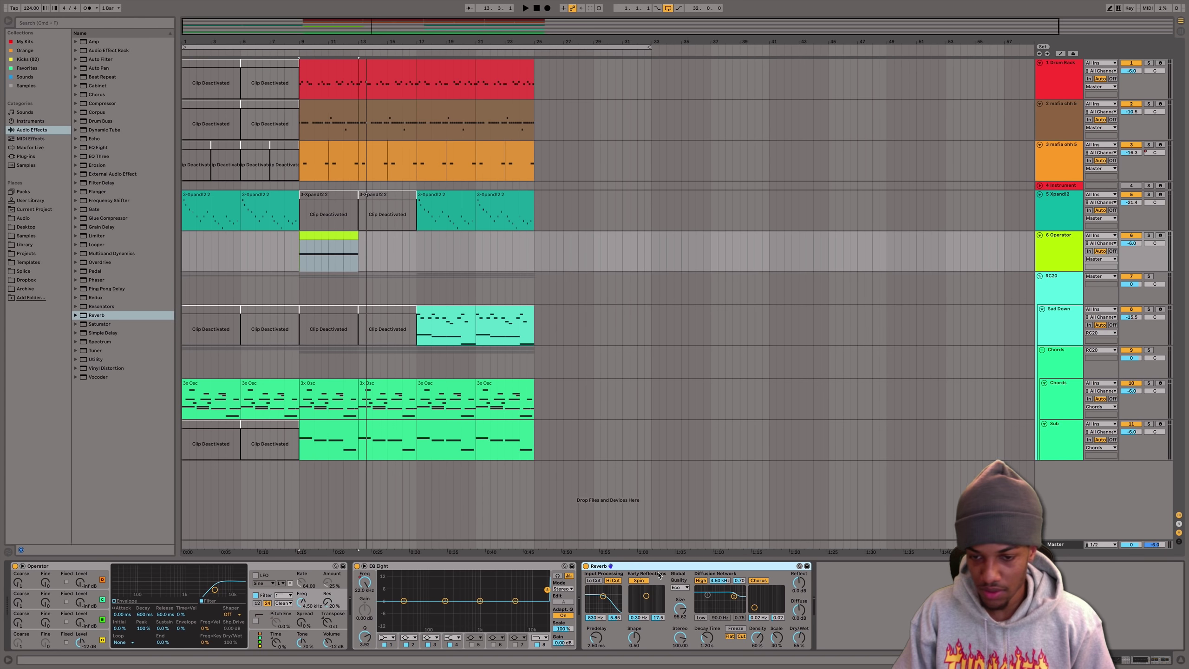
{"action": "key", "text": "space"}
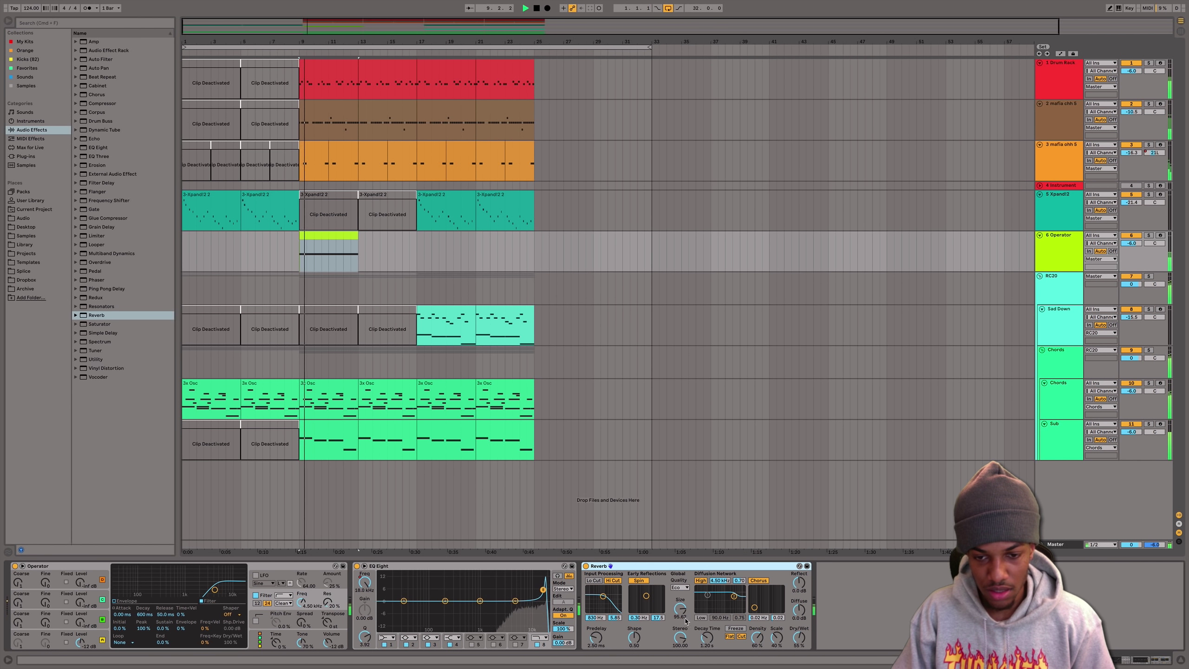
{"action": "left_click_drag", "start_coordinate": [686, 619], "coordinate": [686, 609]}
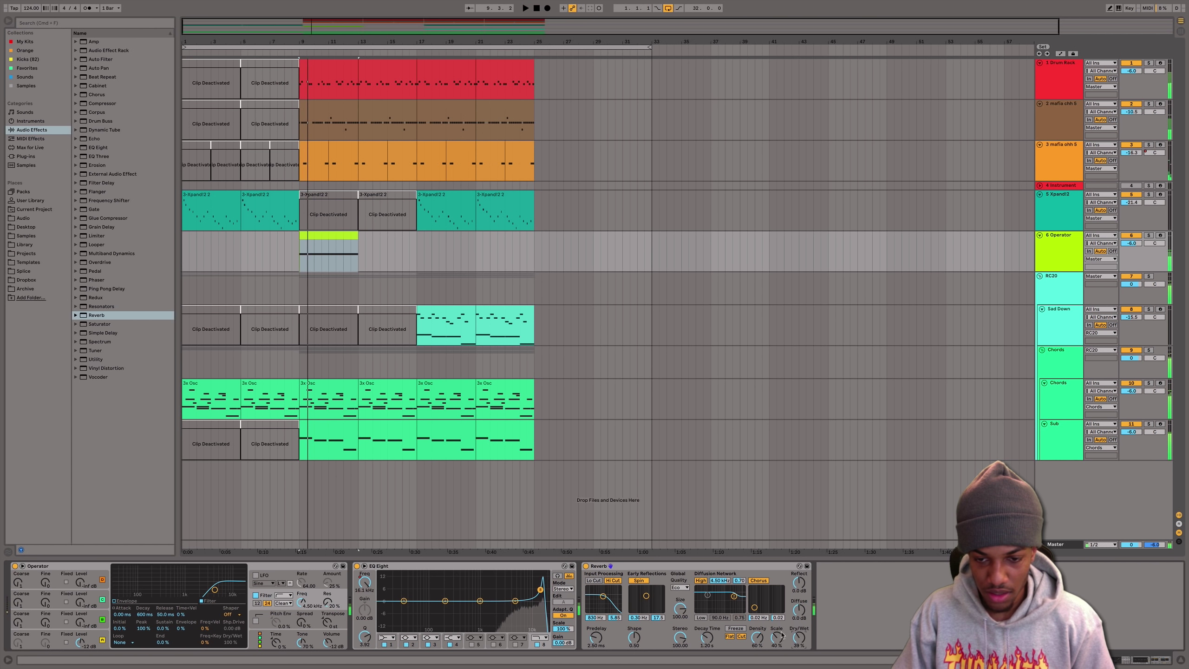
{"action": "left_click_drag", "start_coordinate": [801, 640], "coordinate": [801, 629]}
{"action": "mouse_move", "coordinate": [696, 639]}
{"action": "left_mouse_down"}
{"action": "mouse_move", "coordinate": [696, 619]}
{"action": "mouse_move", "coordinate": [707, 629]}
{"action": "left_mouse_up"}
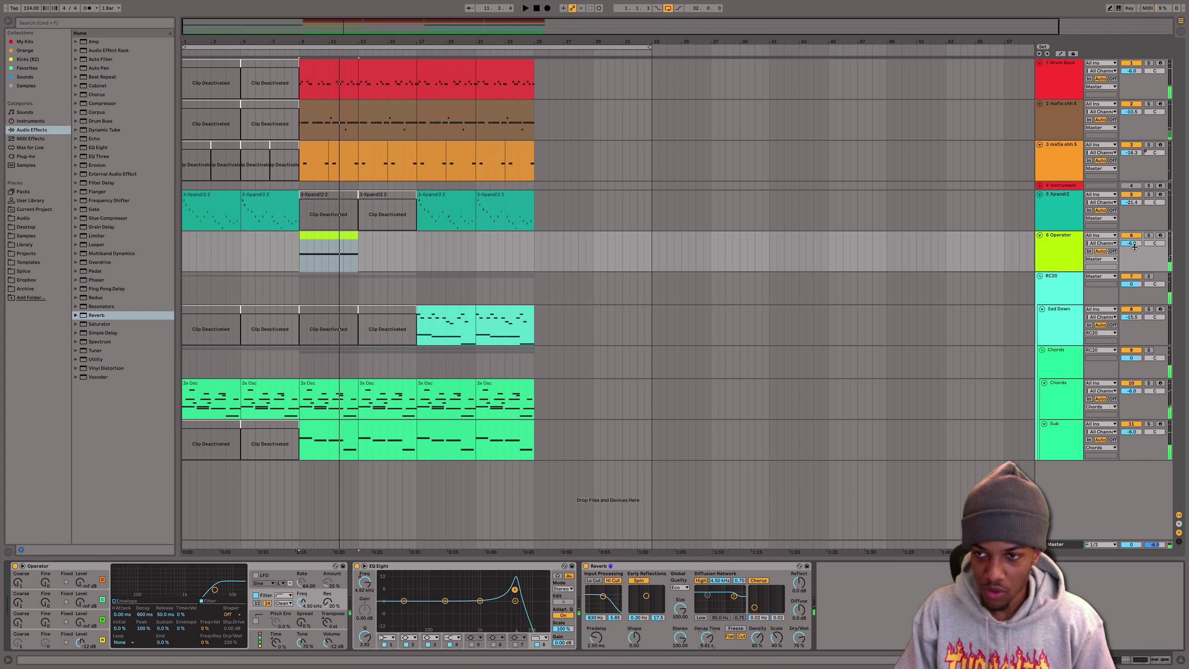
- Lower the Operator track's volume in the mix
{"action": "left_click_drag", "start_coordinate": [1133, 248], "coordinate": [1132, 254]}
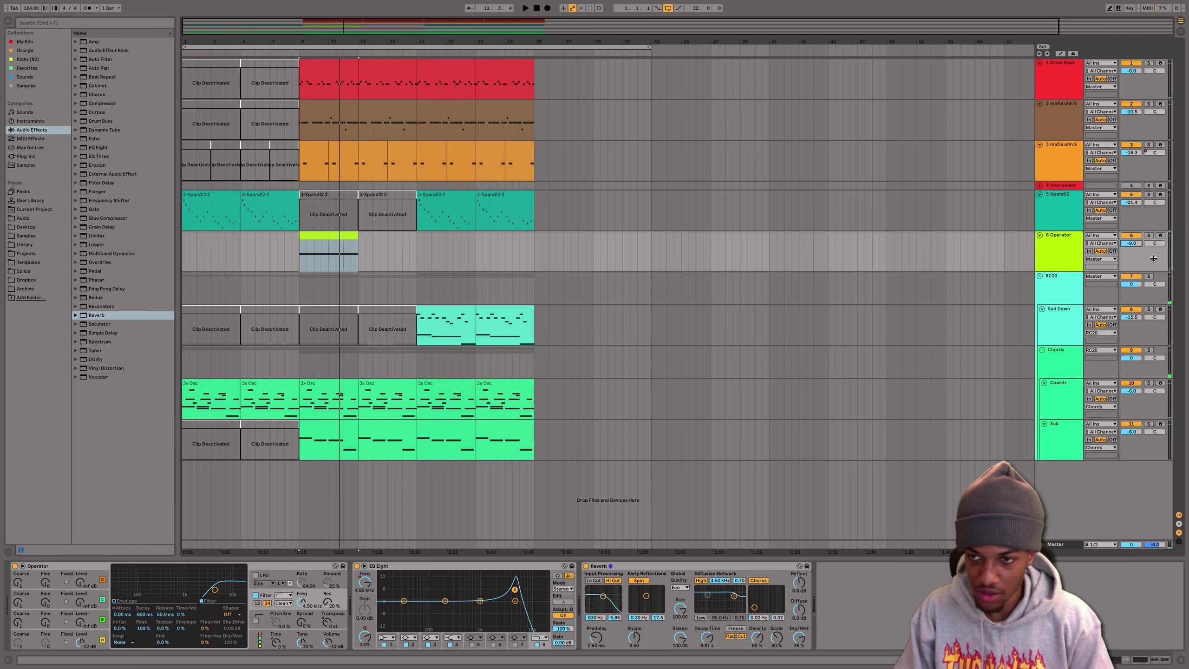
- Audition the loop from bar 9 and reduce the Operator track's volume to -12 dB
{"action": "key", "text": "space"}
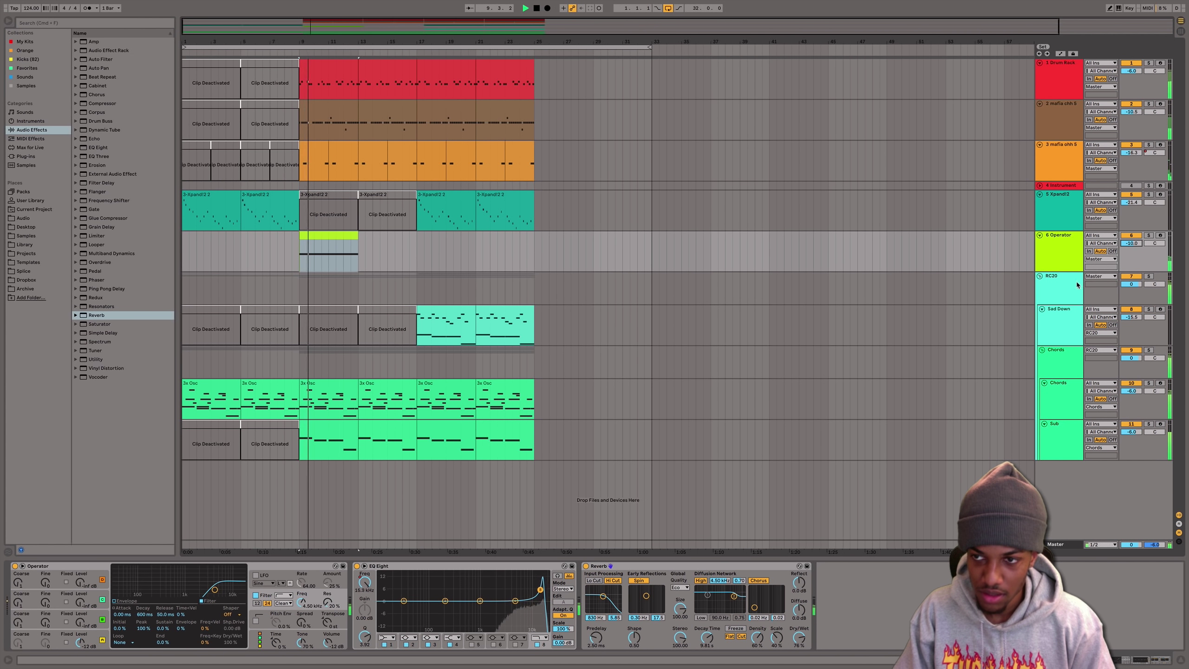
{"action": "key", "text": "space"}
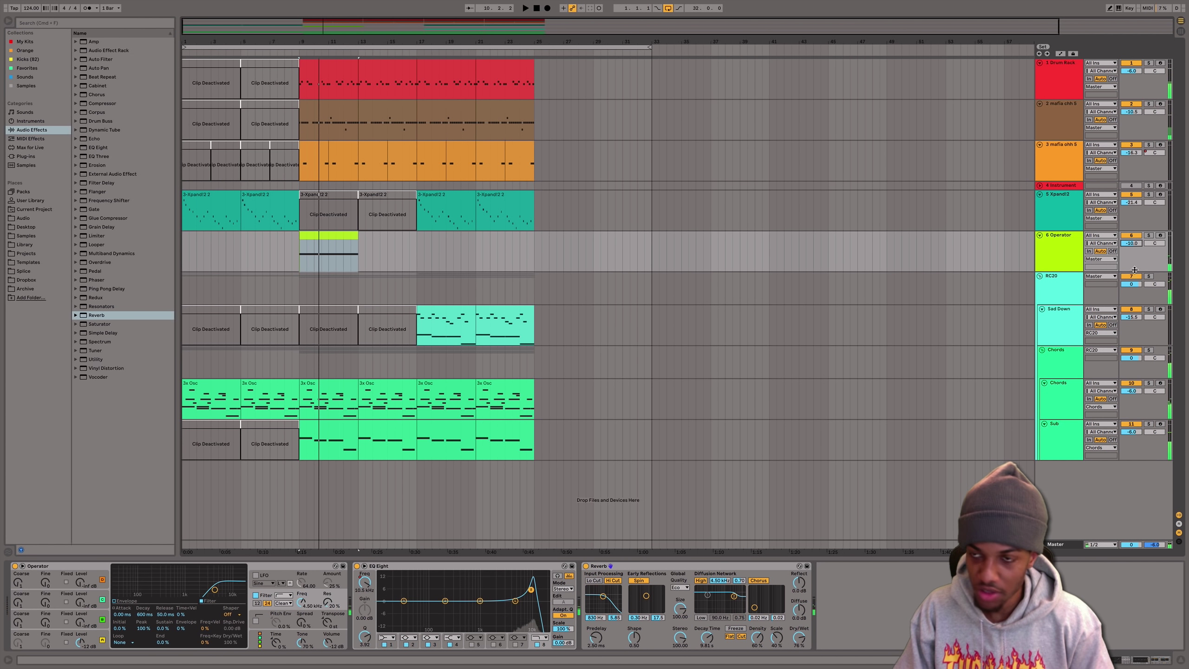
{"action": "key", "text": "space"}
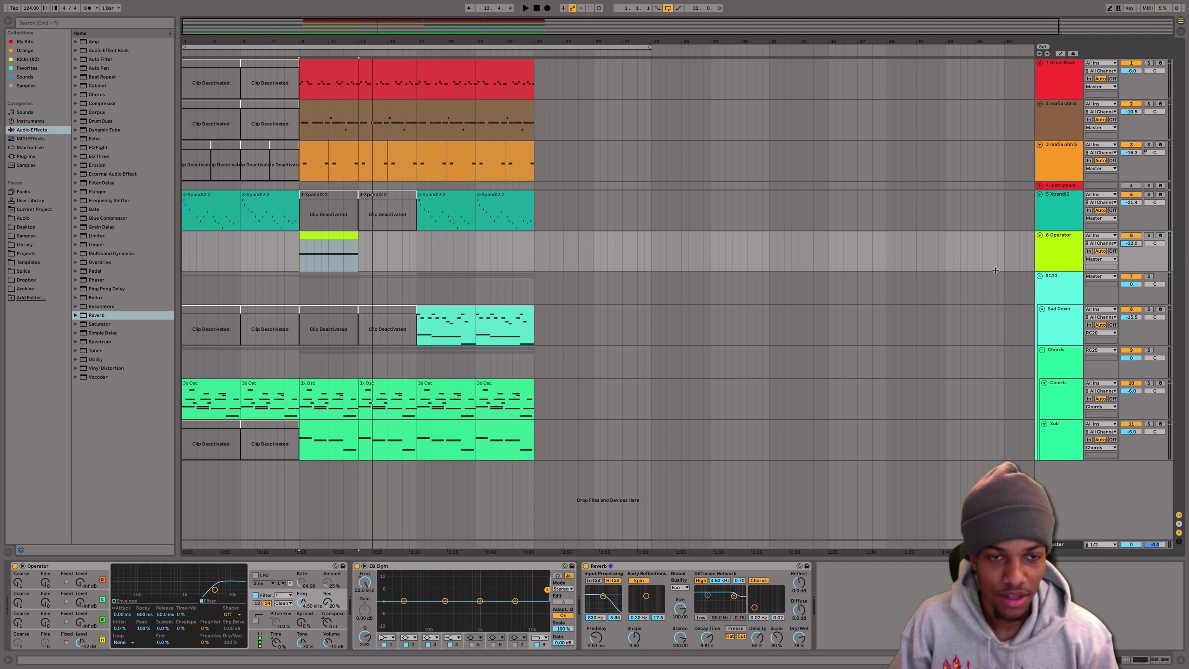
- Try a copy of the Operator clip at bar 17 during playback and delete it
{"action": "left_click", "coordinate": [337, 236]}
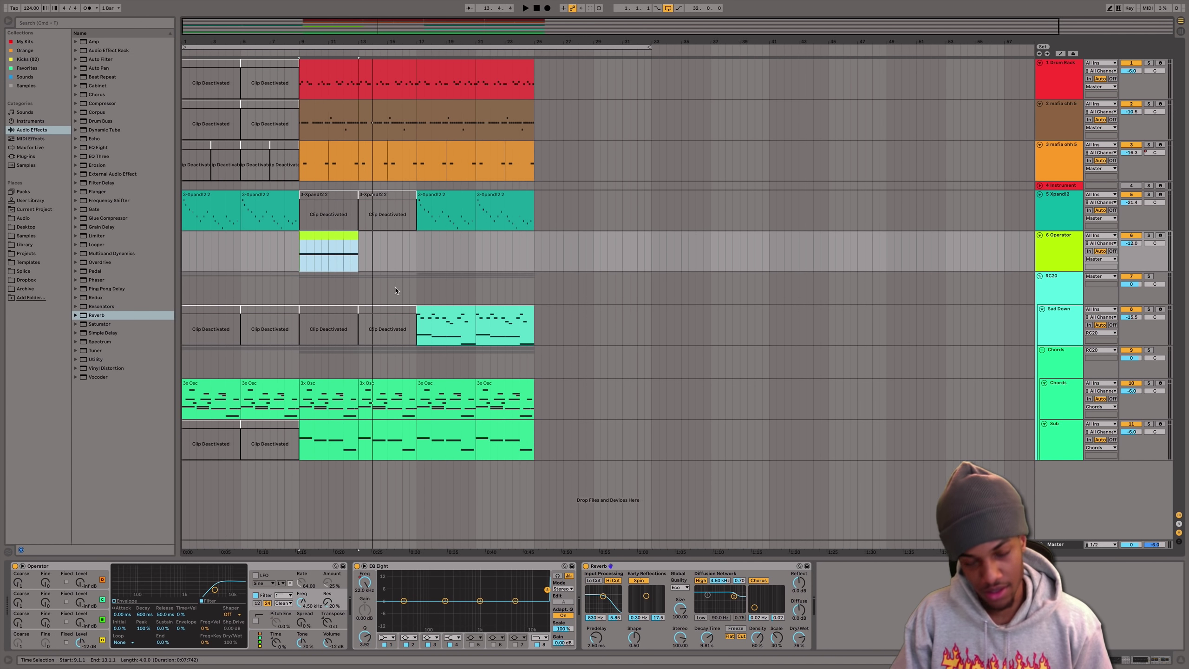
{"action": "left_click", "coordinate": [418, 258]}
{"action": "key", "text": "super+v"}
{"action": "key", "text": "space"}
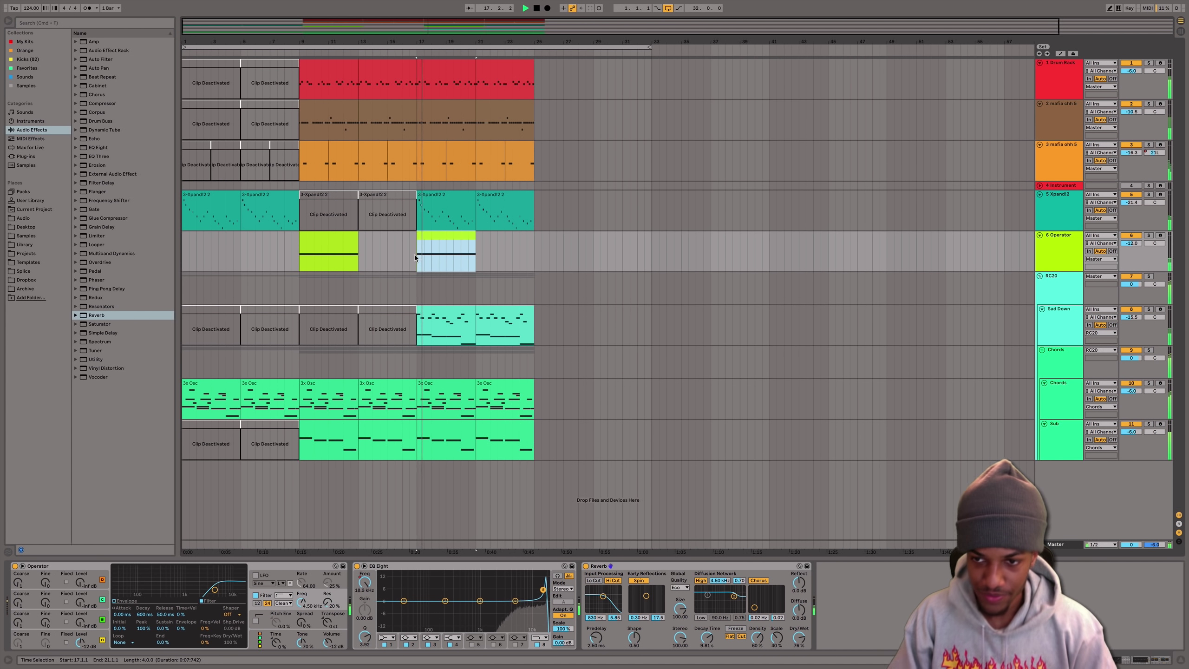
{"action": "key", "text": "Delete"}
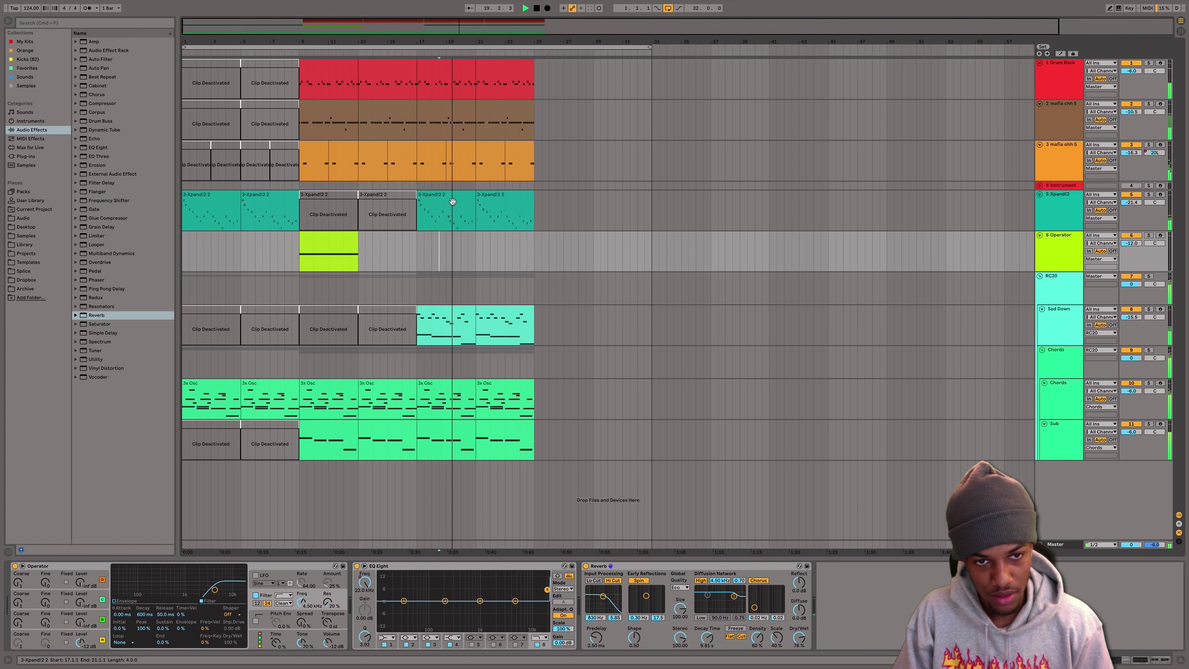
- Duplicate the two Xpand!2 clips at bars 17 to 25 so they repeat from bar 25, and delete the originals
{"action": "left_click", "coordinate": [504, 203]}
{"action": "key", "text": "super+d"}
{"action": "left_click", "coordinate": [452, 196]}
{"action": "left_click", "coordinate": [490, 197], "text": "shift"}
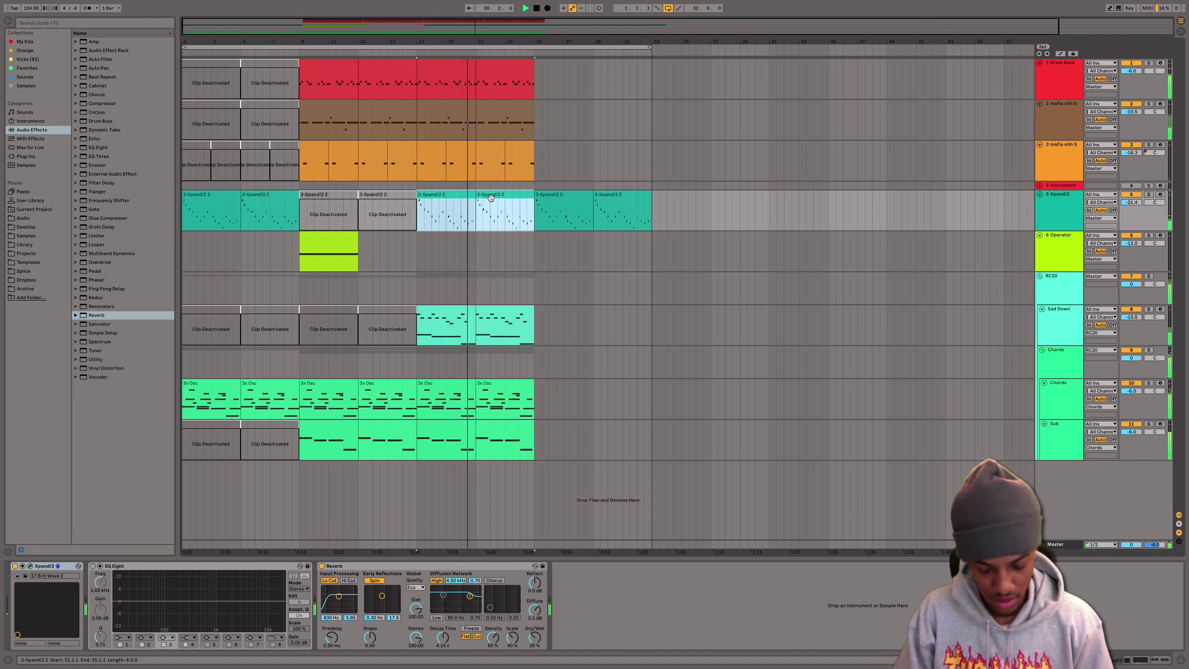
{"action": "key", "text": "minus"}
{"action": "key", "text": "Delete"}
- Try transposing all notes of the Chords clip at bar 17 up an octave
{"action": "left_click", "coordinate": [417, 385]}
{"action": "double_click", "coordinate": [417, 385]}
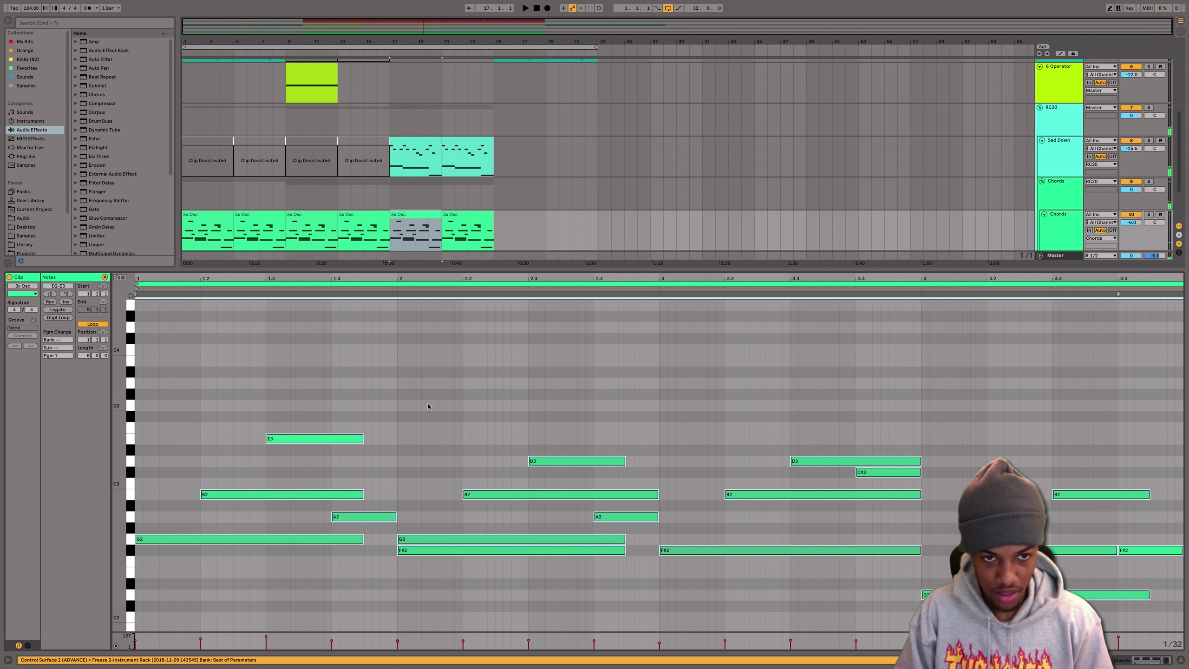
{"action": "key", "text": "shift+Up"}
{"action": "key", "text": "space"}
- Try raising the notes of the Sub clip at bar 17 an octave and audition the section
{"action": "left_click", "coordinate": [429, 241]}
{"action": "scroll", "coordinate": [430, 240], "scroll_direction": "down", "scroll_amount": 1}
{"action": "double_click", "coordinate": [428, 238]}
{"action": "left_click", "coordinate": [423, 325]}
{"action": "key", "text": "super+a"}
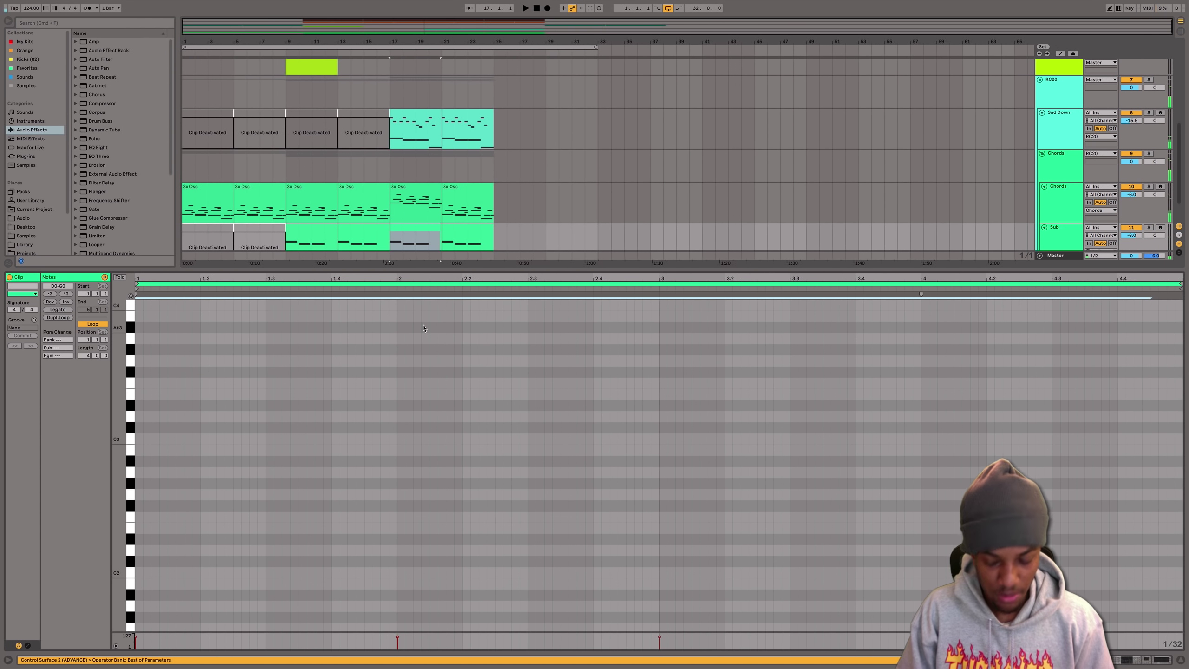
{"action": "key", "text": "shift+Up"}
{"action": "key", "text": "space"}
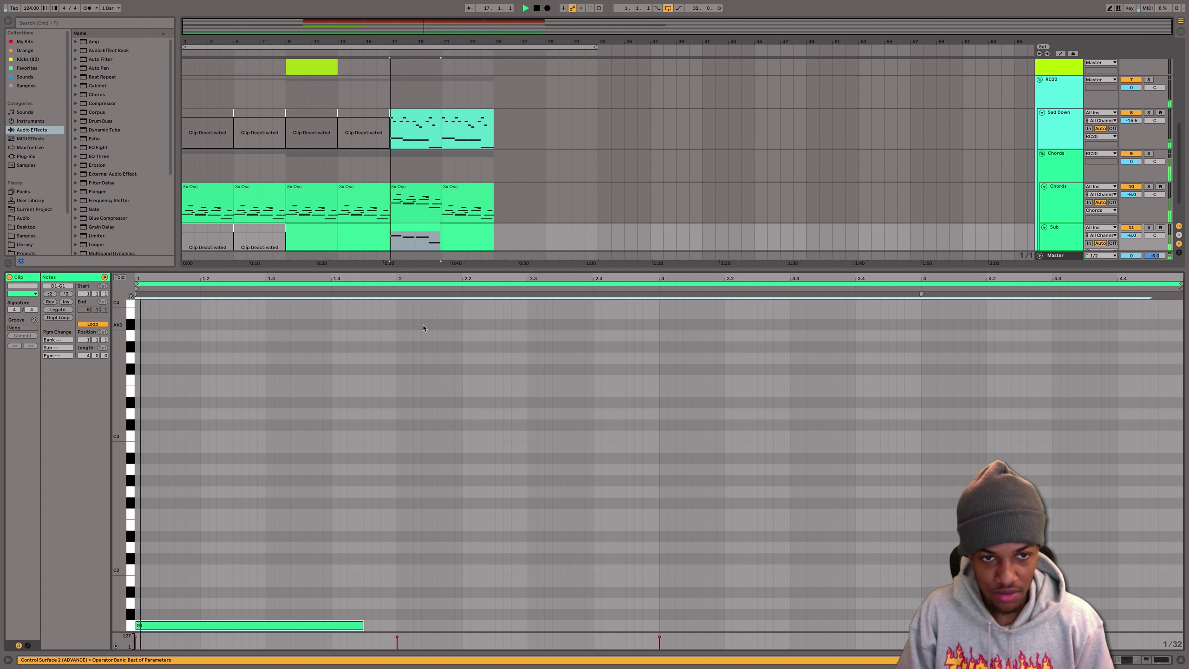
- Undo the octave changes on the Chords and Sub clips and hide the clip editor
{"action": "left_click", "coordinate": [462, 192]}
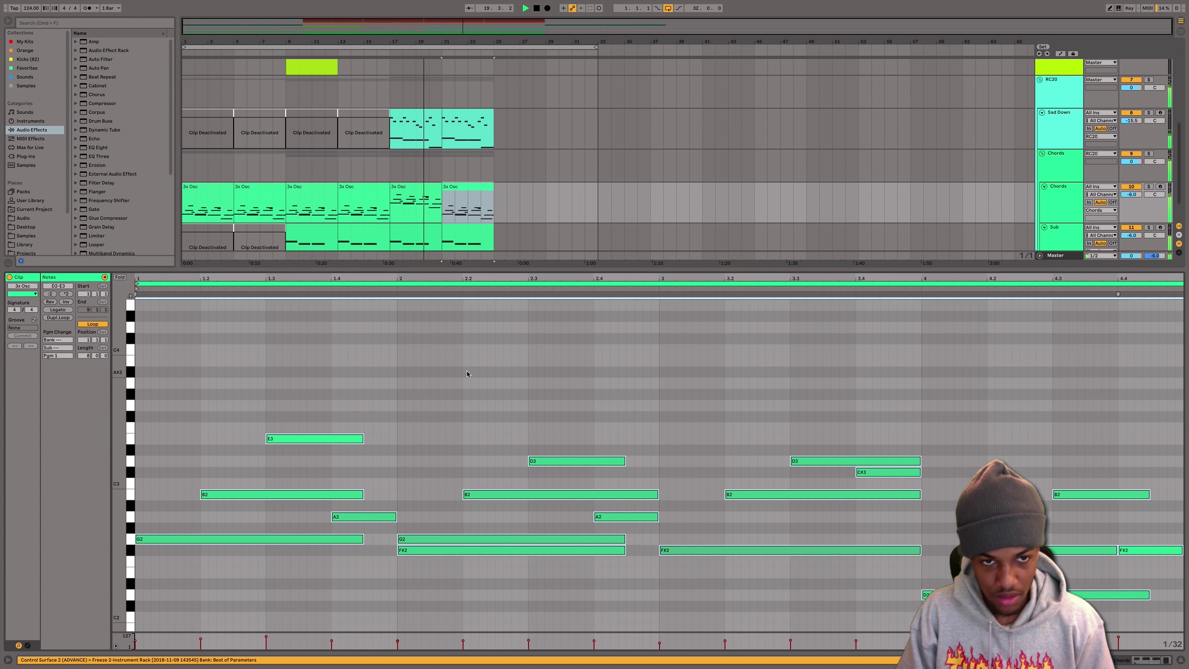
{"action": "left_click", "coordinate": [1184, 661]}
{"action": "left_click", "coordinate": [408, 394]}
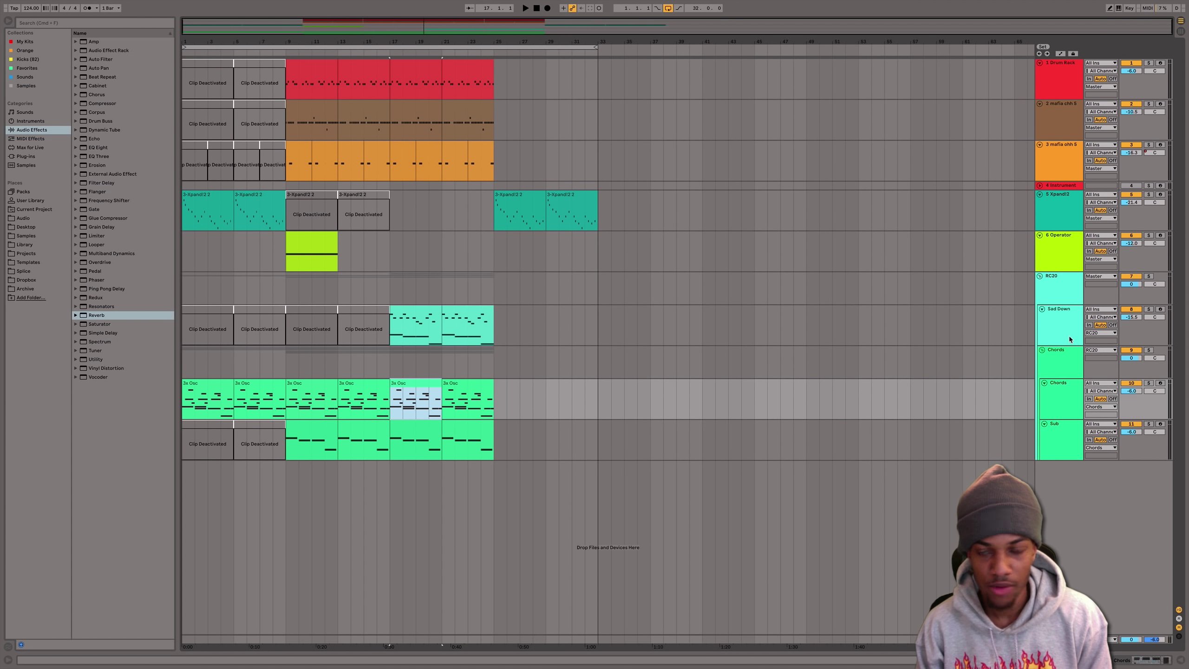
- Add a new MIDI track below Sub, load the Sylenth1 VST instrument on it, and arm the track
{"action": "left_click", "coordinate": [1062, 284]}
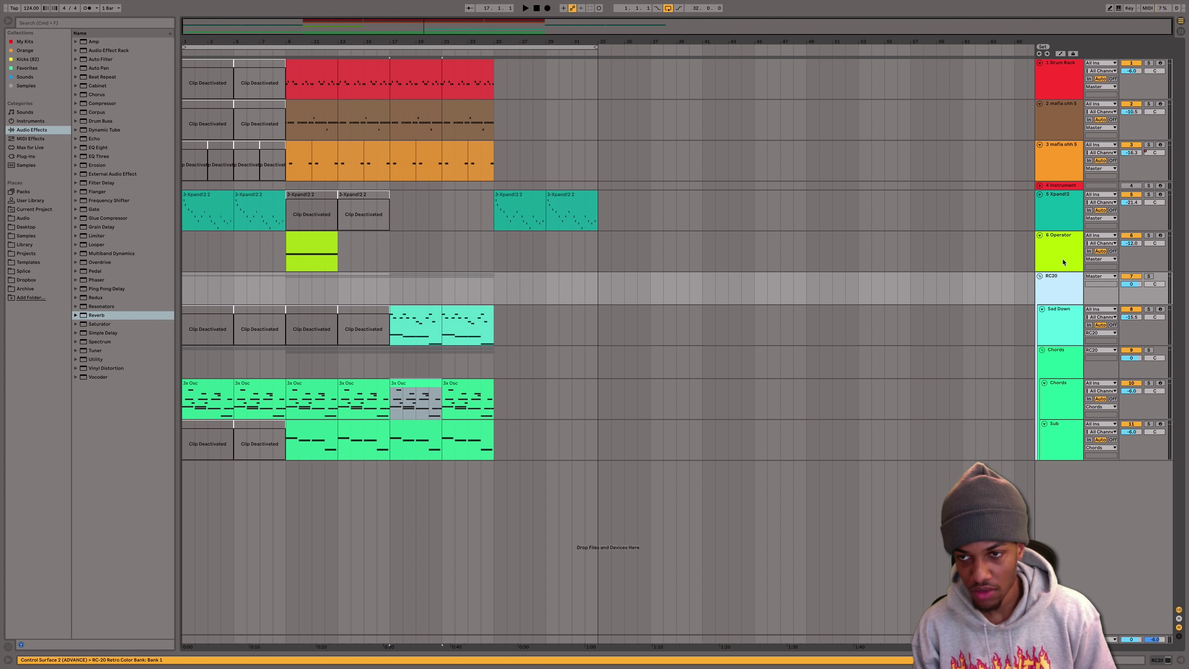
{"action": "key", "text": "super+shift+t"}
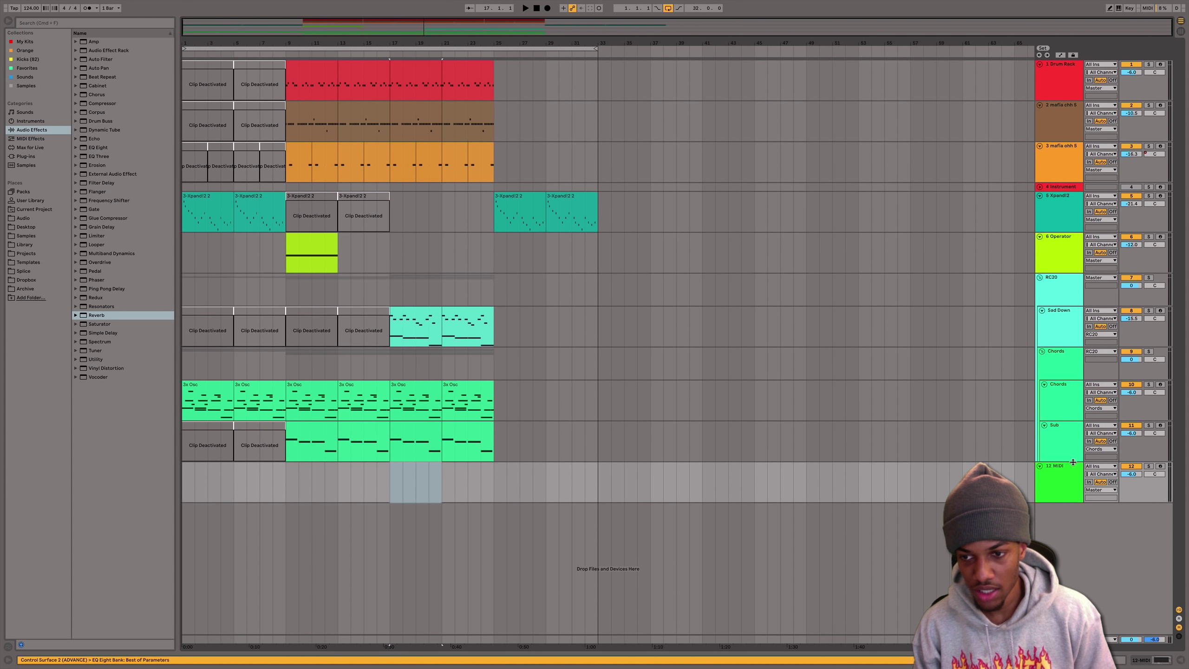
{"action": "left_click", "coordinate": [25, 156]}
{"action": "left_click", "coordinate": [75, 50]}
{"action": "left_click", "coordinate": [81, 68]}
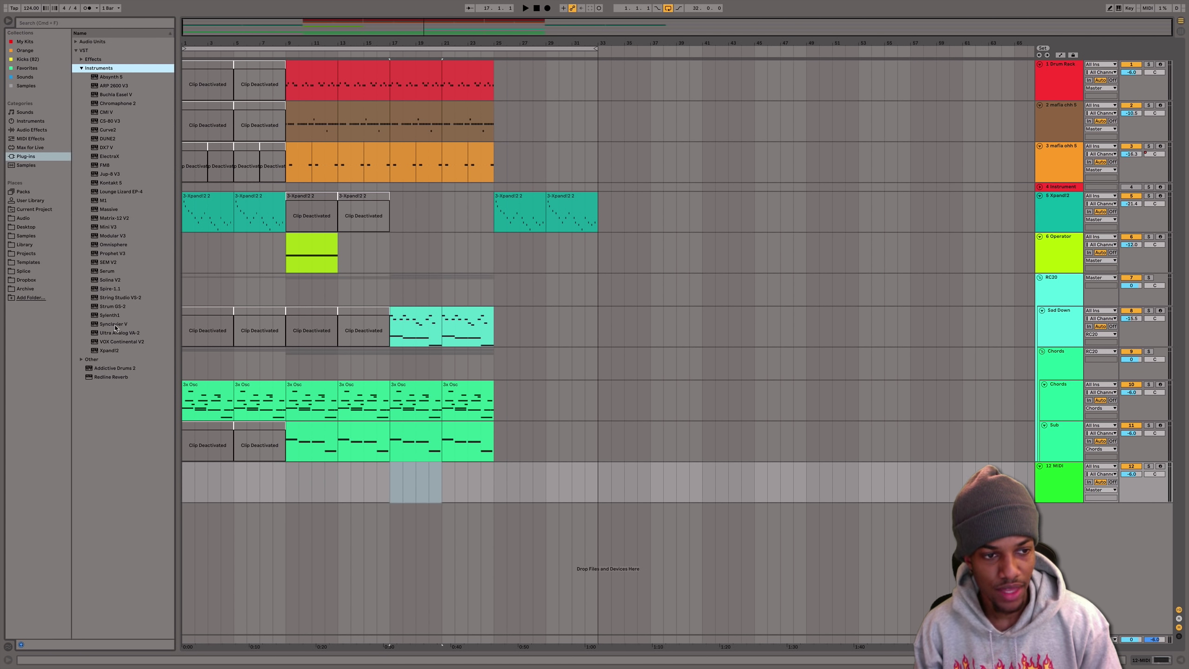
{"action": "left_click_drag", "start_coordinate": [111, 315], "coordinate": [371, 491]}
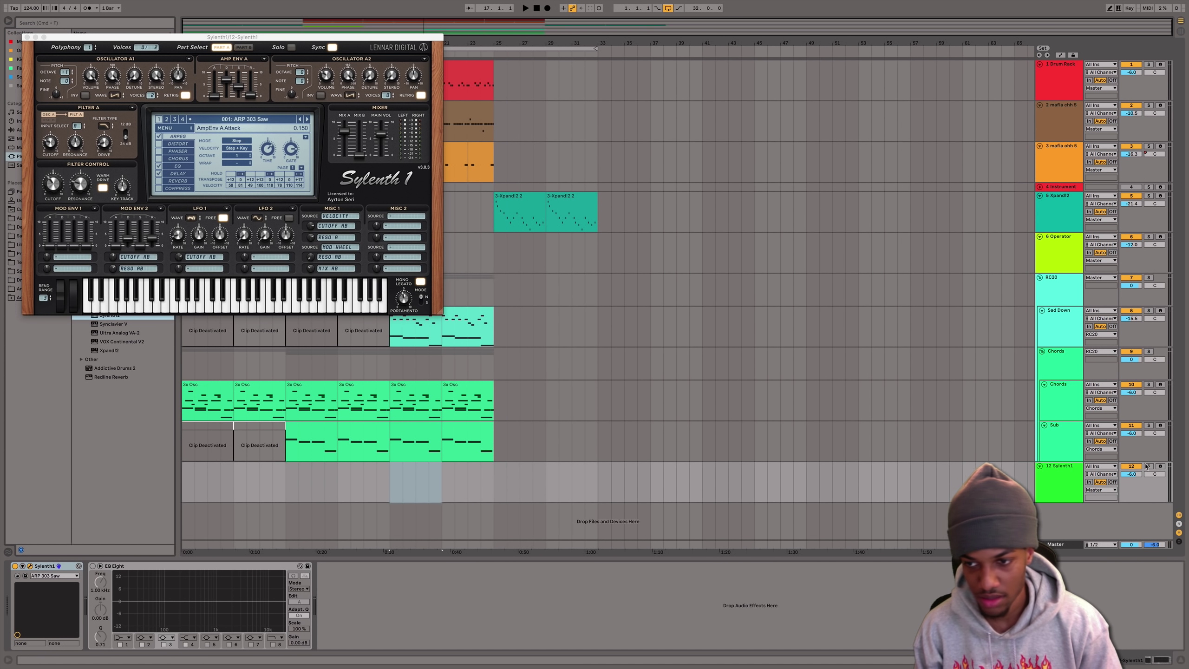
{"action": "left_click", "coordinate": [1160, 466]}
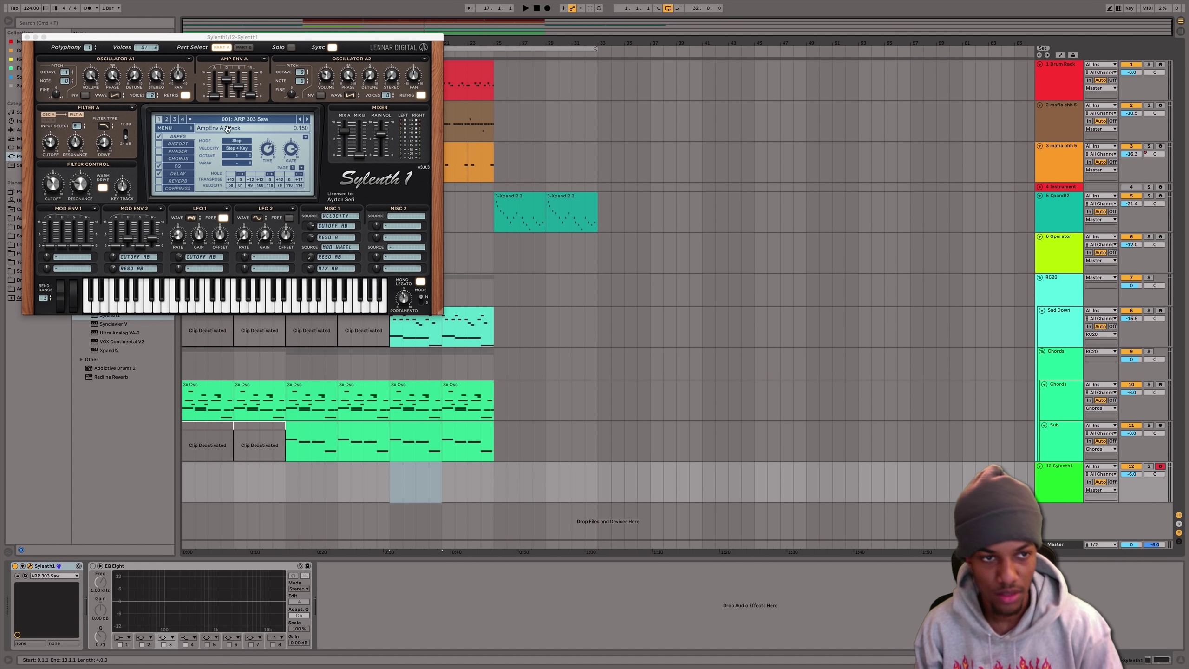
- Reset the Sylenth1 preset to Init and set Oscillator A1's detune to about 3.4
{"action": "left_click", "coordinate": [182, 128]}
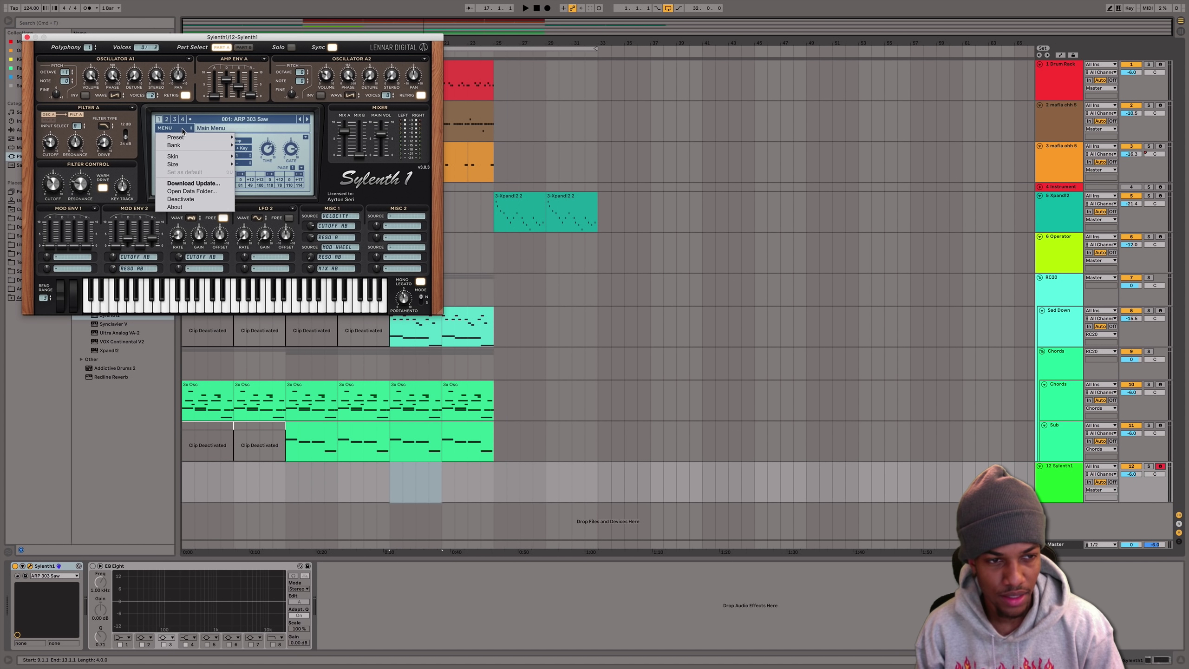
{"action": "mouse_move", "coordinate": [187, 137]}
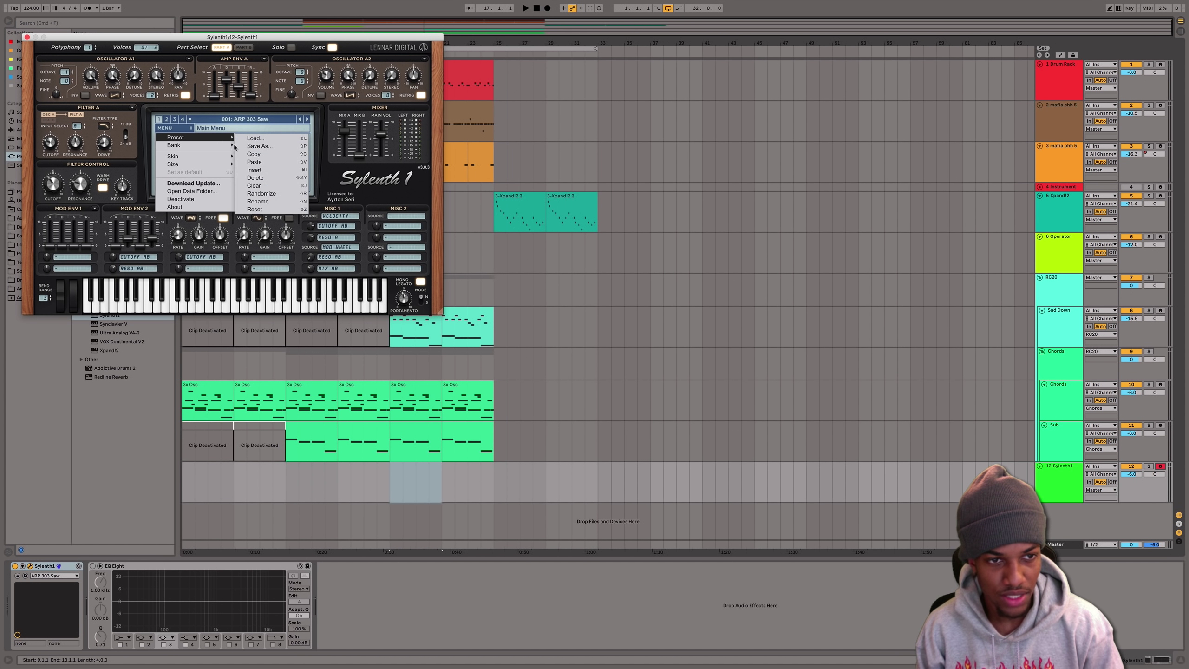
{"action": "left_click", "coordinate": [255, 209]}
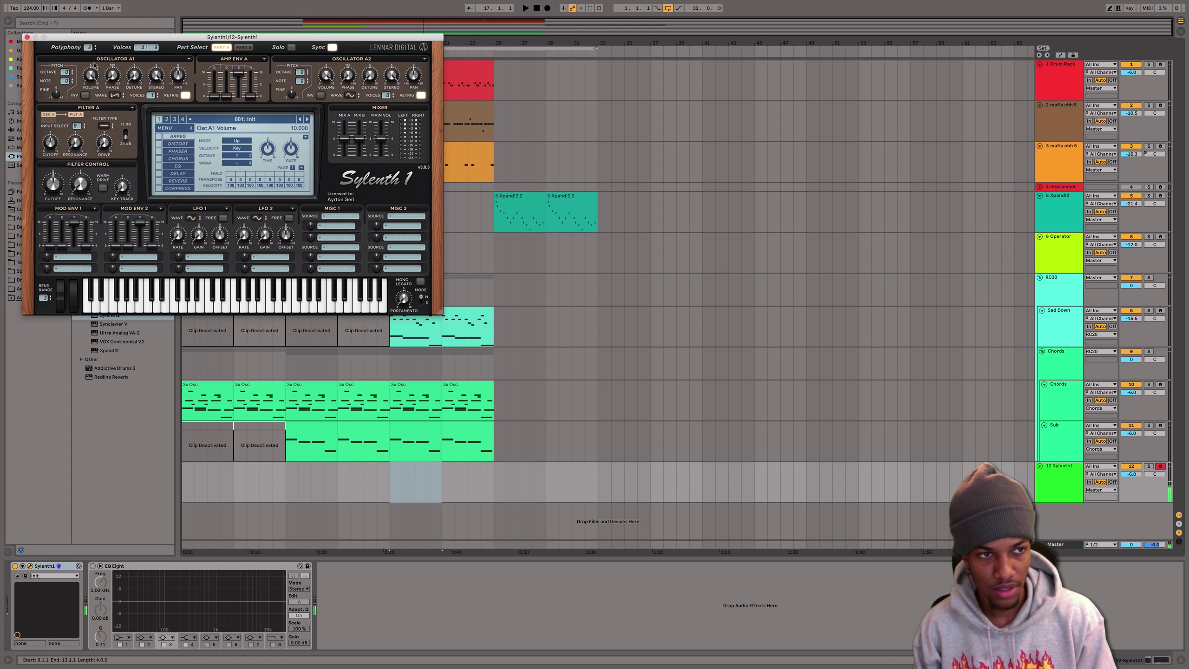
{"action": "left_click_drag", "start_coordinate": [88, 46], "coordinate": [106, 3]}
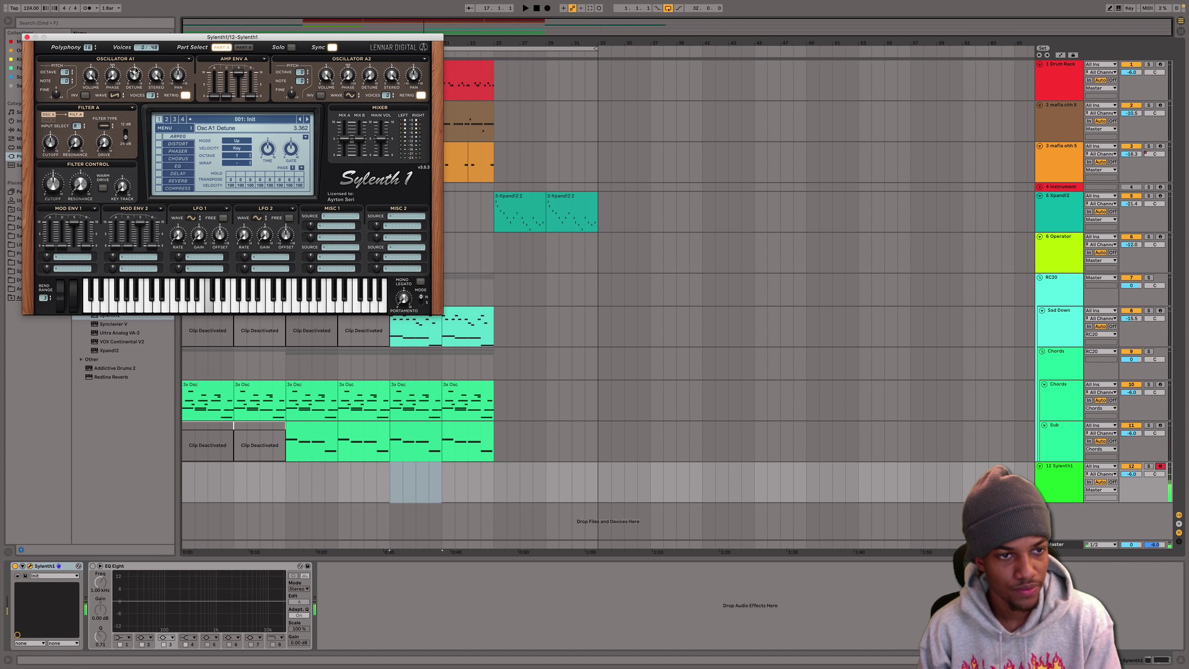
- Enable Sylenth1's phaser and adjust its LFO rate and its feedback to about 47%
{"action": "left_click", "coordinate": [160, 137]}
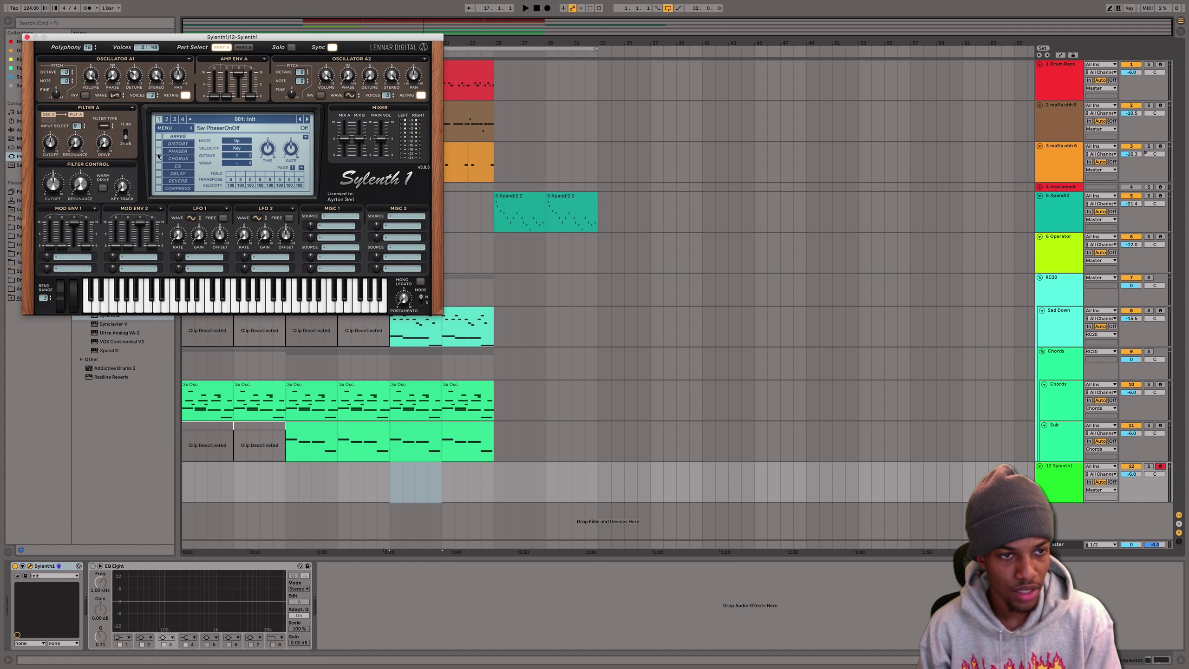
{"action": "left_click", "coordinate": [159, 151]}
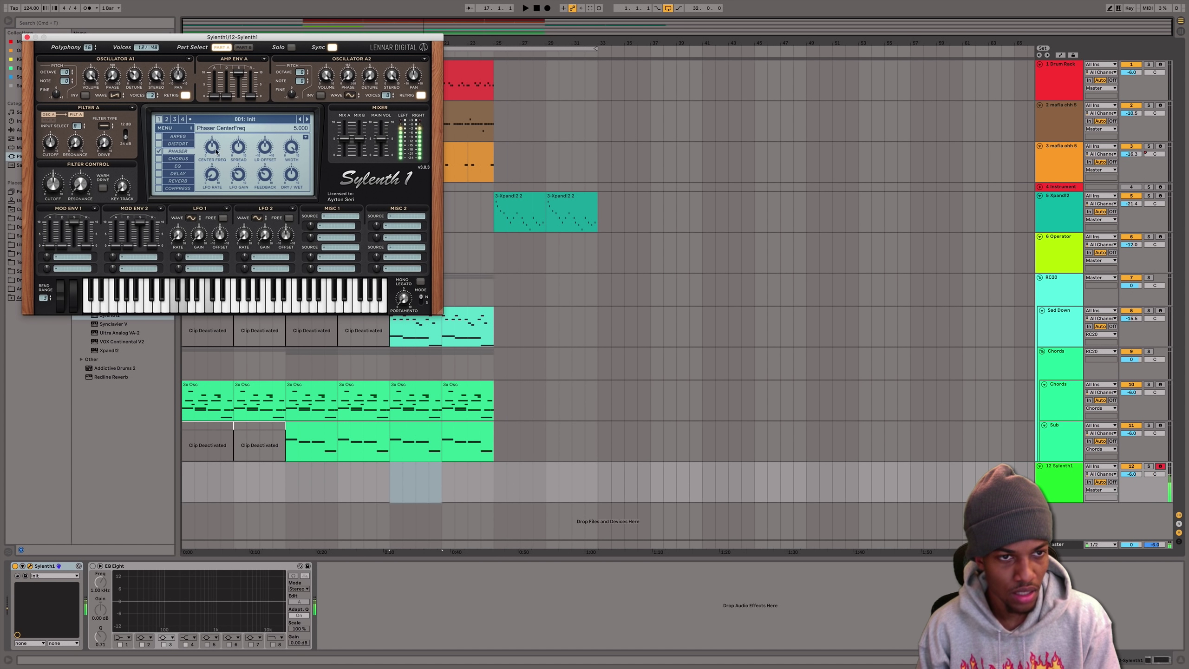
{"action": "left_click_drag", "start_coordinate": [213, 150], "coordinate": [220, 118]}
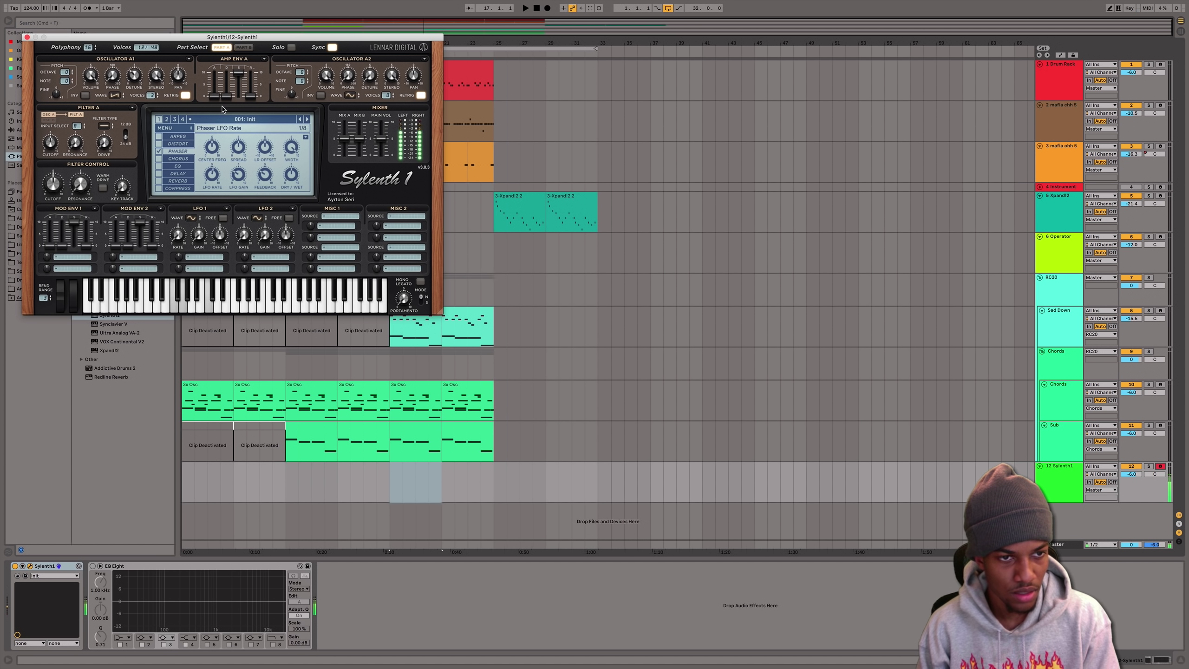
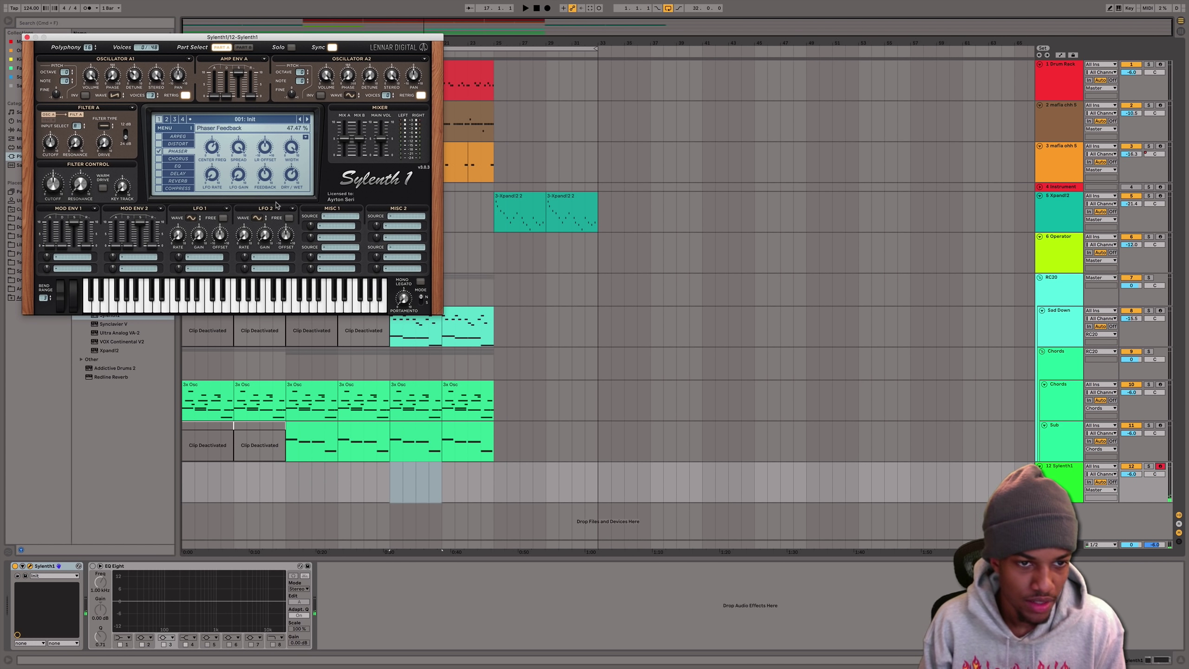
- Set the phaser's dry/wet to about 17% and its centre frequency to about 6.6, and close the Sylenth1 window
{"action": "left_click_drag", "start_coordinate": [293, 167], "coordinate": [309, 90]}
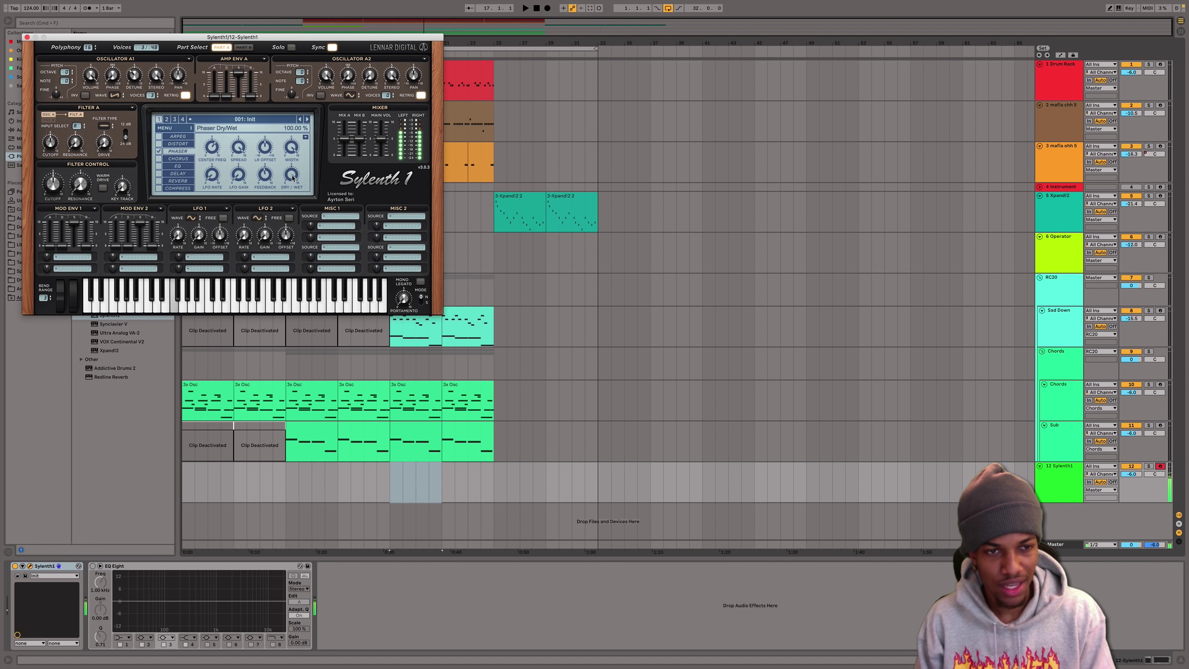
{"action": "left_click_drag", "start_coordinate": [293, 176], "coordinate": [298, 198]}
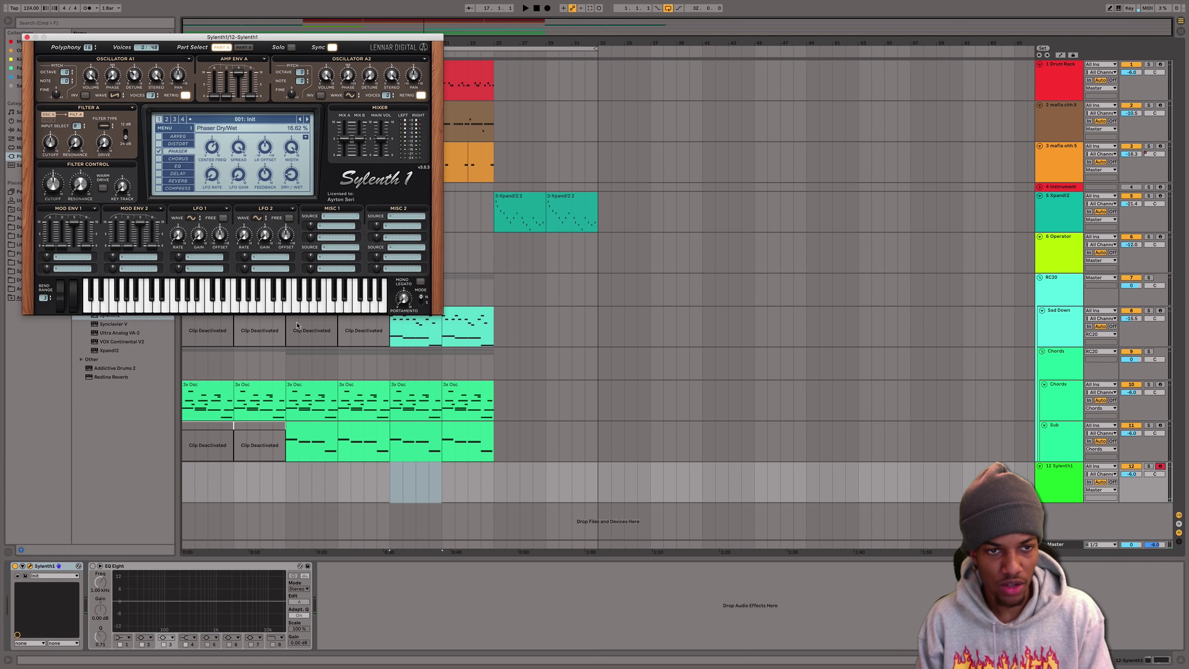
{"action": "left_click_drag", "start_coordinate": [297, 326], "coordinate": [296, 330]}
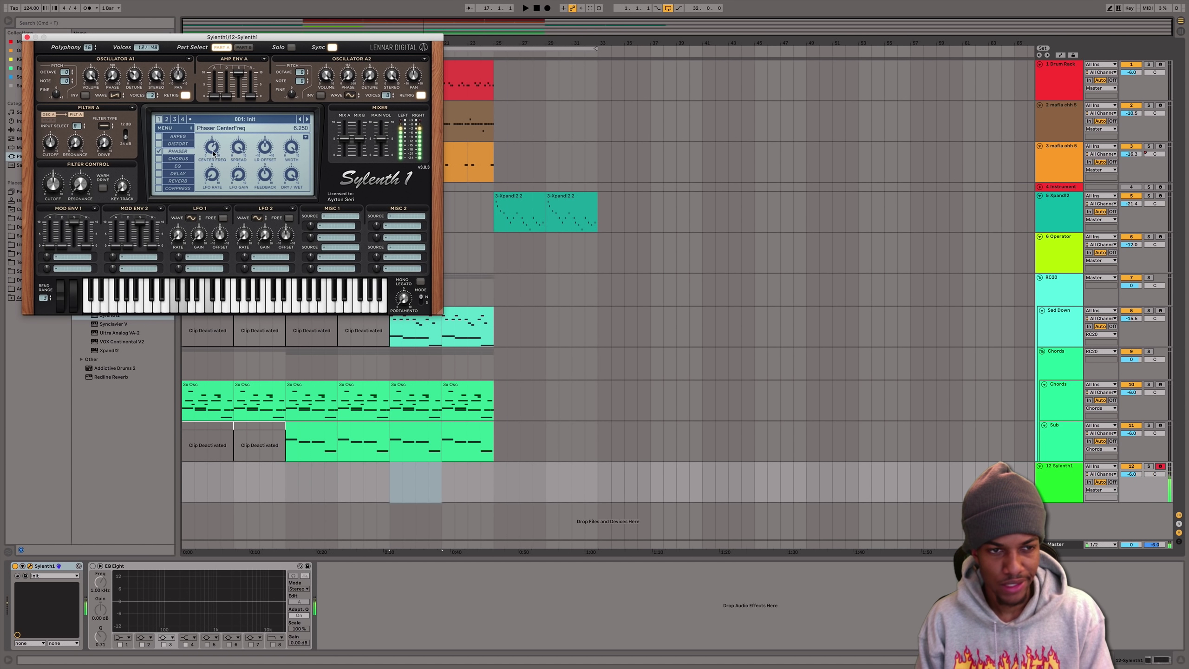
{"action": "left_click_drag", "start_coordinate": [213, 153], "coordinate": [235, 159]}
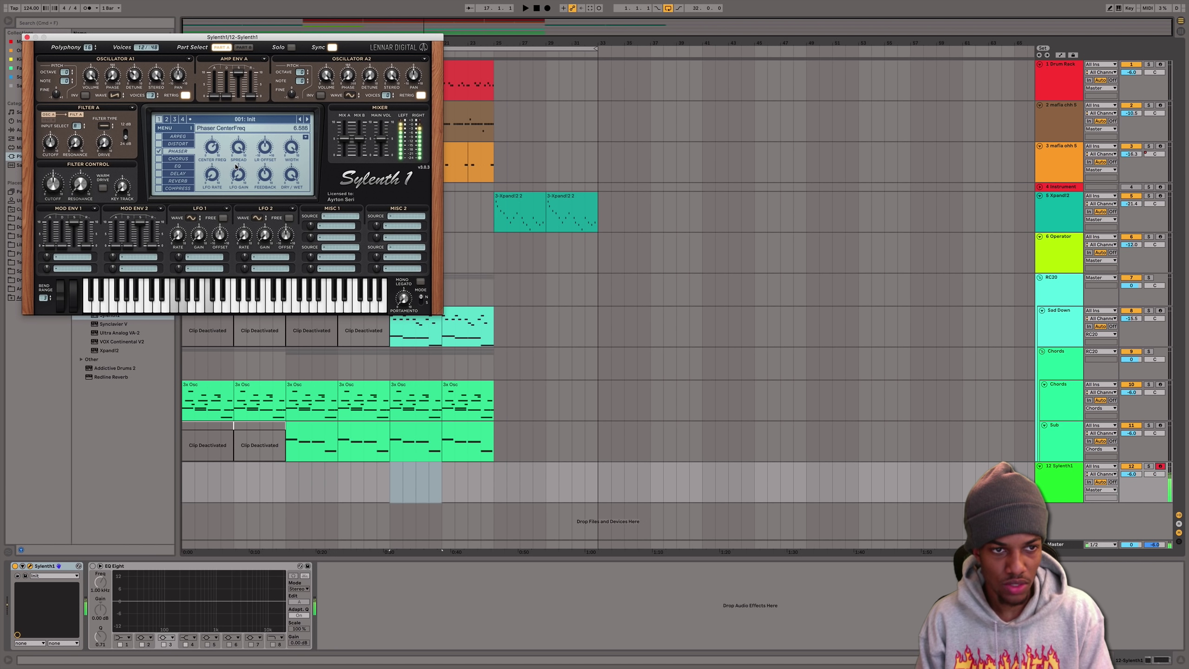
{"action": "left_click", "coordinate": [27, 37]}
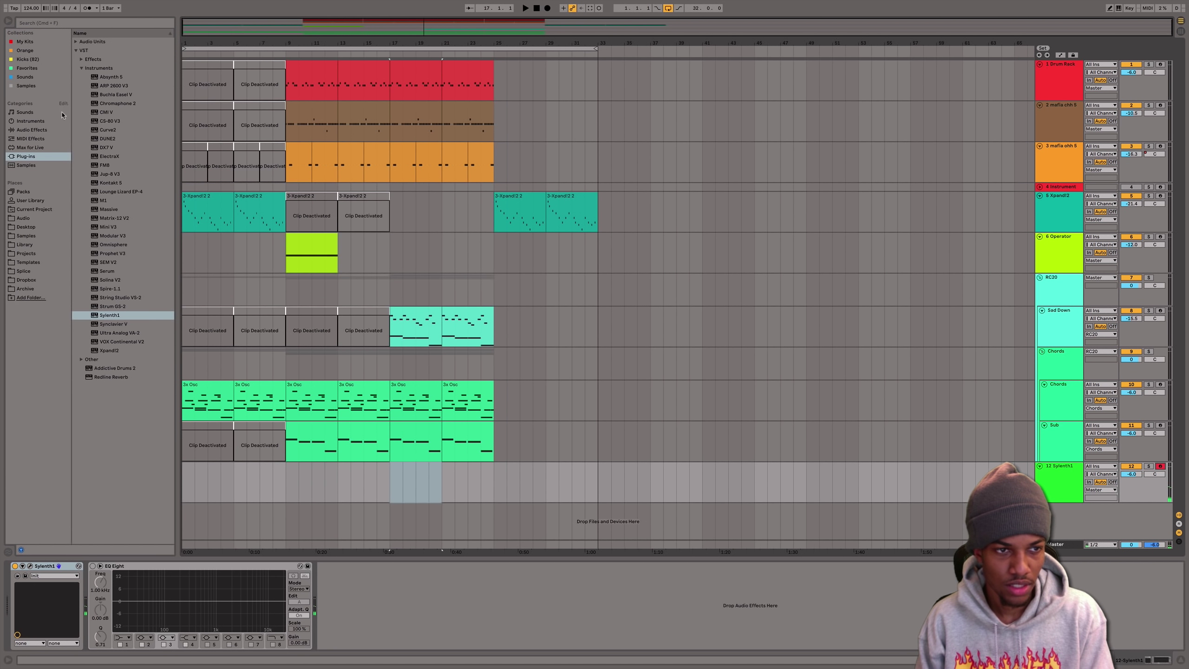
- Insert the Multiband Dynamics OTT preset between Sylenth1 and EQ Eight on the Sylenth1 track
{"action": "left_click", "coordinate": [40, 130]}
{"action": "left_click", "coordinate": [76, 253]}
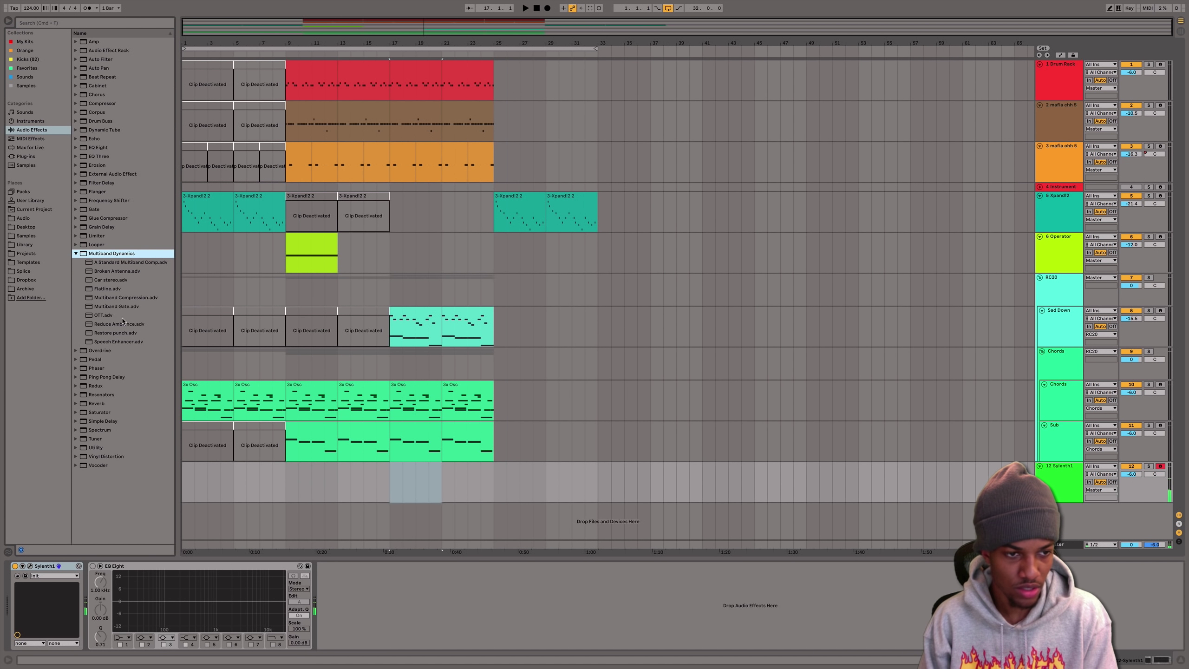
{"action": "left_click_drag", "start_coordinate": [106, 318], "coordinate": [102, 603]}
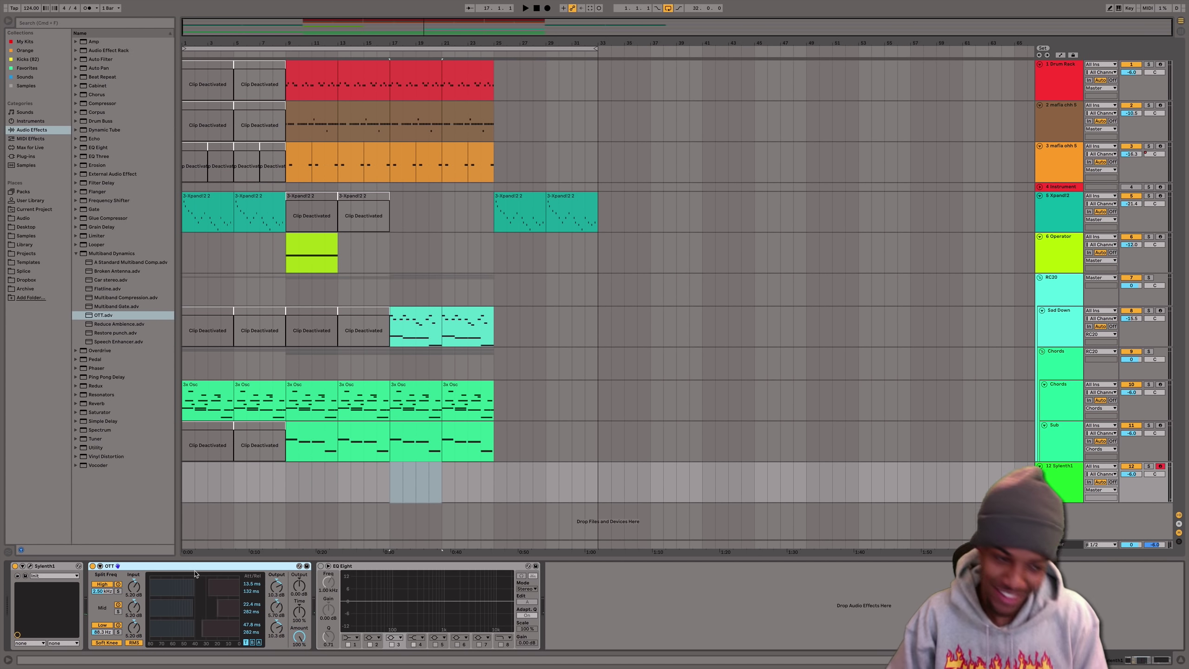
{"action": "left_click", "coordinate": [30, 566]}
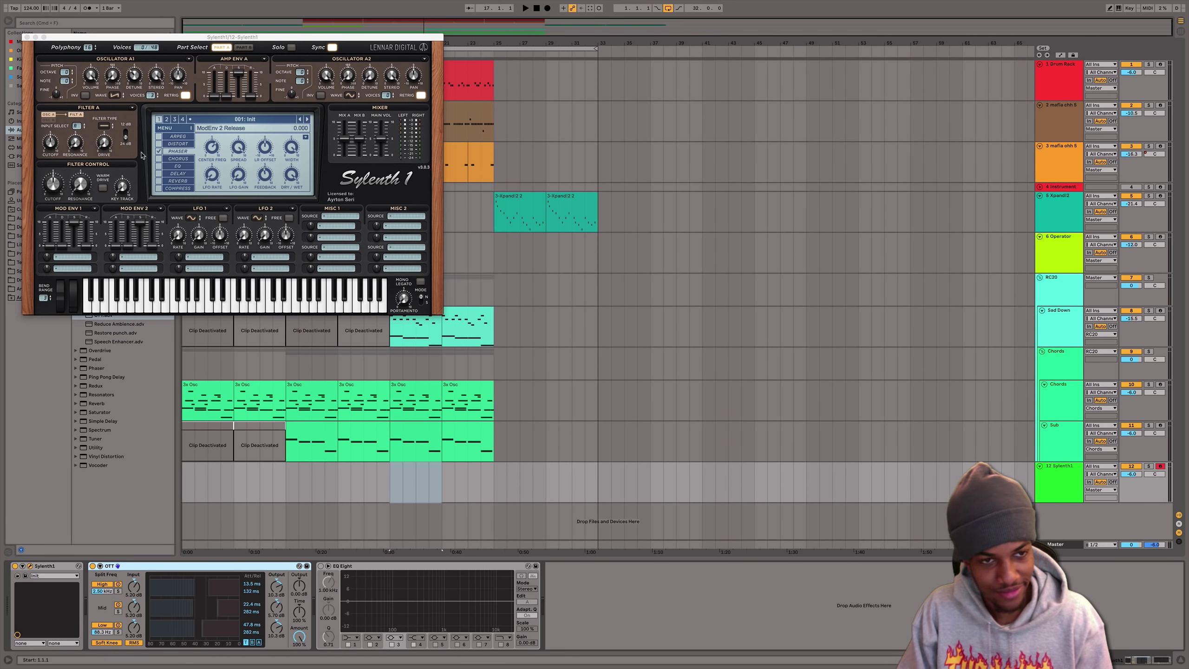
{"action": "left_click", "coordinate": [26, 37]}
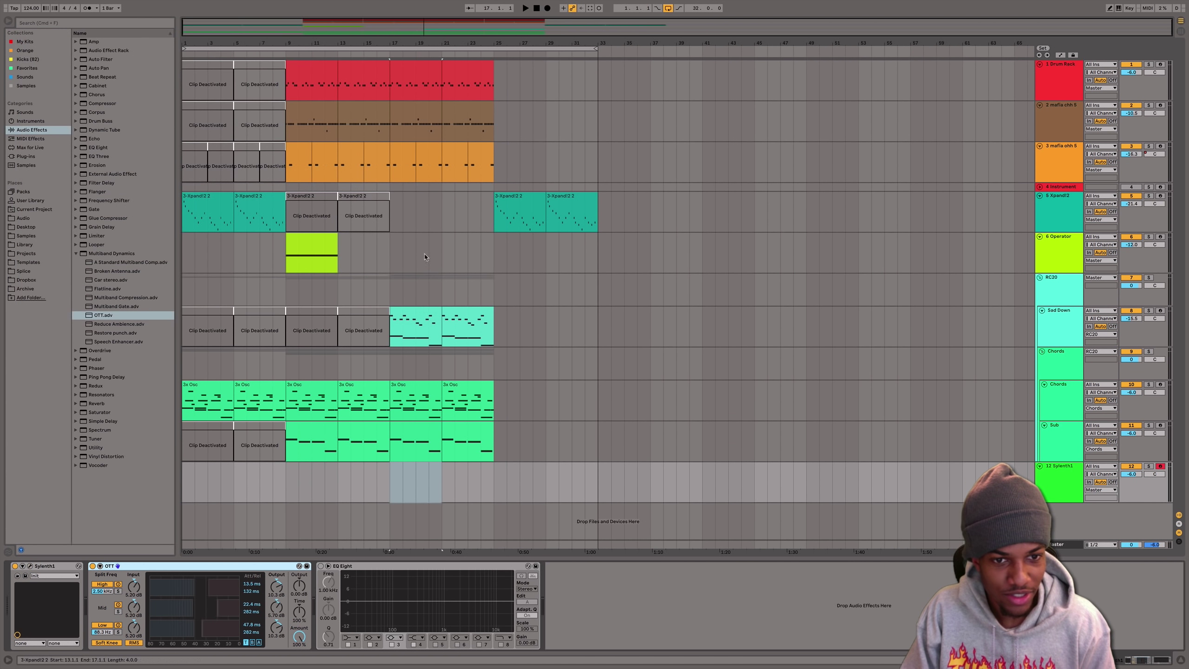
- Copy the two Chords clips spanning bars 17 to 25 onto the Sylenth1 track at bar 17 and play them
{"action": "left_click", "coordinate": [435, 384]}
{"action": "left_click", "coordinate": [458, 390], "text": "shift"}
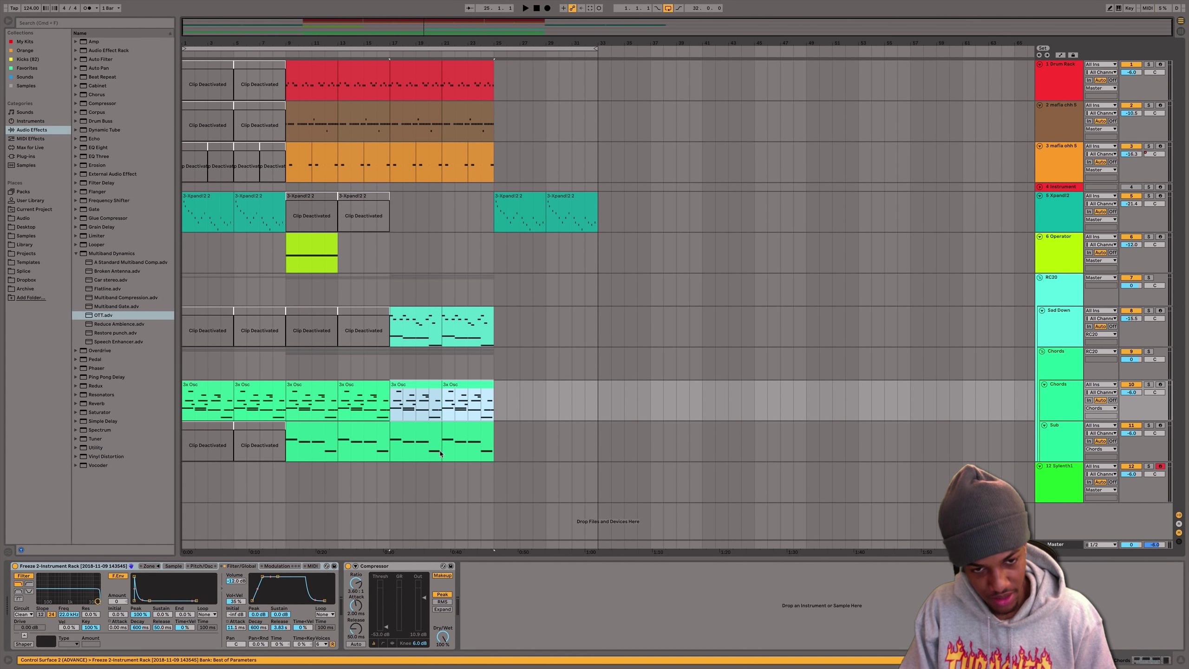
{"action": "left_click", "coordinate": [392, 482]}
{"action": "key", "text": "super+v"}
{"action": "key", "text": "space"}
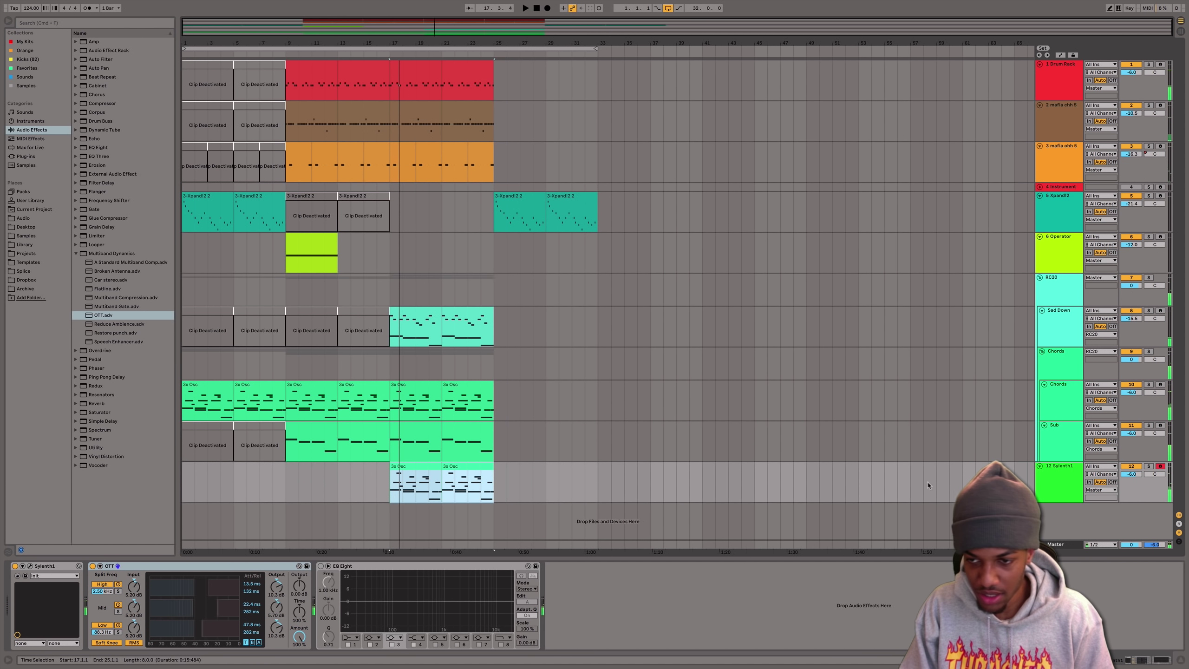
- In the first Sylenth1 clip, extend bar 1's B2 and E3 notes back to the start of the bar
{"action": "double_click", "coordinate": [424, 501]}
{"action": "key", "text": "space"}
{"action": "left_click_drag", "start_coordinate": [258, 496], "coordinate": [197, 497]}
{"action": "left_click_drag", "start_coordinate": [286, 438], "coordinate": [157, 441]}
{"action": "key", "text": "space"}
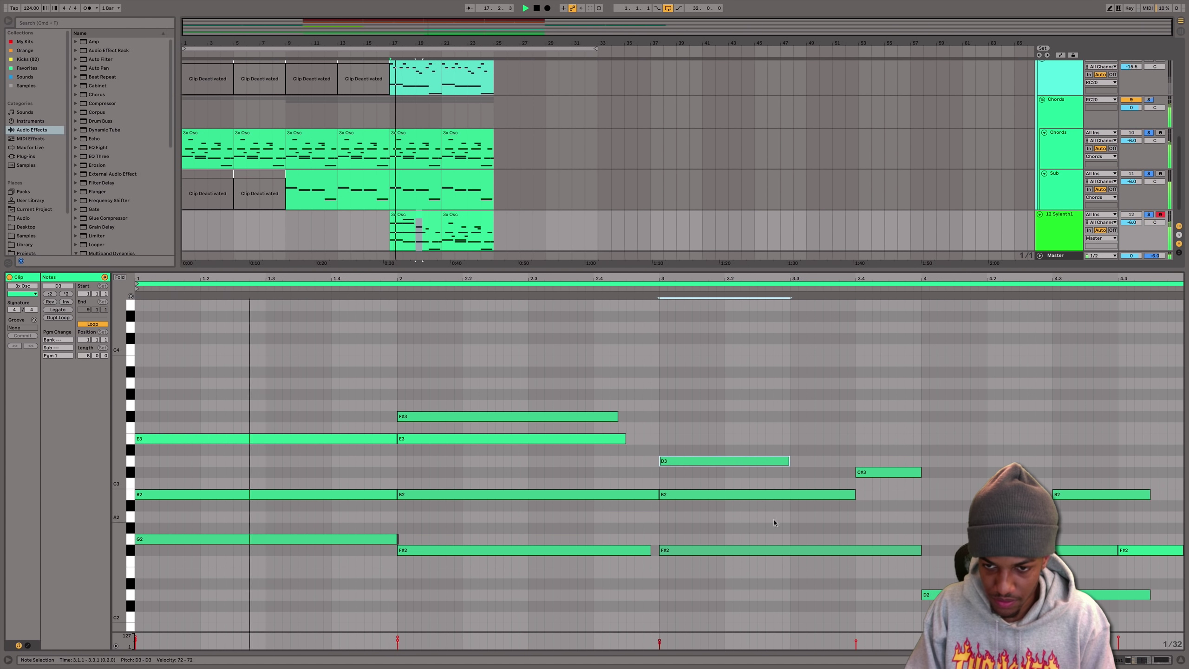
- Extend the D3 note in bar 3 and the F#2 in bar 2, and stretch bar 4's F#2 and B2 notes across the bar
{"action": "left_click_drag", "start_coordinate": [788, 461], "coordinate": [855, 460]}
{"action": "left_click_drag", "start_coordinate": [649, 550], "coordinate": [659, 551]}
{"action": "key", "text": "space"}
{"action": "left_click_drag", "start_coordinate": [1049, 550], "coordinate": [1150, 562]}
{"action": "key", "text": "space"}
{"action": "left_click_drag", "start_coordinate": [1061, 496], "coordinate": [928, 499]}
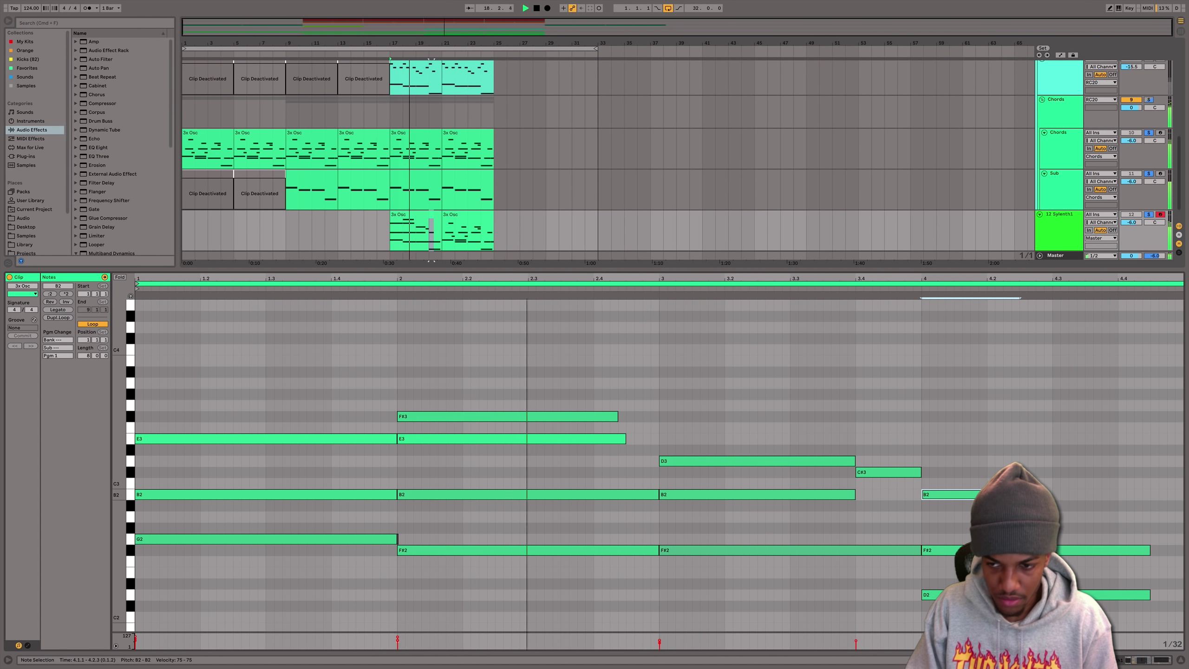
{"action": "left_click_drag", "start_coordinate": [1018, 498], "coordinate": [1150, 502]}
{"action": "left_click_drag", "start_coordinate": [930, 519], "coordinate": [954, 600]}
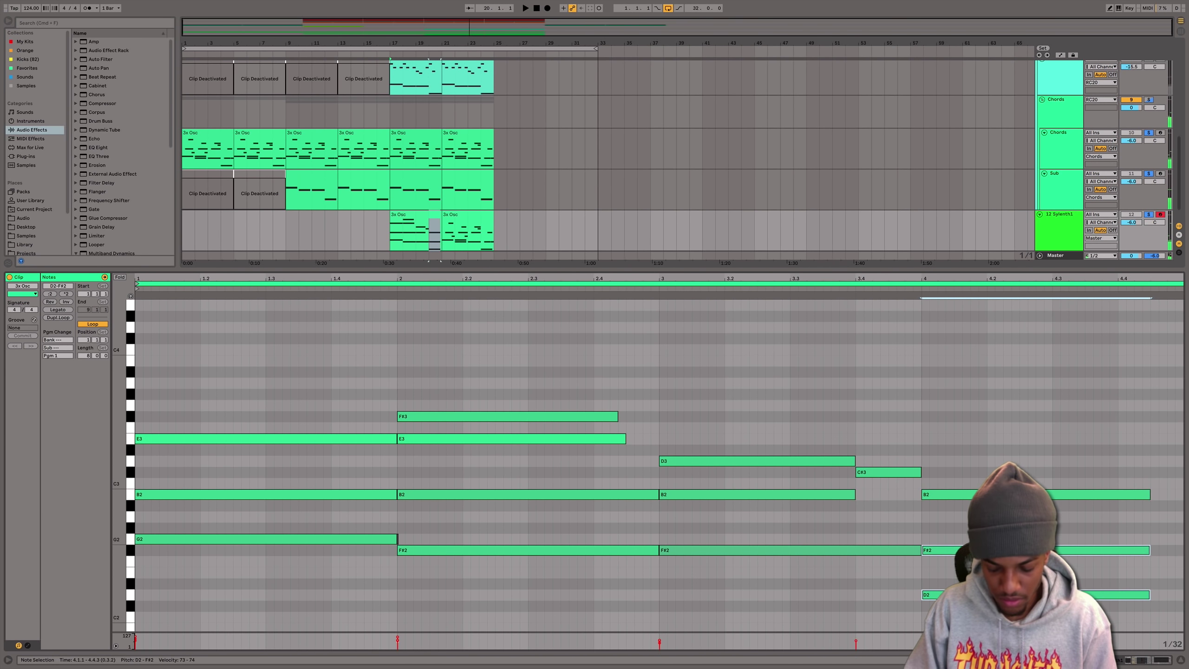
{"action": "key", "text": "shift+Up"}
{"action": "left_click", "coordinate": [908, 286]}
{"action": "key", "text": "shift+Down"}
- Delete the C#3 note and extend the upper notes in bars 2 and 3 so both chords sustain through their bars
{"action": "left_click", "coordinate": [869, 471]}
{"action": "key", "text": "Delete"}
{"action": "left_click_drag", "start_coordinate": [854, 495], "coordinate": [905, 490]}
{"action": "left_click_drag", "start_coordinate": [854, 461], "coordinate": [919, 462]}
{"action": "mouse_move", "coordinate": [624, 440]}
{"action": "left_mouse_down"}
{"action": "mouse_move", "coordinate": [657, 439]}
{"action": "mouse_move", "coordinate": [658, 417]}
{"action": "left_mouse_up"}
{"action": "key", "text": "space"}
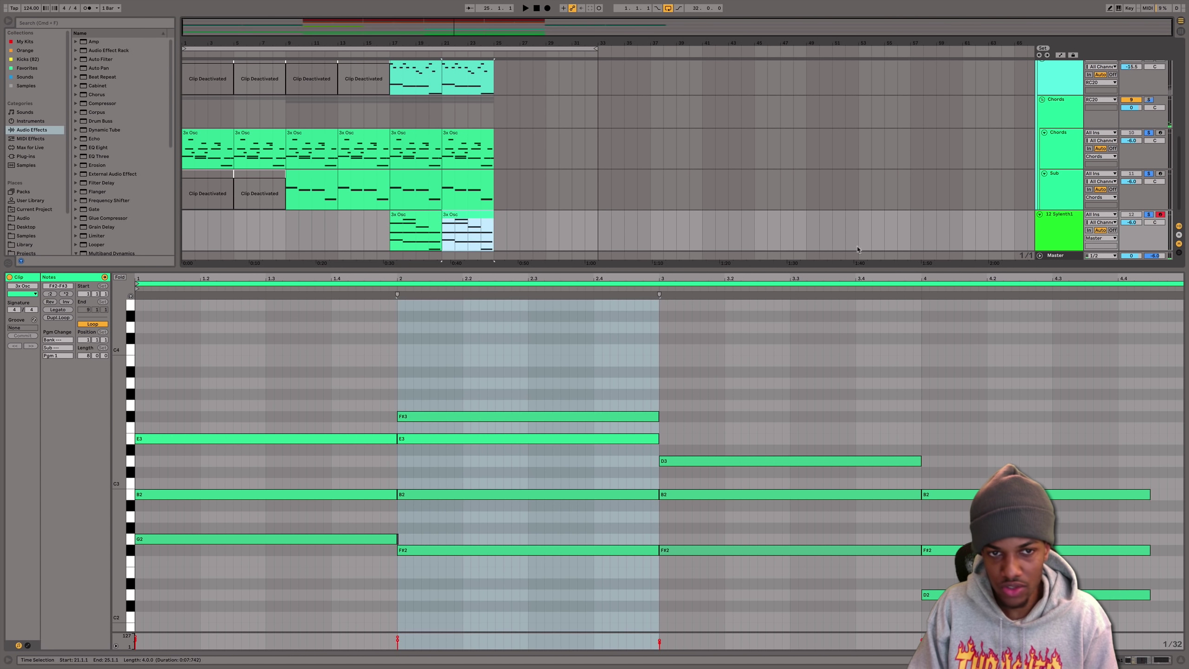
- Add an Auto Filter after EQ Eight on the Sylenth1 track, show automation, and lower the filter frequency to about 250 Hz
{"action": "left_click", "coordinate": [1180, 663]}
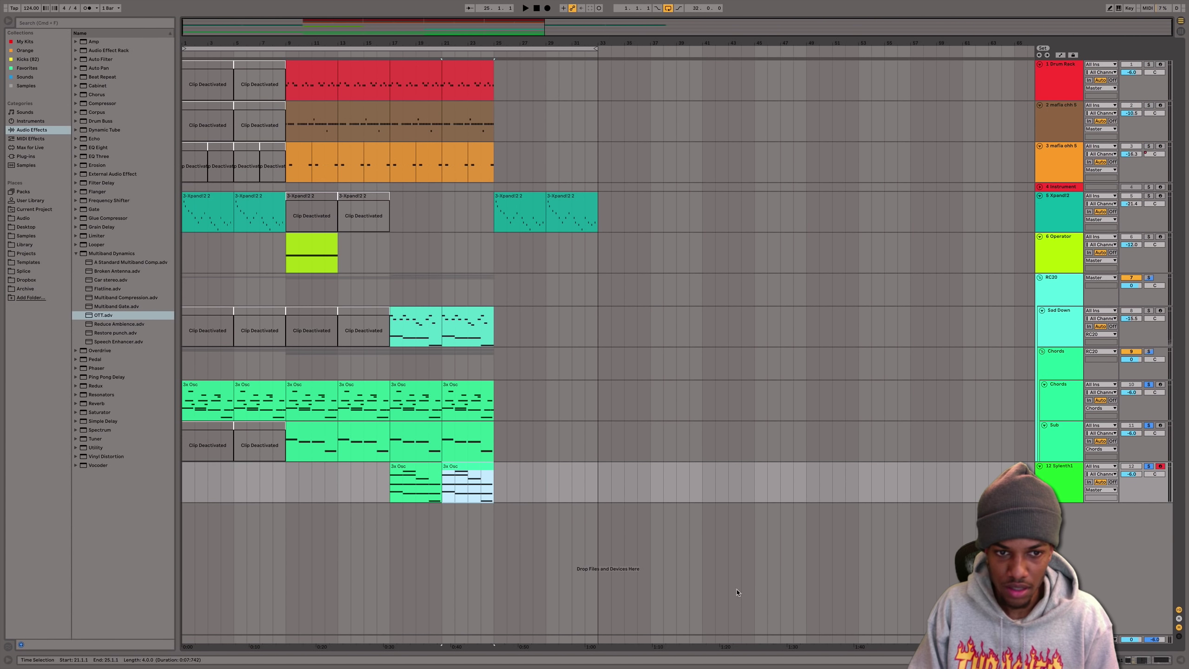
{"action": "double_click", "coordinate": [1070, 479]}
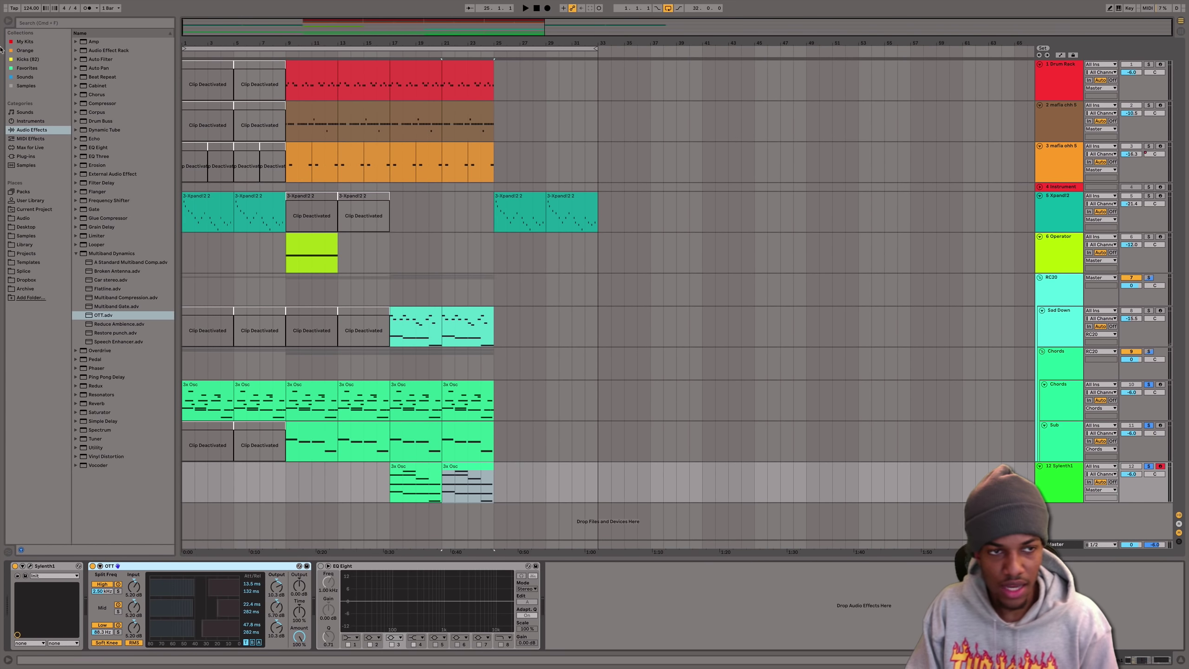
{"action": "double_click", "coordinate": [99, 61]}
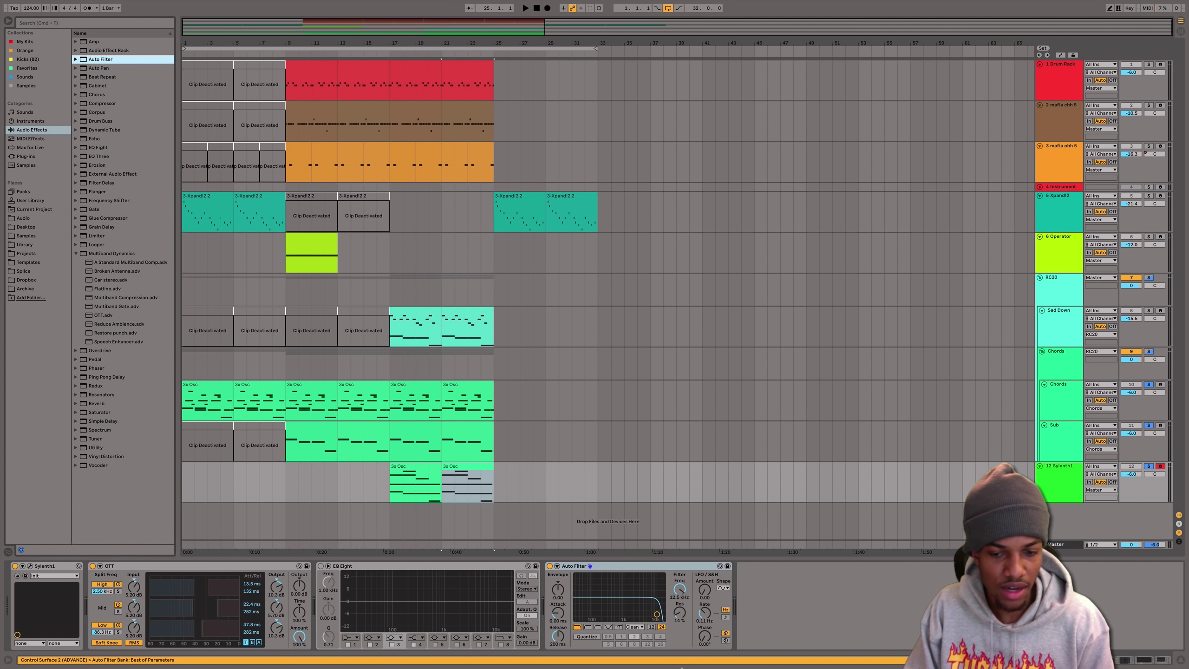
{"action": "left_click", "coordinate": [680, 591]}
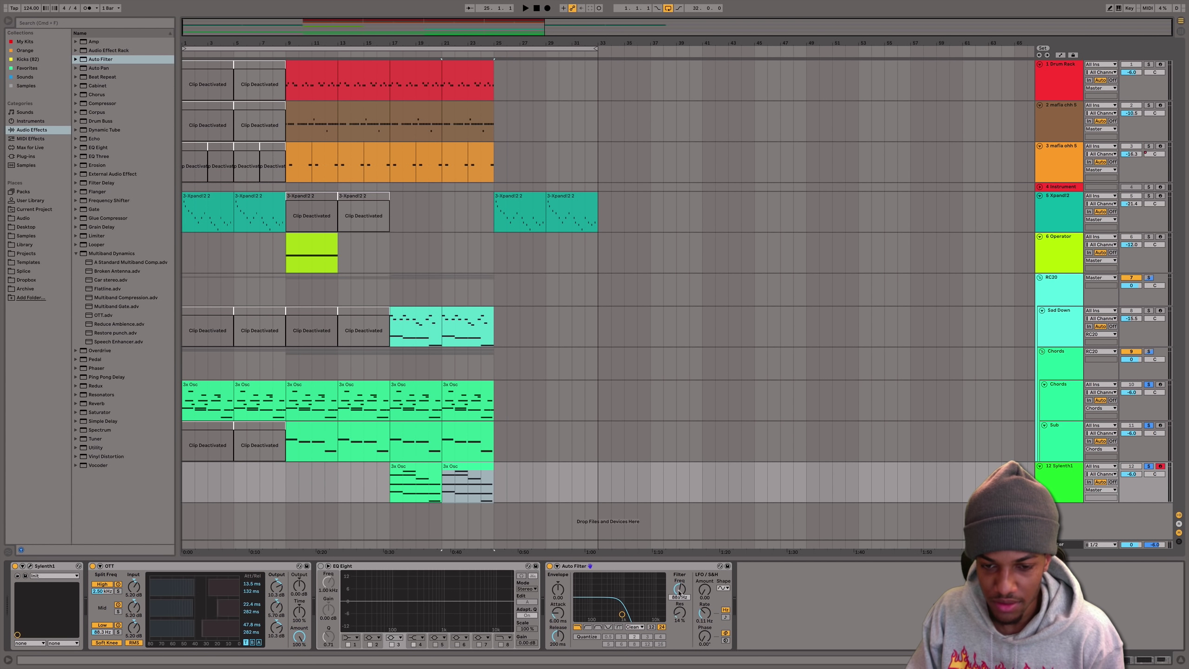
{"action": "left_click", "coordinate": [1063, 55]}
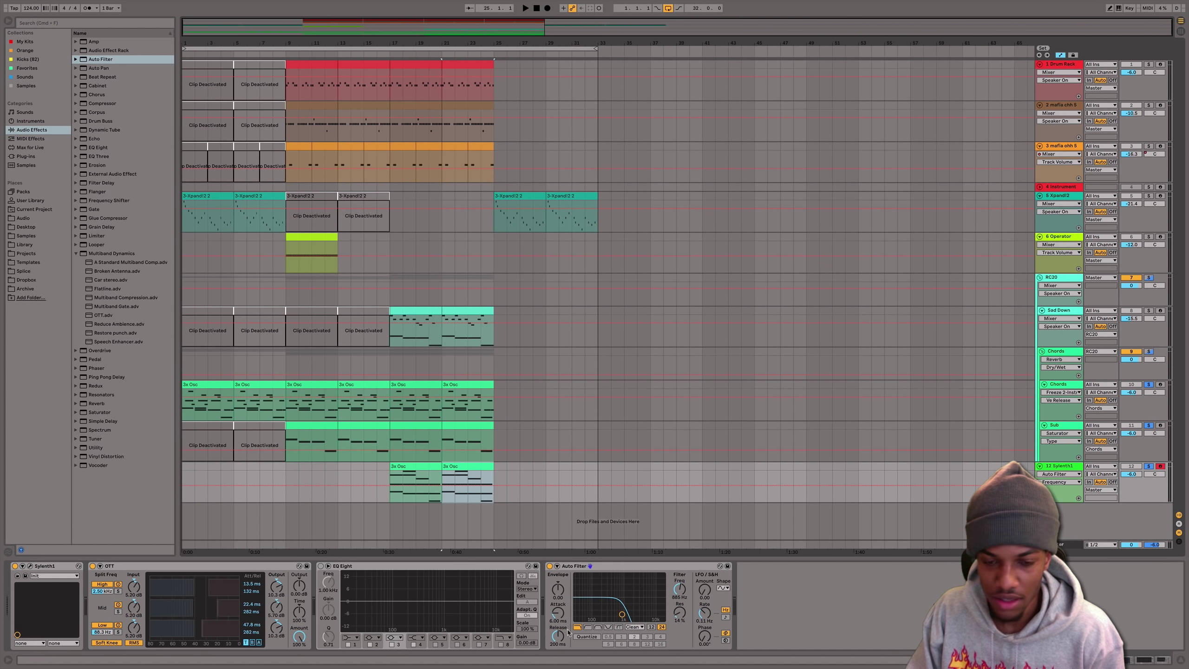
{"action": "left_click_drag", "start_coordinate": [685, 594], "coordinate": [686, 614]}
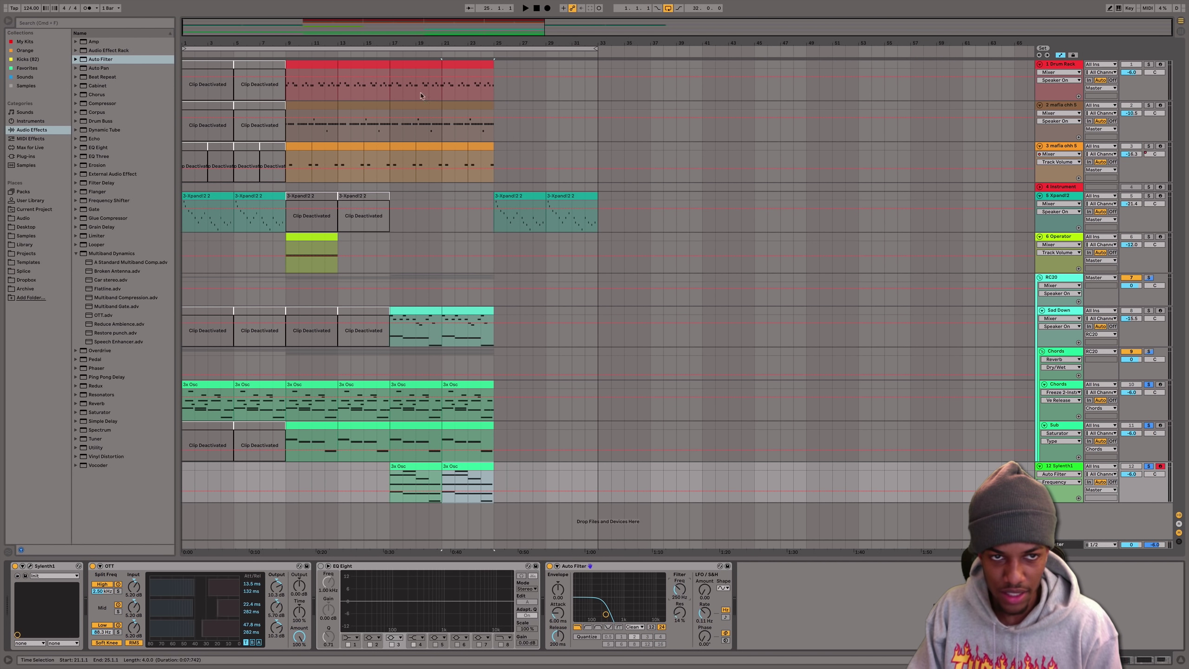
- Create a short Auto Filter frequency rise at the start of bar 17 on Sylenth1 and raise the filter resonance to about 30%
{"action": "left_click_drag", "start_coordinate": [397, 45], "coordinate": [391, 118]}
{"action": "left_click", "coordinate": [376, 491]}
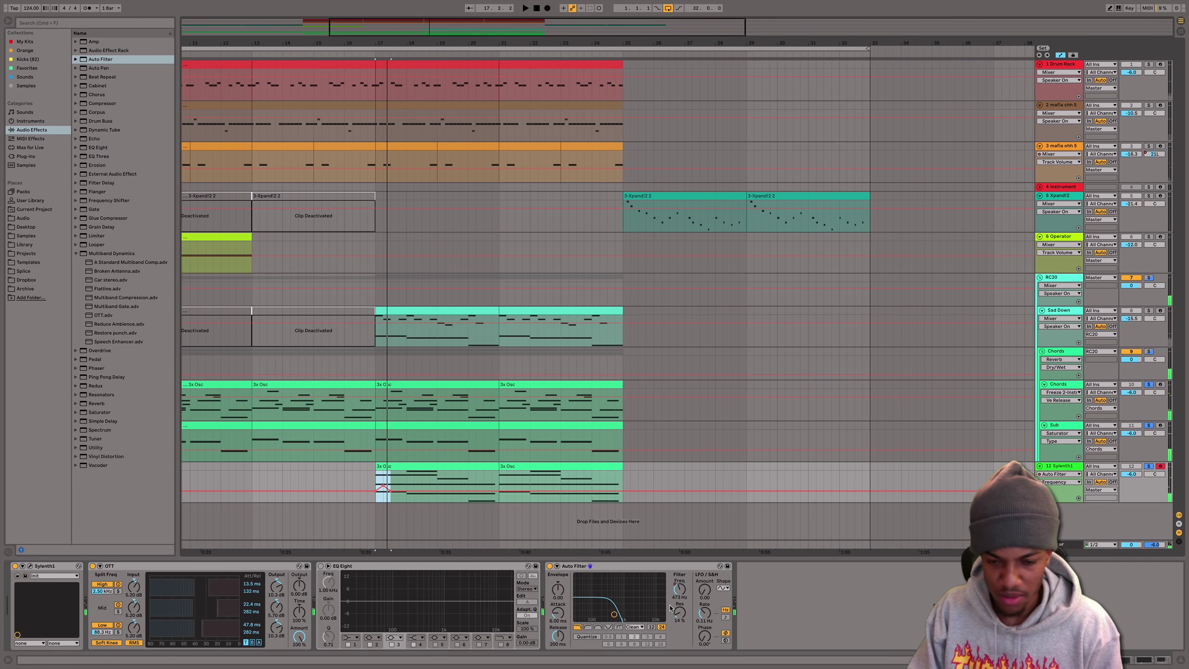
{"action": "left_click_drag", "start_coordinate": [680, 615], "coordinate": [680, 602]}
{"action": "key", "text": "space"}
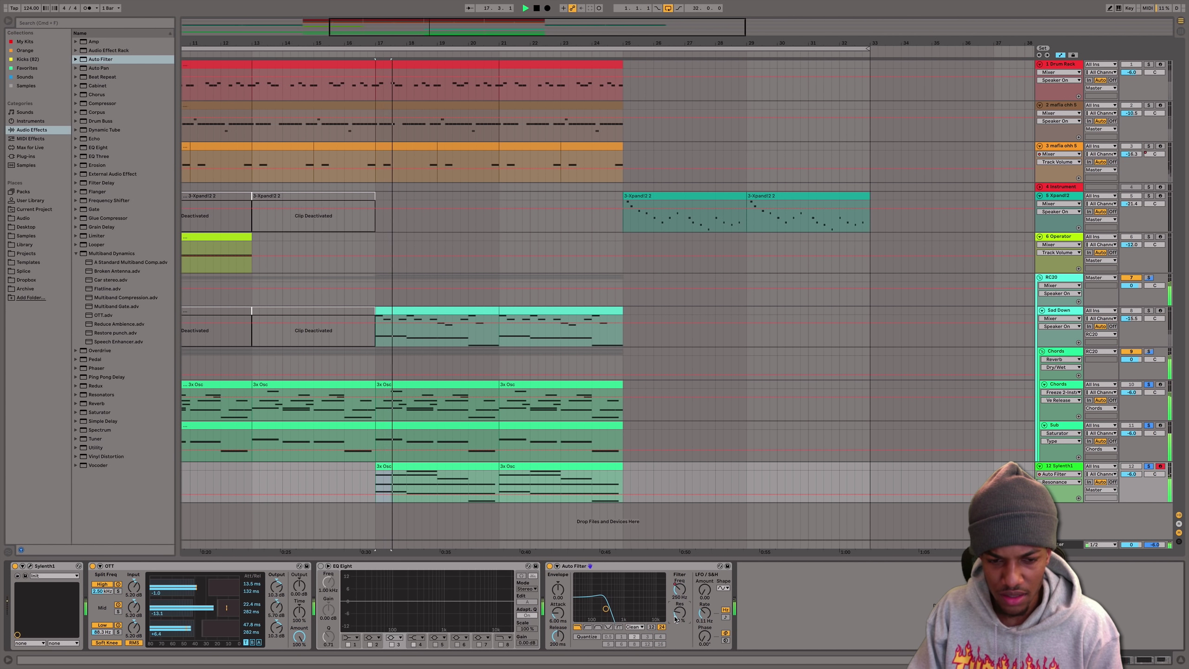
{"action": "key", "text": "space"}
- Try dropping the filter frequency automation at the start of bar 17 to its lowest value, and undo it
{"action": "left_click", "coordinate": [679, 593]}
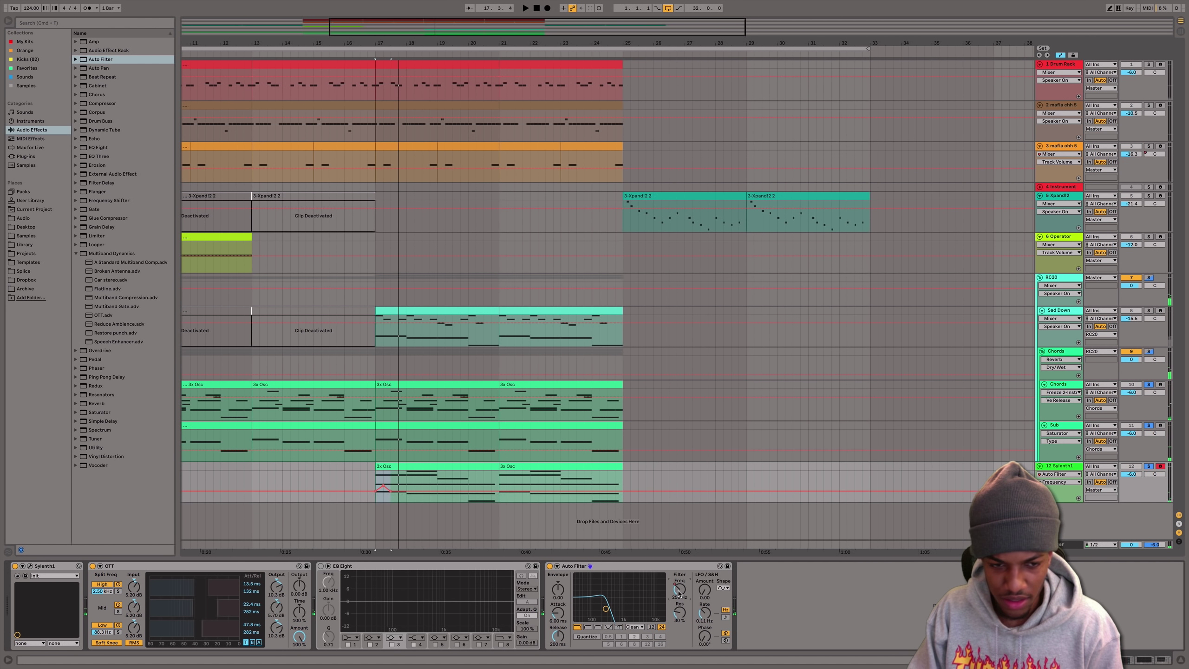
{"action": "left_click", "coordinate": [392, 500]}
{"action": "left_click", "coordinate": [374, 493]}
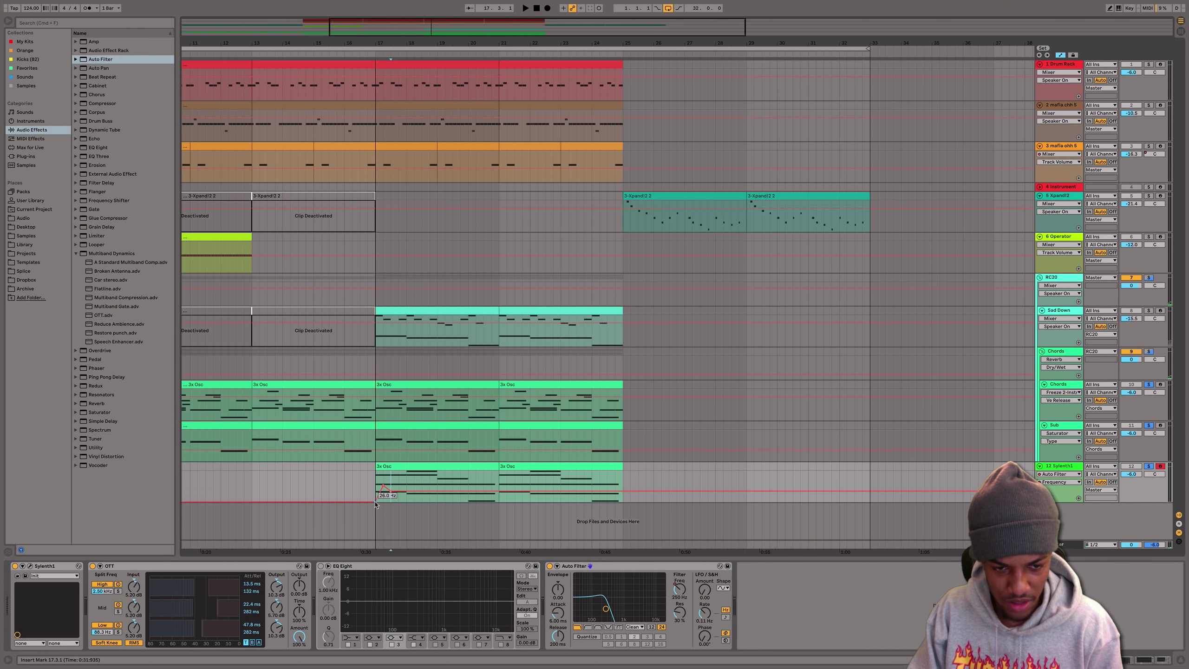
{"action": "key", "text": "space"}
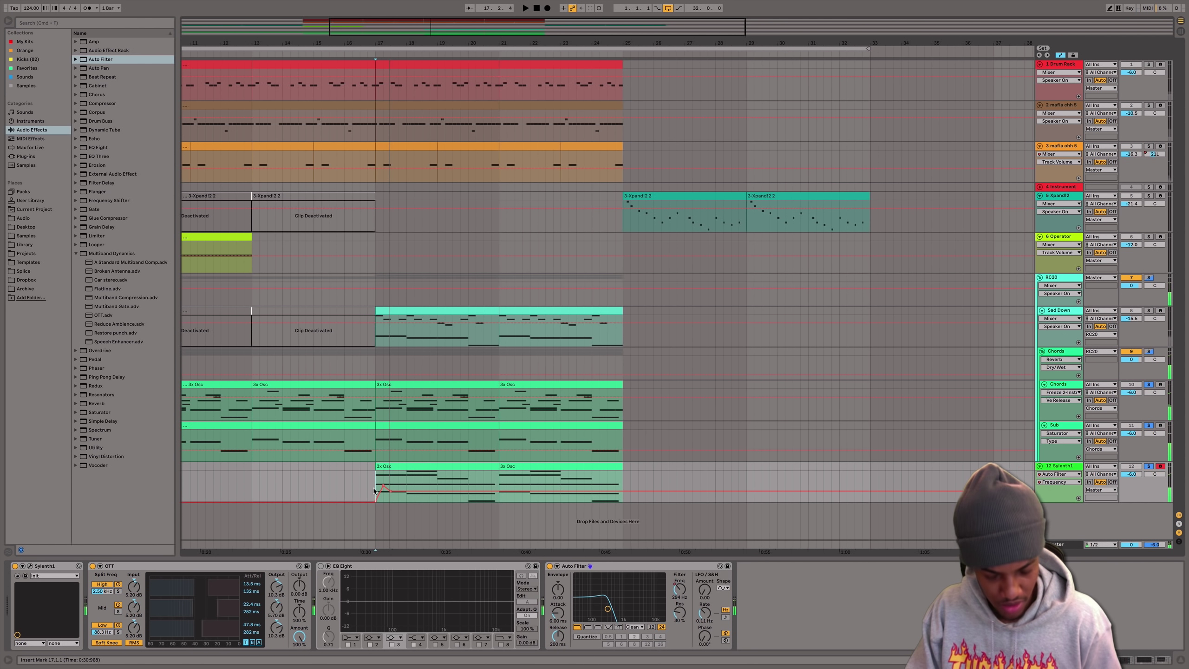
{"action": "key", "text": "super+z"}
{"action": "key", "text": "super+space"}
{"action": "key", "text": "Escape"}
{"action": "key", "text": "space"}
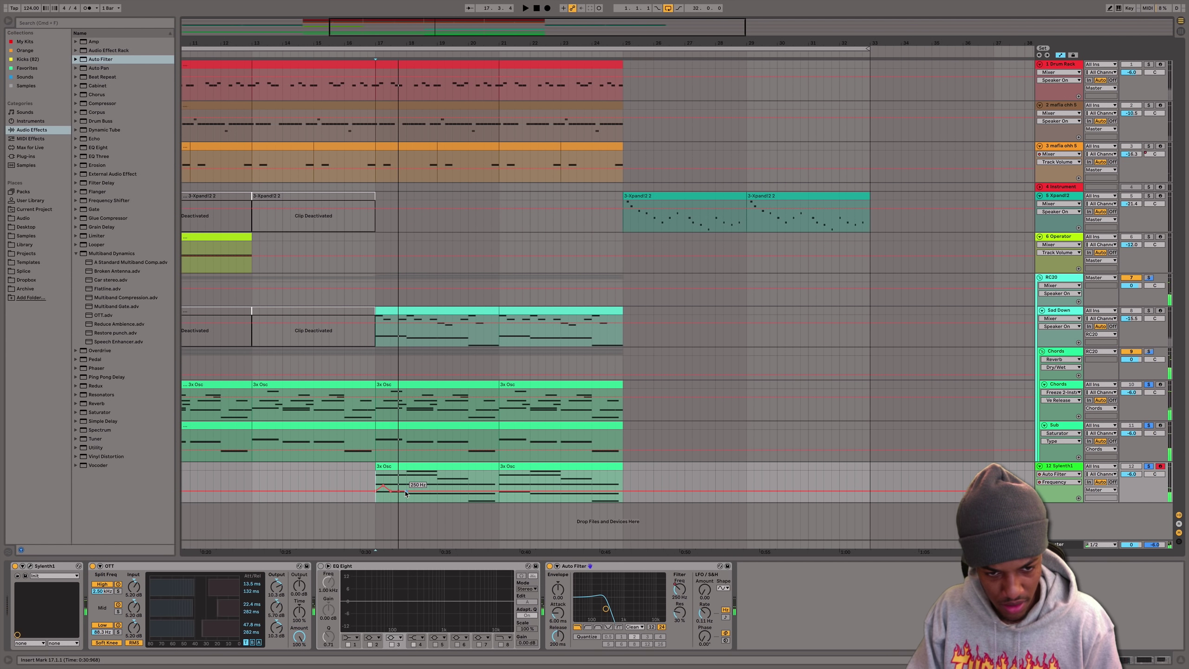
- Pull the filter frequency automation down towards bar 18, duplicate bar 17's shape onto bar 18, and play from bar 17
{"action": "mouse_move", "coordinate": [407, 482]}
{"action": "left_mouse_down"}
{"action": "mouse_move", "coordinate": [376, 493]}
{"action": "mouse_move", "coordinate": [406, 504]}
{"action": "left_mouse_up"}
{"action": "key", "text": "super+d"}
{"action": "key", "text": "space"}
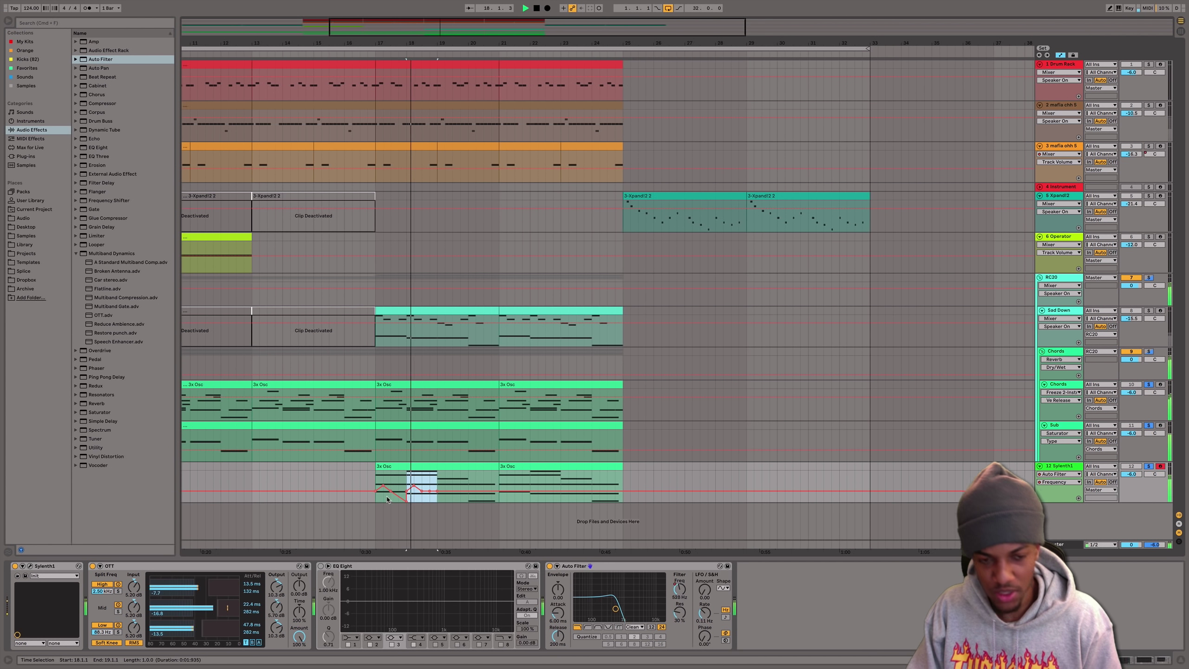
{"action": "left_click", "coordinate": [377, 479]}
{"action": "key", "text": "space"}
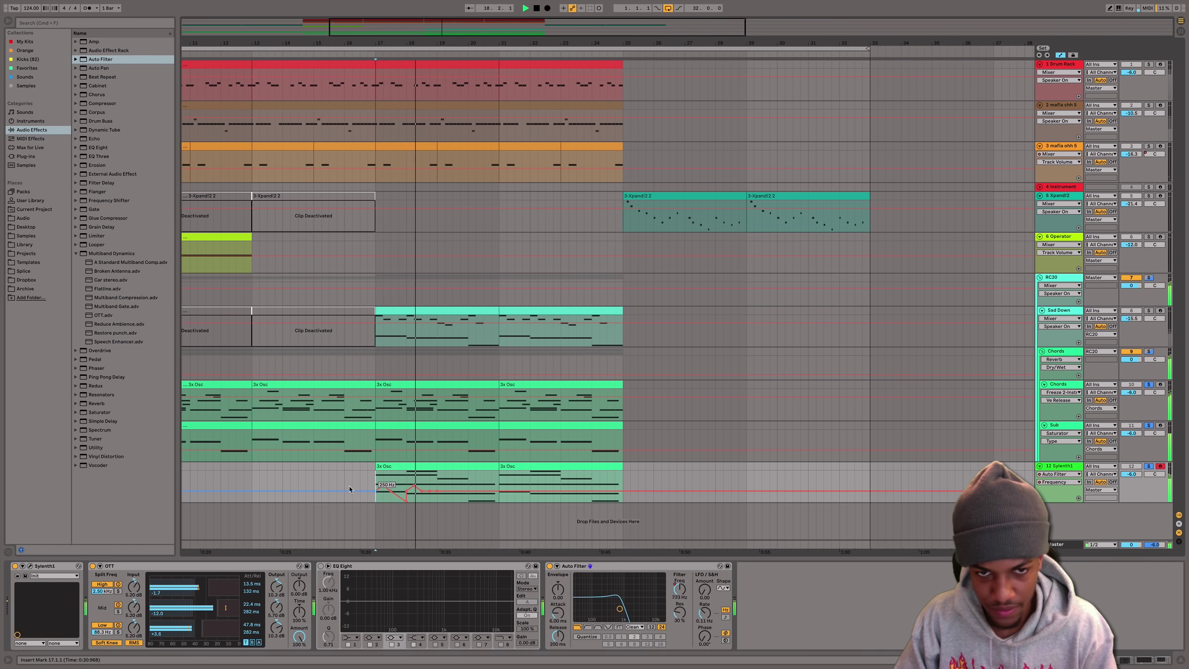
- Shift the filter frequency shapes in bars 17 and 18 slightly later and drop the starting point at bar 17 to the minimum
{"action": "key", "text": "space"}
{"action": "left_click_drag", "start_coordinate": [375, 485], "coordinate": [389, 485]}
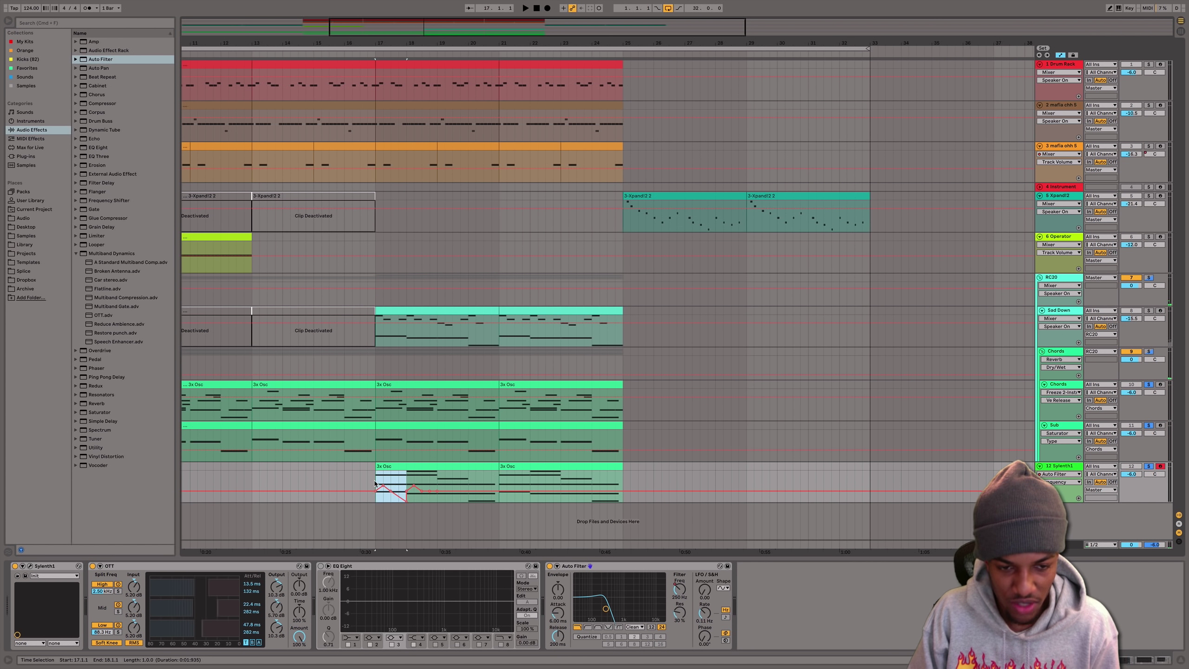
{"action": "left_click_drag", "start_coordinate": [435, 491], "coordinate": [437, 491]}
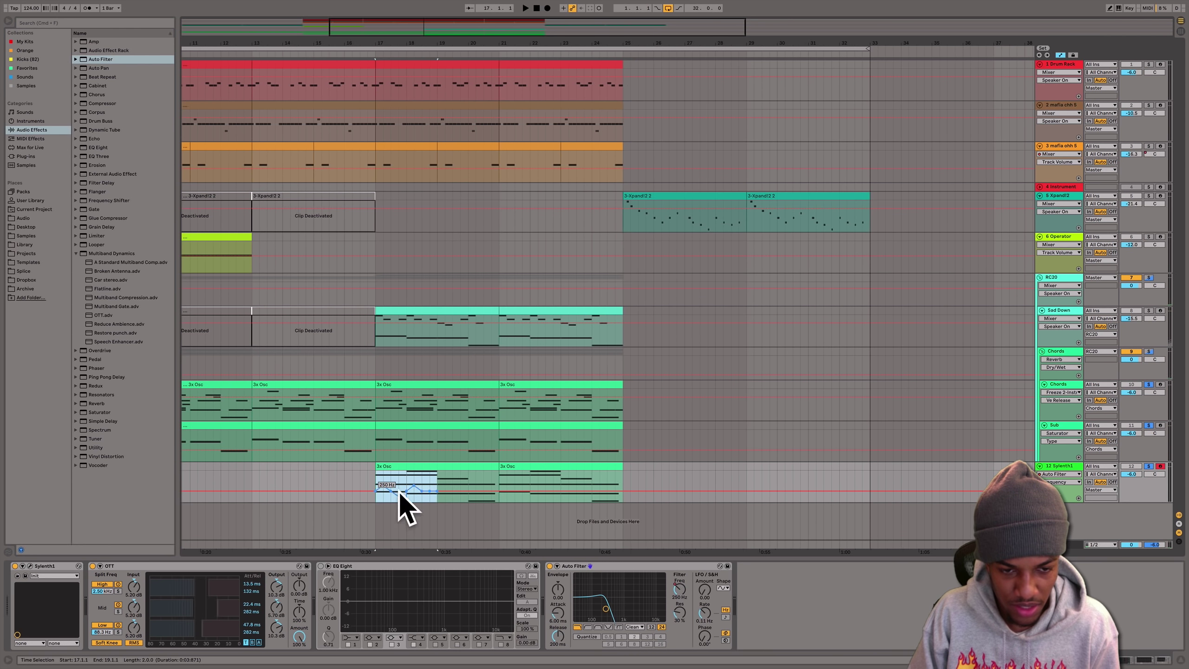
{"action": "key", "text": "space"}
{"action": "left_click", "coordinate": [376, 495]}
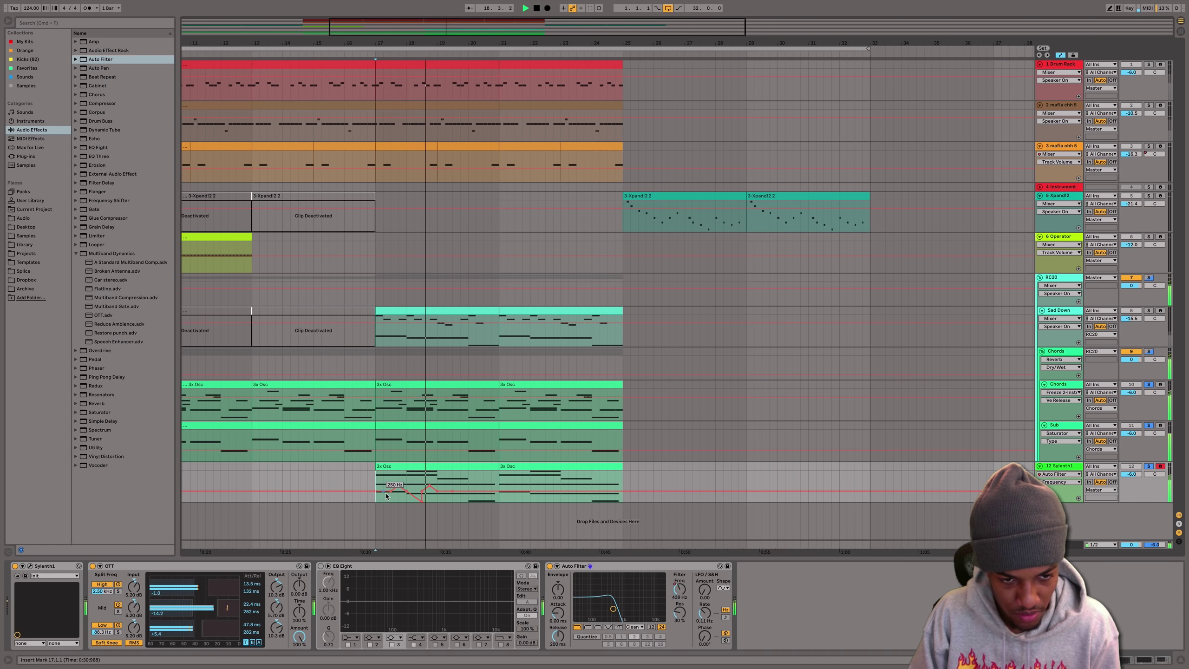
{"action": "left_click_drag", "start_coordinate": [375, 492], "coordinate": [375, 502]}
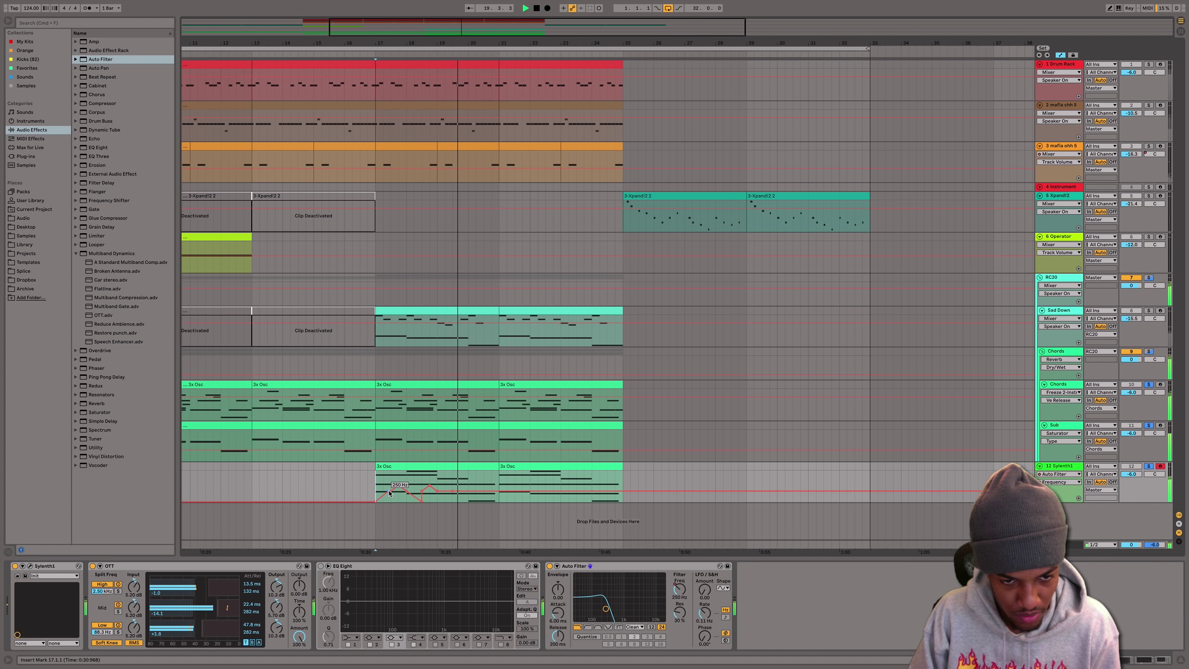
- Unsolo the Sylenth1 track, adjust the filter frequency breakpoint at bar 20, and play from there with the full arrangement
{"action": "left_click", "coordinate": [1149, 466]}
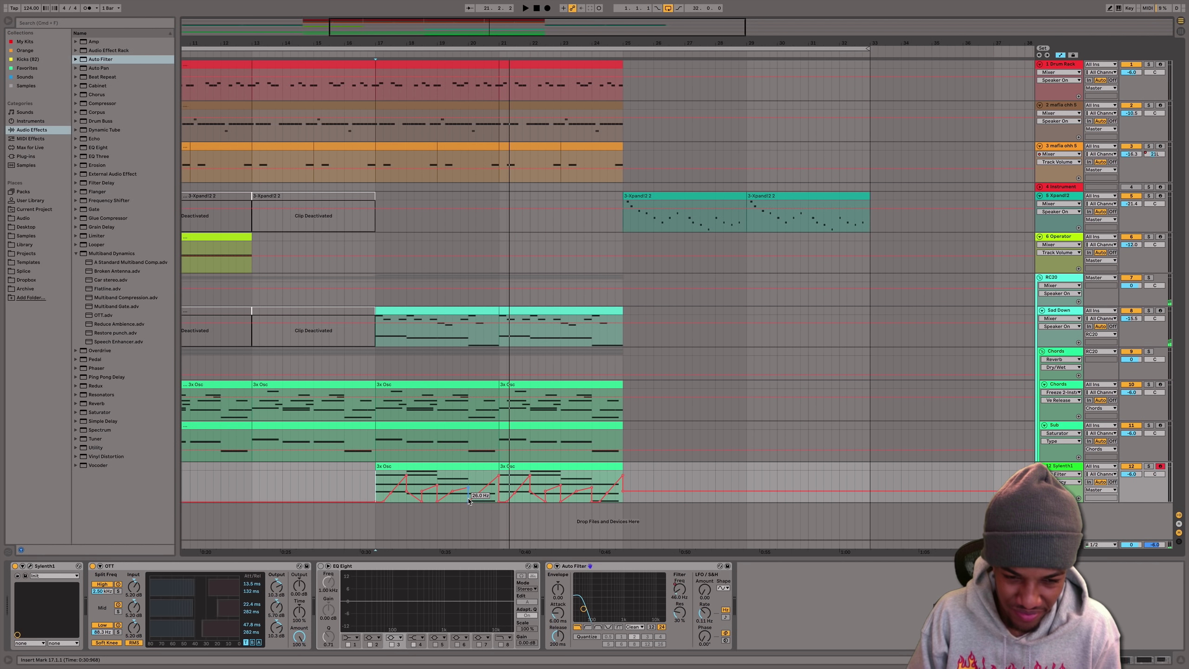
{"action": "left_click_drag", "start_coordinate": [469, 502], "coordinate": [468, 501]}
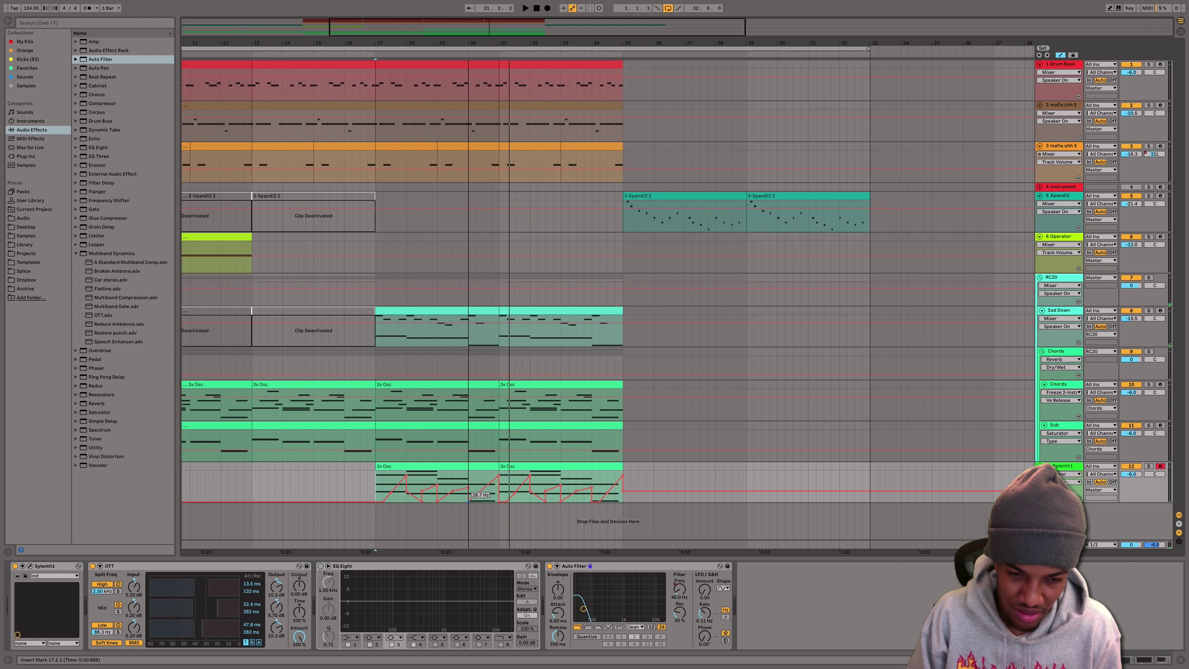
{"action": "key", "text": "space"}
{"action": "left_click", "coordinate": [470, 479]}
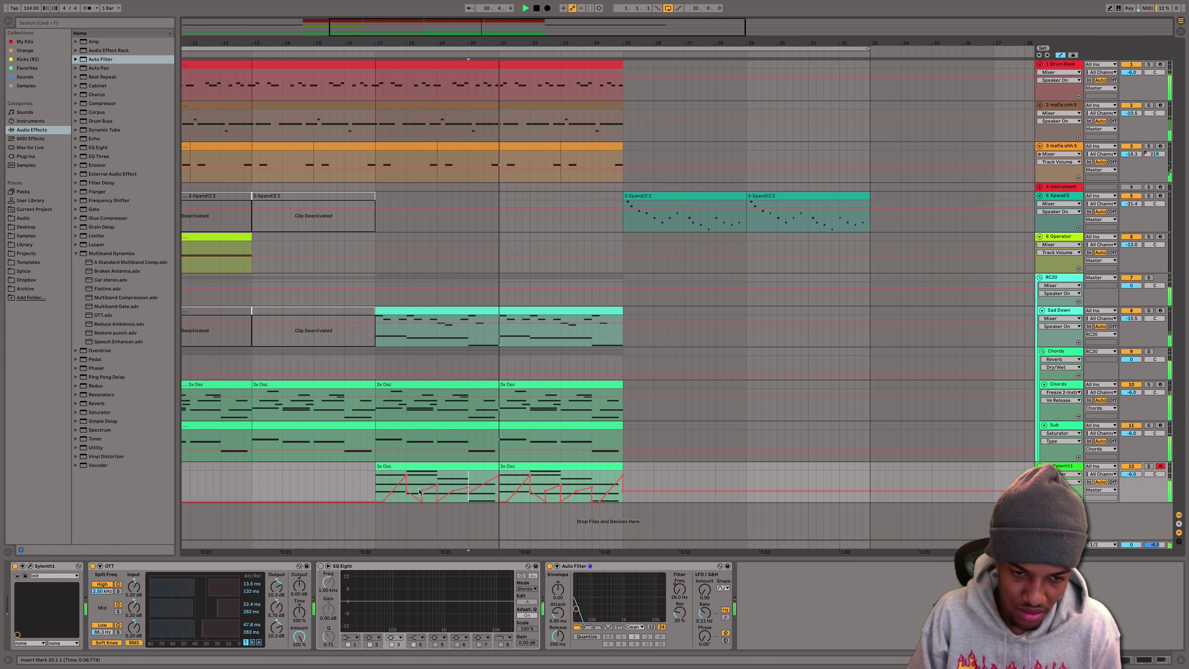
- Lower the filter frequency peak before bar 21 to about 1.61 kHz and repeat the ramp pattern over bars 21 to 25
{"action": "key", "text": "space"}
{"action": "key", "text": "space"}
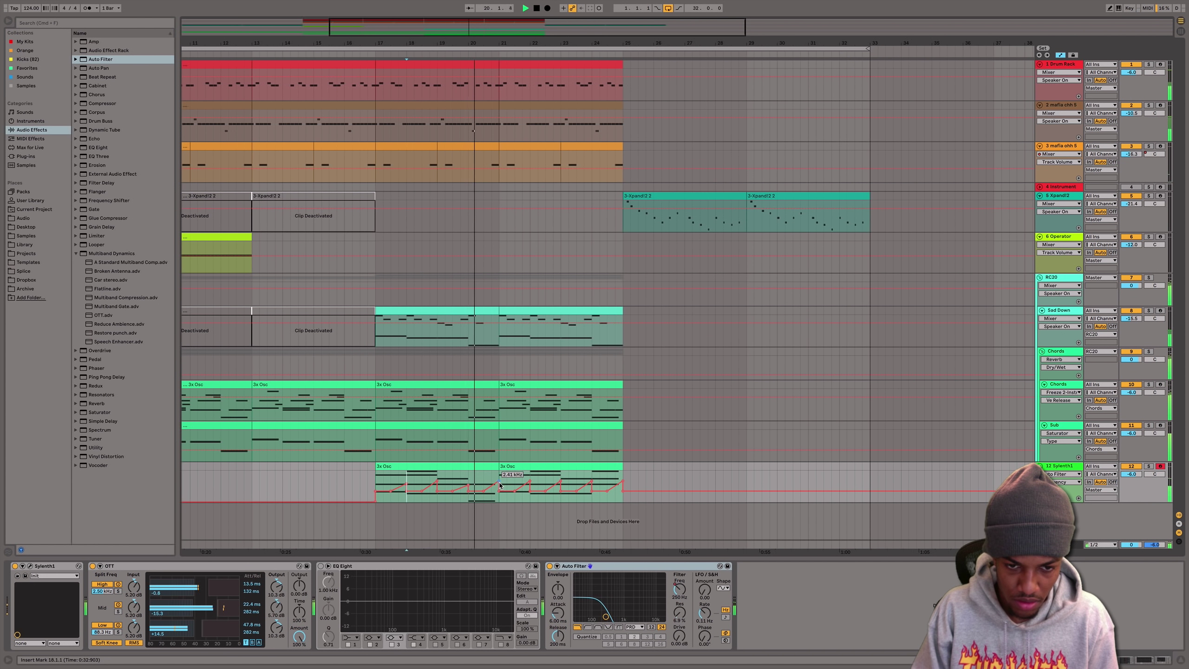
{"action": "left_click", "coordinate": [499, 485]}
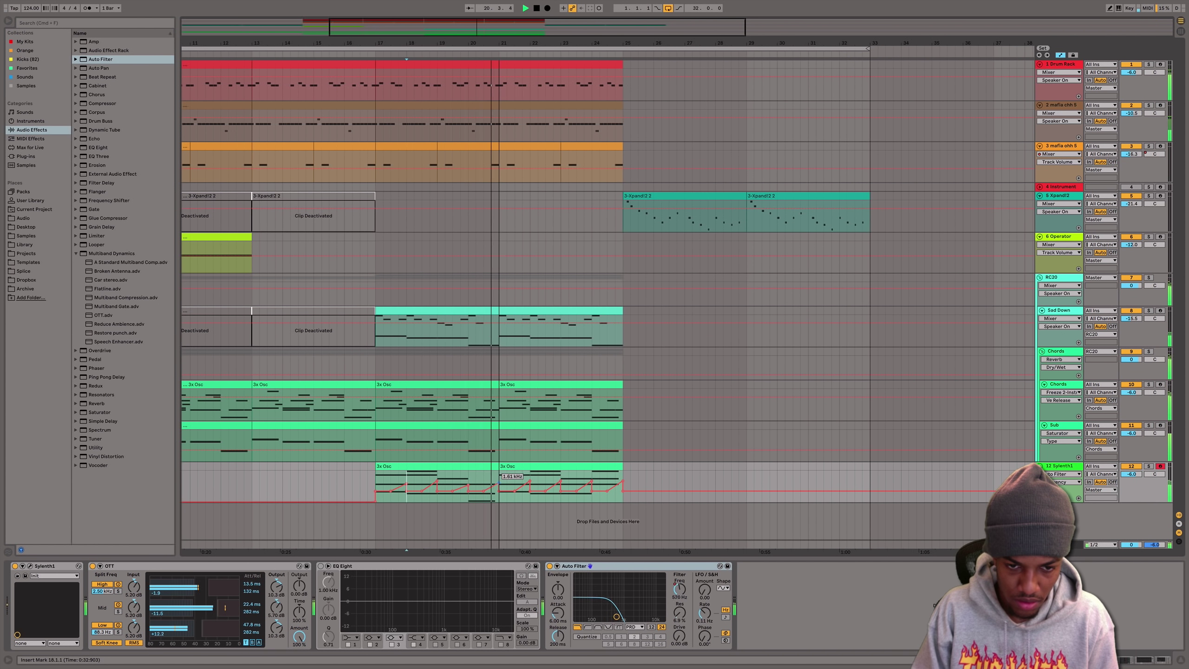
{"action": "left_click_drag", "start_coordinate": [491, 481], "coordinate": [614, 475]}
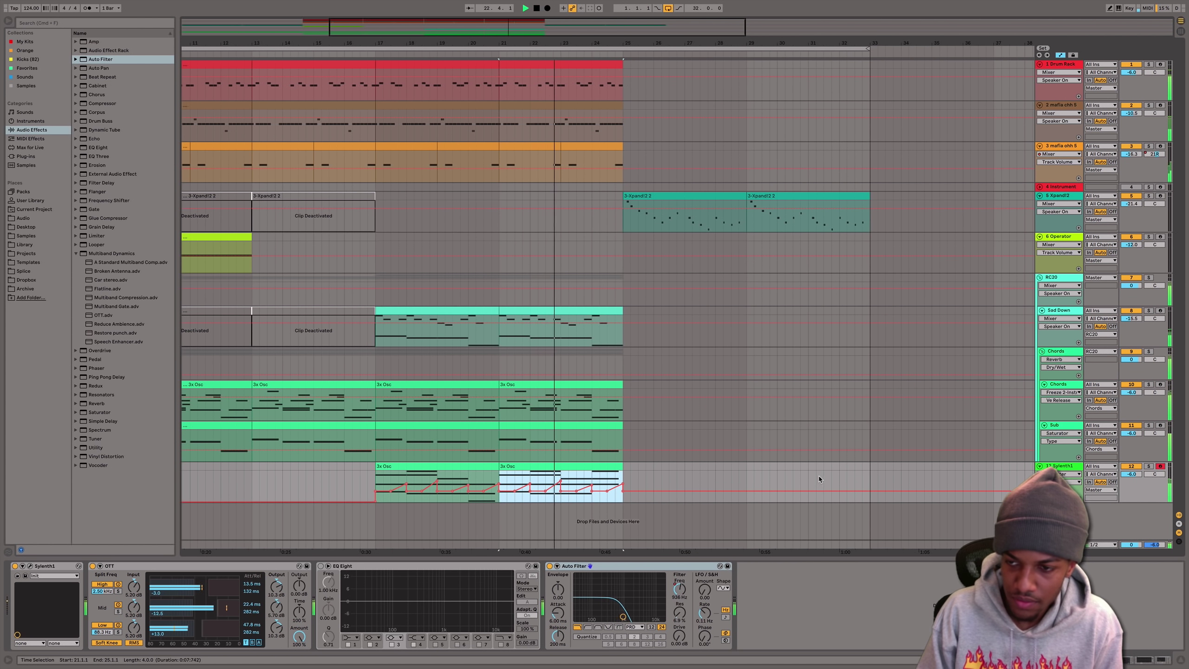
- Move OTT to the end of the Sylenth1 device chain, after Auto Filter
{"action": "left_click", "coordinate": [1073, 467]}
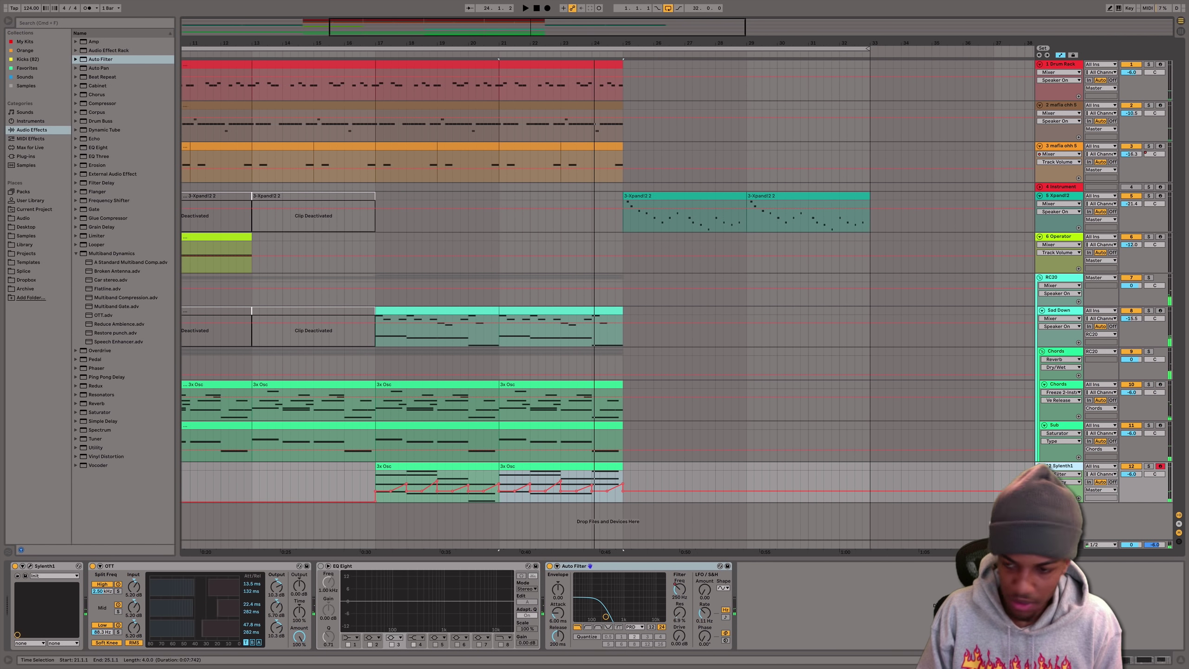
{"action": "left_click_drag", "start_coordinate": [180, 566], "coordinate": [493, 589]}
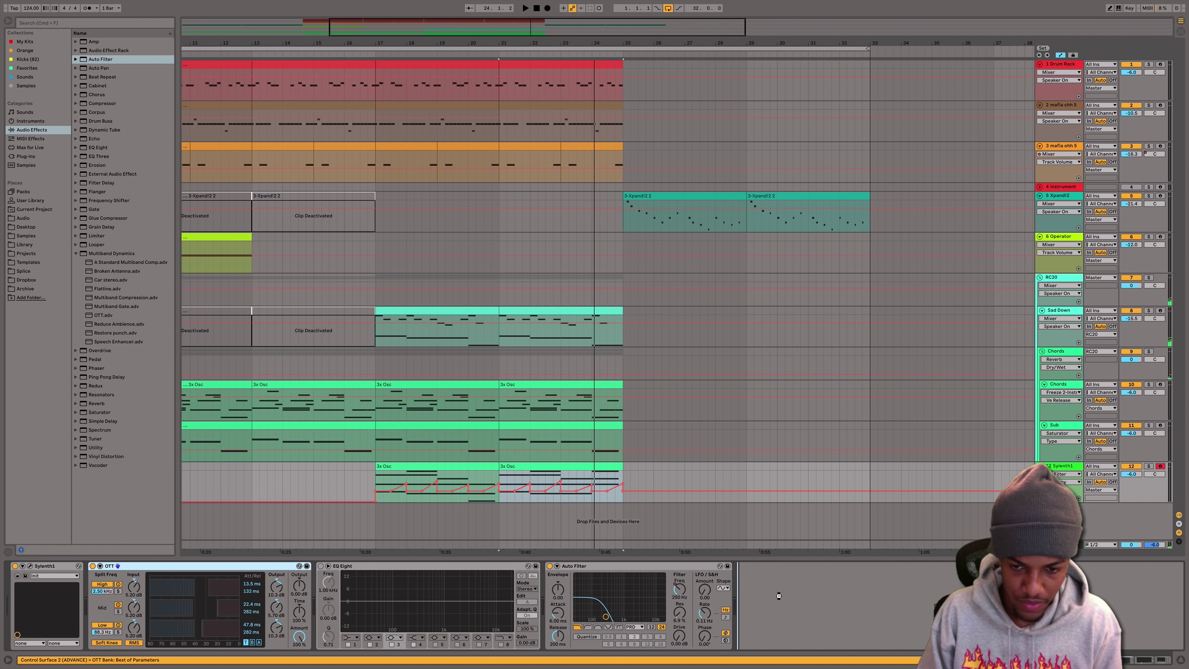
{"action": "left_click_drag", "start_coordinate": [778, 596], "coordinate": [740, 600]}
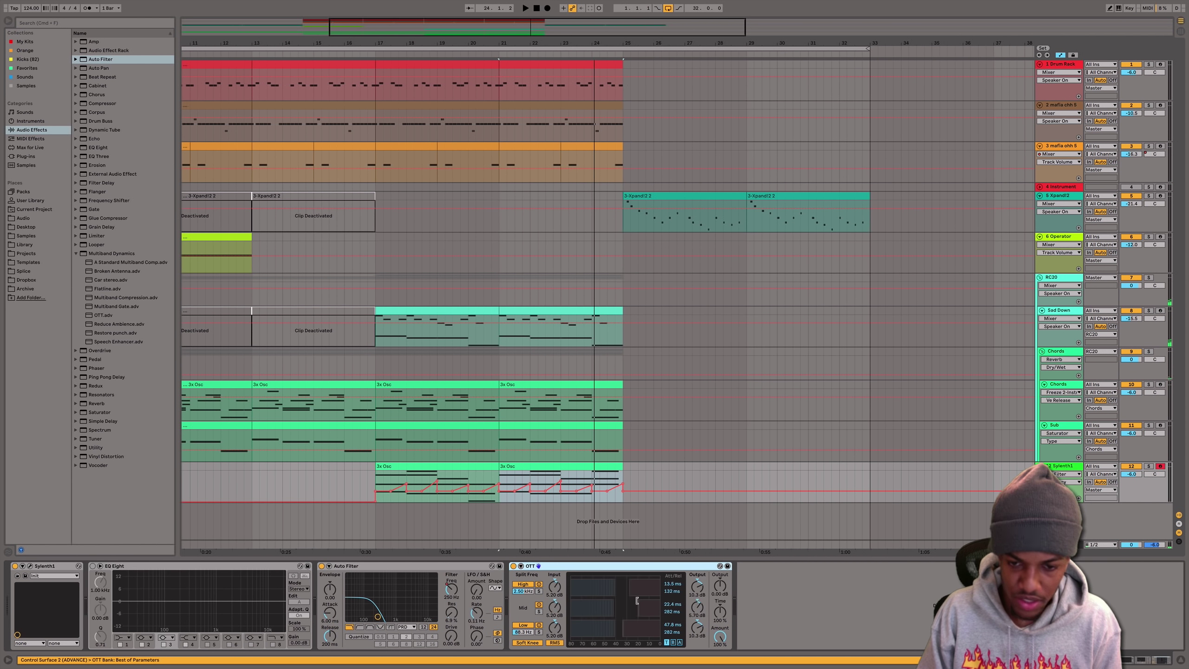
- Select the first Sylenth1 clip at bar 17 and view the track's panning automation
{"action": "left_click", "coordinate": [452, 467]}
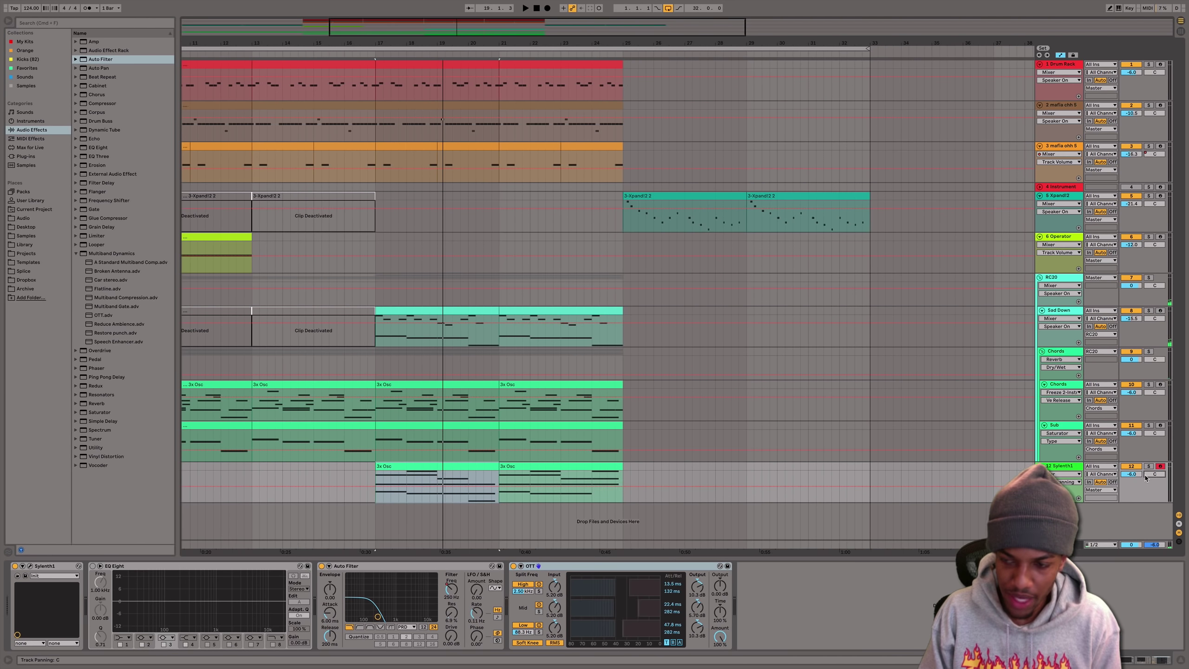
{"action": "key", "text": "a"}
{"action": "key", "text": "a"}
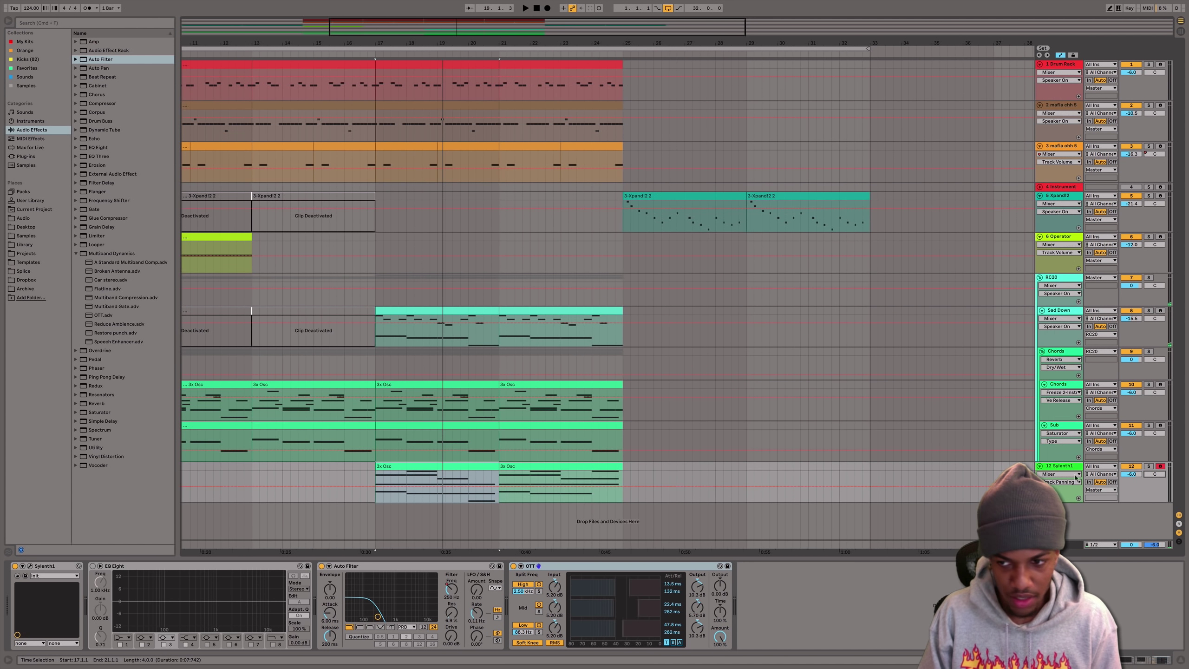
- Draw panning automation on the Sylenth1 track over bars 17 and 18, ramping to one side and then swinging to the other
{"action": "left_click_drag", "start_coordinate": [1126, 486], "coordinate": [1126, 495]}
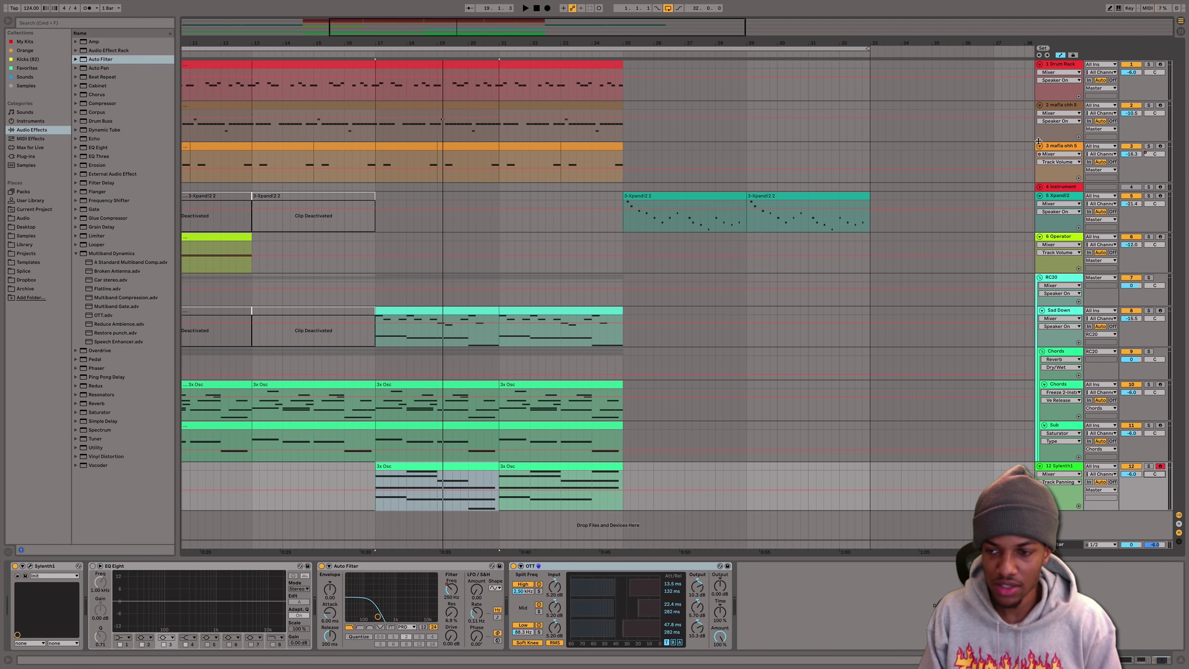
{"action": "left_click", "coordinate": [401, 501]}
{"action": "left_click_drag", "start_coordinate": [401, 496], "coordinate": [433, 498]}
{"action": "left_click", "coordinate": [409, 508]}
{"action": "key", "text": "super+z"}
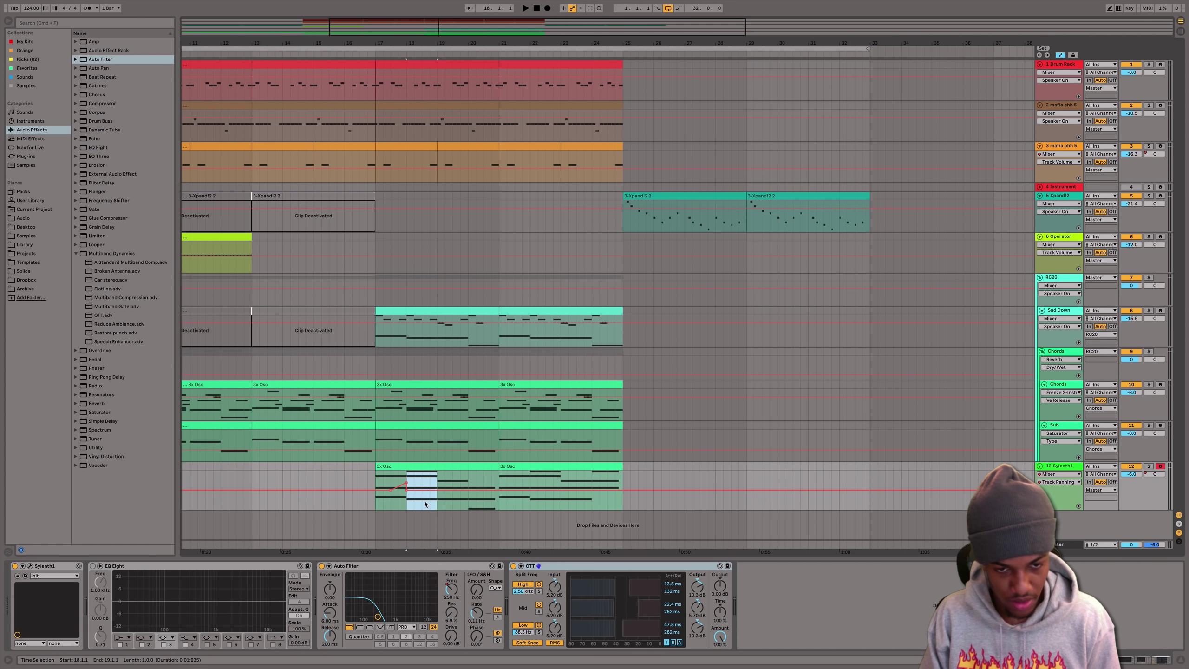
{"action": "left_click", "coordinate": [422, 500]}
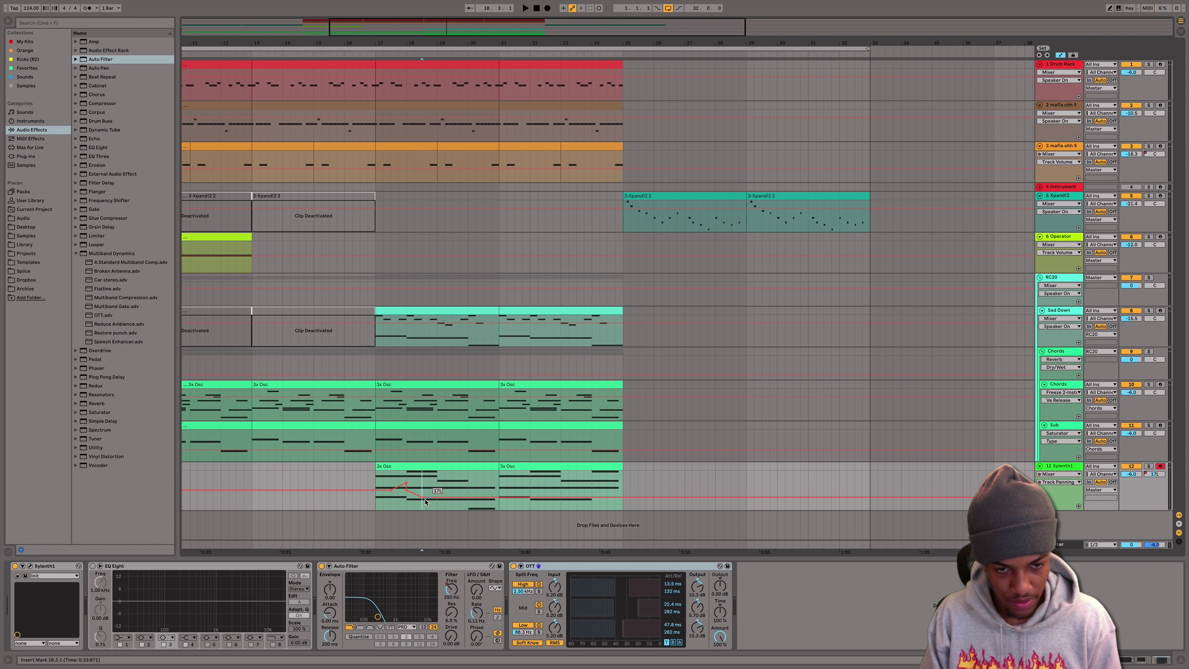
{"action": "left_click_drag", "start_coordinate": [425, 502], "coordinate": [376, 504]}
{"action": "left_click", "coordinate": [422, 500]}
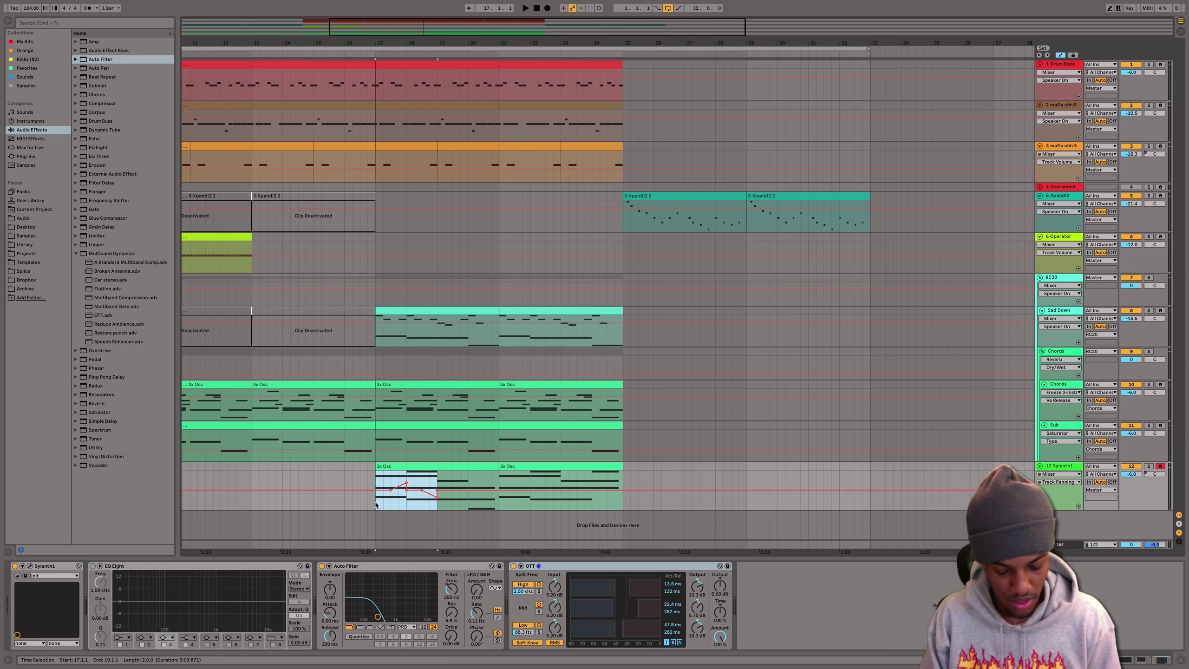
- Repeat the two-bar panning pattern three times to the end of the second Sylenth1 clip and play from bar 17
{"action": "key", "text": "super+d"}
{"action": "key", "text": "super+d"}
{"action": "key", "text": "super+d"}
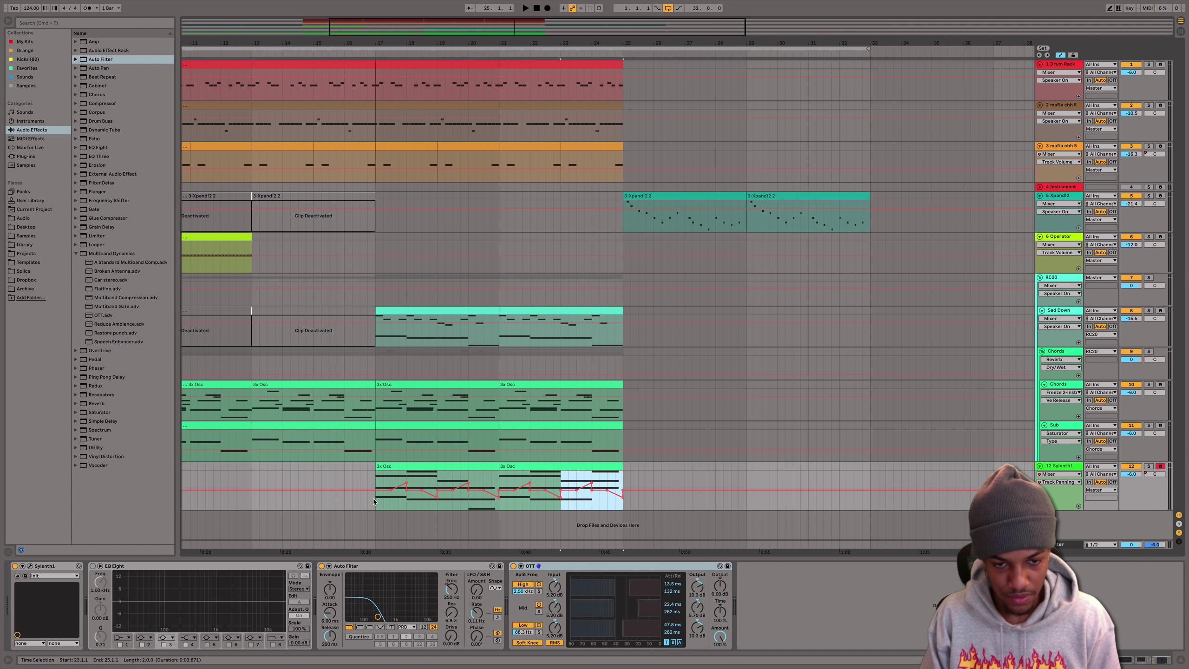
{"action": "left_click", "coordinate": [397, 466]}
{"action": "key", "text": "space"}
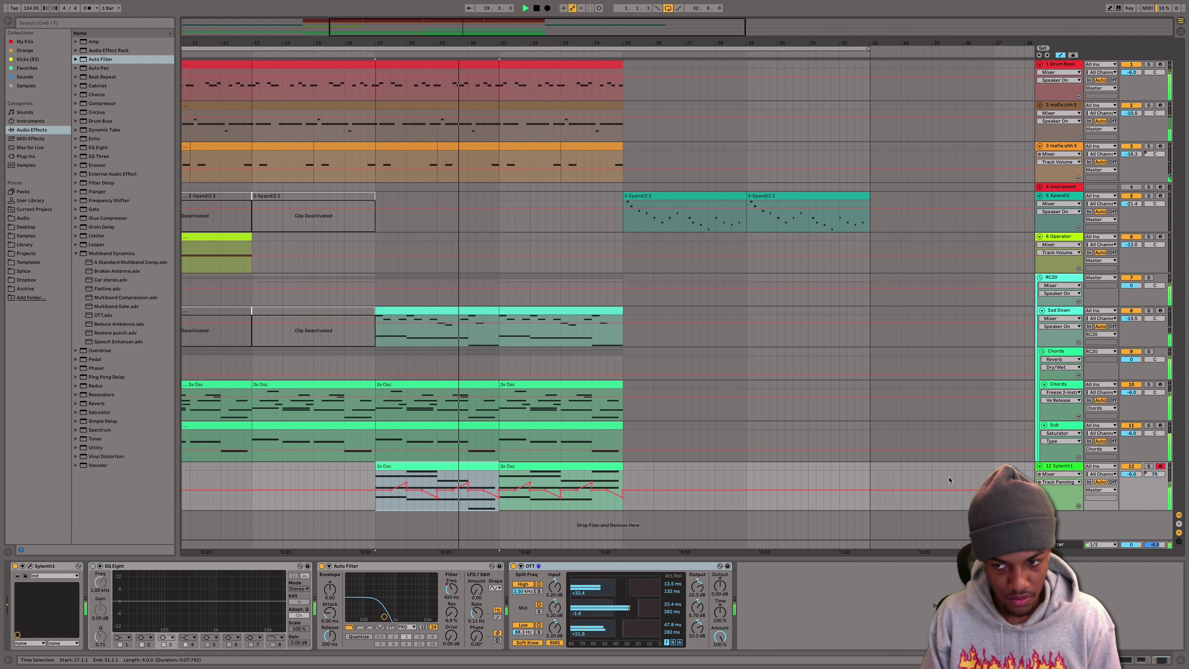
- Lower the Sylenth1 track's volume to -8.8 dB and solo it with Phaser added at the end of its device chain
{"action": "left_click_drag", "start_coordinate": [1131, 474], "coordinate": [1131, 487]}
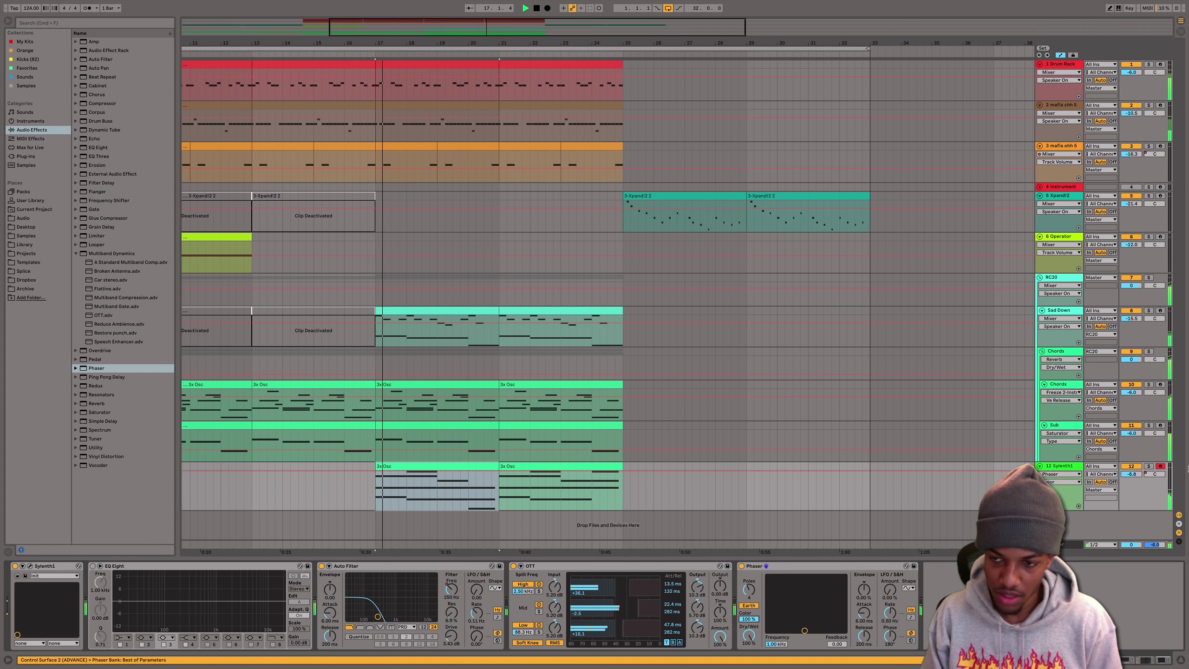
{"action": "key", "text": "space"}
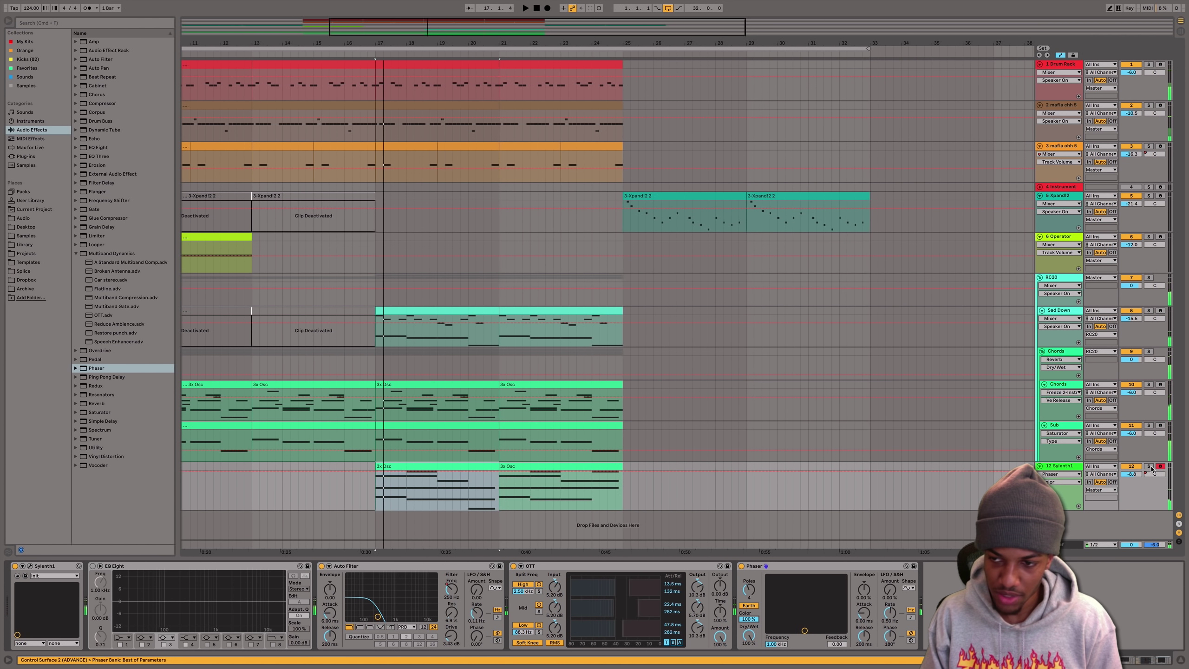
{"action": "left_click", "coordinate": [1148, 466]}
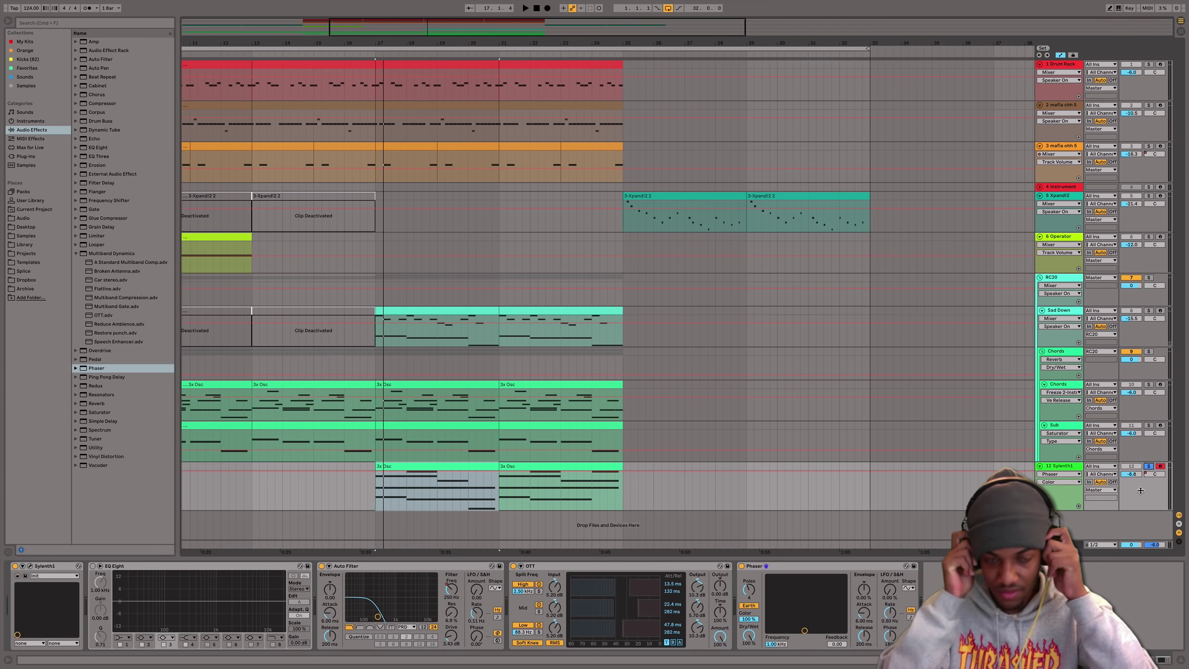
- Play the soloed Sylenth1 track and adjust the Phaser's LFO phase and LFO amount
{"action": "key", "text": "space"}
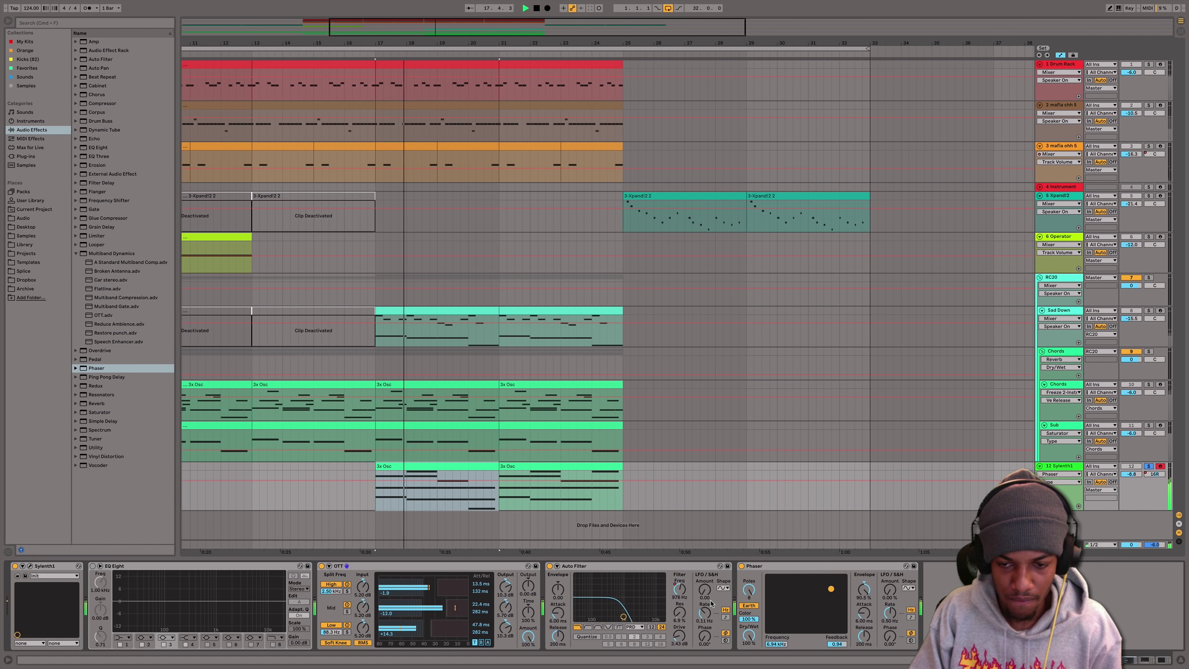
{"action": "double_click", "coordinate": [890, 637]}
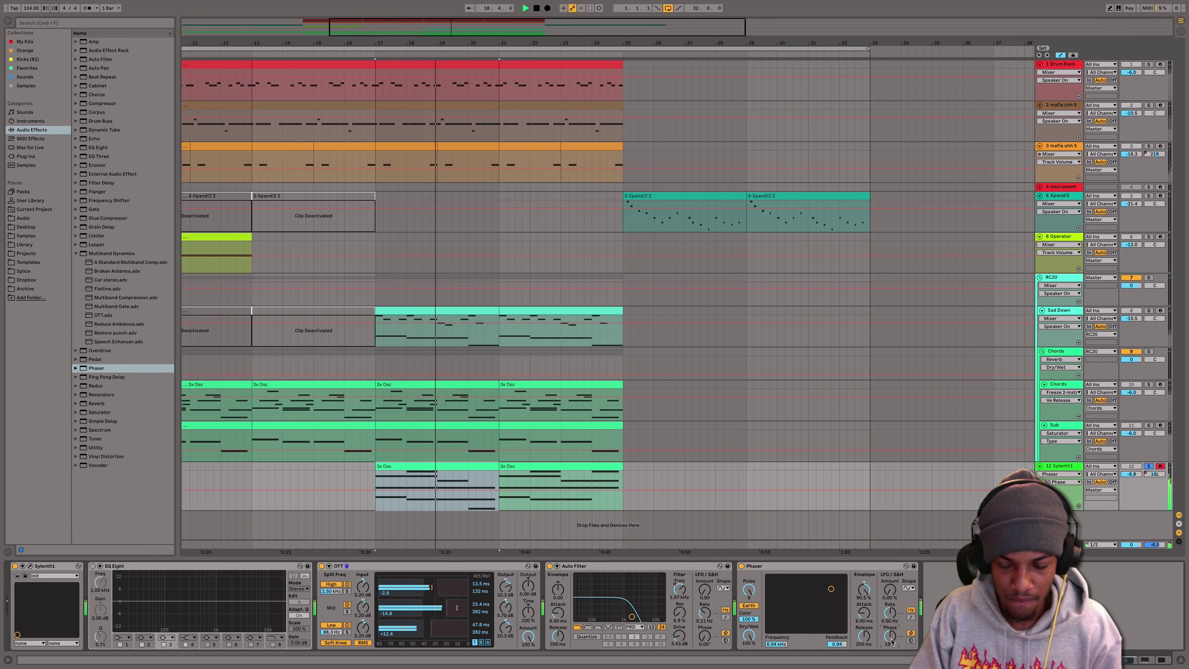
{"action": "left_click_drag", "start_coordinate": [890, 590], "coordinate": [890, 551]}
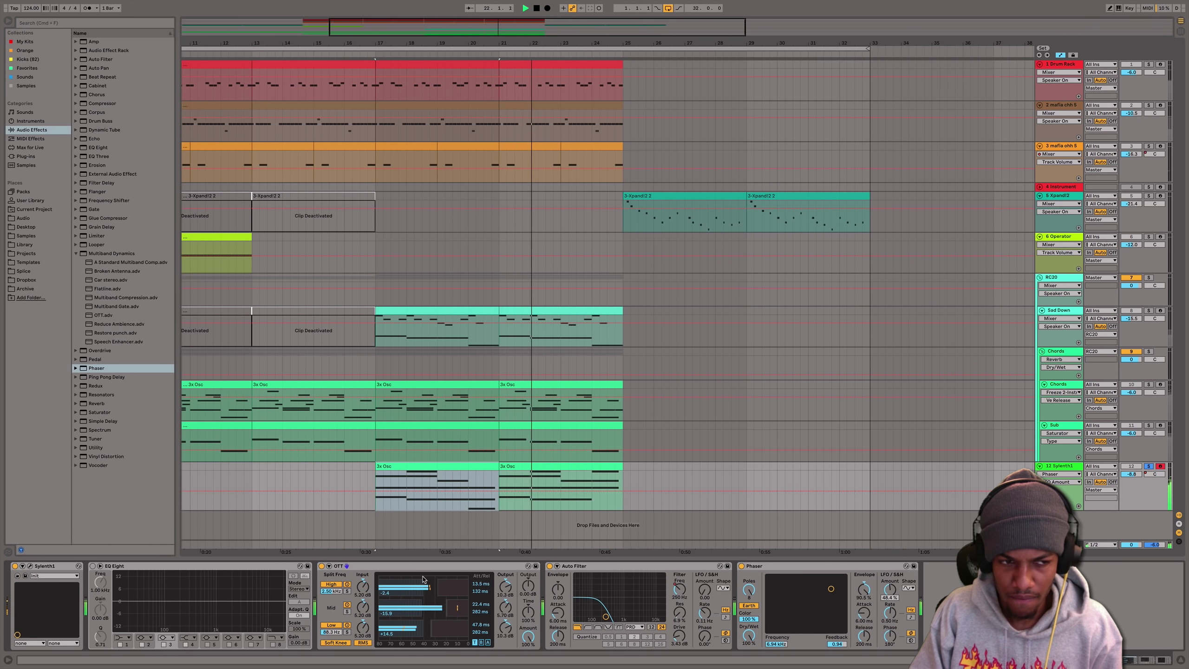
- Deactivate the Phaser, add a Flanger after it on the Sylenth1 track and listen to the soloed part
{"action": "left_click", "coordinate": [786, 569]}
{"action": "key", "text": "0"}
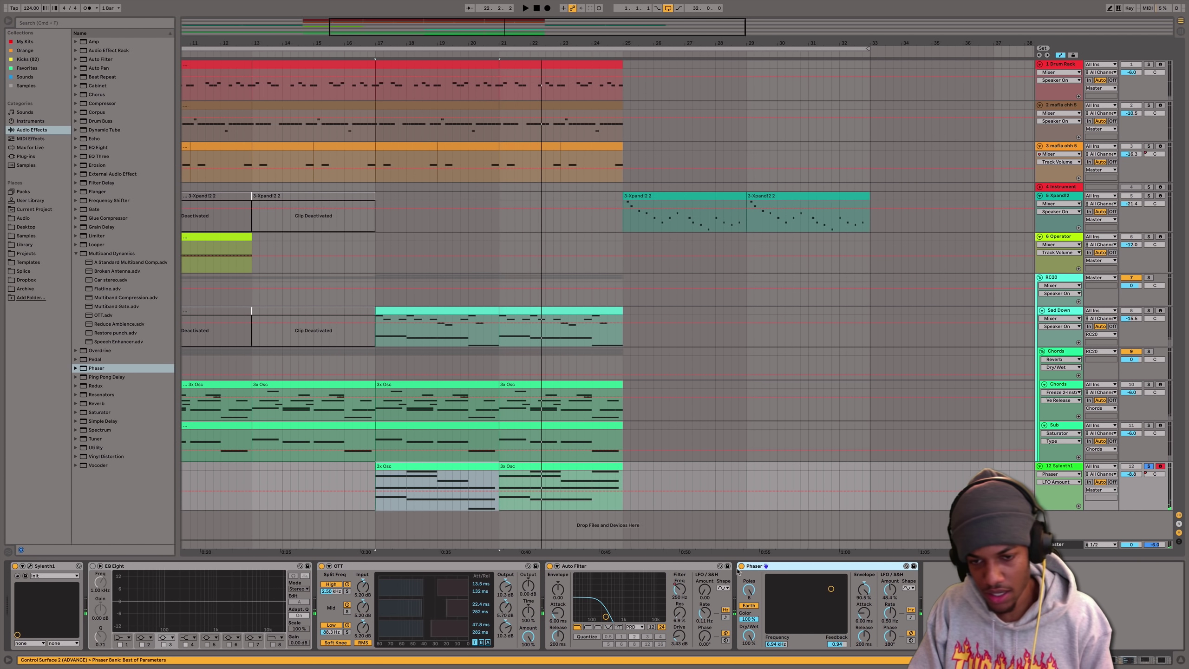
{"action": "double_click", "coordinate": [98, 192]}
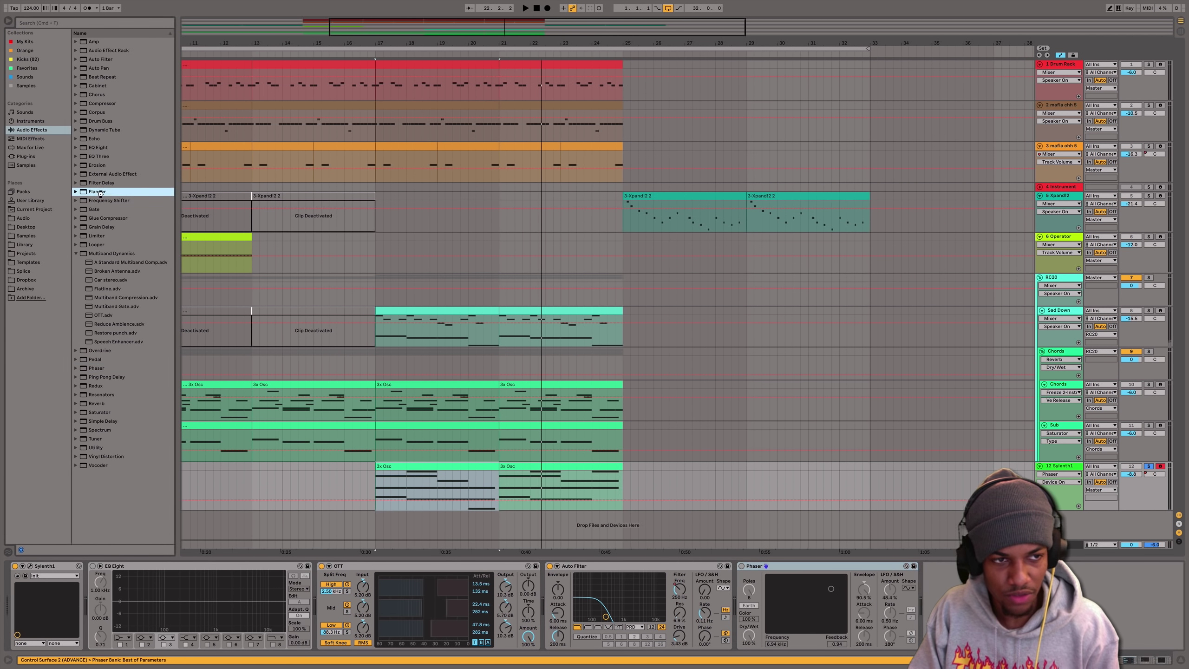
{"action": "key", "text": "space"}
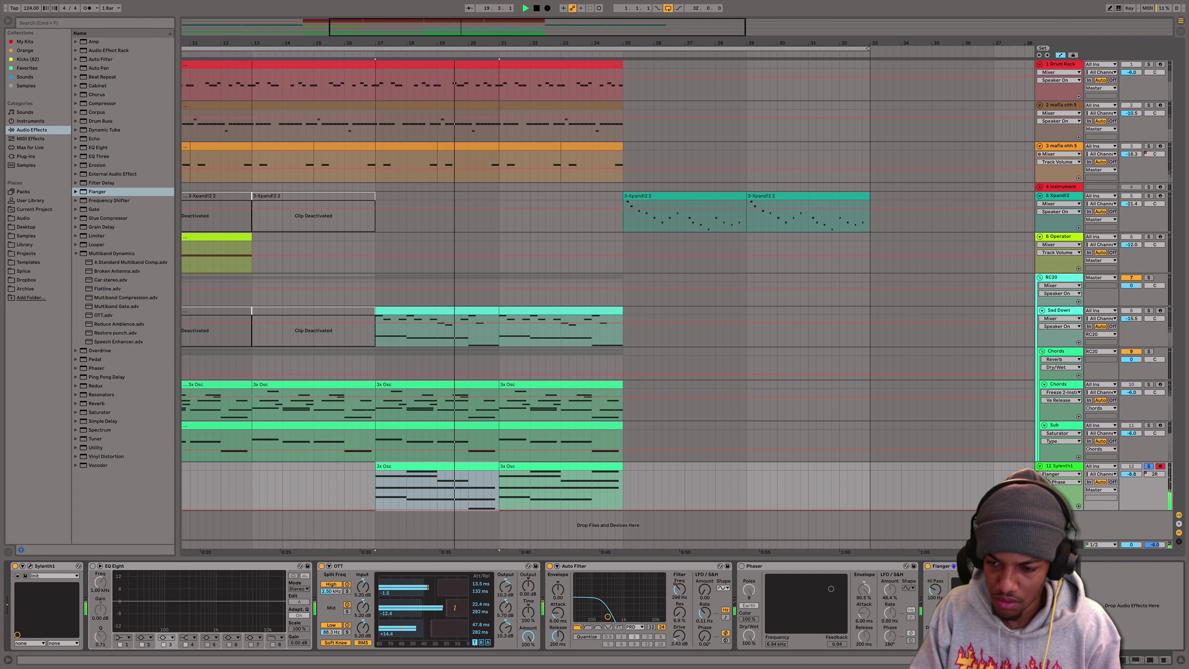
{"action": "key", "text": "space"}
- Unsolo the Sylenth1 track and lower its volume to about -18.7 dB while playing the full arrangement
{"action": "left_click_drag", "start_coordinate": [1134, 479], "coordinate": [1134, 487]}
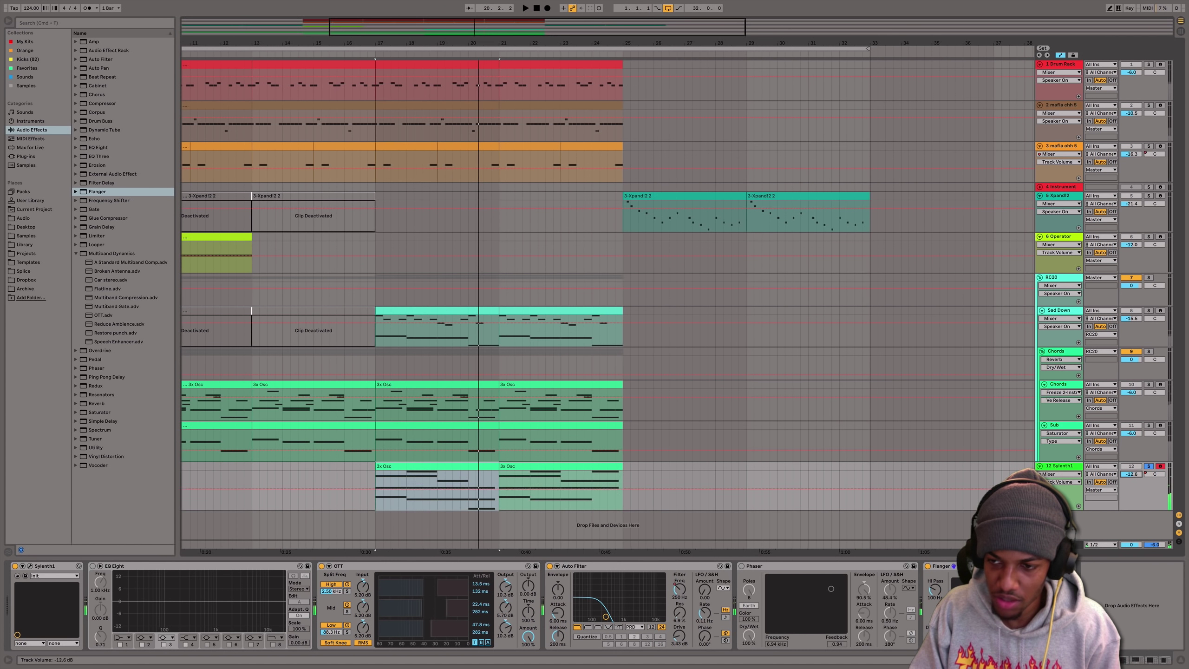
{"action": "left_click", "coordinate": [1149, 466]}
{"action": "key", "text": "space"}
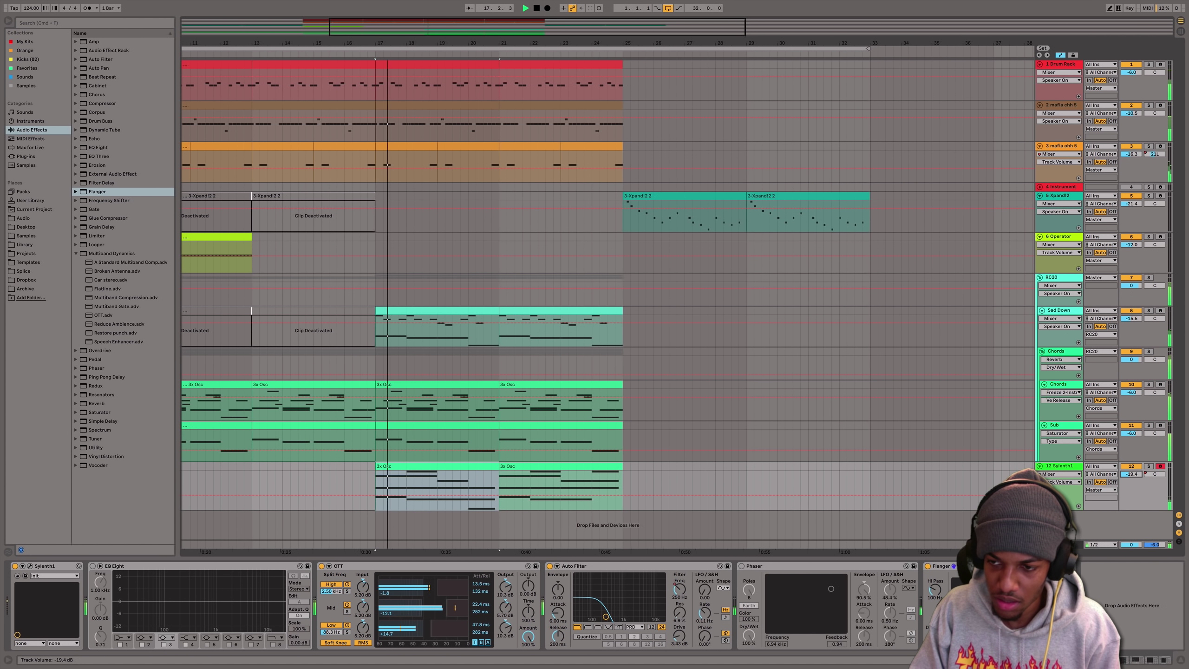
{"action": "left_click_drag", "start_coordinate": [1135, 479], "coordinate": [1136, 478]}
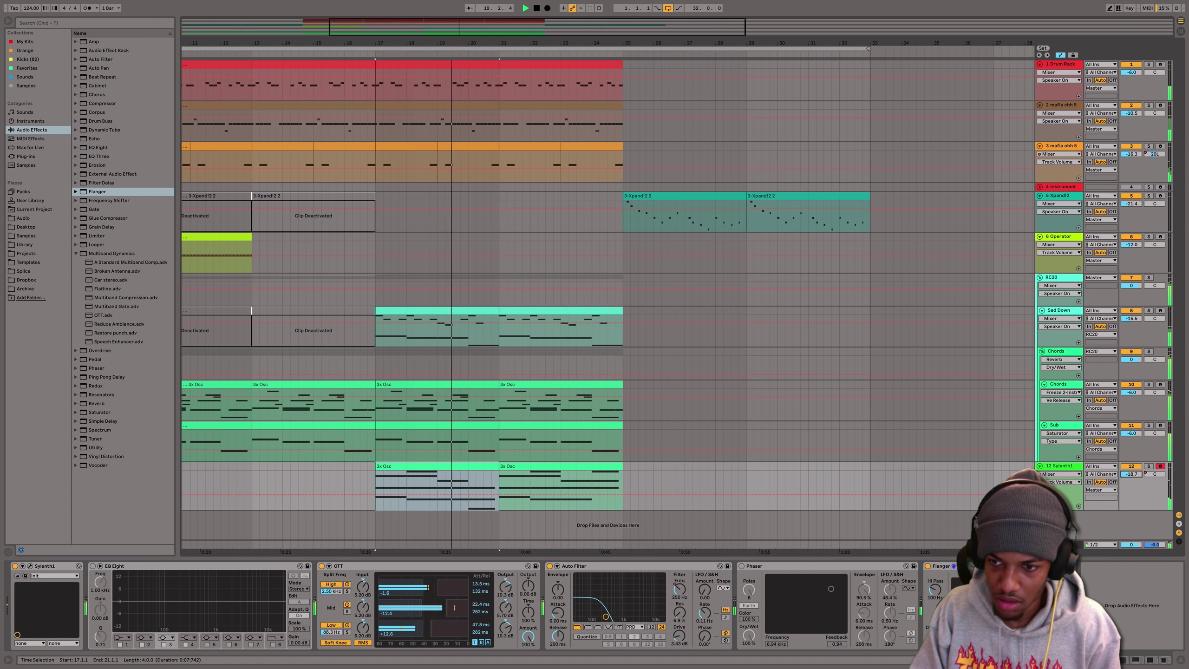
- Transpose all notes in the Sad Down clip at bar 21 up one octave
{"action": "key", "text": "super+alt+l"}
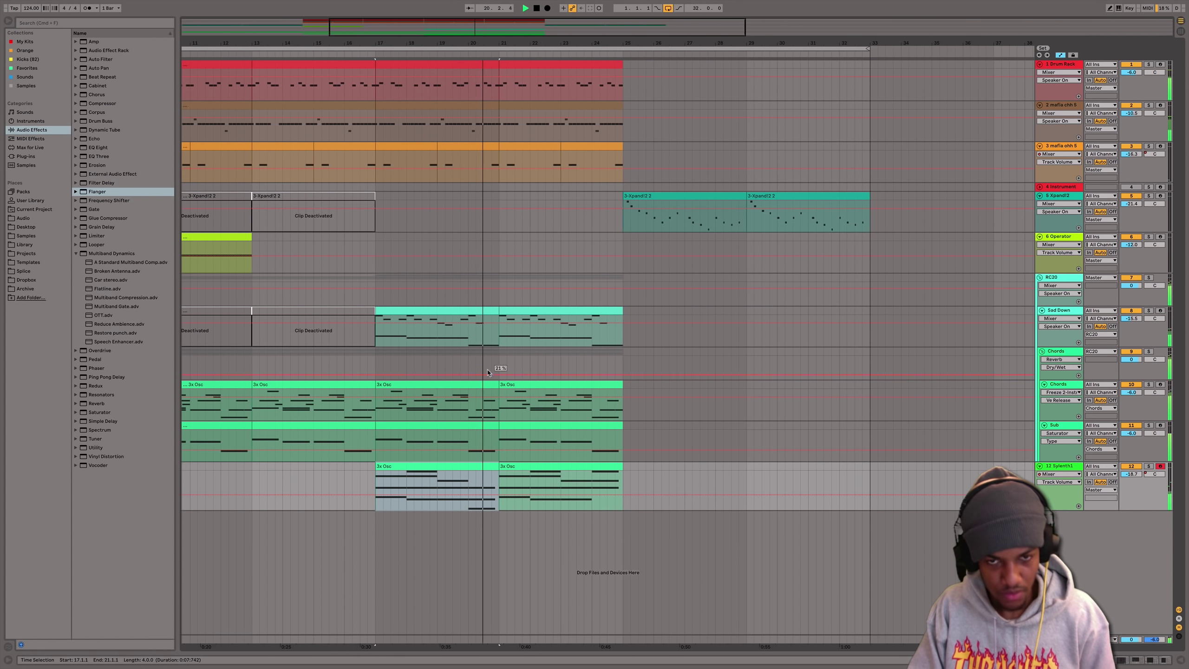
{"action": "double_click", "coordinate": [526, 322]}
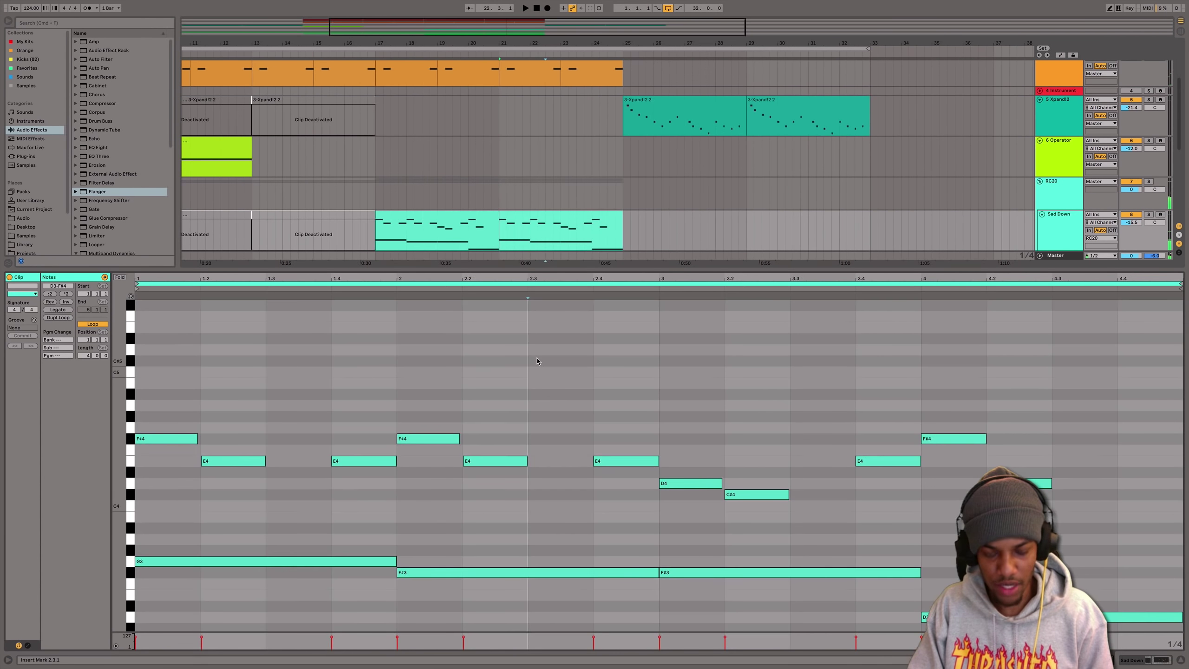
{"action": "key", "text": "super+a"}
{"action": "key", "text": "shift+Up"}
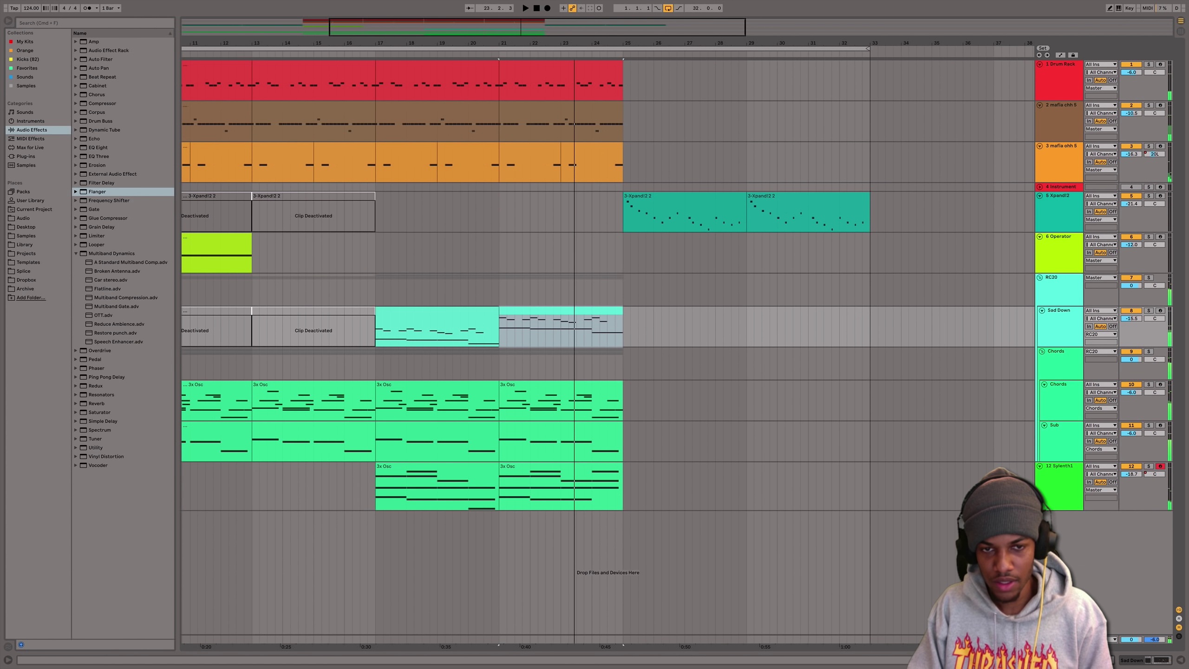
{"action": "key", "text": "super+alt+l"}
- Freeze the Sad Down track in the RC20 group
{"action": "left_click", "coordinate": [1075, 292]}
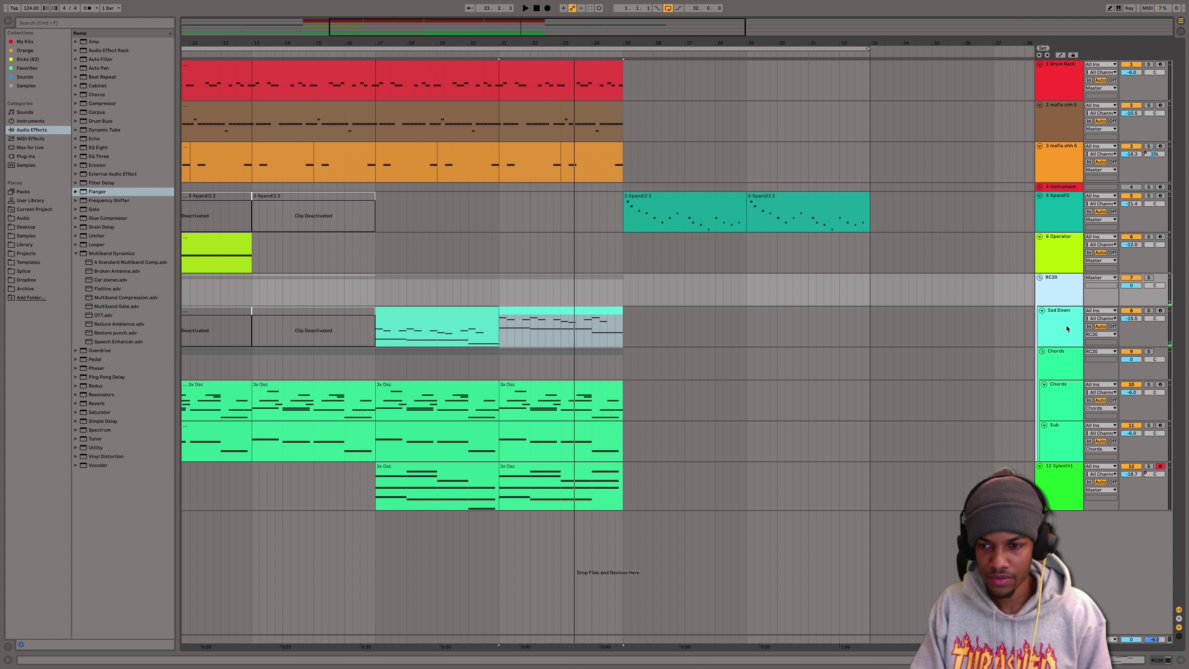
{"action": "right_click", "coordinate": [767, 338]}
{"action": "left_click", "coordinate": [795, 381]}
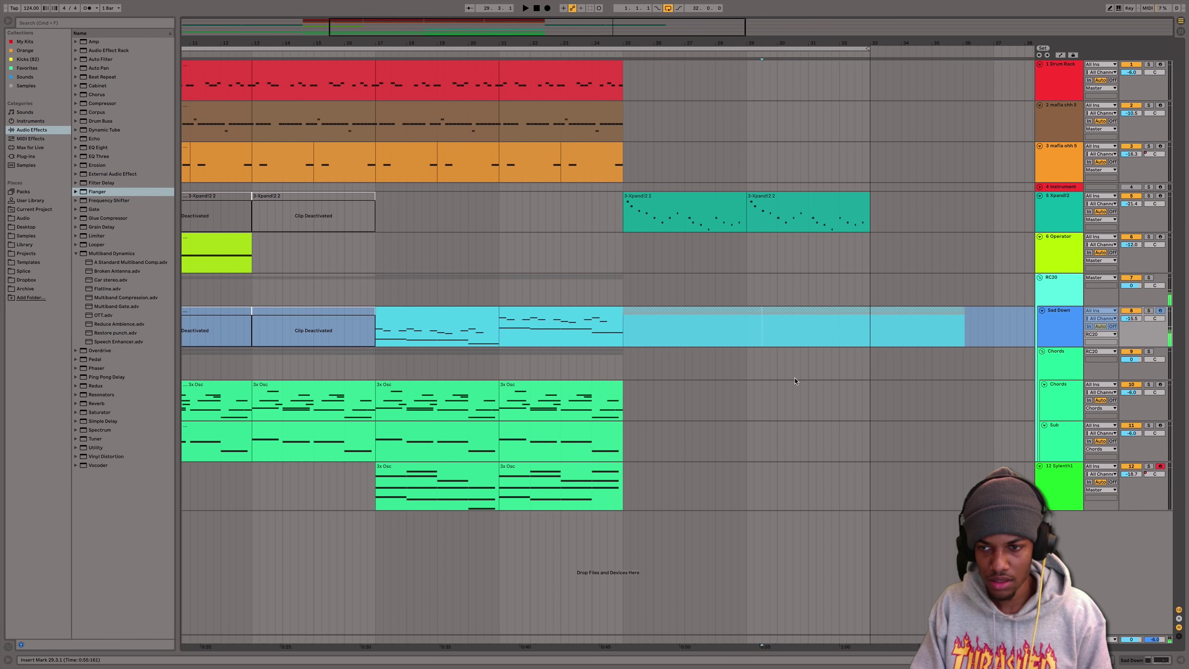
- Copy the frozen Sad Down clip at bar 17 onto a new audio track below Sylenth1, and unfreeze Sad Down
{"action": "left_click", "coordinate": [1068, 482]}
{"action": "key", "text": "super+t"}
{"action": "left_click", "coordinate": [437, 307]}
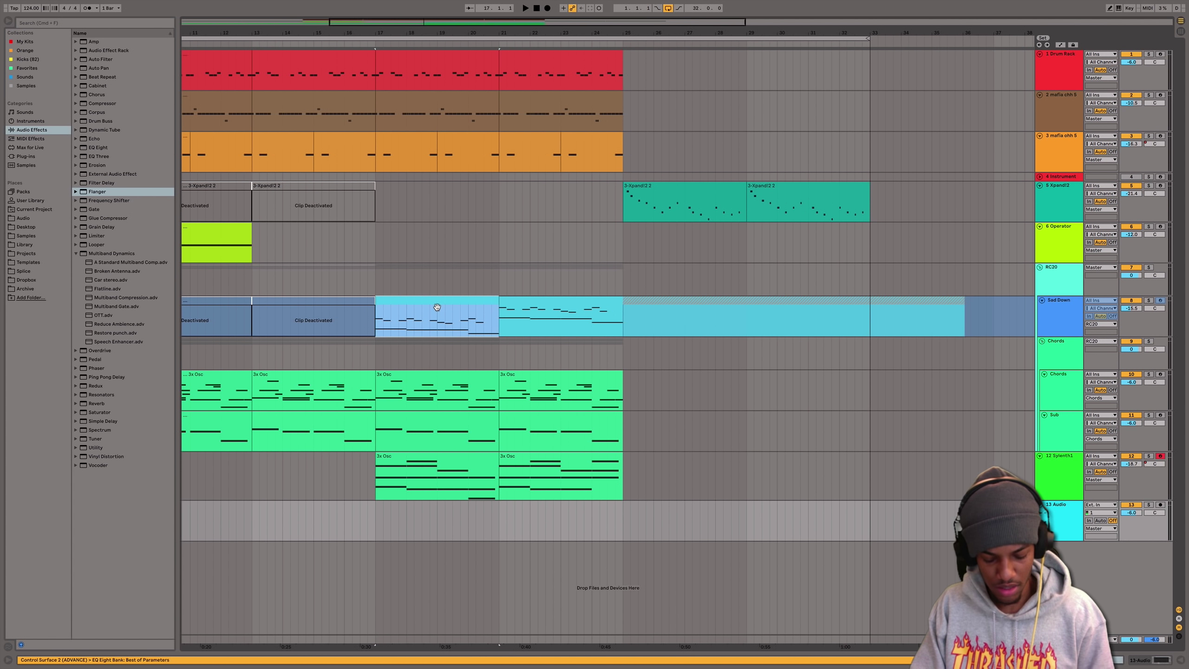
{"action": "left_click_drag", "start_coordinate": [436, 307], "coordinate": [435, 533]}
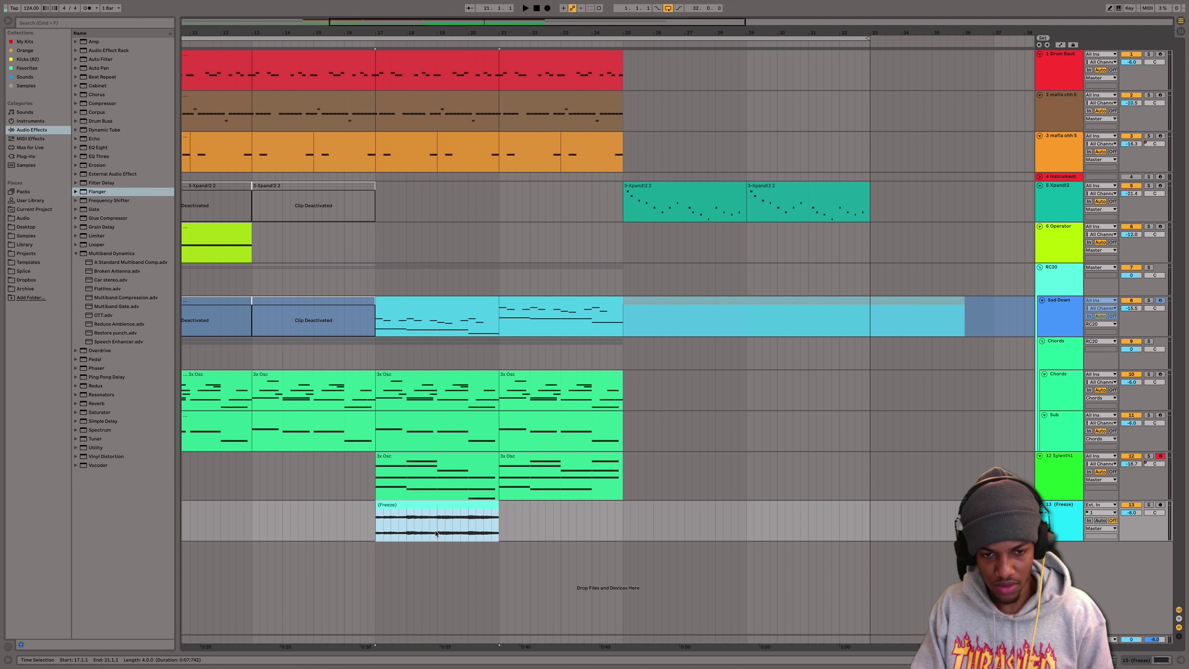
{"action": "right_click", "coordinate": [532, 324]}
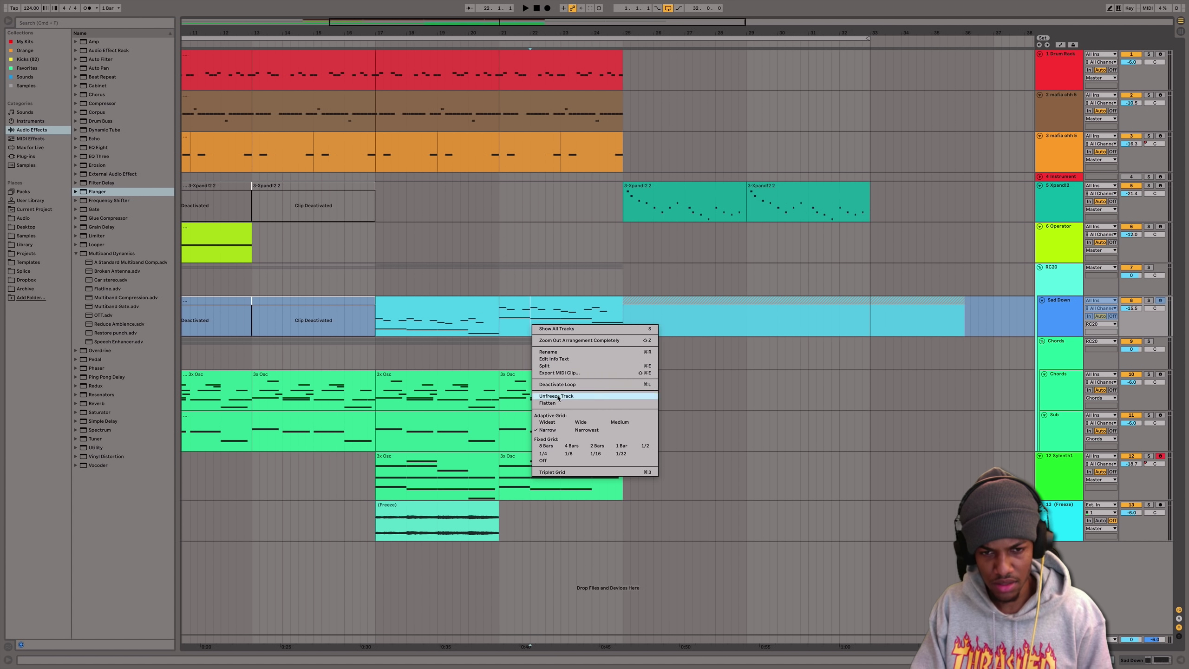
{"action": "left_click", "coordinate": [557, 396]}
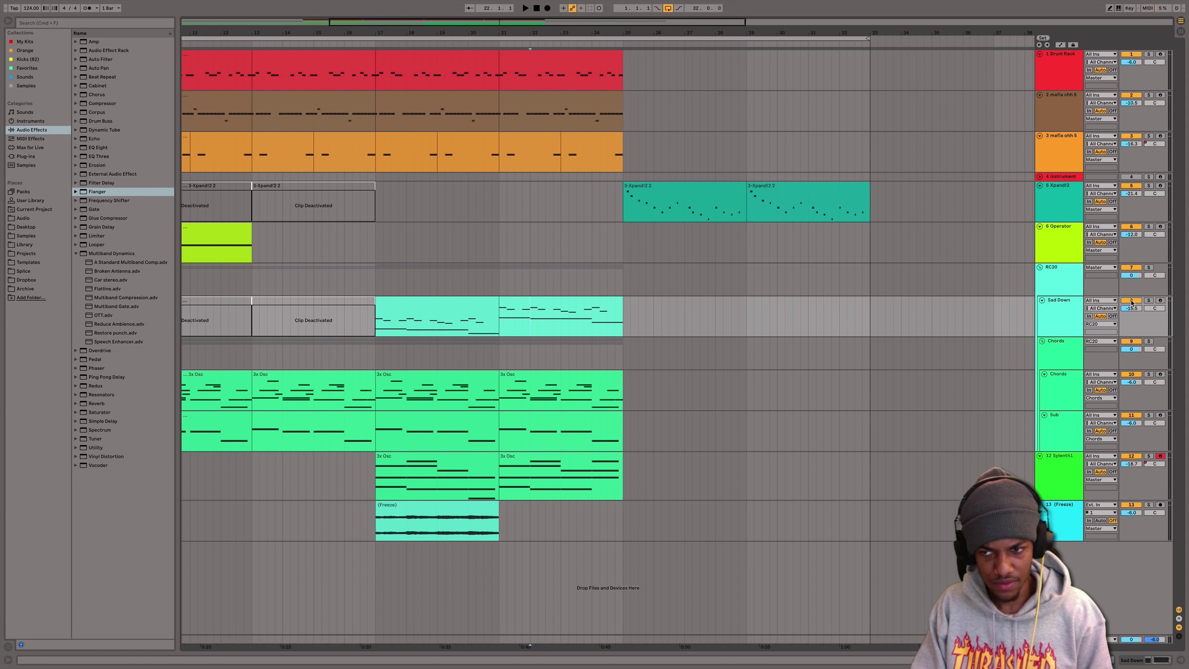
- Open the new frozen audio clip at bar 17, set its transpose to 12 semitones and play it
{"action": "double_click", "coordinate": [449, 514]}
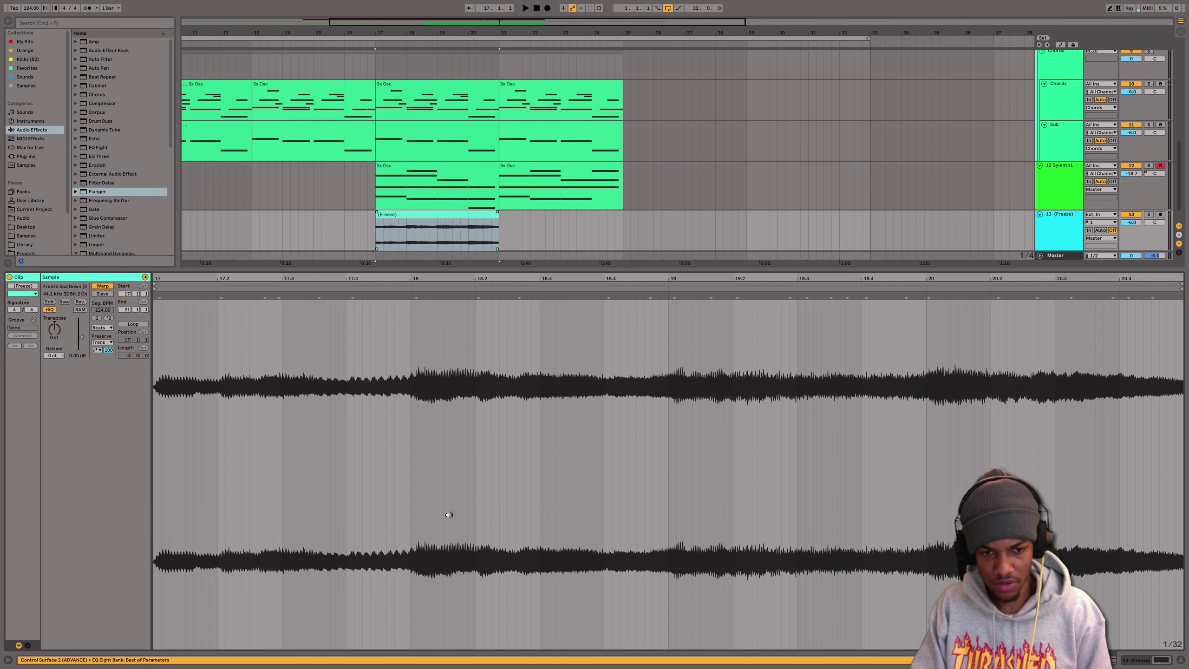
{"action": "left_click", "coordinate": [53, 336]}
{"action": "type", "text": "12"}
{"action": "key", "text": "Return"}
{"action": "key", "text": "space"}
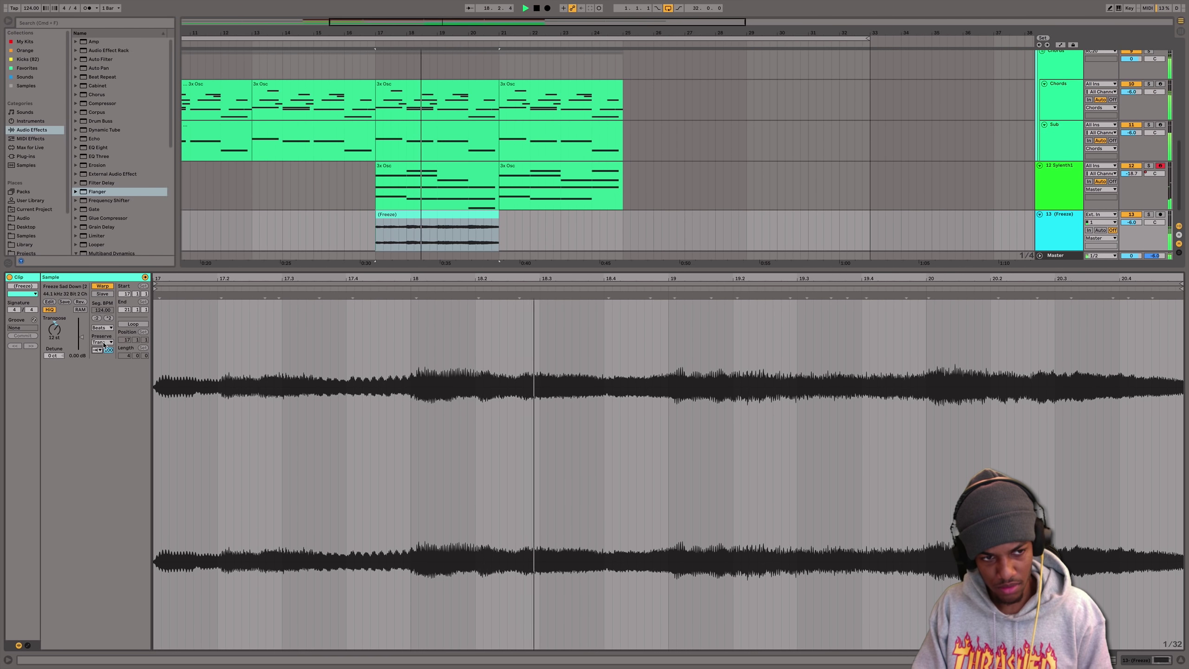
- Try the Beats warp mode's preserve settings 1/32, 1/4 and 1/8 on the audio clip during playback
{"action": "left_click", "coordinate": [104, 341]}
{"action": "left_click", "coordinate": [98, 384]}
{"action": "left_click", "coordinate": [103, 342]}
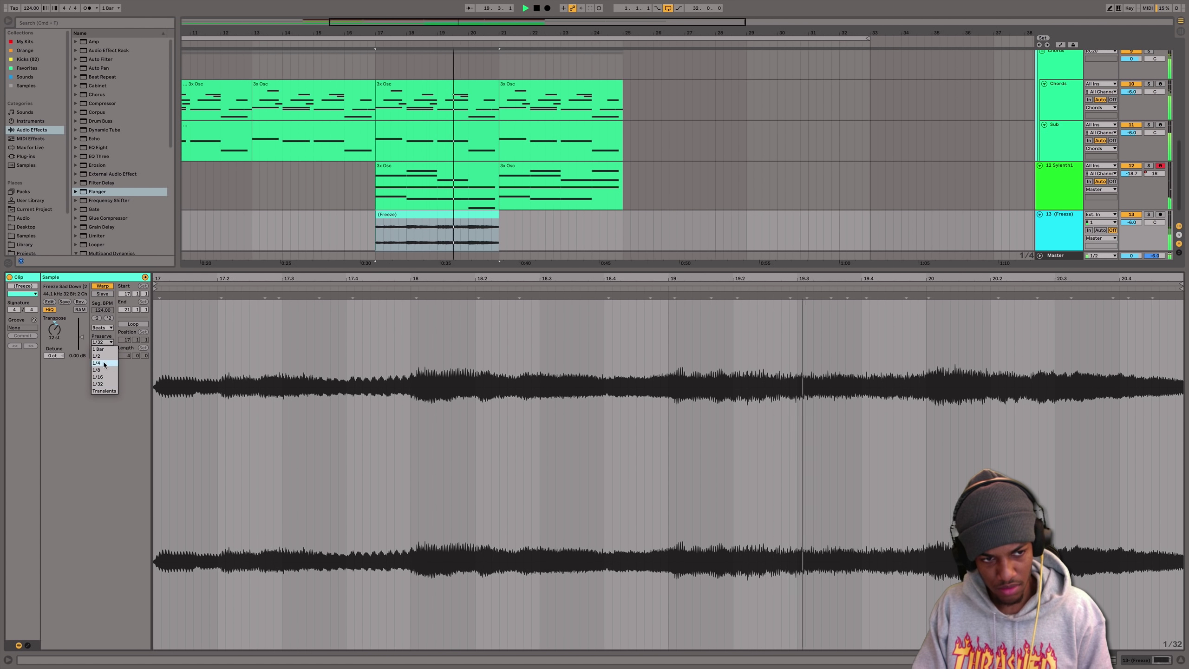
{"action": "left_click", "coordinate": [104, 364]}
{"action": "left_click", "coordinate": [103, 342]}
{"action": "left_click", "coordinate": [100, 370]}
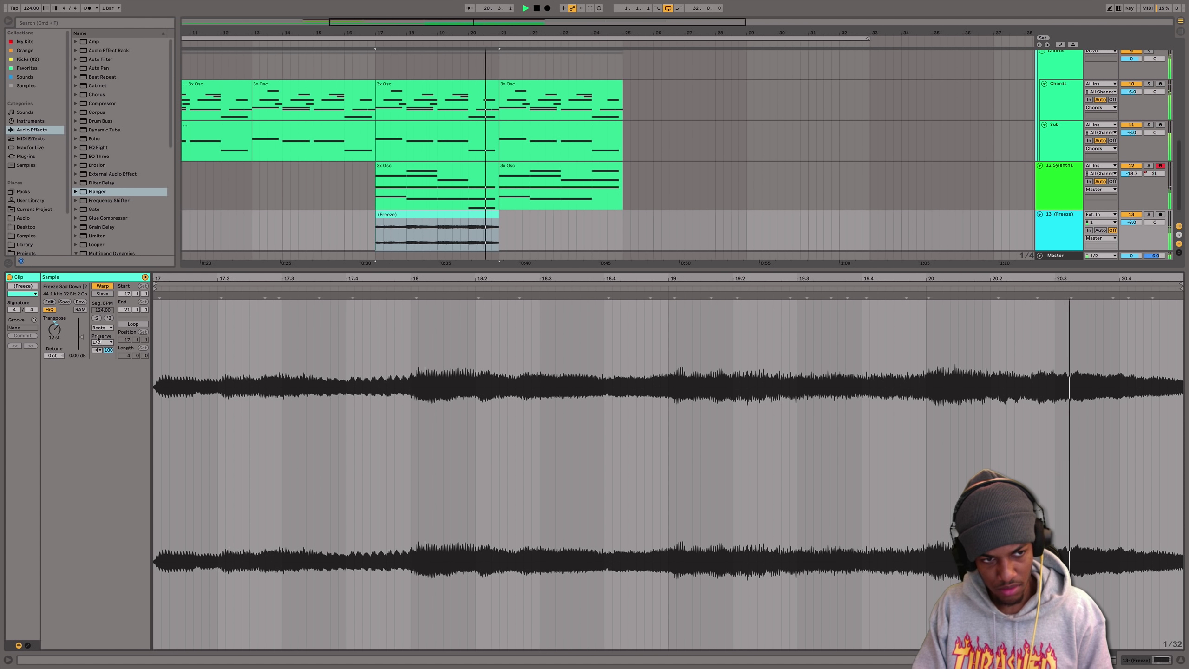
- Try Complex warping on the audio clip, settle on the Tones warp mode and set its transpose to -12 semitones
{"action": "left_click", "coordinate": [102, 328]}
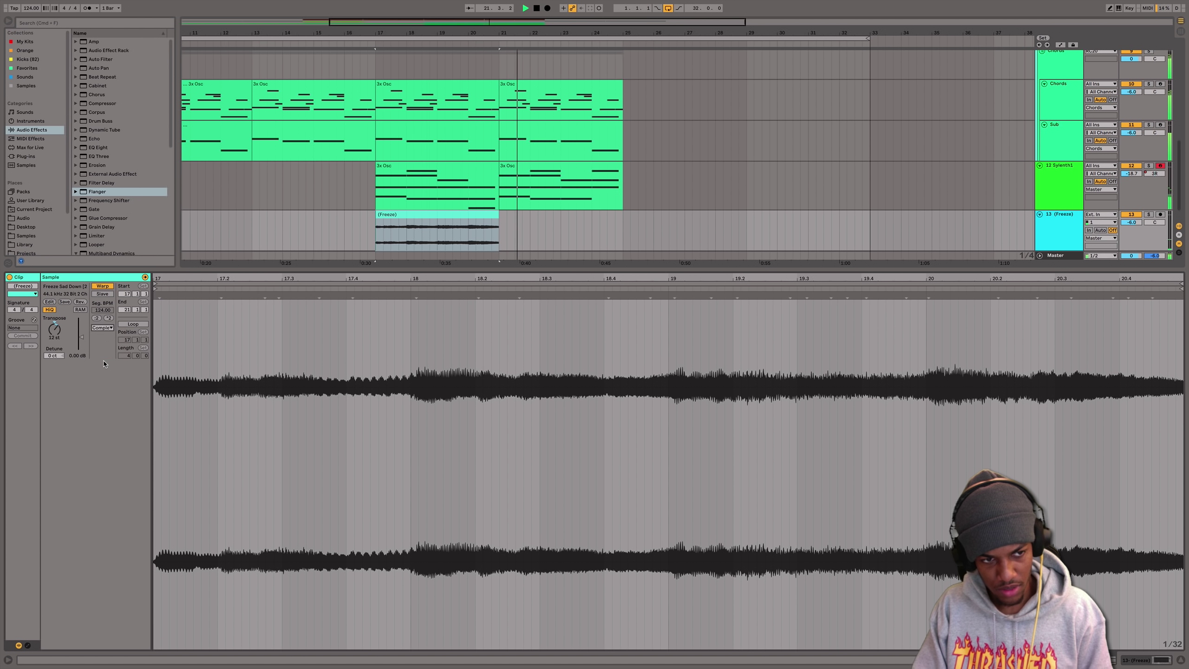
{"action": "left_click", "coordinate": [102, 328]}
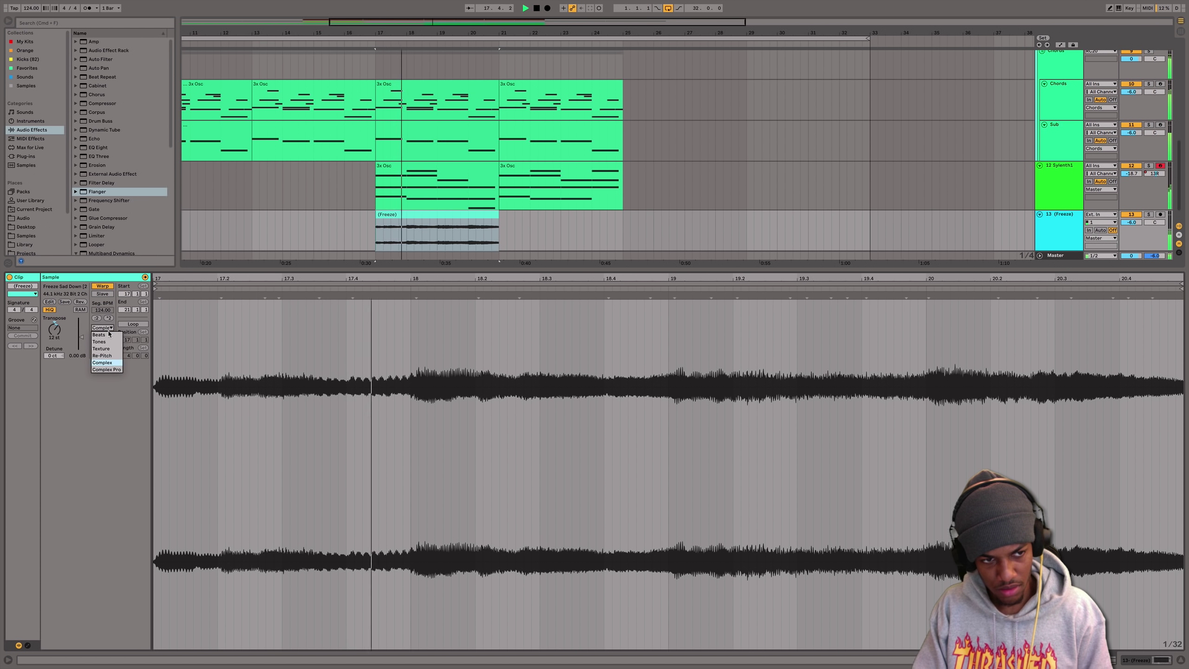
{"action": "left_click", "coordinate": [108, 342]}
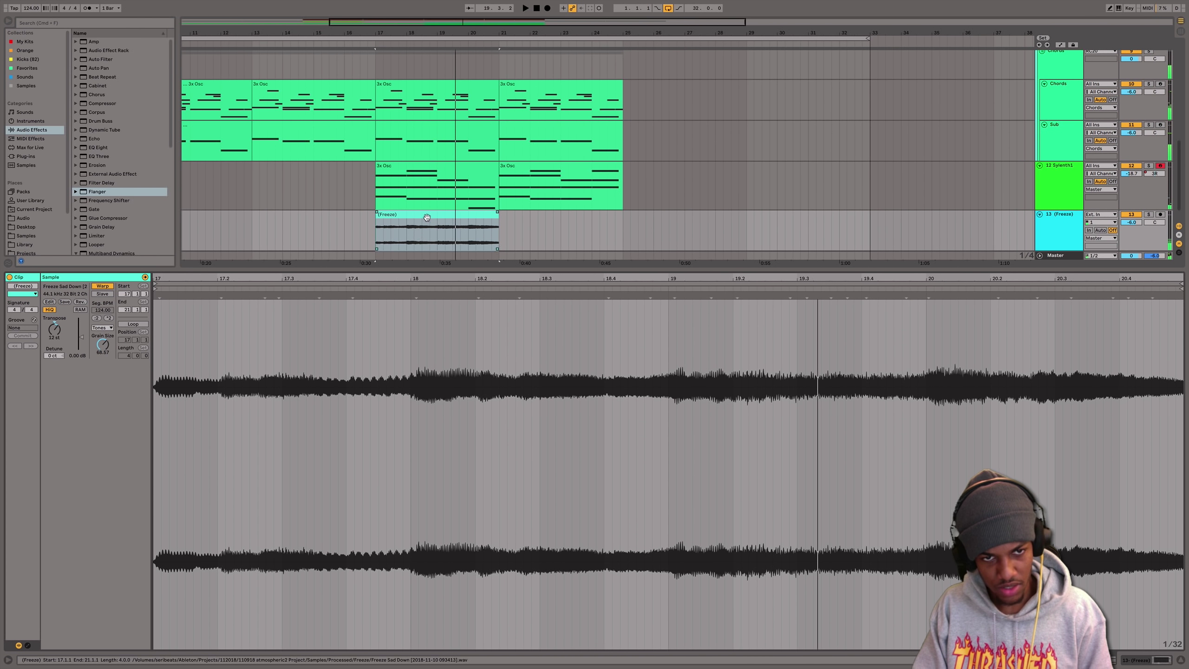
{"action": "type", "text": "-12"}
{"action": "key", "text": "Return"}
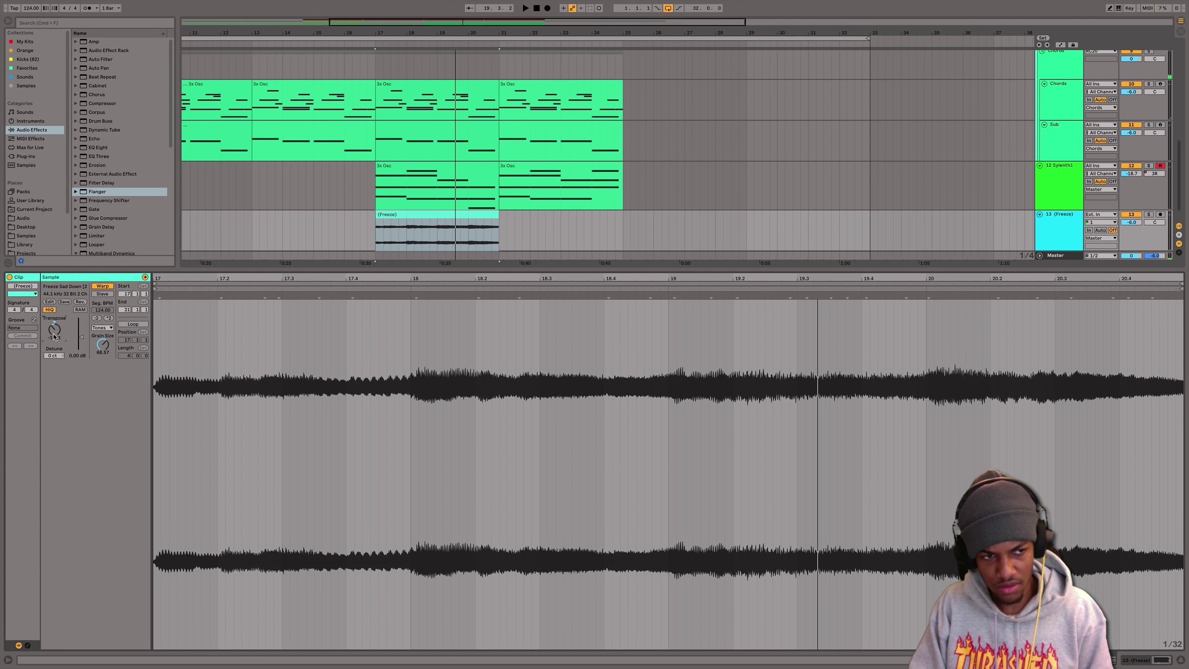
- Increase the frozen audio clip's grain size, move the clip to bar 1 and play it
{"action": "key", "text": "space"}
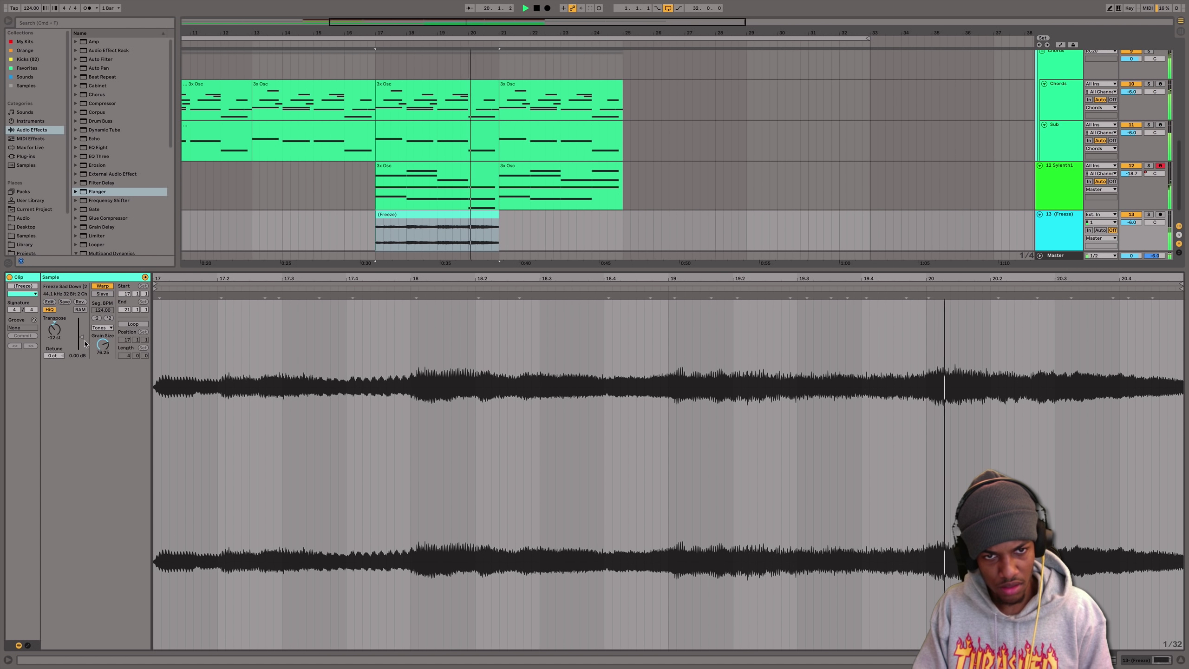
{"action": "left_click_drag", "start_coordinate": [385, 34], "coordinate": [394, 12]}
{"action": "left_click_drag", "start_coordinate": [172, 250], "coordinate": [199, 223]}
{"action": "key", "text": "space"}
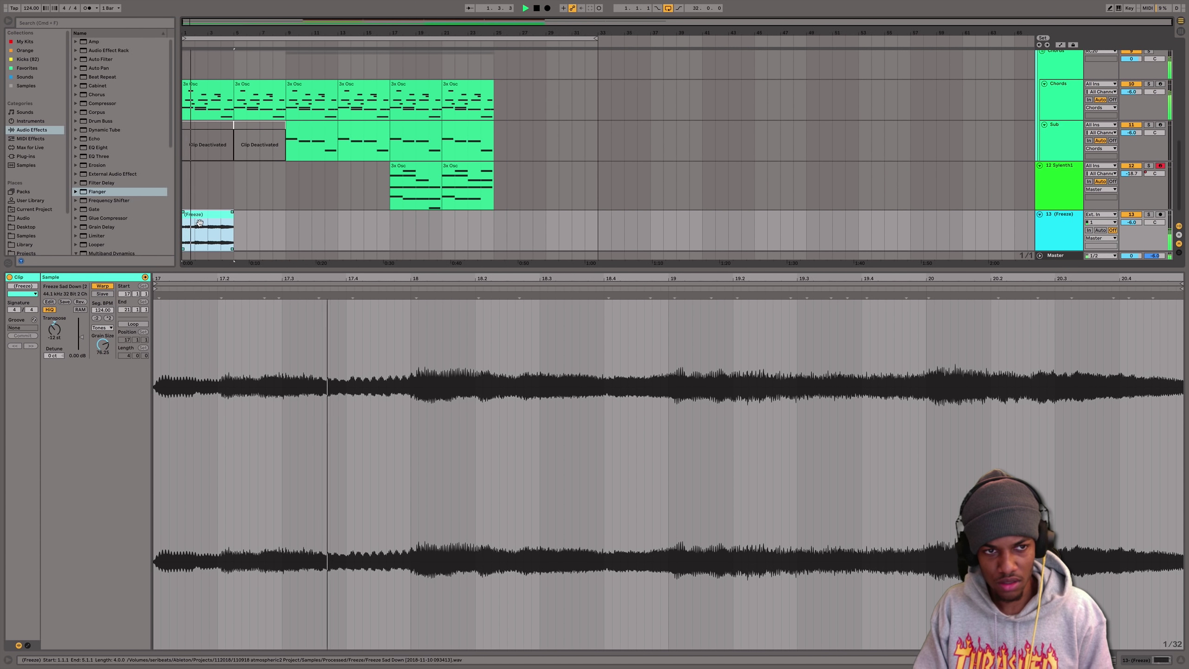
- Deactivate the Xpand!2 clip at bar 1 and duplicate the frozen audio clip to bar 5
{"action": "scroll", "coordinate": [200, 215], "scroll_direction": "up", "scroll_amount": 10}
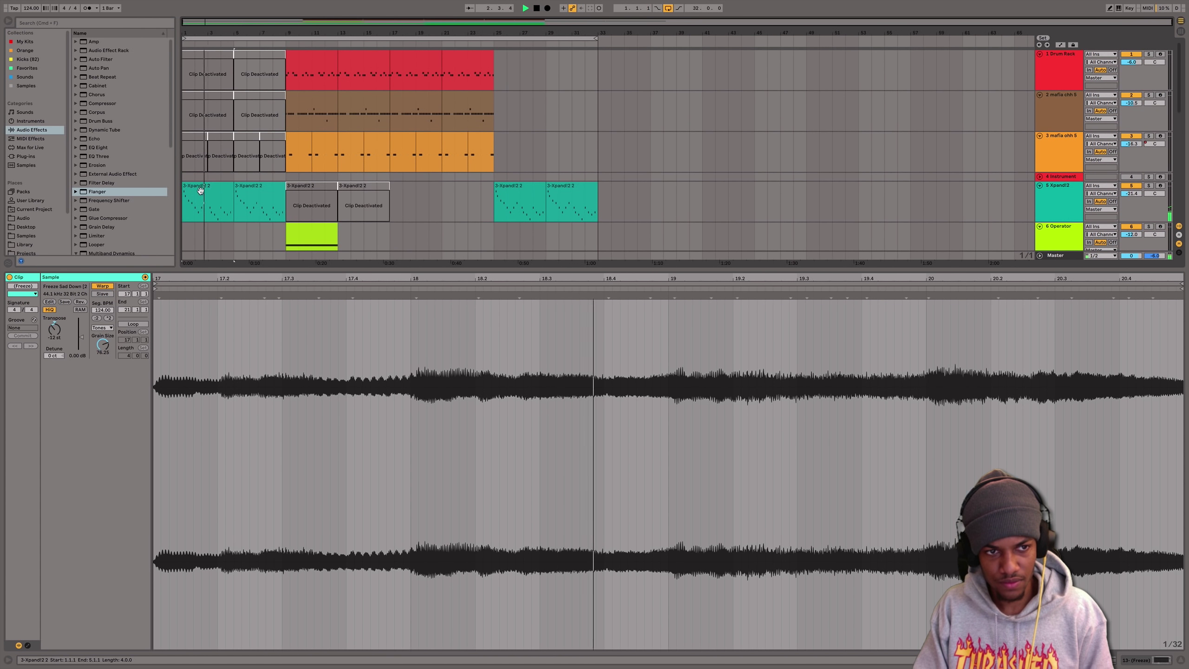
{"action": "left_click", "coordinate": [200, 189]}
{"action": "key", "text": "0"}
{"action": "scroll", "coordinate": [228, 200], "scroll_direction": "down", "scroll_amount": 3}
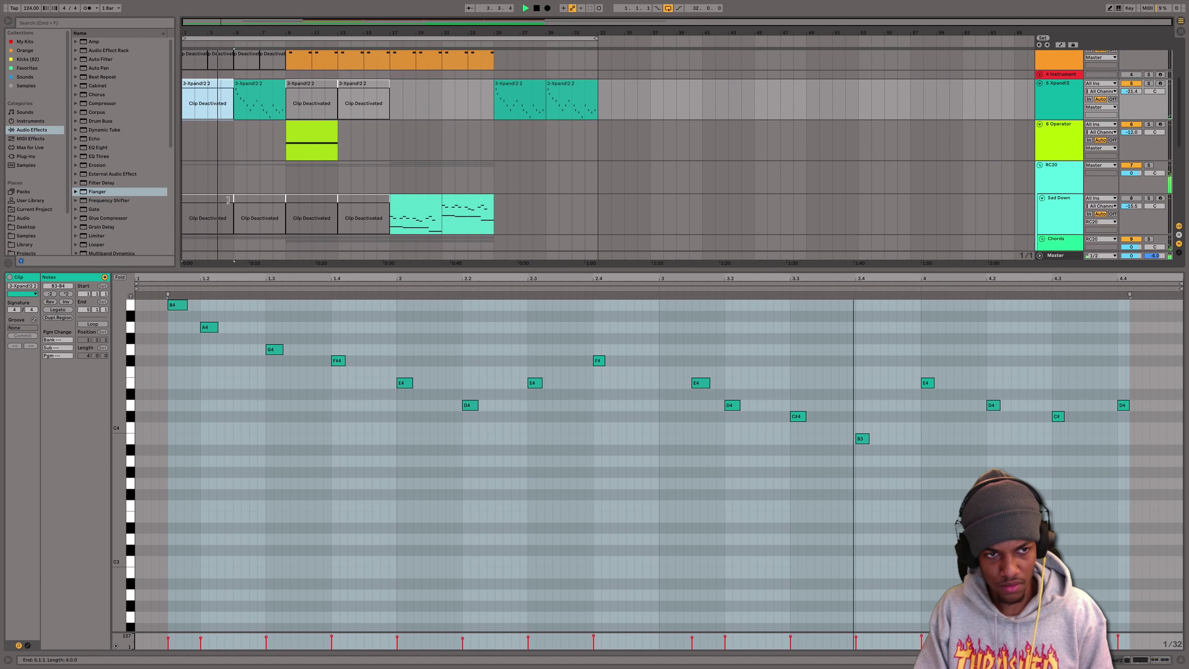
{"action": "scroll", "coordinate": [228, 201], "scroll_direction": "down", "scroll_amount": 5}
{"action": "left_click", "coordinate": [259, 197]}
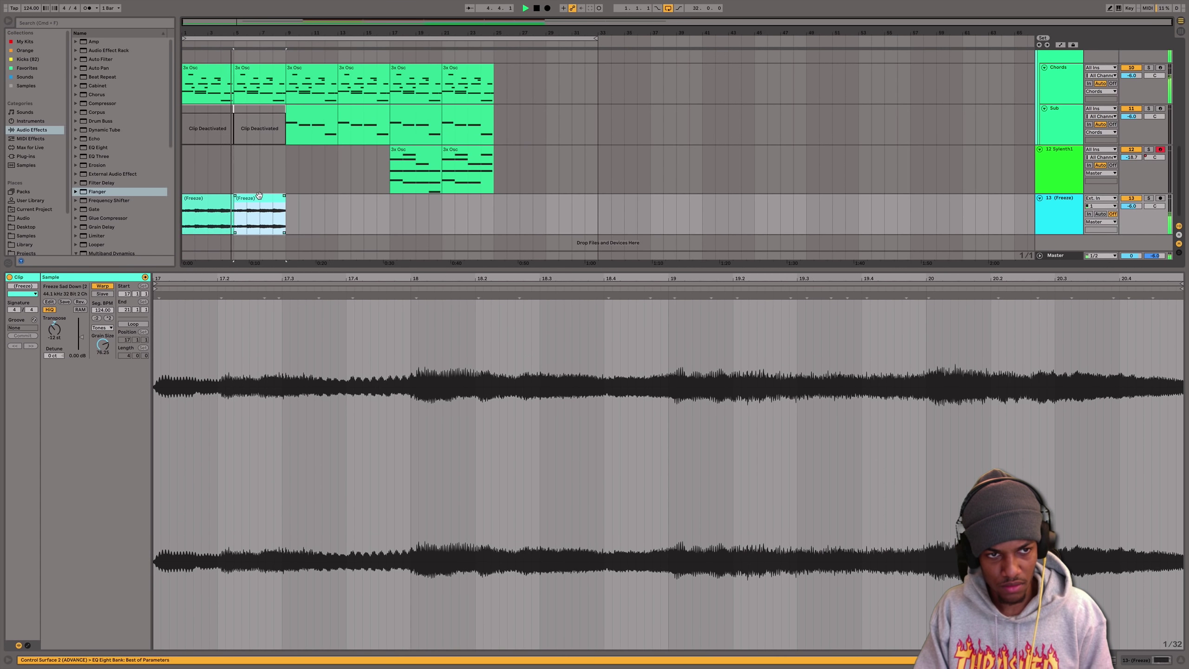
- Transpose the notes of the Xpand!2 clip at bar 5 up one octave and listen with the frozen audio layer
{"action": "scroll", "coordinate": [258, 196], "scroll_direction": "up", "scroll_amount": 8}
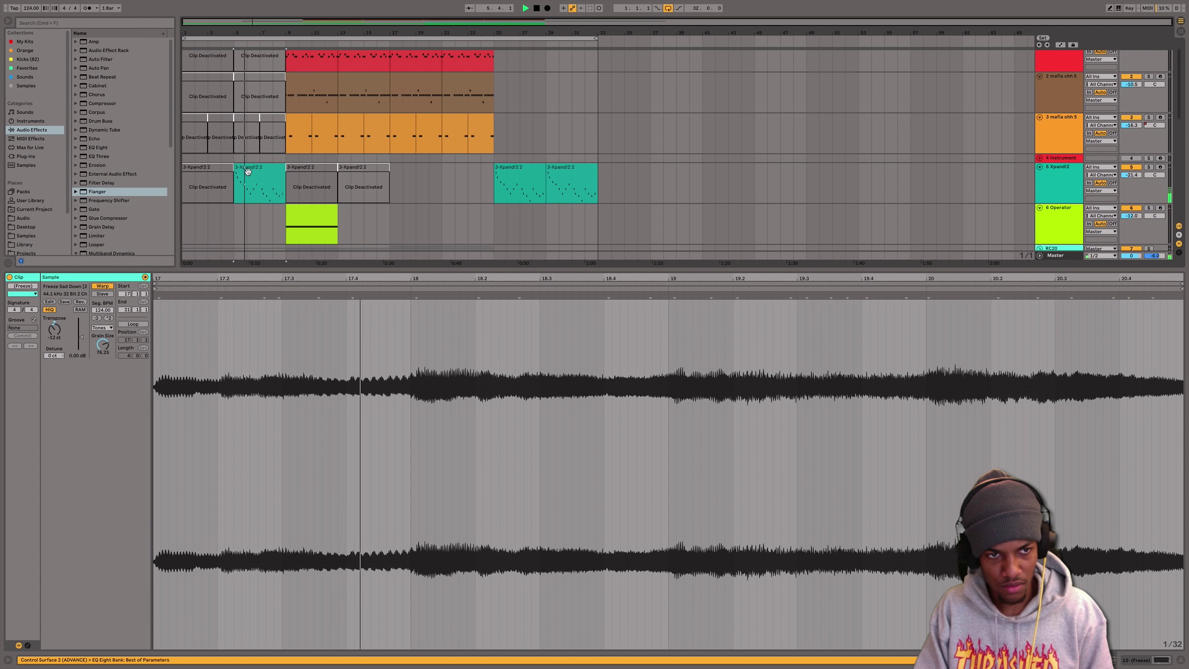
{"action": "left_click", "coordinate": [248, 171]}
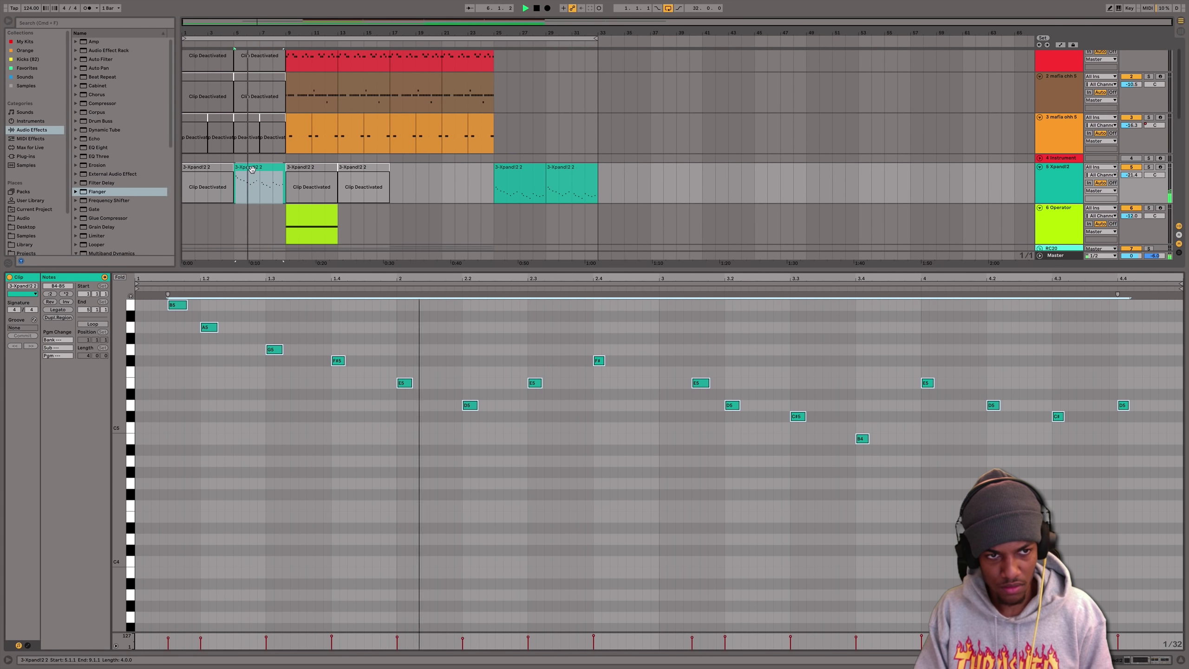
{"action": "scroll", "coordinate": [252, 170], "scroll_direction": "down", "scroll_amount": 8}
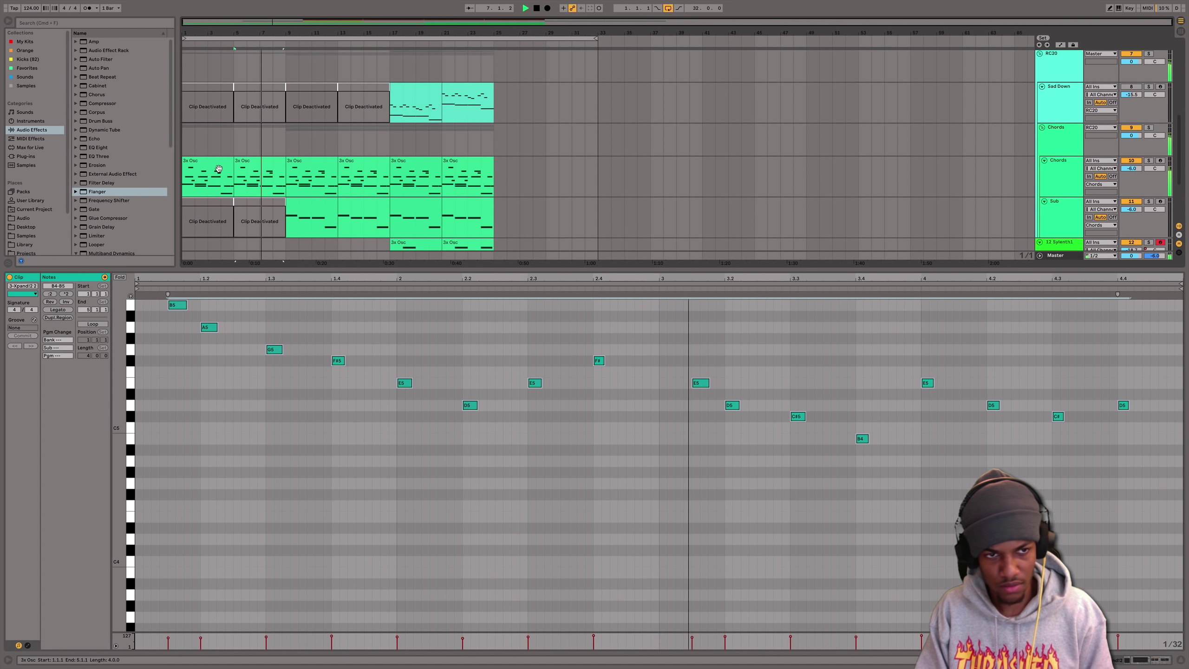
{"action": "left_click", "coordinate": [218, 169]}
{"action": "scroll", "coordinate": [220, 187], "scroll_direction": "down", "scroll_amount": 3}
{"action": "left_click", "coordinate": [222, 207]}
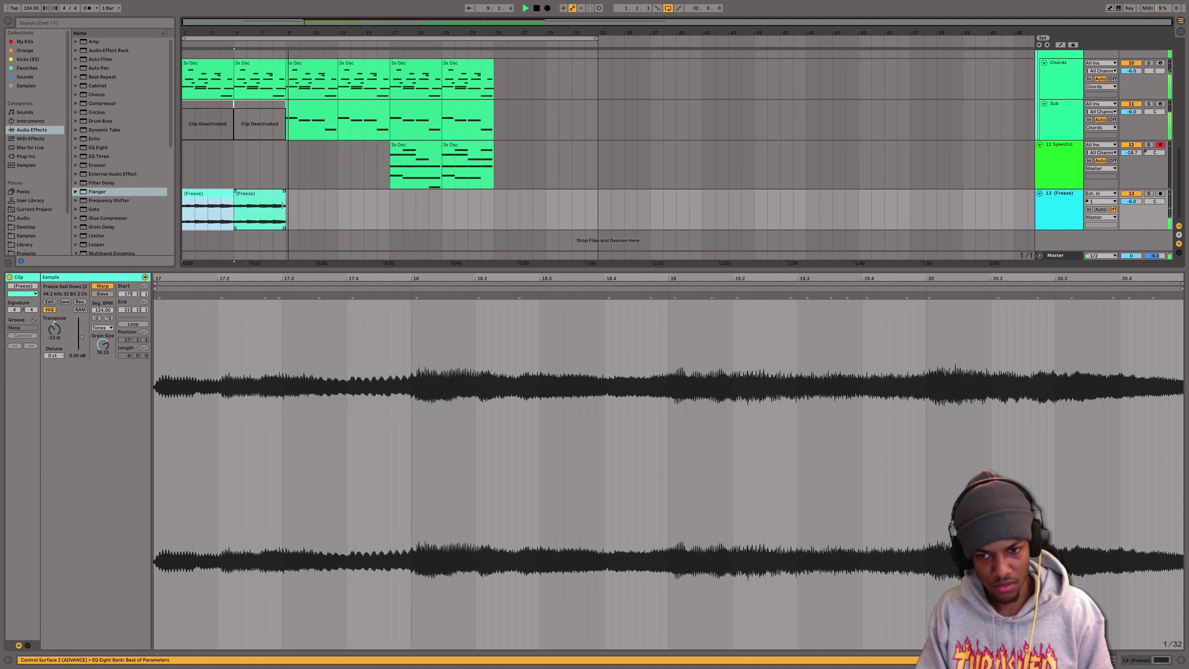
- Close the clip view, show the Operator track's EQ Eight 8 Frequency A automation and play from bar 9
{"action": "left_click", "coordinate": [1183, 665]}
{"action": "left_click", "coordinate": [1059, 251]}
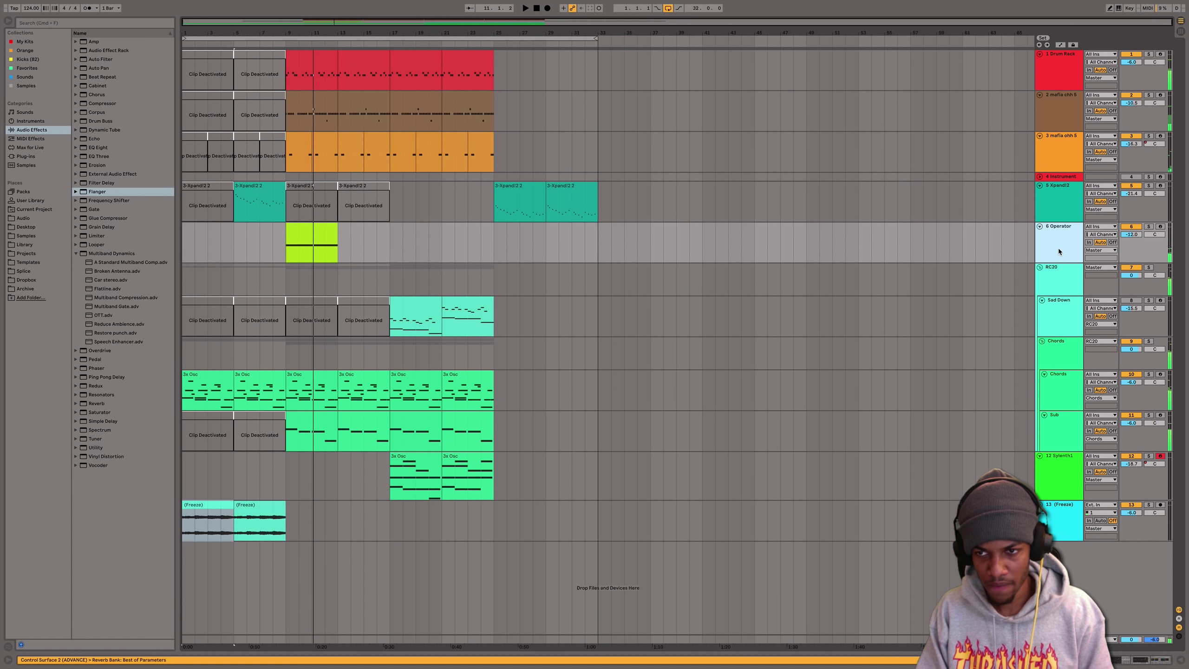
{"action": "key", "text": "a"}
{"action": "left_click", "coordinate": [1070, 236]}
{"action": "left_click", "coordinate": [1058, 249]}
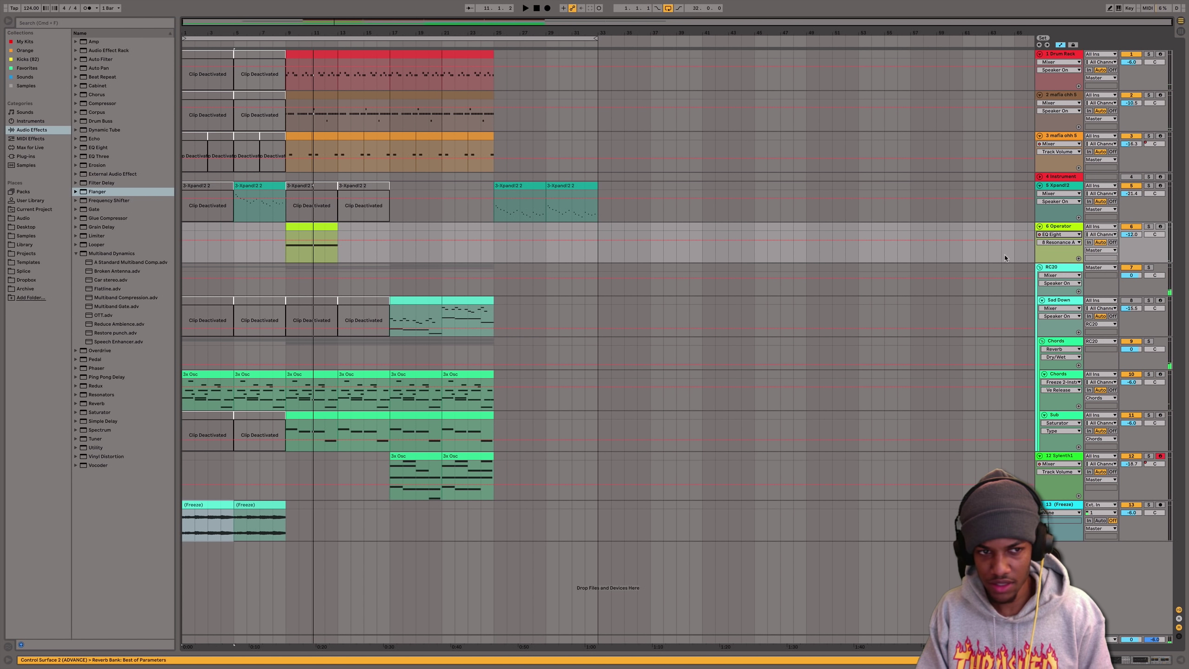
{"action": "left_click", "coordinate": [1061, 241]}
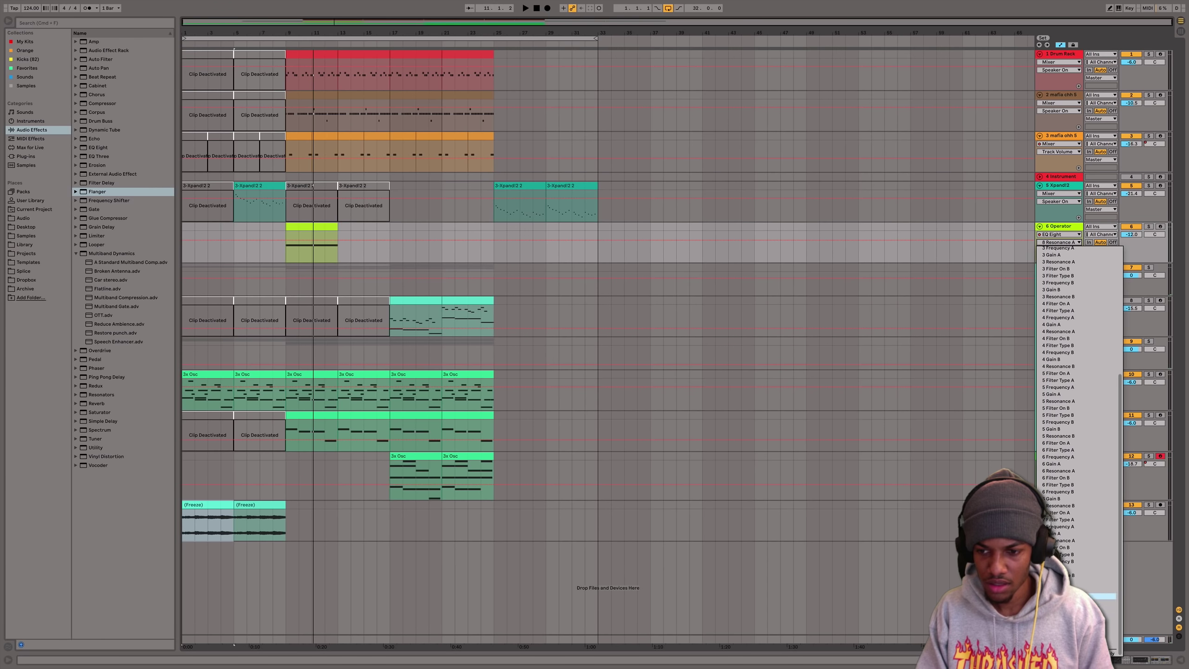
{"action": "left_click", "coordinate": [1102, 596]}
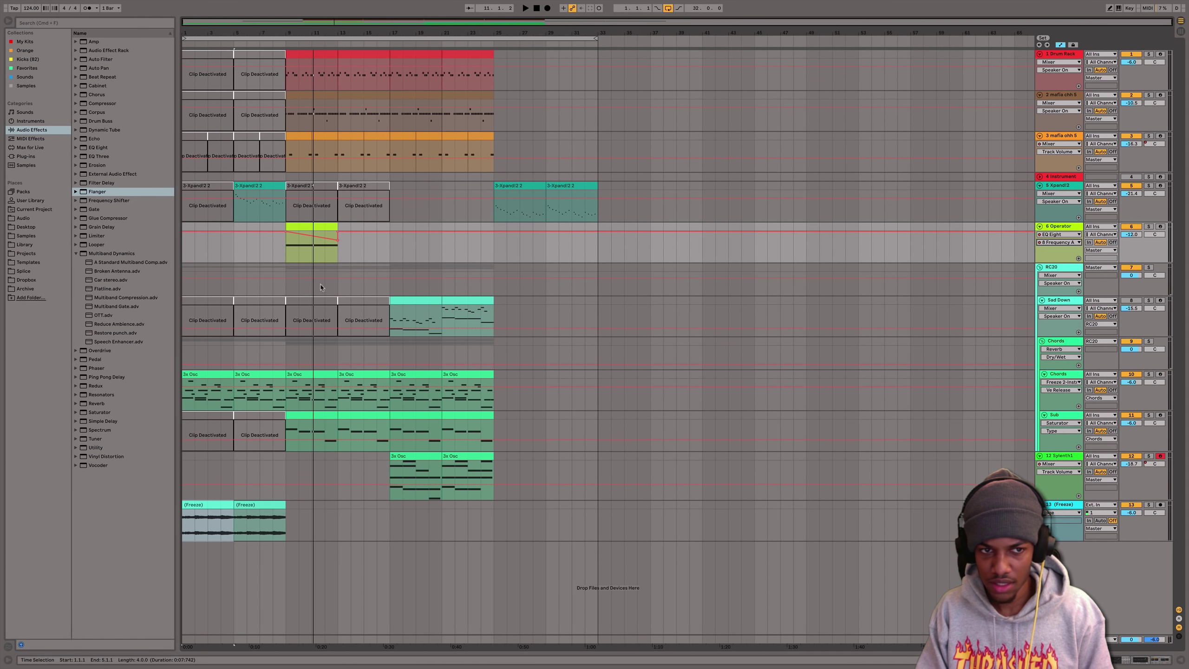
{"action": "left_click", "coordinate": [286, 243]}
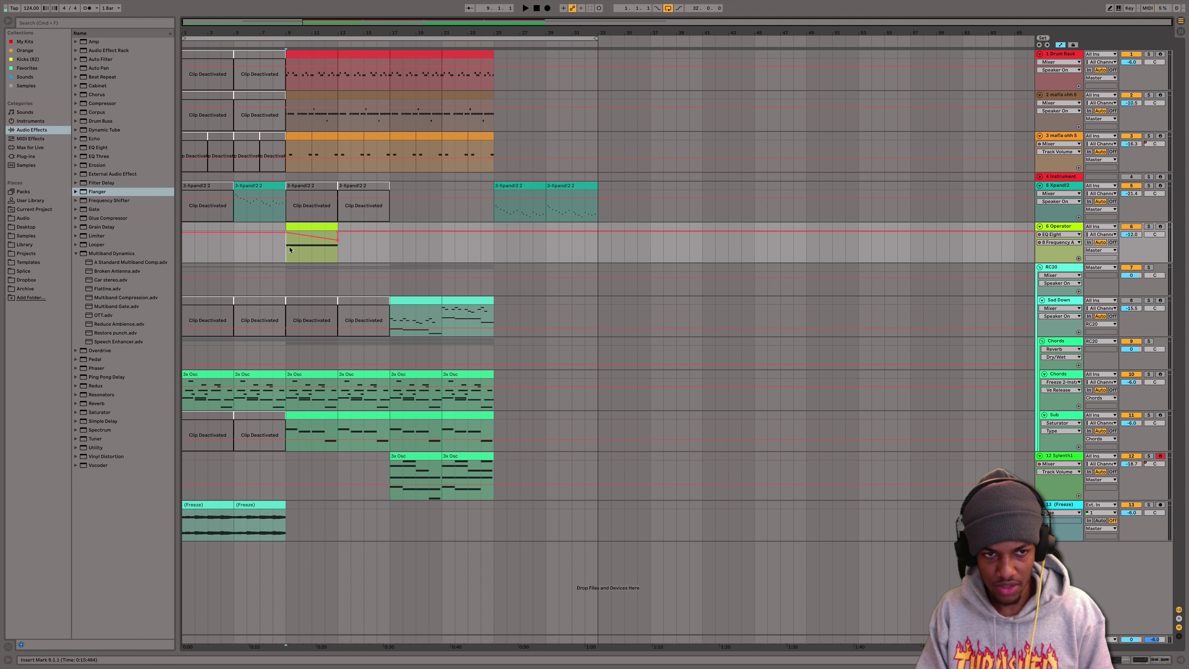
{"action": "key", "text": "space"}
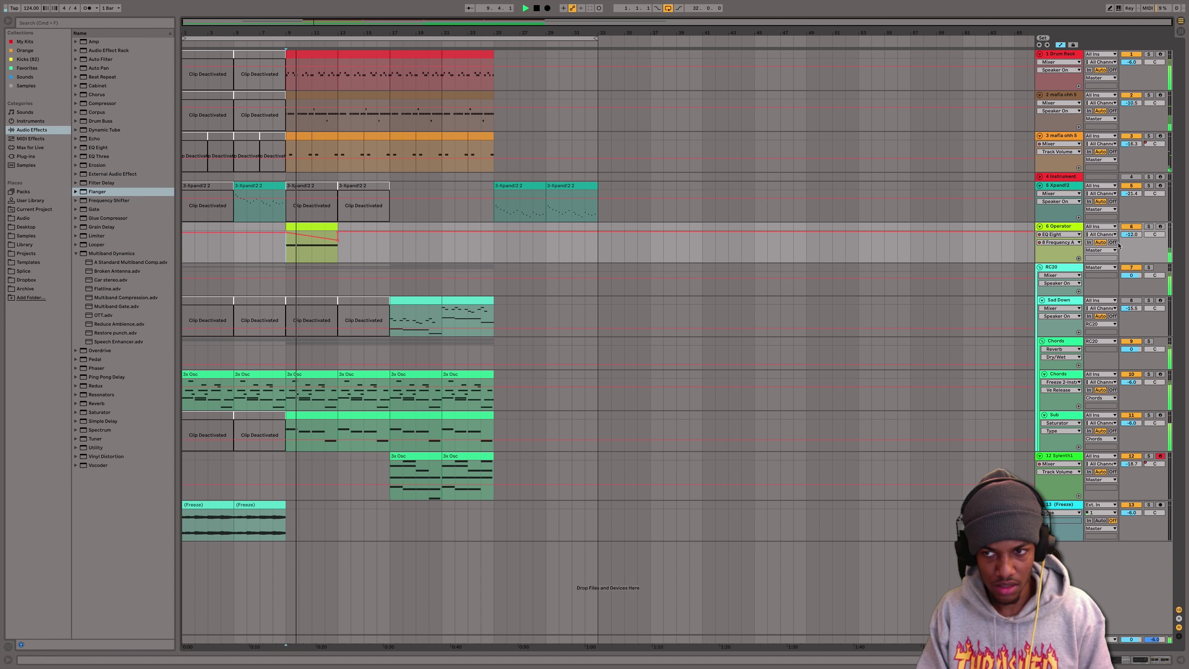
- Set the Operator track's volume to -20 dB, hide the automation and rename the track White Noise
{"action": "left_click", "coordinate": [1131, 236]}
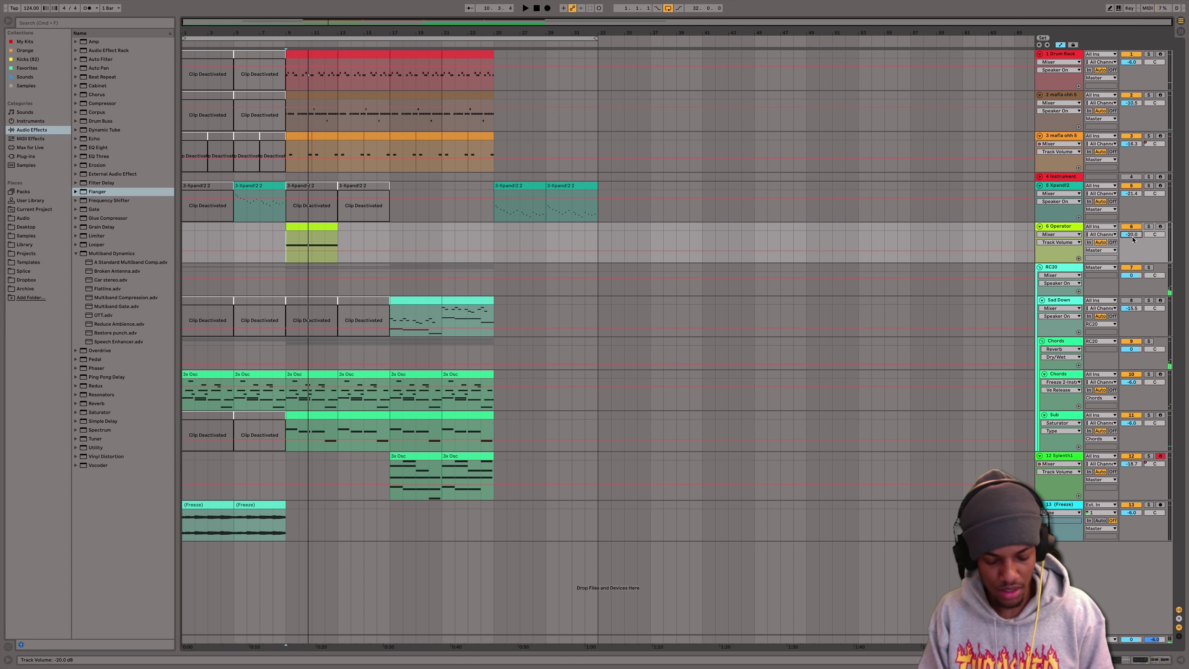
{"action": "key", "text": "a"}
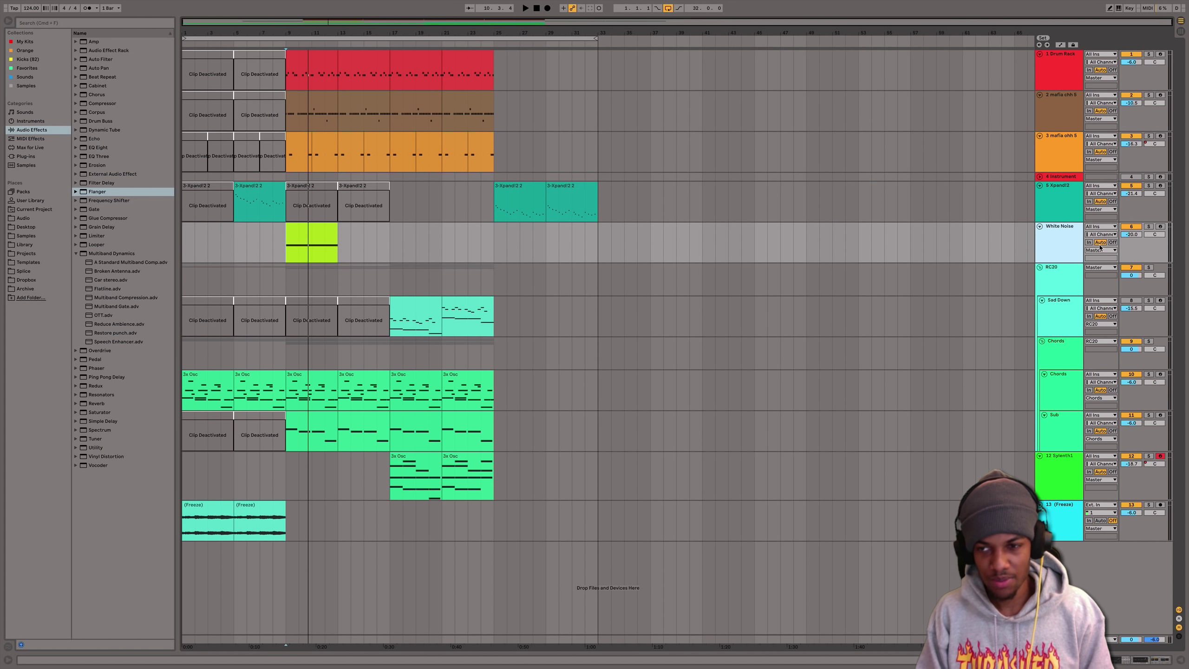
{"action": "left_click", "coordinate": [1039, 226]}
{"action": "left_click", "coordinate": [1040, 227]}
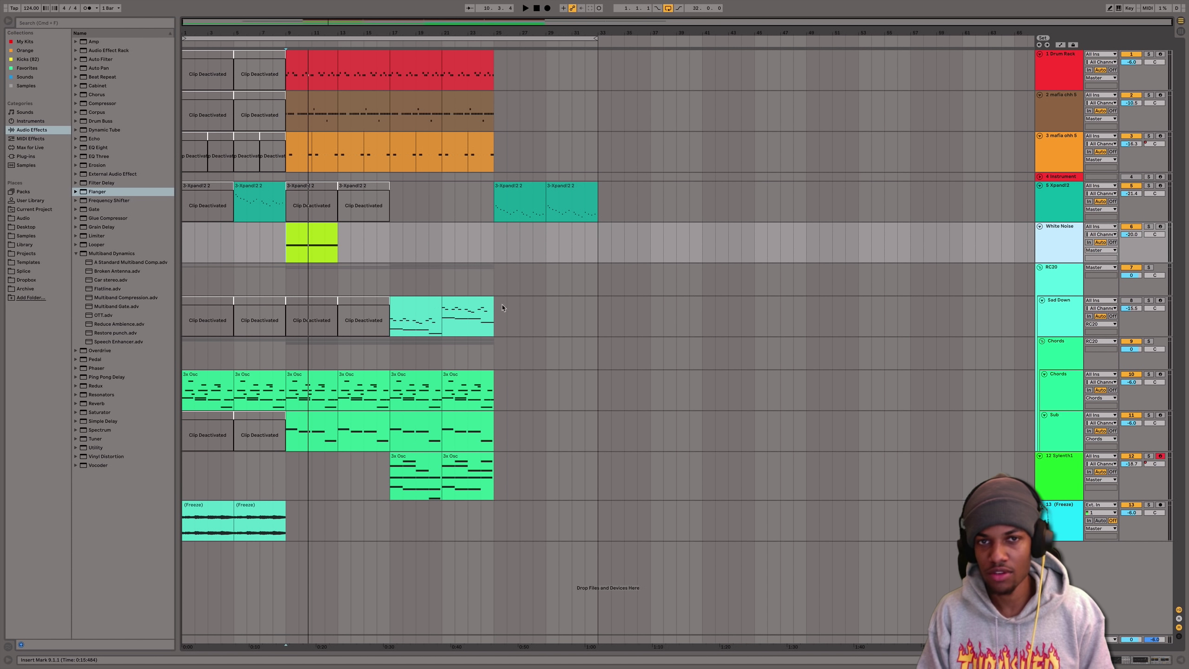
{"action": "left_click_drag", "start_coordinate": [504, 250], "coordinate": [596, 249]}
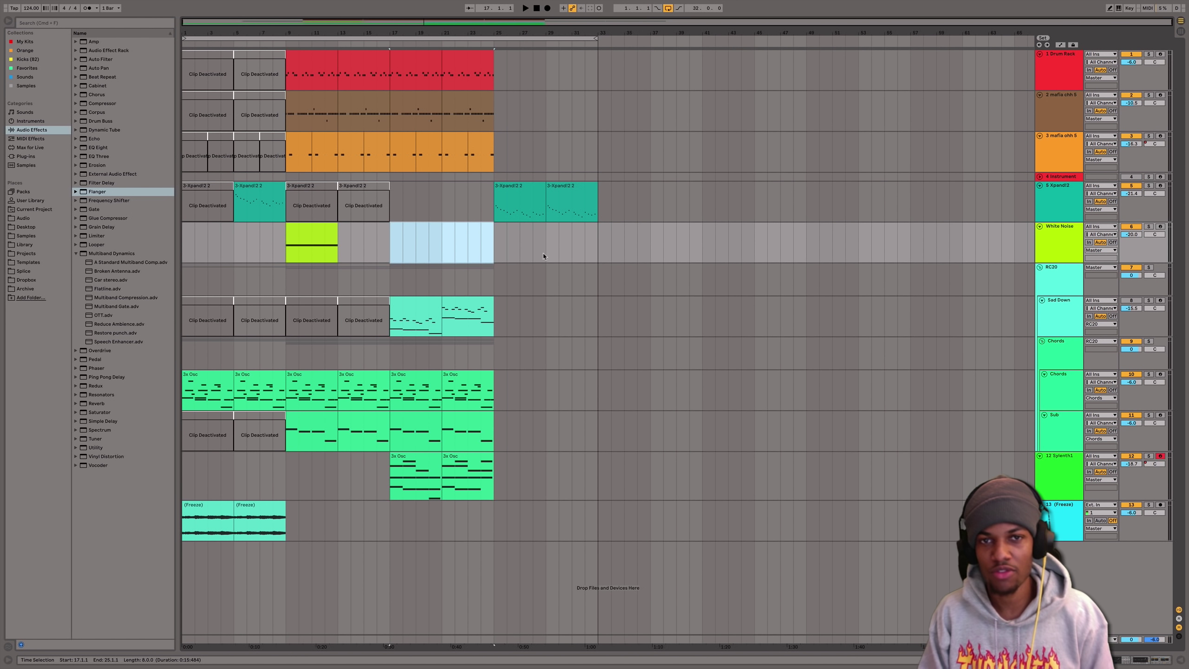
{"action": "left_click_drag", "start_coordinate": [400, 246], "coordinate": [519, 257]}
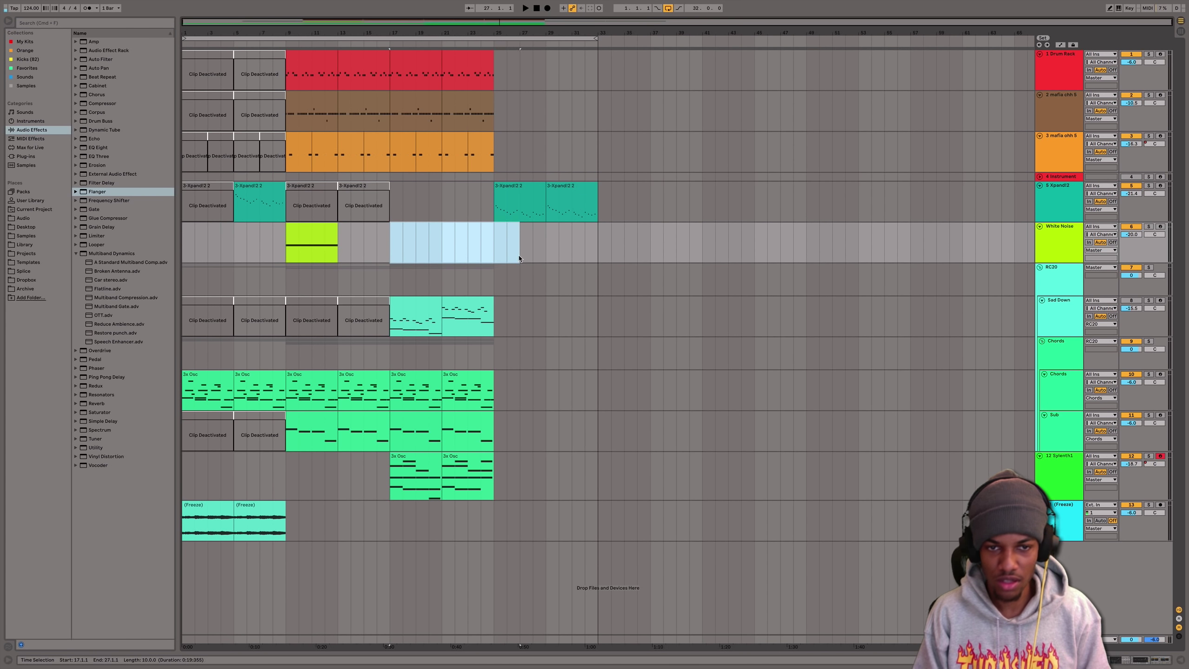
{"action": "left_click", "coordinate": [314, 227]}
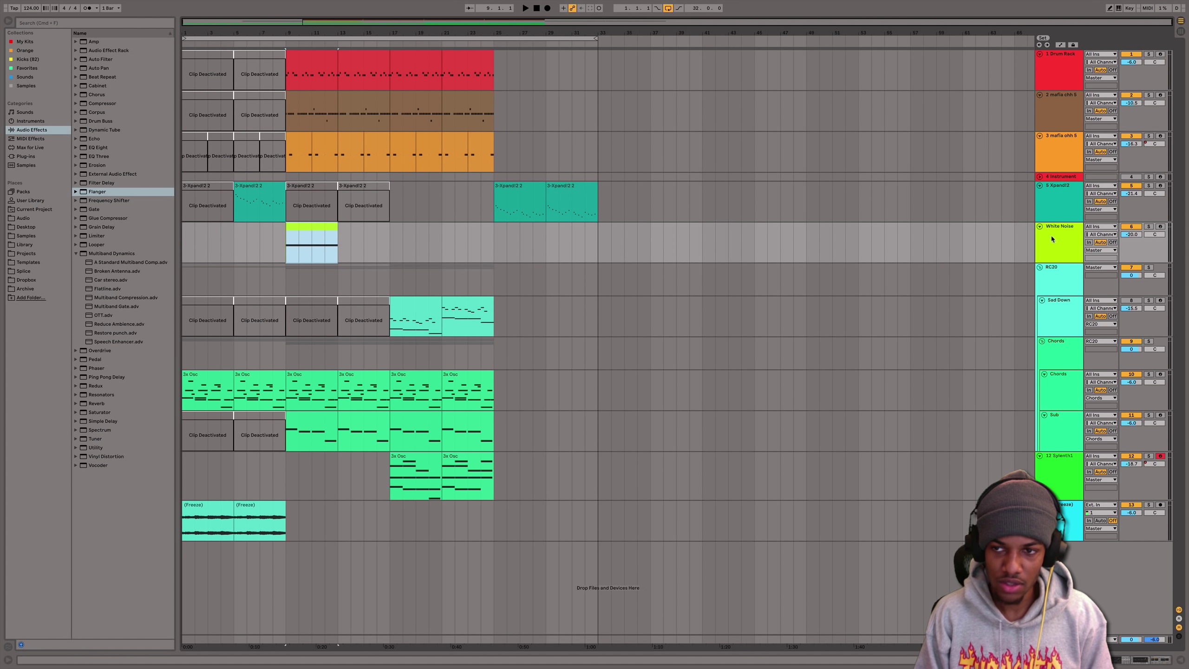
{"action": "left_click", "coordinate": [1040, 228]}
{"action": "left_click", "coordinate": [1040, 228]}
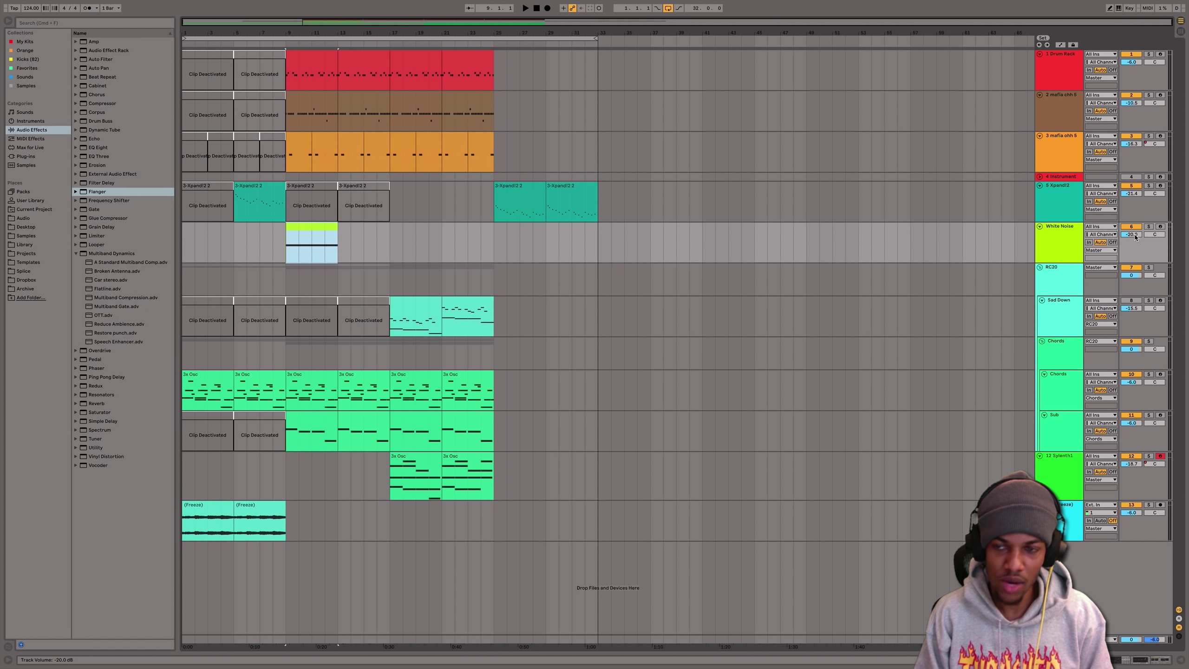
{"action": "left_click_drag", "start_coordinate": [388, 251], "coordinate": [322, 241]}
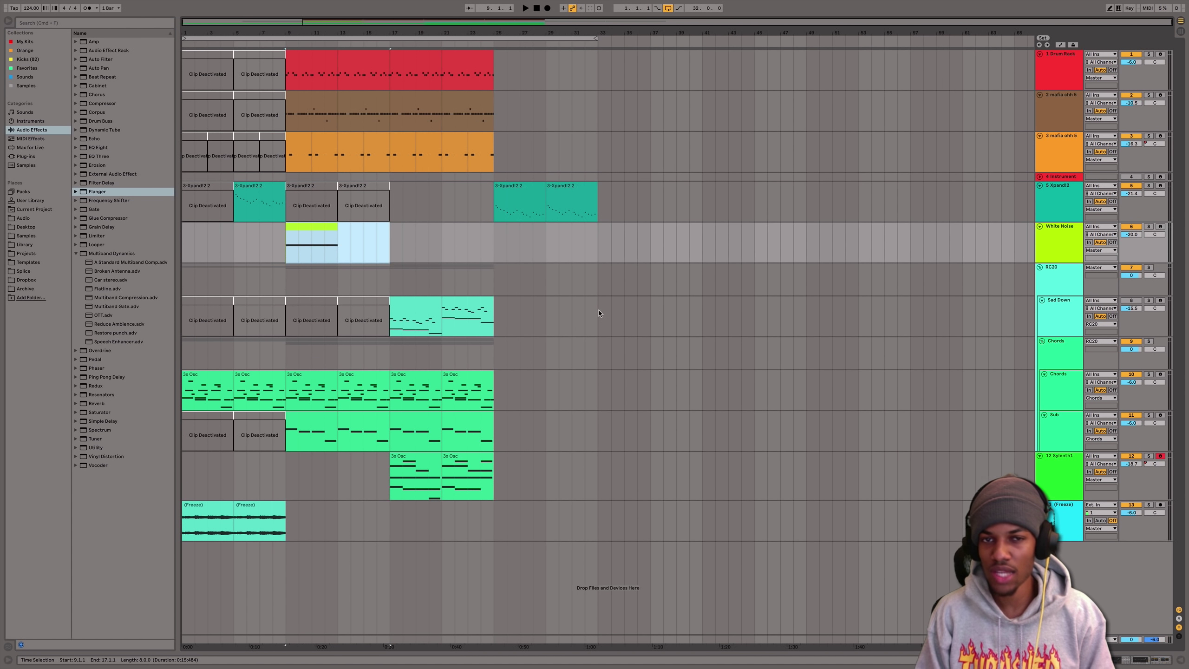
{"action": "left_click_drag", "start_coordinate": [493, 243], "coordinate": [544, 258]}
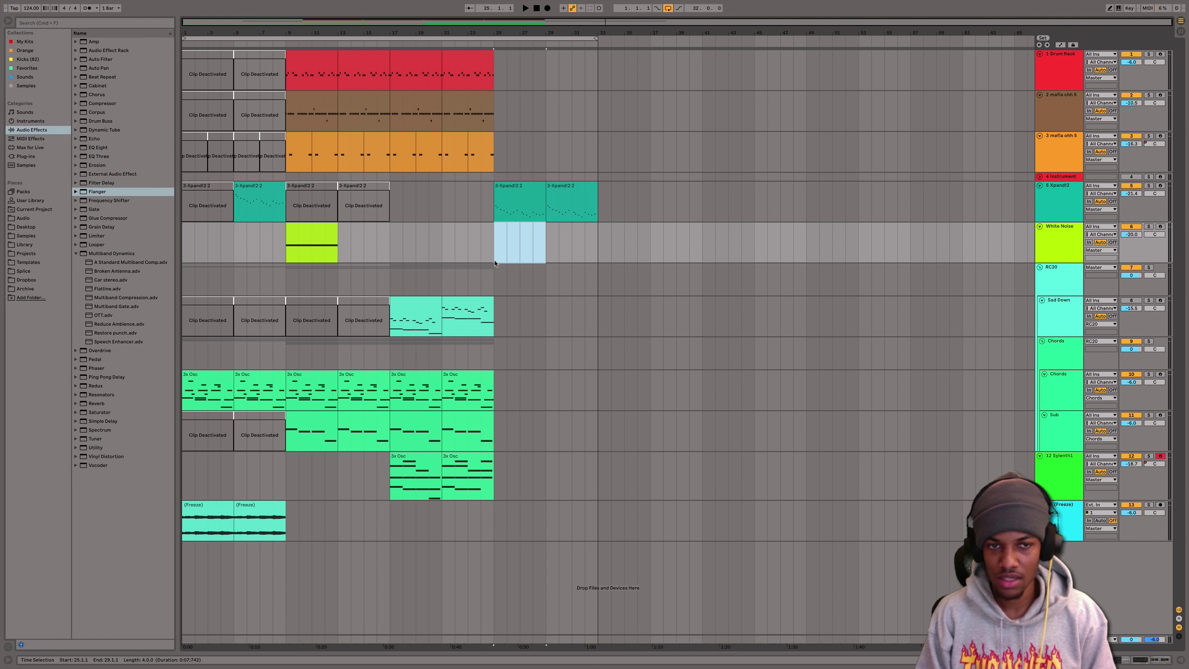
{"action": "left_click", "coordinate": [391, 246]}
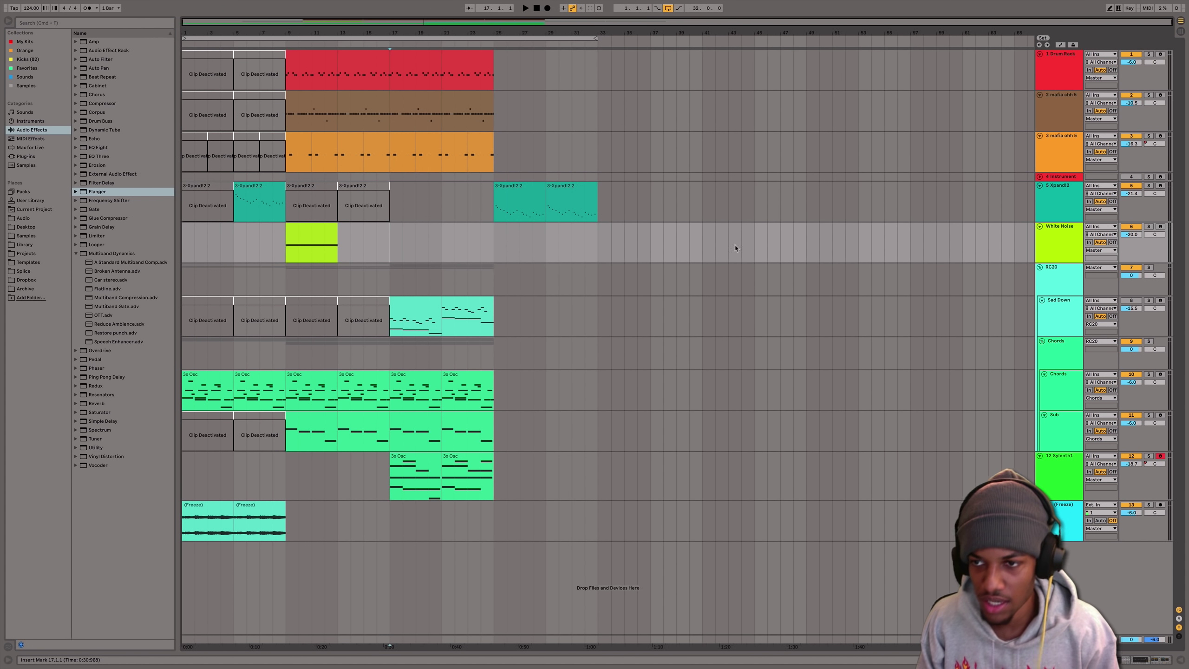
- Adjust the White Noise track's volume while playing the noise clip from bar 9
{"action": "left_click", "coordinate": [292, 240]}
{"action": "key", "text": "space"}
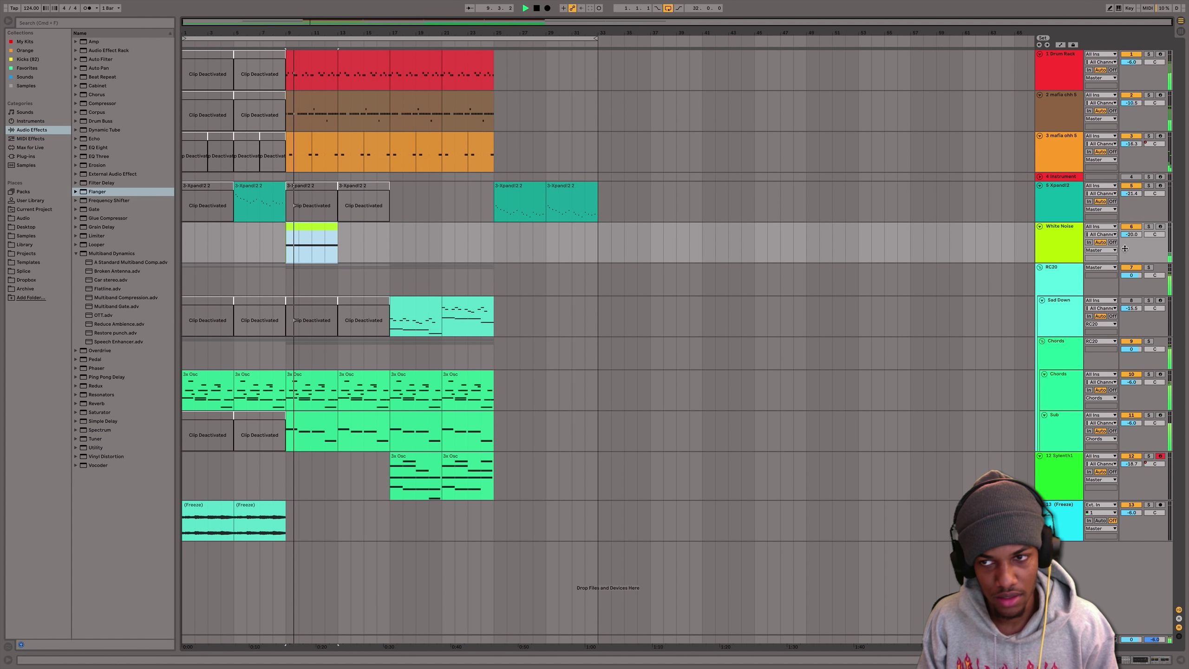
{"action": "left_click", "coordinate": [1137, 237]}
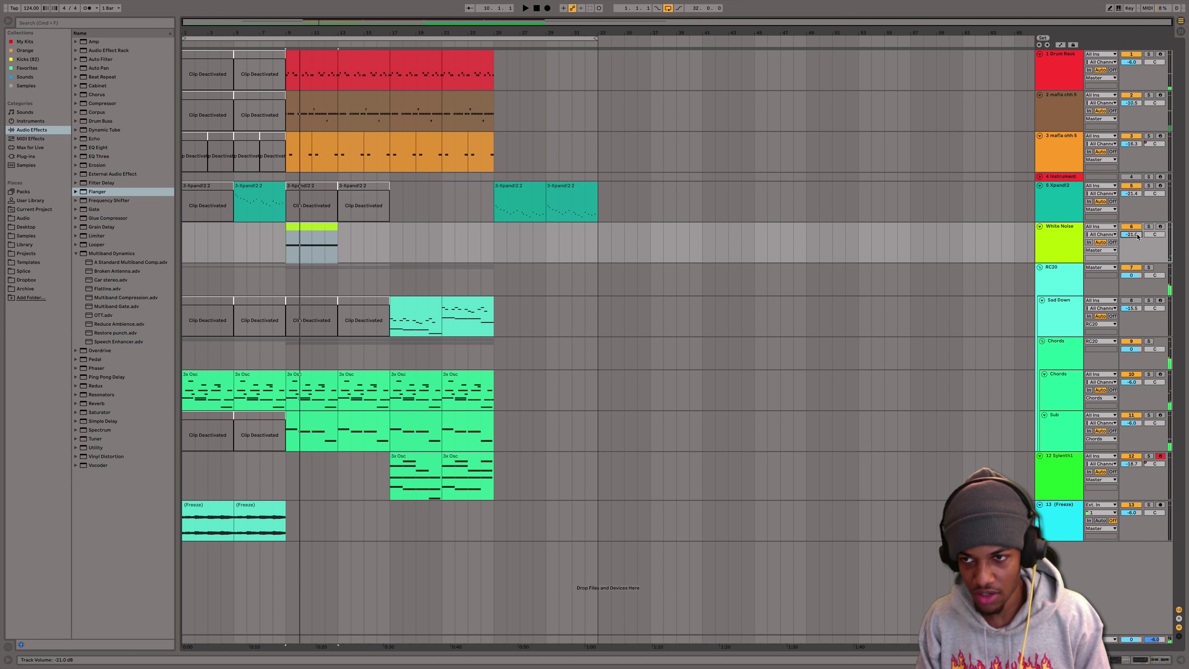
{"action": "key", "text": "Down"}
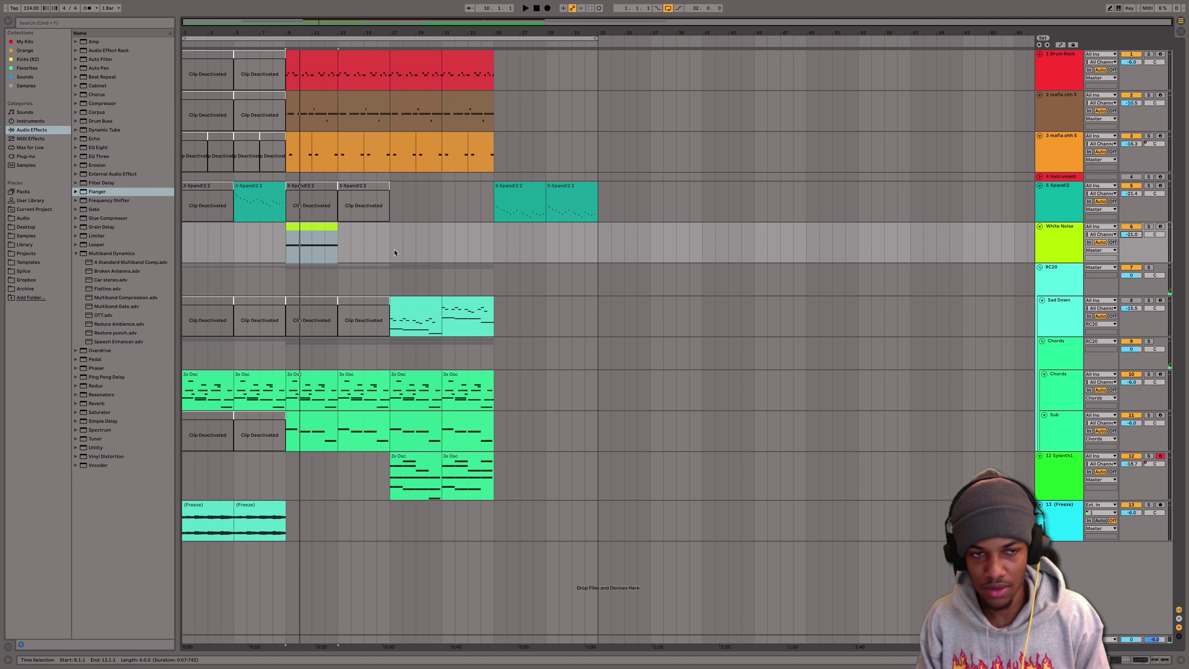
{"action": "key", "text": "space"}
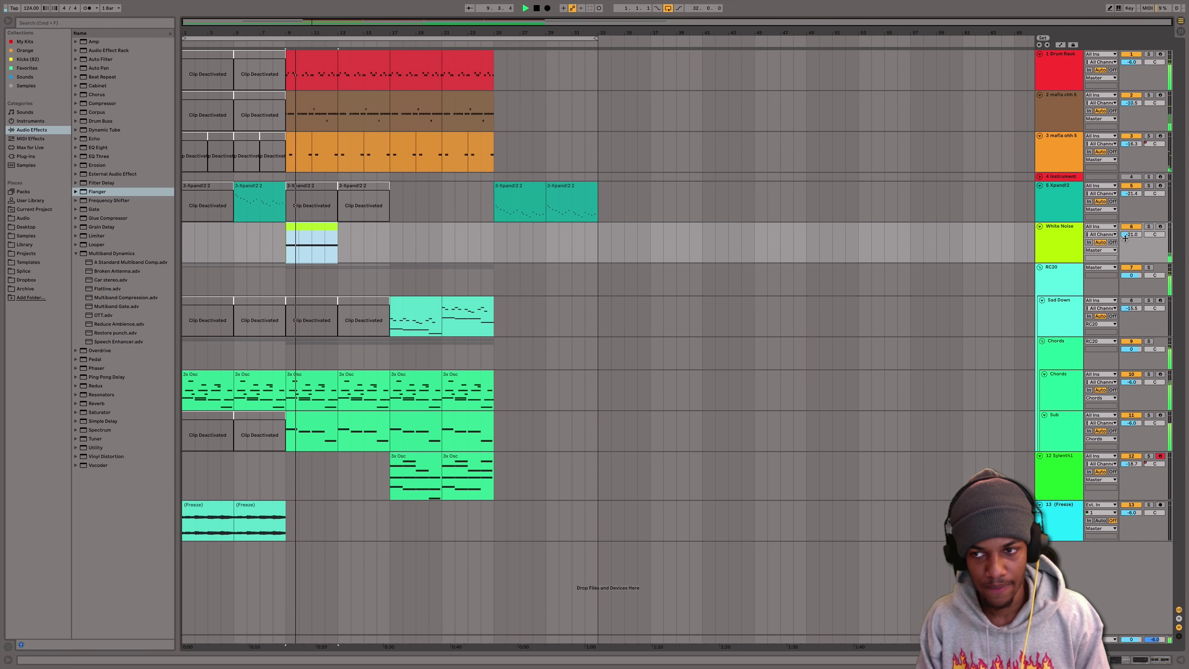
{"action": "left_click", "coordinate": [1130, 235]}
{"action": "key", "text": "space"}
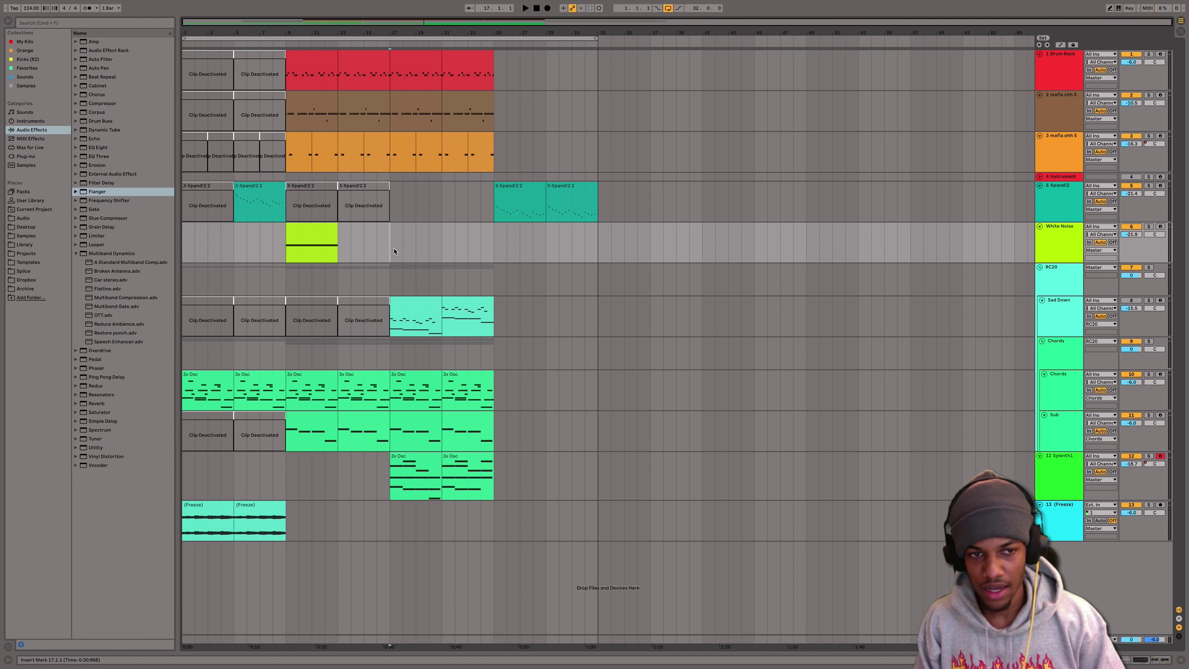
- Select bars 9 to 17 on the White Noise track and fold the track
{"action": "left_click_drag", "start_coordinate": [391, 246], "coordinate": [288, 253]}
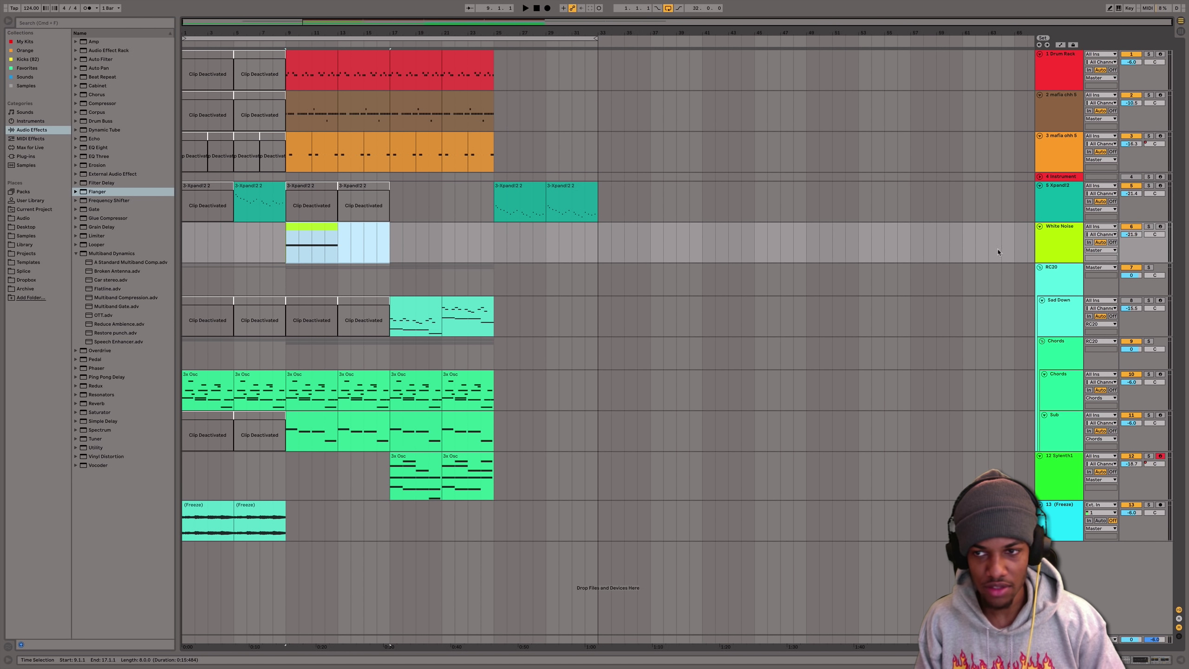
{"action": "left_click", "coordinate": [1039, 226]}
{"action": "left_click", "coordinate": [1039, 226]}
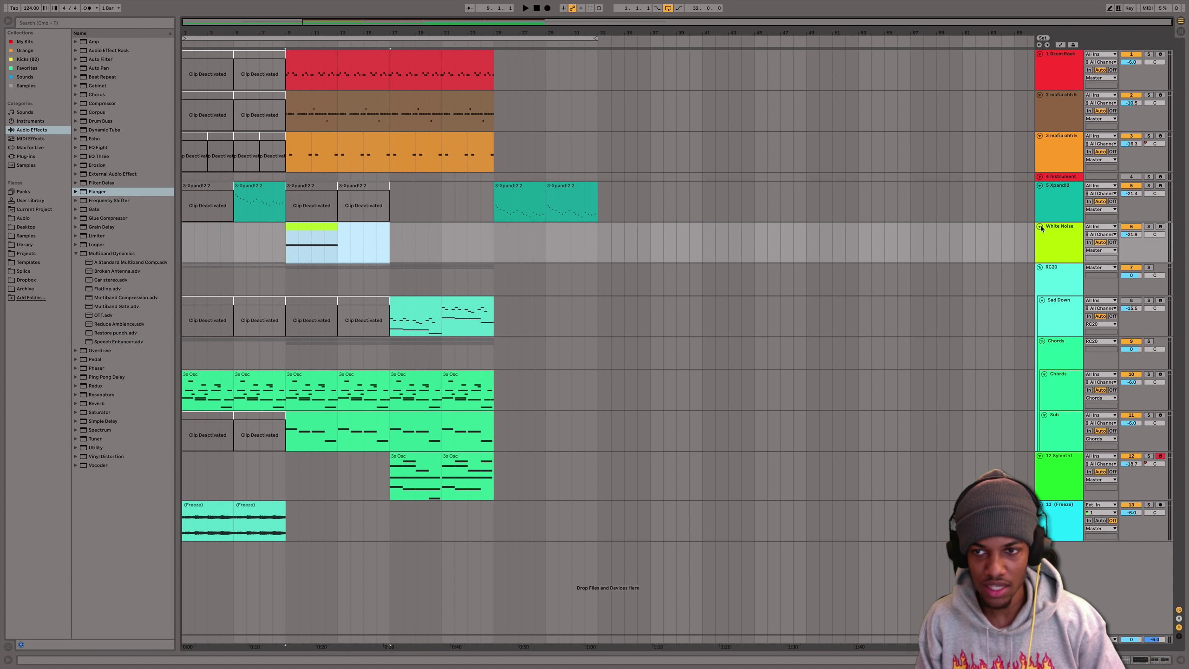
{"action": "left_click", "coordinate": [1040, 226]}
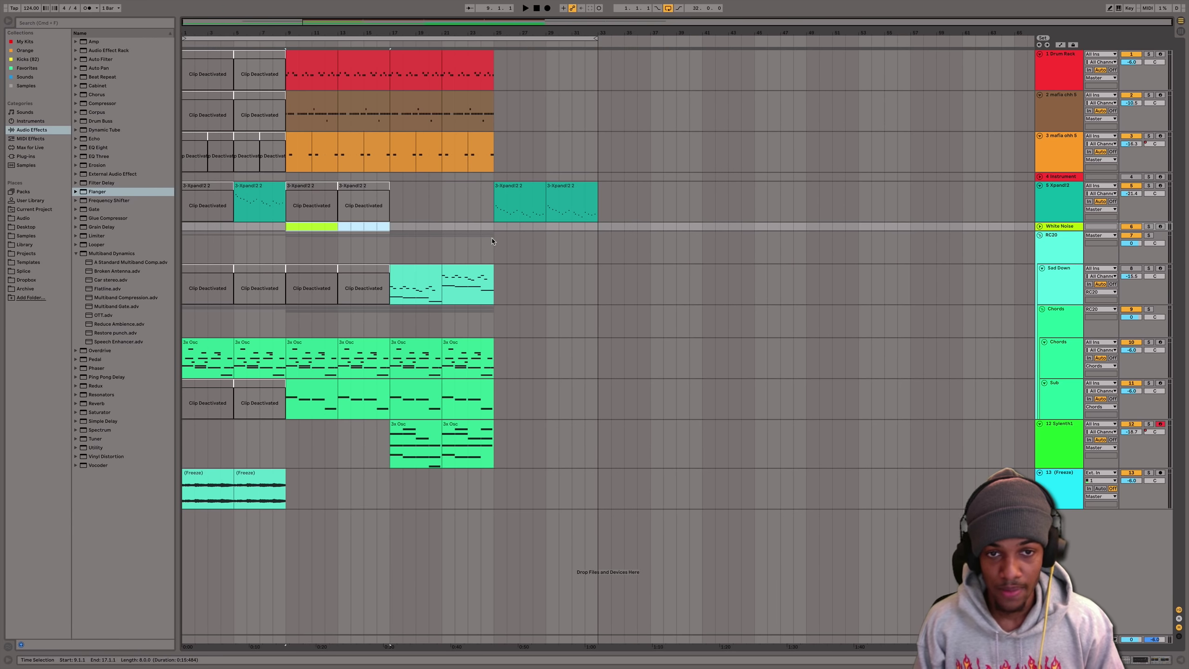
- Duplicate the two Chords clips at bars 17 and 21 to bar 25 and play from there
{"action": "left_click", "coordinate": [518, 186]}
{"action": "left_click", "coordinate": [453, 344]}
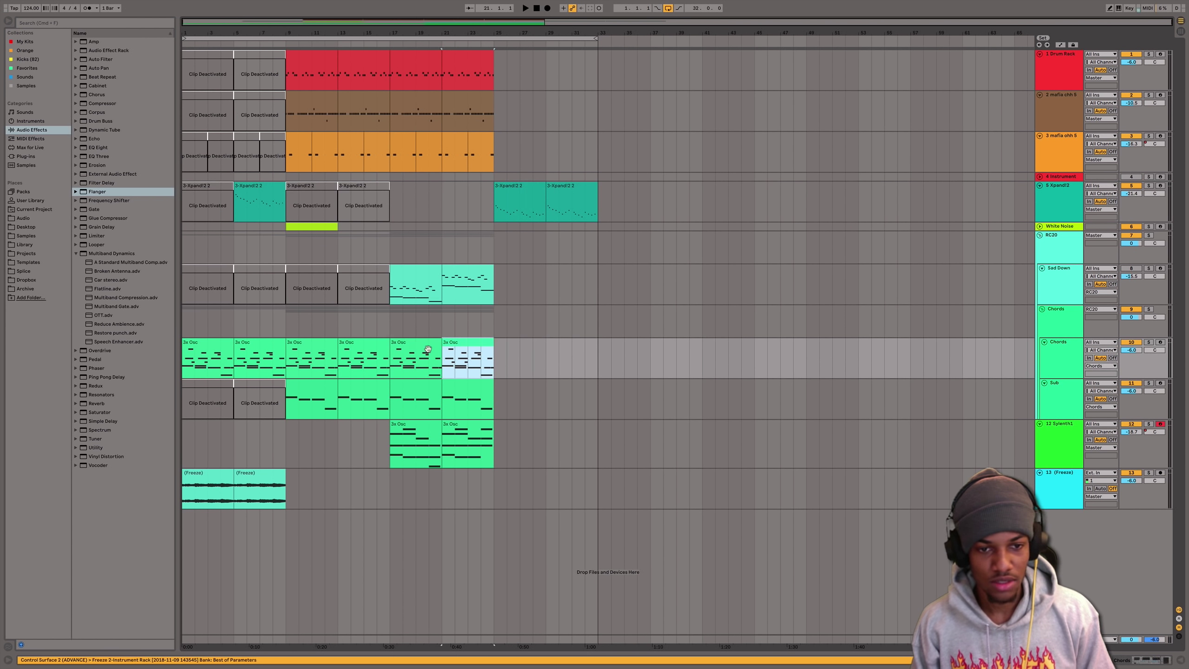
{"action": "left_click", "coordinate": [417, 348], "text": "shift"}
{"action": "key", "text": "super+d"}
{"action": "key", "text": "space"}
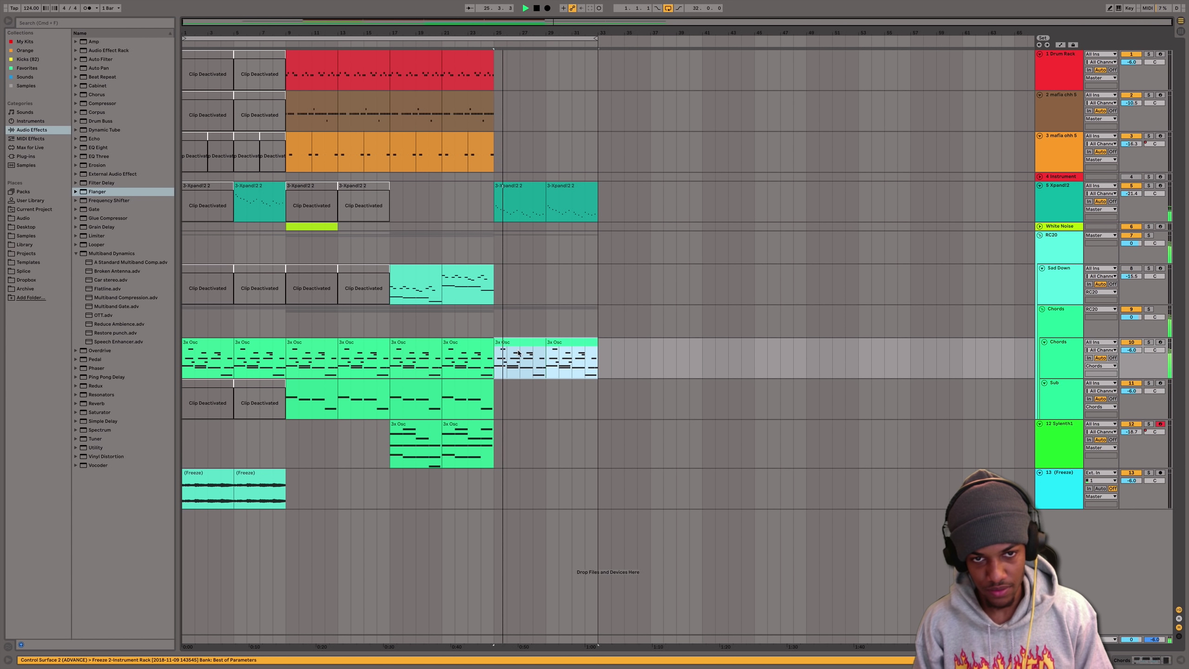
- Undo the duplication of the Chords clips and duplicate the two Sylenth1 clips at bars 17 and 21 to bar 25
{"action": "key", "text": "super+z"}
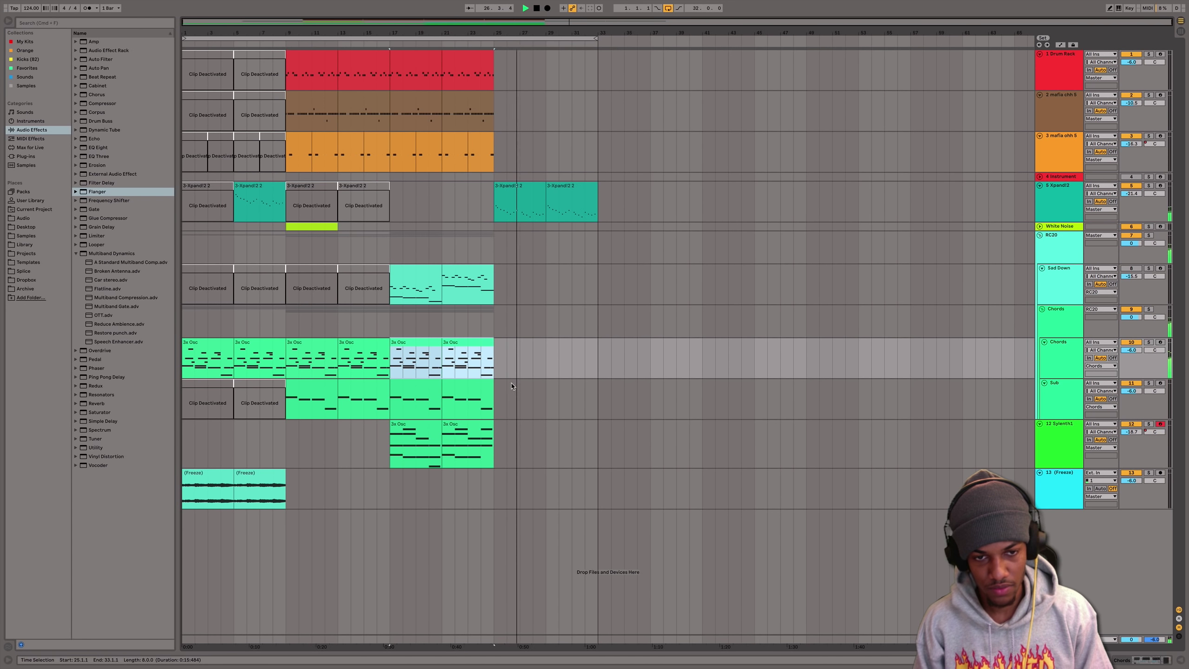
{"action": "left_click", "coordinate": [414, 426]}
{"action": "left_click", "coordinate": [462, 424], "text": "shift"}
{"action": "key", "text": "super+d"}
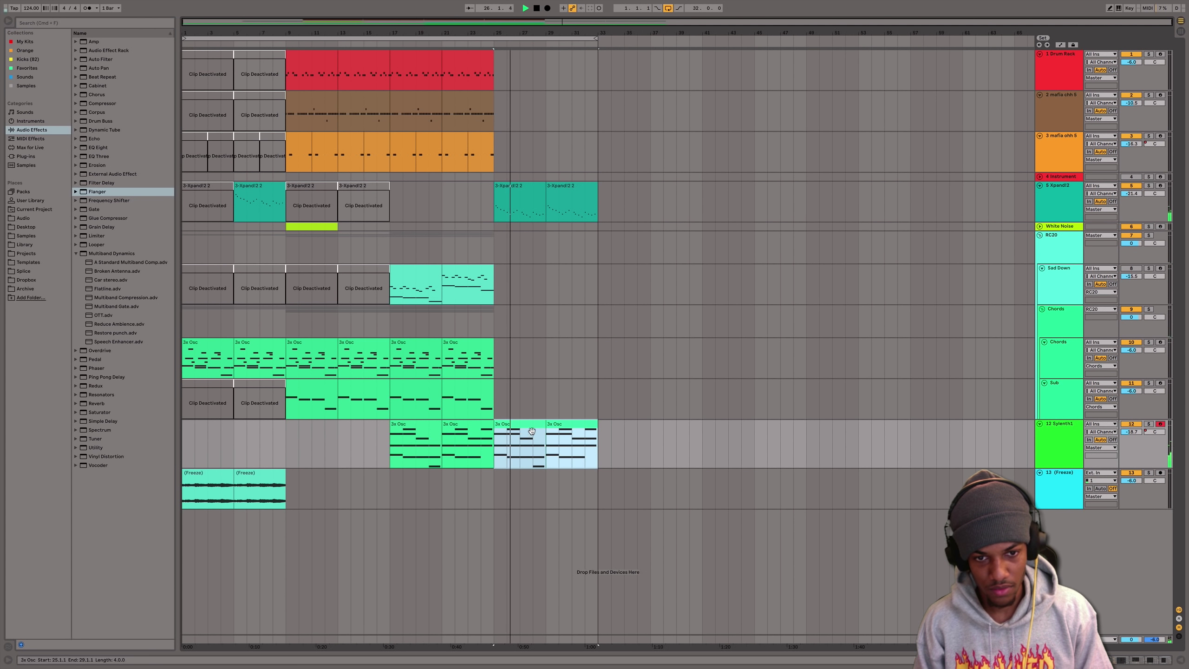
- Transpose all notes in the Sylenth1 clip at bar 25 down one octave
{"action": "double_click", "coordinate": [518, 449]}
{"action": "key", "text": "super+a"}
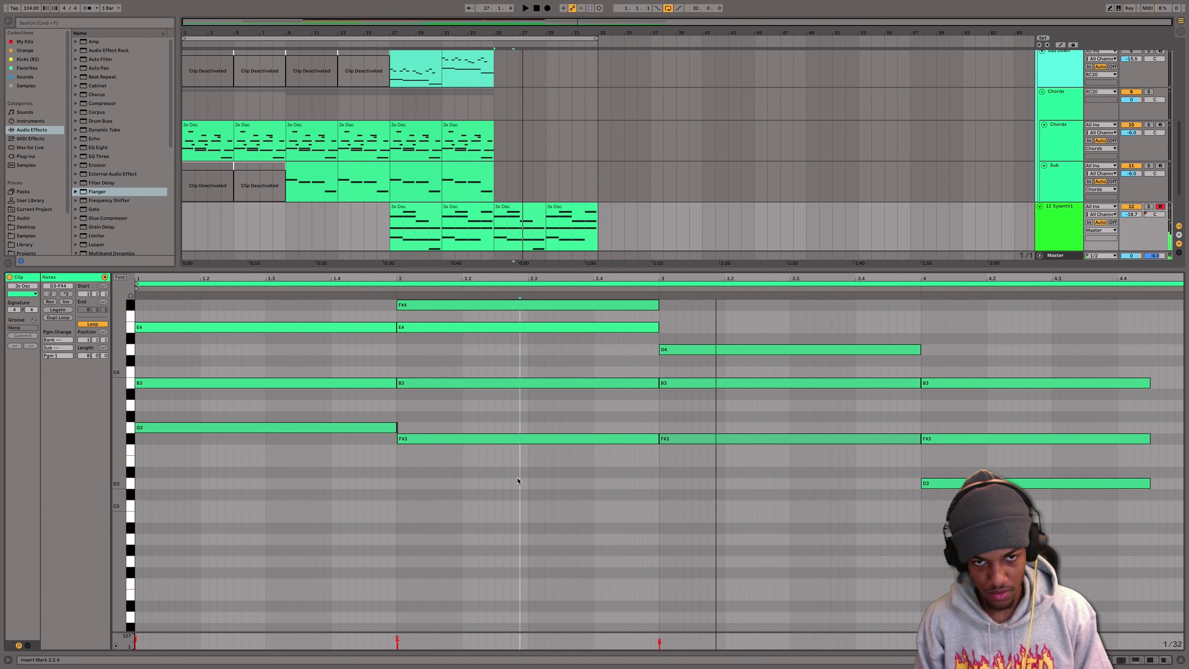
{"action": "key", "text": "Down"}
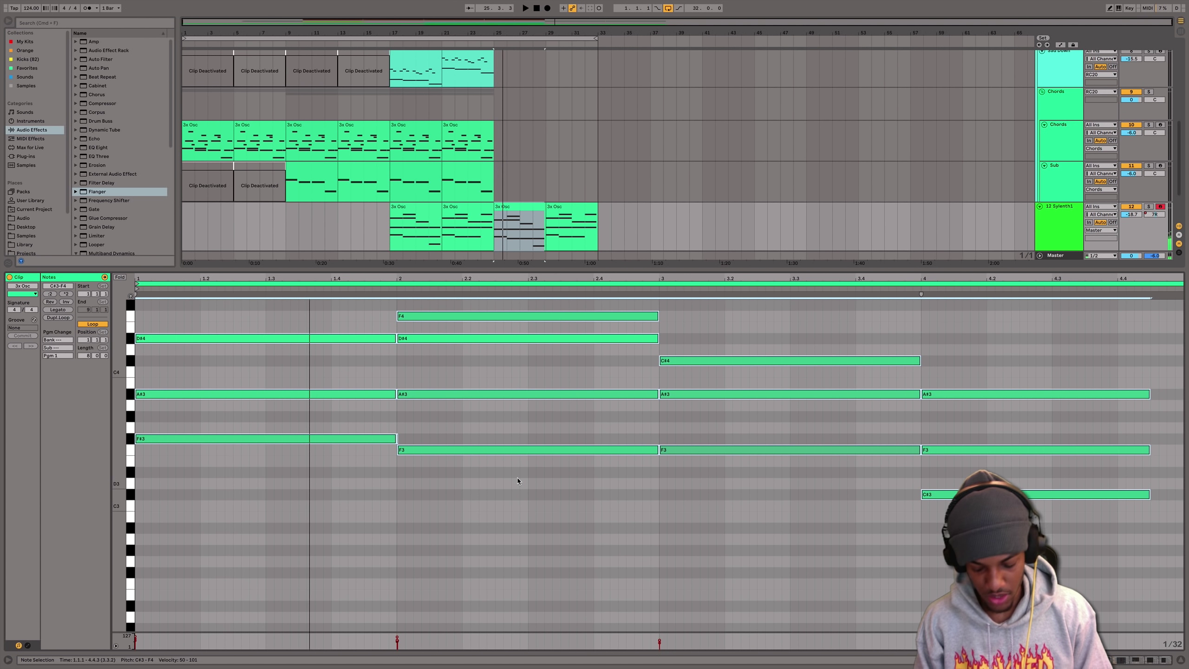
{"action": "key", "text": "Up"}
{"action": "key", "text": "shift+Down"}
- Lower every note of the Sylenth1 clip at bar 29 by one octave
{"action": "left_click", "coordinate": [562, 234]}
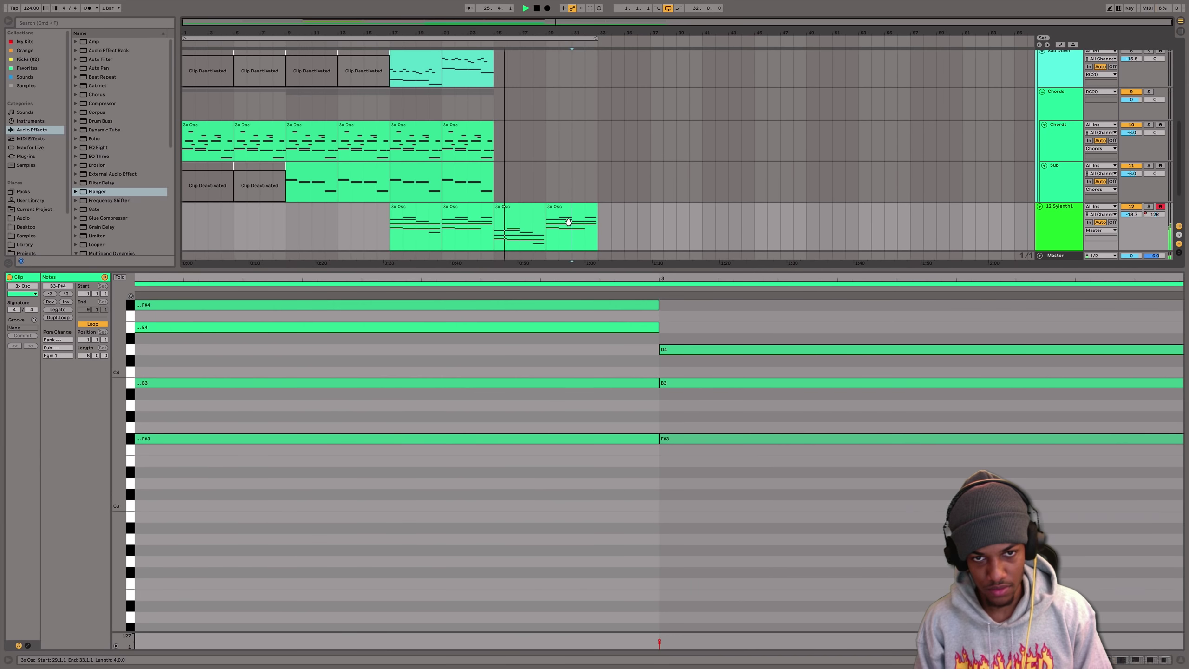
{"action": "left_click", "coordinate": [467, 589]}
{"action": "key", "text": "super+a"}
{"action": "key", "text": "shift+Down"}
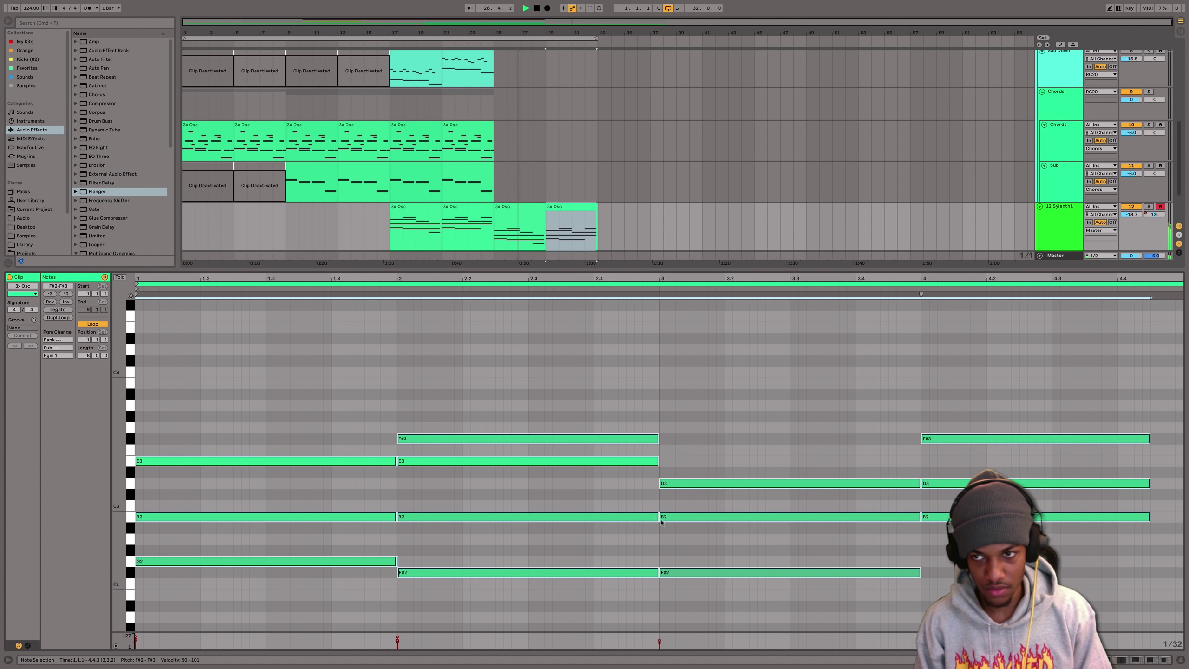
- Set Sylenth1's amp envelope A release to 3.444 during playback, and close the plug-in window
{"action": "key", "text": "shift+Tab"}
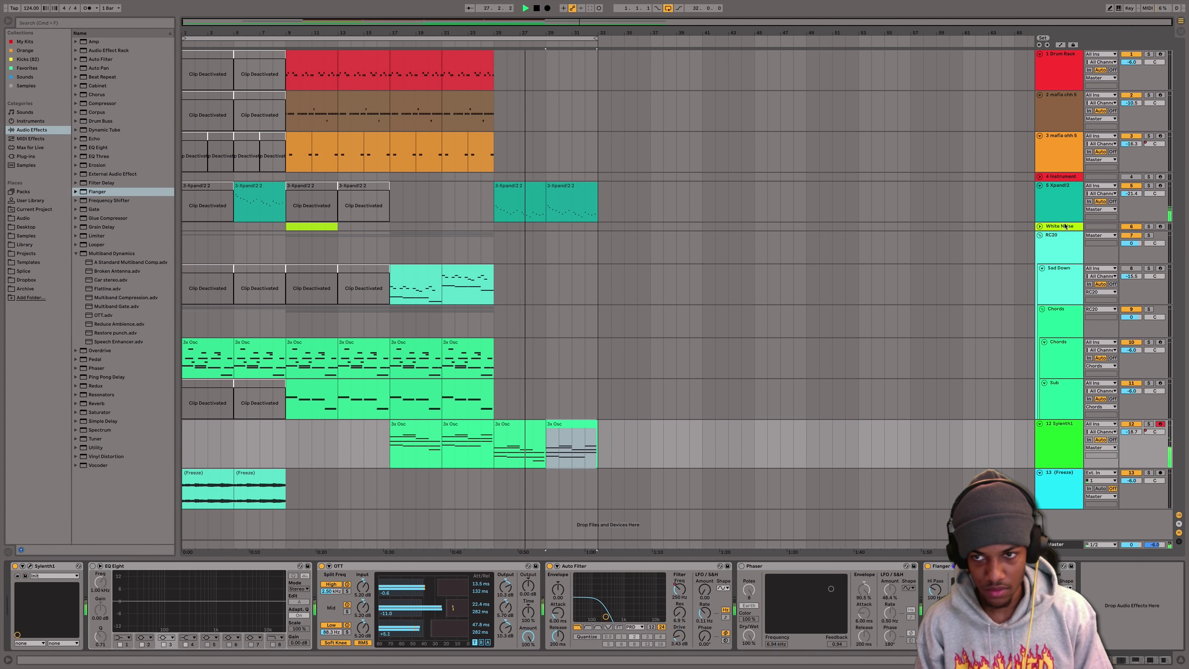
{"action": "left_click", "coordinate": [30, 566]}
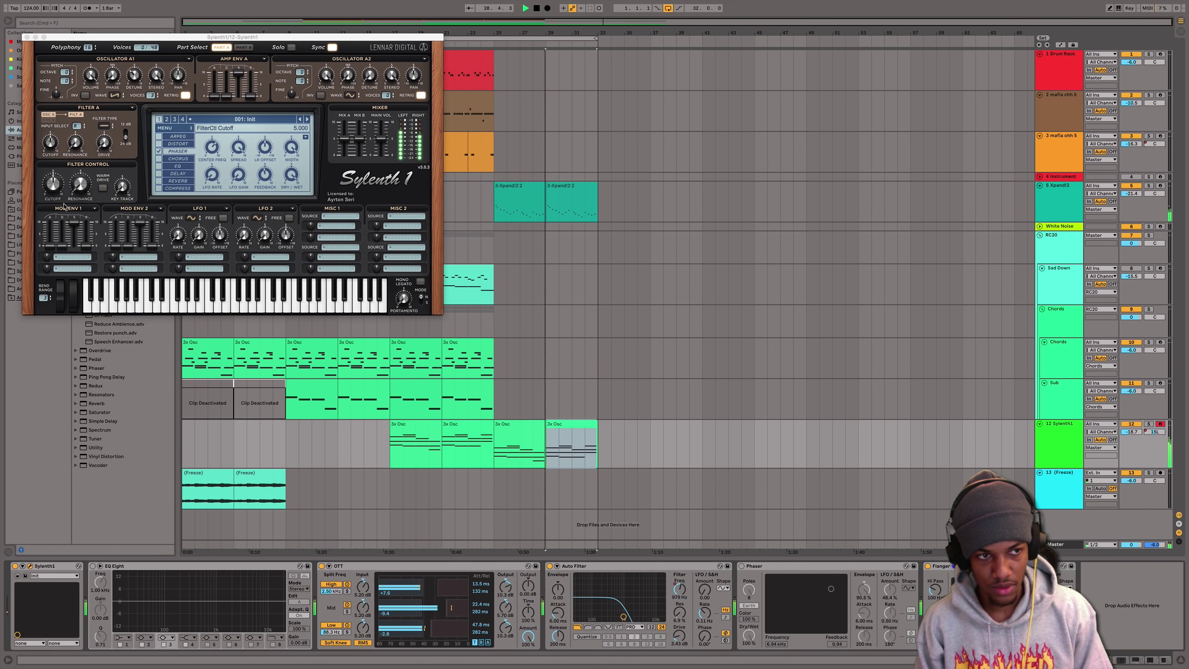
{"action": "left_click_drag", "start_coordinate": [215, 98], "coordinate": [251, 89]}
{"action": "key", "text": "space"}
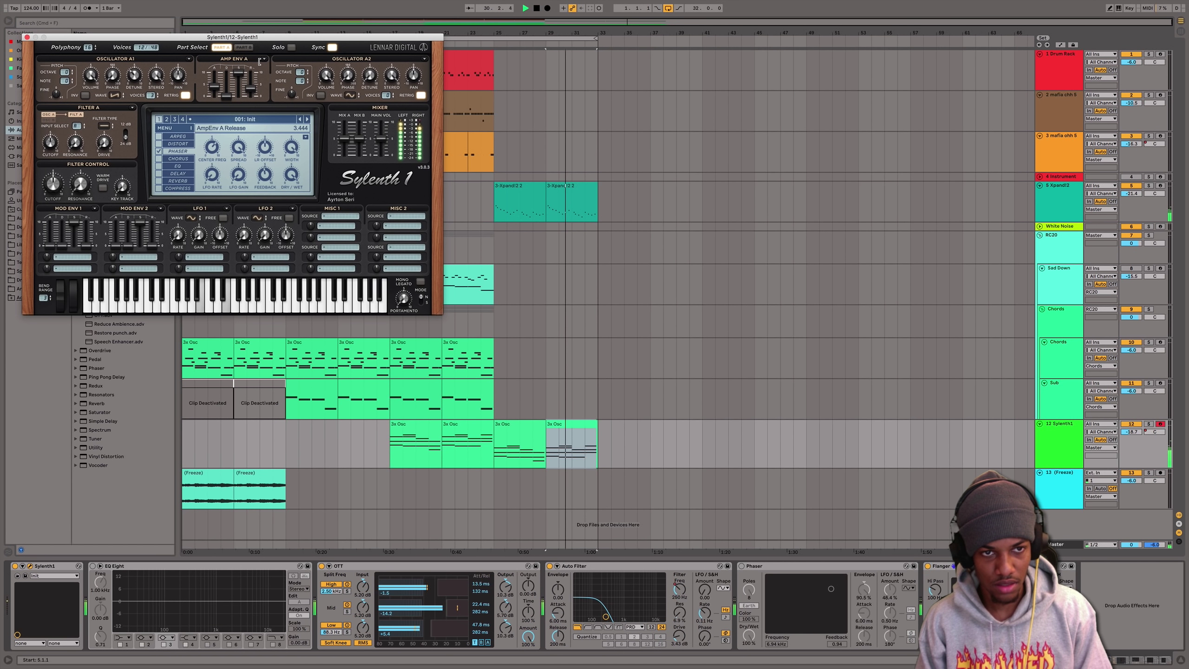
{"action": "left_click", "coordinate": [26, 37]}
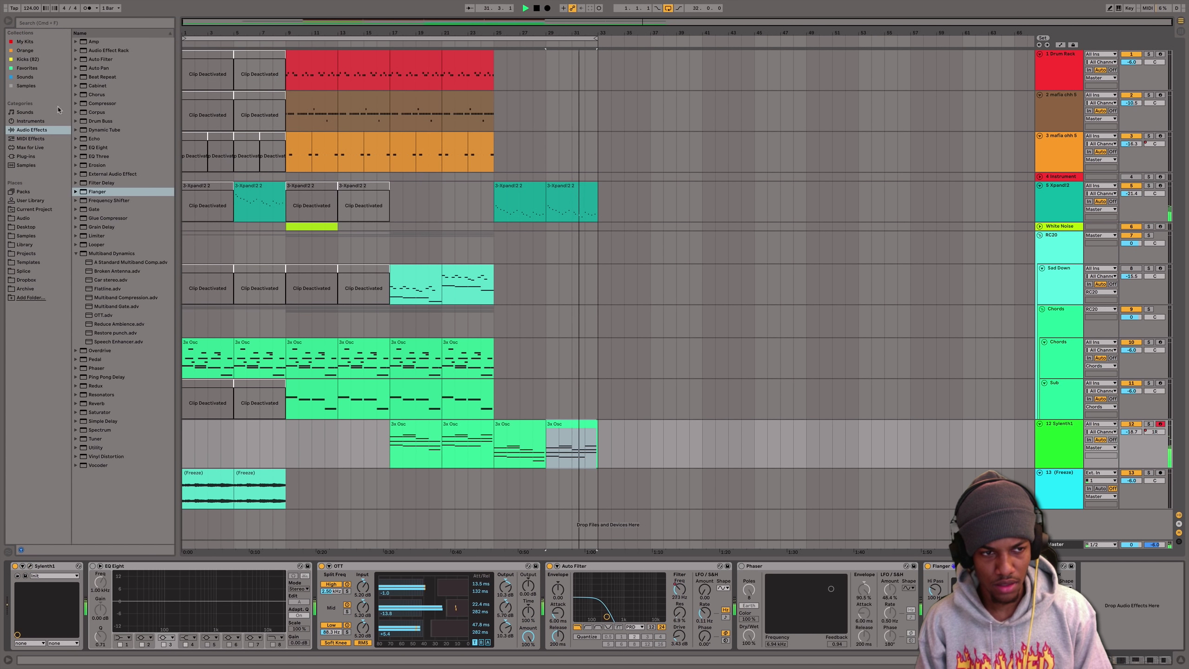
{"action": "key", "text": "space"}
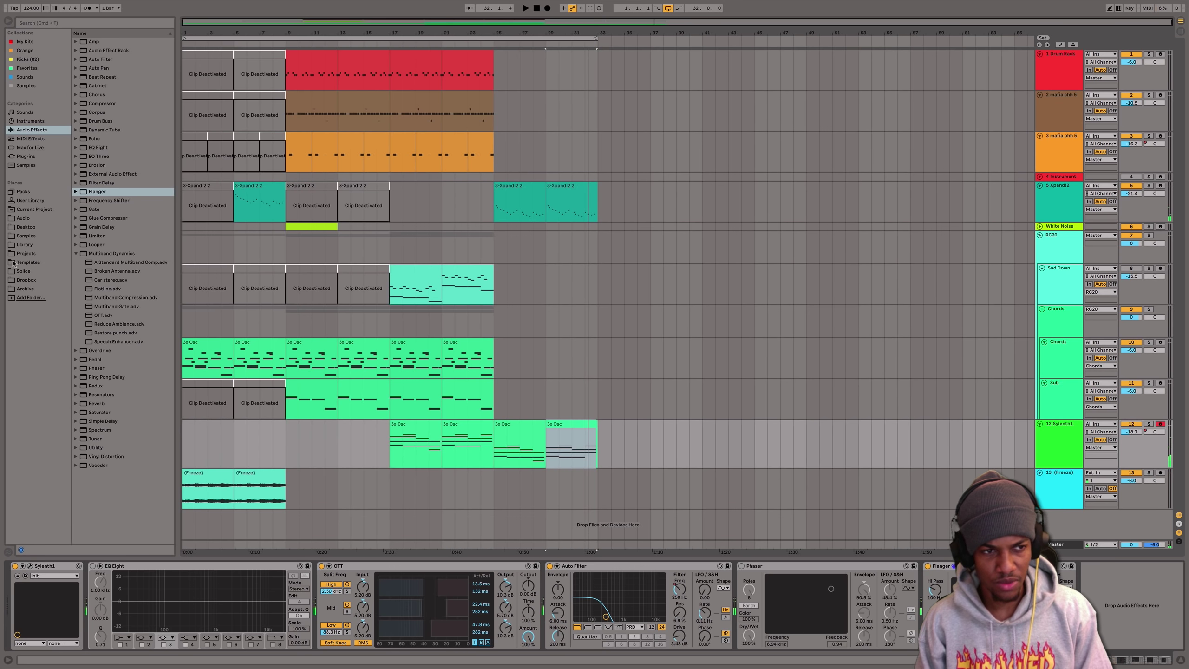
- Add a Reverb to the end of the Sylenth1 track's device chain and listen to the result
{"action": "left_click", "coordinate": [77, 254]}
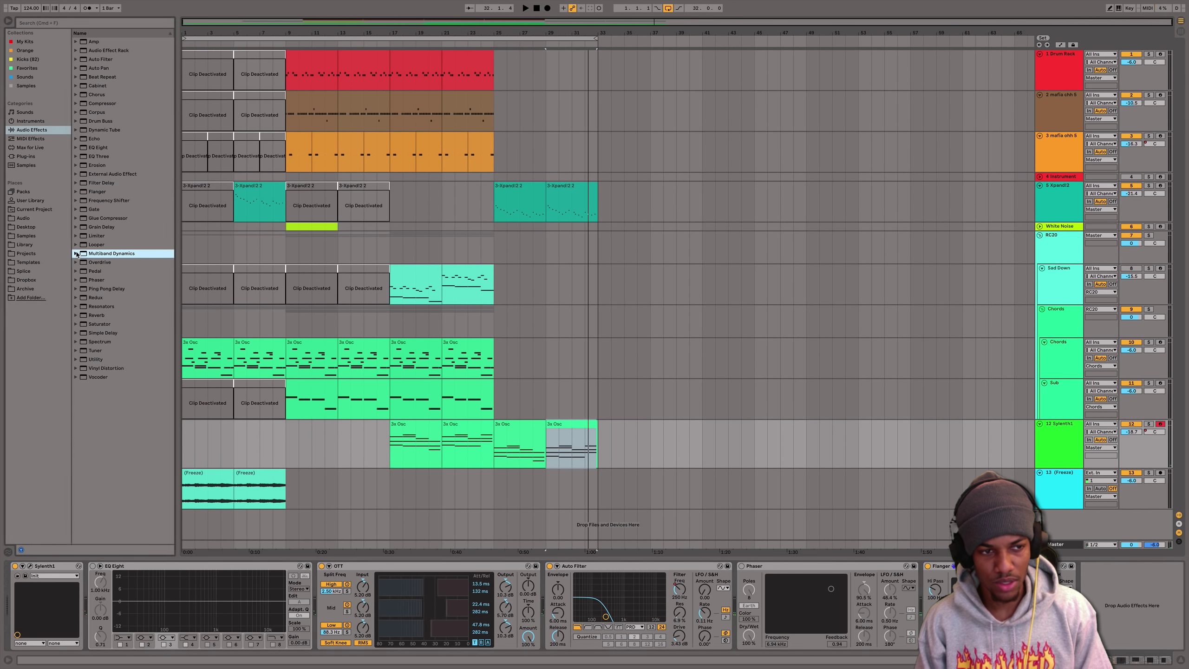
{"action": "double_click", "coordinate": [97, 315]}
{"action": "key", "text": "space"}
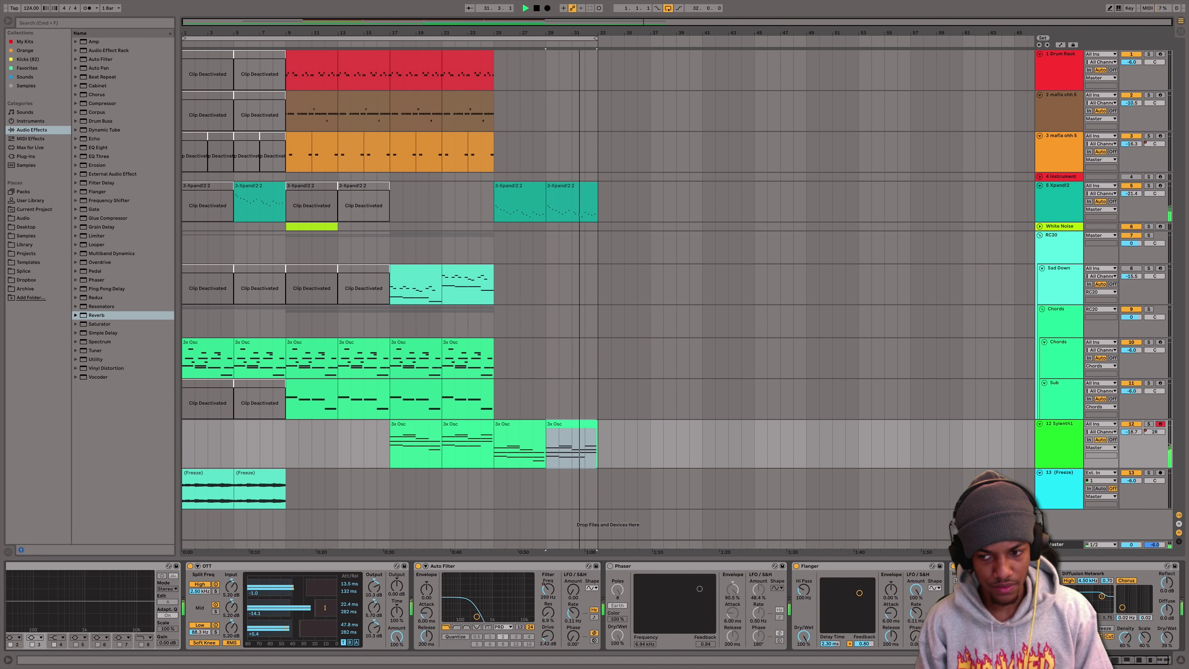
{"action": "left_click", "coordinate": [1180, 660]}
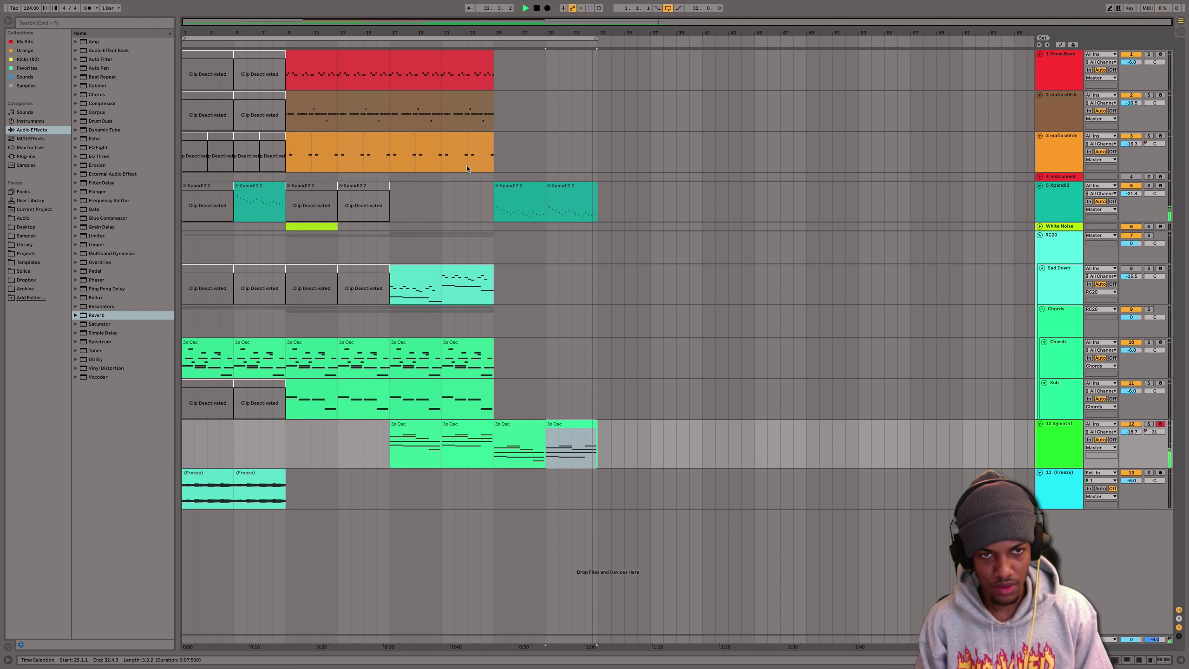
{"action": "key", "text": "space"}
- Create an empty four-bar MIDI clip at bar 29 on the brown hi-hat track and open it for editing
{"action": "left_click", "coordinate": [448, 101]}
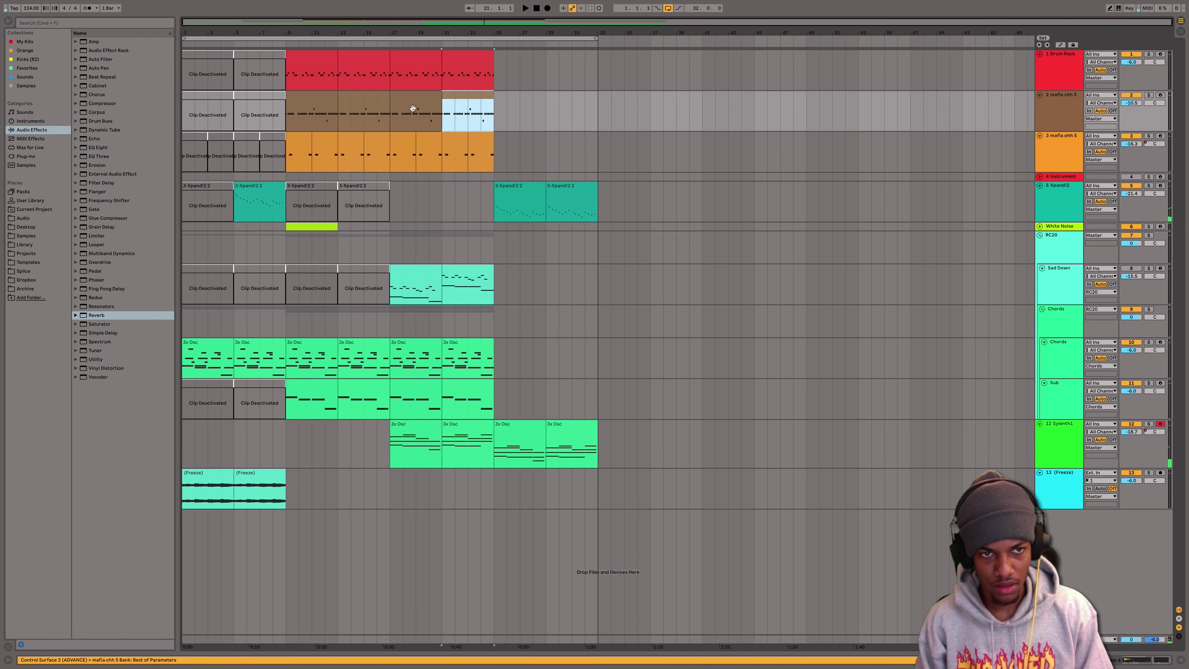
{"action": "key", "text": "super+x"}
{"action": "left_click", "coordinate": [546, 117]}
{"action": "key", "text": "super+v"}
{"action": "double_click", "coordinate": [593, 115]}
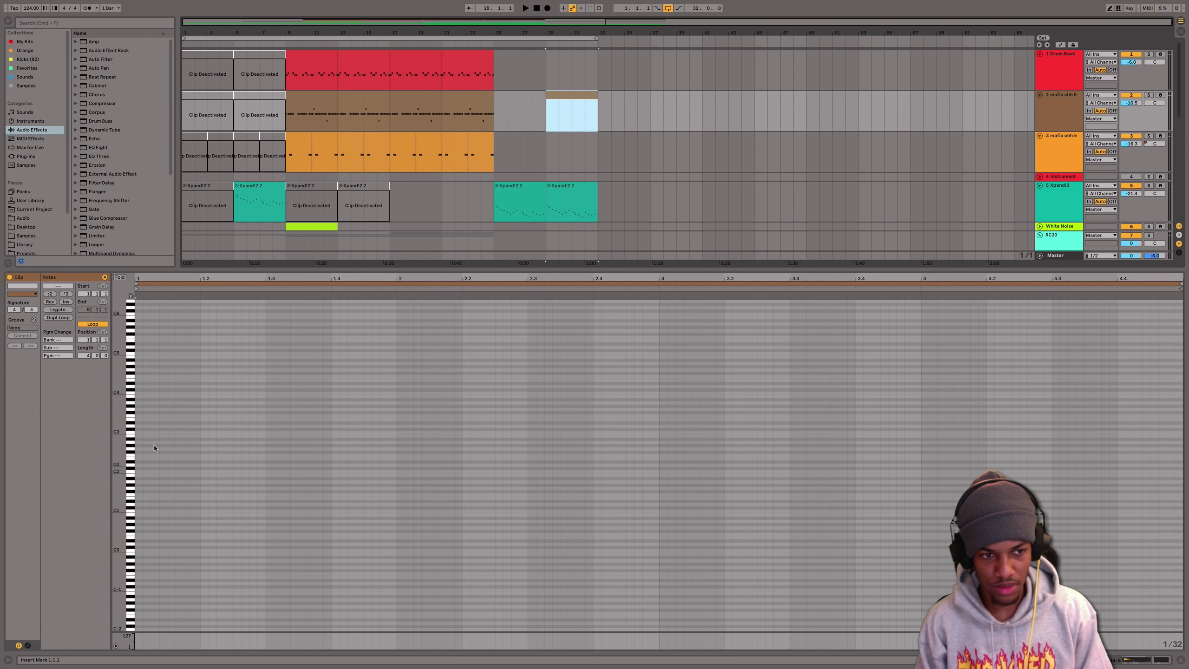
- Place an eighth note on C3 at the start of the new hi-hat clip and duplicate it once
{"action": "left_click", "coordinate": [159, 420]}
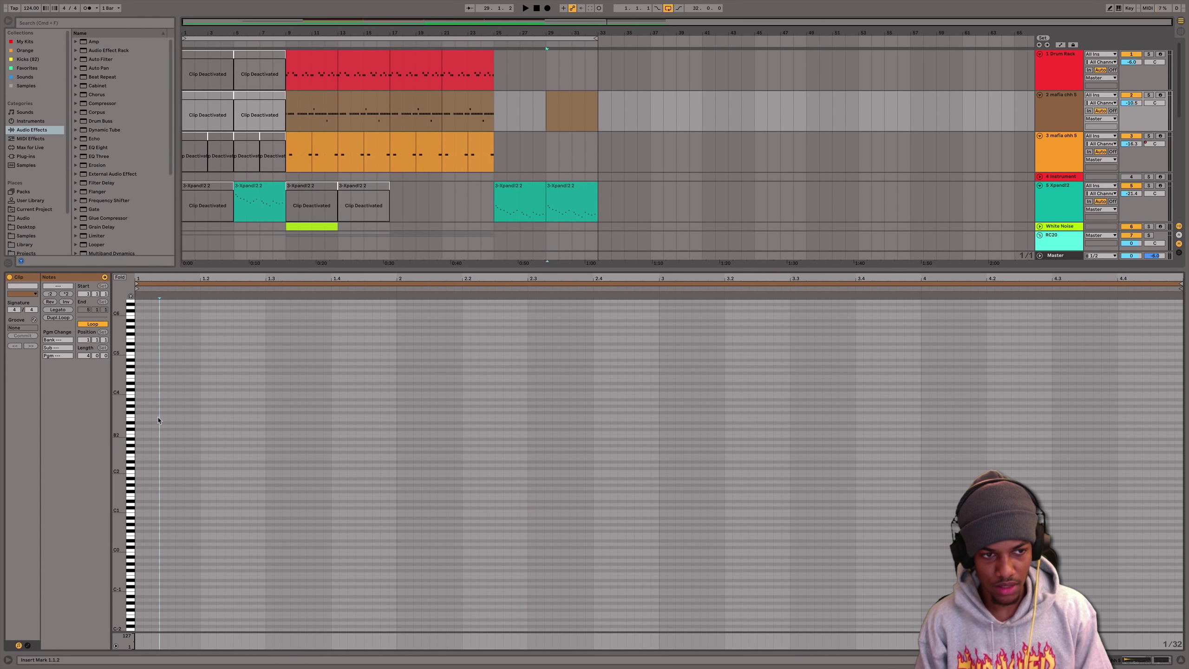
{"action": "left_click", "coordinate": [318, 103]}
{"action": "left_click", "coordinate": [571, 113]}
{"action": "key", "text": "space"}
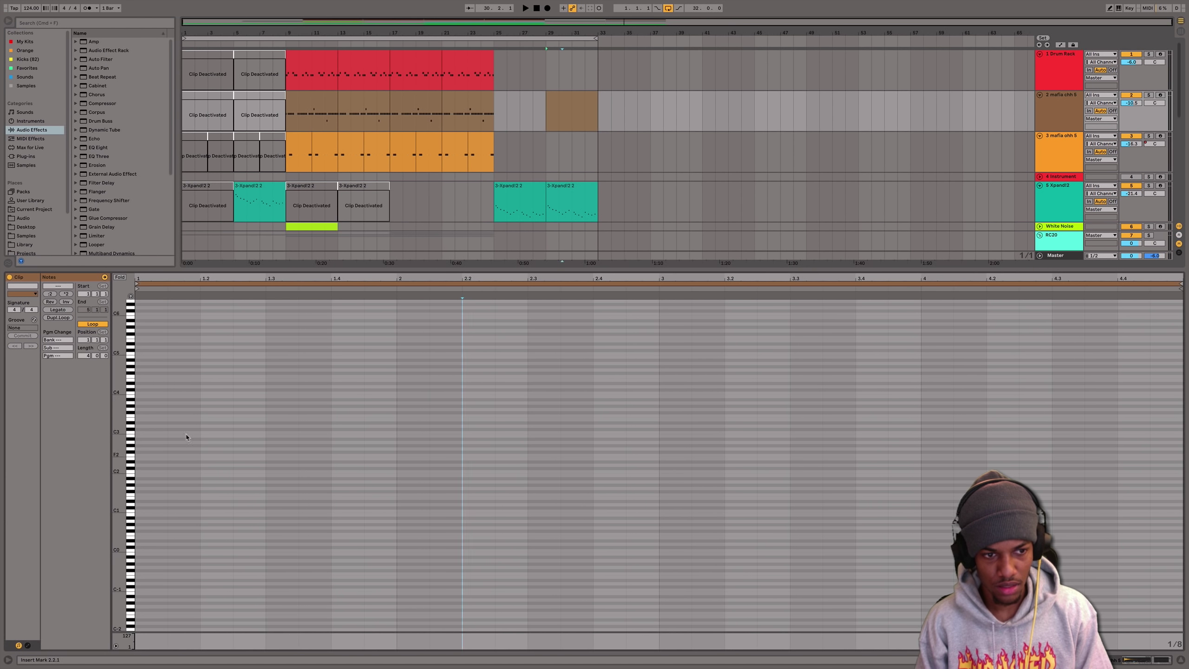
{"action": "double_click", "coordinate": [147, 430]}
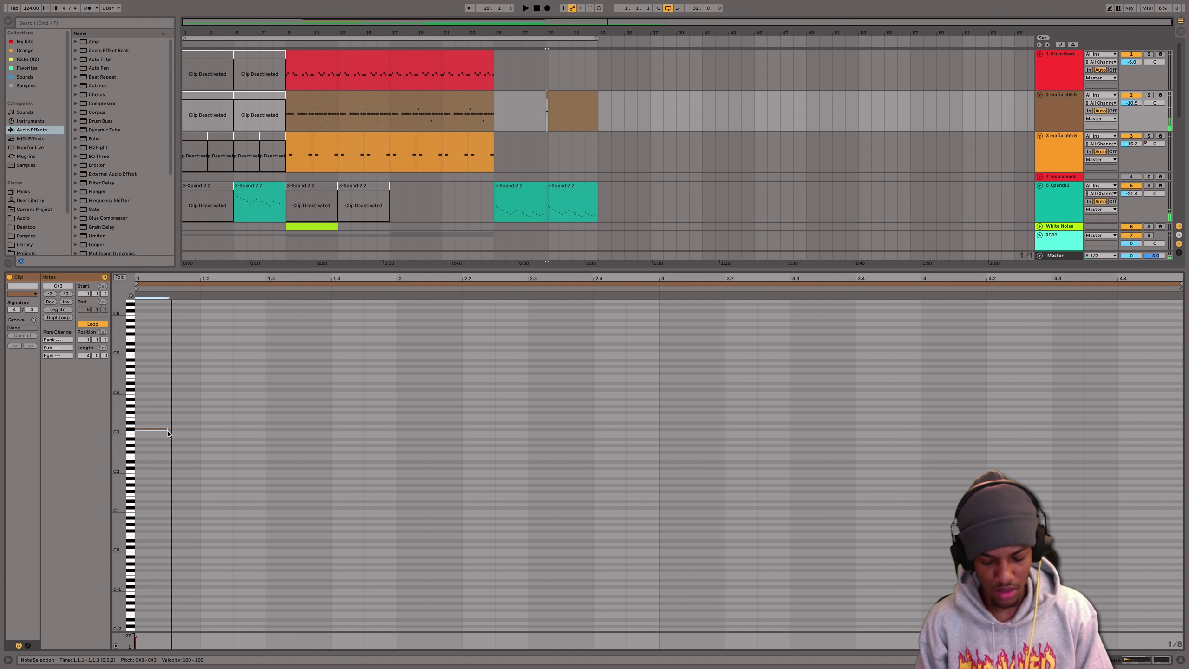
{"action": "key", "text": "Down"}
{"action": "key", "text": "super+d"}
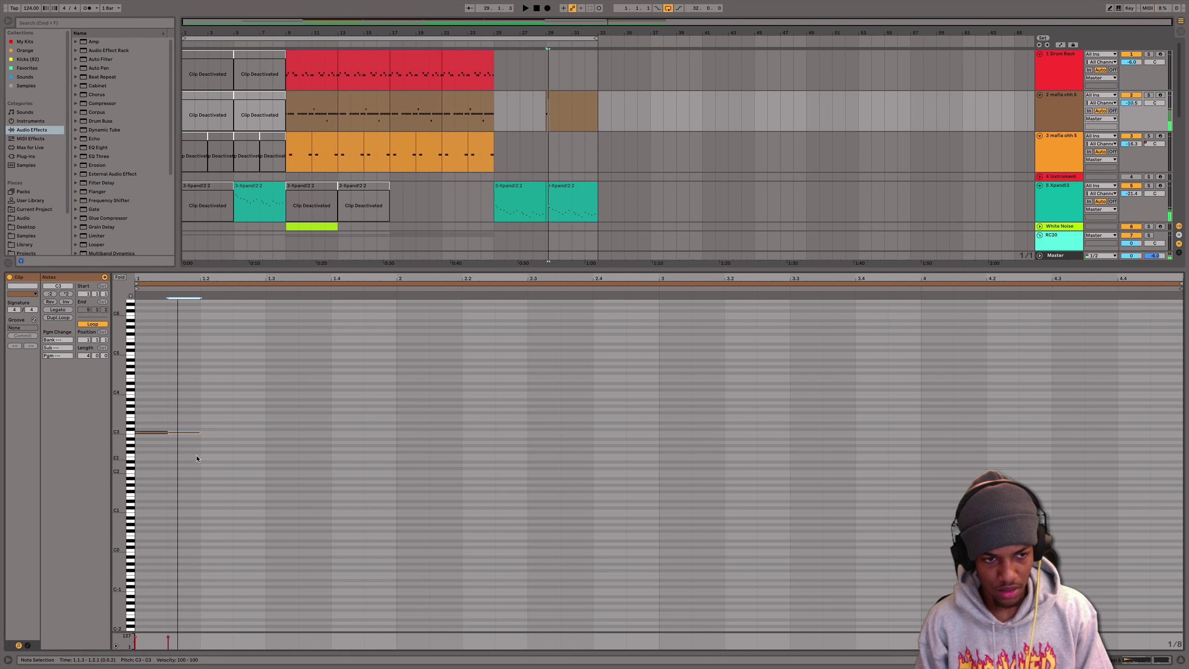
- Repeat the C3 eighth notes until they fill all four bars of the hi-hat clip
{"action": "key", "text": "super+a"}
{"action": "key", "text": "super+d"}
{"action": "key", "text": "super+d"}
{"action": "key", "text": "super+d"}
{"action": "key", "text": "super+d"}
{"action": "key", "text": "super+d"}
{"action": "key", "text": "super+d"}
{"action": "key", "text": "super+d"}
{"action": "key", "text": "super+d"}
{"action": "key", "text": "super+d"}
{"action": "key", "text": "super+d"}
{"action": "key", "text": "super+d"}
{"action": "key", "text": "super+d"}
{"action": "key", "text": "super+d"}
{"action": "key", "text": "super+d"}
{"action": "key", "text": "super+d"}
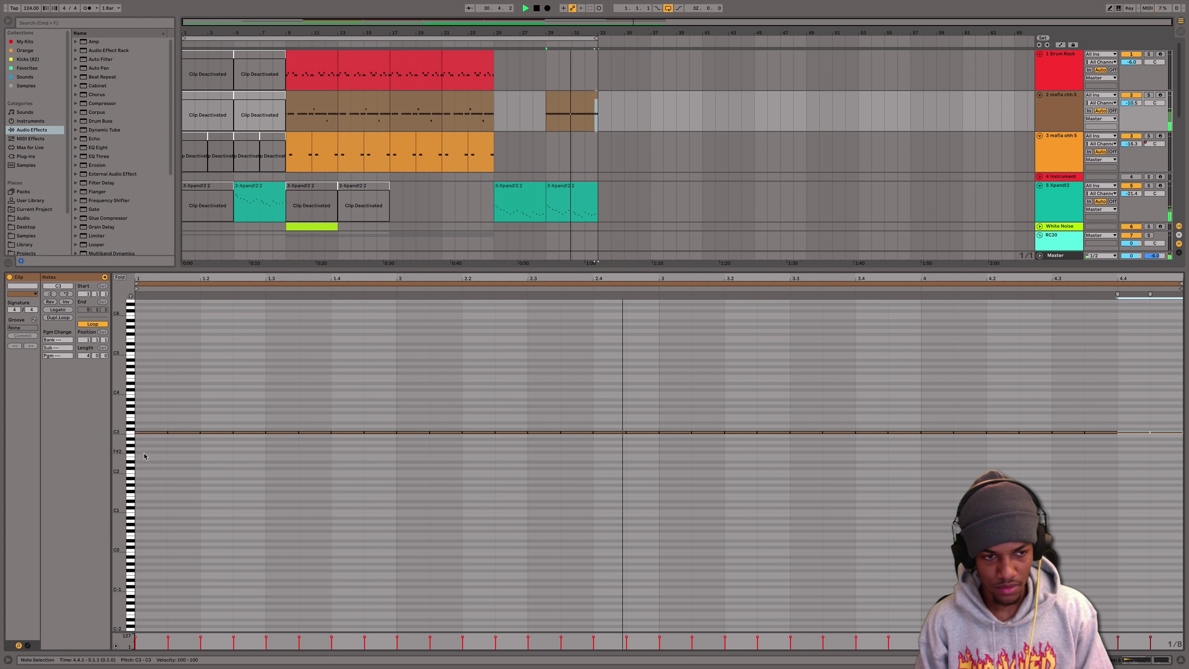
- Try lower pitches for all the hi-hat notes and return them to C3
{"action": "key", "text": "super+a"}
{"action": "key", "text": "Down"}
{"action": "key", "text": "Down"}
{"action": "key", "text": "Down"}
{"action": "key", "text": "Down"}
{"action": "key", "text": "Up"}
{"action": "key", "text": "Up"}
{"action": "key", "text": "Up"}
{"action": "key", "text": "Up"}
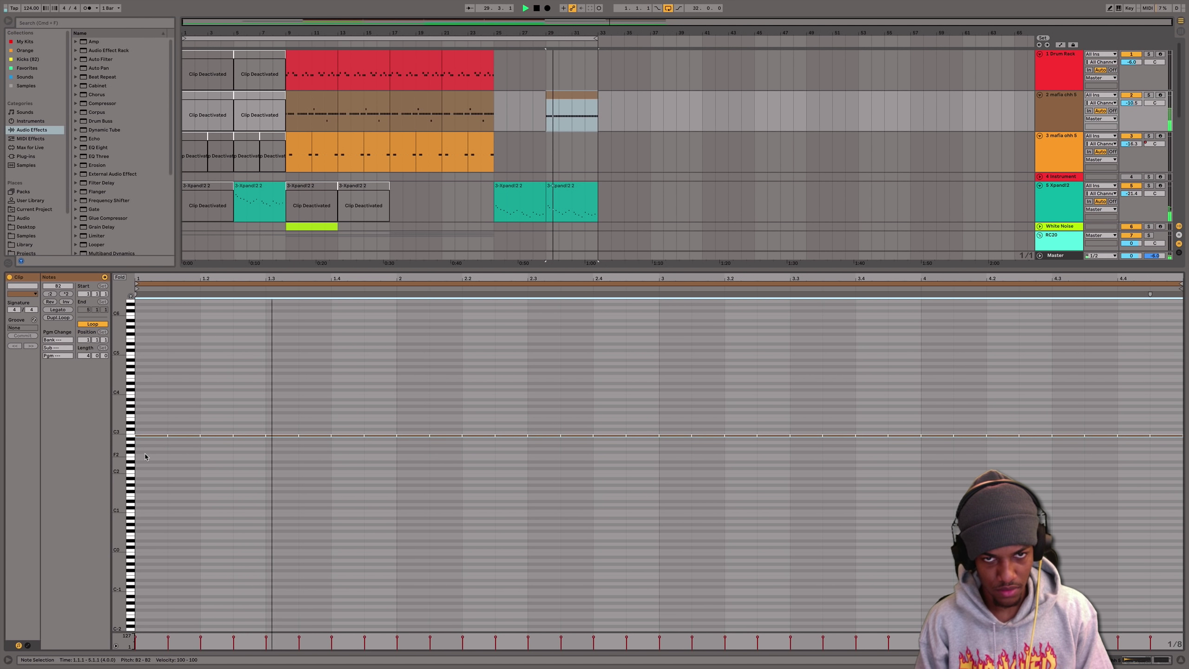
{"action": "left_click", "coordinate": [298, 497]}
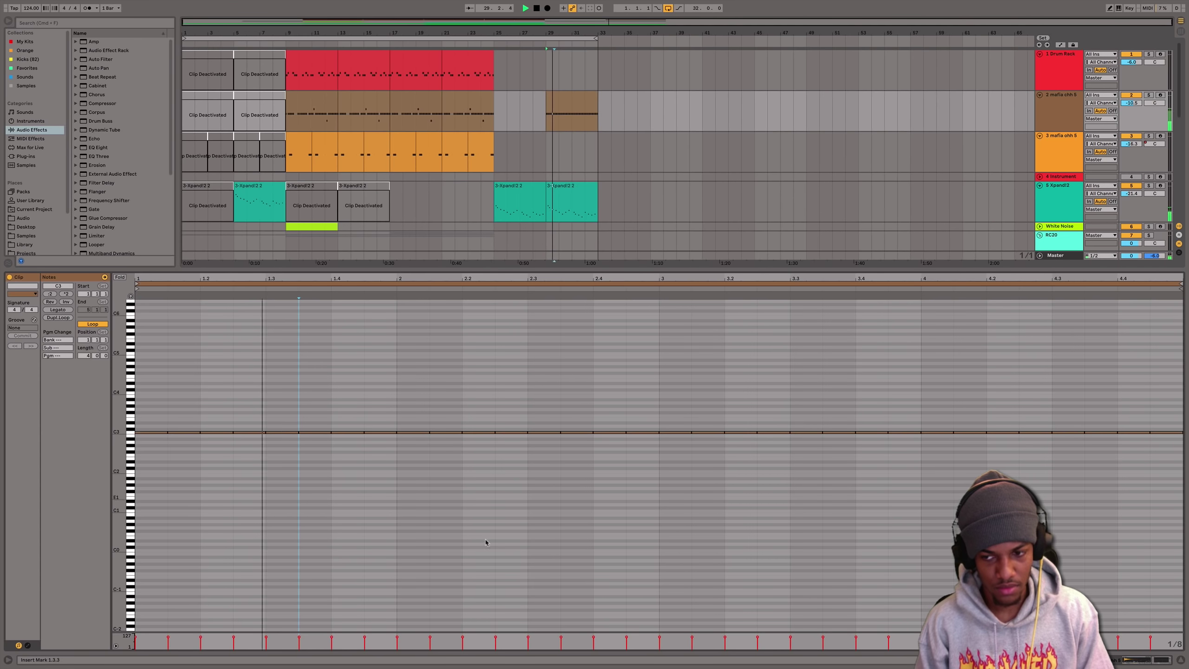
- Add a Reverb to the brown hi-hat track and lower its Dry/Wet amount
{"action": "left_click", "coordinate": [1184, 659]}
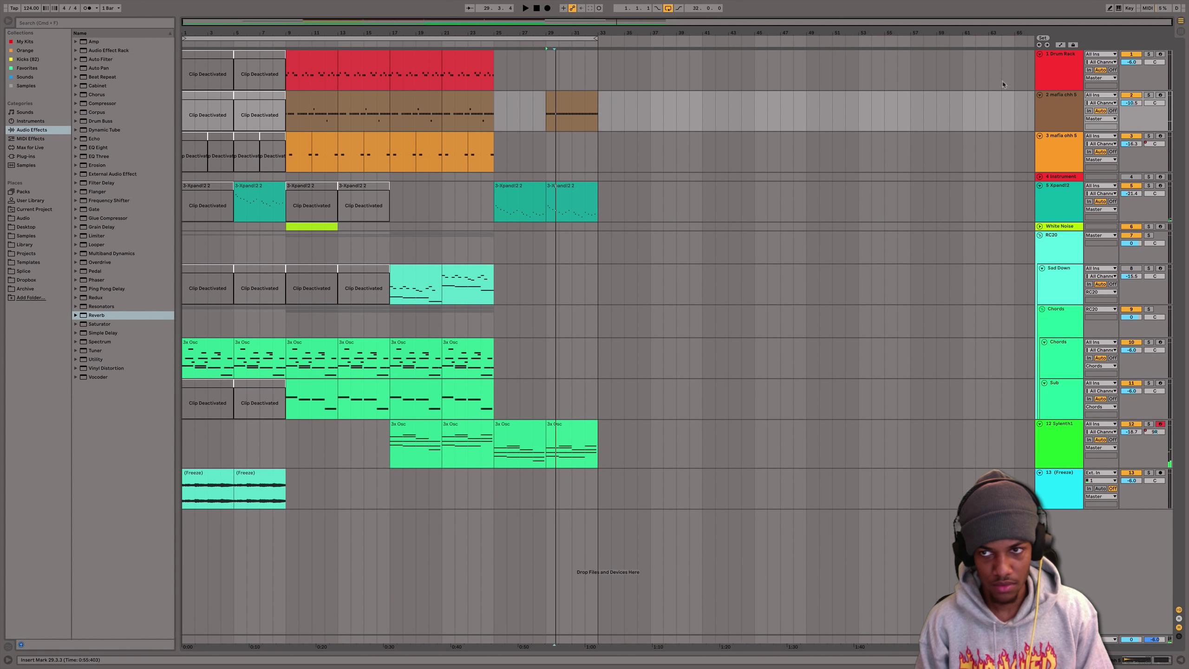
{"action": "double_click", "coordinate": [1055, 105]}
{"action": "double_click", "coordinate": [108, 315]}
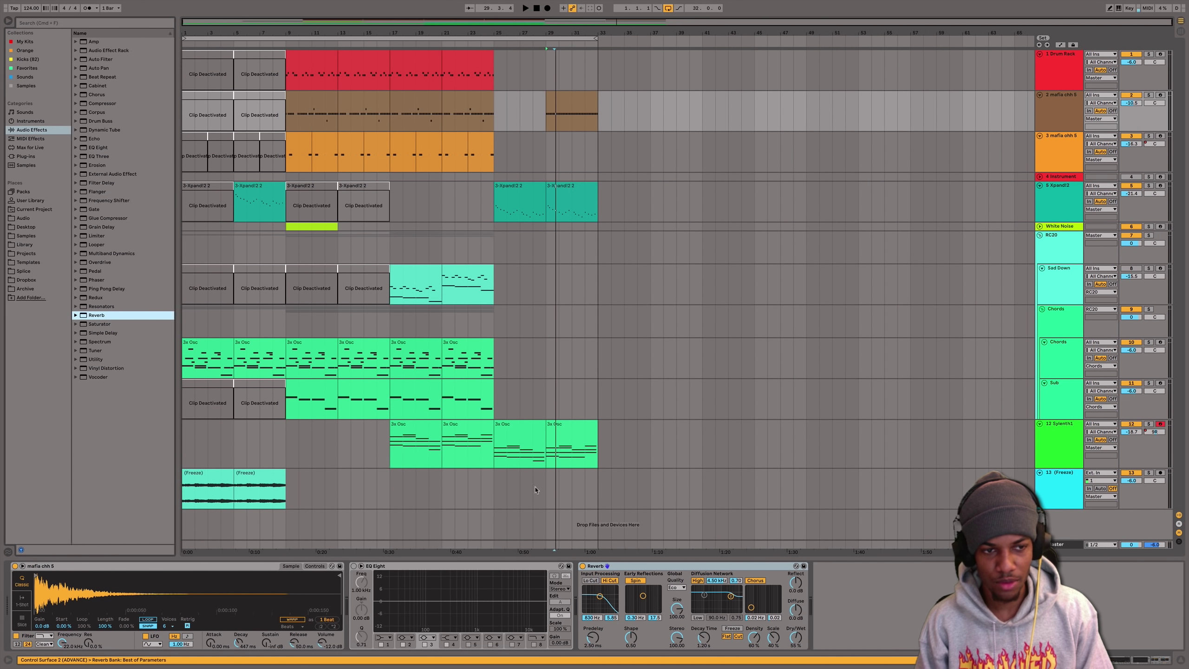
{"action": "left_click_drag", "start_coordinate": [797, 640], "coordinate": [797, 664]}
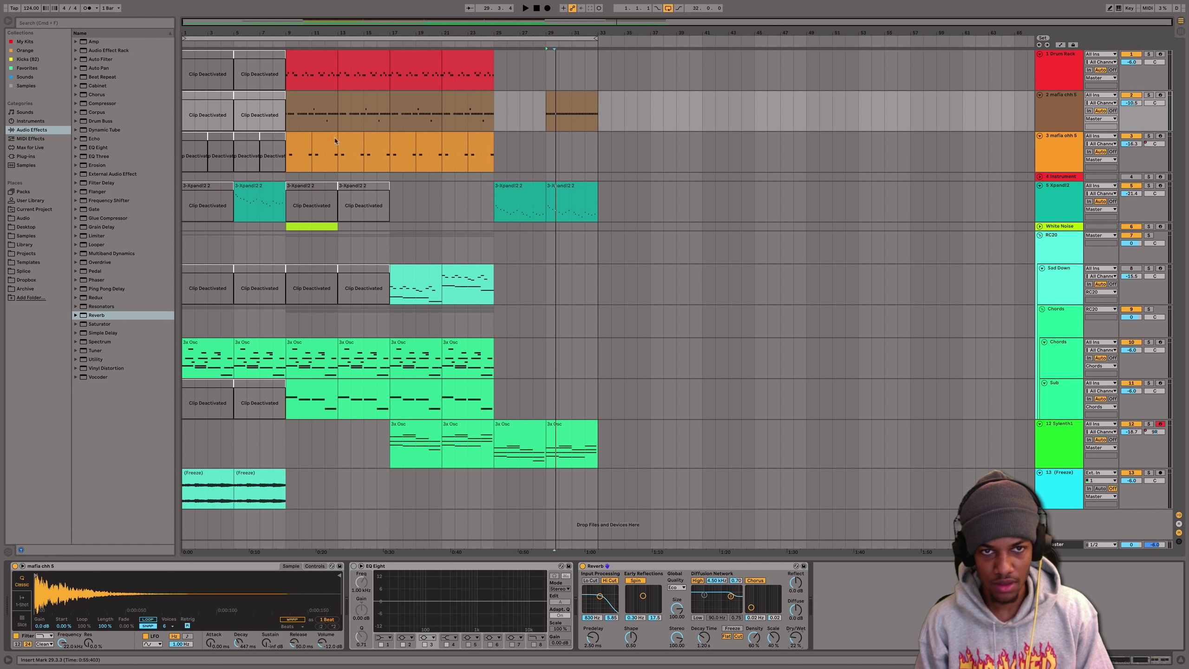
- Switch the hi-hat Reverb off and automate its Device On to be active only from bar 29 to 33
{"action": "left_click", "coordinate": [550, 110]}
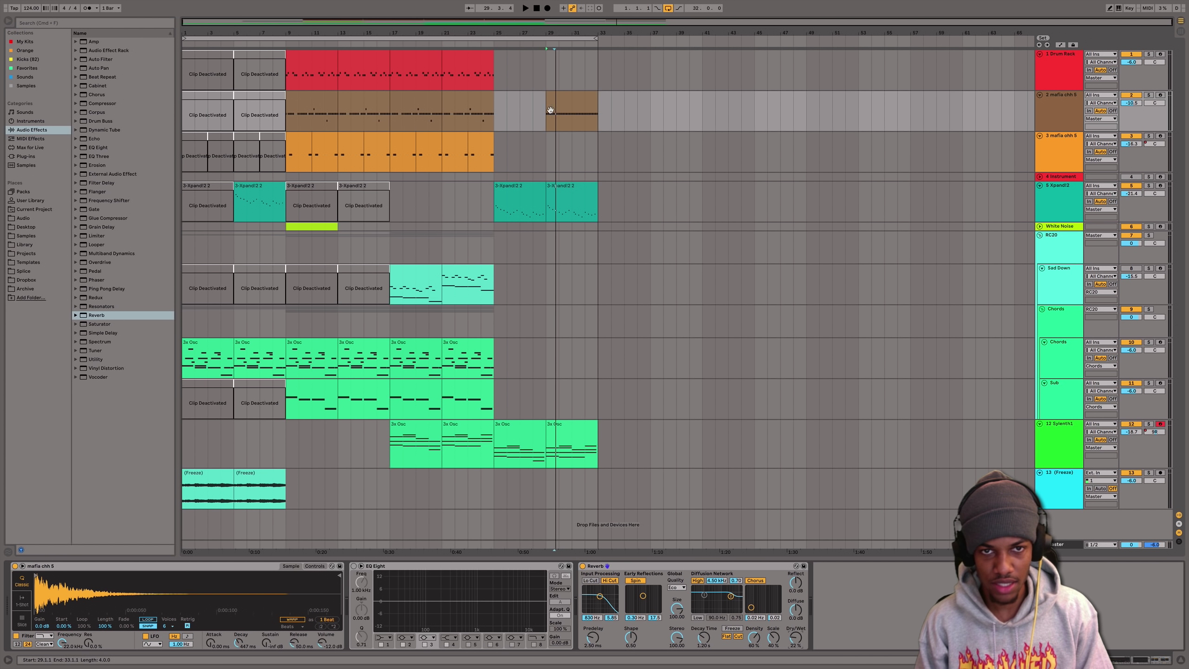
{"action": "left_click", "coordinate": [583, 566]}
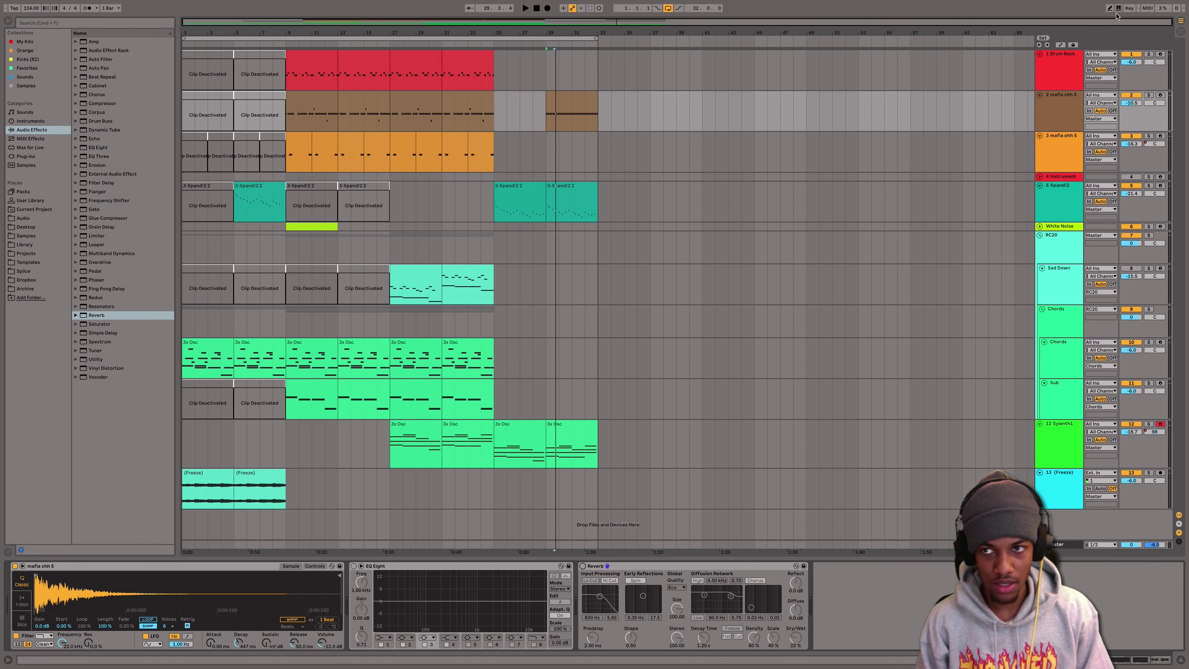
{"action": "key", "text": "a"}
{"action": "left_click_drag", "start_coordinate": [547, 112], "coordinate": [576, 106]}
{"action": "key", "text": "space"}
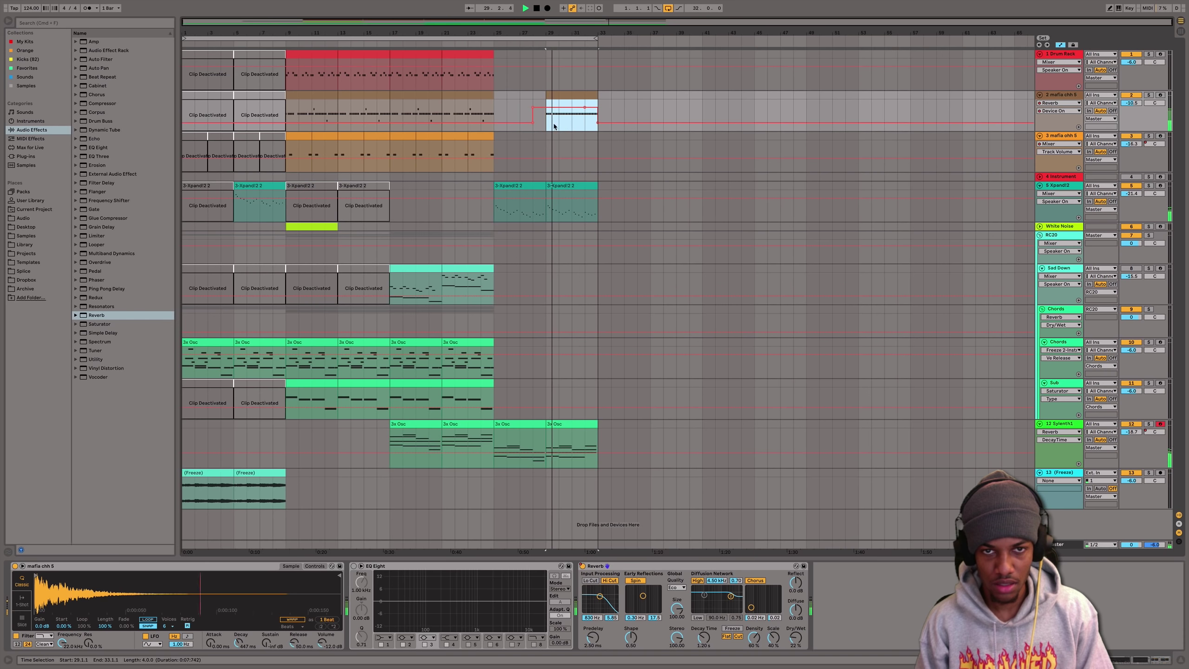
- Set the hi-hat Reverb's decay time to 2.41 s, adjust its Dry/Wet amount and hide the automation
{"action": "left_click_drag", "start_coordinate": [796, 637], "coordinate": [795, 629]}
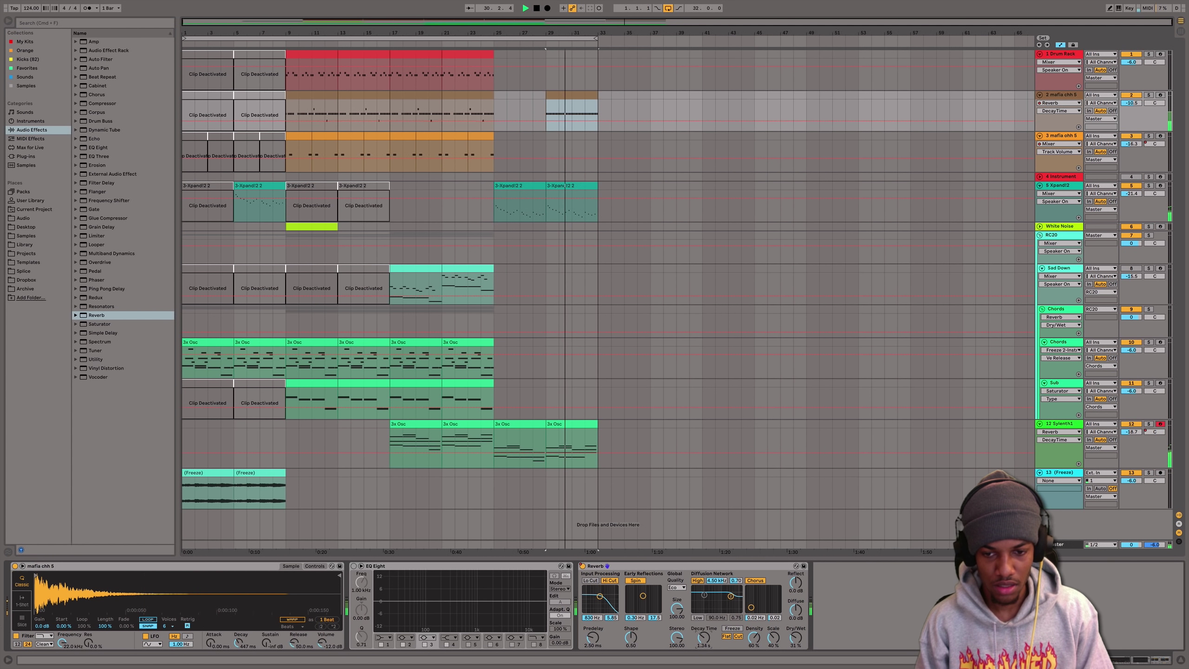
{"action": "left_click_drag", "start_coordinate": [704, 637], "coordinate": [704, 623]}
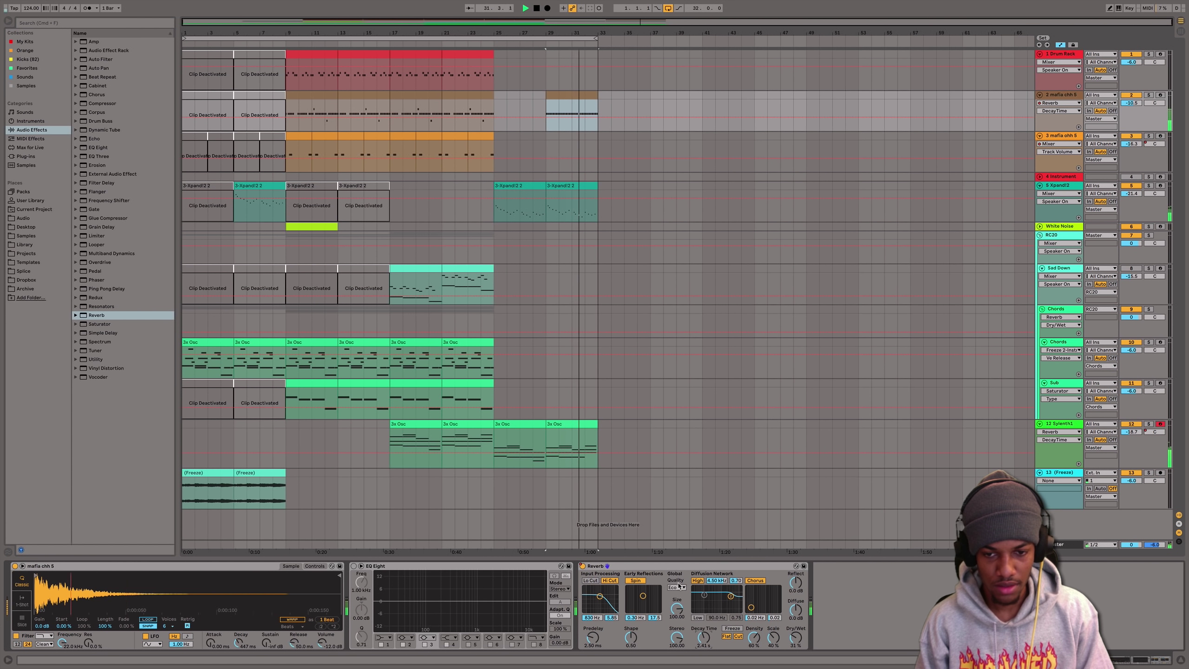
{"action": "left_click_drag", "start_coordinate": [802, 649], "coordinate": [802, 647]}
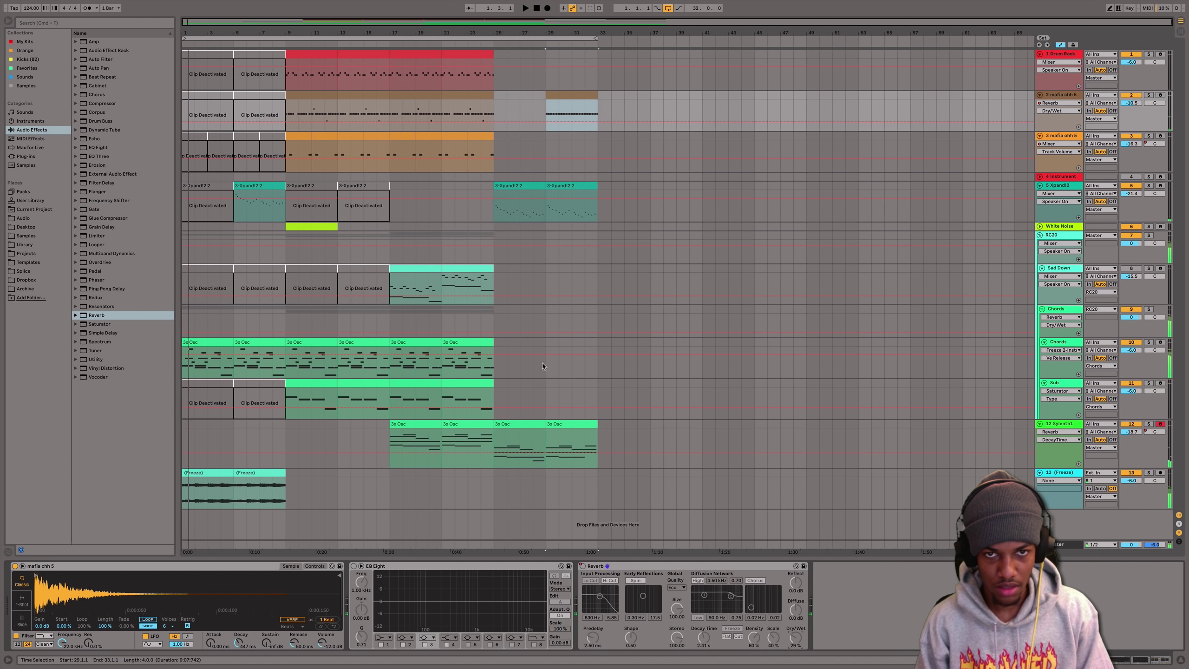
{"action": "key", "text": "a"}
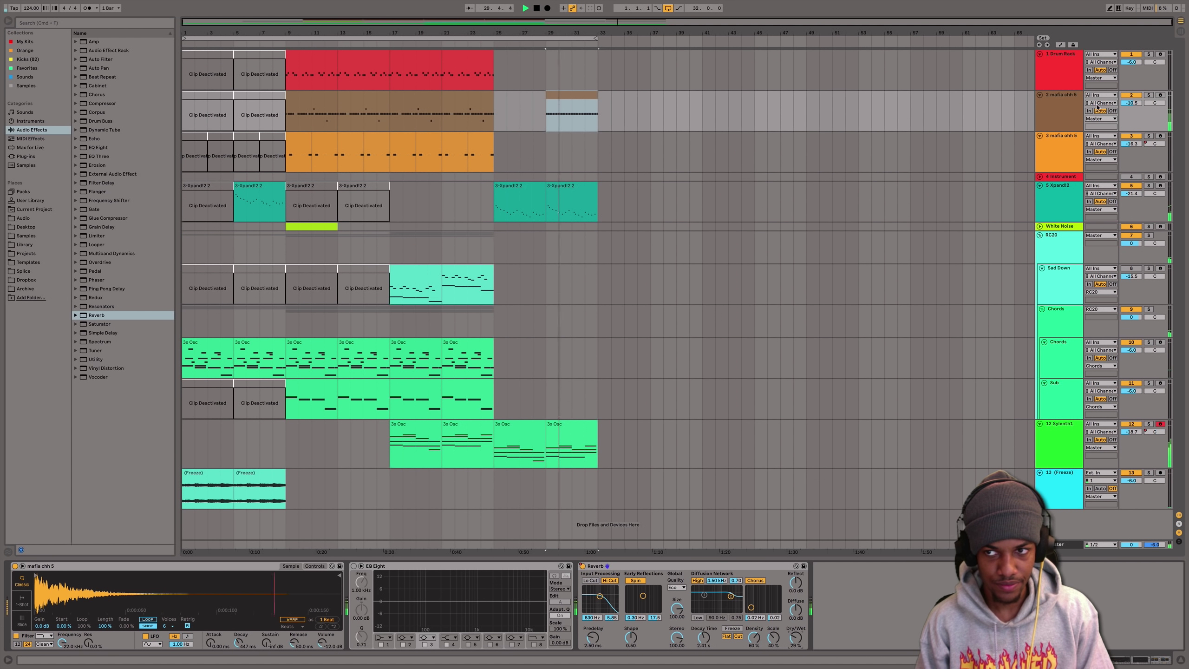
- Select the orange hi-hat clip at bar 9, listen to the section from there and hide the device view
{"action": "left_click", "coordinate": [293, 151]}
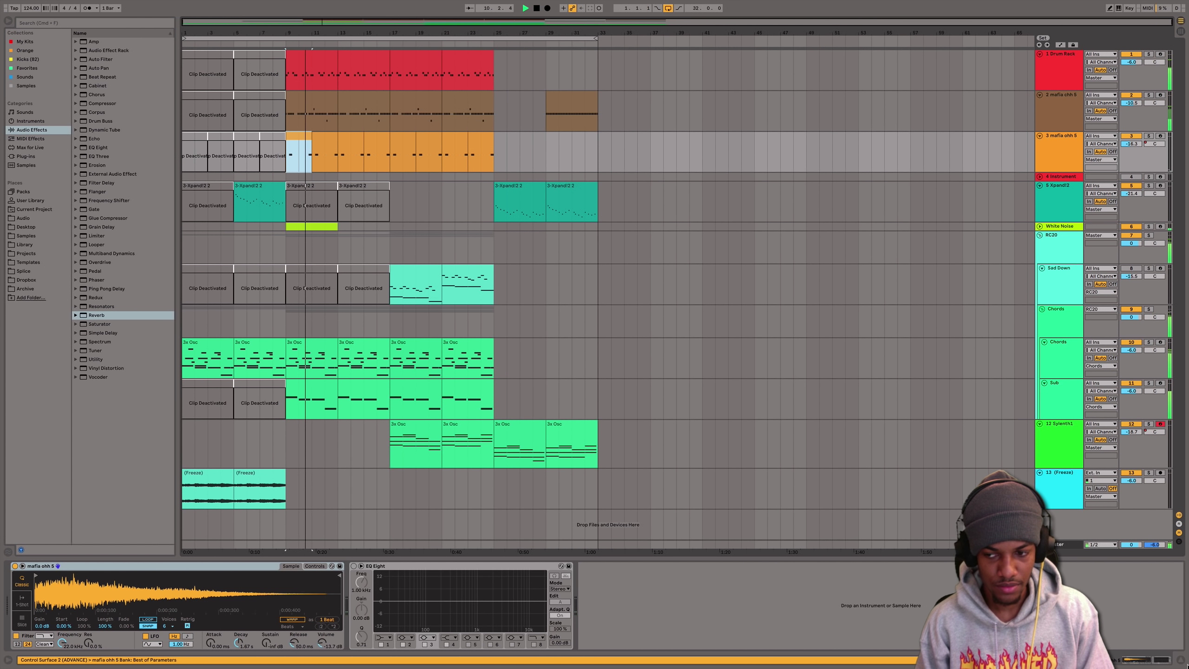
{"action": "key", "text": "super+alt+l"}
{"action": "key", "text": "space"}
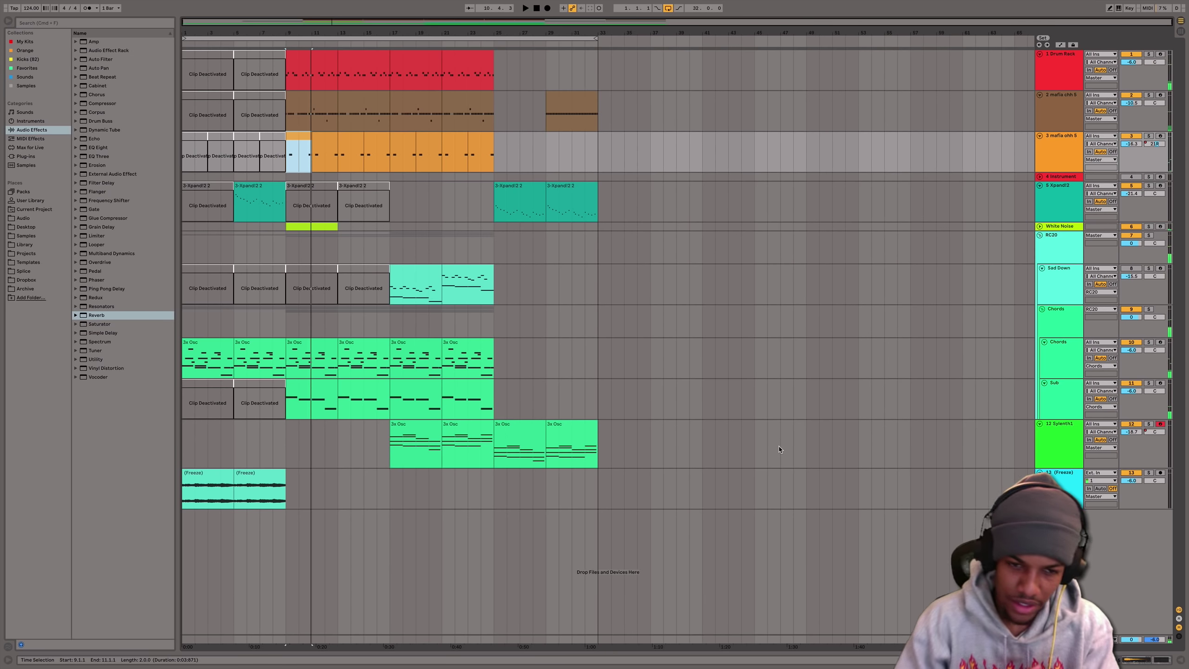
- Add the Max for Live PitchDrop audio effect after RC-20 on the RC20 group
{"action": "left_click", "coordinate": [1063, 139]}
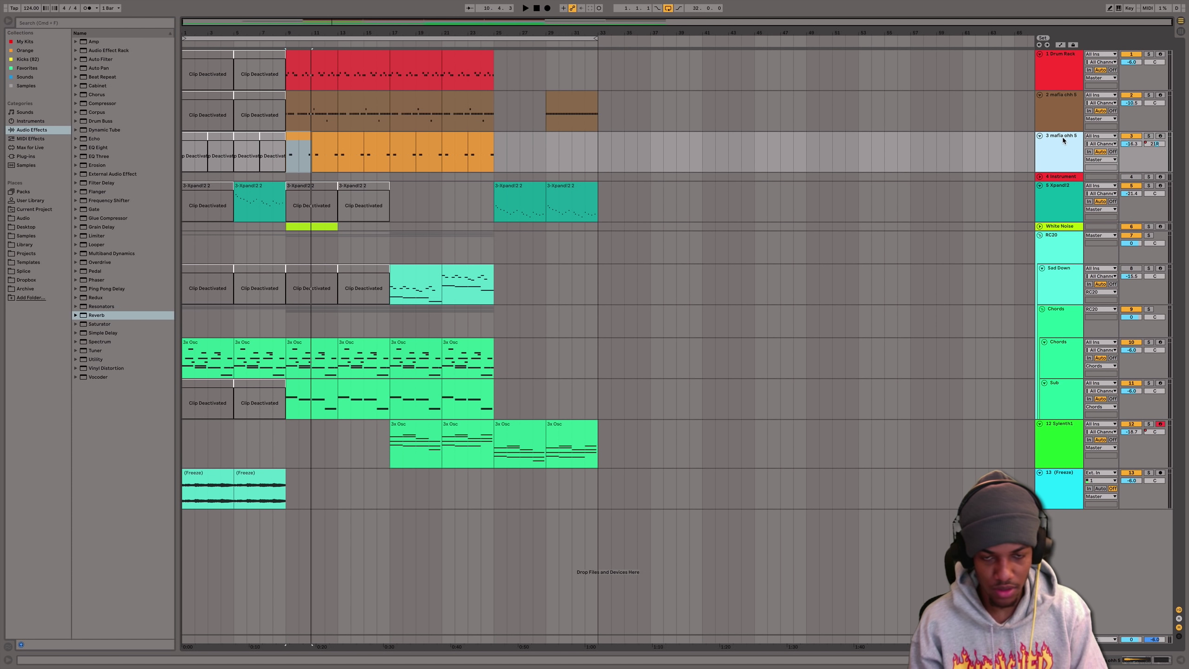
{"action": "left_click", "coordinate": [1060, 321]}
{"action": "left_click", "coordinate": [1055, 243]}
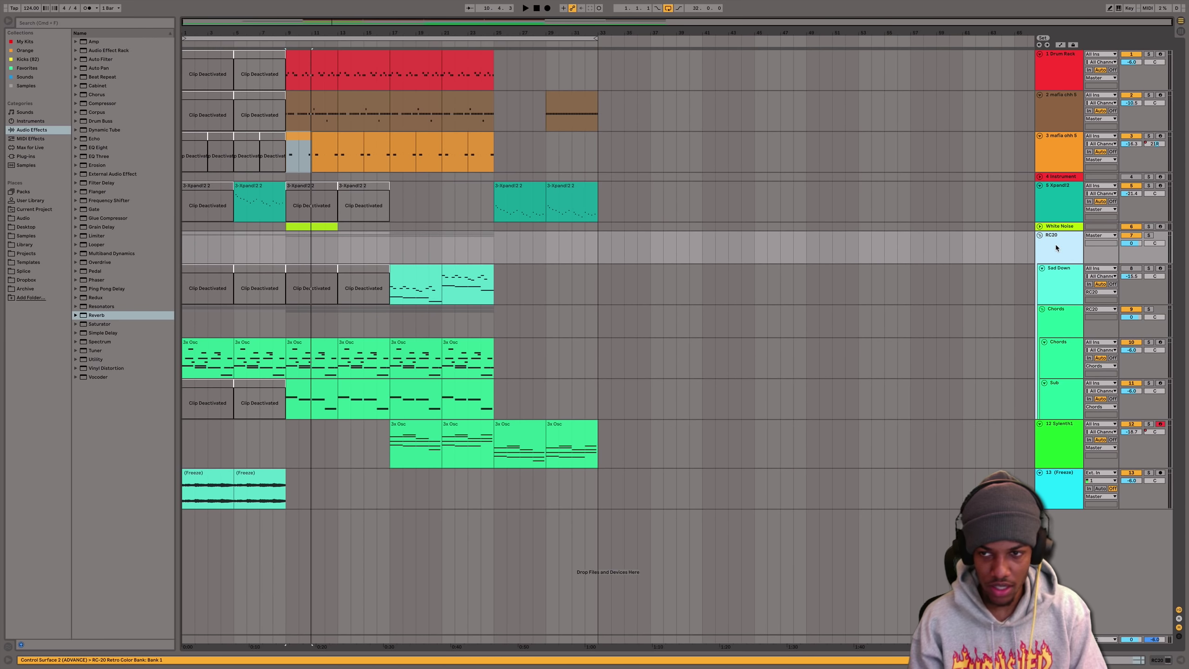
{"action": "double_click", "coordinate": [1055, 243]}
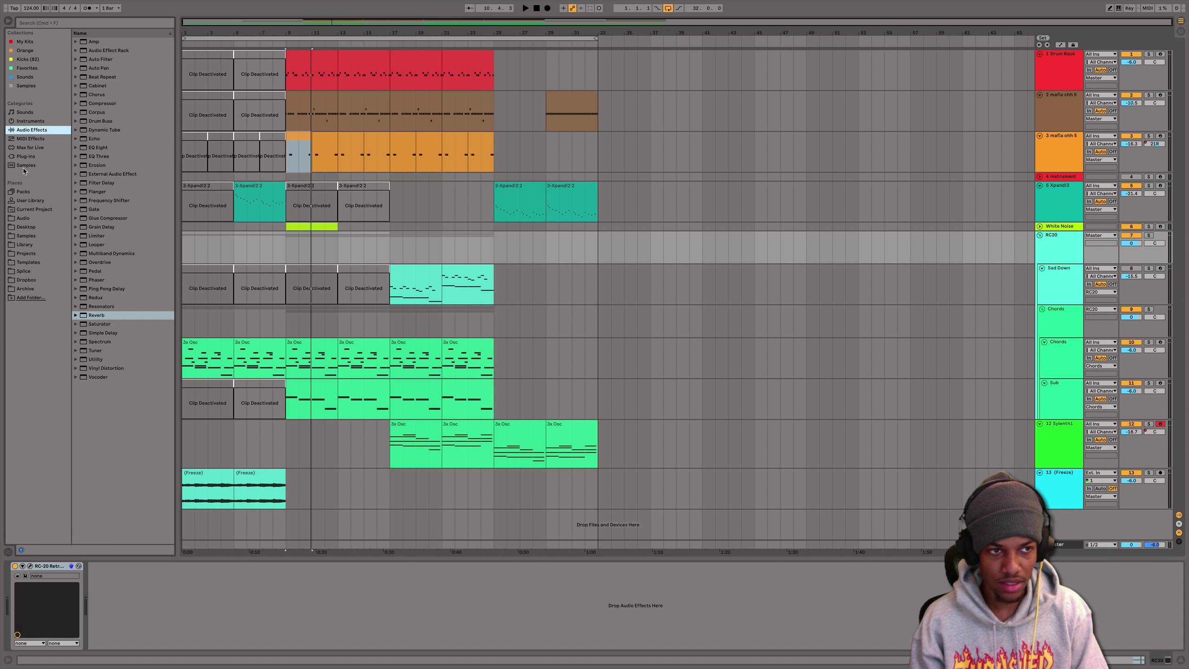
{"action": "left_click", "coordinate": [45, 147]}
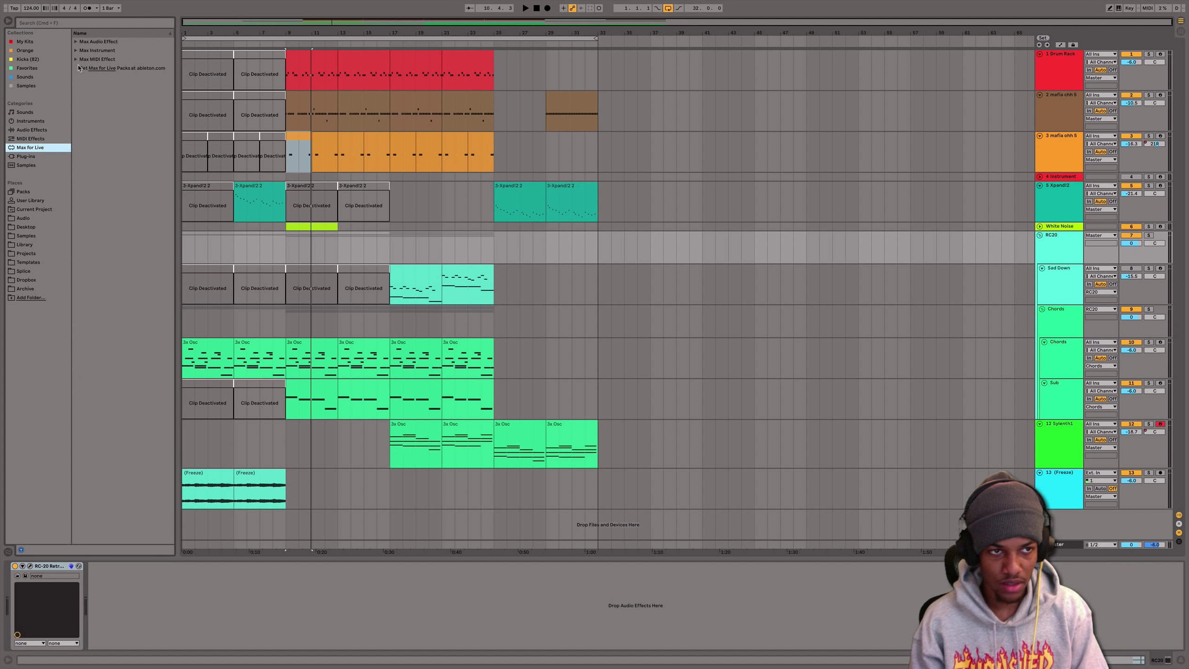
{"action": "left_click", "coordinate": [75, 51]}
{"action": "left_click", "coordinate": [75, 51]}
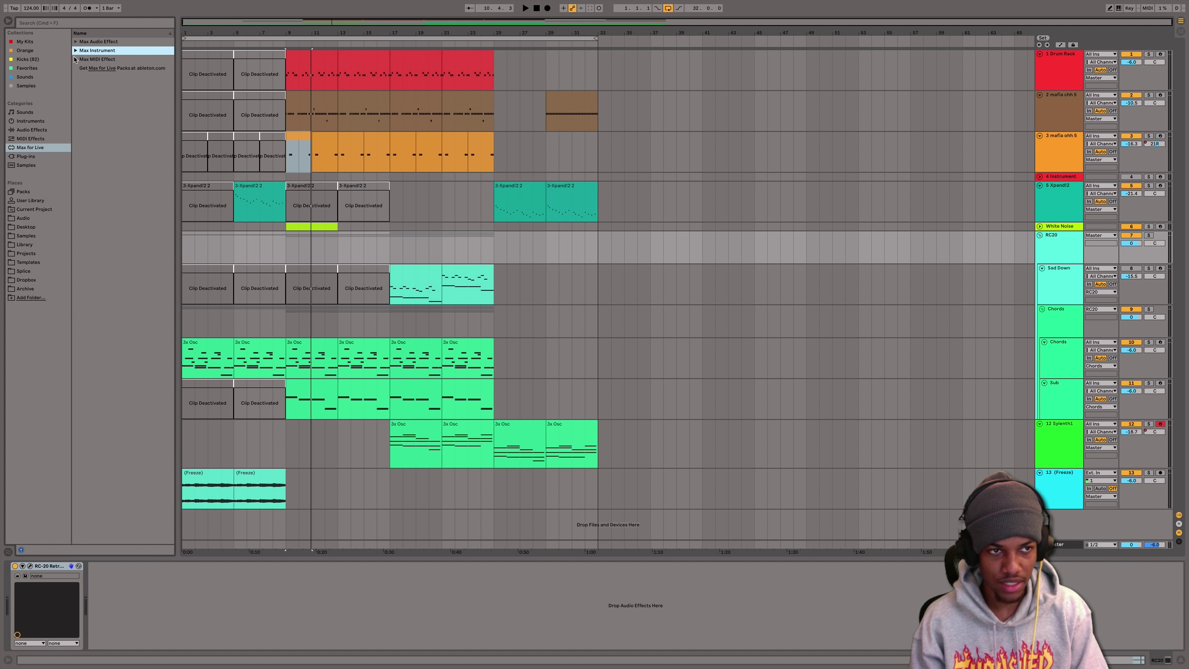
{"action": "left_click", "coordinate": [74, 41]}
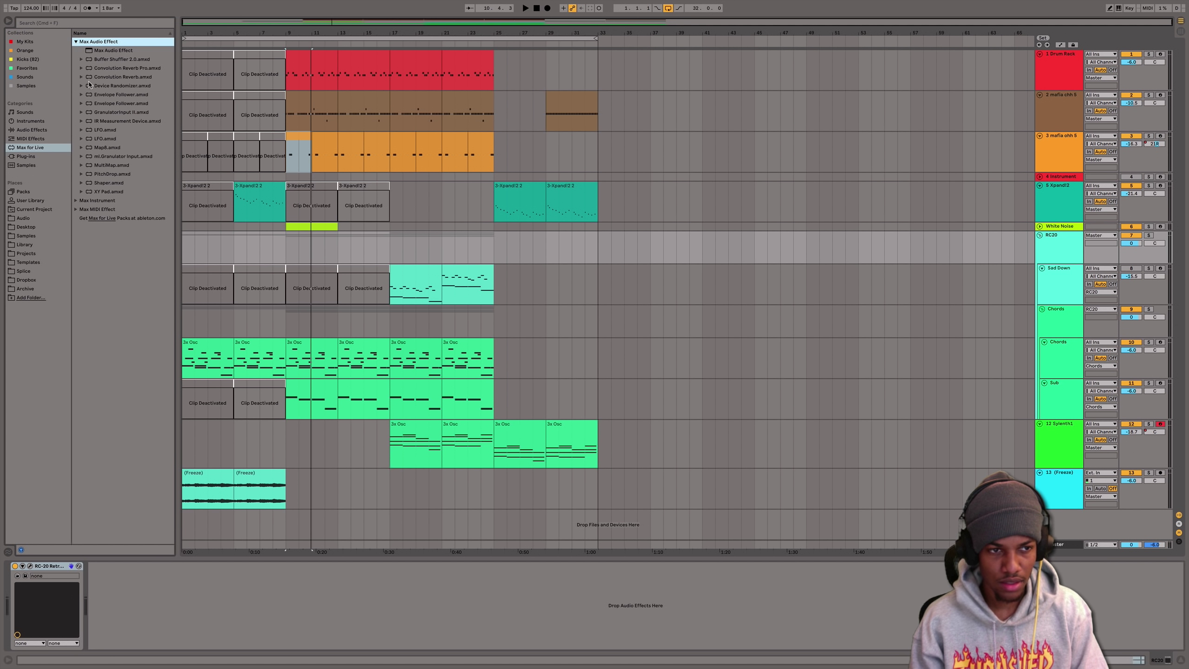
{"action": "left_click_drag", "start_coordinate": [111, 173], "coordinate": [286, 590]}
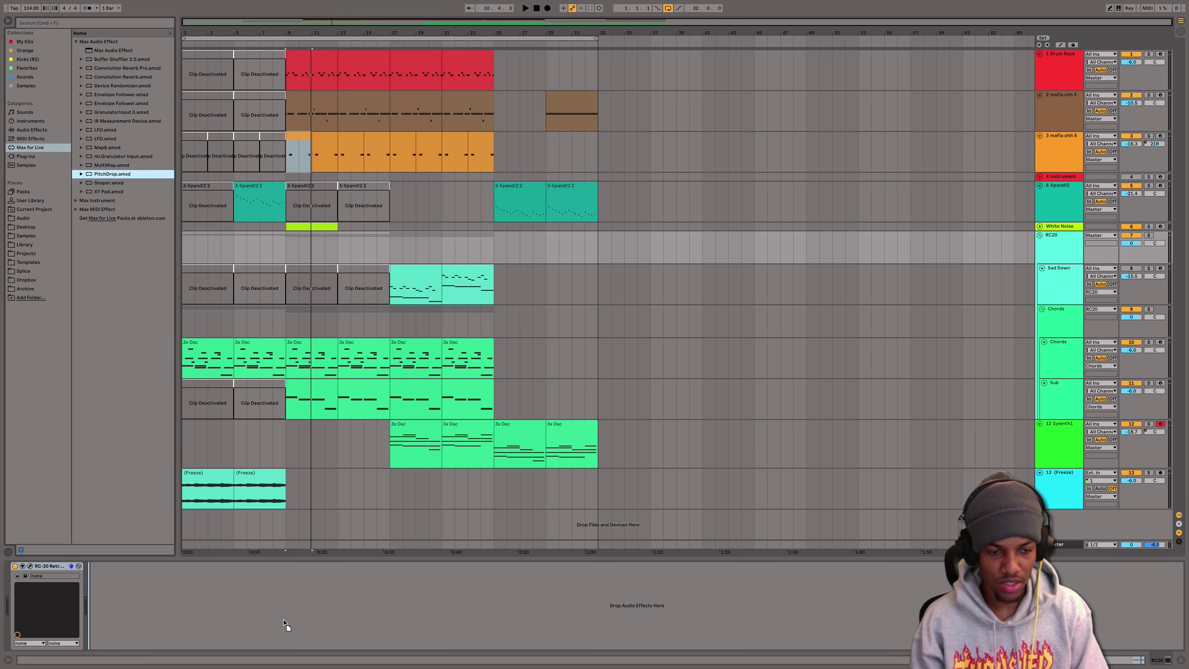
{"action": "left_click_drag", "start_coordinate": [453, 412], "coordinate": [228, 566]}
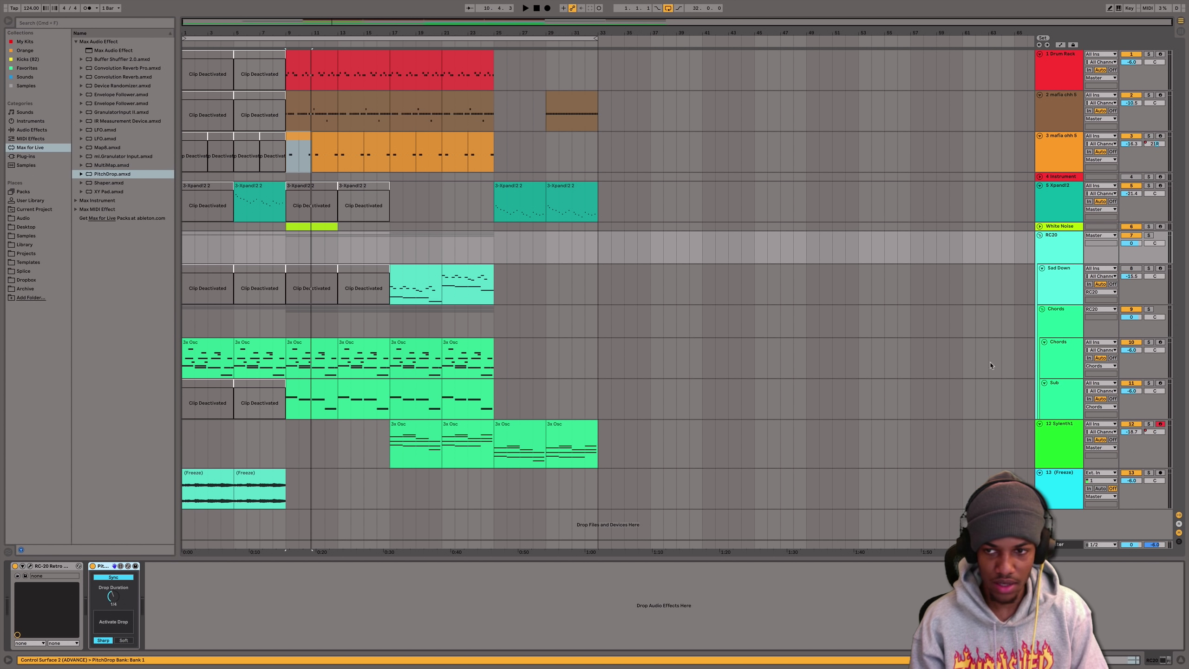
- Solo the RC20 group and audition PitchDrop near bar 24.3 by activating the drop and resuming
{"action": "left_click", "coordinate": [485, 281]}
{"action": "key", "text": "space"}
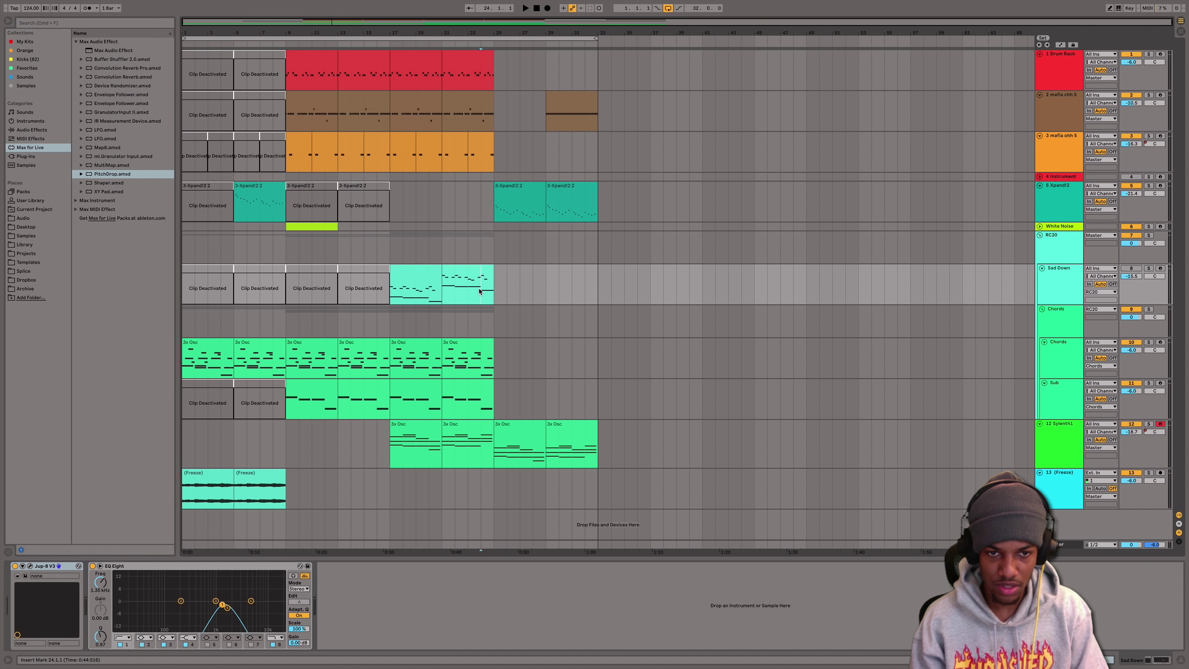
{"action": "left_click", "coordinate": [1047, 260]}
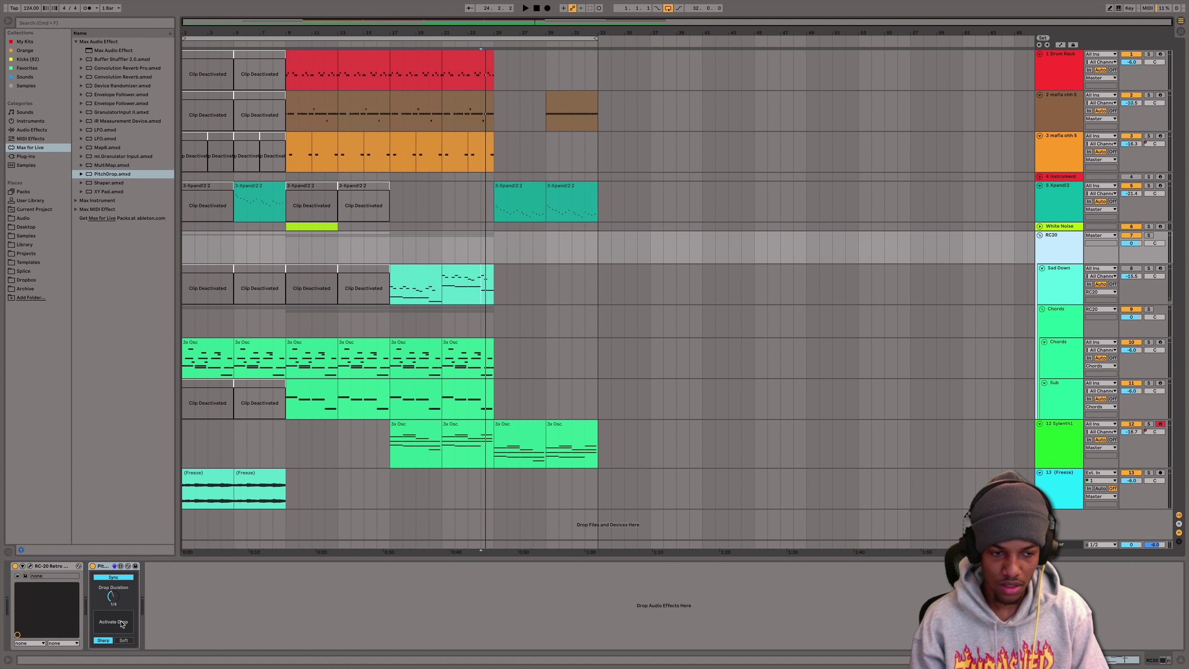
{"action": "left_click", "coordinate": [491, 287]}
{"action": "left_click", "coordinate": [1053, 242]}
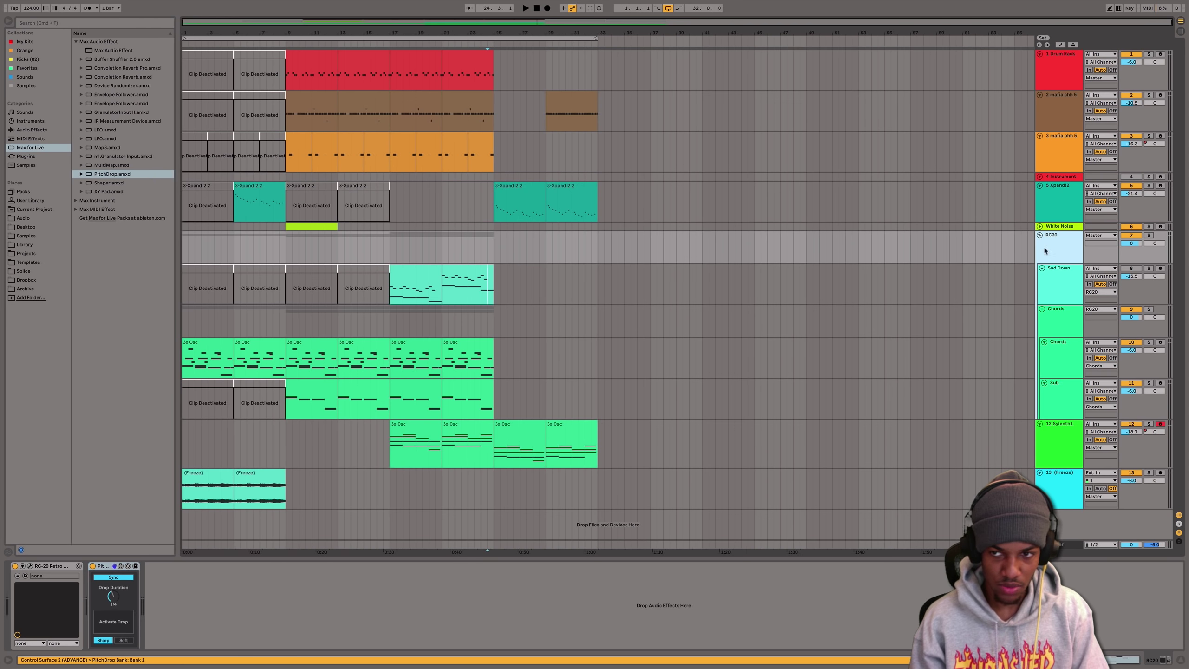
{"action": "left_click", "coordinate": [1149, 235]}
{"action": "key", "text": "space"}
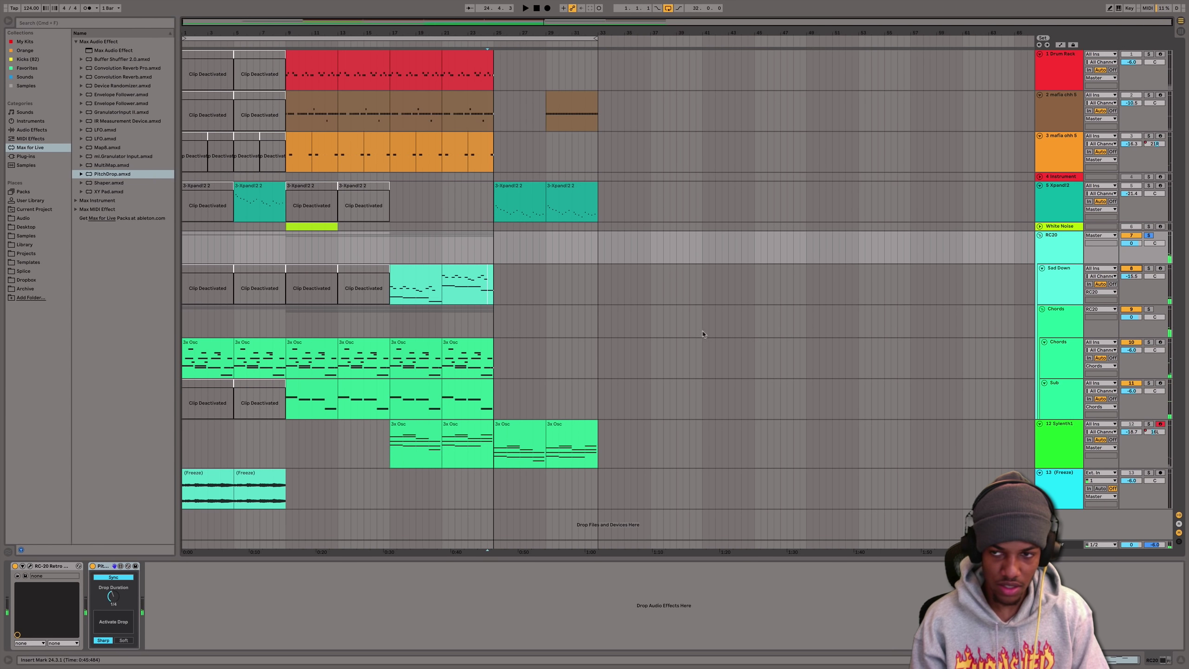
{"action": "left_click", "coordinate": [111, 624]}
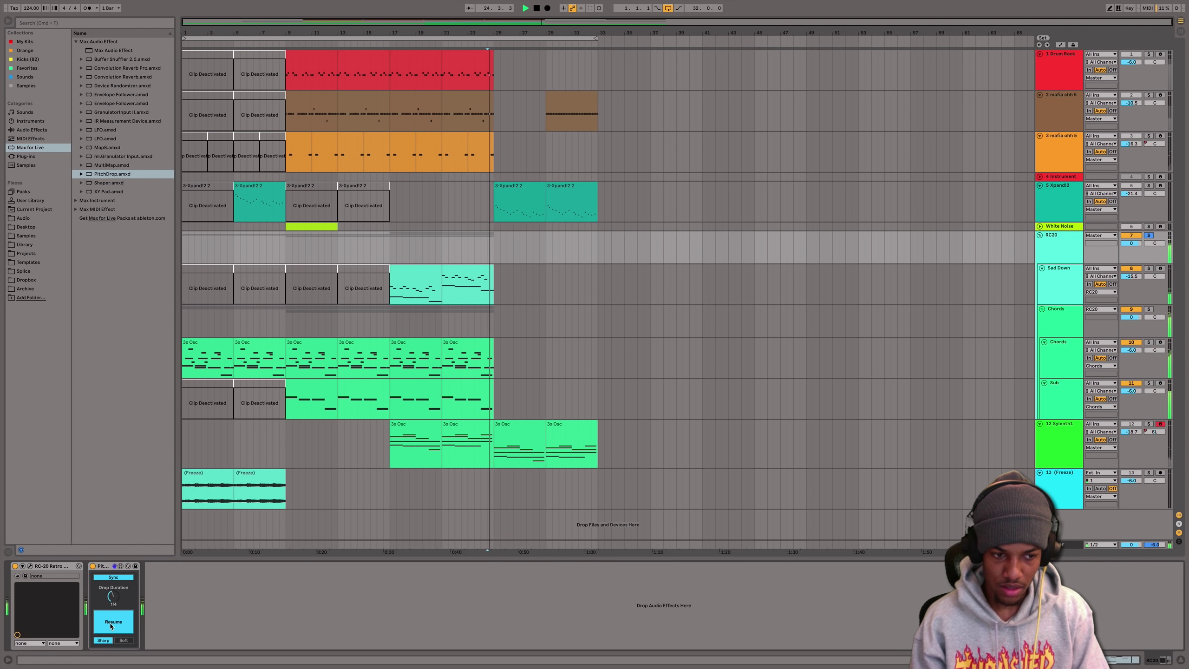
{"action": "left_click", "coordinate": [111, 624]}
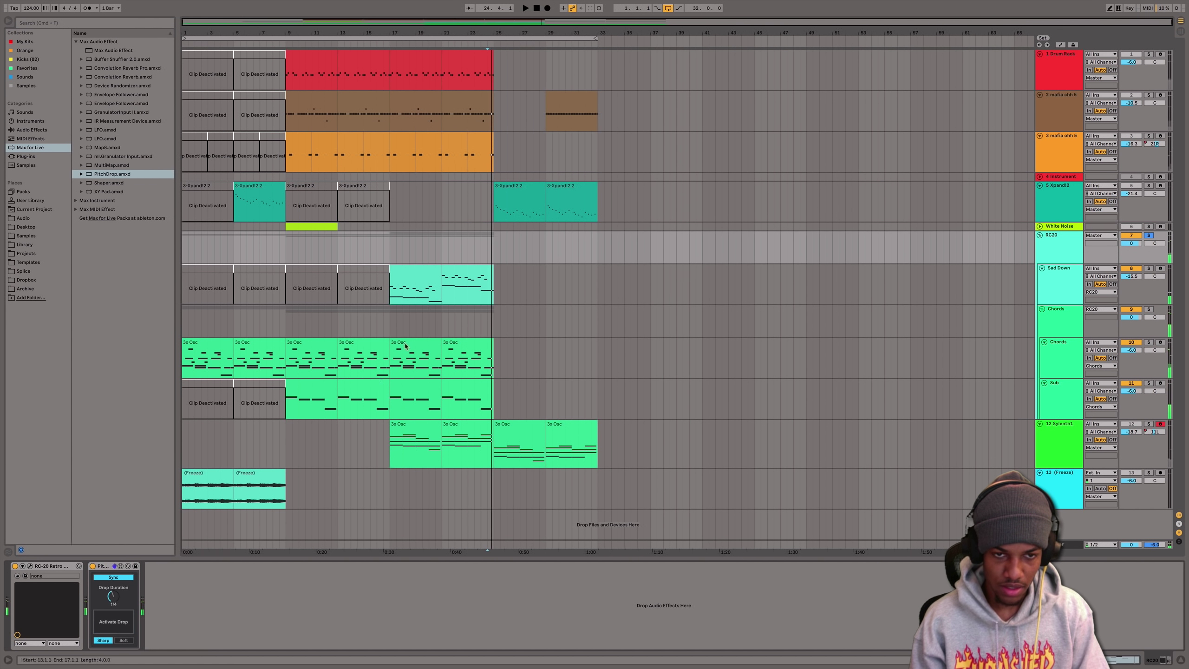
- Show the automation and turn PitchDrop's Drop Activate on from 24.4 to bar 25 on the RC20 group
{"action": "left_click_drag", "start_coordinate": [493, 30], "coordinate": [494, 81]}
{"action": "key", "text": "a"}
{"action": "left_click_drag", "start_coordinate": [487, 249], "coordinate": [494, 244]}
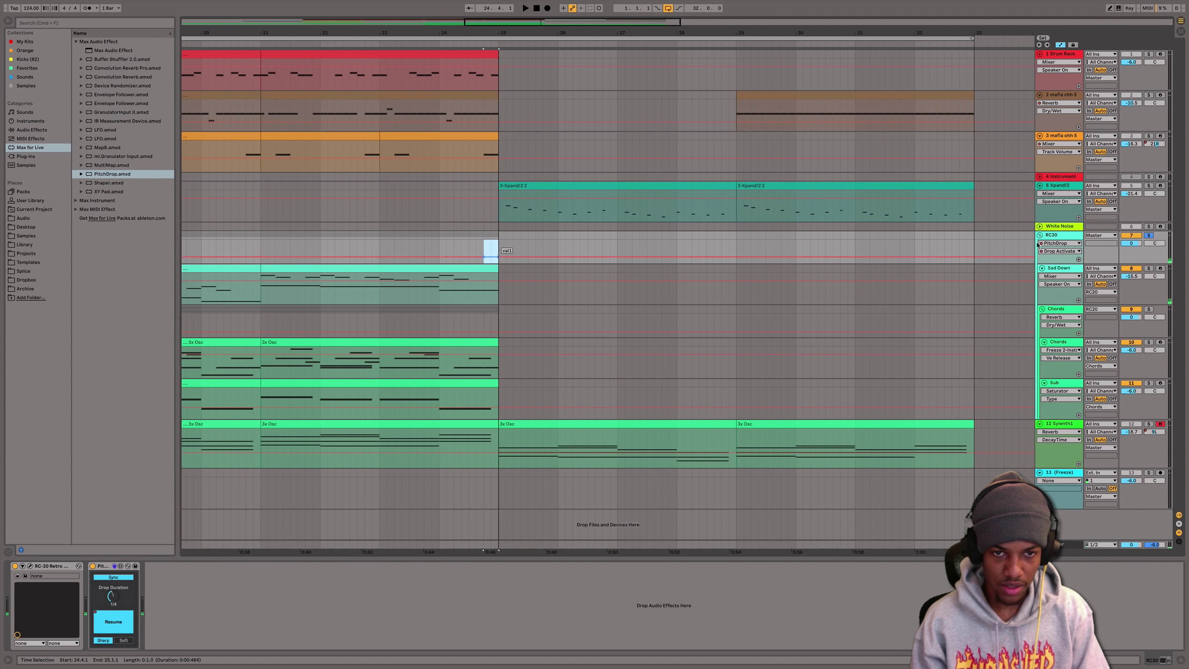
- Set PitchDrop's Drop Duration to 1/2 and listen to the drop on the last beat before bar 25
{"action": "left_click_drag", "start_coordinate": [113, 596], "coordinate": [124, 576]}
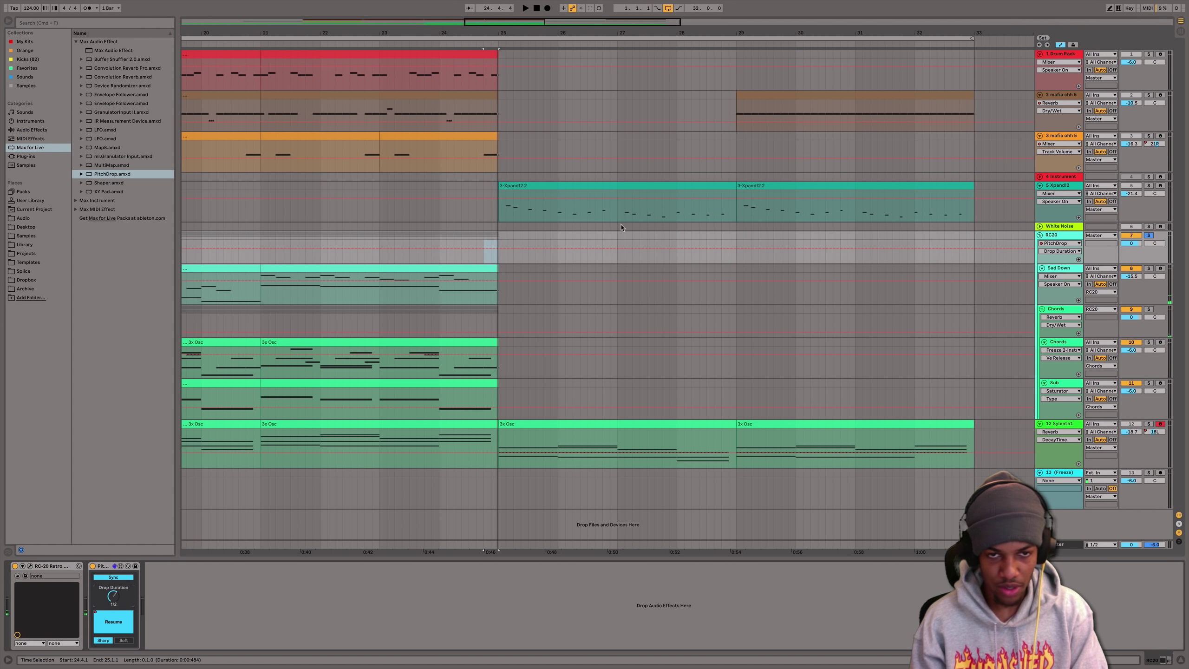
{"action": "left_click", "coordinate": [483, 260]}
{"action": "left_click_drag", "start_coordinate": [495, 262], "coordinate": [501, 263]}
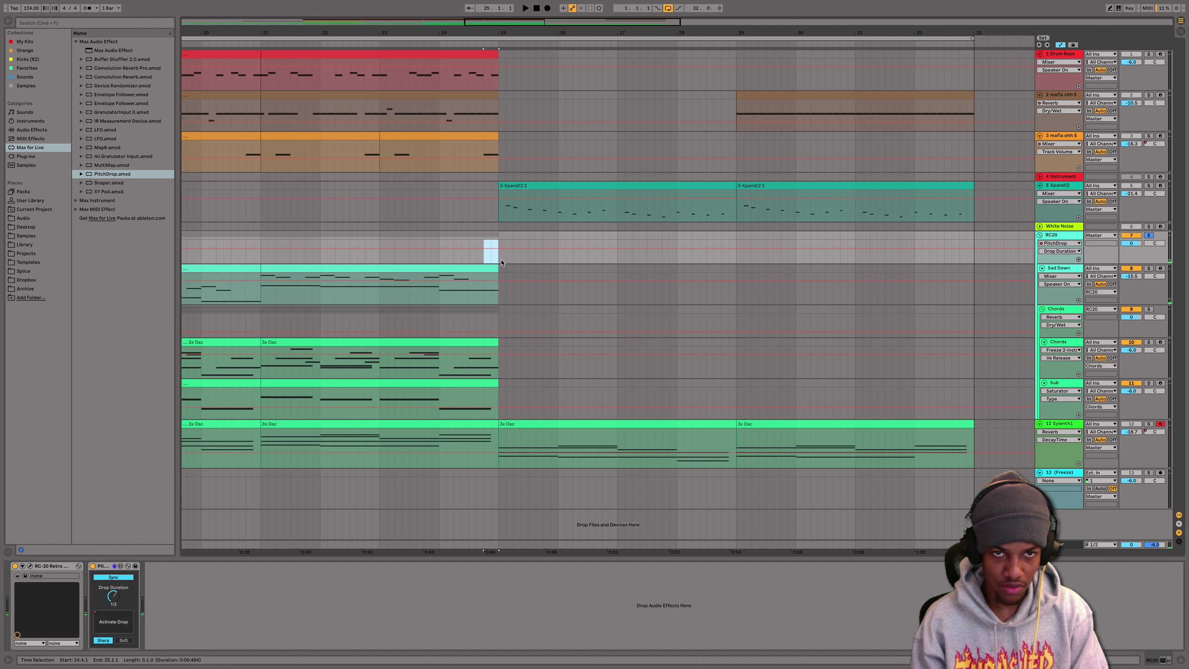
{"action": "key", "text": "space"}
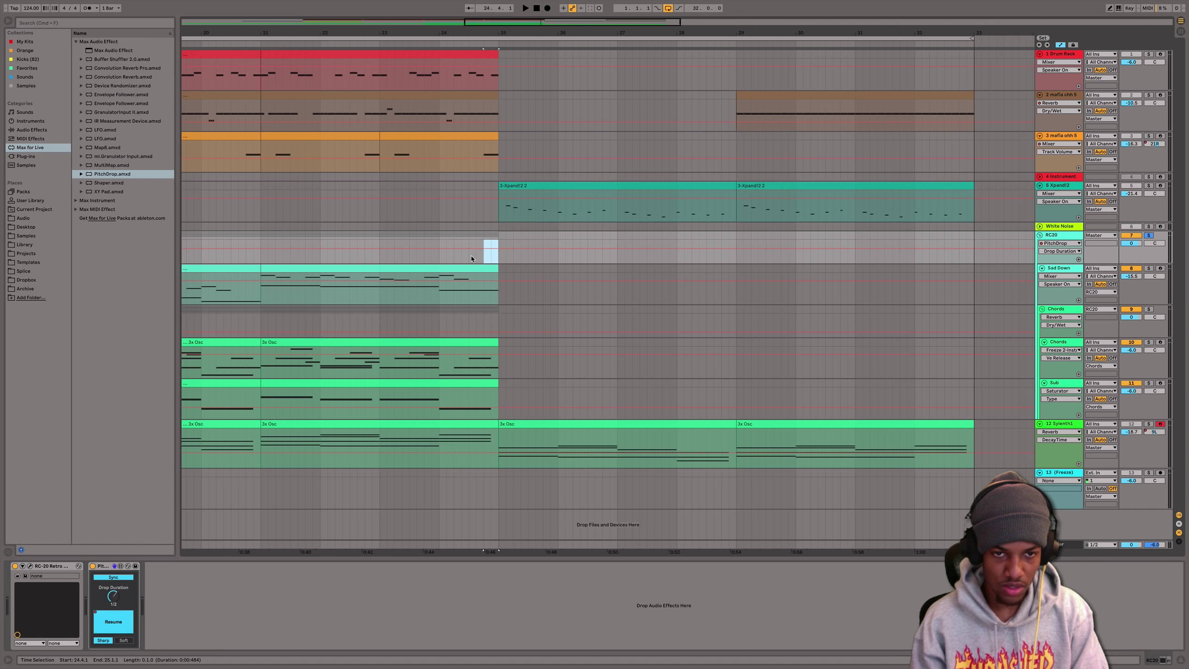
- Extend the Drop Activate automation on the RC20 group back to 24.3 and play the transition from bar 24
{"action": "left_click", "coordinate": [1061, 252]}
{"action": "left_click", "coordinate": [1066, 261]}
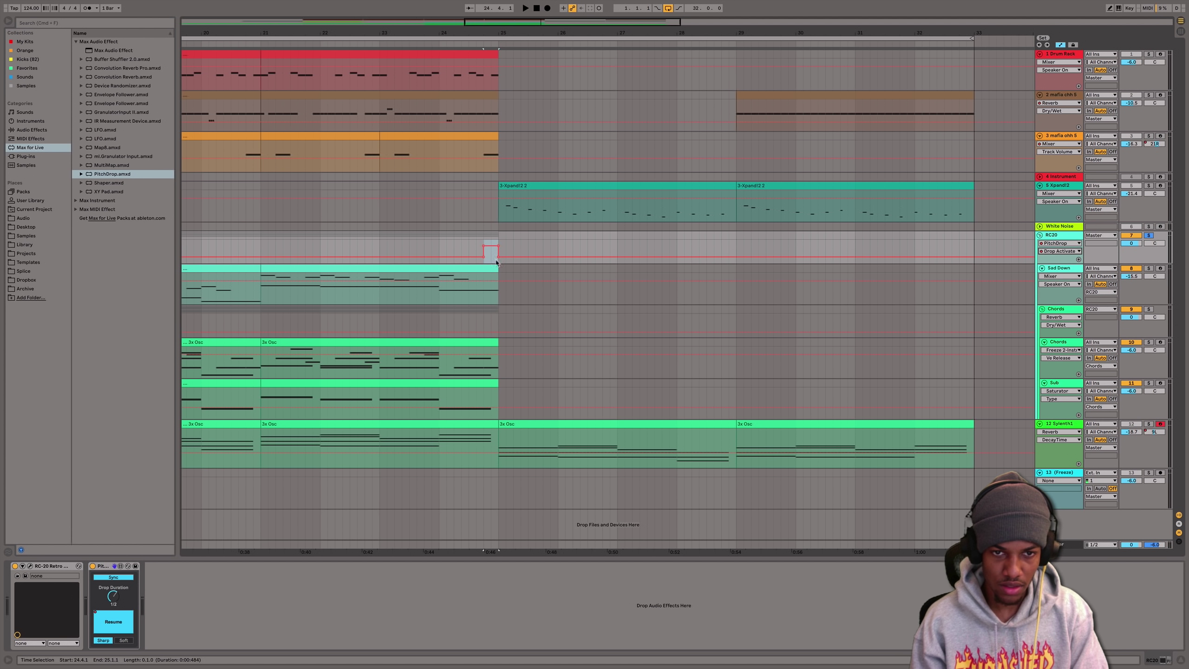
{"action": "left_click", "coordinate": [473, 254]}
{"action": "left_click_drag", "start_coordinate": [471, 254], "coordinate": [478, 245]}
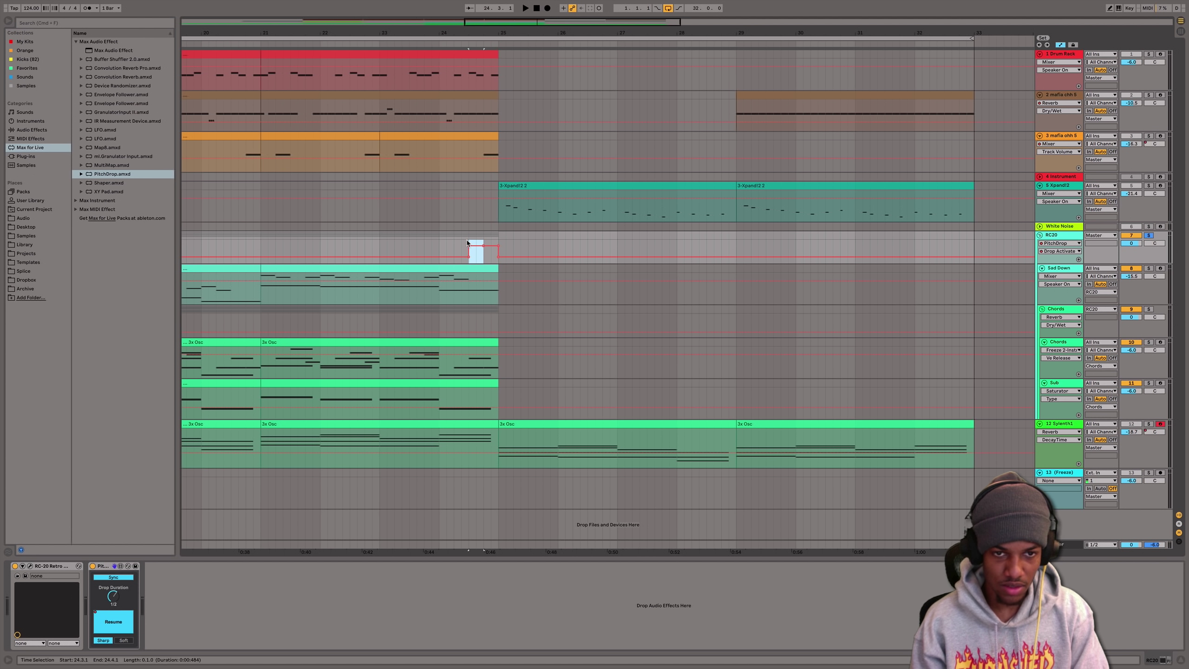
{"action": "left_click_drag", "start_coordinate": [476, 242], "coordinate": [489, 243]}
{"action": "left_click", "coordinate": [438, 249]}
{"action": "key", "text": "space"}
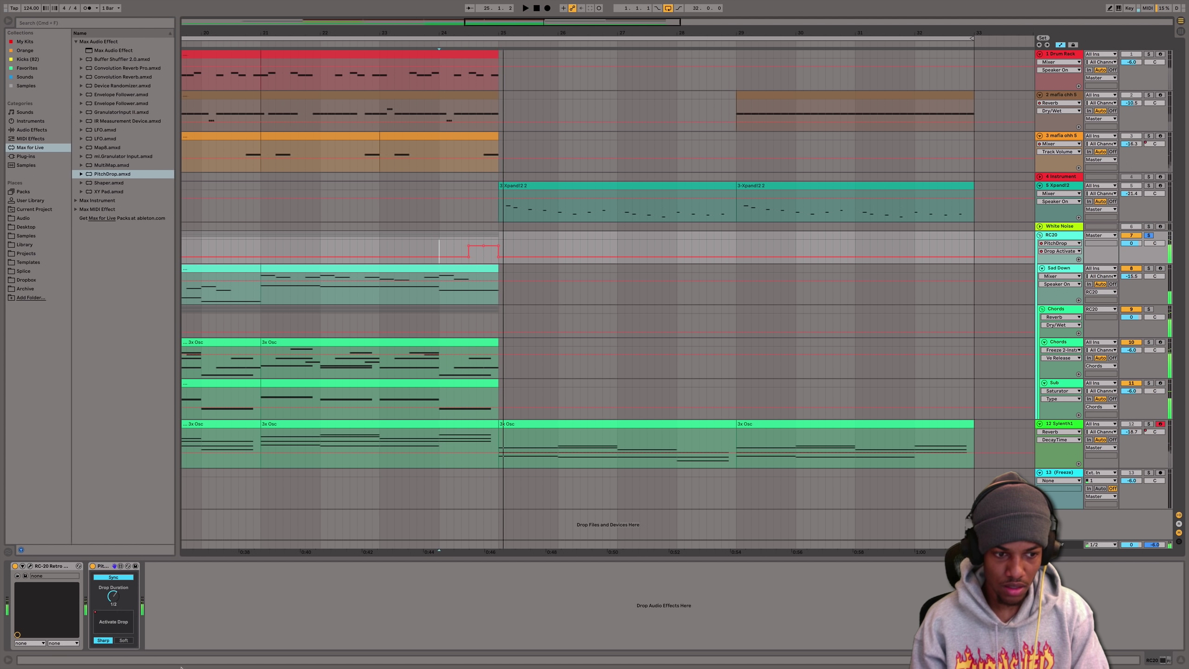
- Switch PitchDrop's curve to Soft, stop playback and hide the automation
{"action": "left_click", "coordinate": [124, 640]}
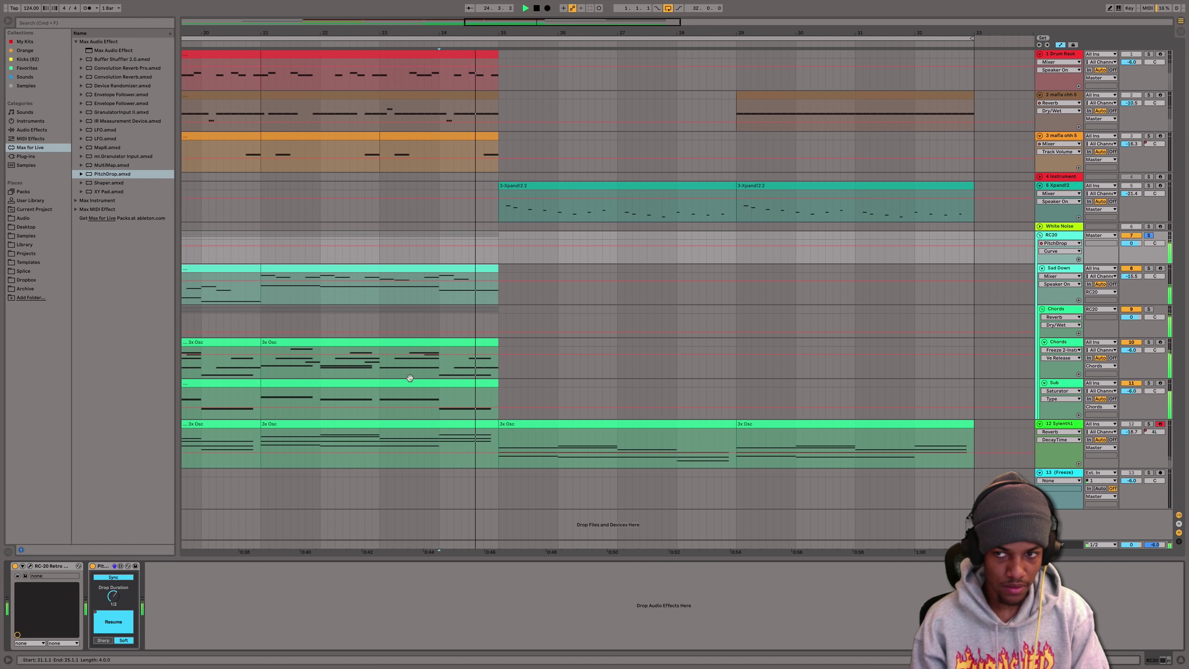
{"action": "key", "text": "space"}
{"action": "left_click_drag", "start_coordinate": [561, 33], "coordinate": [561, 10]}
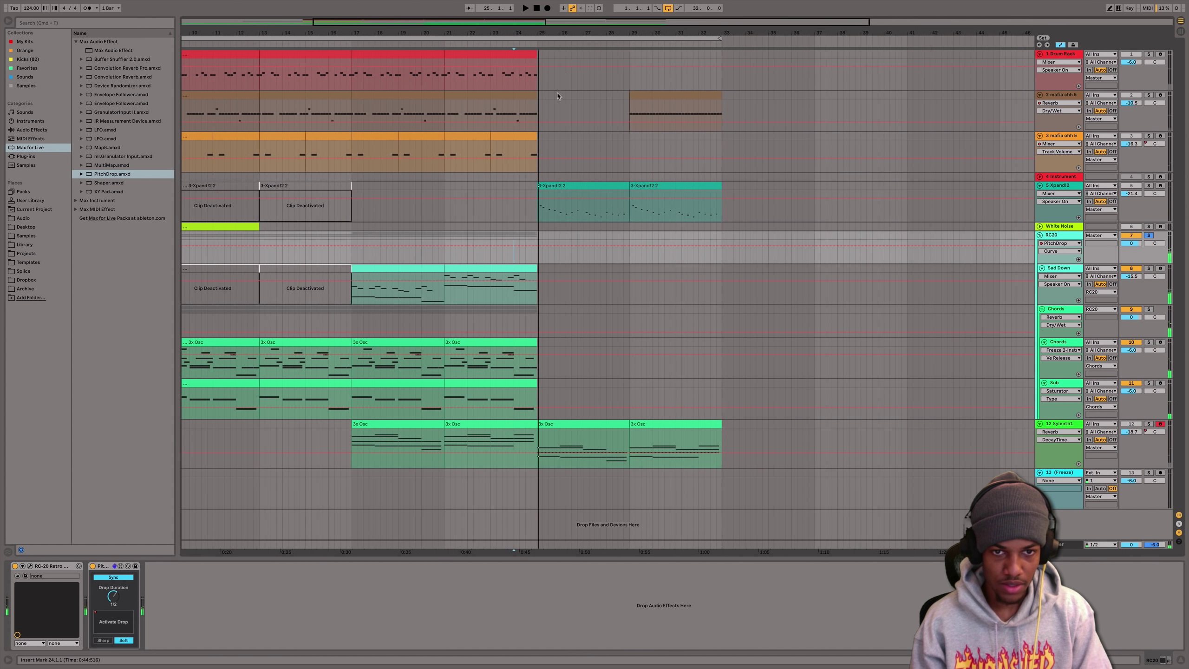
{"action": "key", "text": "a"}
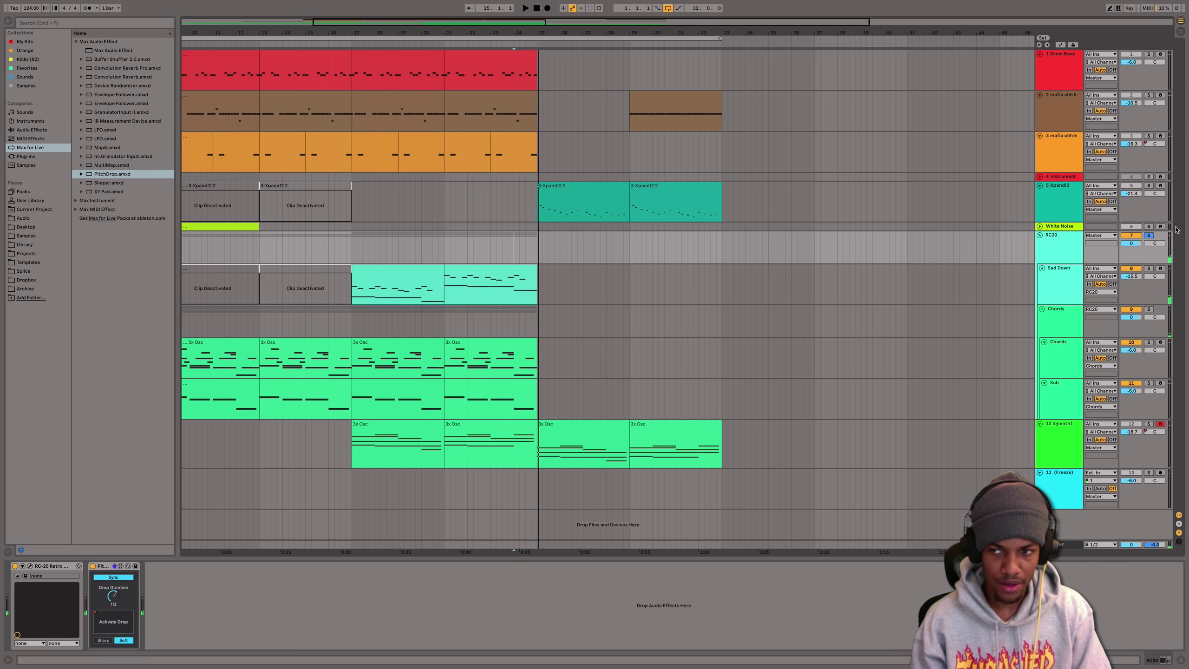
{"action": "key", "text": "a"}
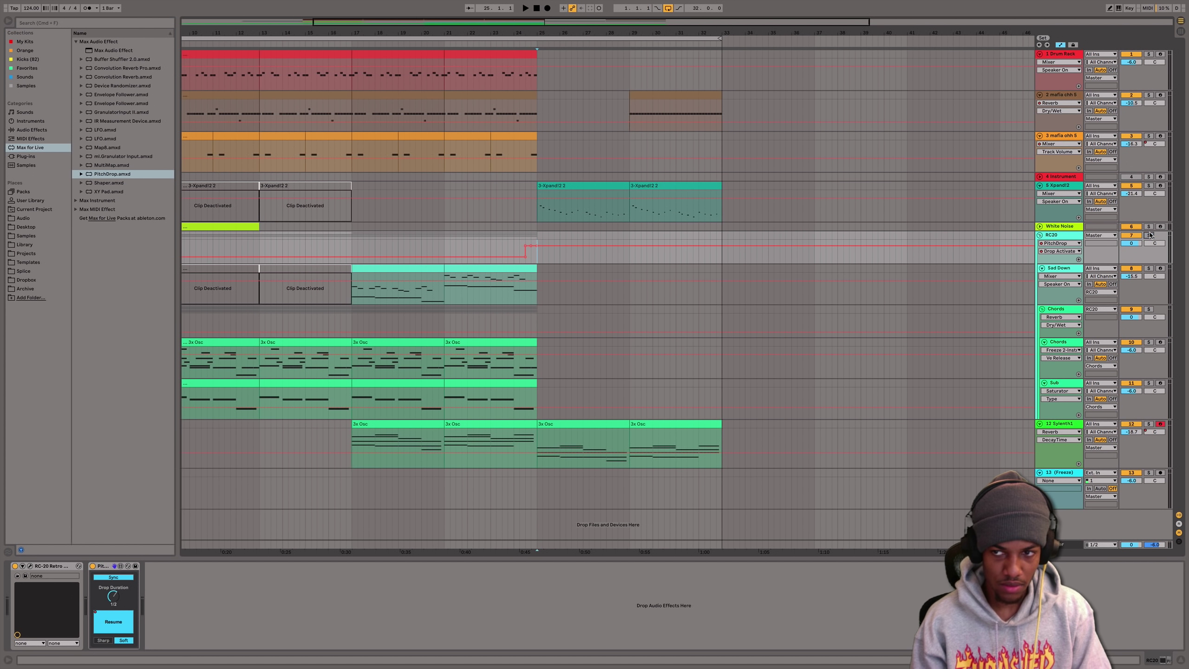
{"action": "right_click", "coordinate": [1069, 239]}
{"action": "key", "text": "Escape"}
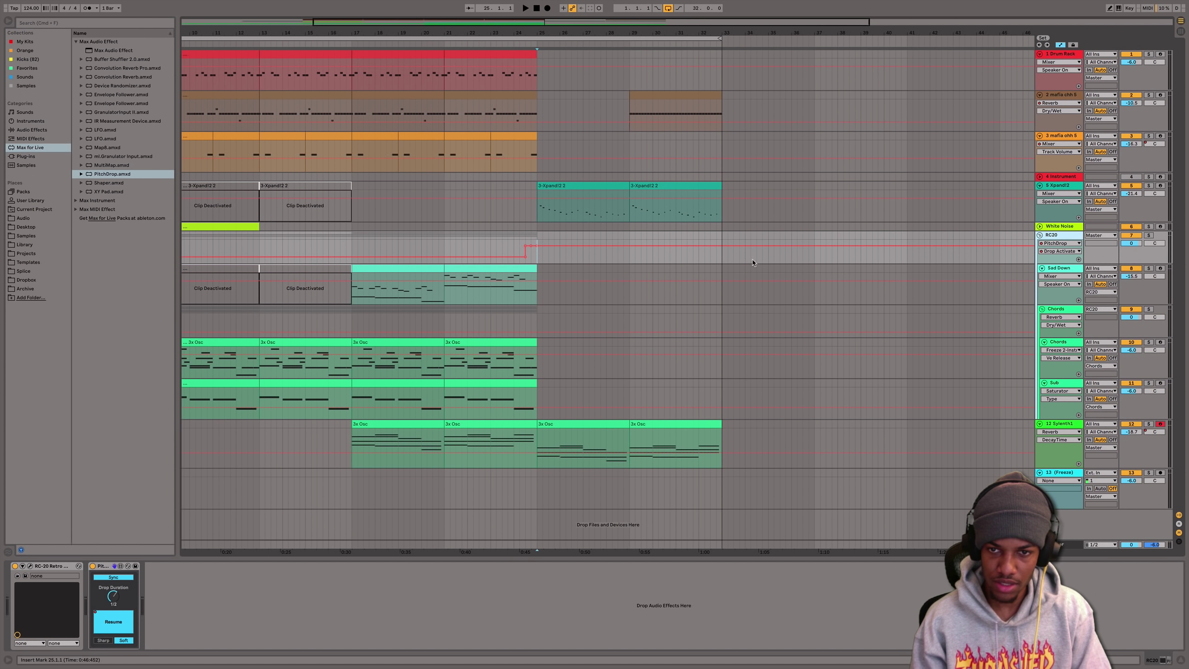
{"action": "key", "text": "a"}
{"action": "right_click", "coordinate": [739, 258]}
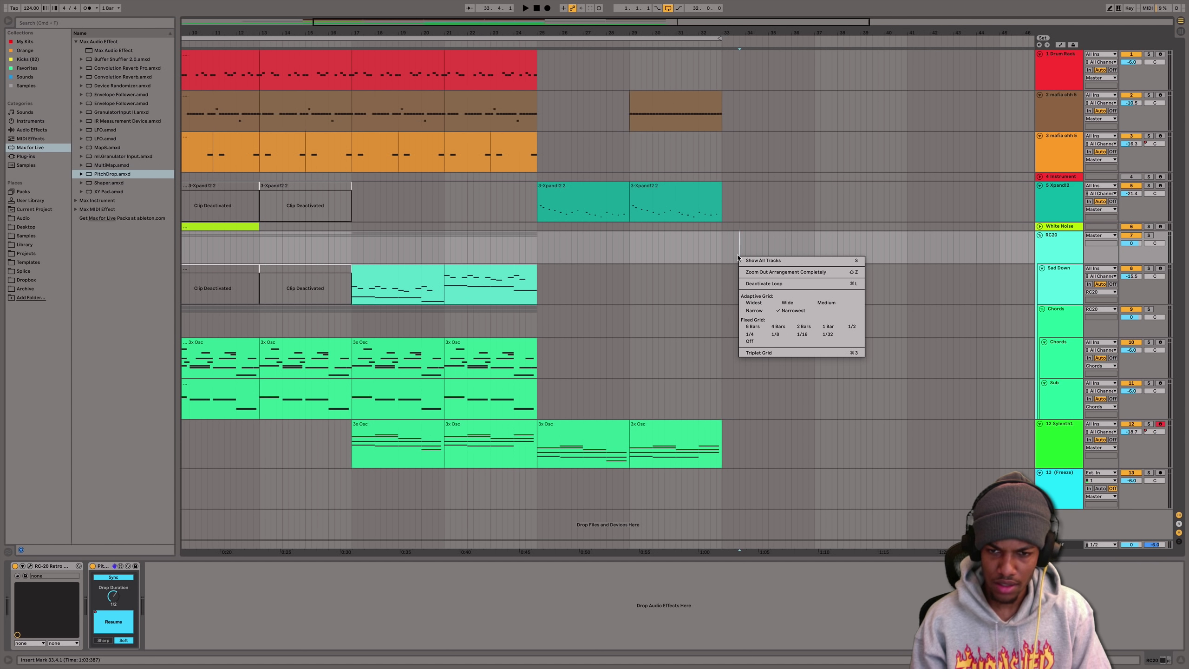
{"action": "left_click", "coordinate": [734, 257]}
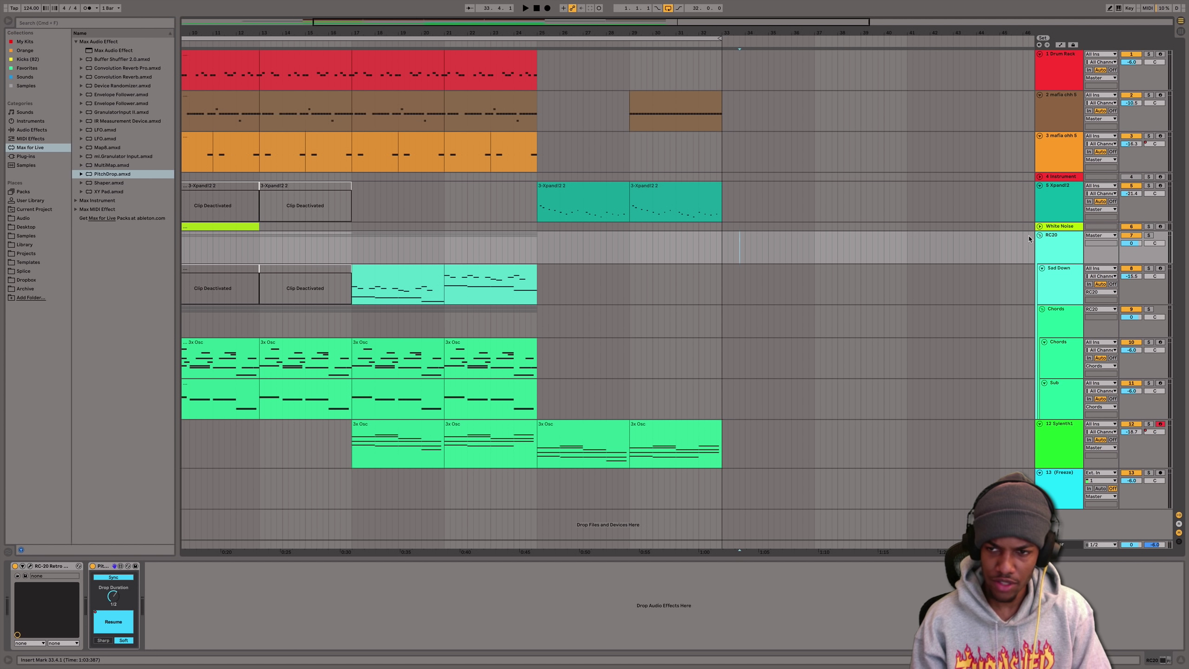
- Insert a new audio track above the Sylenth1 track, arm it for recording and set its input to Resampling
{"action": "left_click", "coordinate": [1061, 249]}
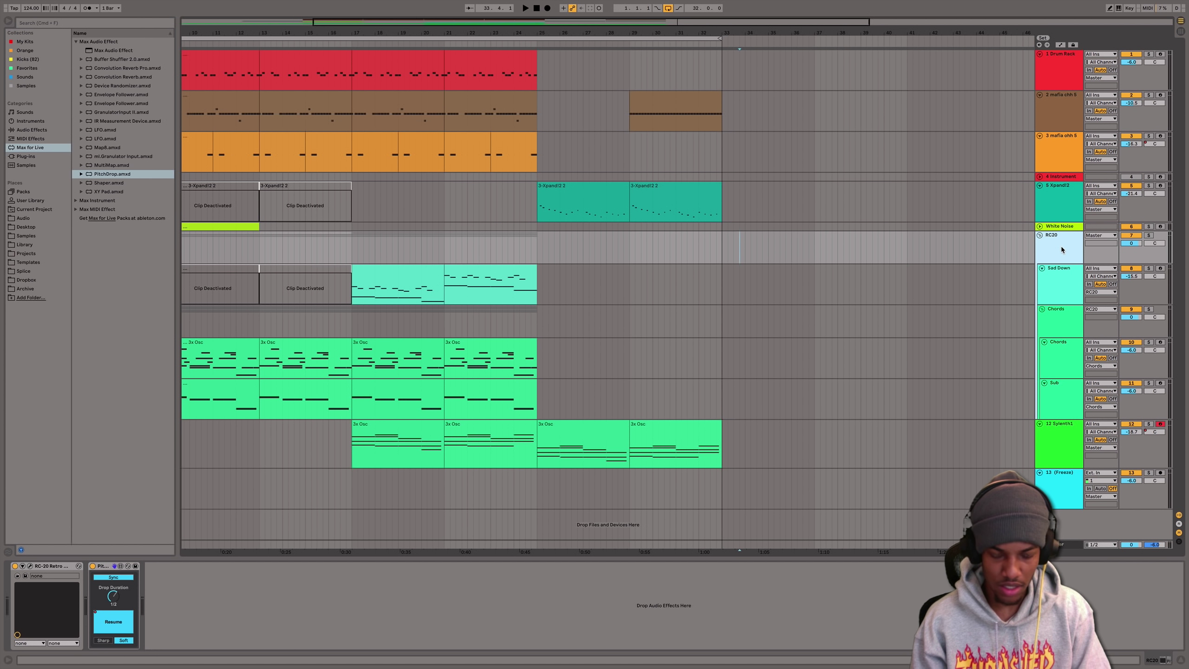
{"action": "key", "text": "super+t"}
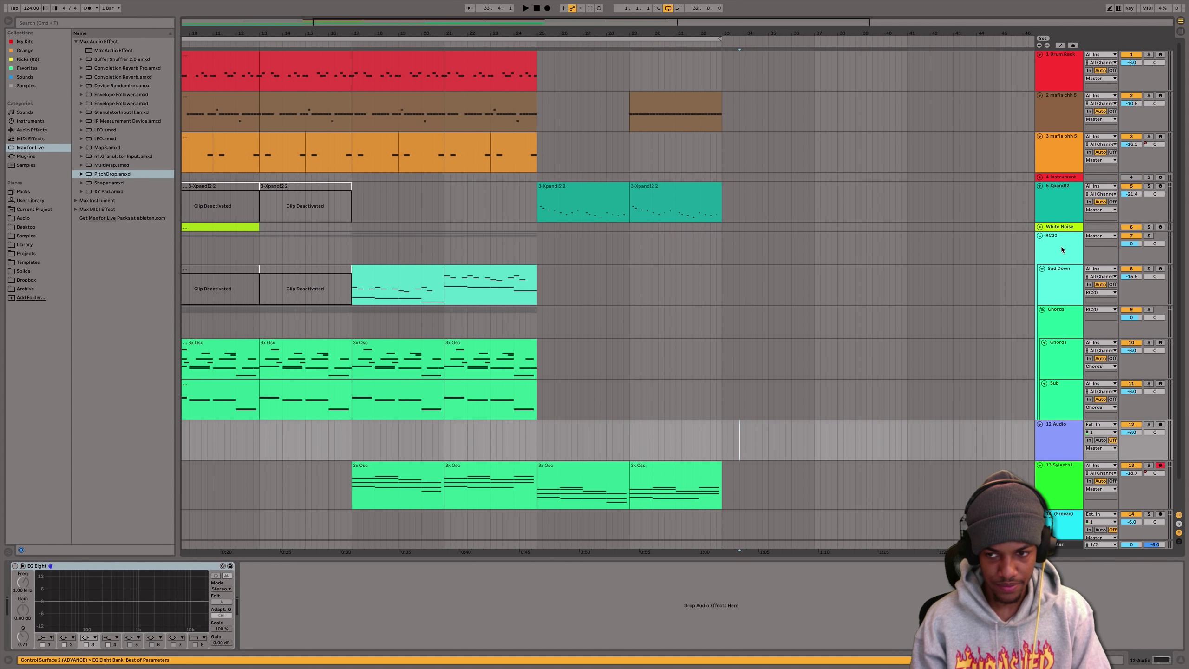
{"action": "left_click", "coordinate": [1160, 425]}
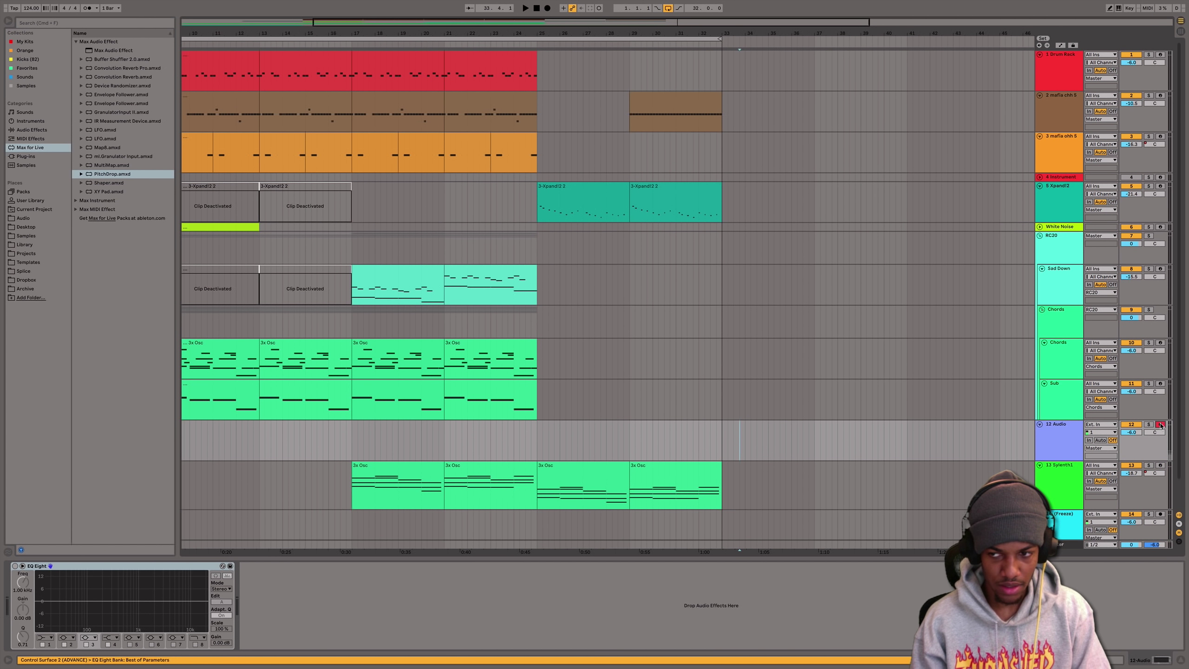
{"action": "left_click", "coordinate": [1106, 425]}
{"action": "left_click", "coordinate": [1097, 433]}
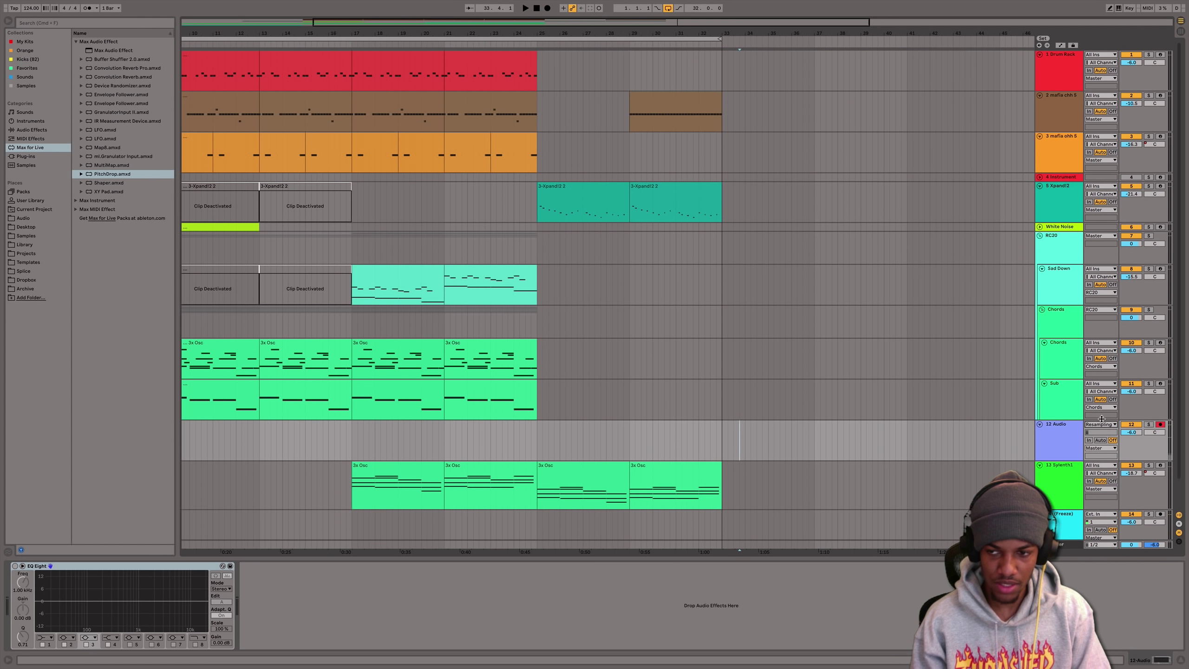
- Solo the RC20 group and record its output onto the 12 Audio track from bar 24 to past bar 26
{"action": "left_click", "coordinate": [1148, 236]}
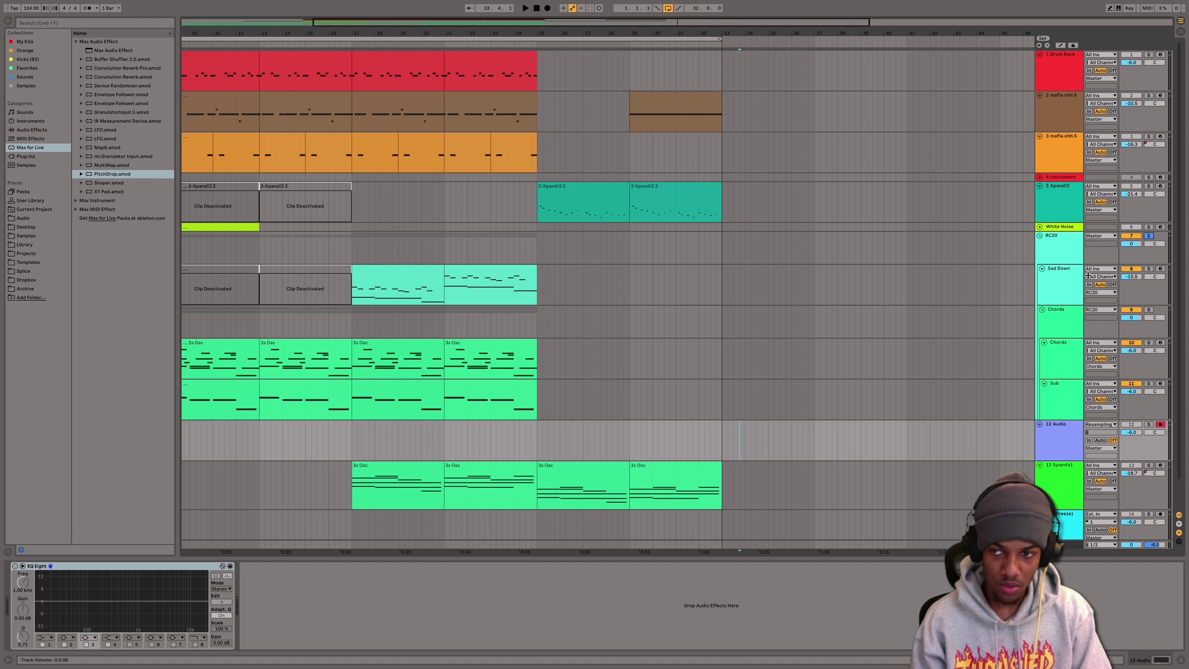
{"action": "left_click", "coordinate": [493, 443]}
{"action": "left_click", "coordinate": [517, 438]}
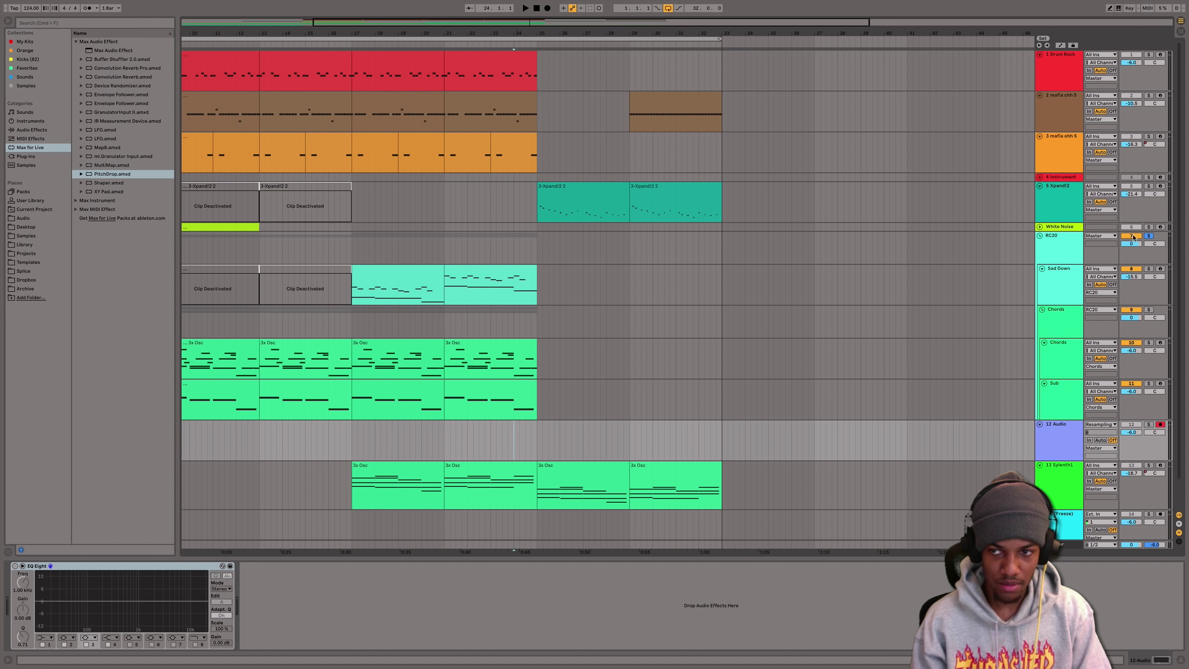
{"action": "left_click", "coordinate": [546, 9]}
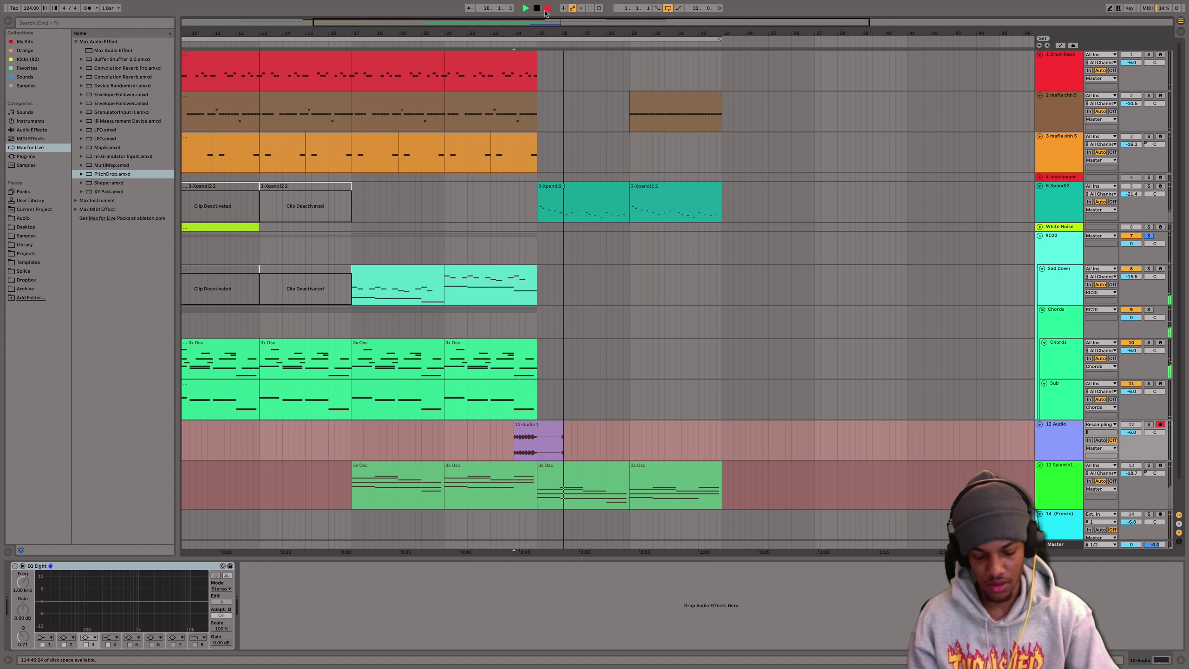
{"action": "key", "text": "space"}
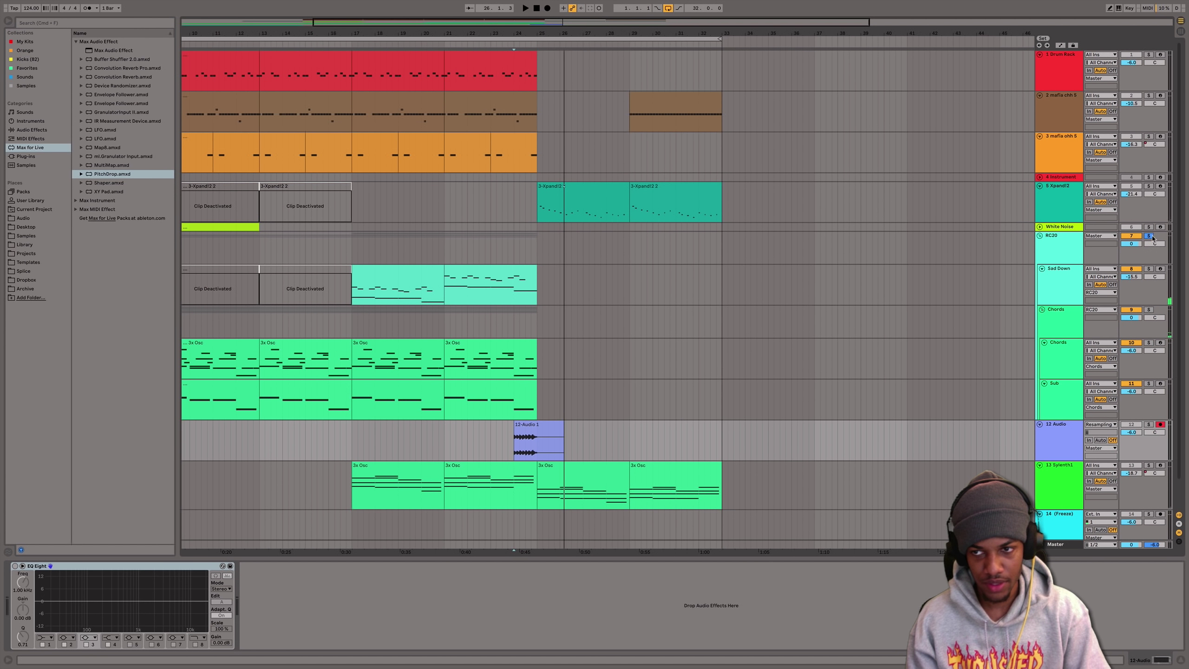
- Delete PitchDrop from the RC20 group and trim the recorded clip to the half bar from 24.3 to 25
{"action": "left_click", "coordinate": [1047, 253]}
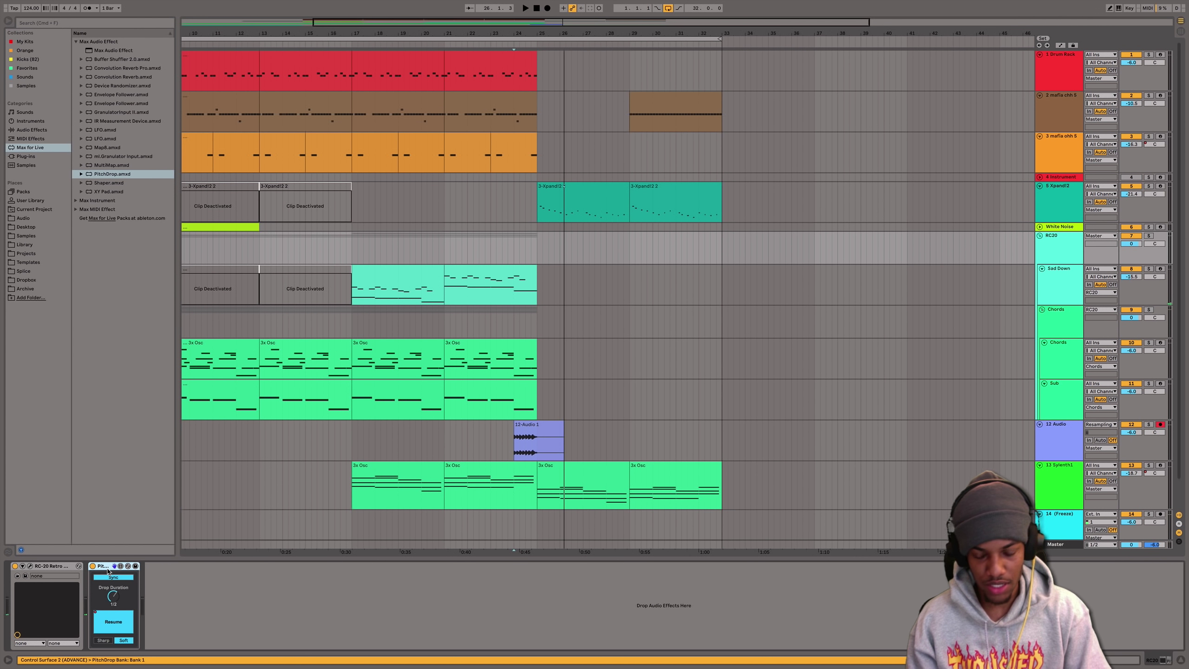
{"action": "key", "text": "Delete"}
{"action": "left_click_drag", "start_coordinate": [563, 458], "coordinate": [527, 431]}
{"action": "key", "text": "space"}
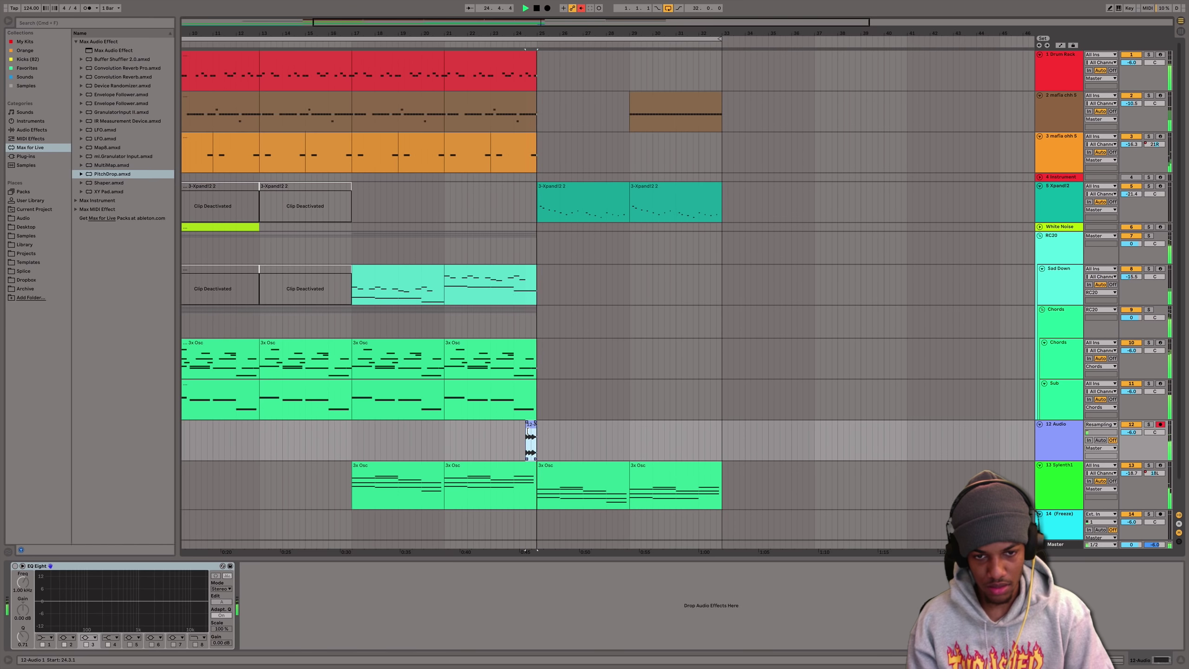
{"action": "key", "text": "space"}
- Listen to the trimmed clip on 12 Audio in solo and reverse its sample
{"action": "double_click", "coordinate": [530, 438]}
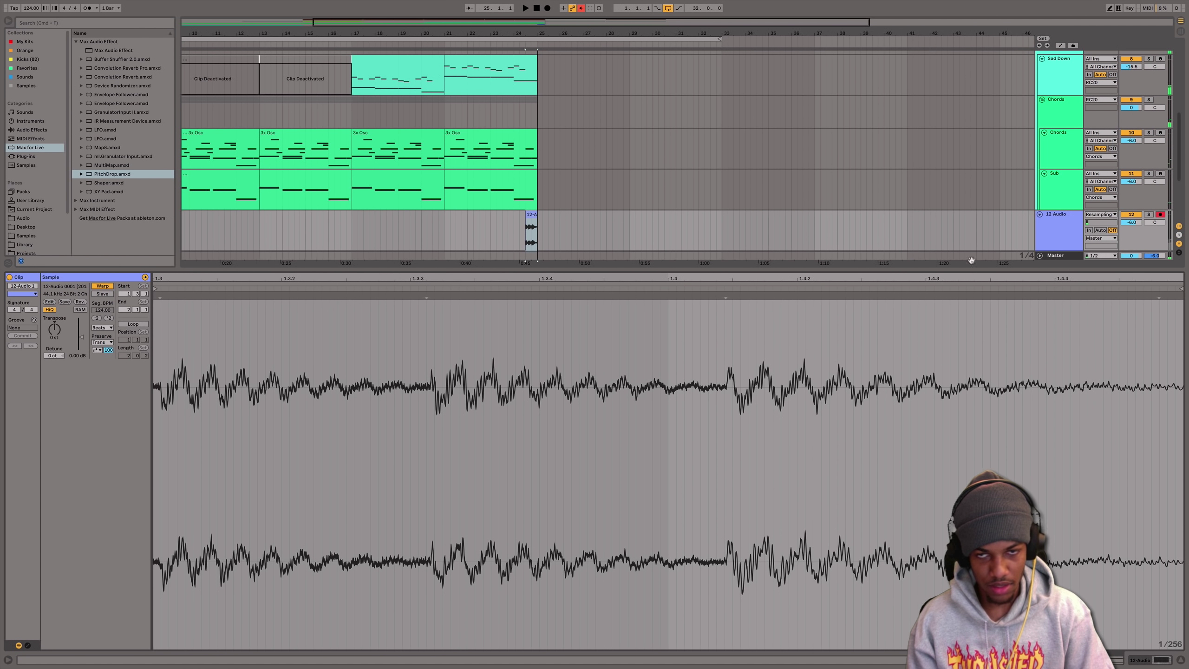
{"action": "left_click", "coordinate": [1147, 216]}
{"action": "key", "text": "space"}
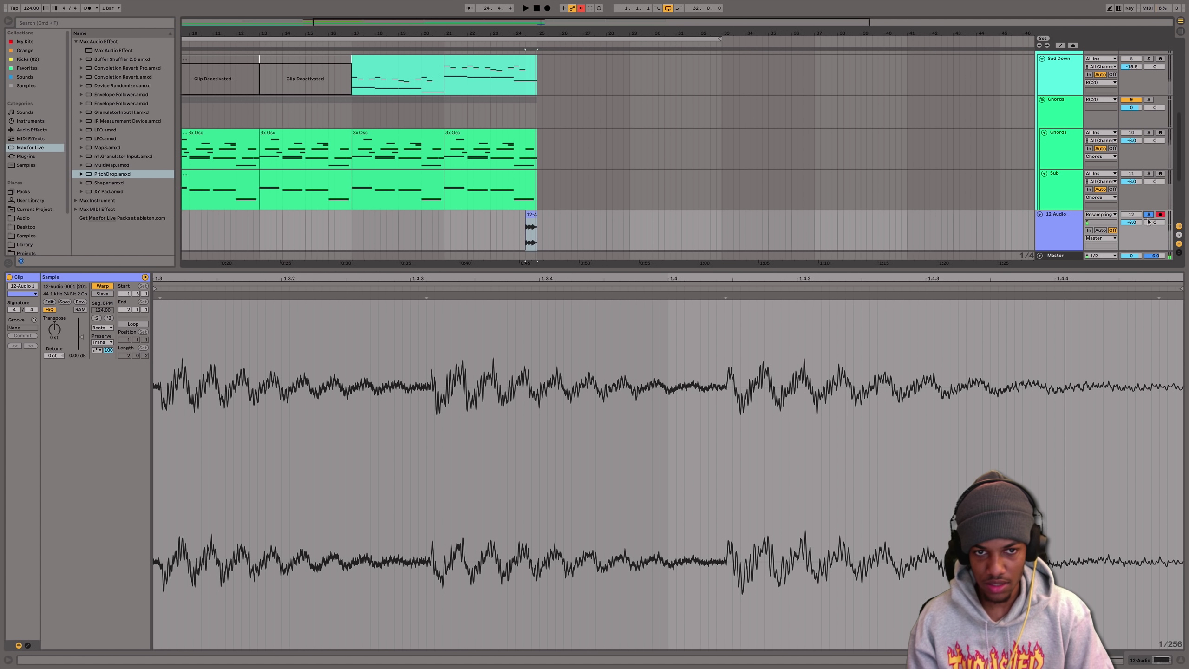
{"action": "left_click", "coordinate": [80, 302]}
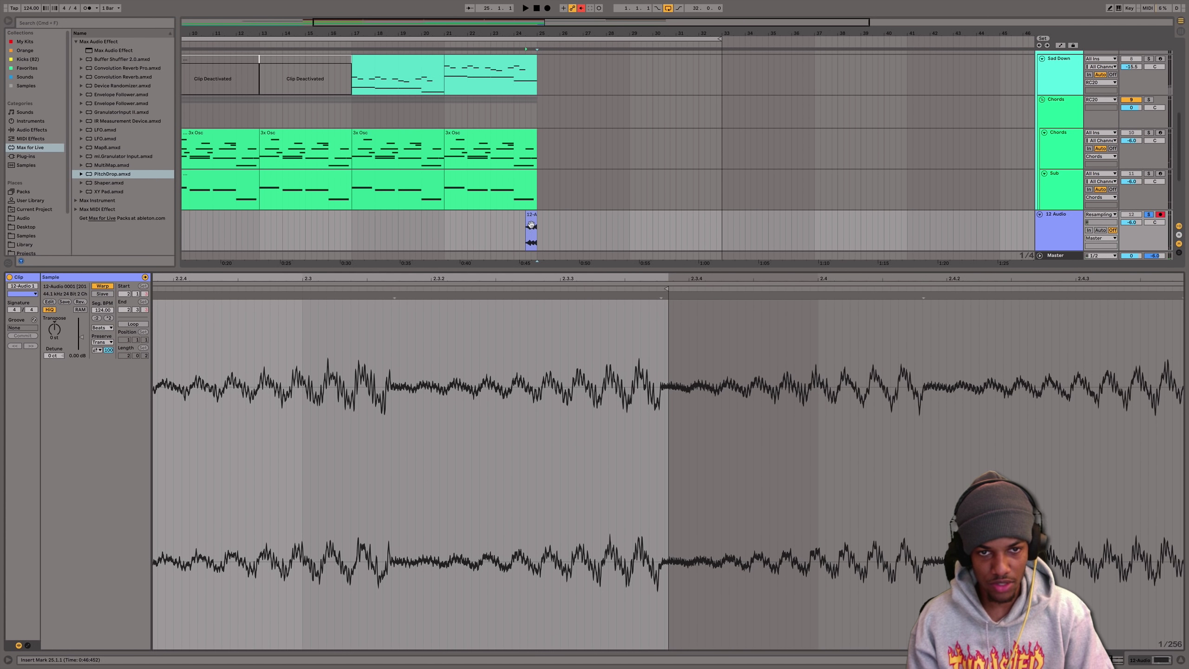
- Move the reversed clip to start at 8.3 and end at bar 9, and listen to it in place
{"action": "left_click_drag", "start_coordinate": [531, 215], "coordinate": [259, 229]}
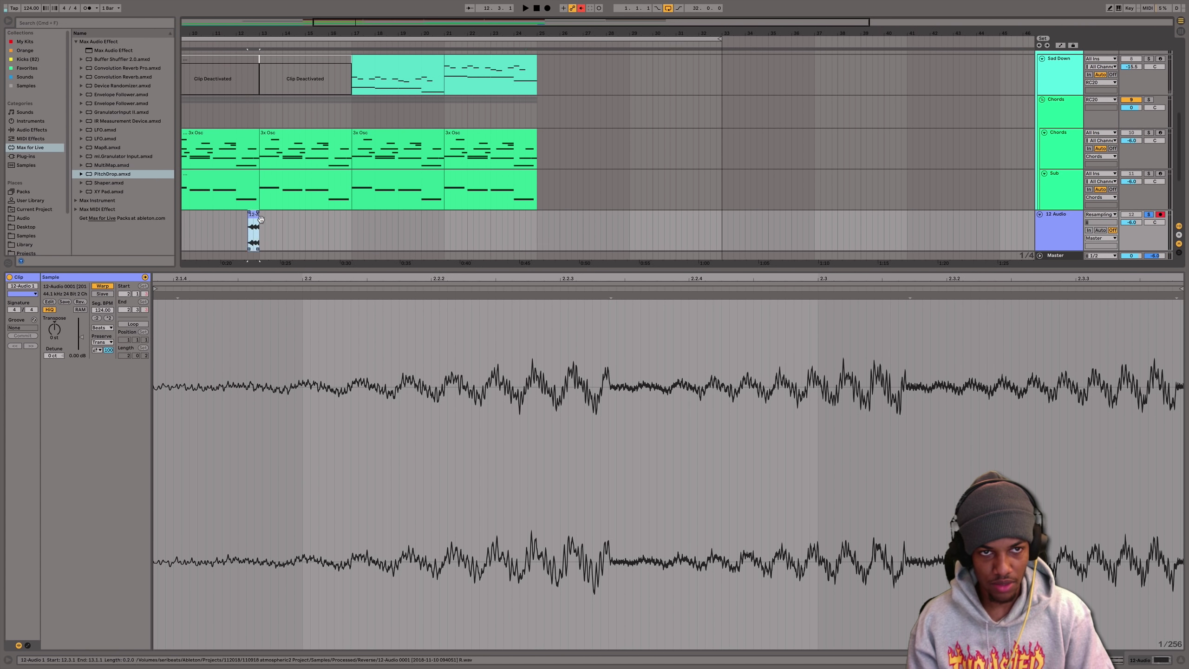
{"action": "scroll", "coordinate": [186, 104], "scroll_direction": "up", "scroll_amount": 10}
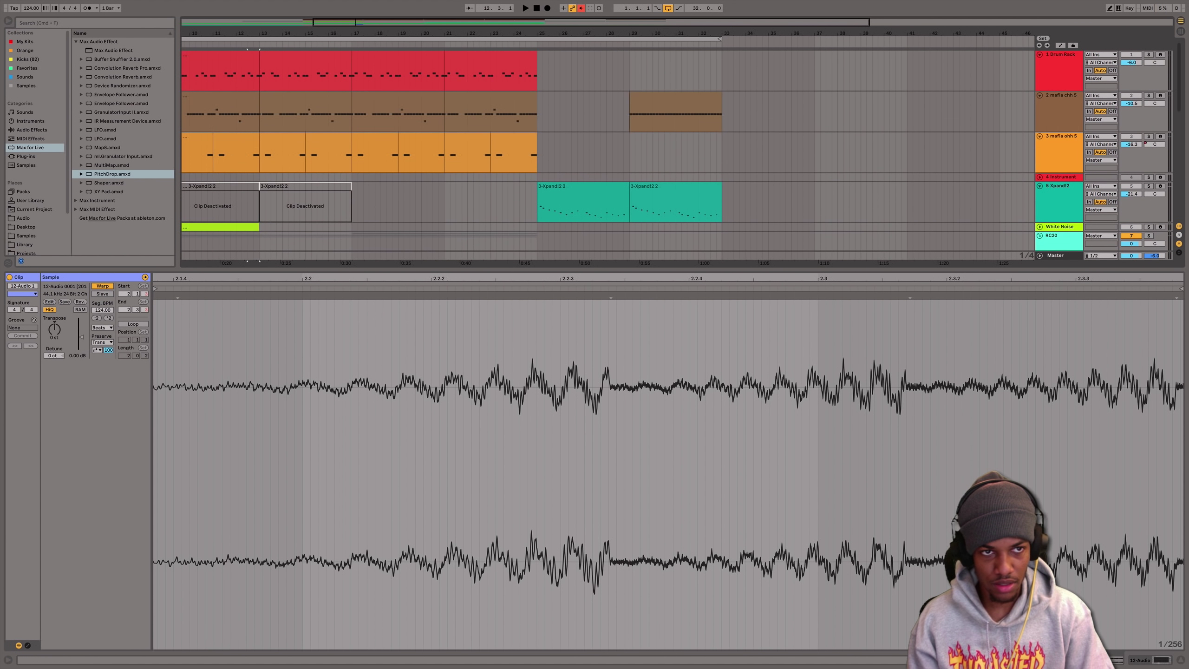
{"action": "key", "text": "minus"}
{"action": "scroll", "coordinate": [340, 161], "scroll_direction": "down", "scroll_amount": 9}
{"action": "scroll", "coordinate": [339, 161], "scroll_direction": "down", "scroll_amount": 2}
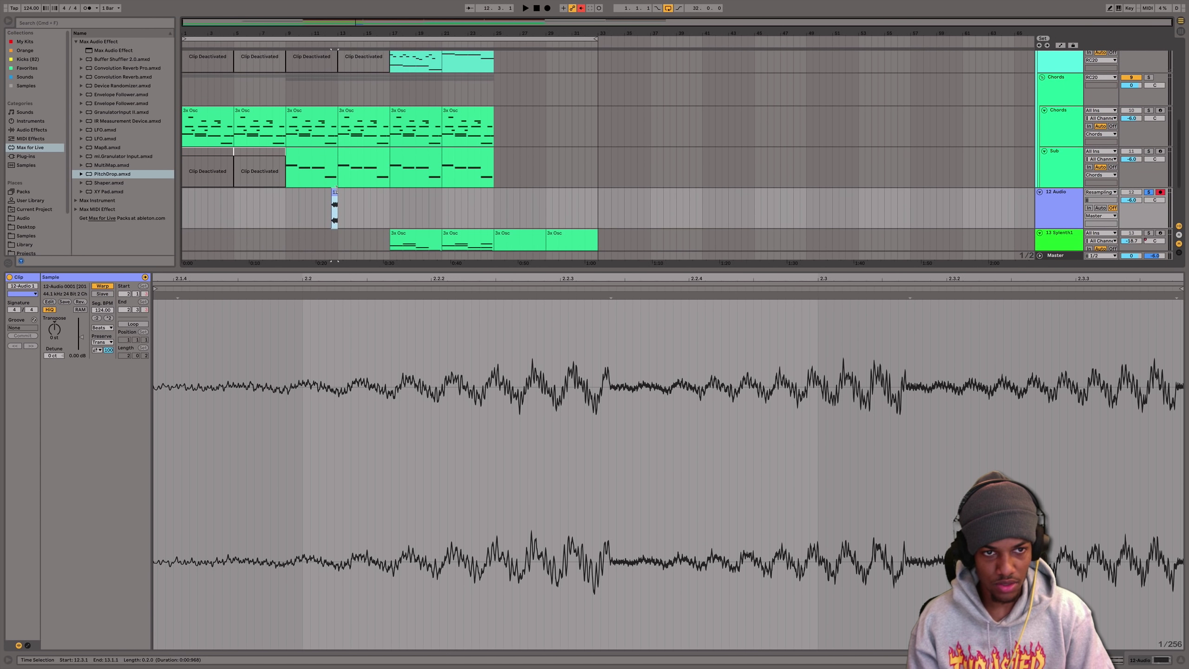
{"action": "left_click_drag", "start_coordinate": [335, 208], "coordinate": [288, 207]}
{"action": "key", "text": "space"}
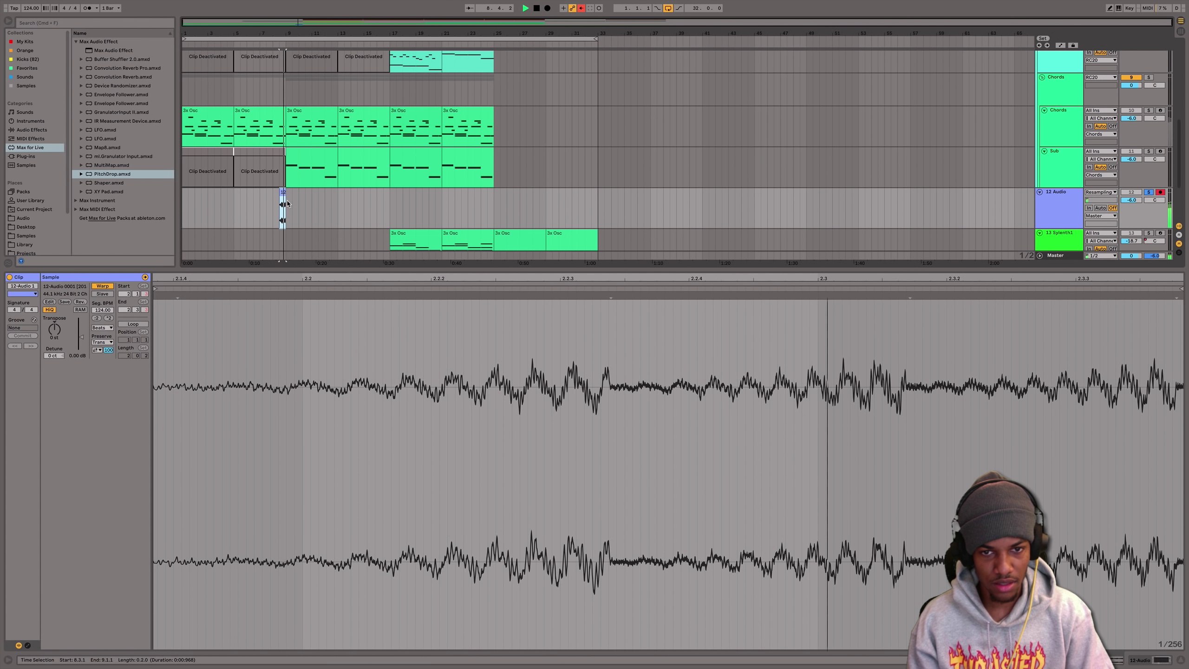
{"action": "key", "text": "space"}
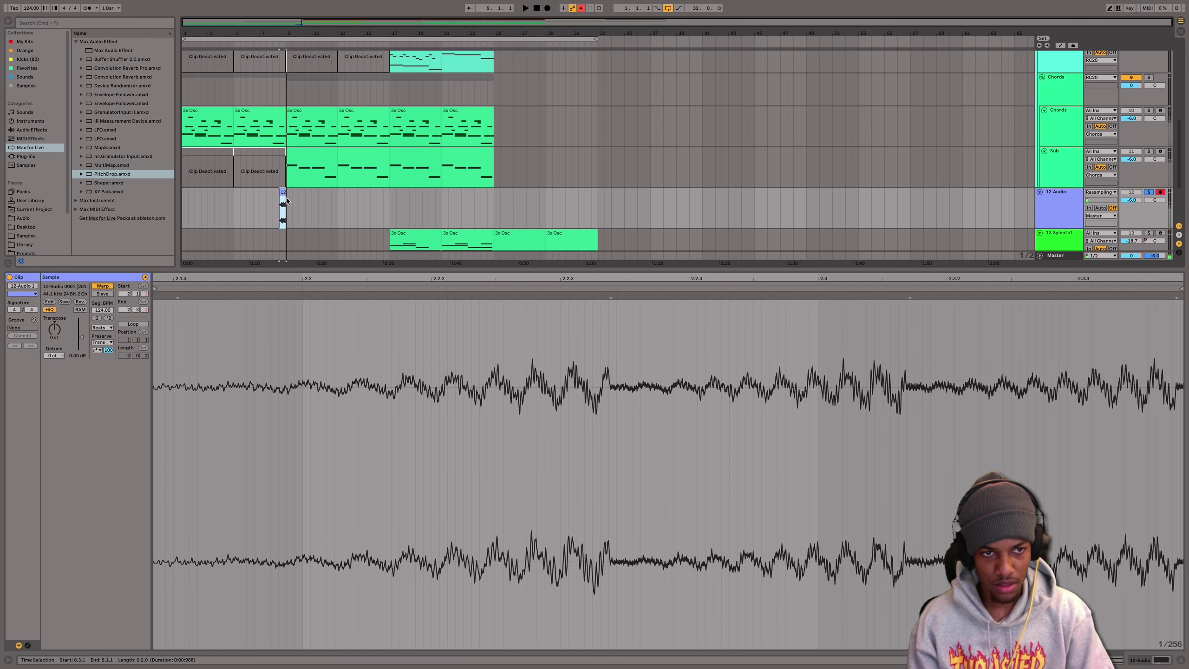
- Transpose the reversed clip up 12 semitones and play it
{"action": "left_click_drag", "start_coordinate": [275, 37], "coordinate": [307, 107]}
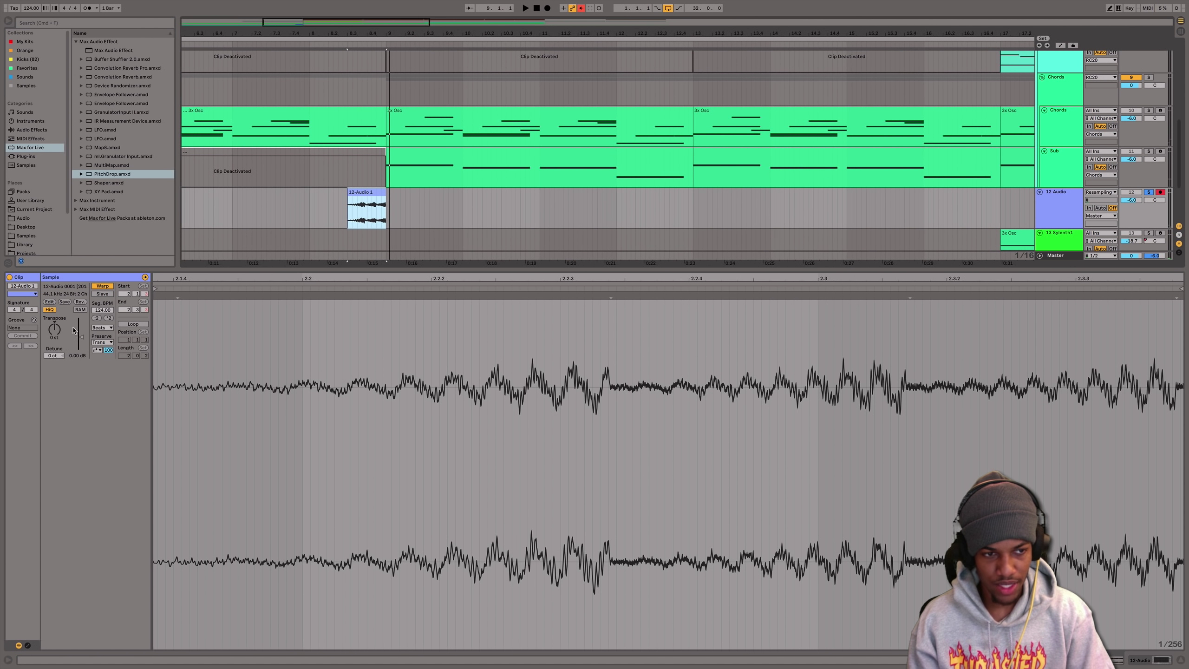
{"action": "left_click_drag", "start_coordinate": [54, 333], "coordinate": [55, 327]}
{"action": "key", "text": "space"}
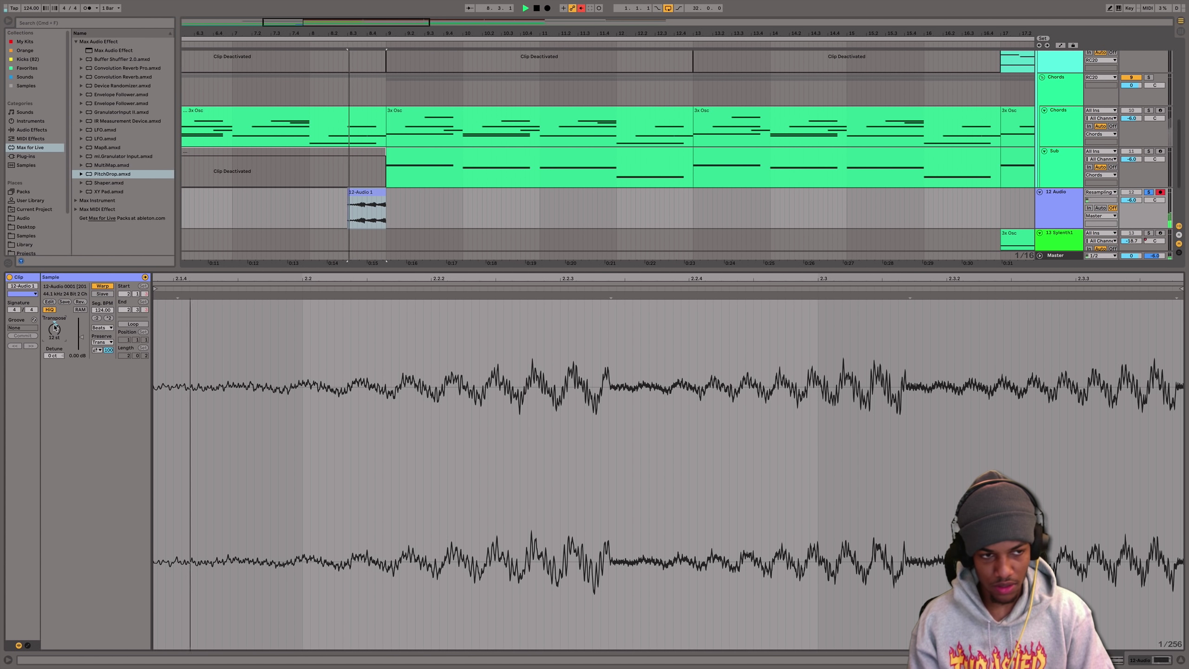
- Try Re-Pitch, switch the reversed clip's warp mode to Complex, and add a fade-in over its whole length
{"action": "left_click", "coordinate": [102, 327]}
{"action": "left_click", "coordinate": [102, 354]}
{"action": "left_click", "coordinate": [102, 328]}
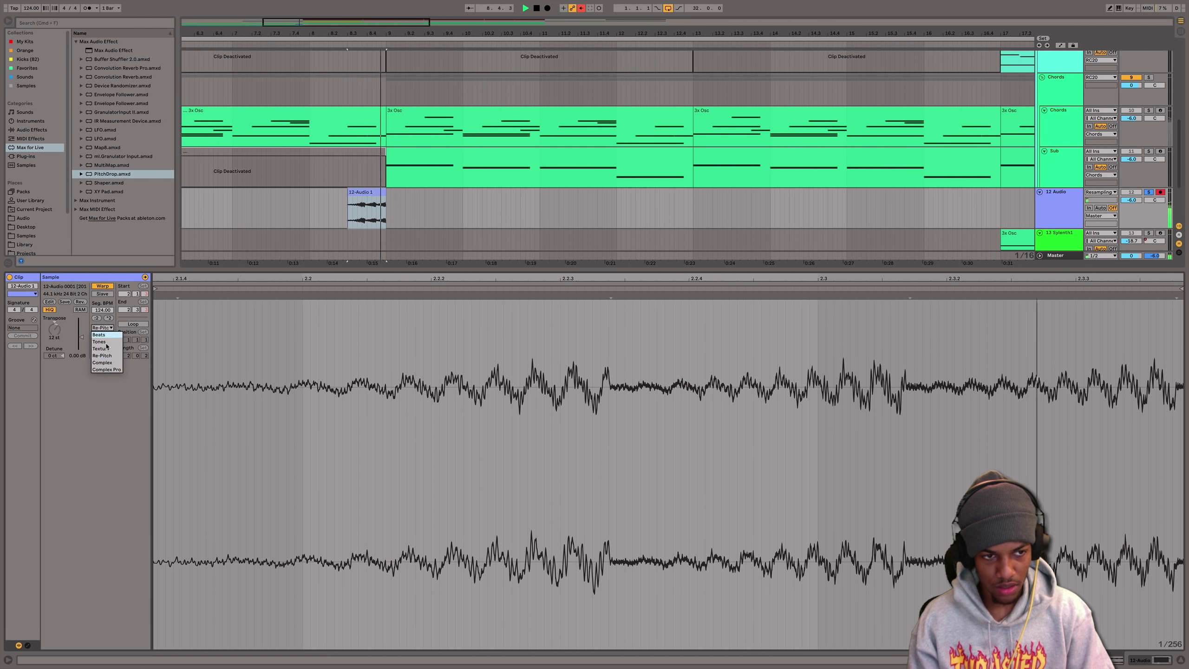
{"action": "left_click", "coordinate": [102, 364]}
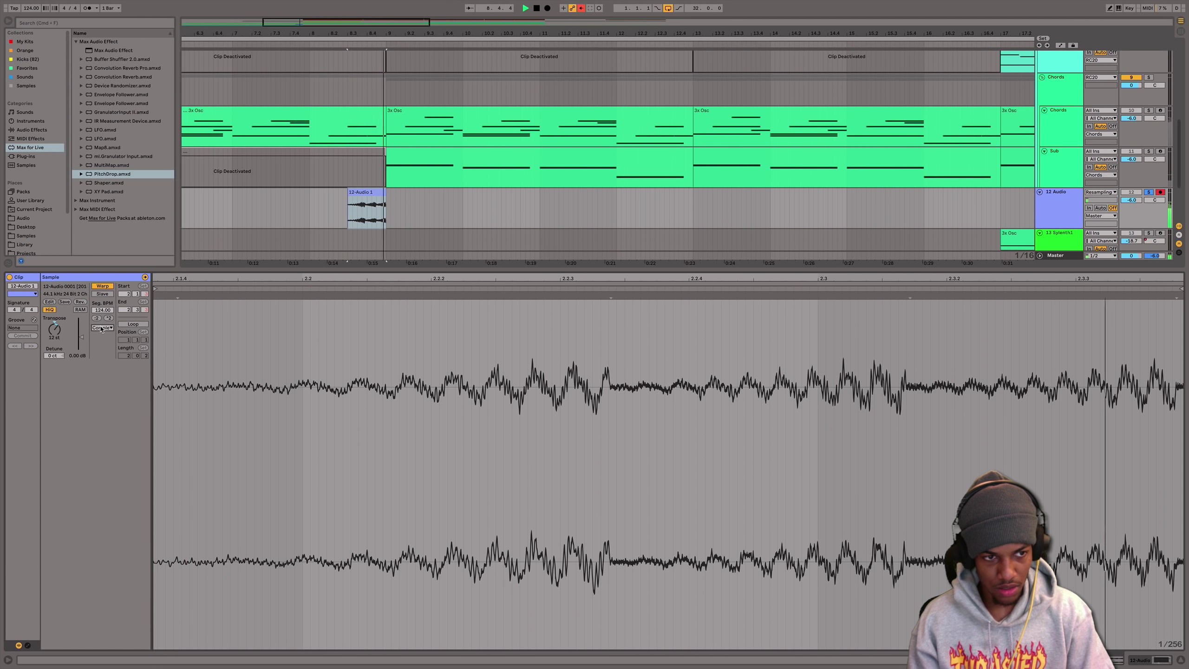
{"action": "left_click", "coordinate": [352, 192]}
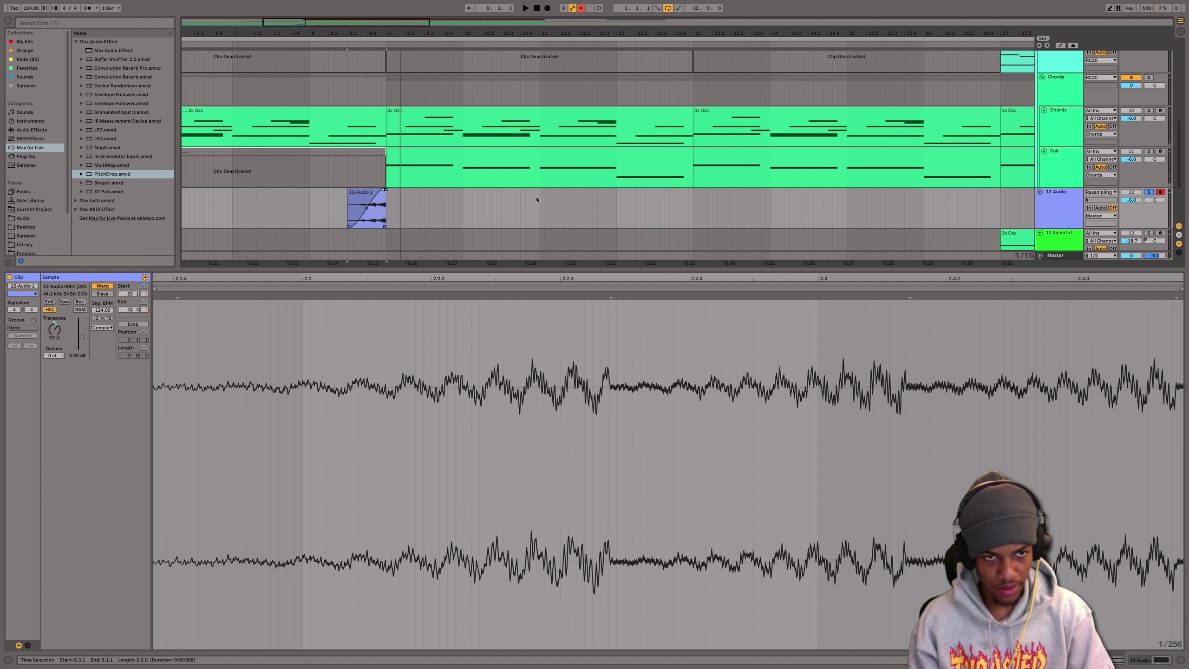
- Unfold the White Noise track, show its devices and listen to its clip from bar 9 in solo
{"action": "scroll", "coordinate": [876, 133], "scroll_direction": "up", "scroll_amount": 4}
{"action": "scroll", "coordinate": [875, 132], "scroll_direction": "up", "scroll_amount": 3}
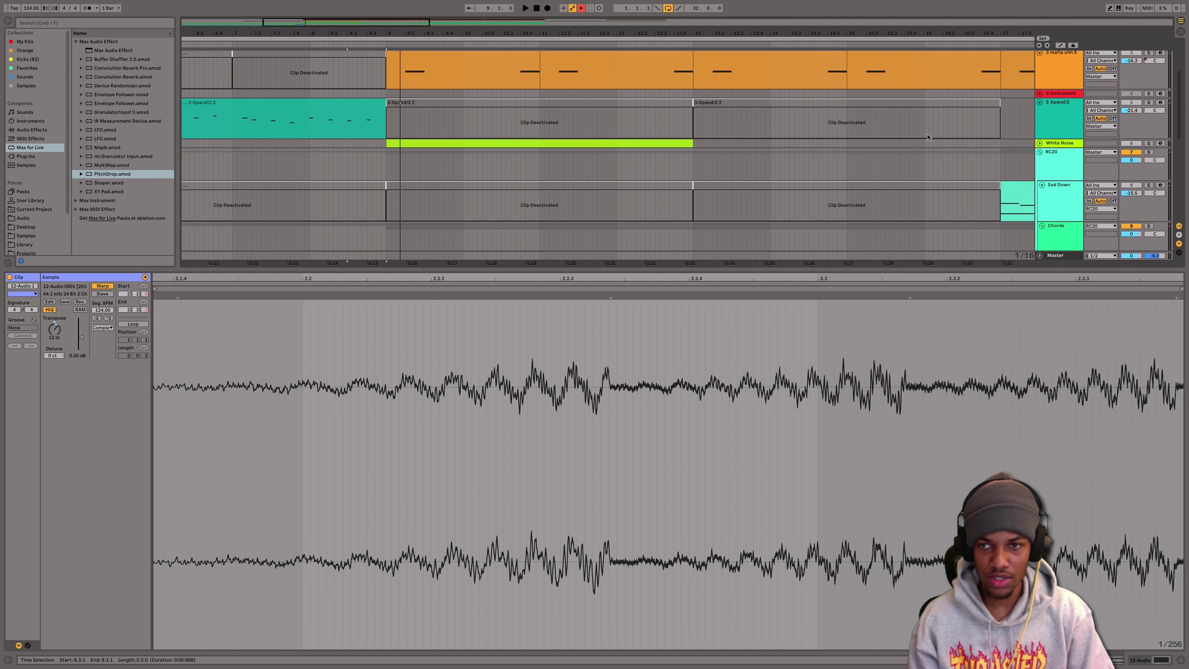
{"action": "left_click", "coordinate": [1039, 143]}
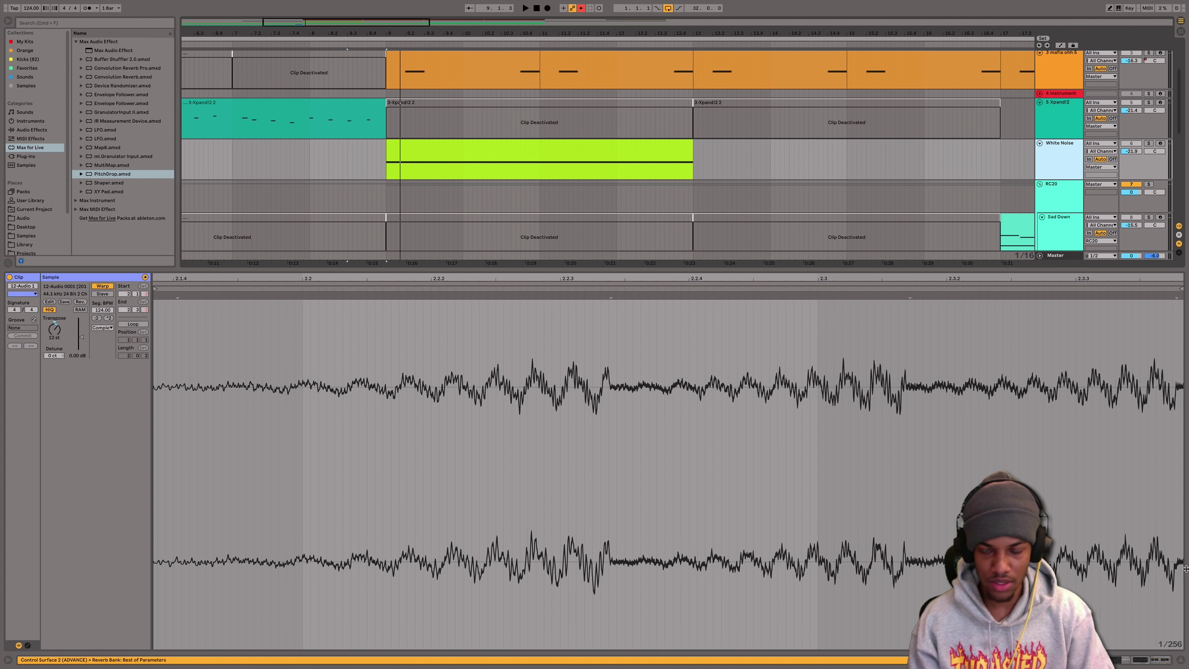
{"action": "left_click", "coordinate": [1138, 660]}
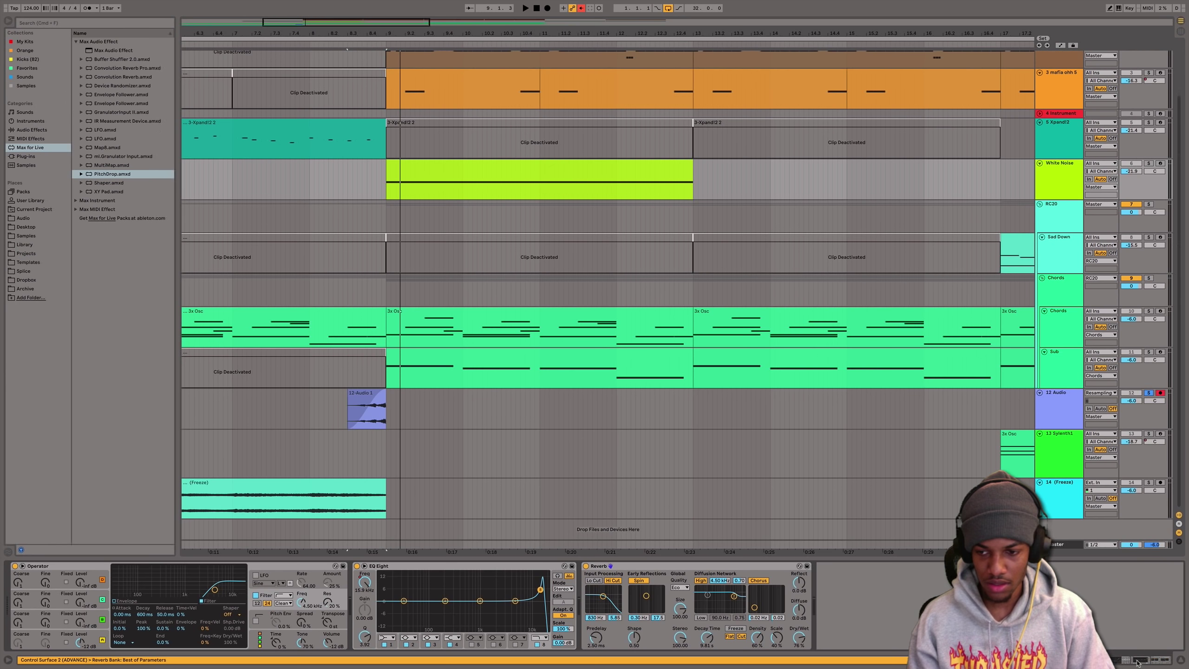
{"action": "left_click", "coordinate": [673, 168]}
{"action": "left_click", "coordinate": [1051, 183]}
{"action": "key", "text": "space"}
{"action": "key", "text": "s"}
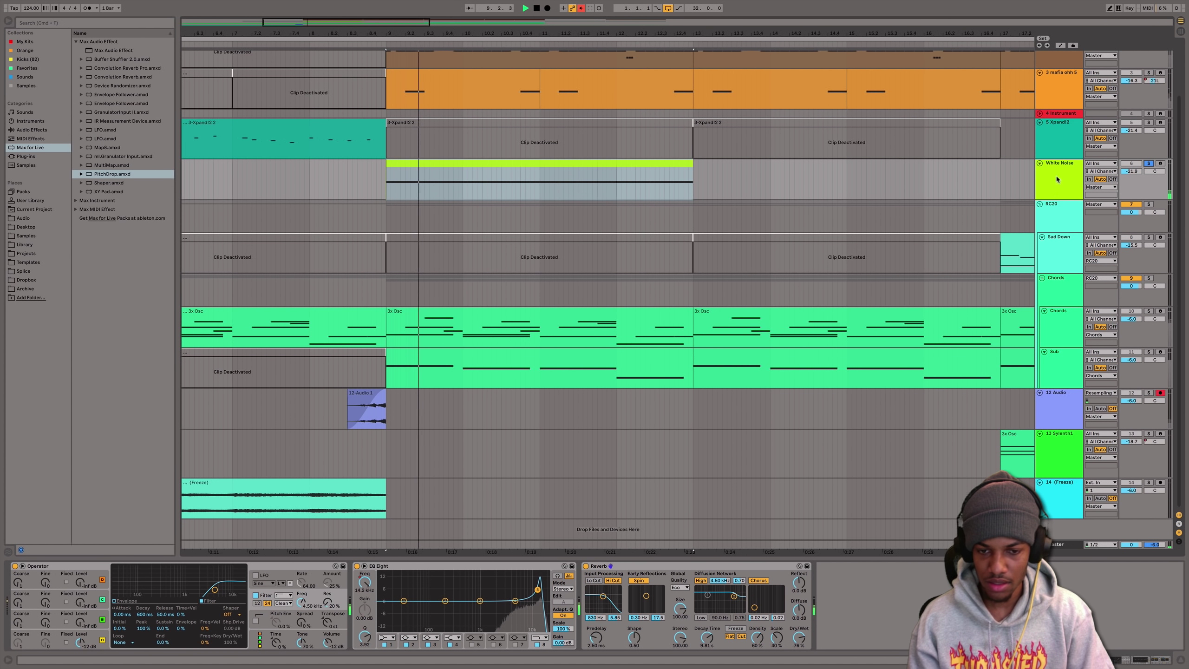
- Copy the Reverb from the White Noise track to the 12 Audio track and take White Noise out of solo
{"action": "left_click", "coordinate": [631, 567]}
{"action": "left_click", "coordinate": [1148, 163]}
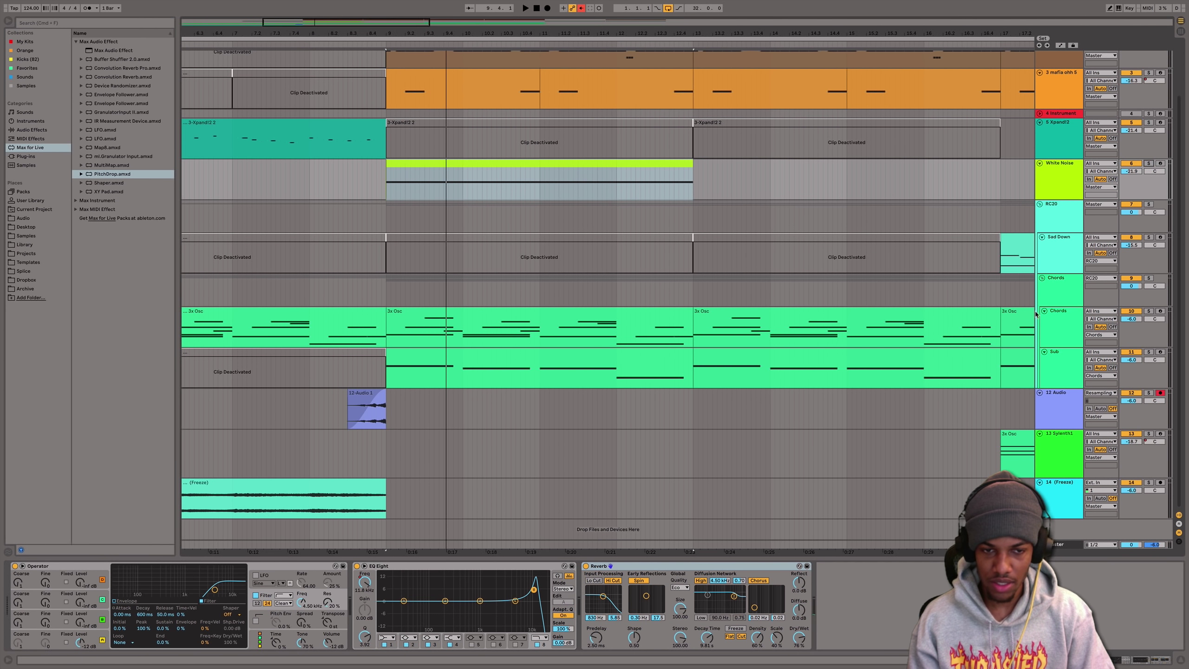
{"action": "left_click", "coordinate": [1052, 407]}
{"action": "key", "text": "super+v"}
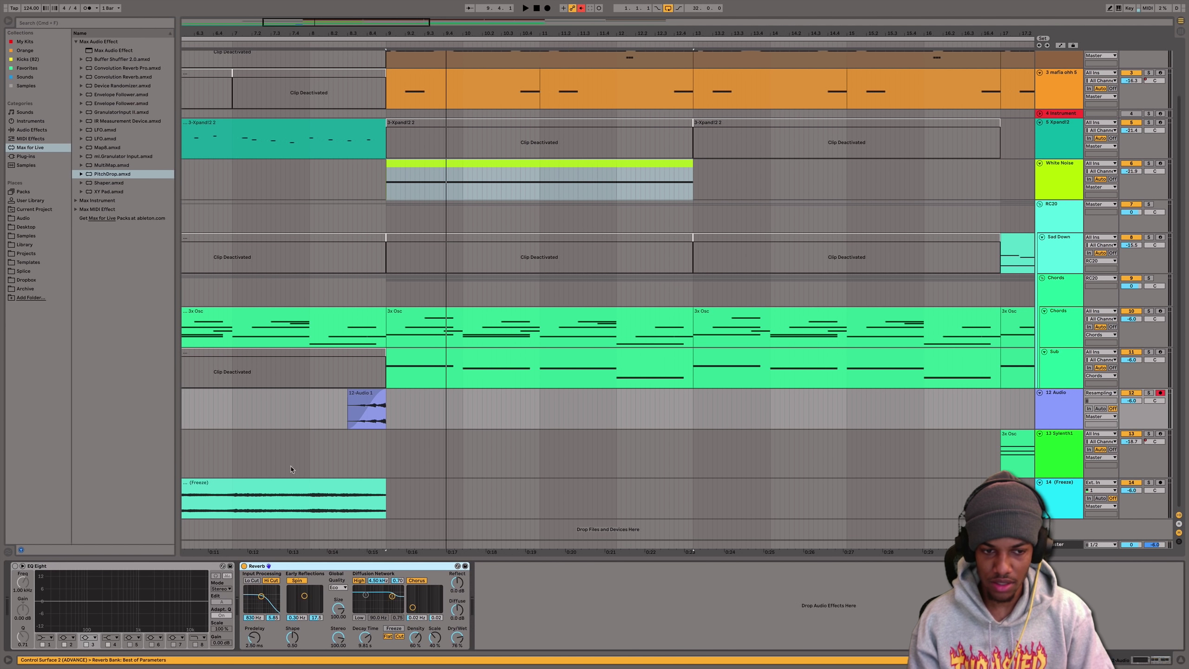
- Adjust the Dry/Wet of the Reverb on 12 Audio and enable both Lo Cut and Hi Cut while listening to the transition
{"action": "left_click", "coordinate": [367, 391]}
{"action": "key", "text": "space"}
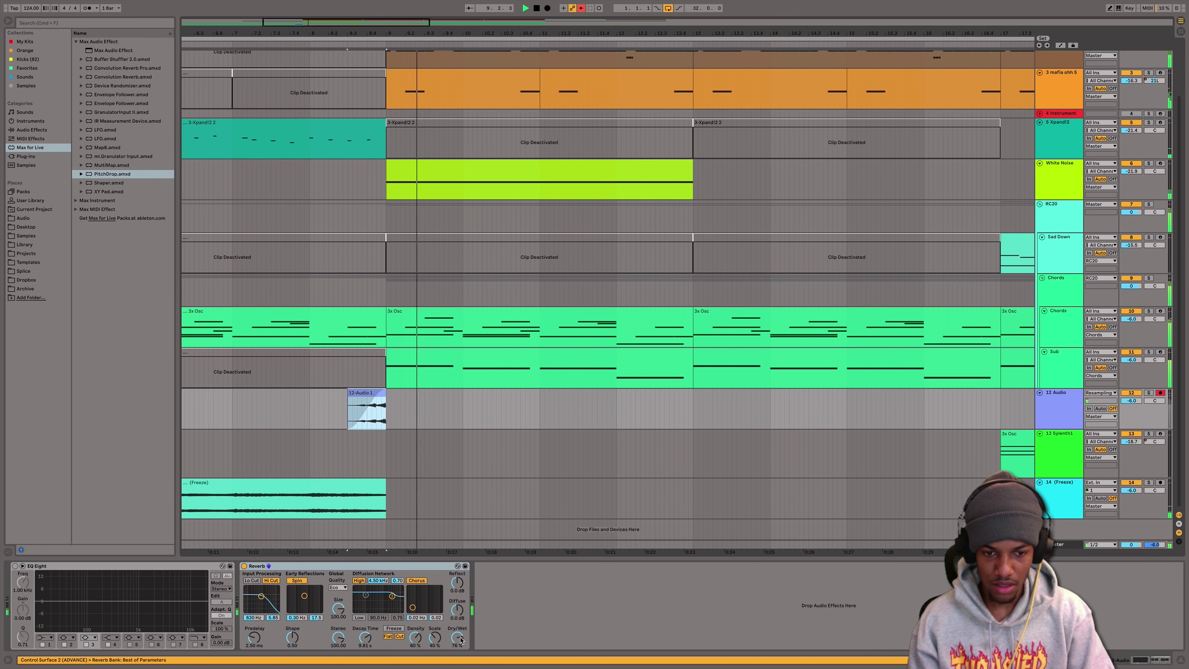
{"action": "left_click_drag", "start_coordinate": [460, 640], "coordinate": [459, 648]}
{"action": "left_click", "coordinate": [271, 579]}
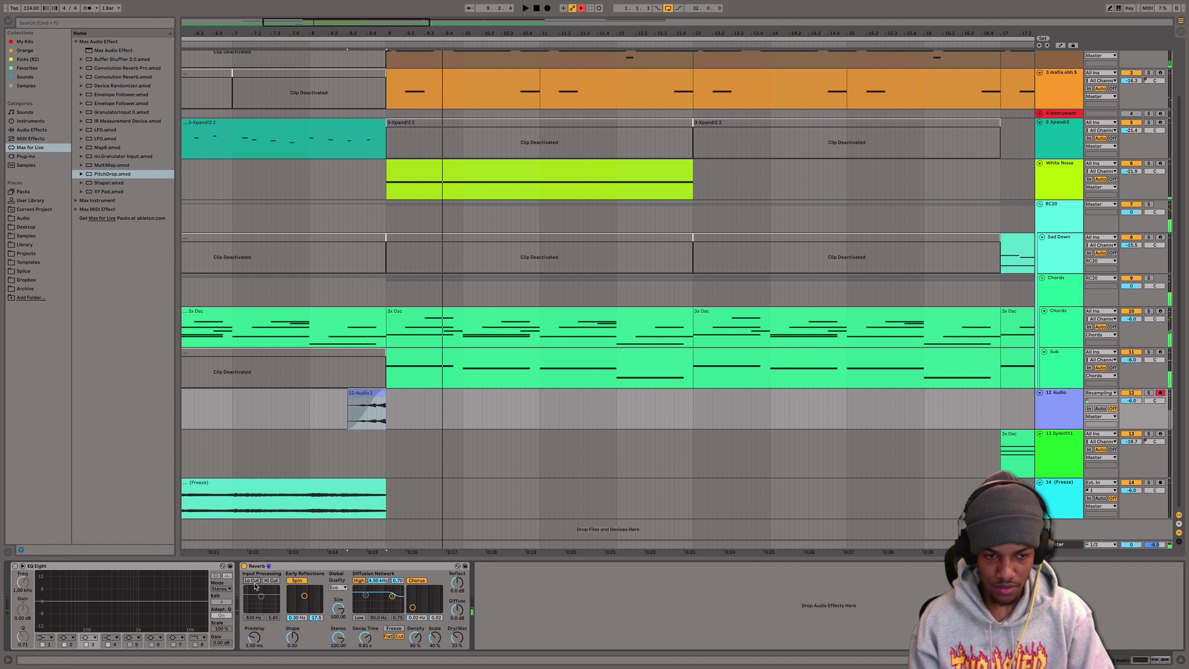
{"action": "left_click", "coordinate": [252, 581]}
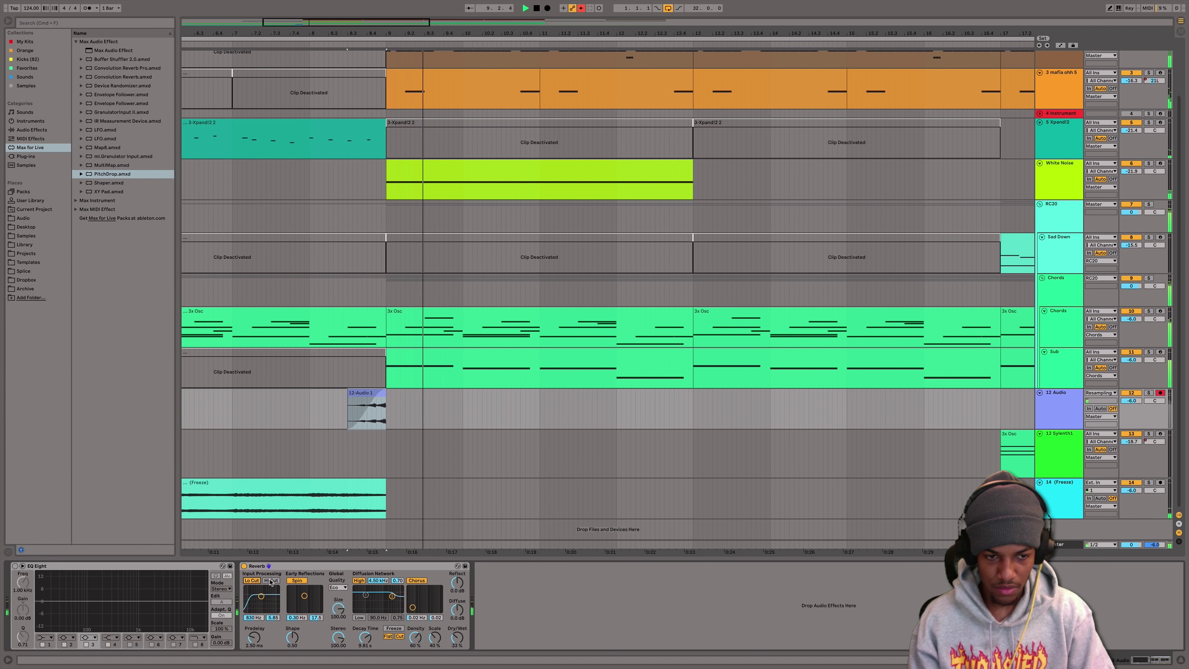
{"action": "left_click", "coordinate": [271, 580]}
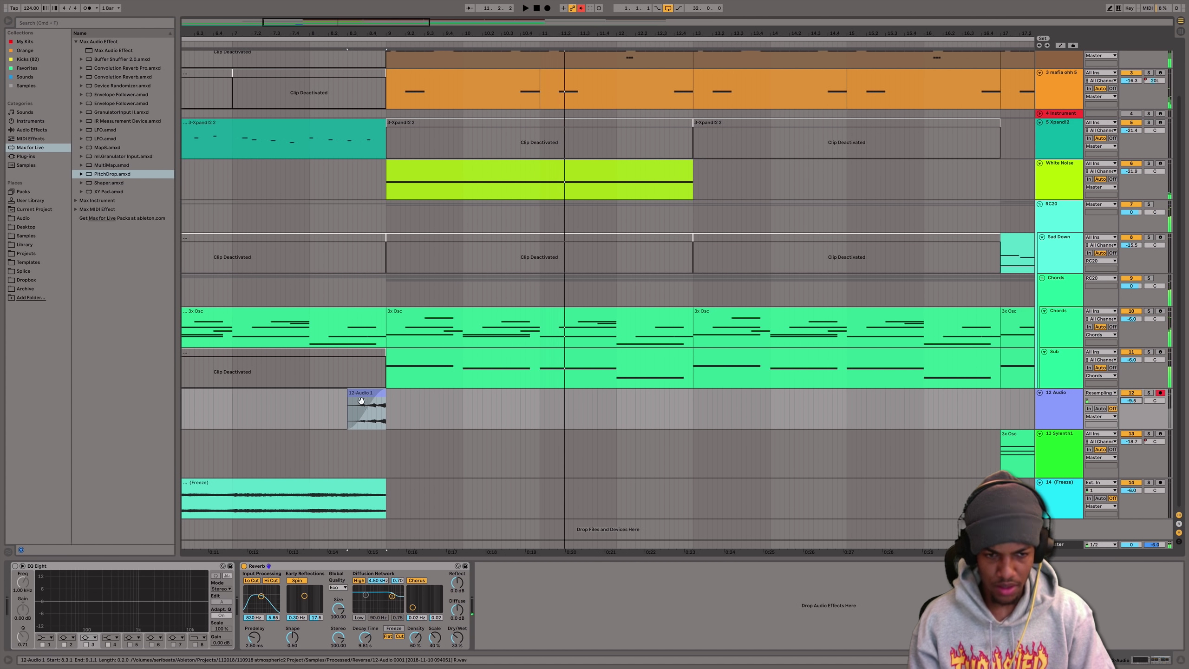
- Move the reversed clip to start at bar 8, stretch it to double length up to bar 9 and extend its fade-in across it
{"action": "left_click_drag", "start_coordinate": [360, 400], "coordinate": [323, 402]}
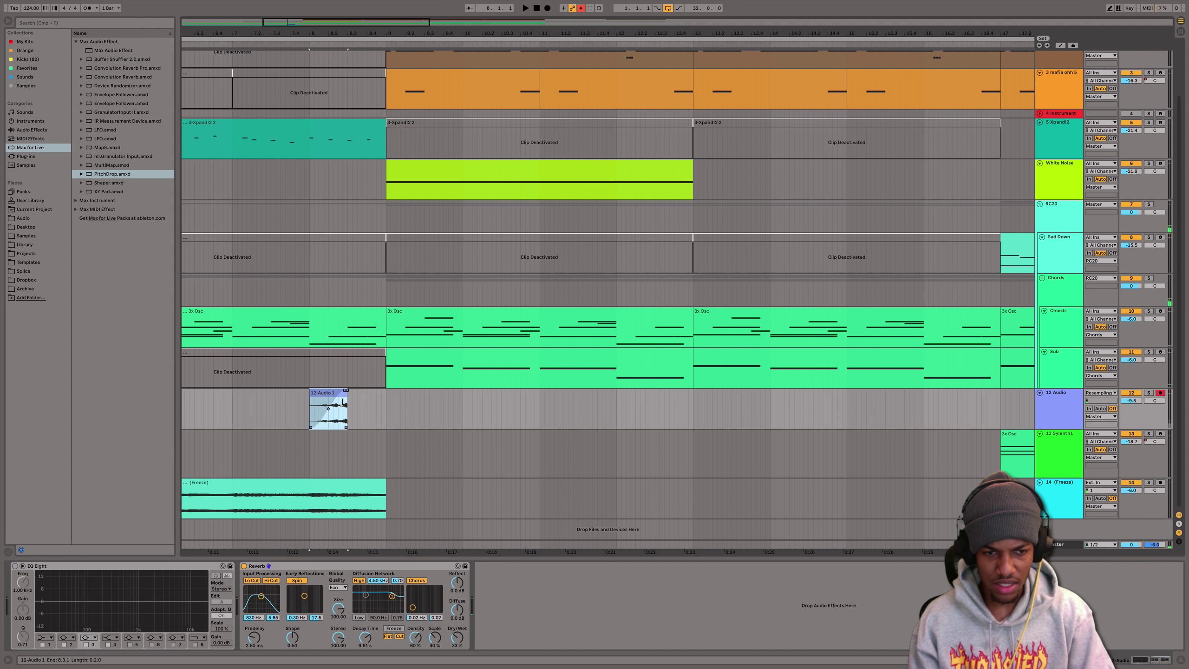
{"action": "double_click", "coordinate": [341, 401]}
{"action": "left_click", "coordinate": [108, 318]}
{"action": "key", "text": "space"}
{"action": "left_click", "coordinate": [345, 215]}
{"action": "left_click_drag", "start_coordinate": [348, 212], "coordinate": [427, 215]}
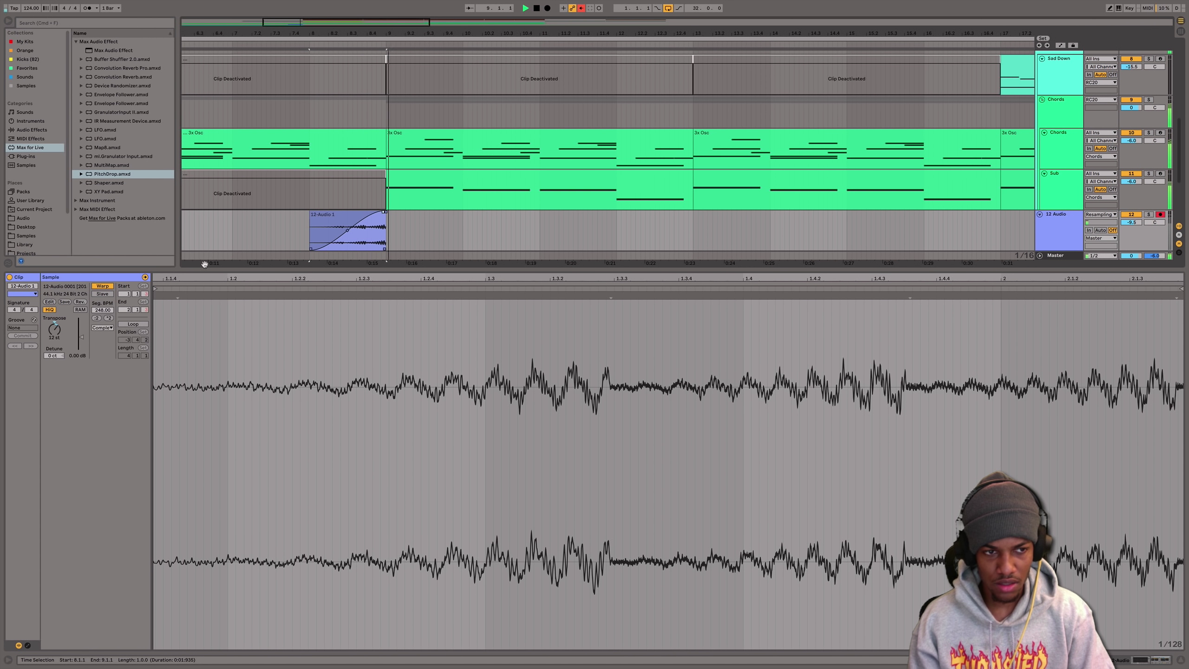
- Reset the reversed clip's transpose to 0 st, listen to the transition and raise the 12 Audio track's volume
{"action": "key", "text": "space"}
{"action": "double_click", "coordinate": [53, 335]}
{"action": "key", "text": "space"}
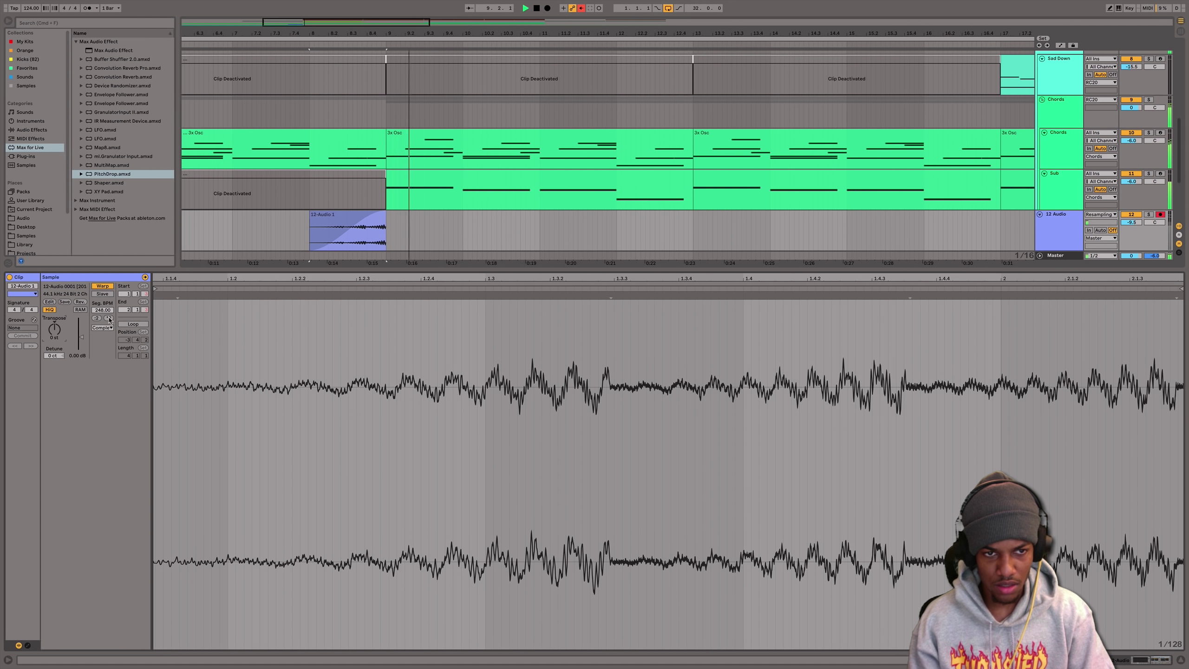
{"action": "left_click", "coordinate": [352, 215]}
{"action": "key", "text": "space"}
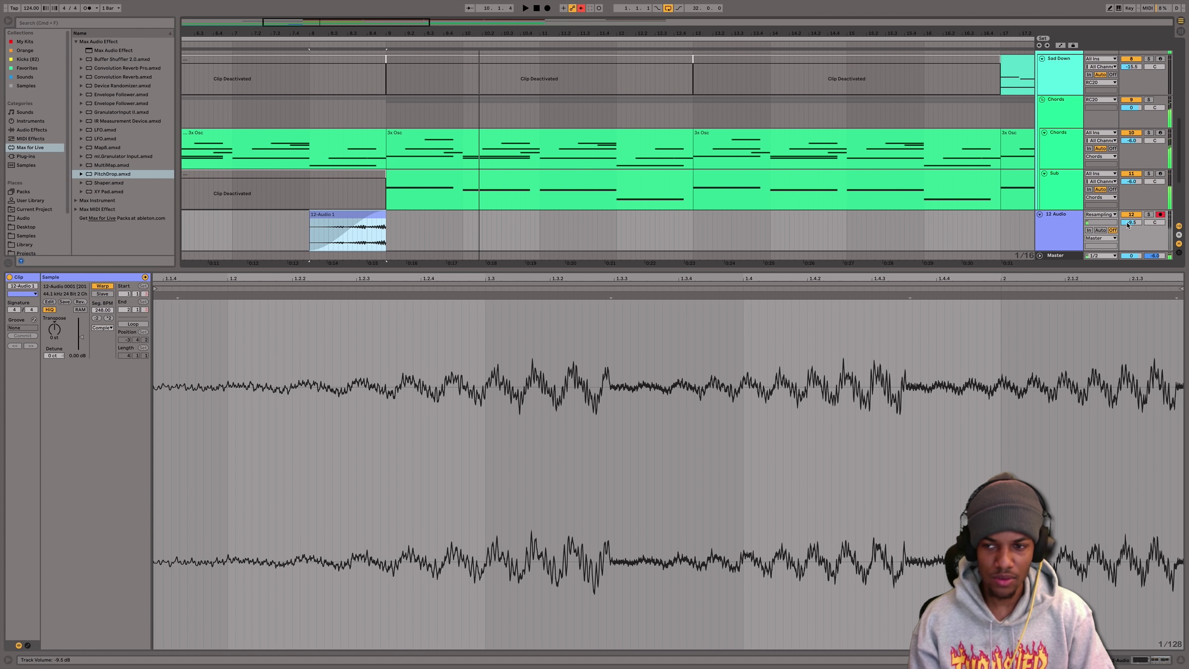
{"action": "left_click_drag", "start_coordinate": [1127, 225], "coordinate": [1127, 219]}
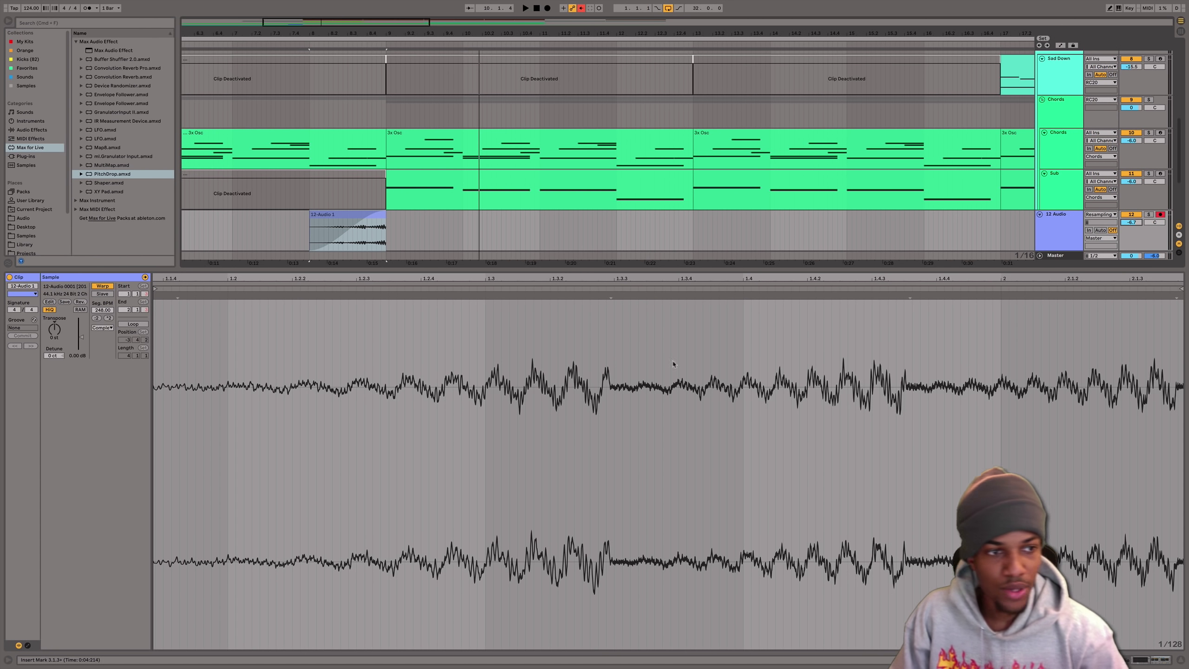
{"action": "scroll", "coordinate": [25, 199], "scroll_direction": "down", "scroll_amount": 3}
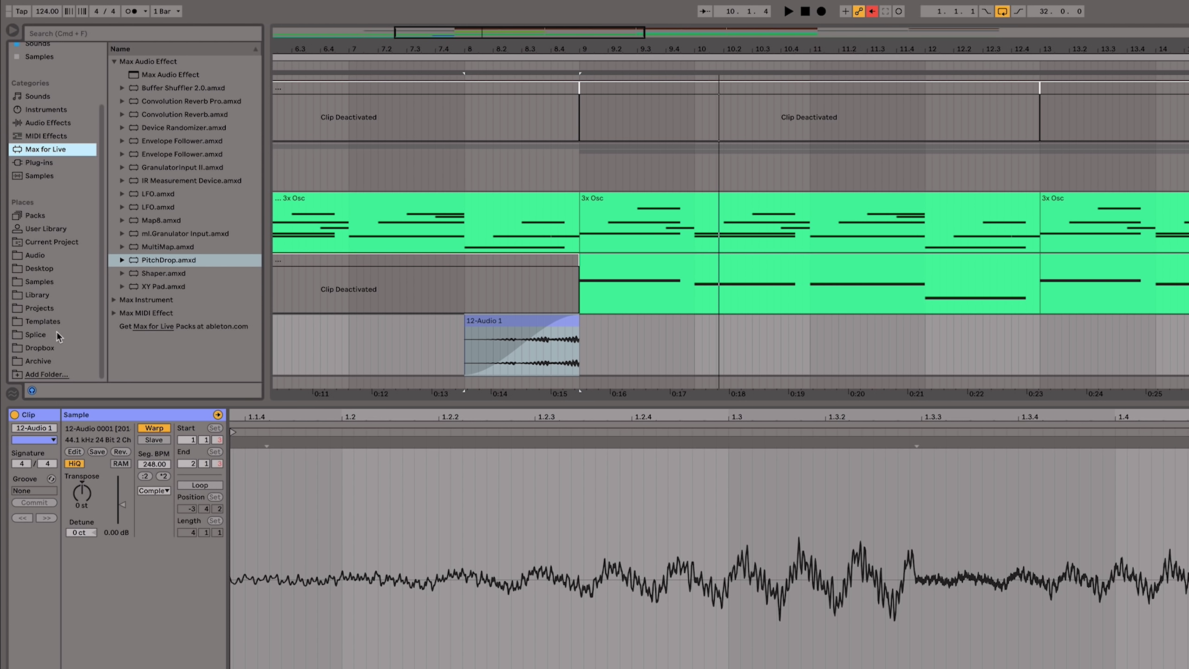
- Browse the Dropbox place to the loops folder inside ideas, showing its MIDI and WAV loop subfolders
{"action": "left_click", "coordinate": [54, 348]}
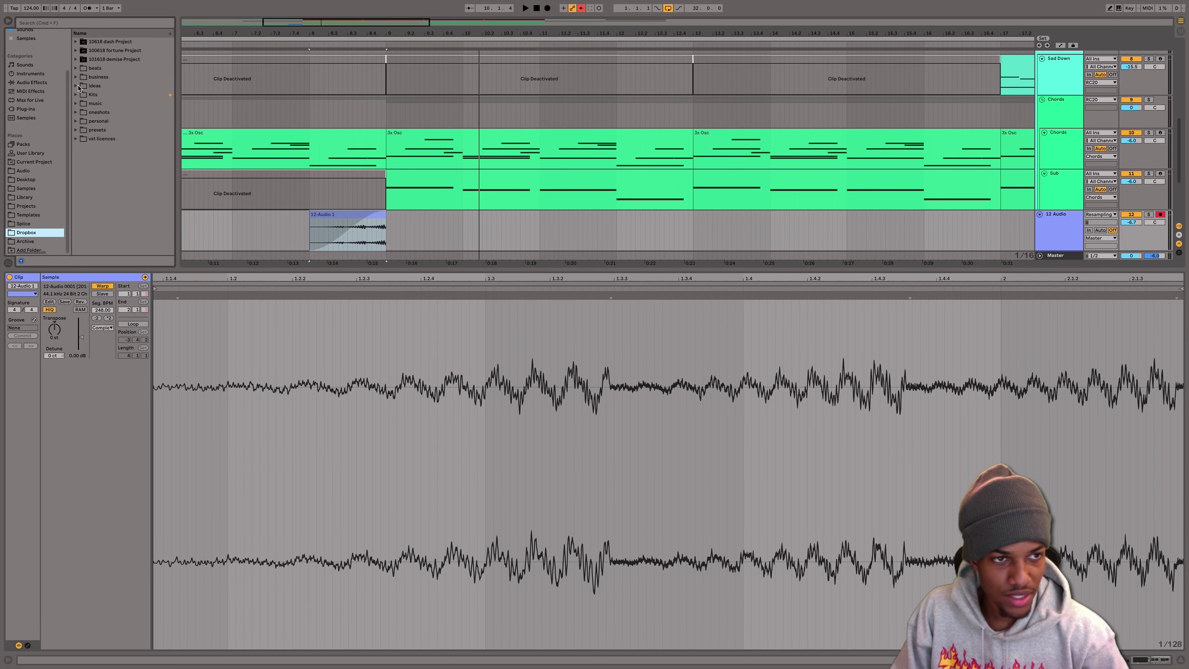
{"action": "left_click", "coordinate": [113, 128]}
{"action": "left_click", "coordinate": [122, 142]}
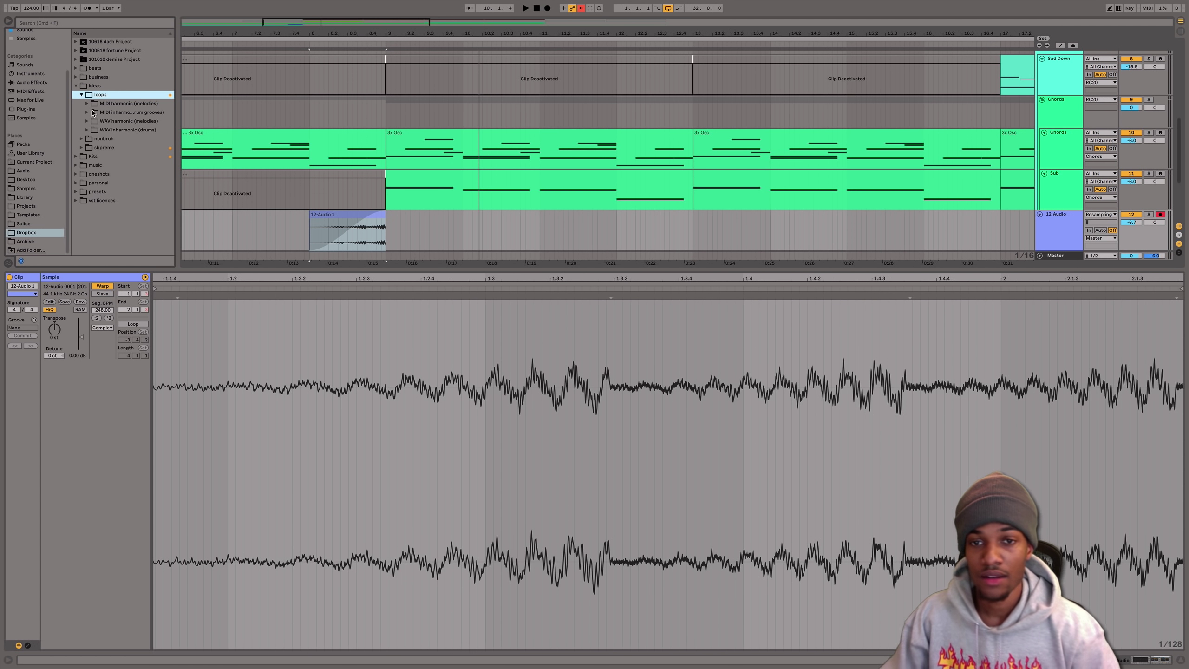
- Export the 3x Osc clip at bar 9 on the Chords track as a MIDI clip
{"action": "left_click", "coordinate": [439, 137]}
{"action": "right_click", "coordinate": [439, 136]}
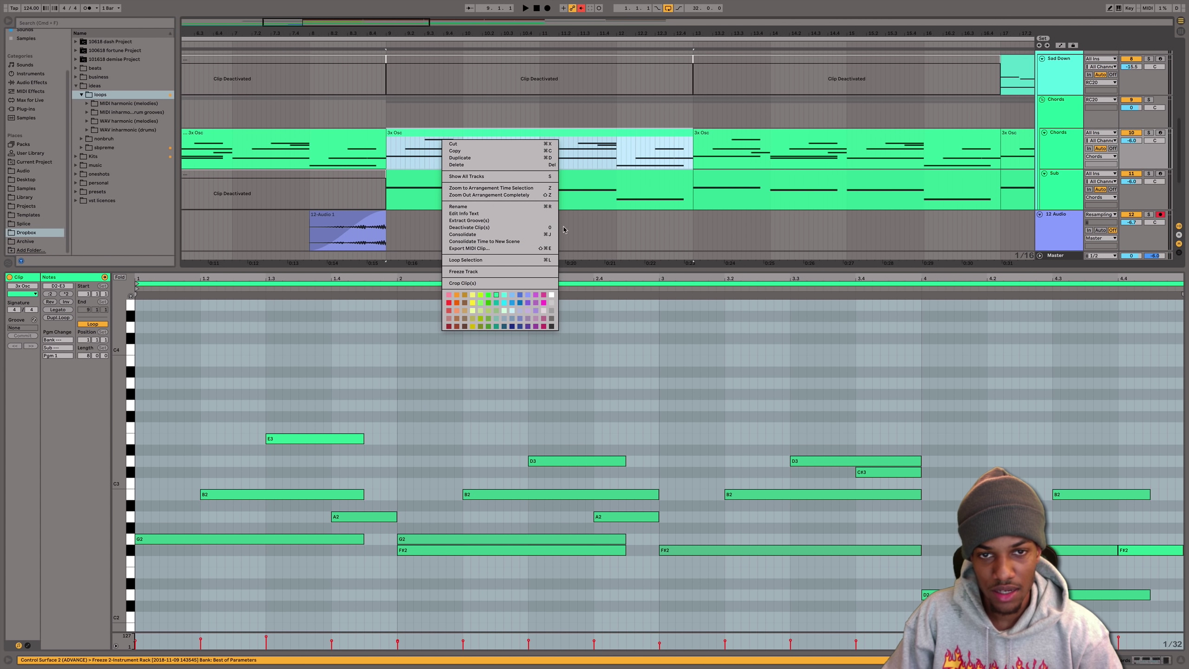
{"action": "left_click", "coordinate": [471, 248]}
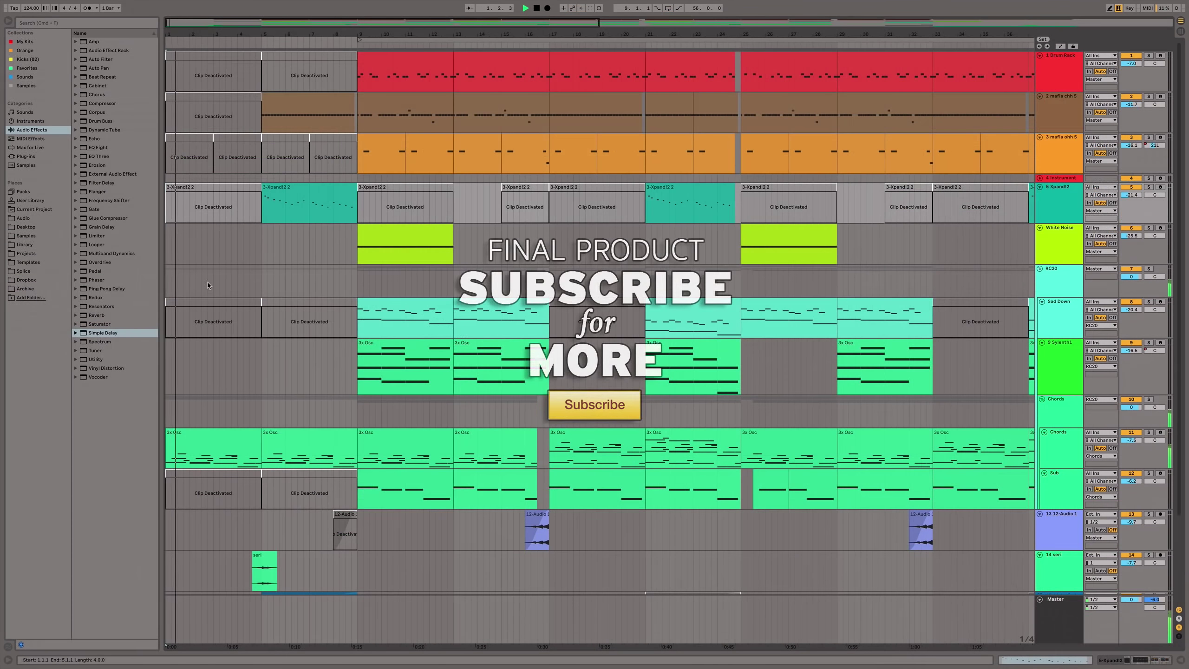
- Examine the notes of the first Chords clip and the waveform of the second frozen clip during playback of the finished arrangement
{"action": "scroll", "coordinate": [191, 275], "scroll_direction": "down", "scroll_amount": 3}
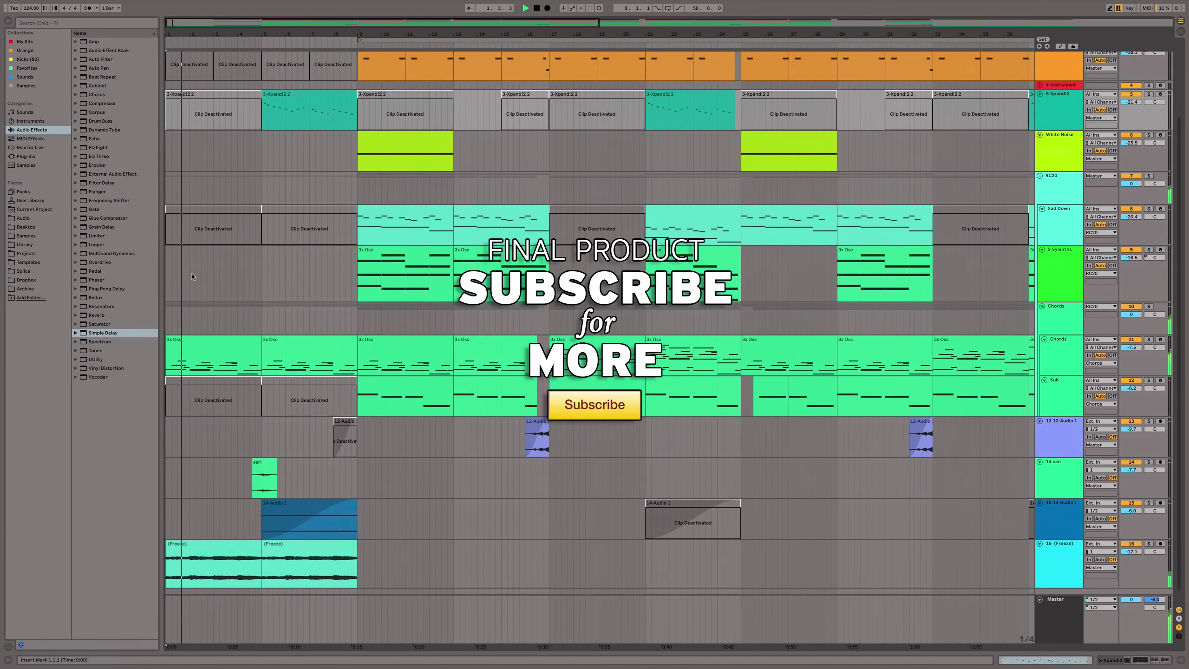
{"action": "scroll", "coordinate": [191, 275], "scroll_direction": "down", "scroll_amount": 1}
{"action": "double_click", "coordinate": [205, 339]}
{"action": "scroll", "coordinate": [551, 446], "scroll_direction": "down", "scroll_amount": 3}
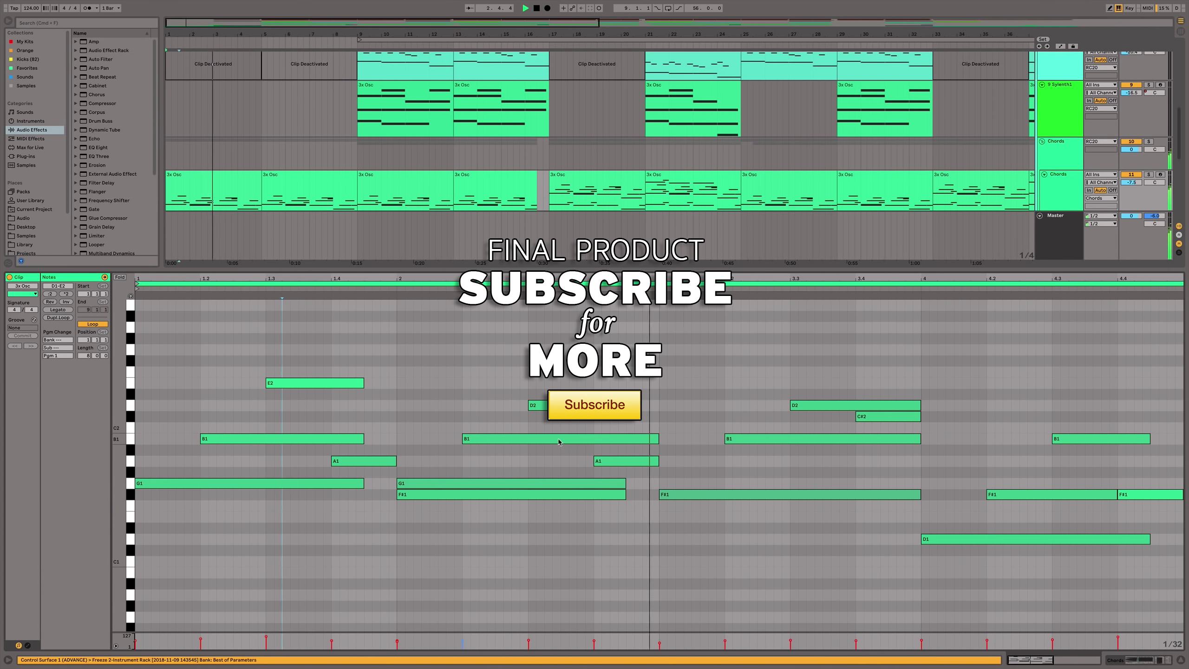
{"action": "left_click", "coordinate": [1181, 662]}
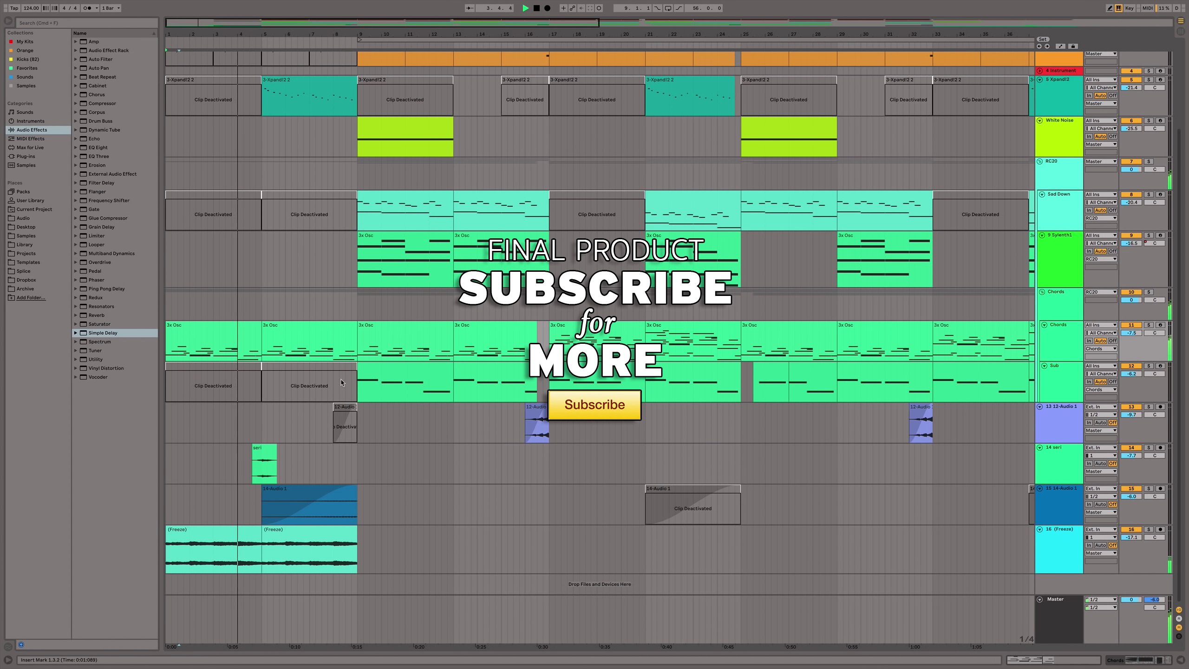
{"action": "double_click", "coordinate": [316, 539]}
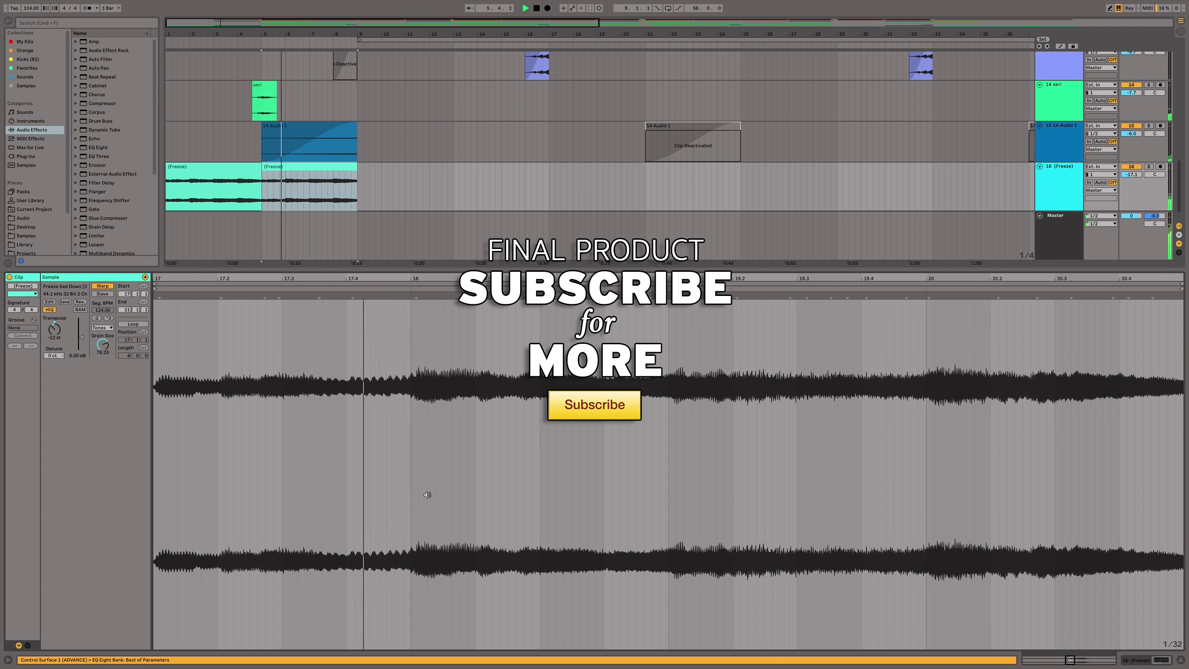
{"action": "left_click", "coordinate": [1181, 663]}
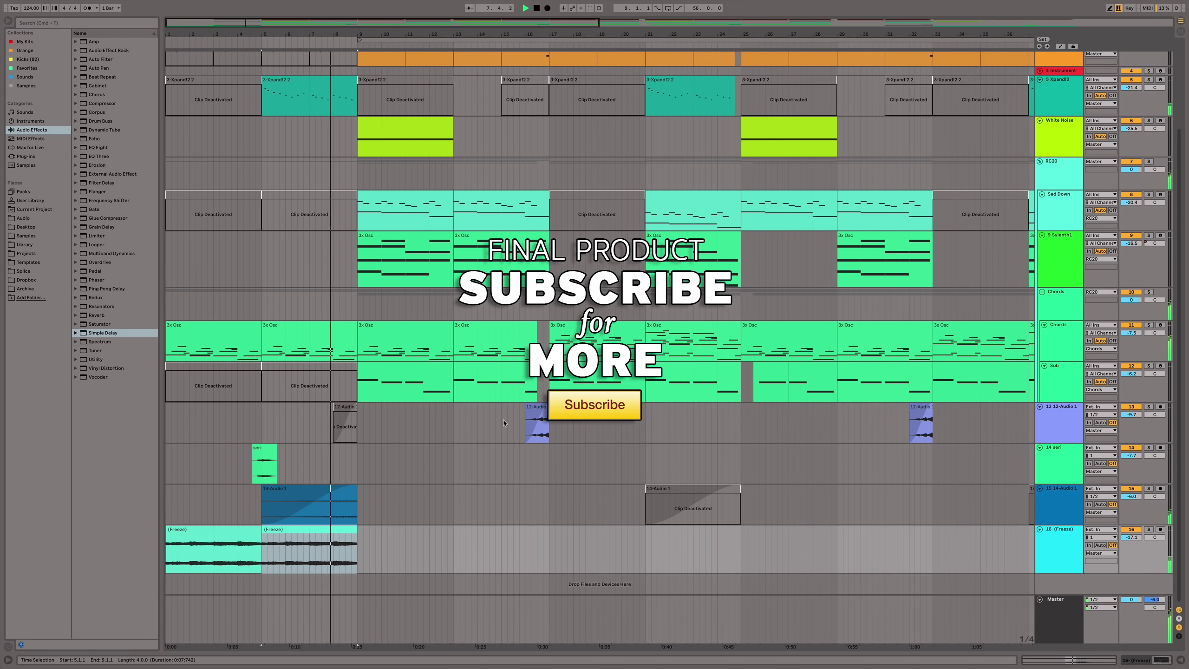
- Open the Sub clip at bar 9 and view the Sub track's Operator, Saturator, EQ Eight and Utility devices
{"action": "scroll", "coordinate": [504, 423], "scroll_direction": "up", "scroll_amount": 5}
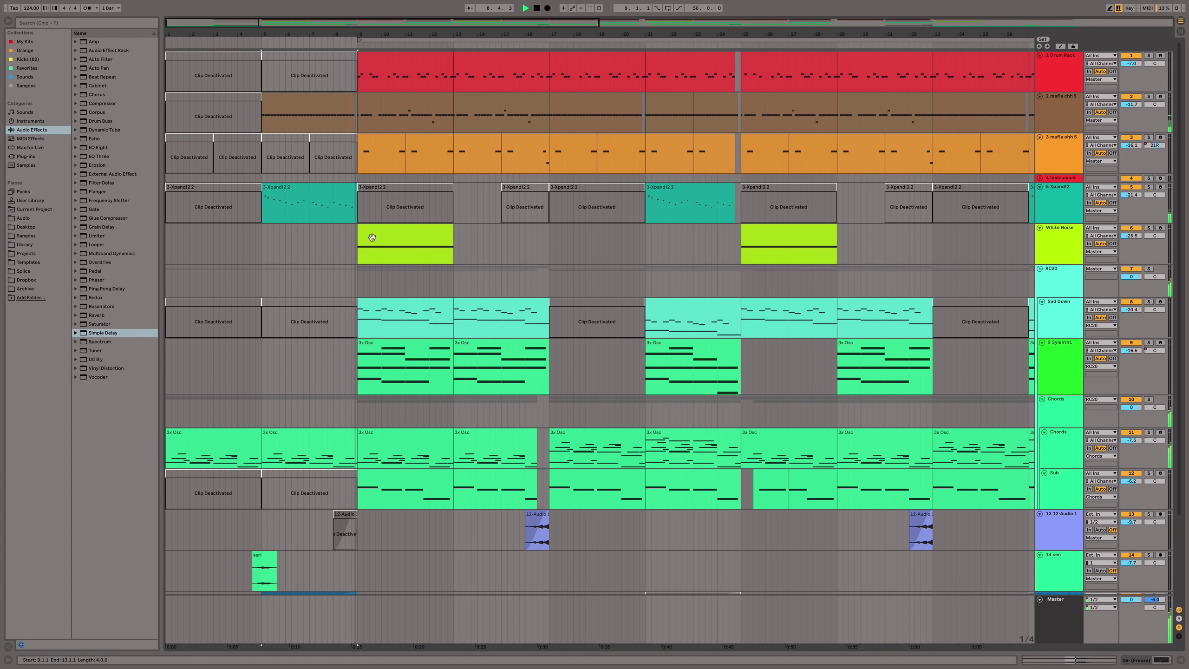
{"action": "double_click", "coordinate": [429, 476]}
{"action": "left_click", "coordinate": [457, 536]}
{"action": "scroll", "coordinate": [683, 569], "scroll_direction": "down", "scroll_amount": 2}
{"action": "key", "text": "shift+Tab"}
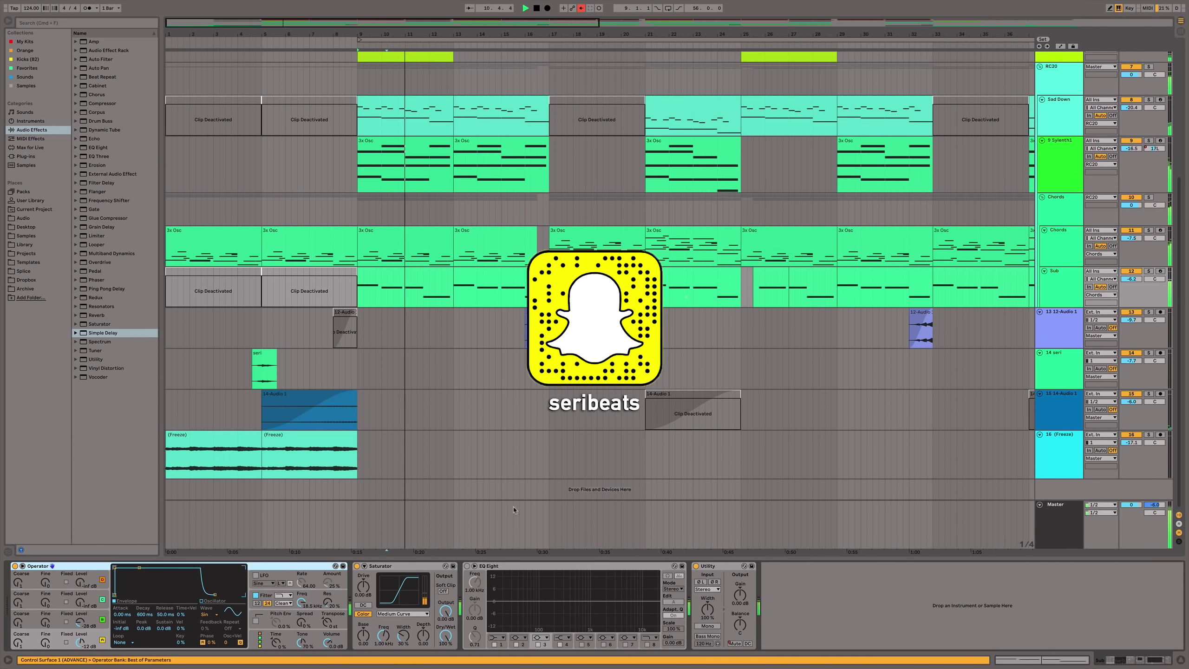
- Examine the notes of the Sad Down clip at bar 13 and the track's Jup-8 V3, EQ Eight and Ping Pong Delay devices
{"action": "scroll", "coordinate": [459, 262], "scroll_direction": "up", "scroll_amount": 1}
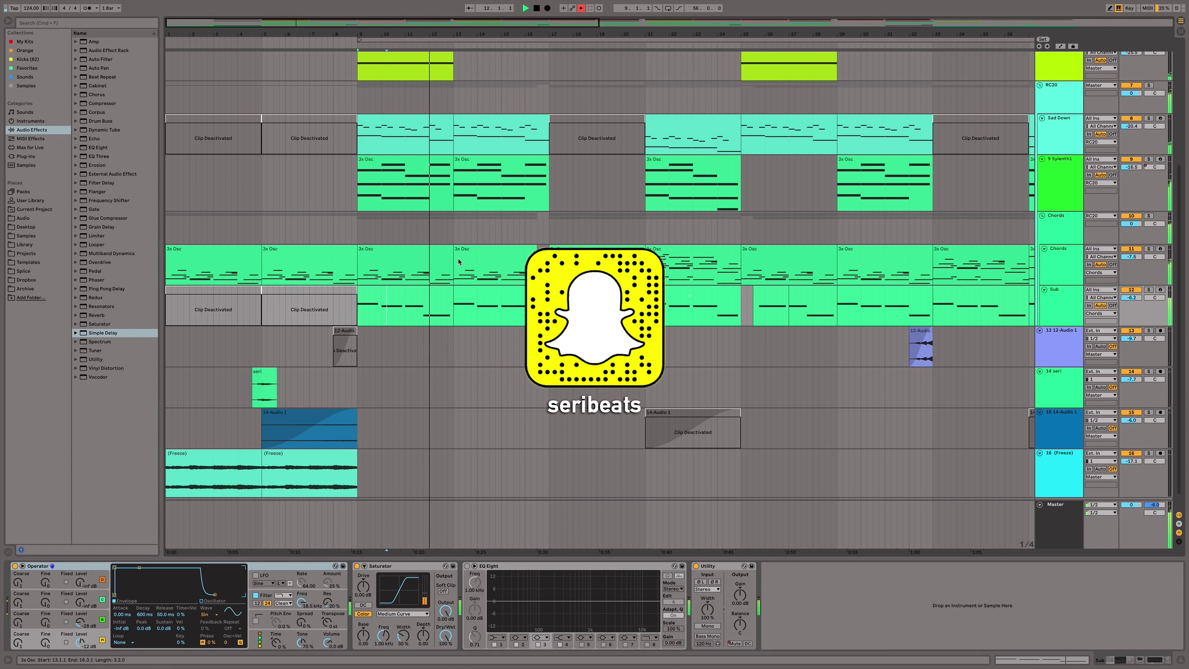
{"action": "scroll", "coordinate": [458, 262], "scroll_direction": "up", "scroll_amount": 2}
{"action": "double_click", "coordinate": [484, 155]}
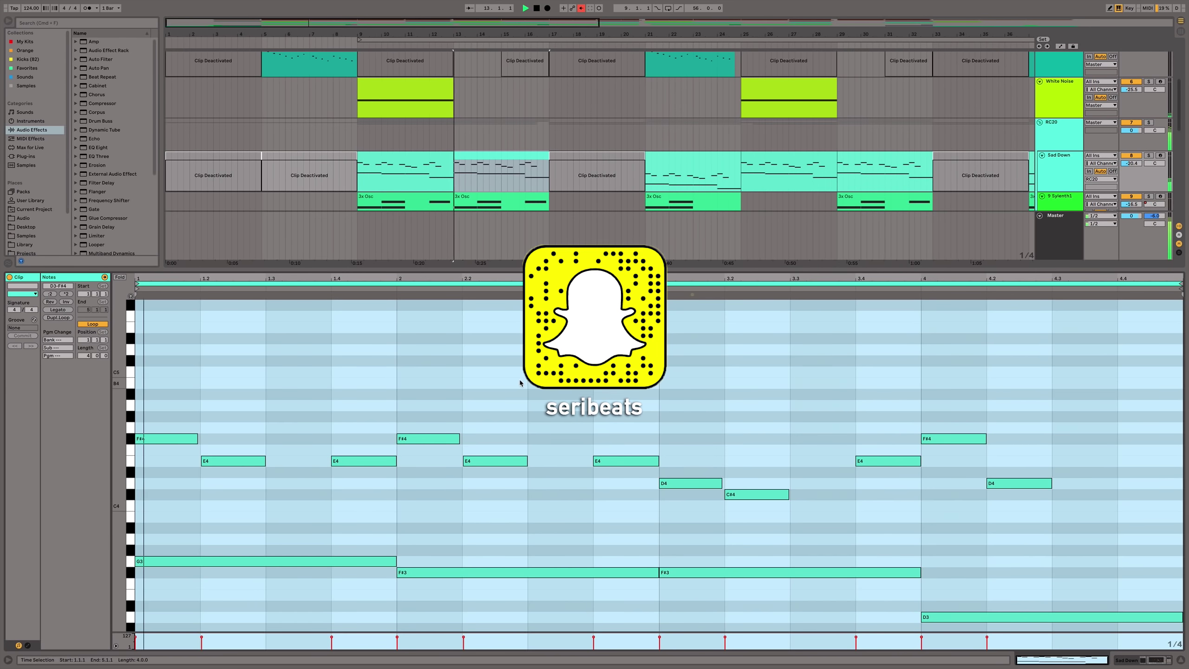
{"action": "left_click", "coordinate": [519, 383]}
{"action": "scroll", "coordinate": [510, 425], "scroll_direction": "down", "scroll_amount": 2}
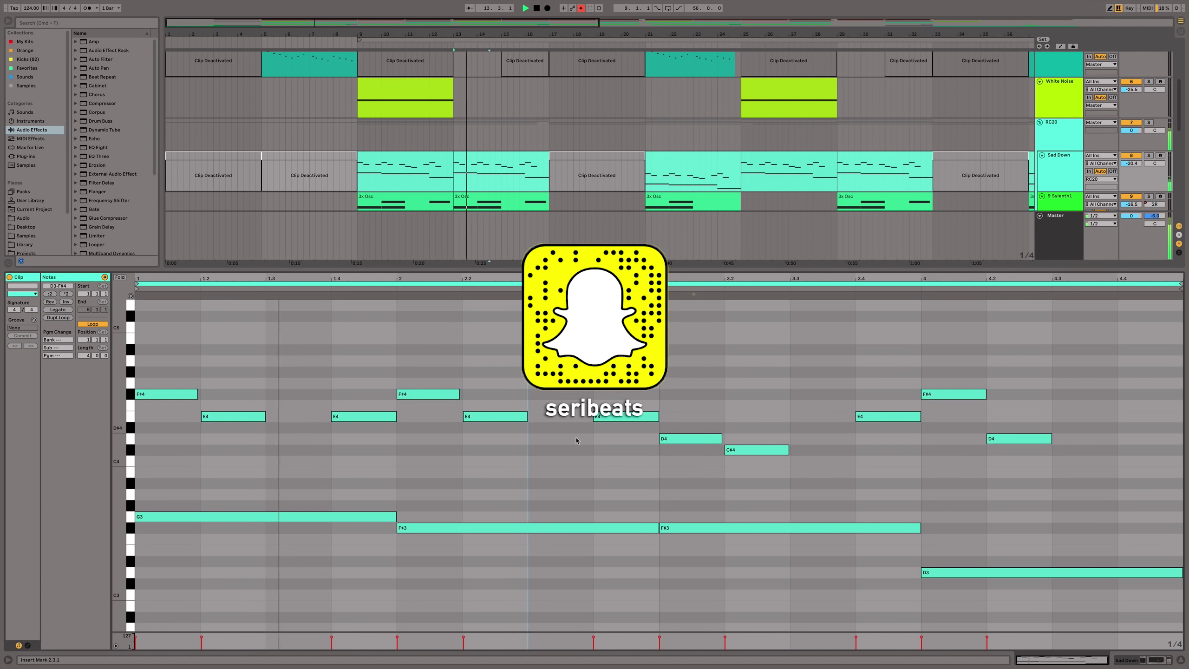
{"action": "left_click", "coordinate": [1128, 662]}
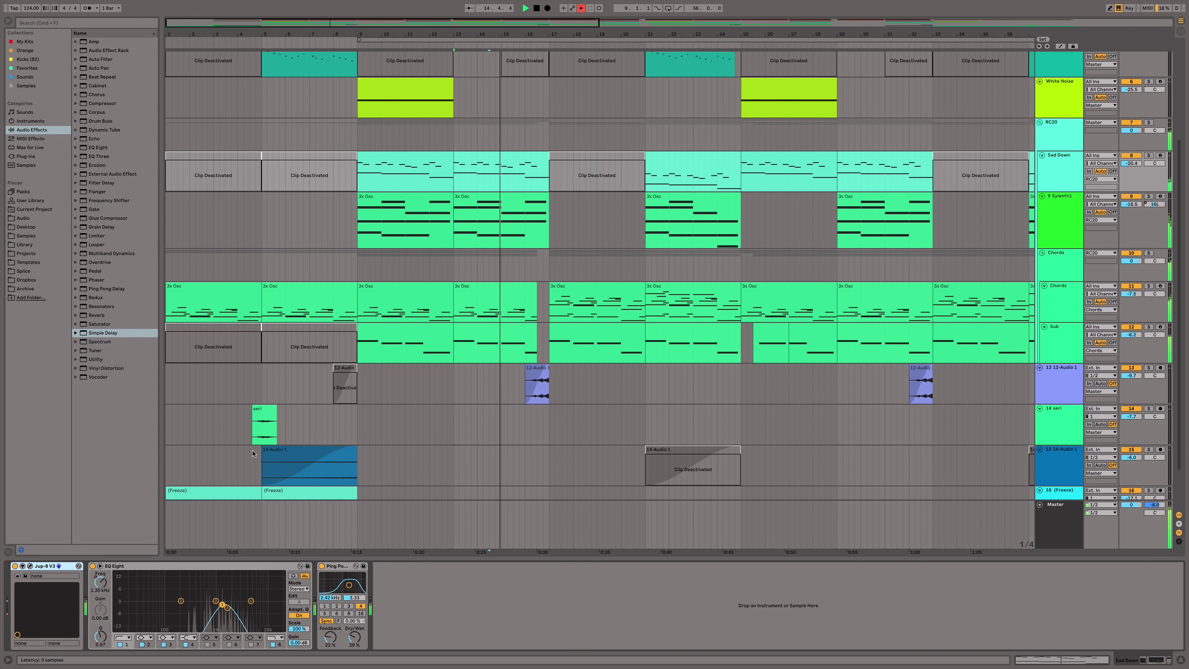
{"action": "left_click_drag", "start_coordinate": [410, 158], "coordinate": [518, 206]}
{"action": "left_click", "coordinate": [460, 201]}
{"action": "scroll", "coordinate": [613, 300], "scroll_direction": "up", "scroll_amount": 5}
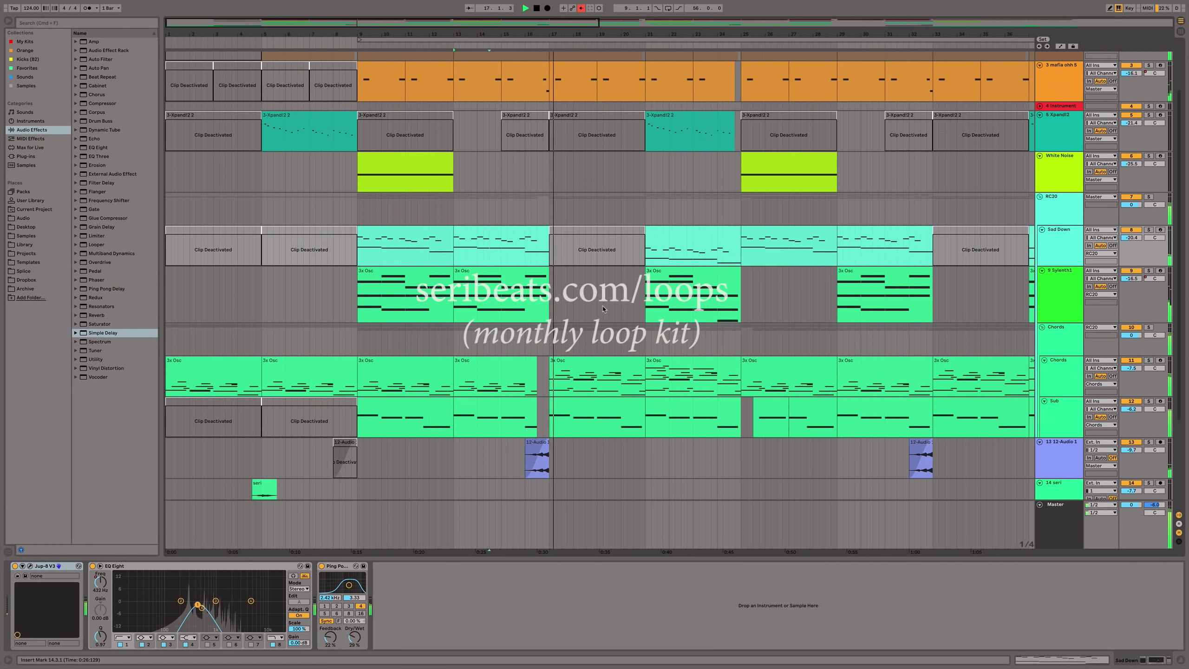
- View the whole arrangement from the intro to the end across all tracks during playback
{"action": "scroll", "coordinate": [612, 299], "scroll_direction": "up", "scroll_amount": 1}
{"action": "left_click_drag", "start_coordinate": [627, 34], "coordinate": [365, 34]}
{"action": "scroll", "coordinate": [353, 176], "scroll_direction": "down", "scroll_amount": 6}
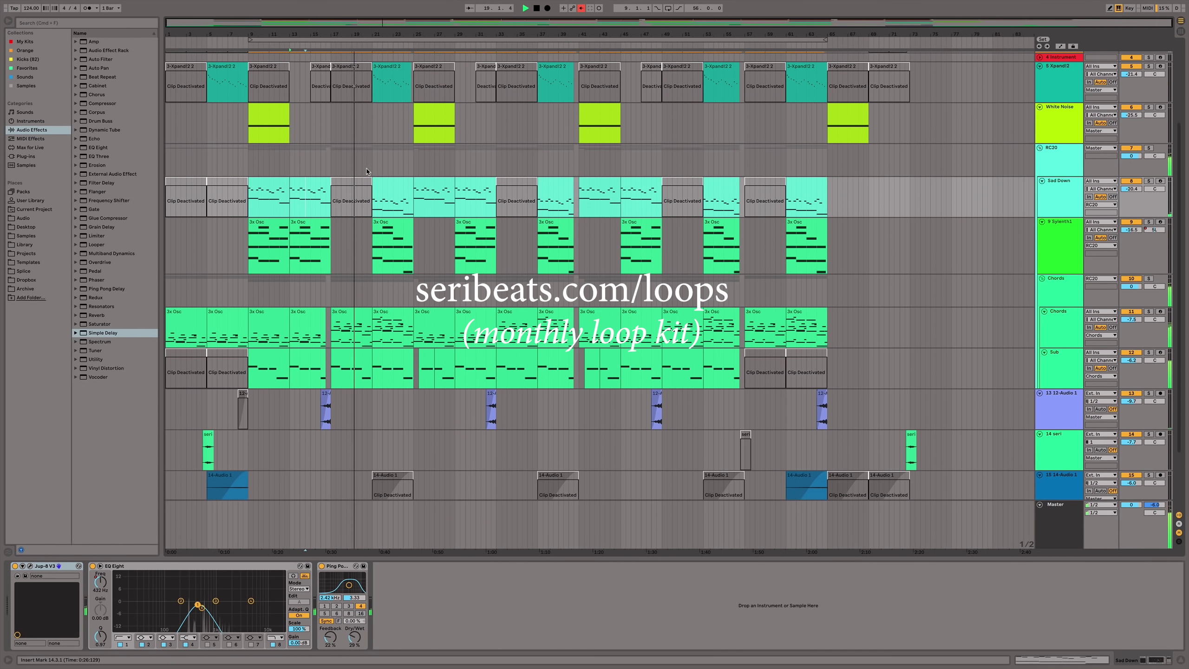
{"action": "scroll", "coordinate": [371, 139], "scroll_direction": "up", "scroll_amount": 5}
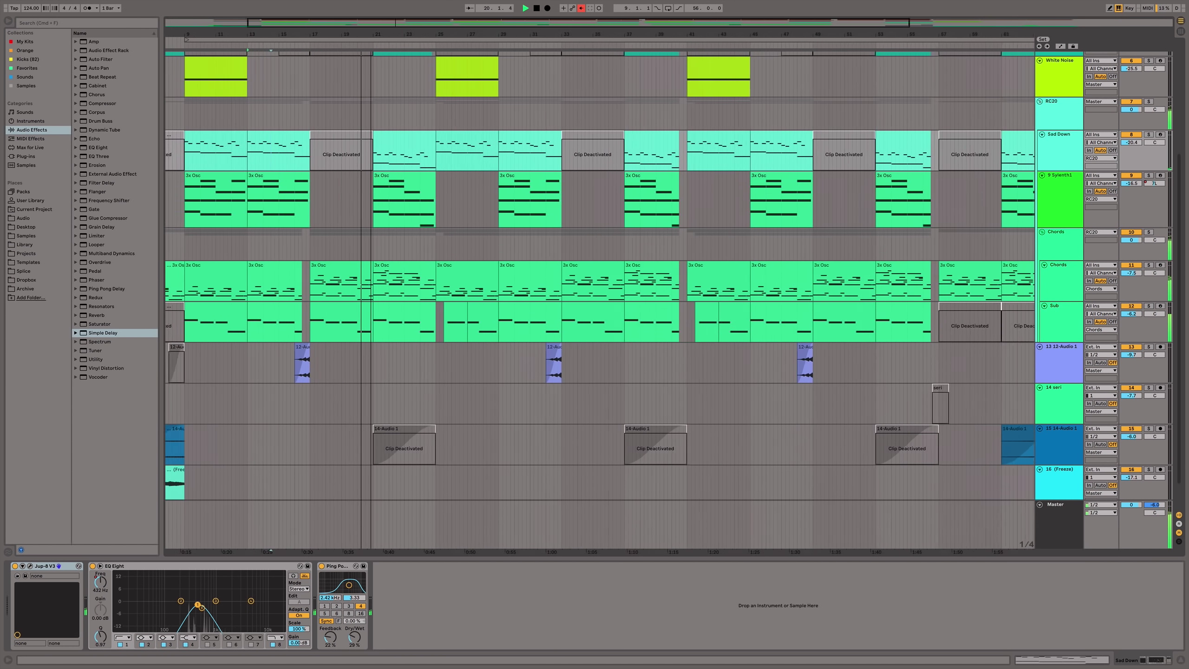